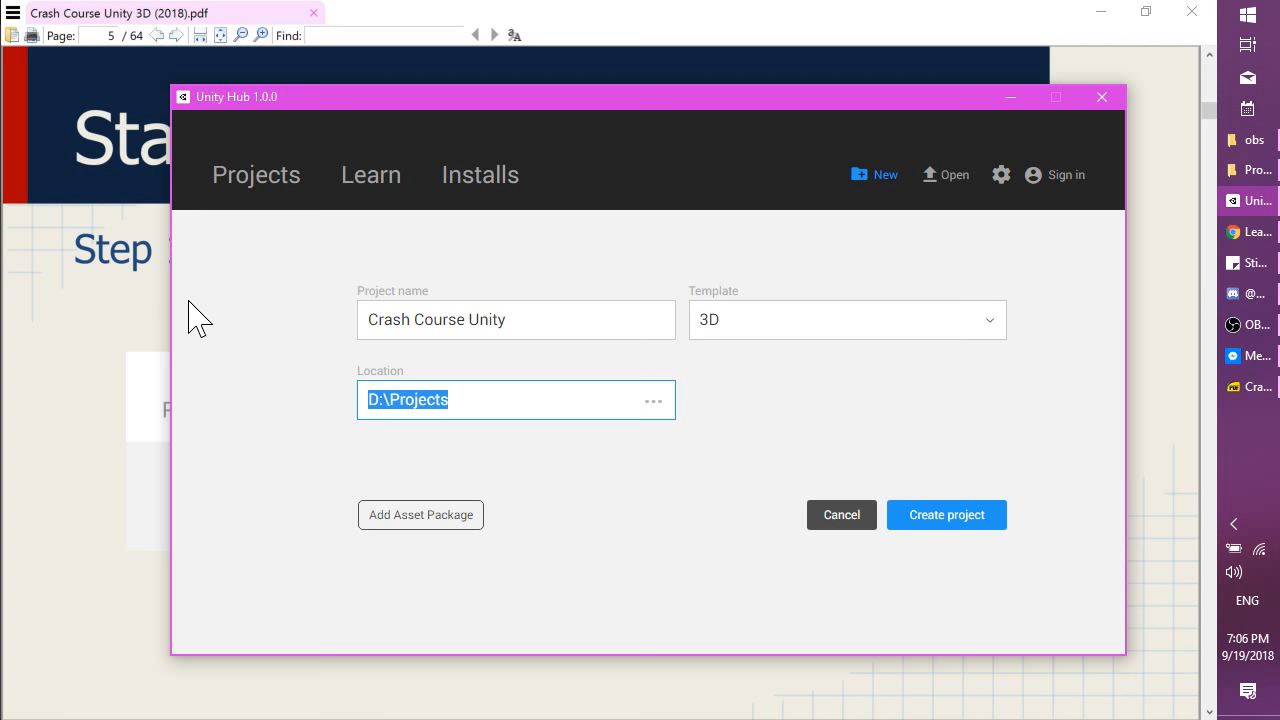
Add the Standard Assets package to the new 3D project Crash Course Unity in D:\Projects and create the project.
{"action": "left_click", "coordinate": [499, 485]}
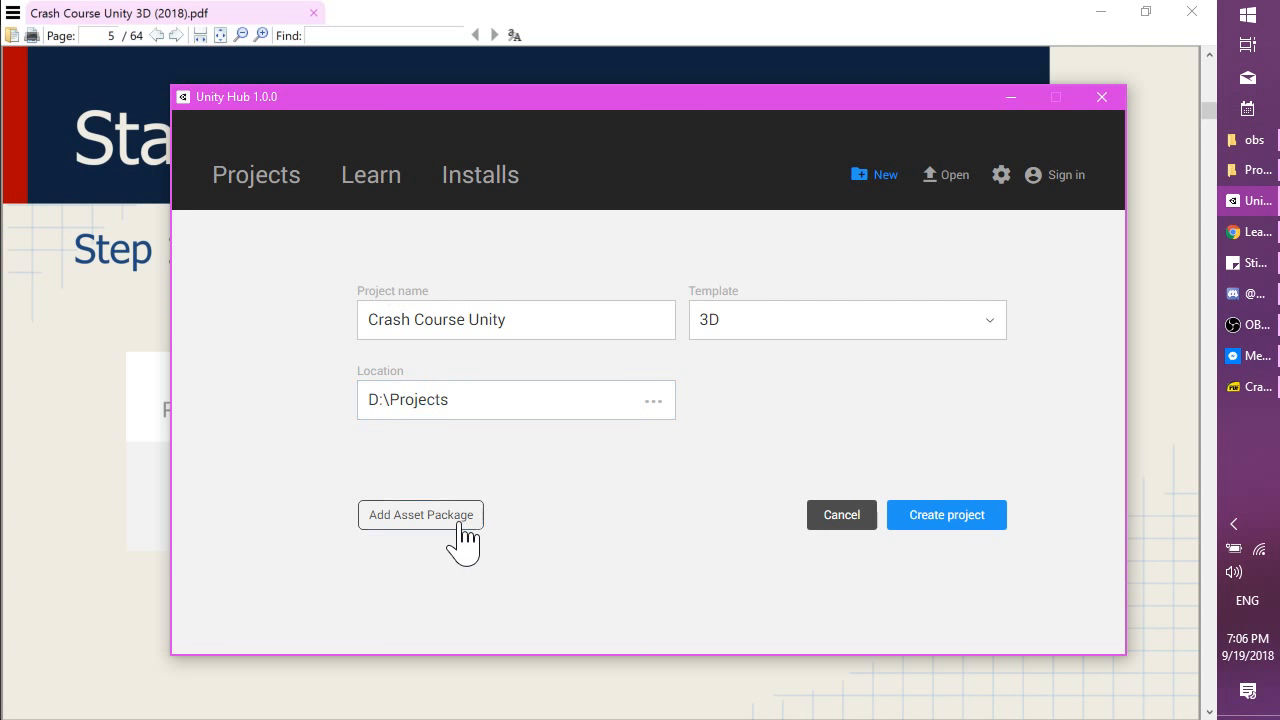
{"action": "left_click", "coordinate": [445, 522]}
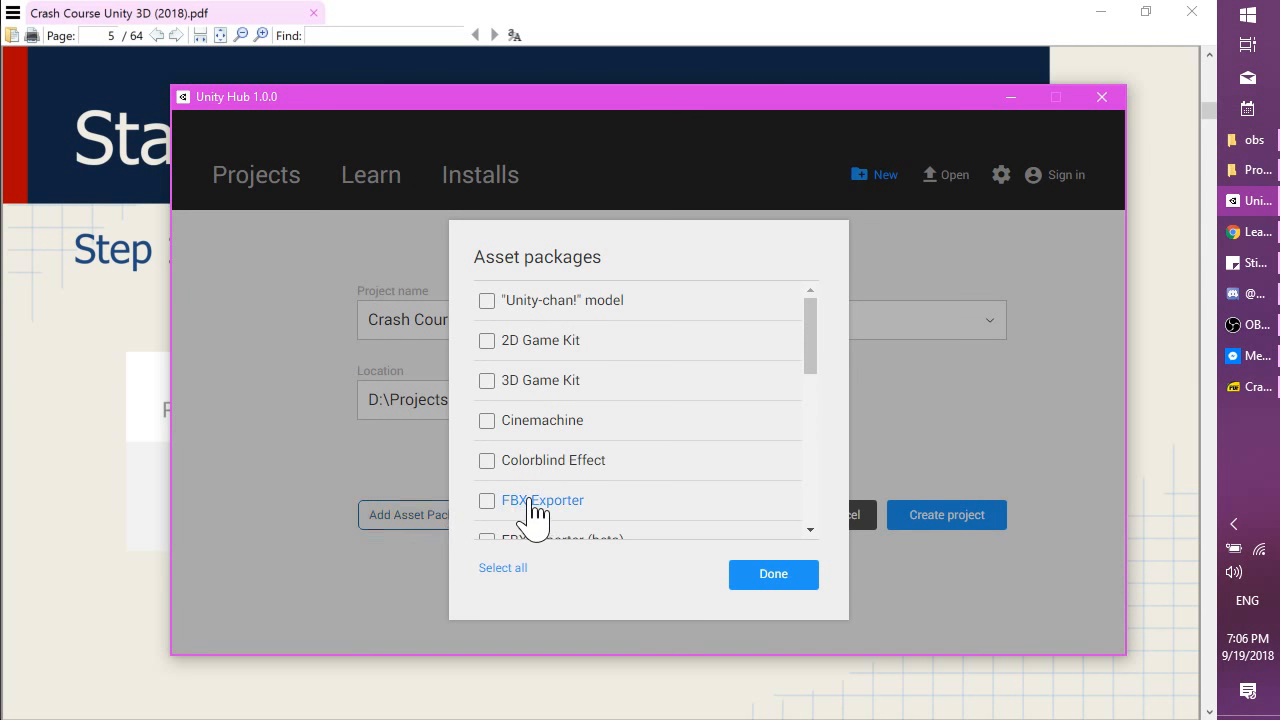
{"action": "scroll", "coordinate": [528, 514], "scroll_direction": "down", "scroll_amount": 3}
{"action": "scroll", "coordinate": [530, 515], "scroll_direction": "down", "scroll_amount": 4}
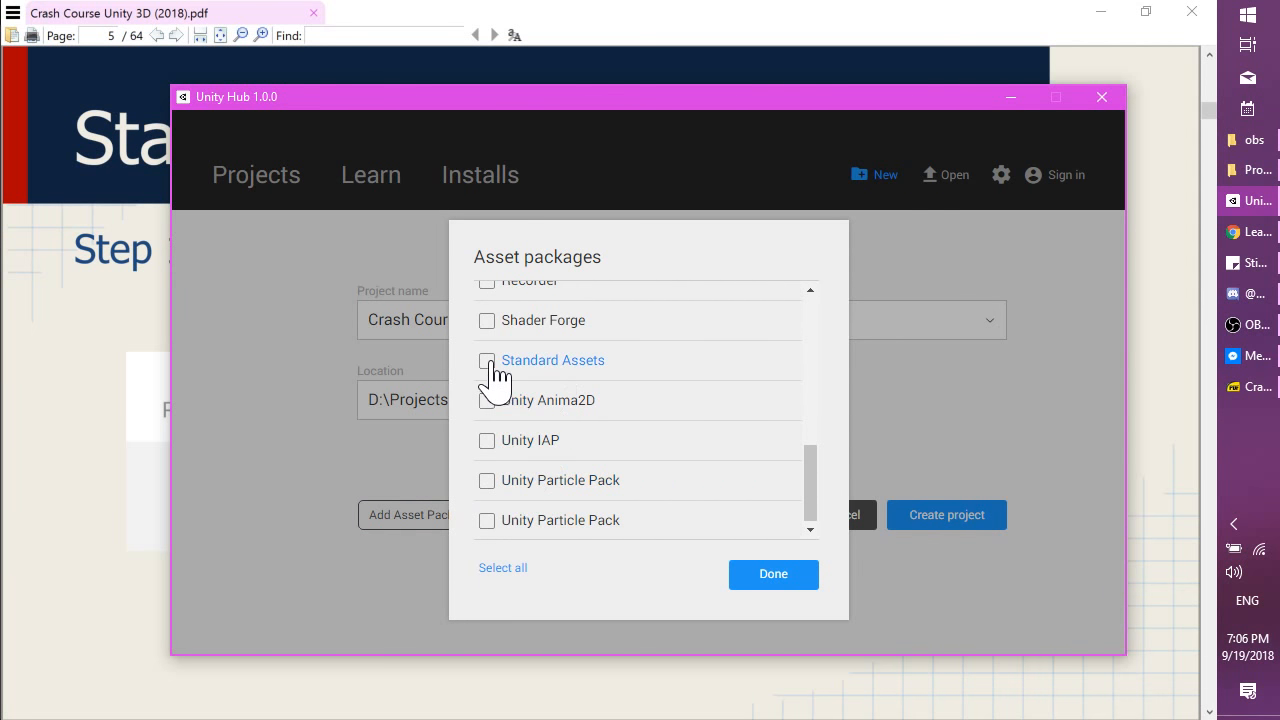
{"action": "left_click", "coordinate": [490, 362]}
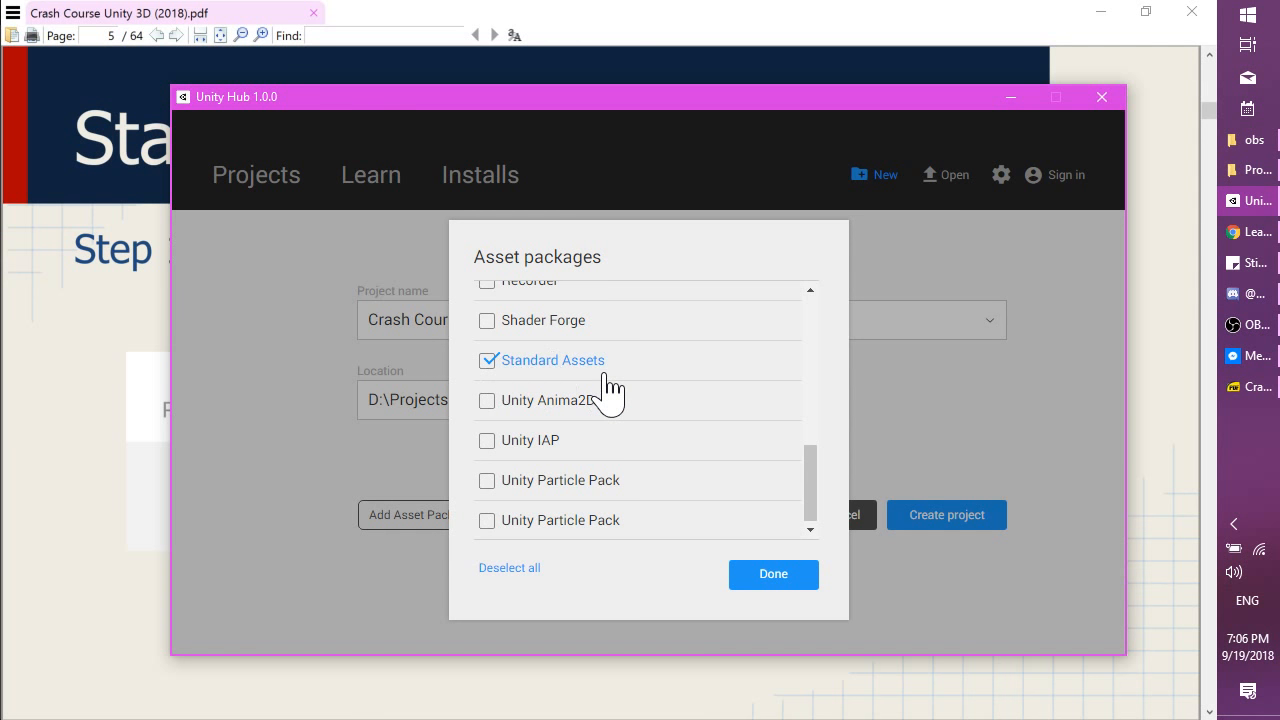
{"action": "scroll", "coordinate": [594, 491], "scroll_direction": "up", "scroll_amount": 10}
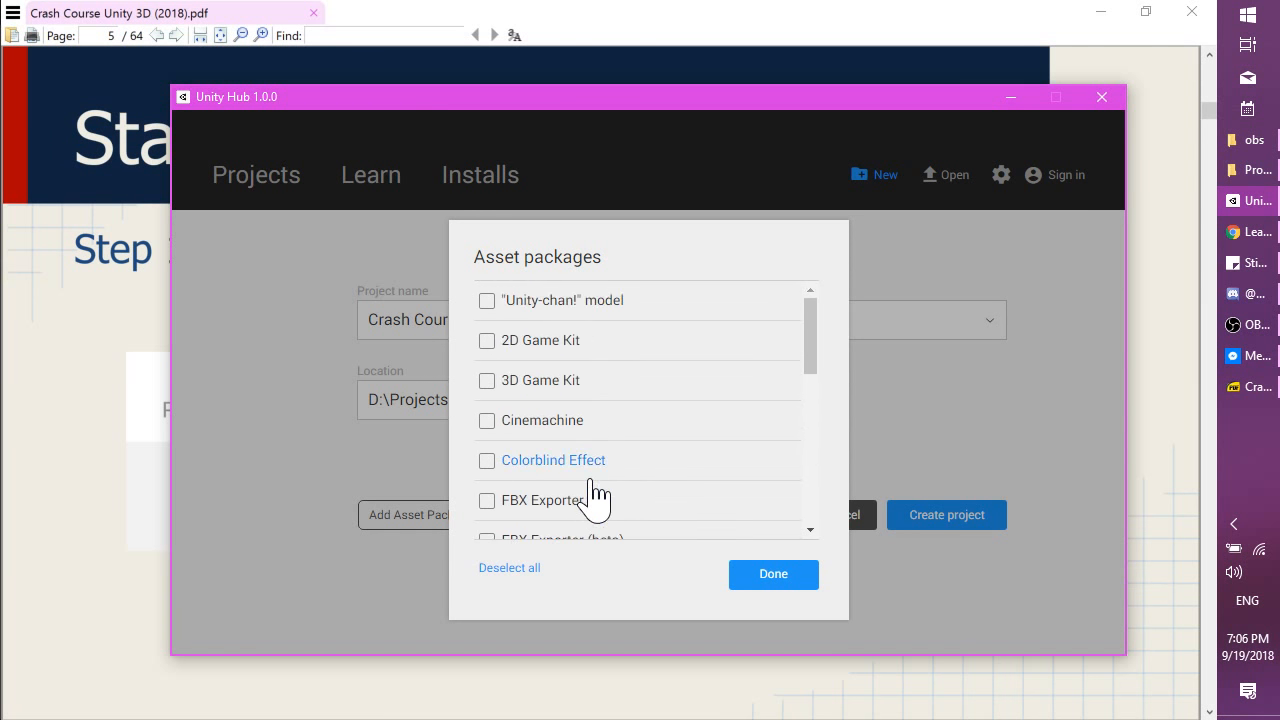
{"action": "scroll", "coordinate": [586, 432], "scroll_direction": "down", "scroll_amount": 10}
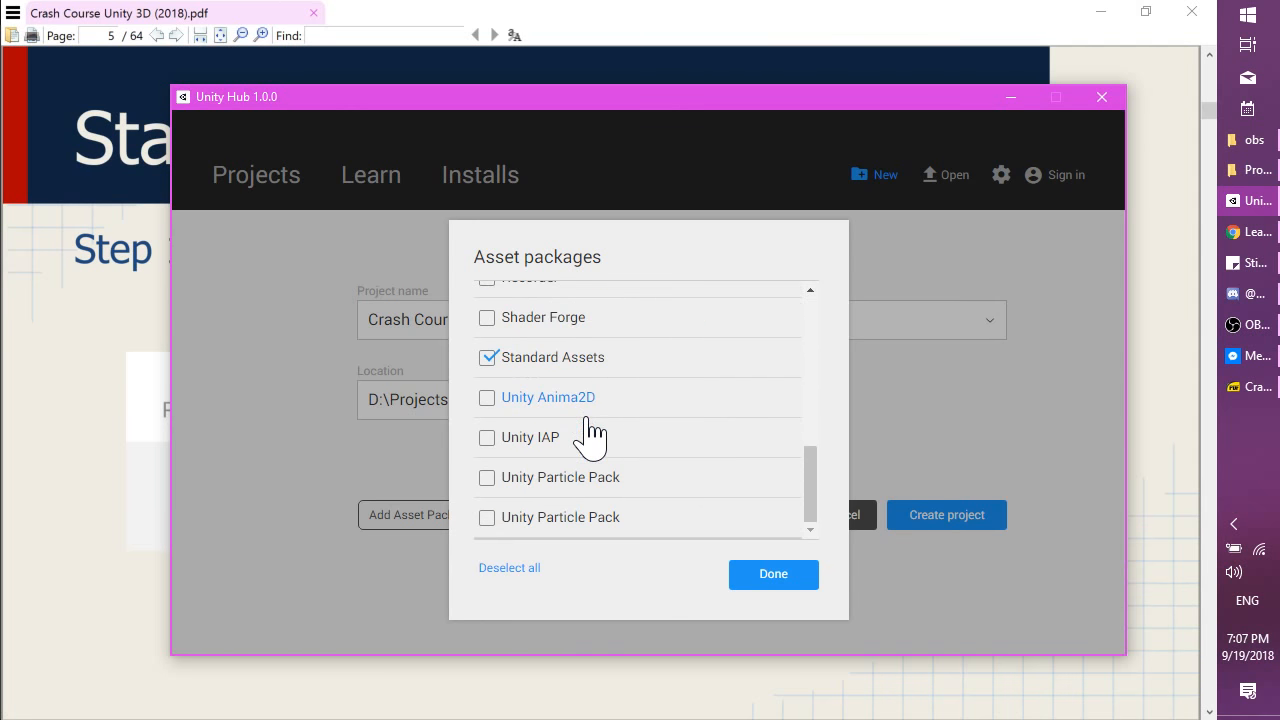
{"action": "scroll", "coordinate": [588, 432], "scroll_direction": "up", "scroll_amount": 4}
{"action": "scroll", "coordinate": [580, 435], "scroll_direction": "down", "scroll_amount": 4}
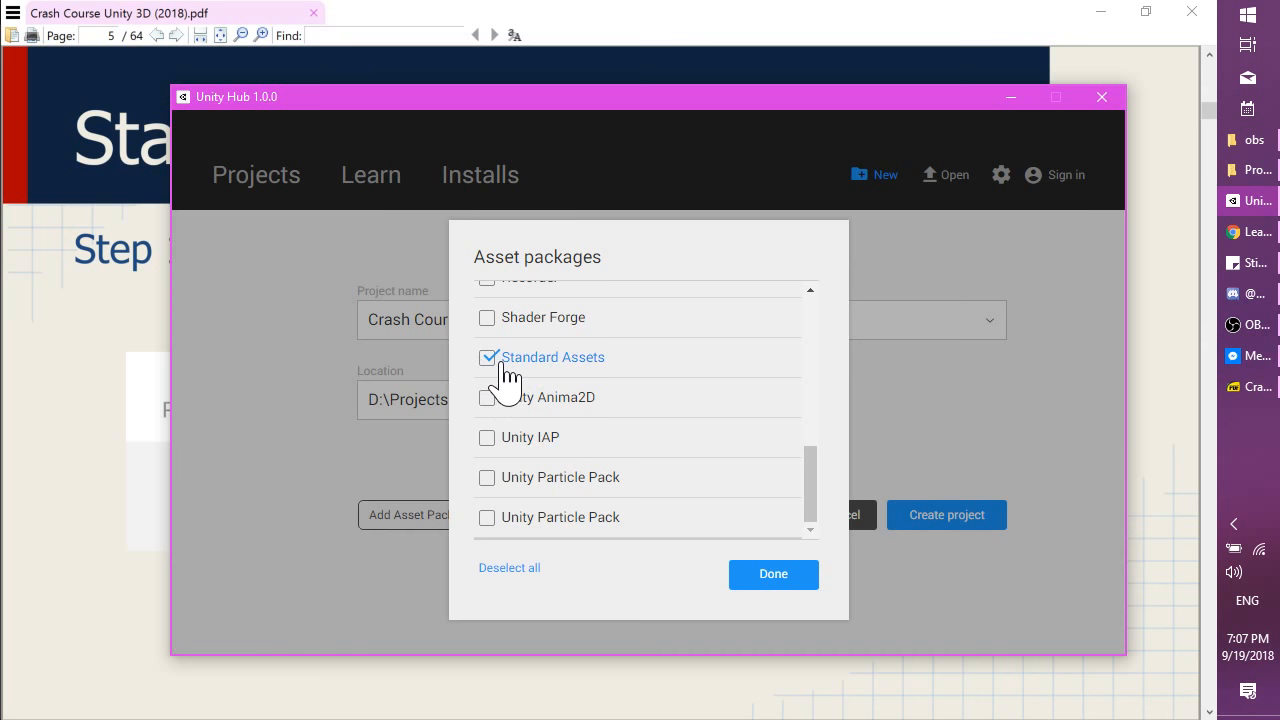
{"action": "left_click", "coordinate": [766, 577]}
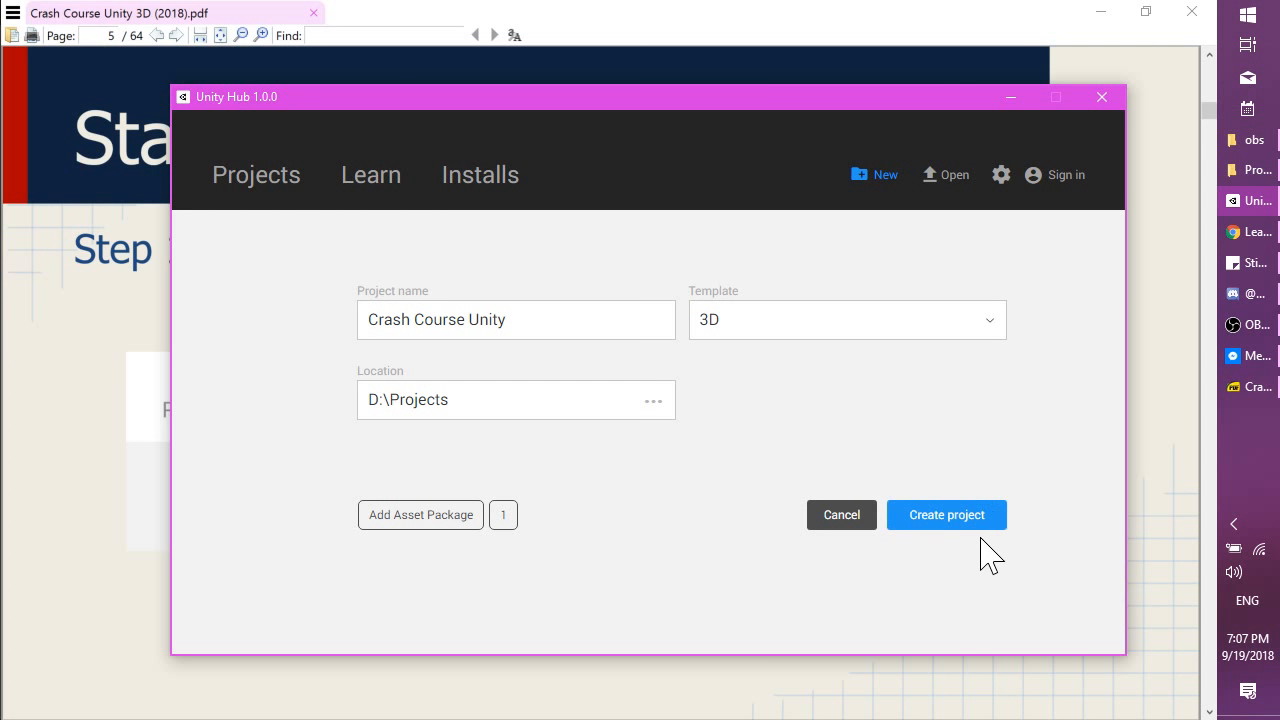
{"action": "left_click", "coordinate": [938, 535]}
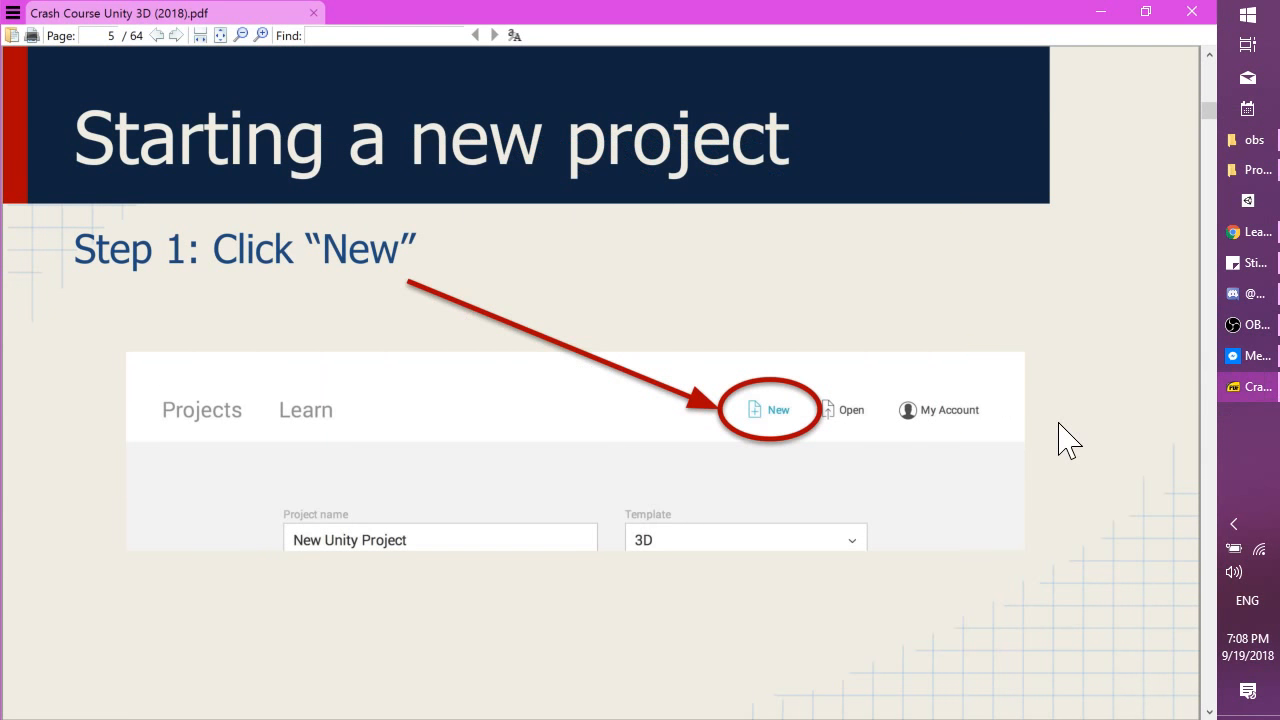
Advance the Crash Course Unity 3D PDF to page 9 on importing files, and bring up the Unity import progress window.
{"action": "left_click", "coordinate": [177, 35]}
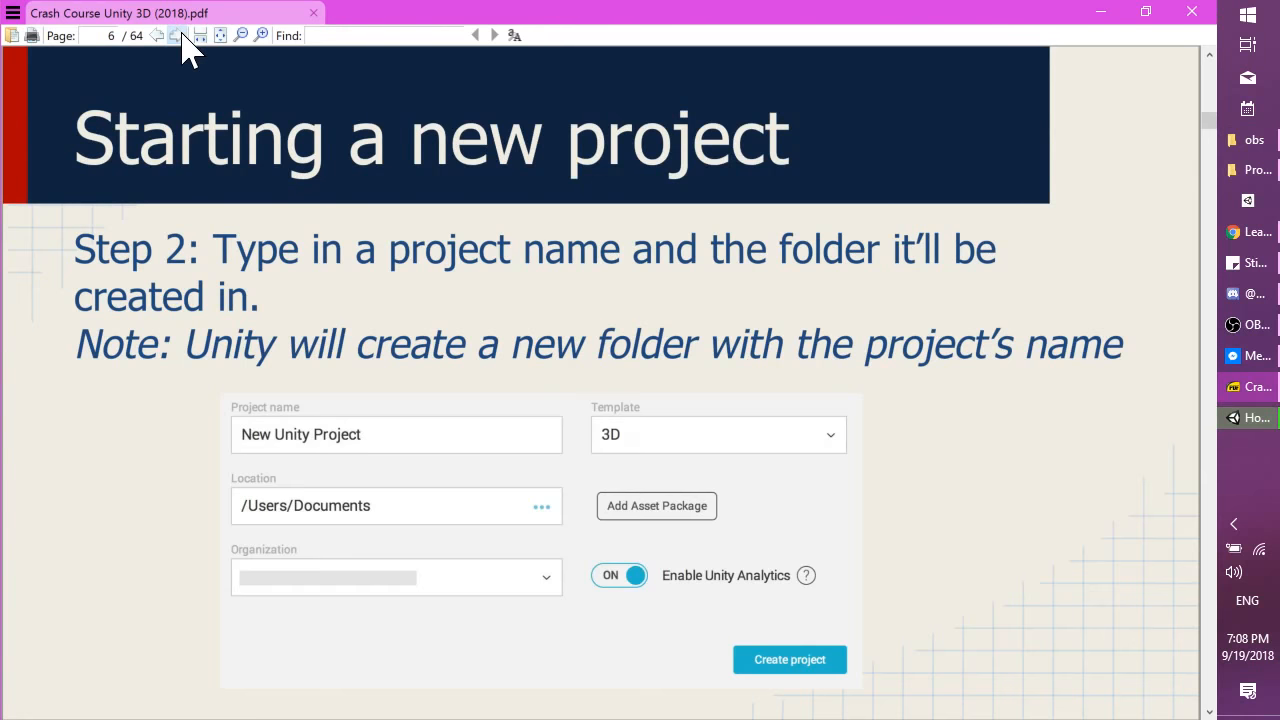
{"action": "left_click", "coordinate": [178, 35]}
{"action": "left_click", "coordinate": [178, 36]}
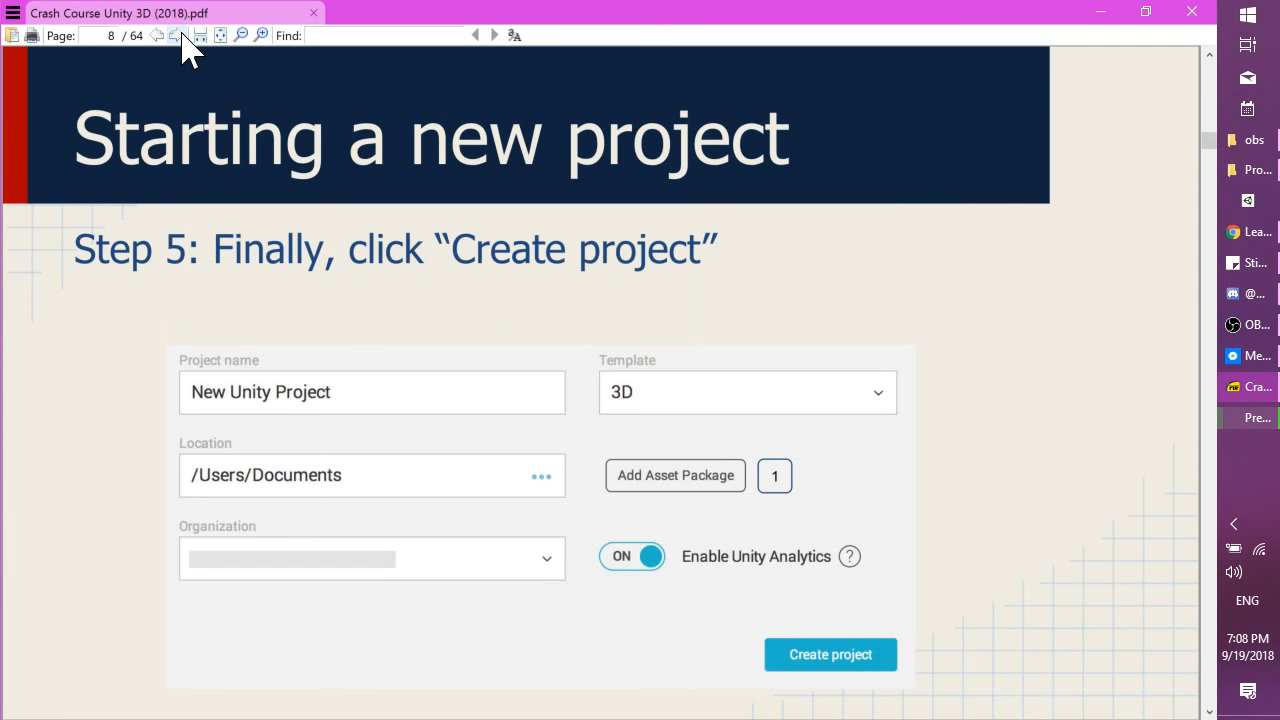
{"action": "left_click", "coordinate": [177, 35]}
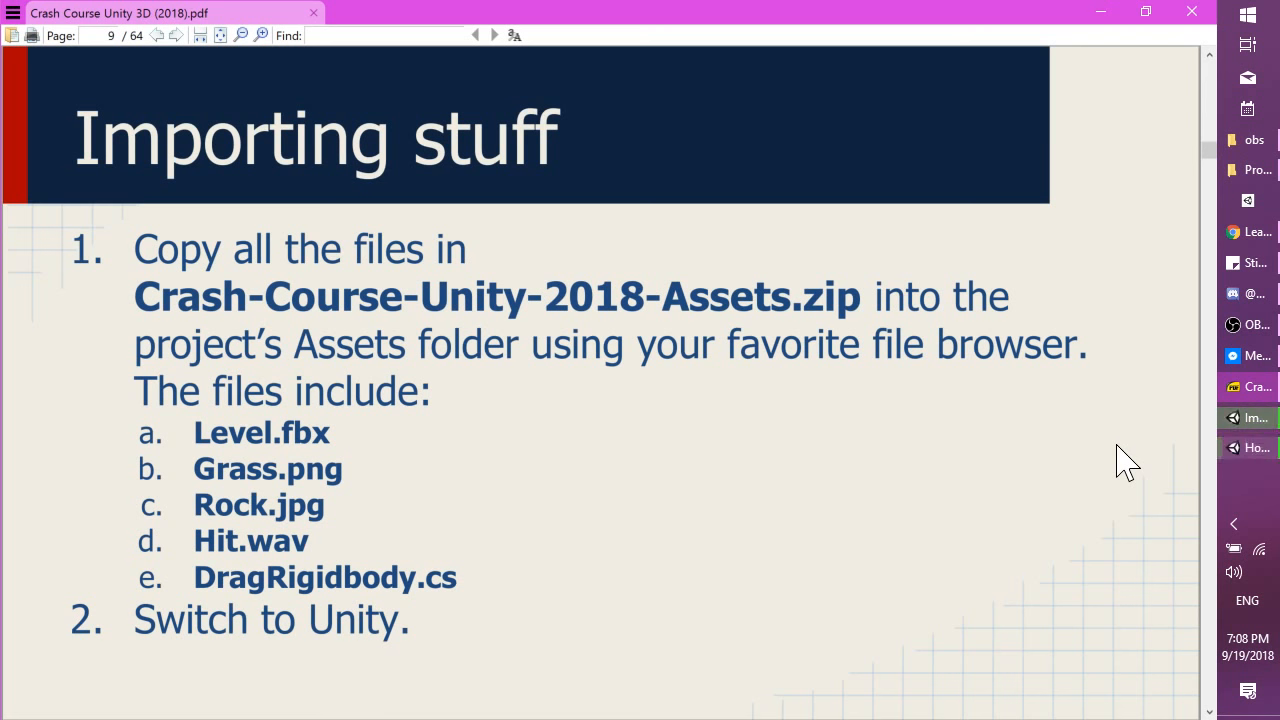
{"action": "left_click", "coordinate": [1255, 447]}
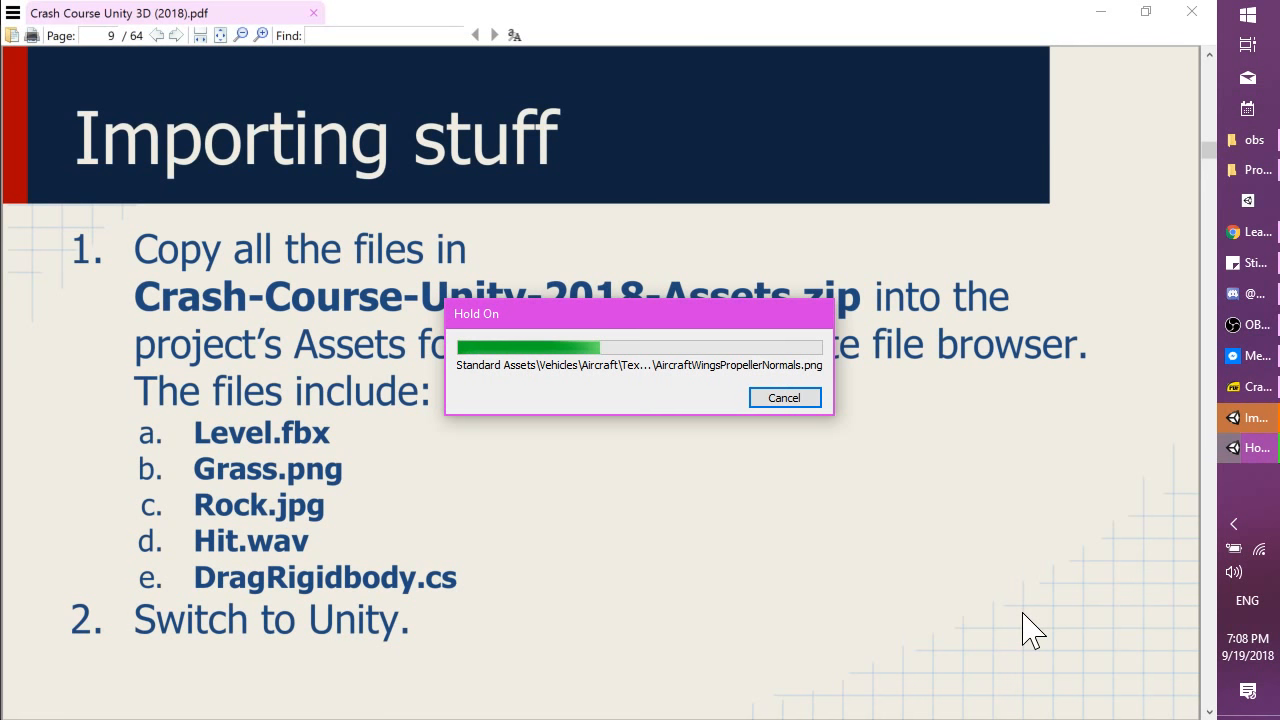
Switch to File Explorer and open the Crash Course Unity project folder in D:\Projects.
{"action": "left_click", "coordinate": [1238, 169]}
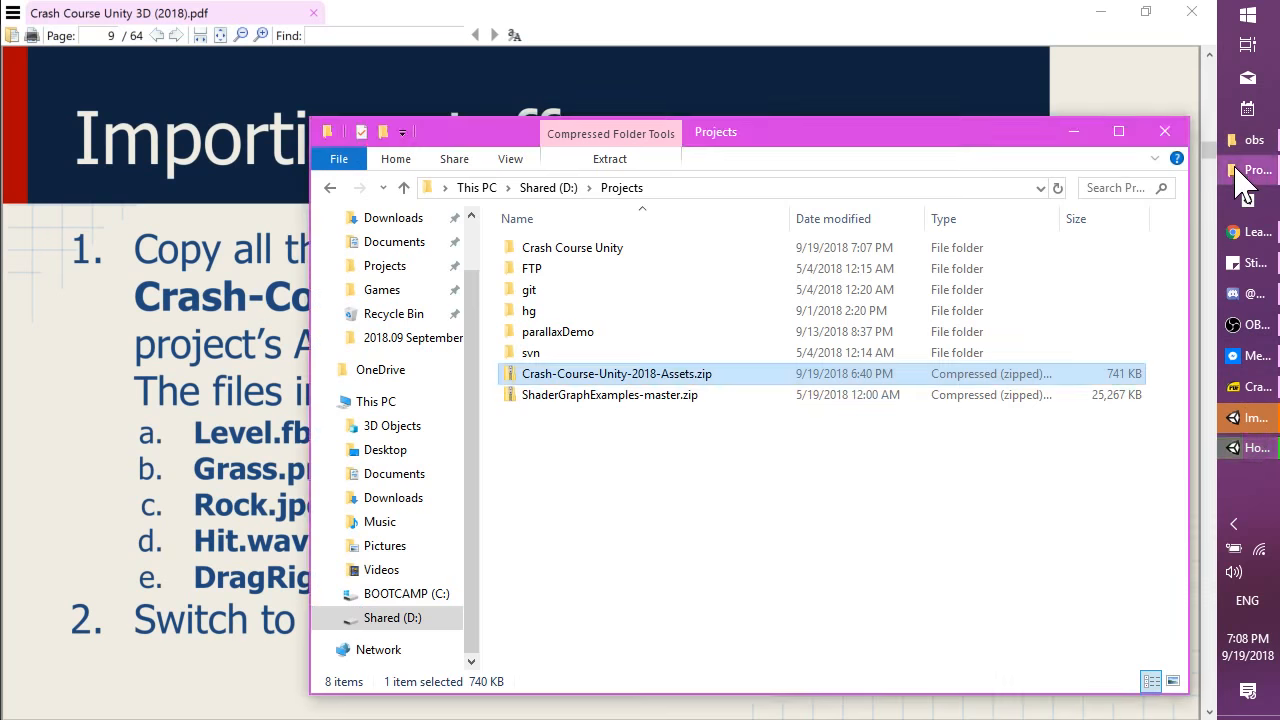
{"action": "left_click", "coordinate": [654, 420]}
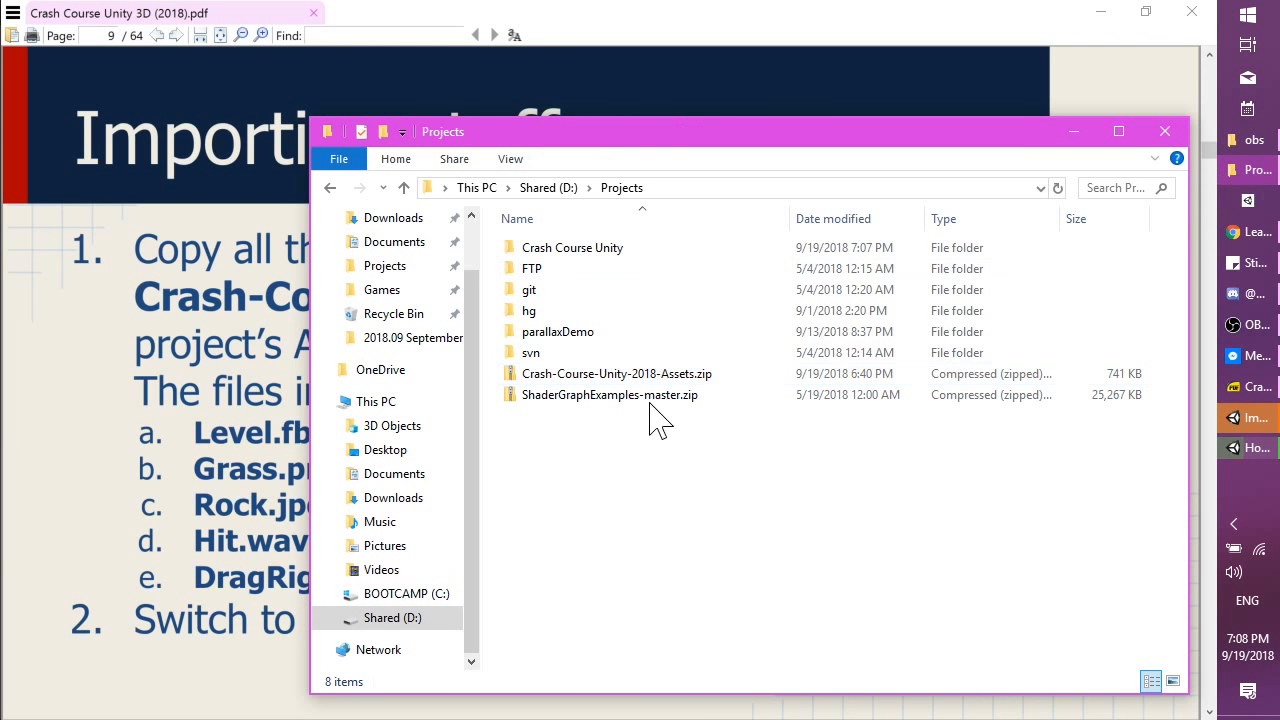
{"action": "left_click", "coordinate": [660, 188]}
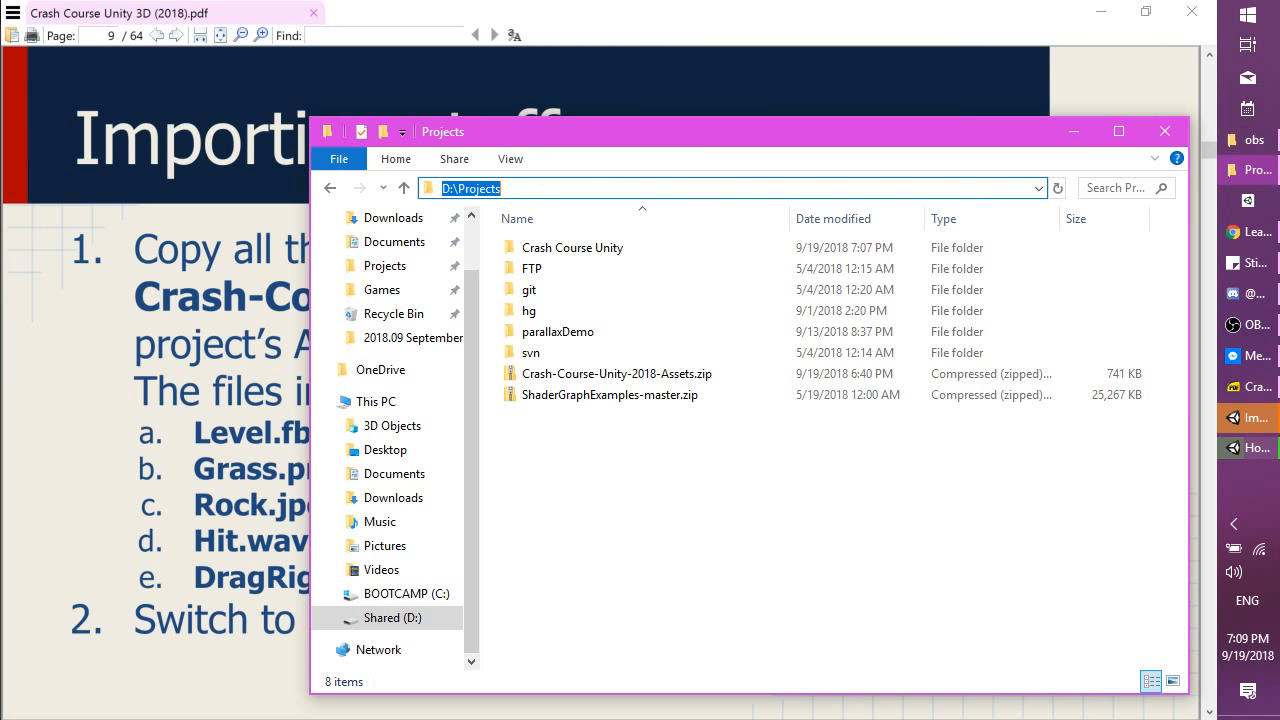
{"action": "left_click", "coordinate": [633, 451]}
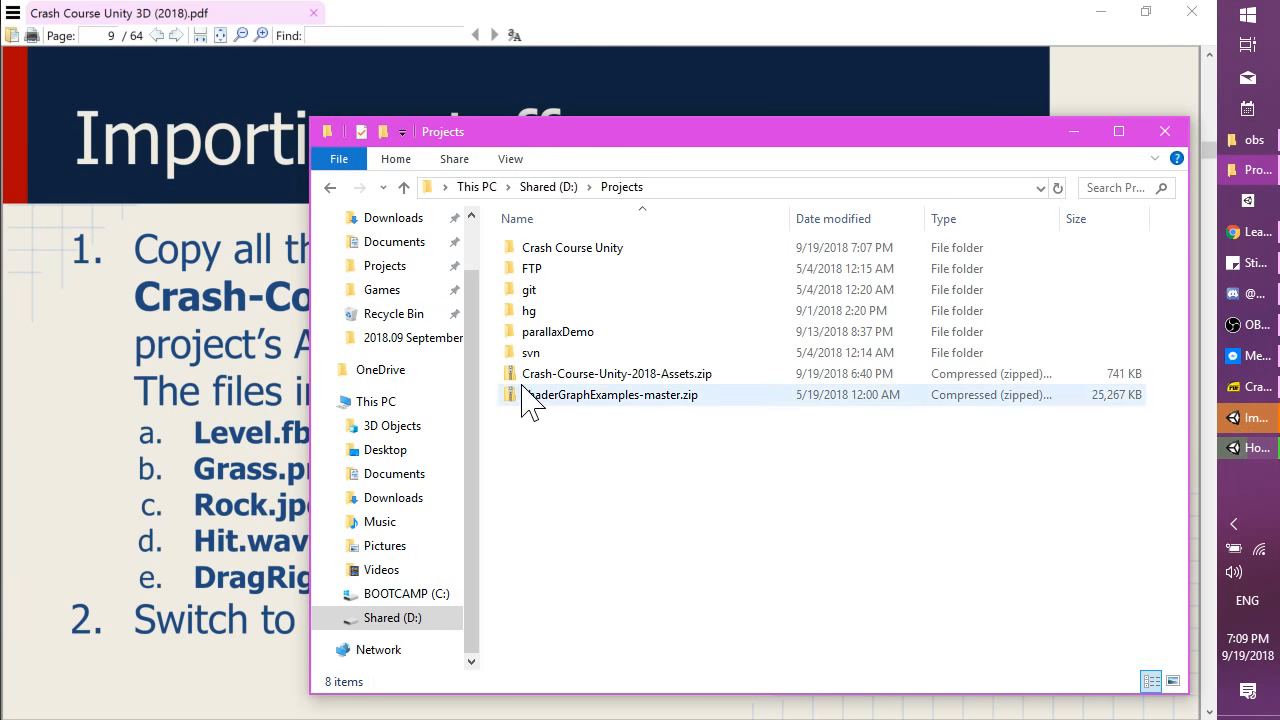
{"action": "left_click", "coordinate": [575, 258]}
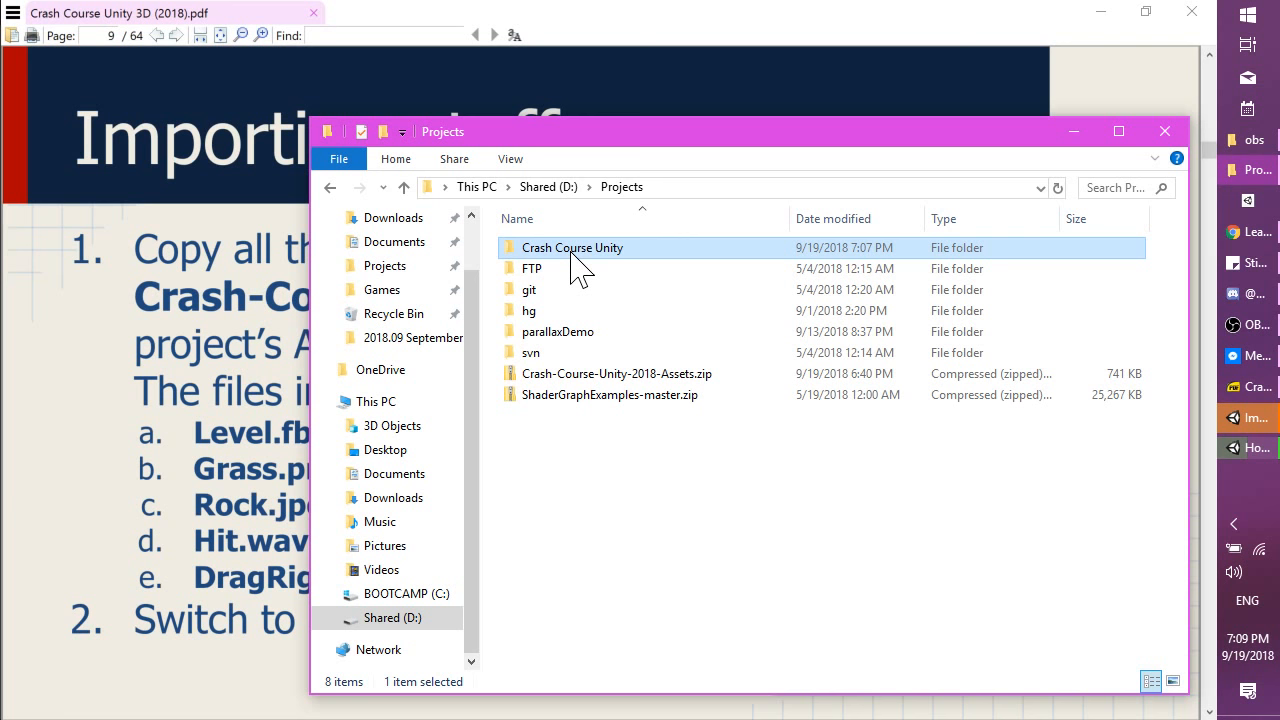
{"action": "double_click", "coordinate": [572, 254]}
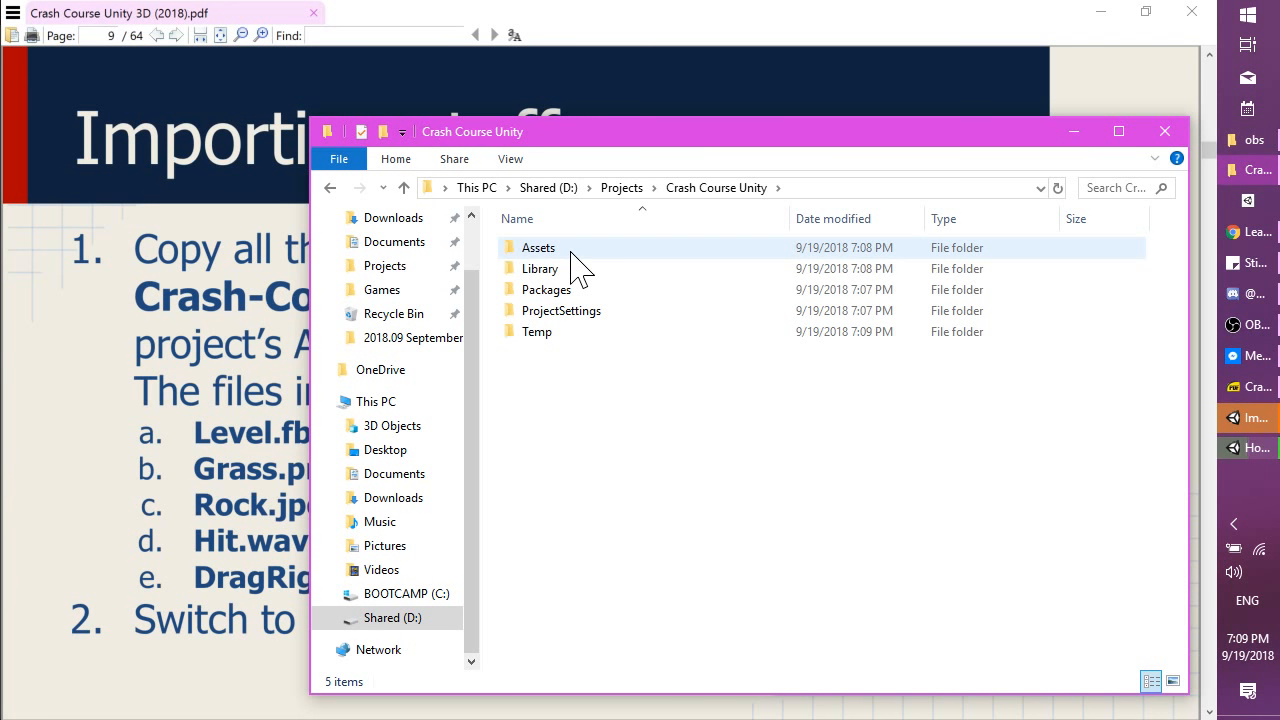
Look over the project's subfolders, view the contents of Packages, and return to the Crash Course Unity folder.
{"action": "left_click", "coordinate": [571, 251]}
{"action": "left_click", "coordinate": [567, 271]}
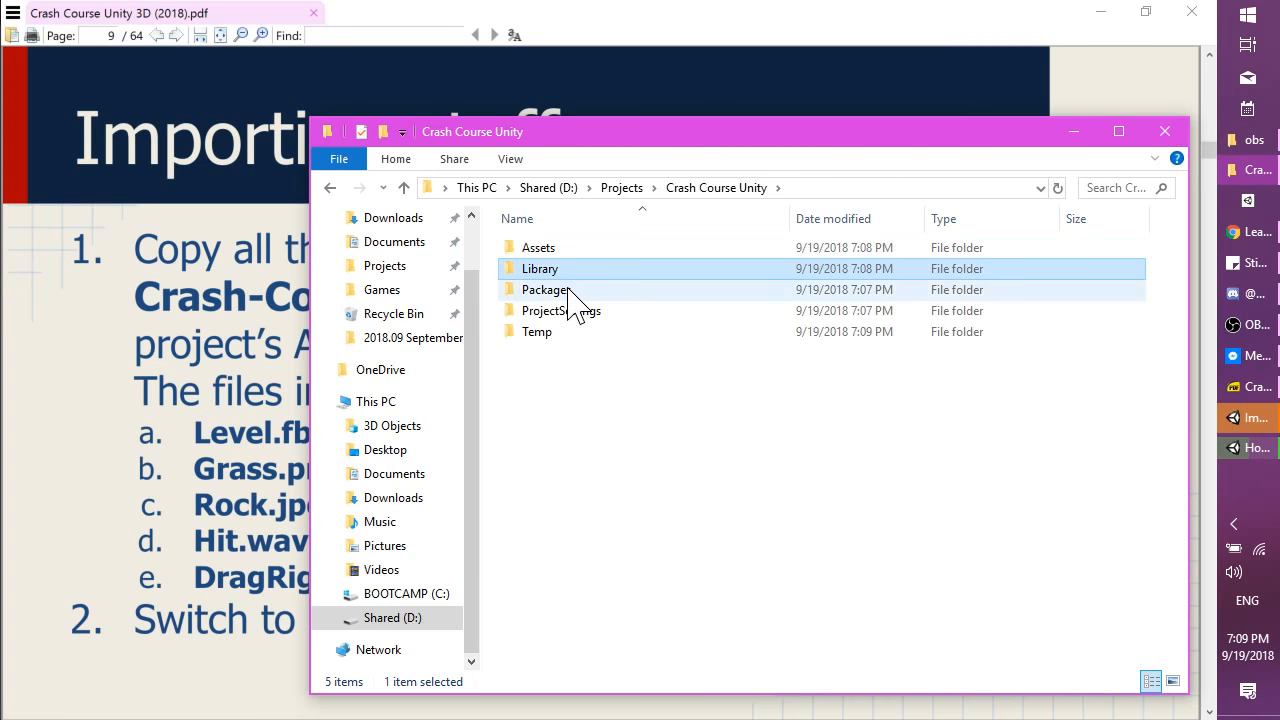
{"action": "left_click", "coordinate": [568, 292]}
{"action": "left_click", "coordinate": [566, 313]}
{"action": "left_click", "coordinate": [558, 338]}
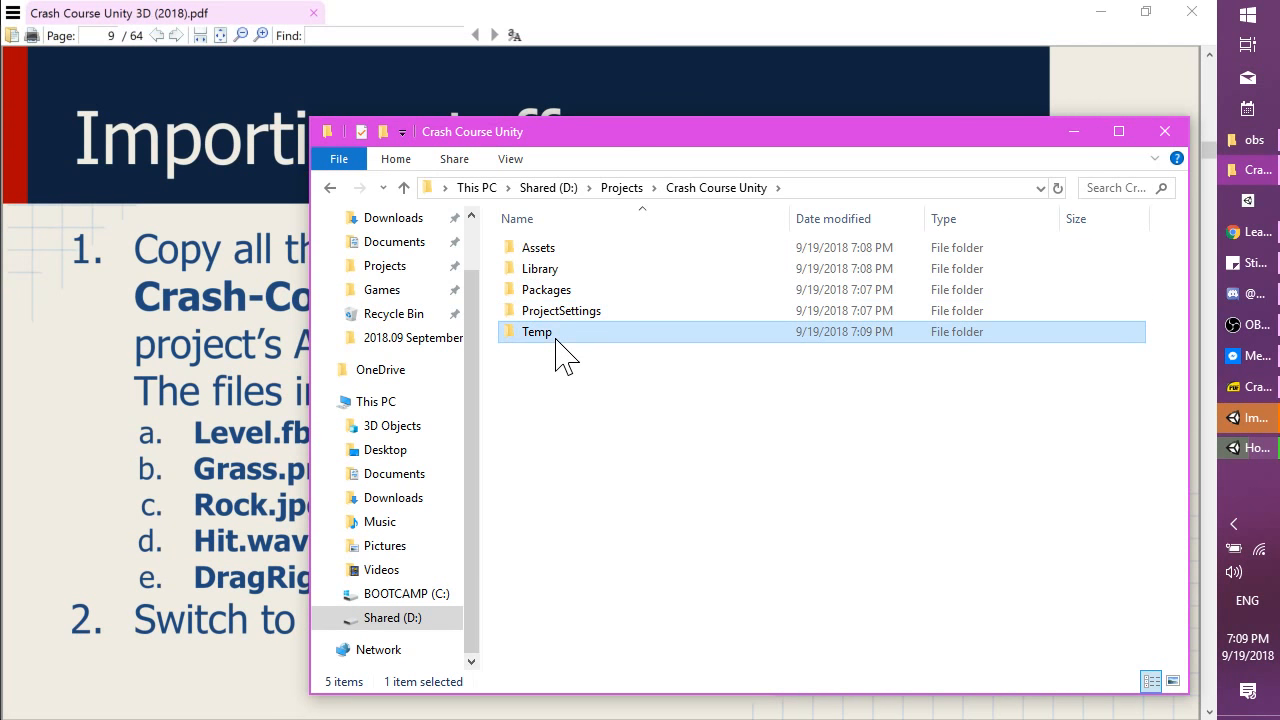
{"action": "double_click", "coordinate": [560, 290]}
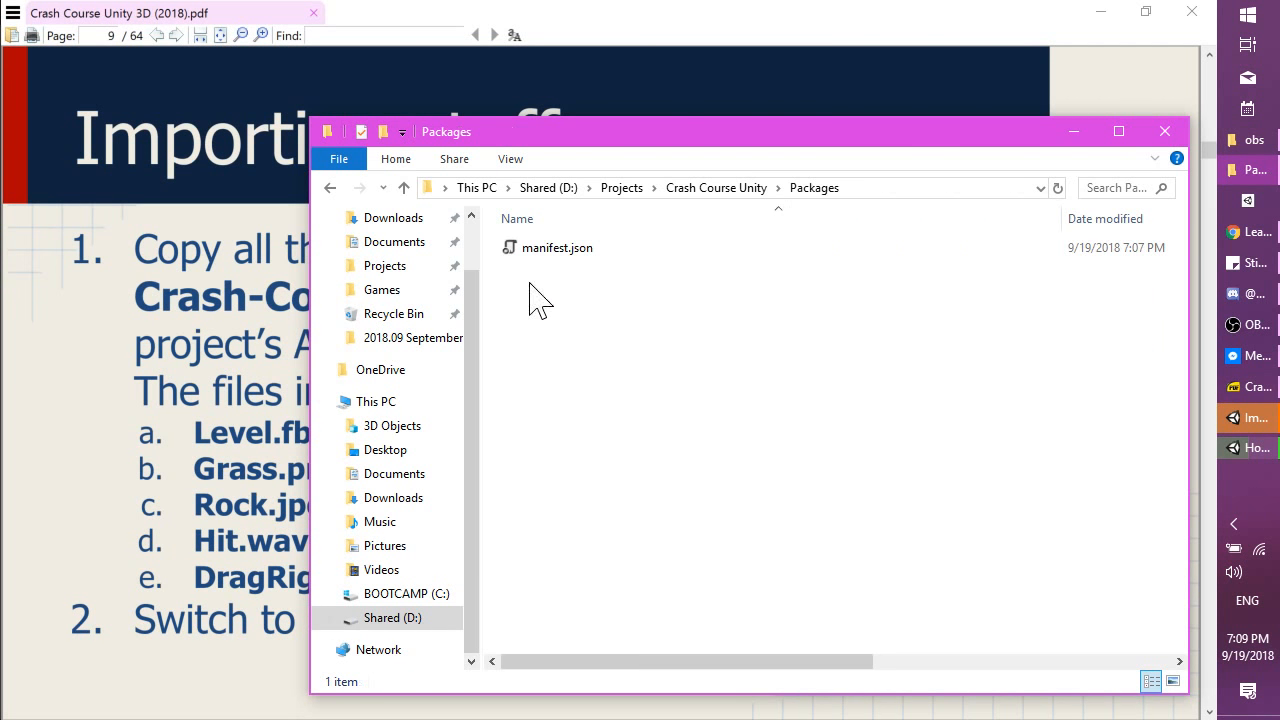
{"action": "left_click", "coordinate": [330, 187]}
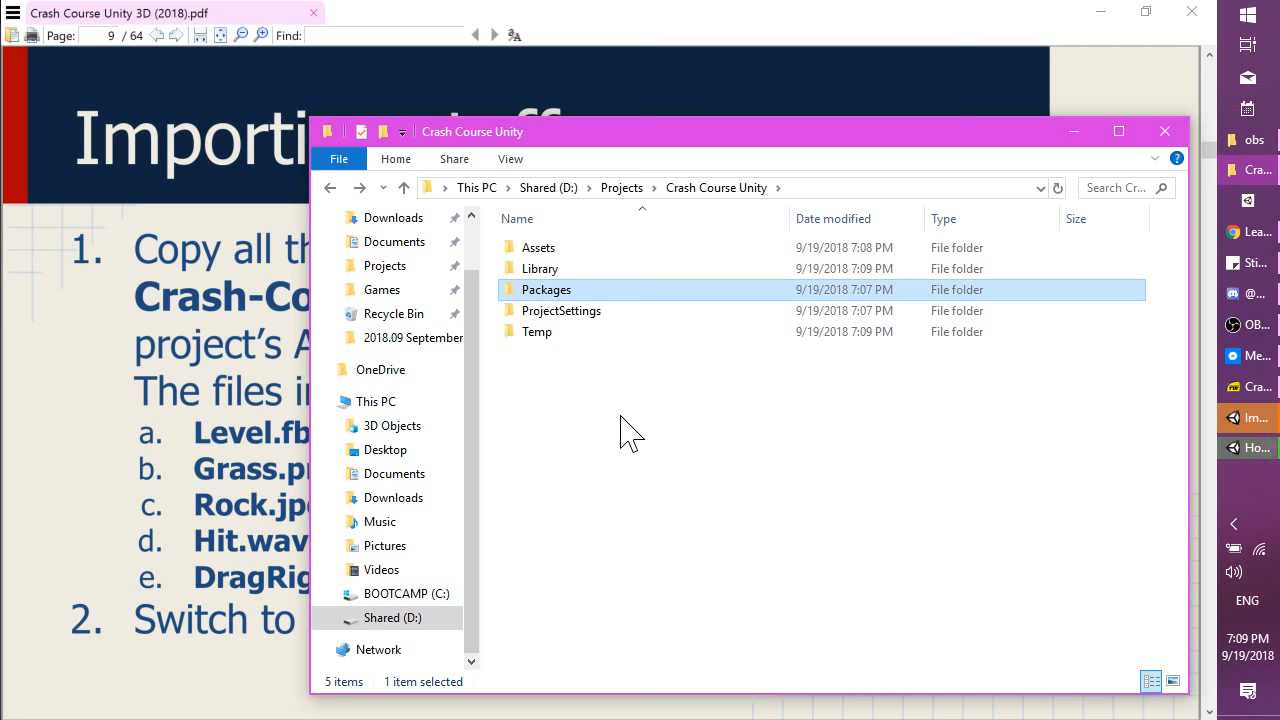
Try to delete the Library folder from the Crash Course Unity project.
{"action": "left_click", "coordinate": [542, 268]}
{"action": "key", "text": "Delete"}
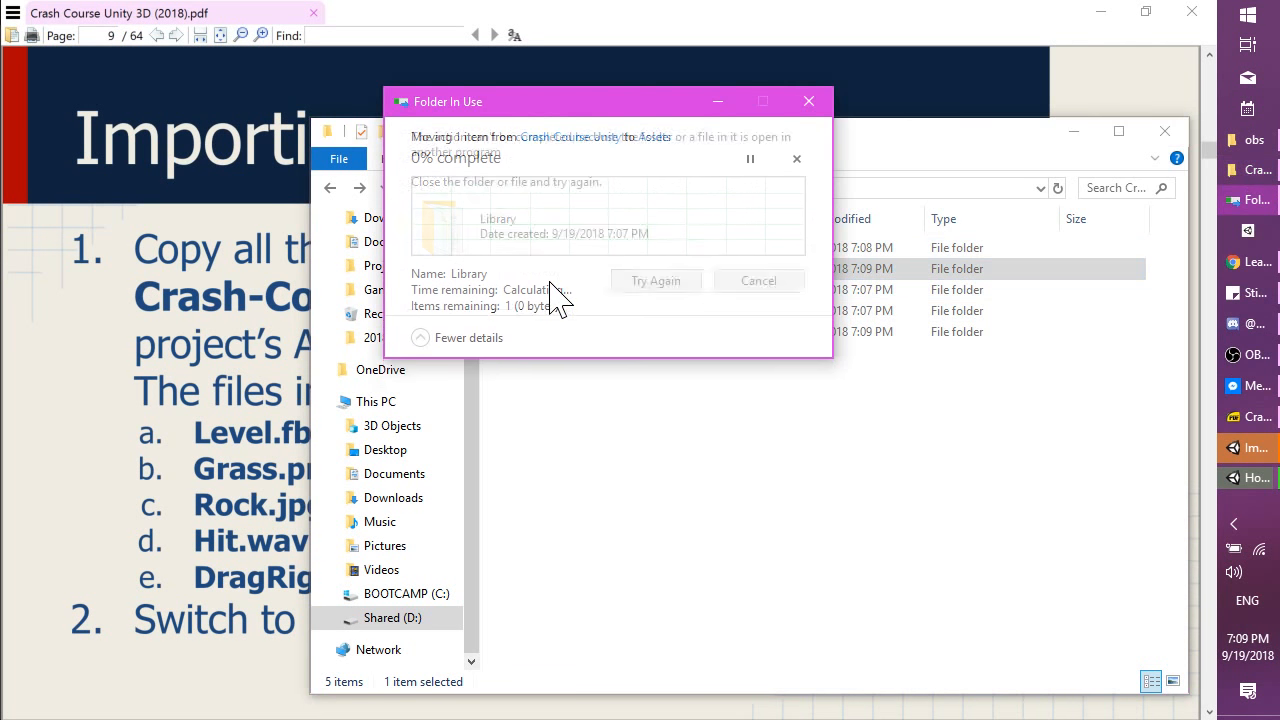
{"action": "left_click", "coordinate": [758, 281]}
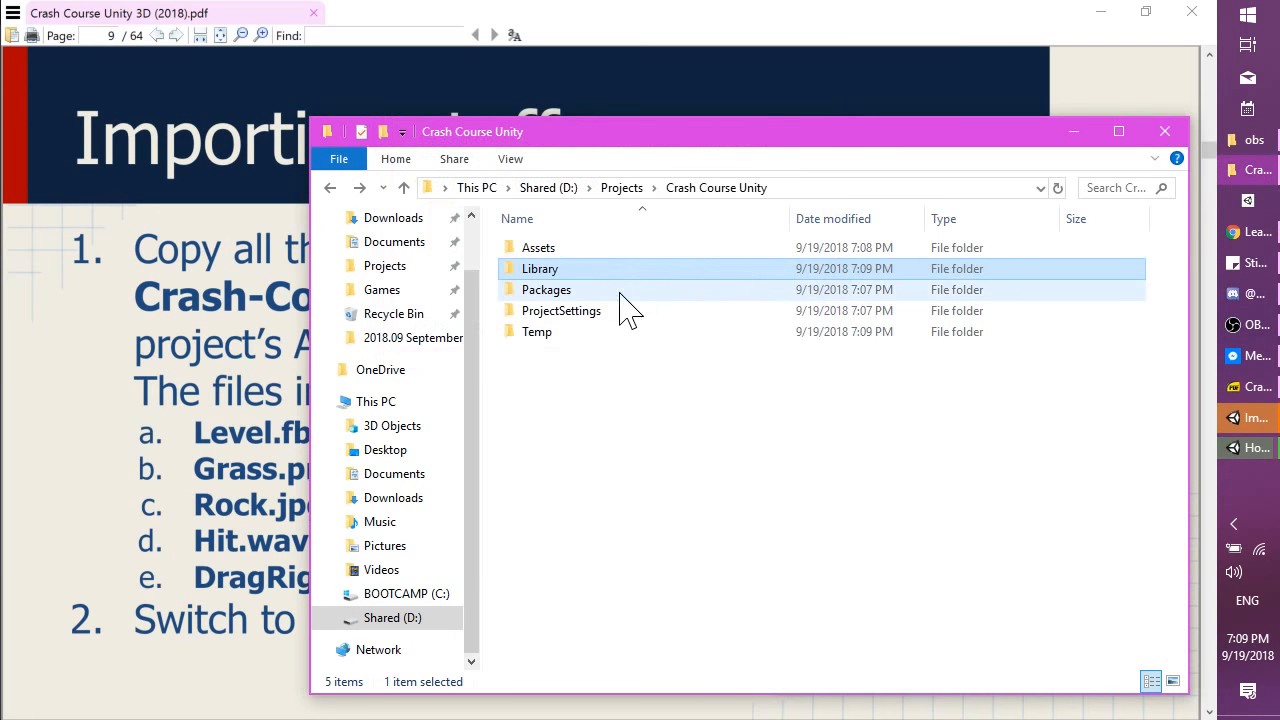
Review the project's Temp and Library folders, including Library's details, along with the Assets, Packages and ProjectSettings folders.
{"action": "left_click", "coordinate": [558, 331]}
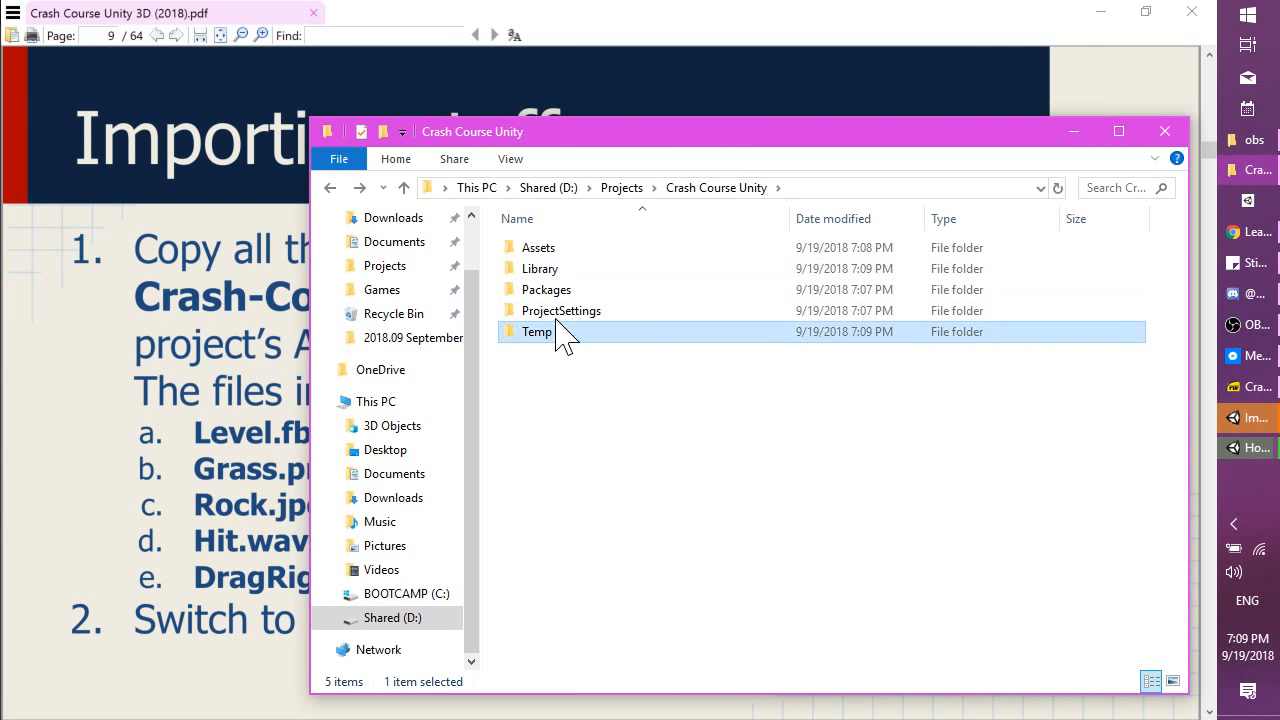
{"action": "left_click", "coordinate": [552, 278]}
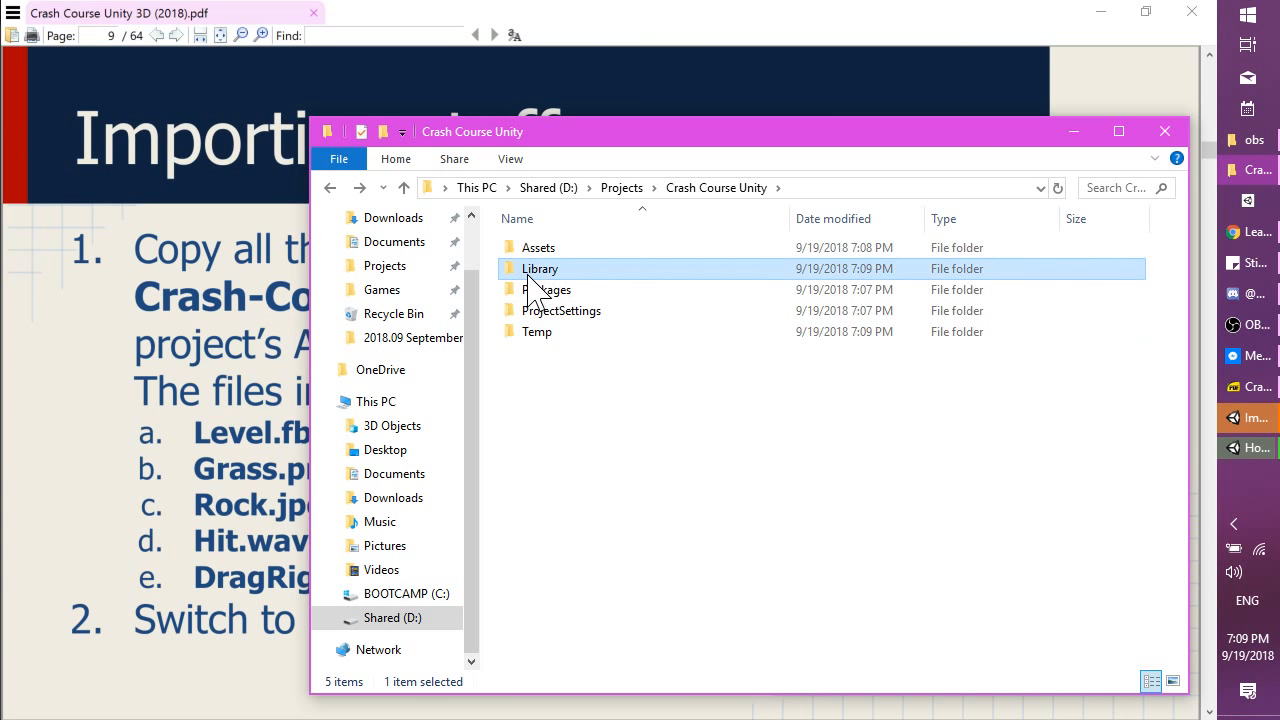
{"action": "mouse_move", "coordinate": [529, 273]}
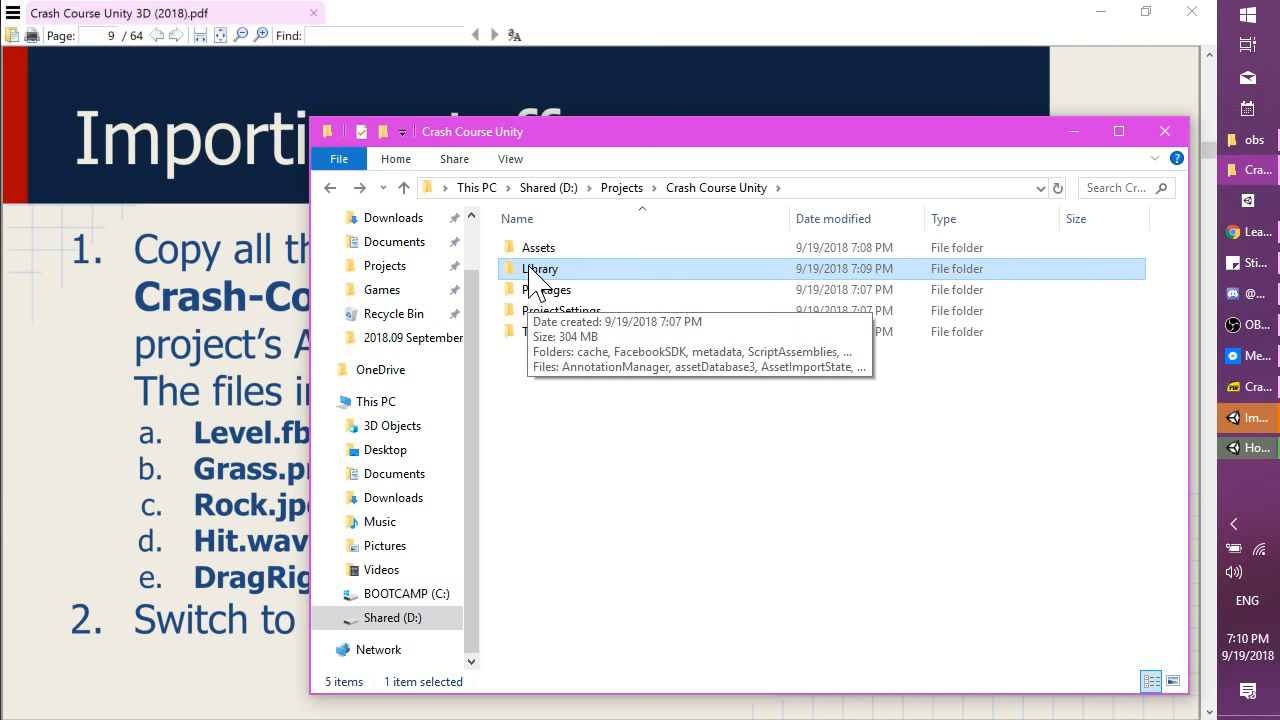
{"action": "left_click", "coordinate": [558, 310]}
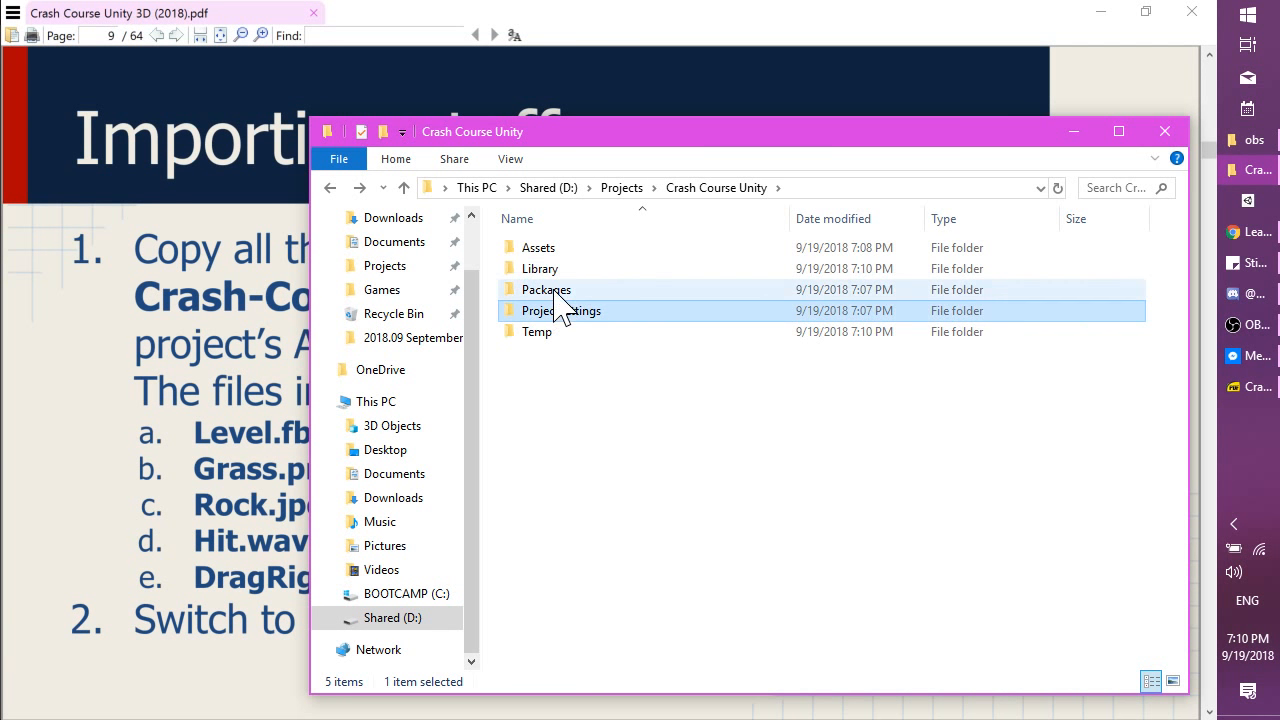
{"action": "left_click", "coordinate": [557, 252]}
{"action": "left_click", "coordinate": [565, 292]}
{"action": "left_click", "coordinate": [566, 312]}
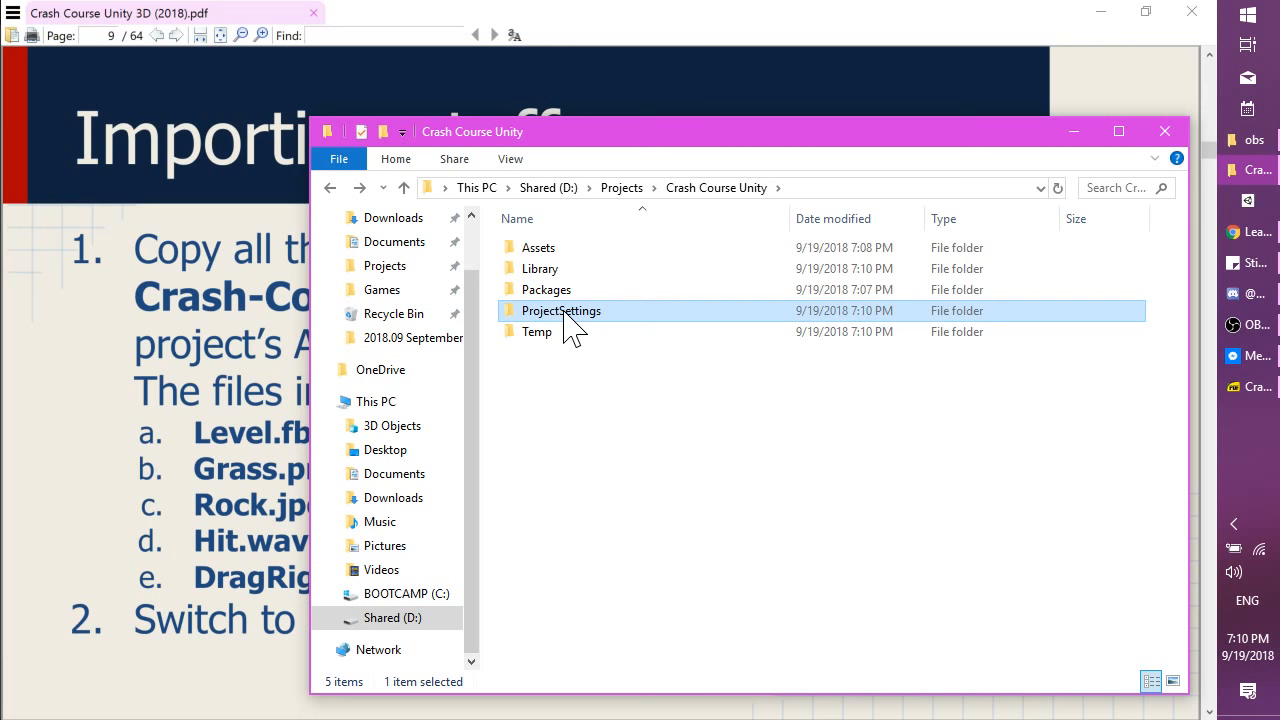
Switch to the Unity editor and revert all window layouts to the factory settings.
{"action": "key", "text": "alt+Tab"}
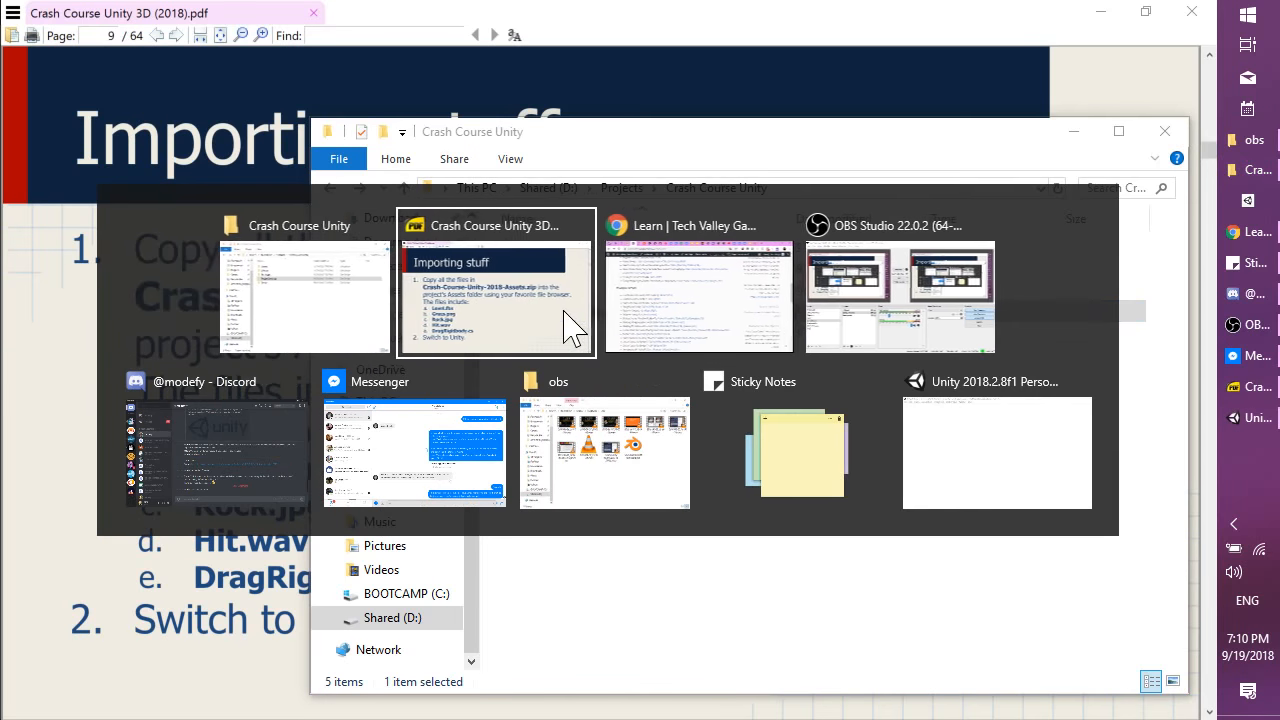
{"action": "left_click", "coordinate": [1055, 445]}
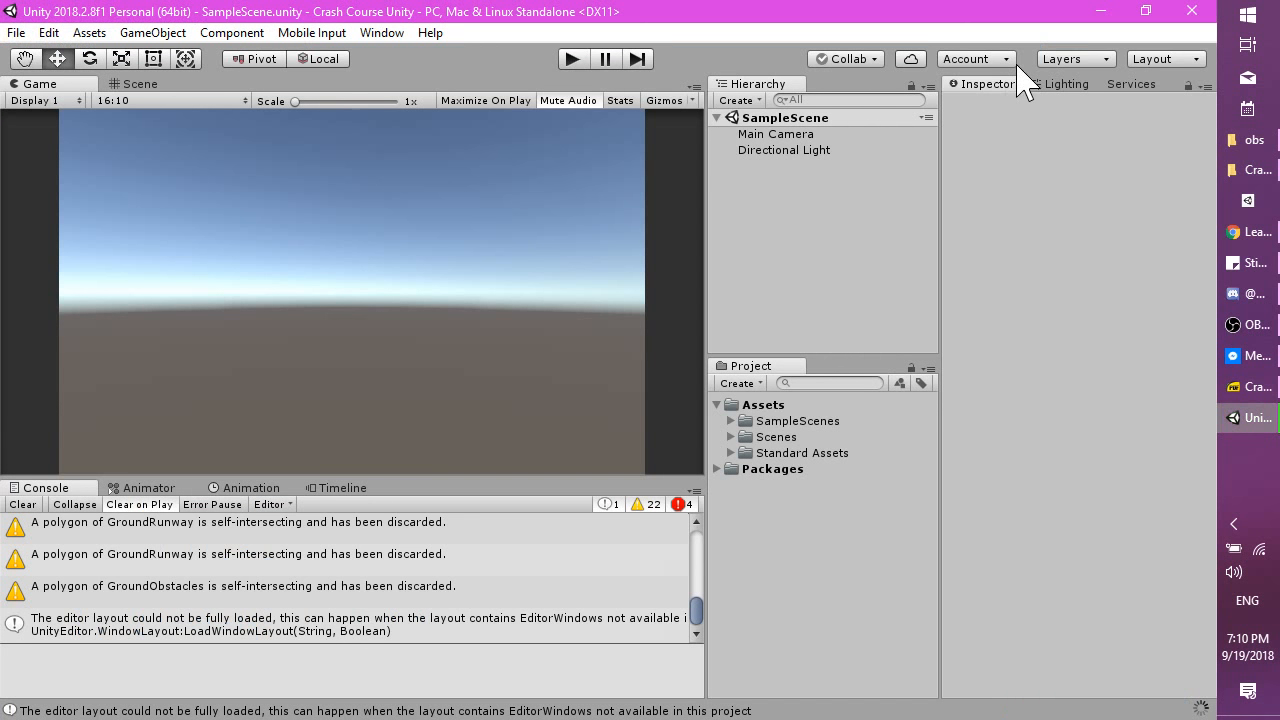
{"action": "left_click", "coordinate": [1153, 68]}
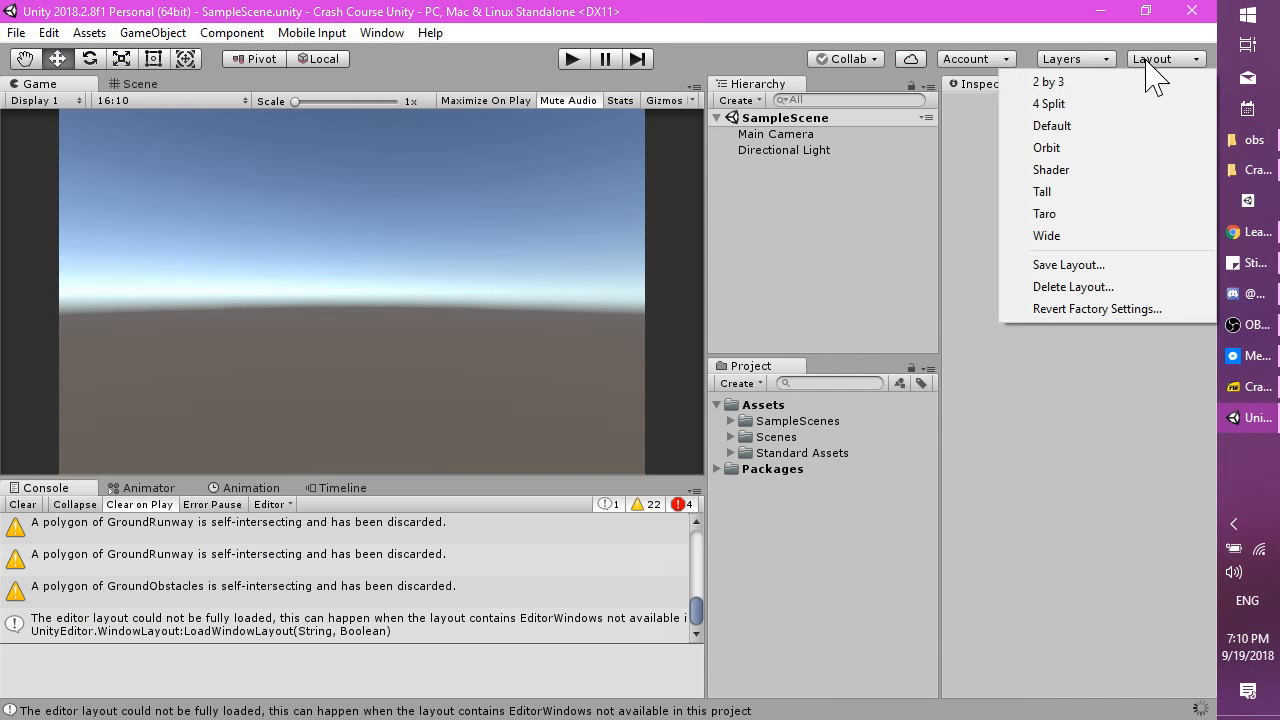
{"action": "left_click", "coordinate": [1100, 311]}
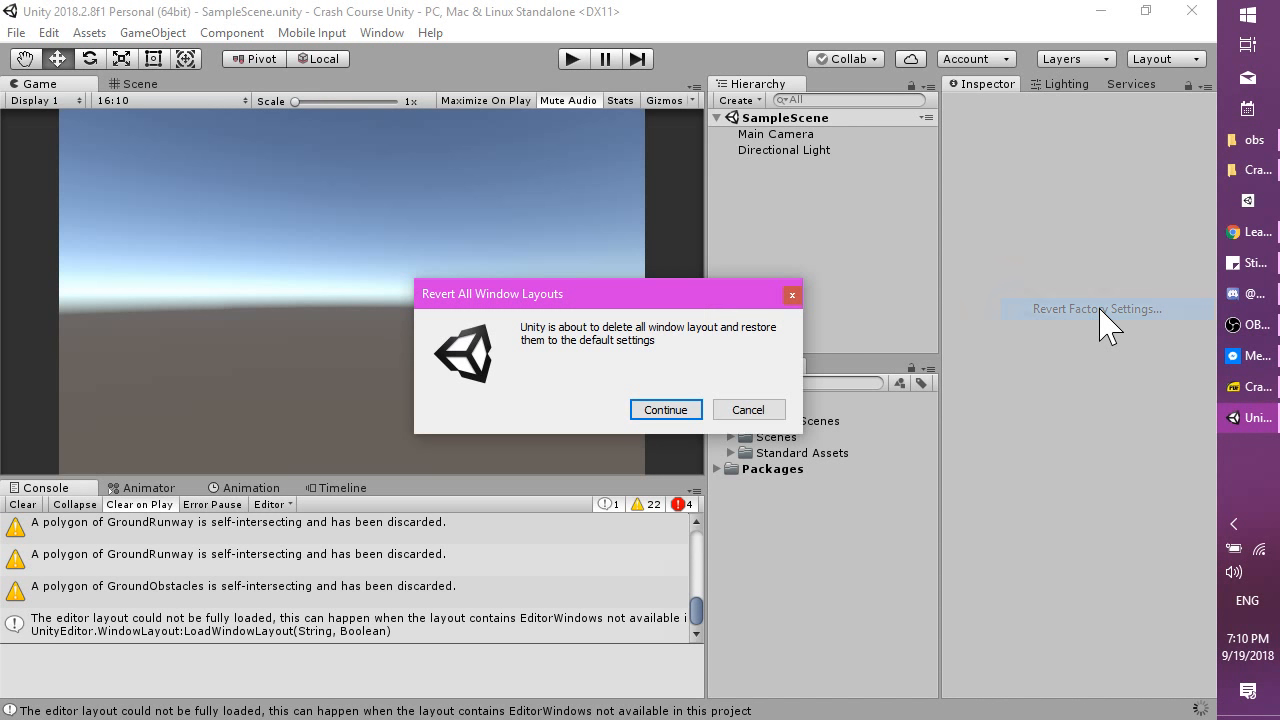
{"action": "left_click", "coordinate": [686, 412]}
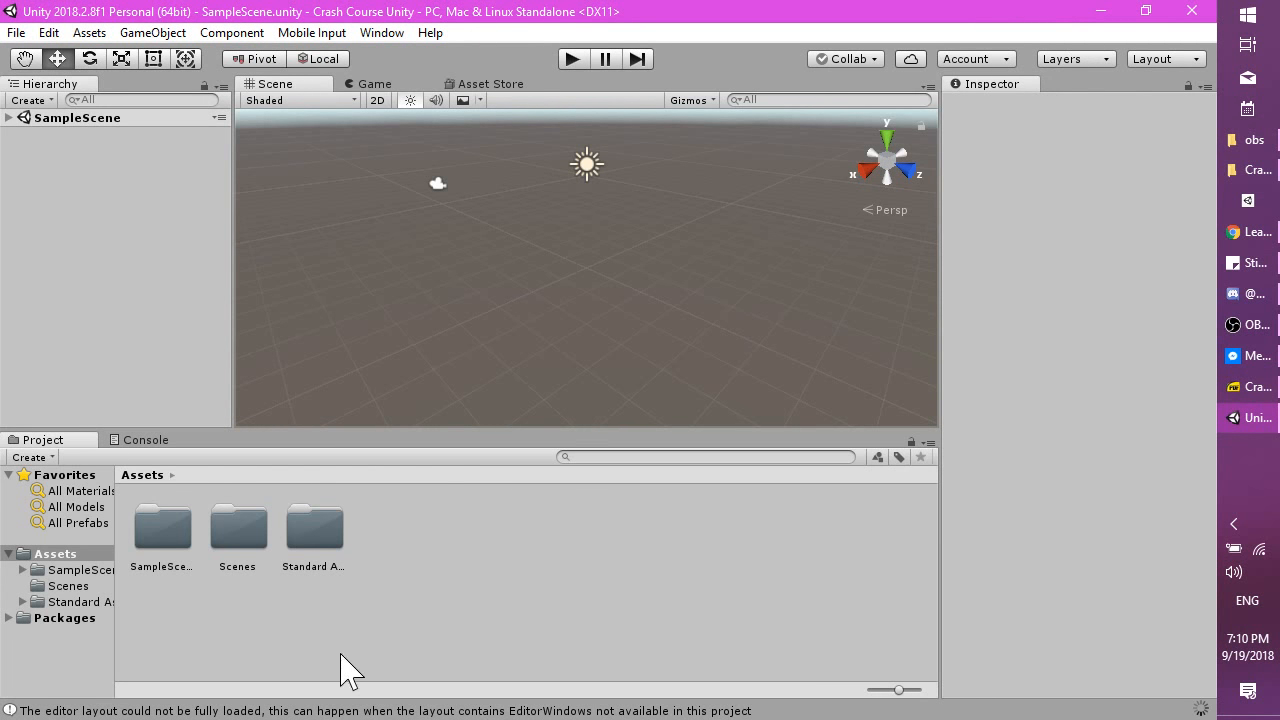
Review the warnings and errors in the Console, including the PlayerSettings Validation and CheckConsistency entries, and return to the Project view.
{"action": "left_click", "coordinate": [115, 444]}
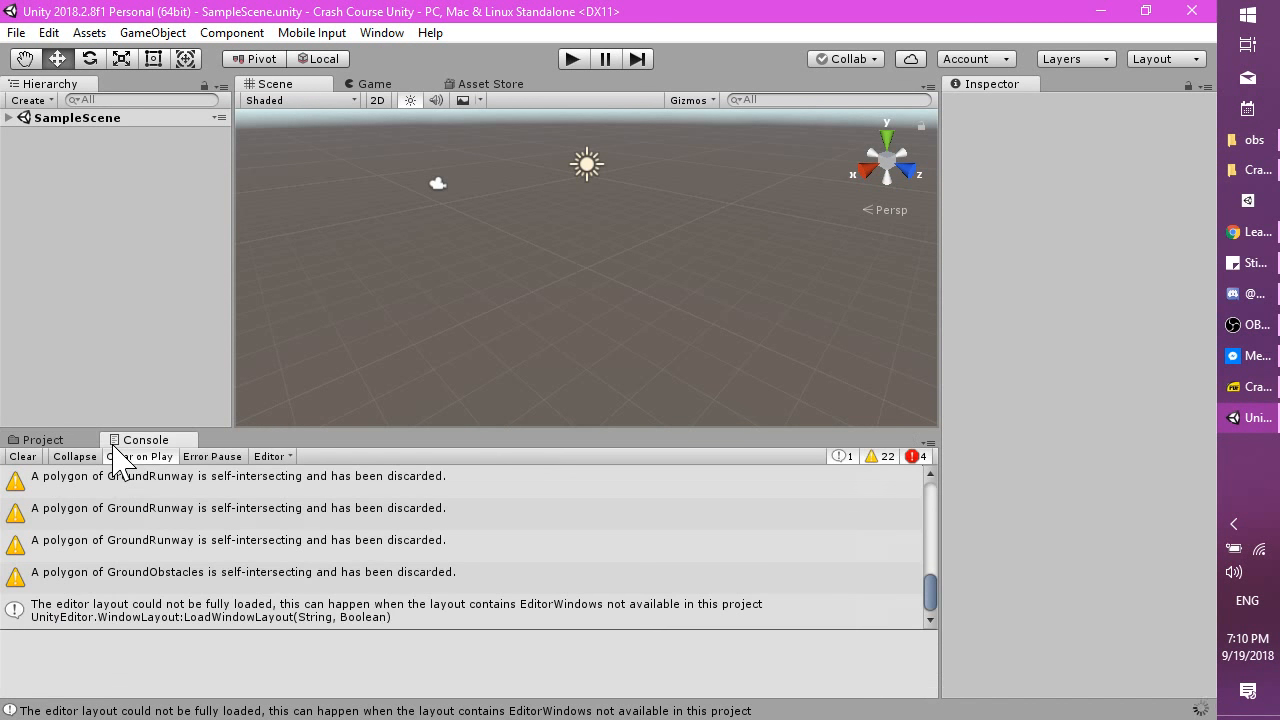
{"action": "left_click", "coordinate": [313, 550]}
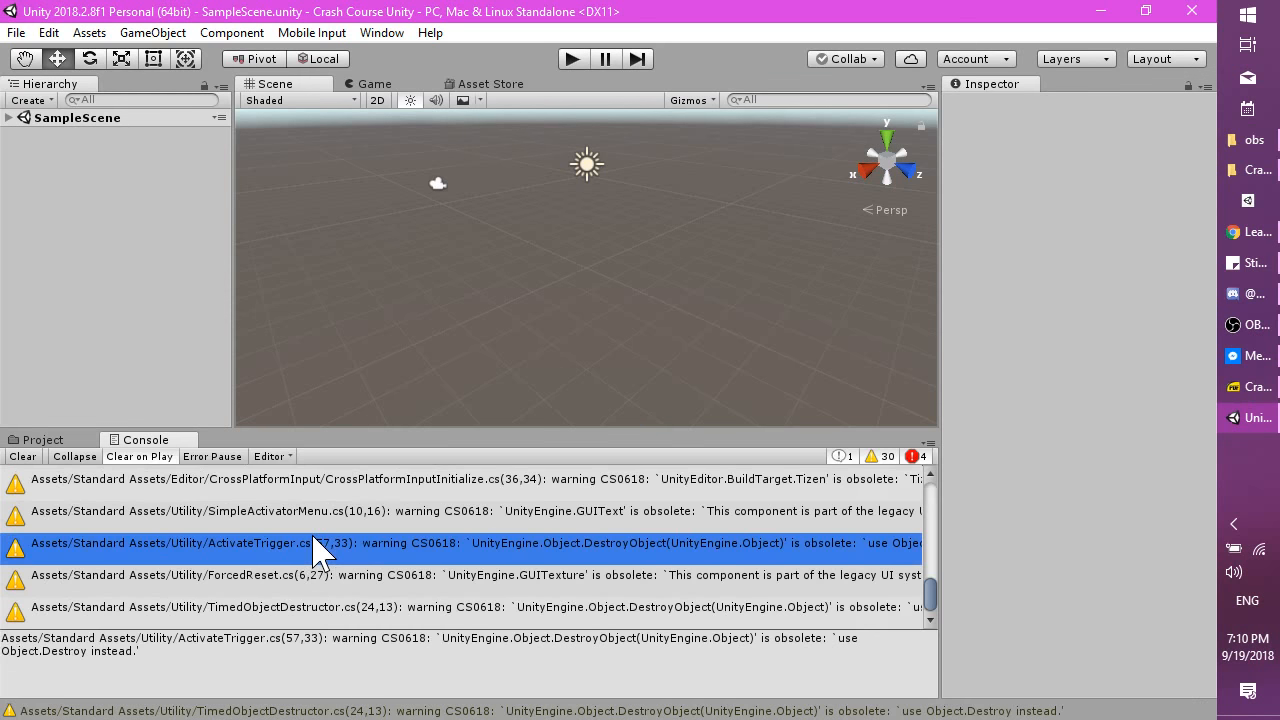
{"action": "scroll", "coordinate": [313, 550], "scroll_direction": "up", "scroll_amount": 5}
{"action": "scroll", "coordinate": [313, 550], "scroll_direction": "up", "scroll_amount": 3}
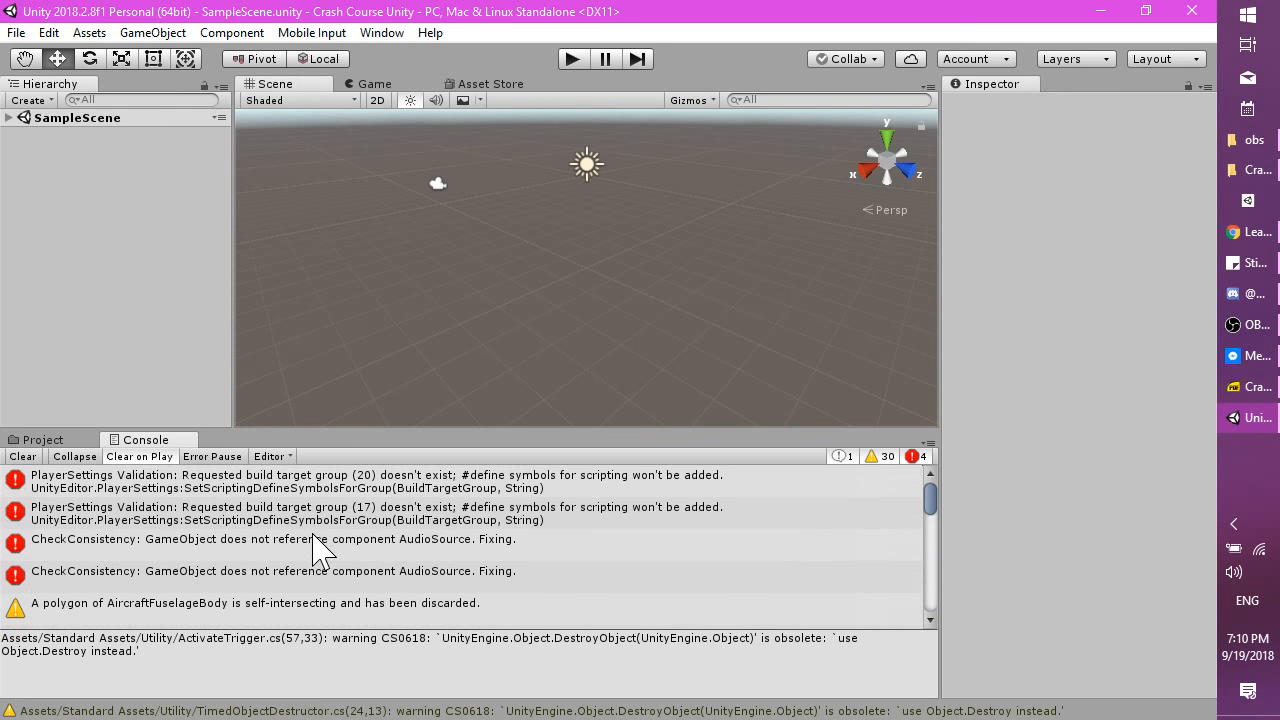
{"action": "left_click", "coordinate": [334, 488]}
{"action": "left_click", "coordinate": [338, 514]}
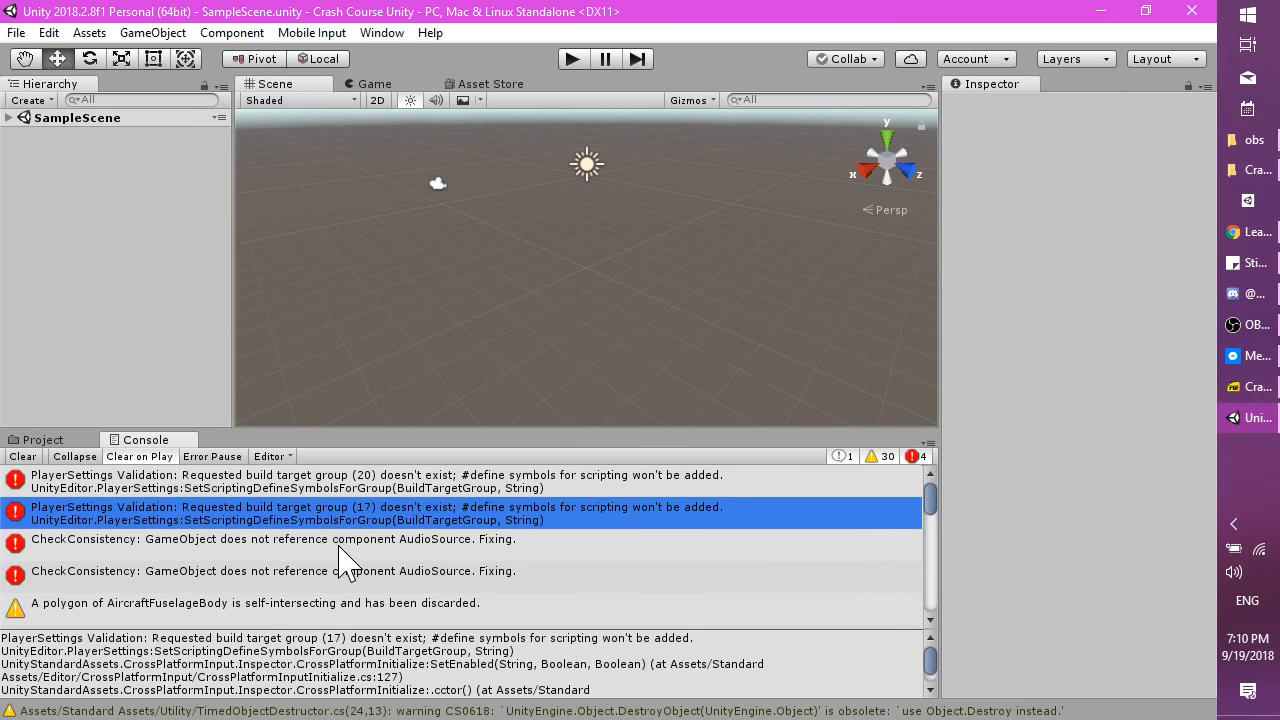
{"action": "left_click", "coordinate": [338, 547]}
{"action": "left_click", "coordinate": [337, 578]}
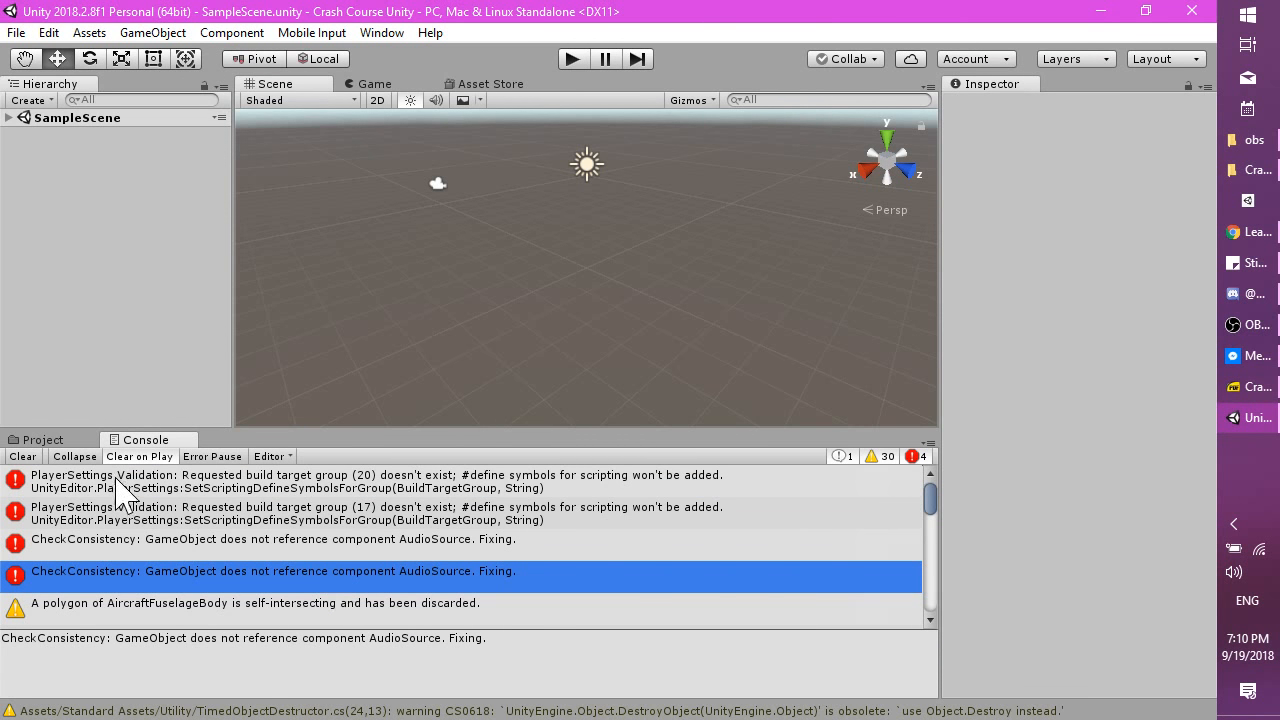
{"action": "left_click", "coordinate": [72, 441]}
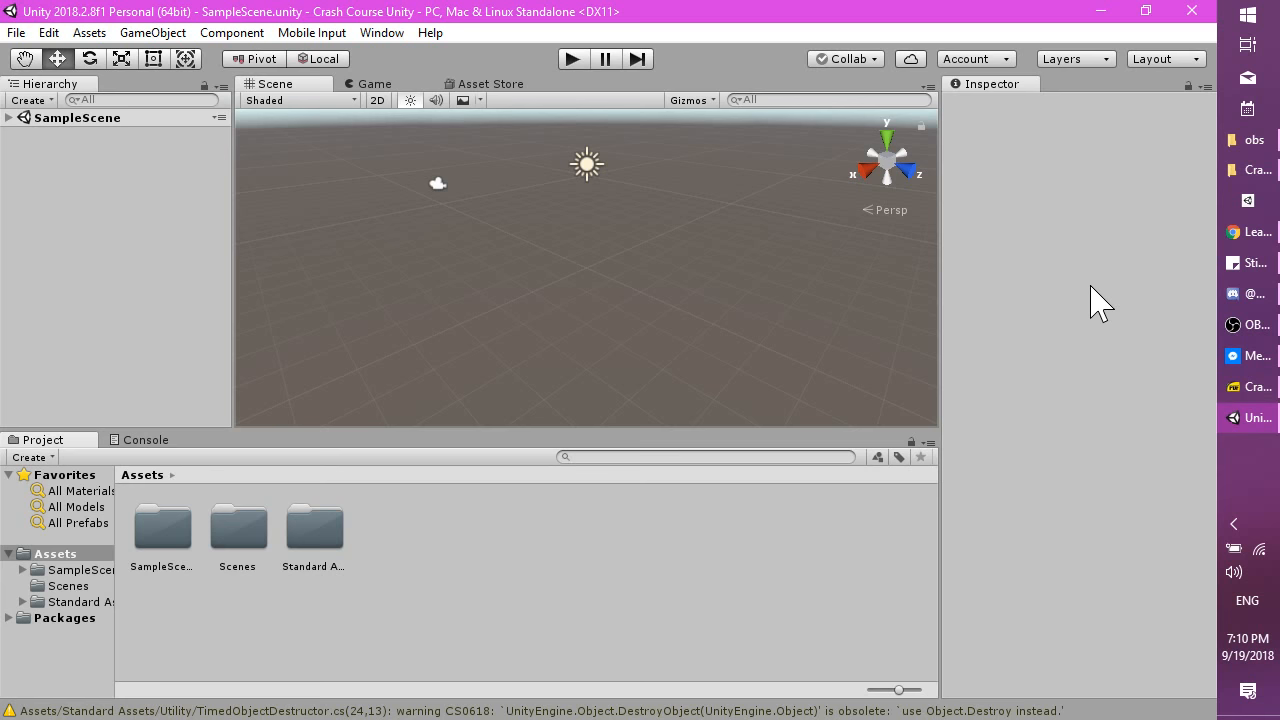
Switch to the Crash Course Unity 3D (2018) PDF to read the Importing stuff page.
{"action": "mouse_move", "coordinate": [1222, 390]}
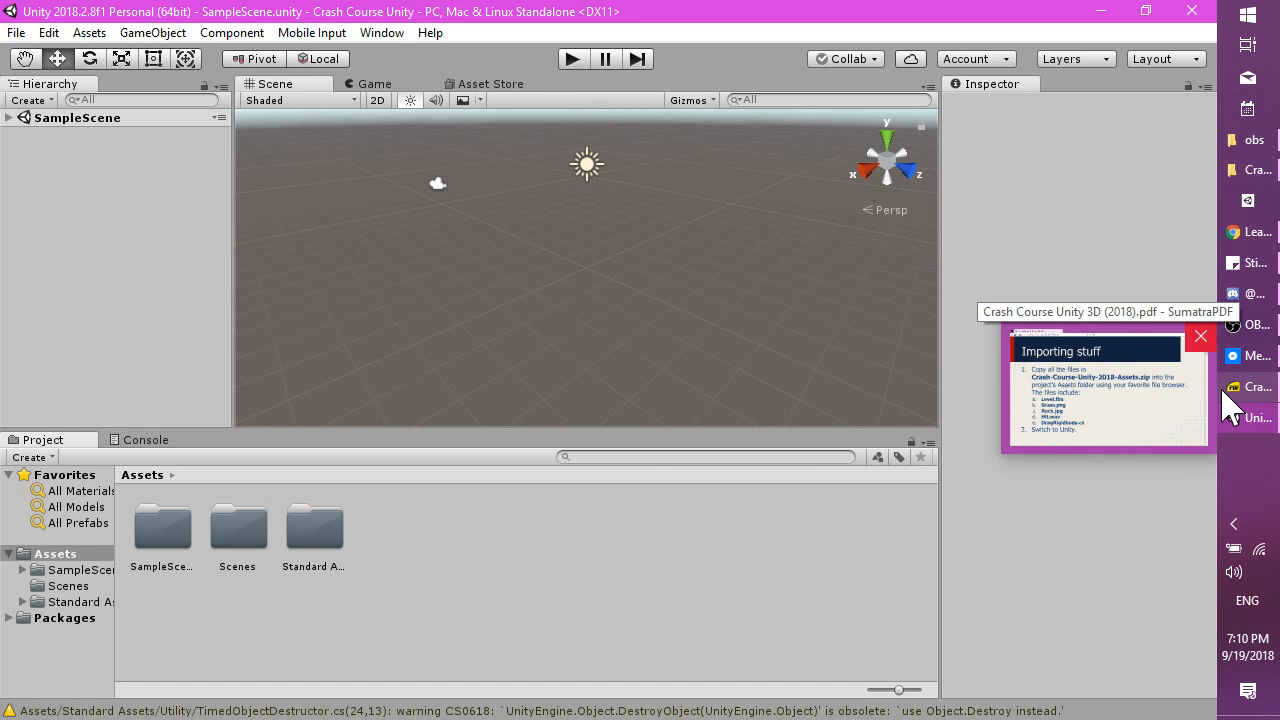
{"action": "mouse_move", "coordinate": [1241, 248]}
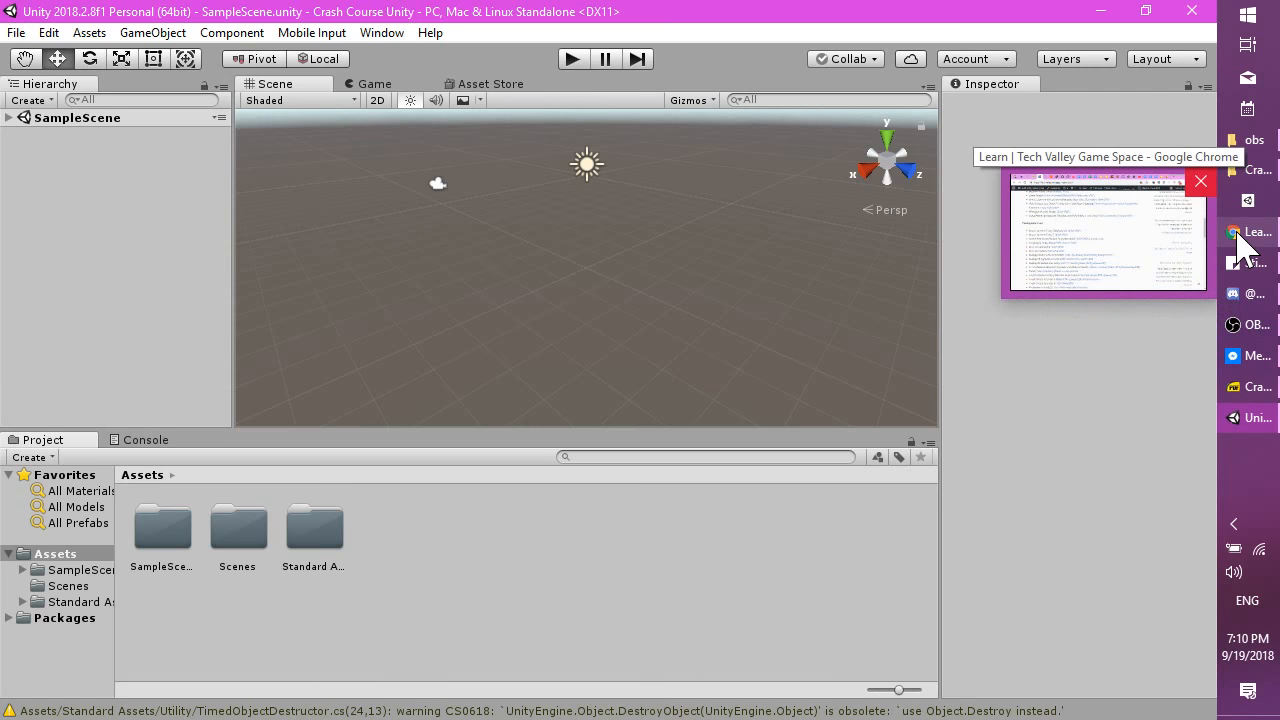
{"action": "left_click", "coordinate": [1252, 398]}
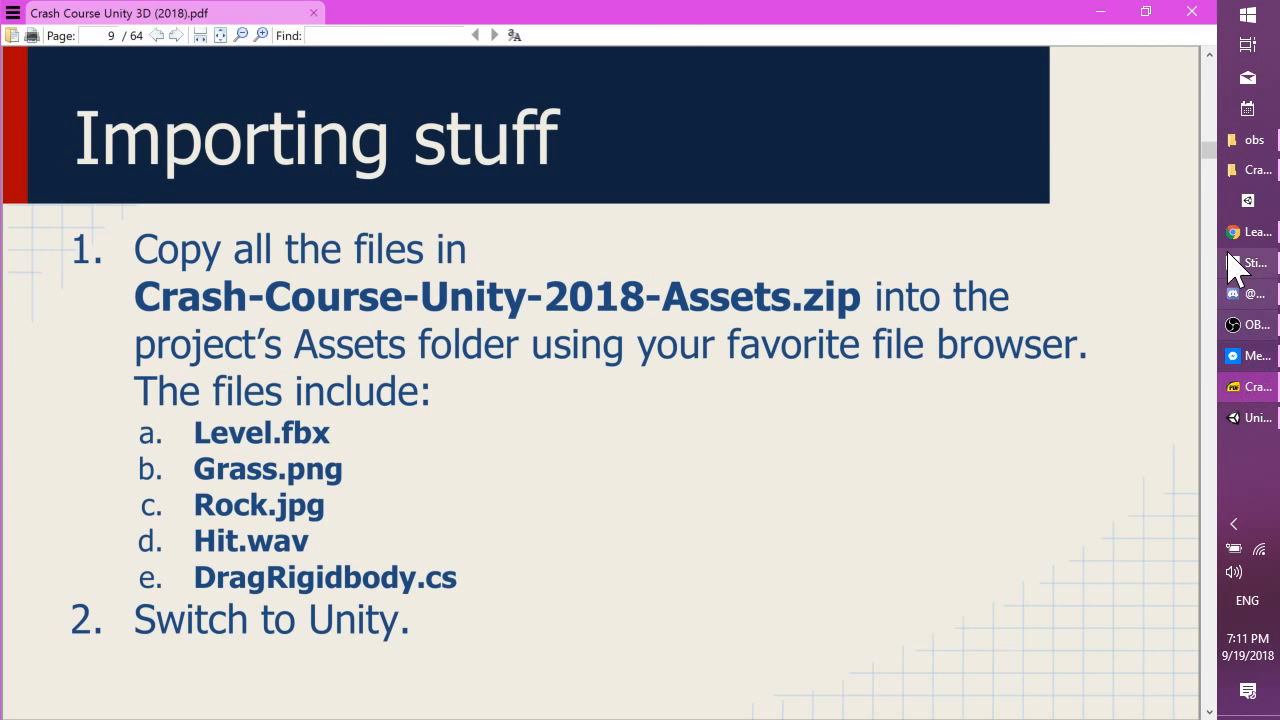
Switch to the Crash Course Unity folder window, go up to Projects and open a second window of that folder.
{"action": "left_click", "coordinate": [1238, 185]}
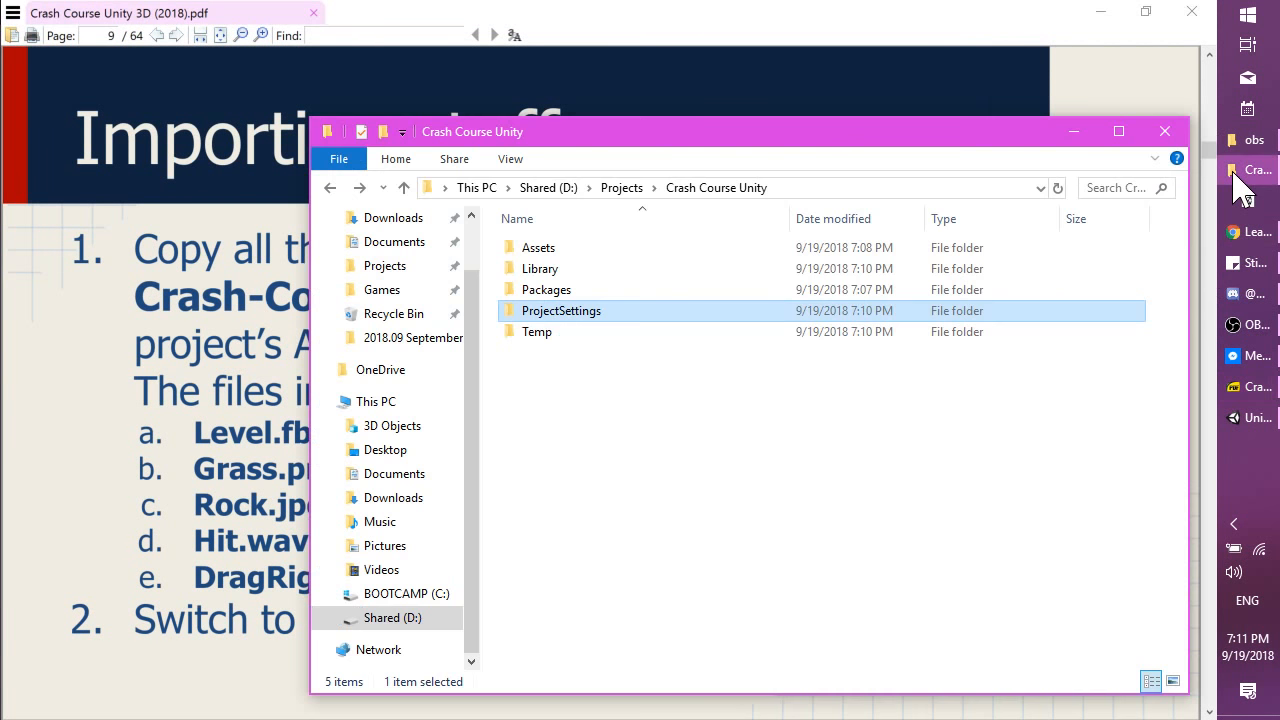
{"action": "left_click", "coordinate": [1238, 185]}
{"action": "left_click", "coordinate": [1242, 186]}
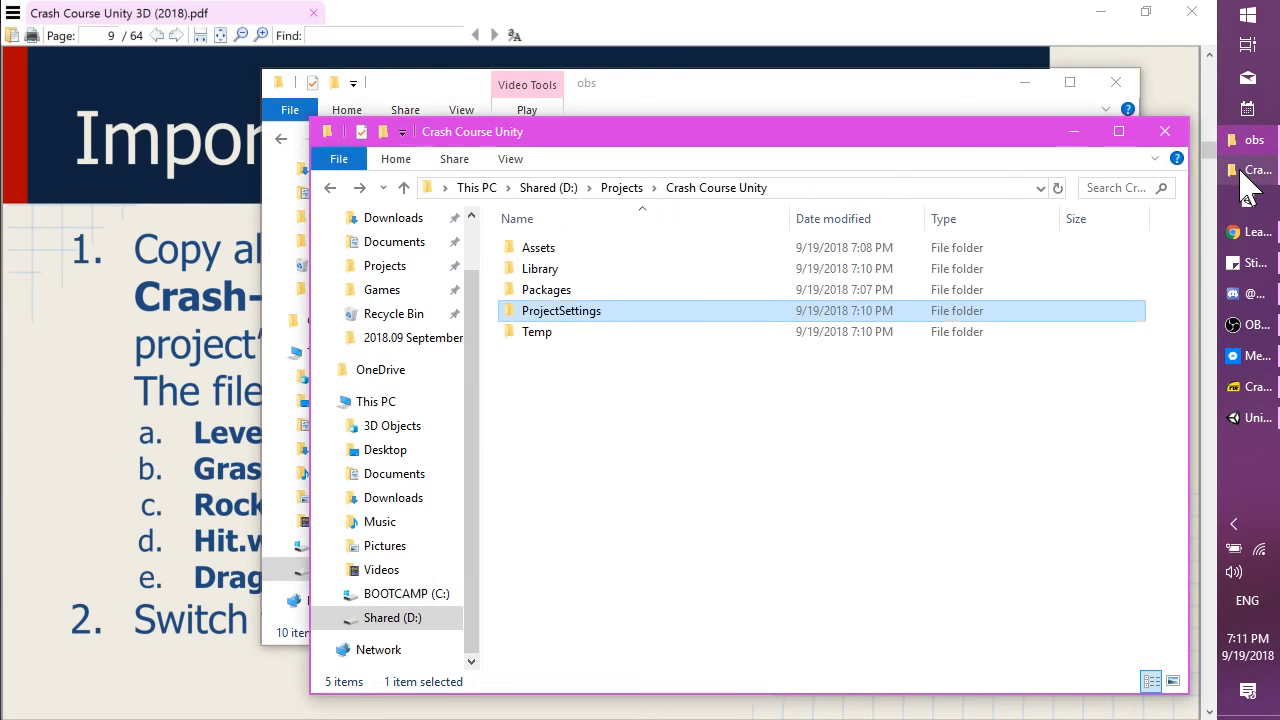
{"action": "left_click", "coordinate": [770, 422]}
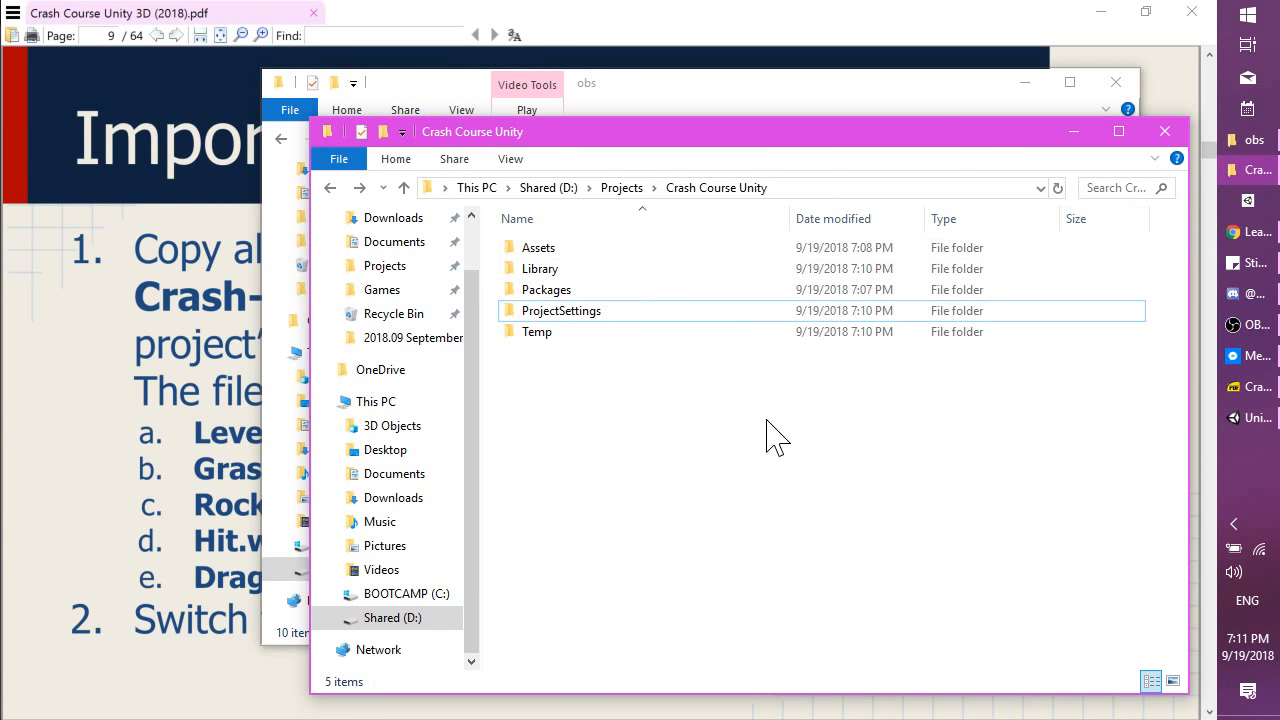
{"action": "left_click", "coordinate": [612, 188]}
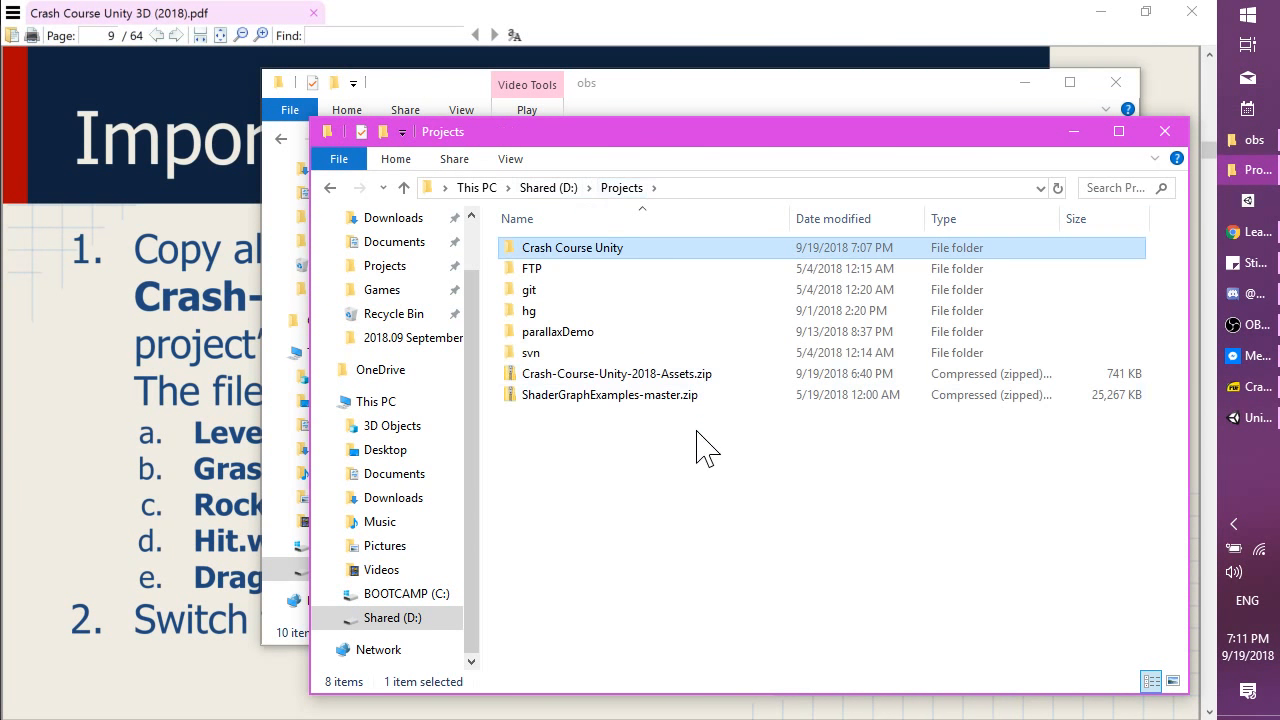
{"action": "key", "text": "ctrl+n"}
{"action": "left_click", "coordinate": [994, 500]}
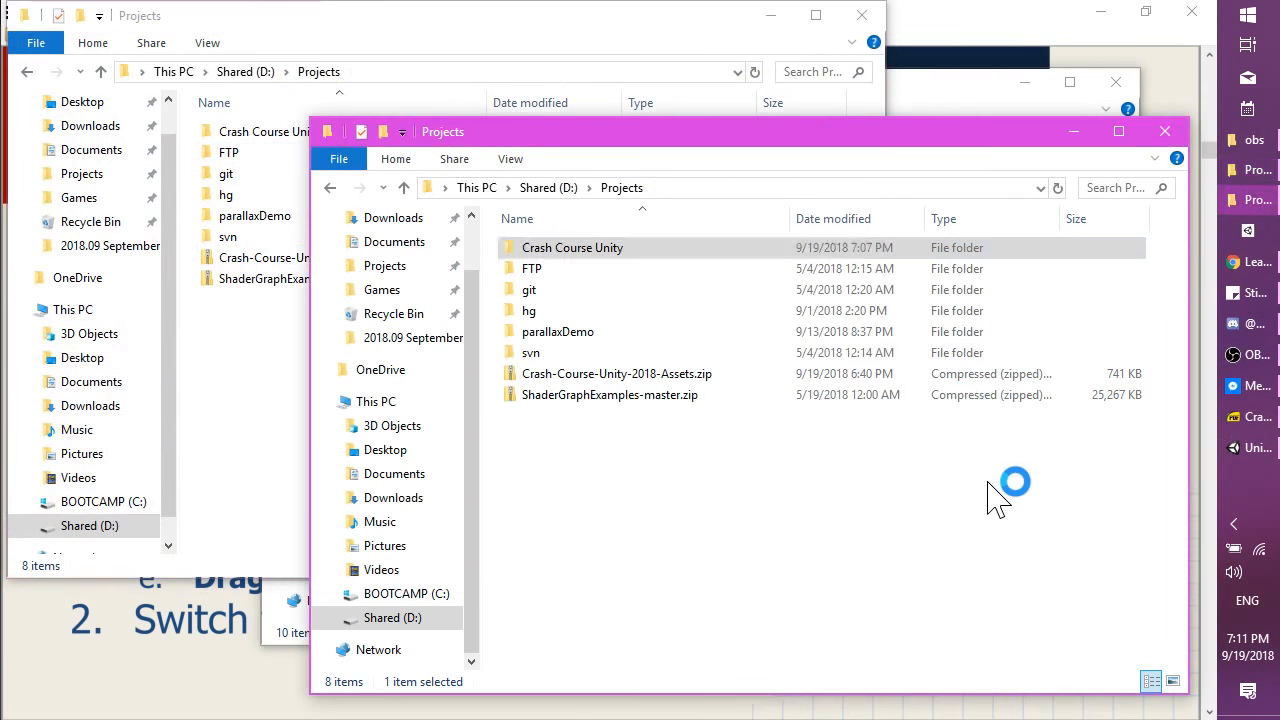
View the project's Assets folder, return to Crash Course Unity and move its window slightly away from the Projects window.
{"action": "double_click", "coordinate": [640, 249]}
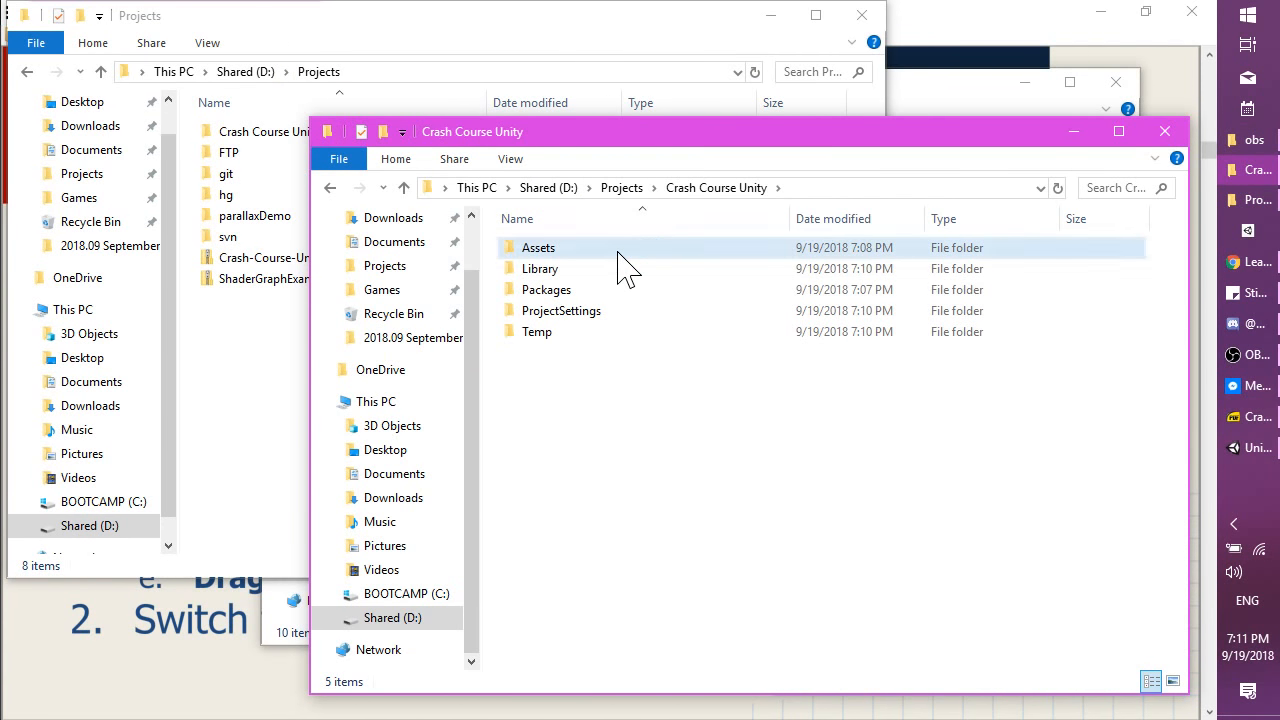
{"action": "double_click", "coordinate": [618, 251]}
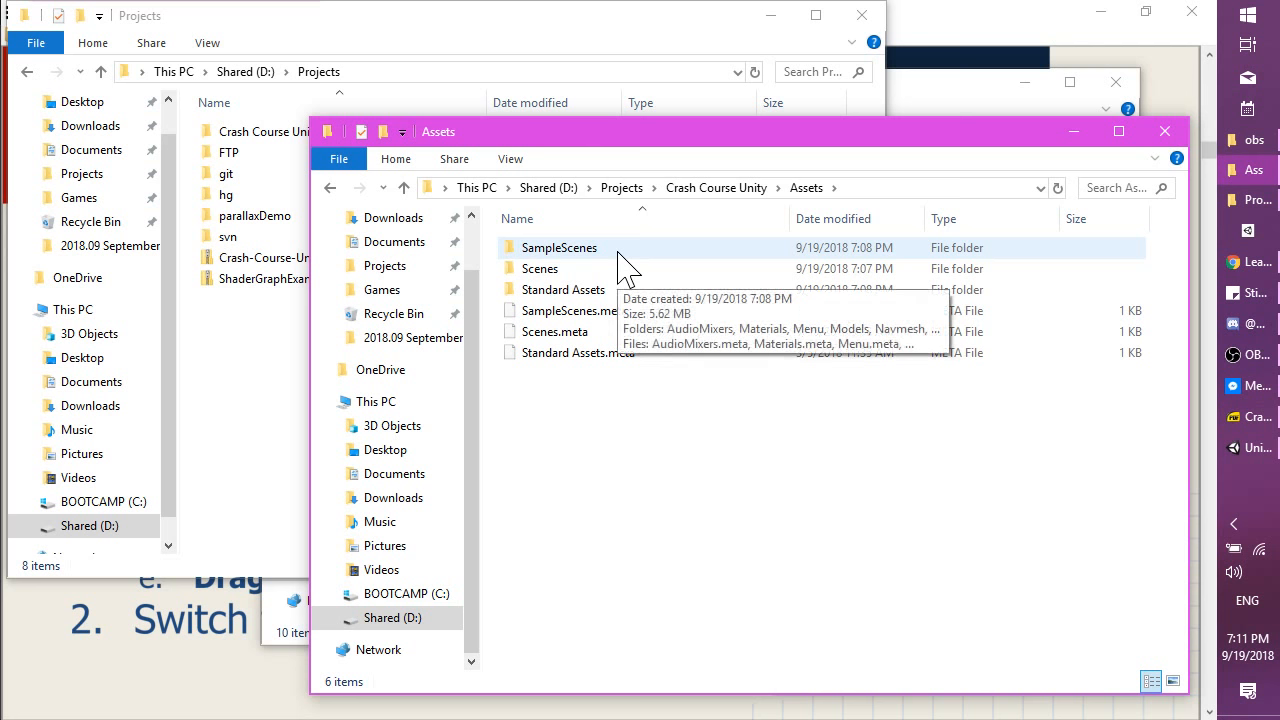
{"action": "left_click", "coordinate": [716, 188]}
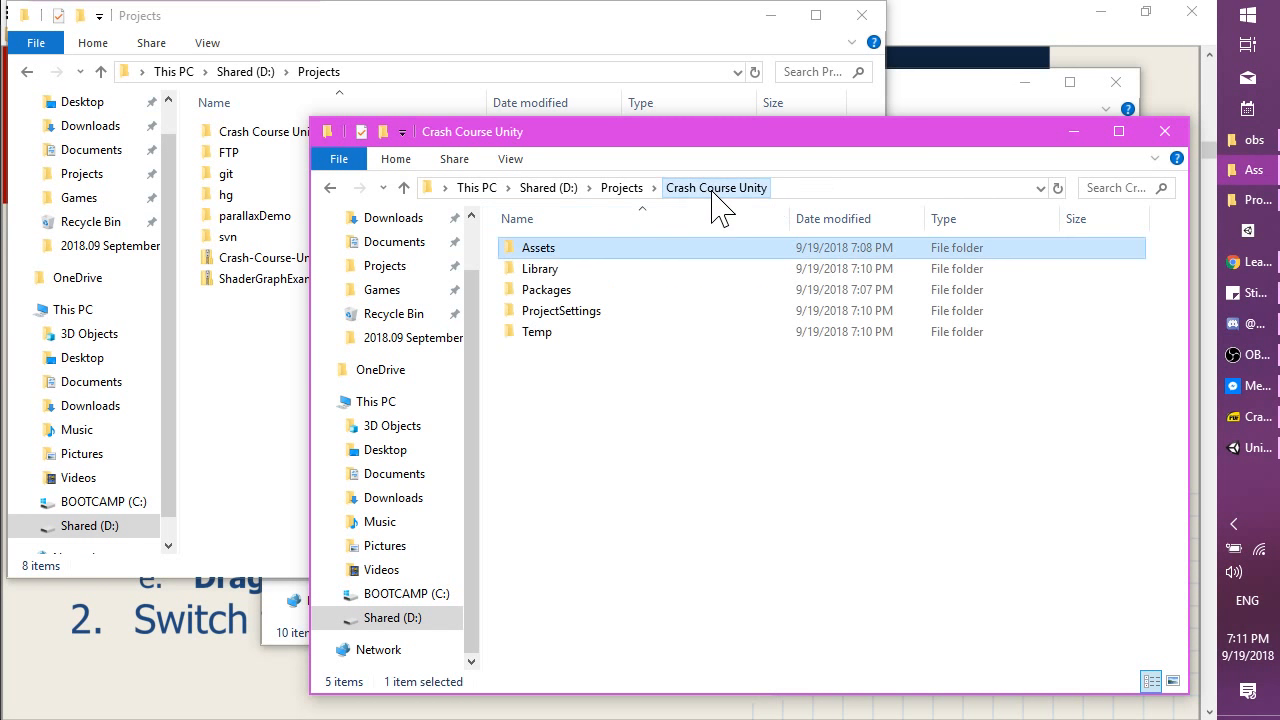
{"action": "left_click", "coordinate": [674, 546]}
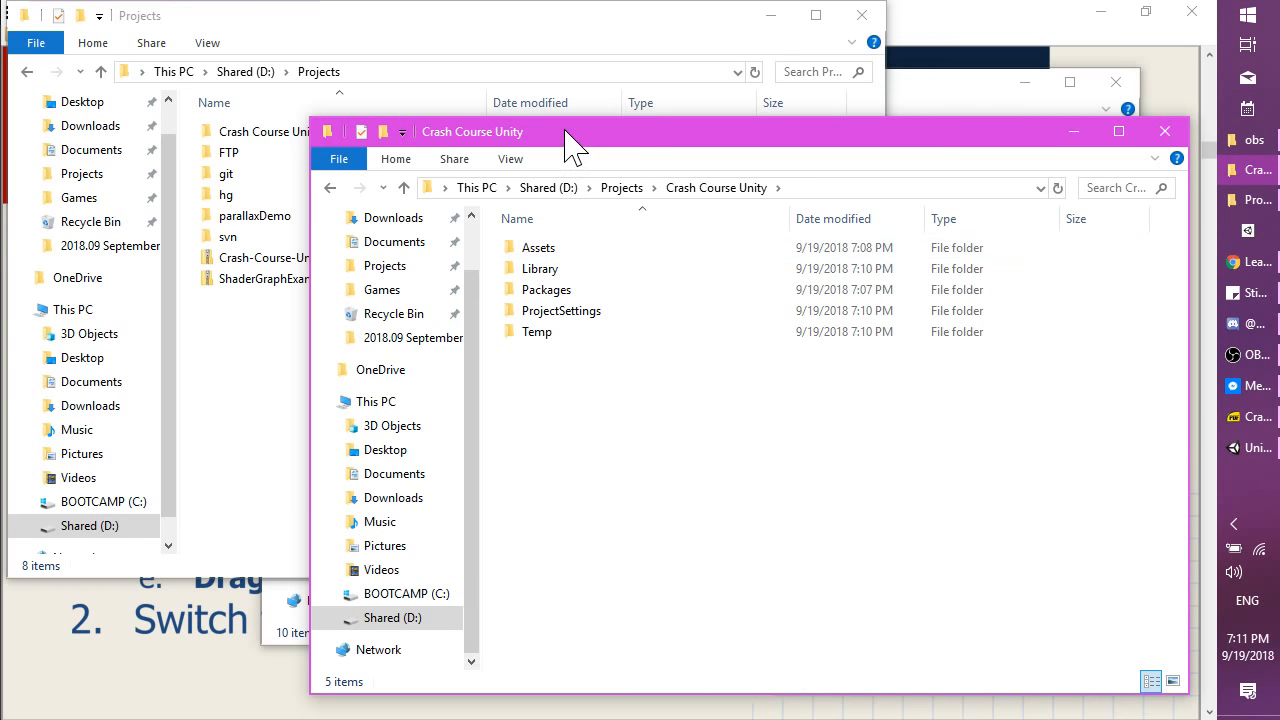
{"action": "left_click_drag", "start_coordinate": [563, 131], "coordinate": [582, 151]}
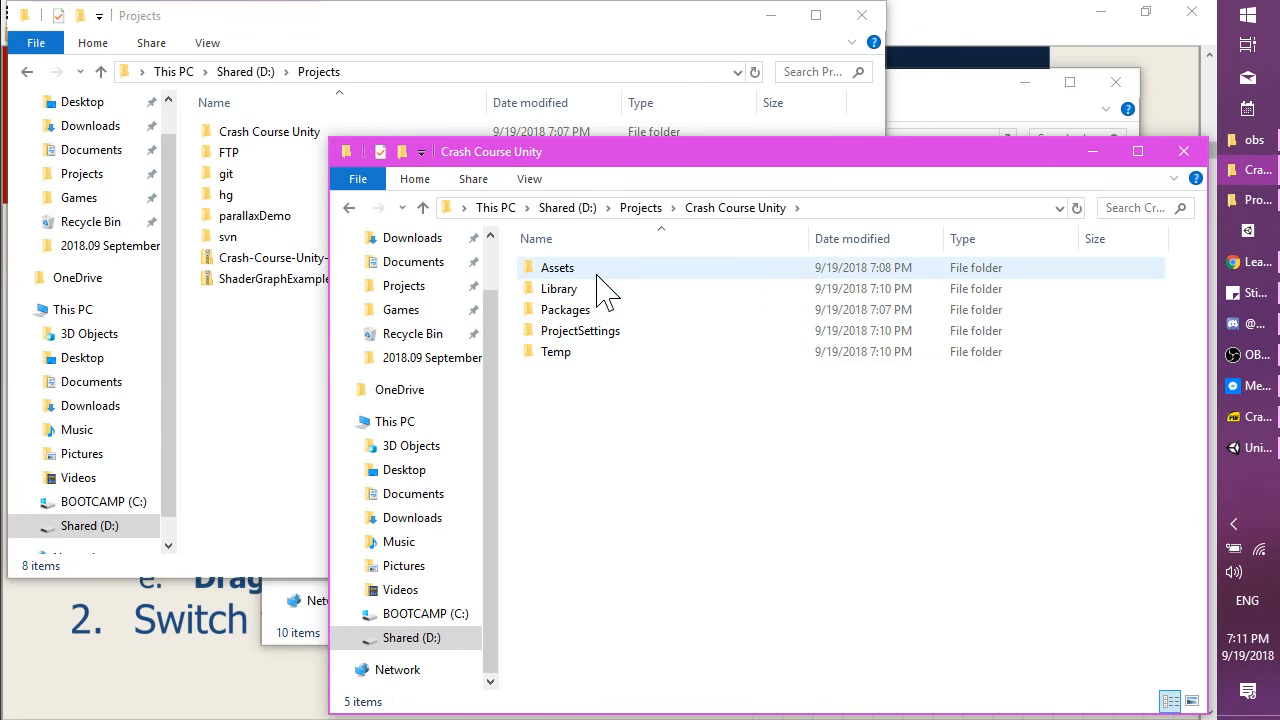
Bring the Projects and Crash Course Unity windows back in front of the PDF and open the project's Assets folder.
{"action": "left_click", "coordinate": [150, 714]}
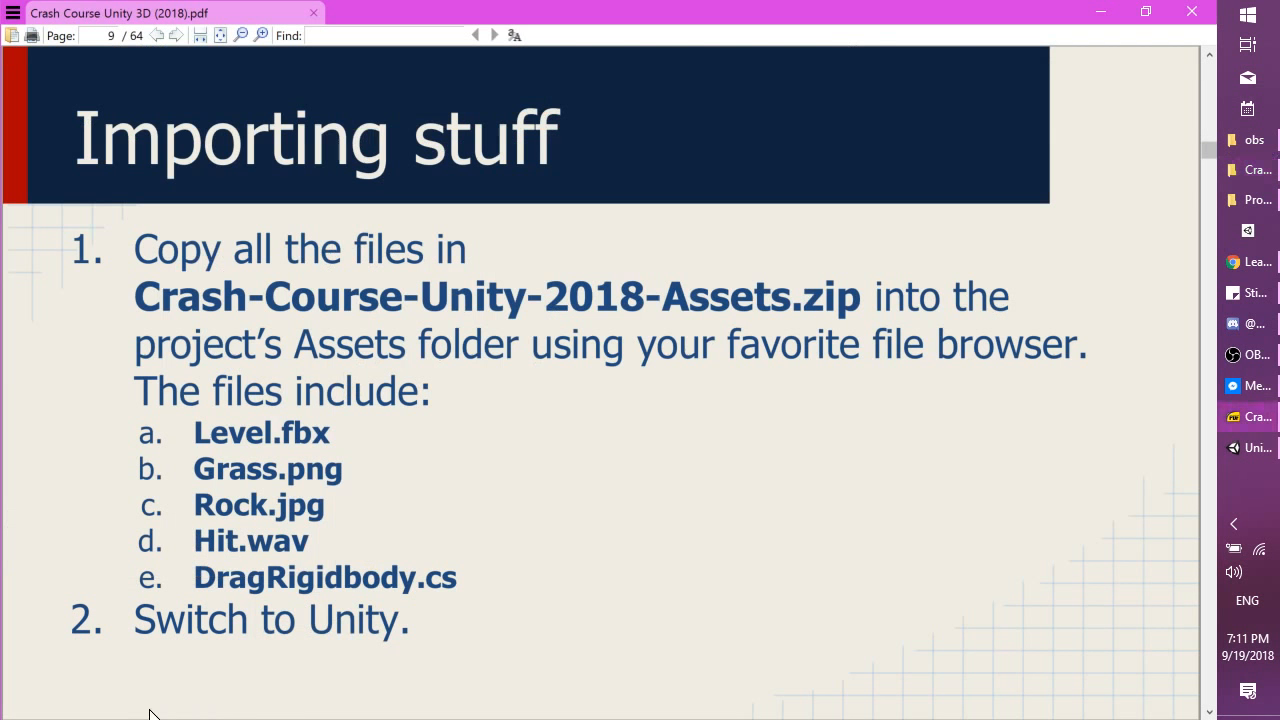
{"action": "key", "text": "alt+Tab"}
{"action": "key", "text": "alt+Tab"}
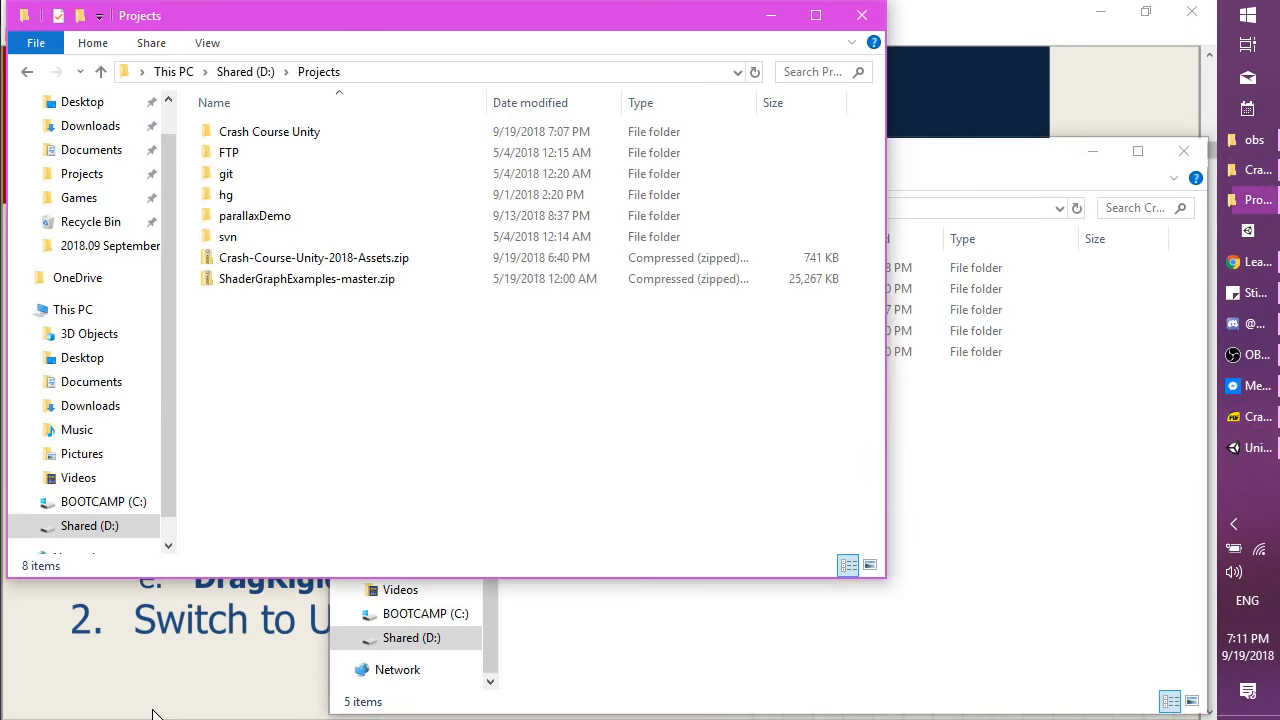
{"action": "left_click", "coordinate": [794, 700]}
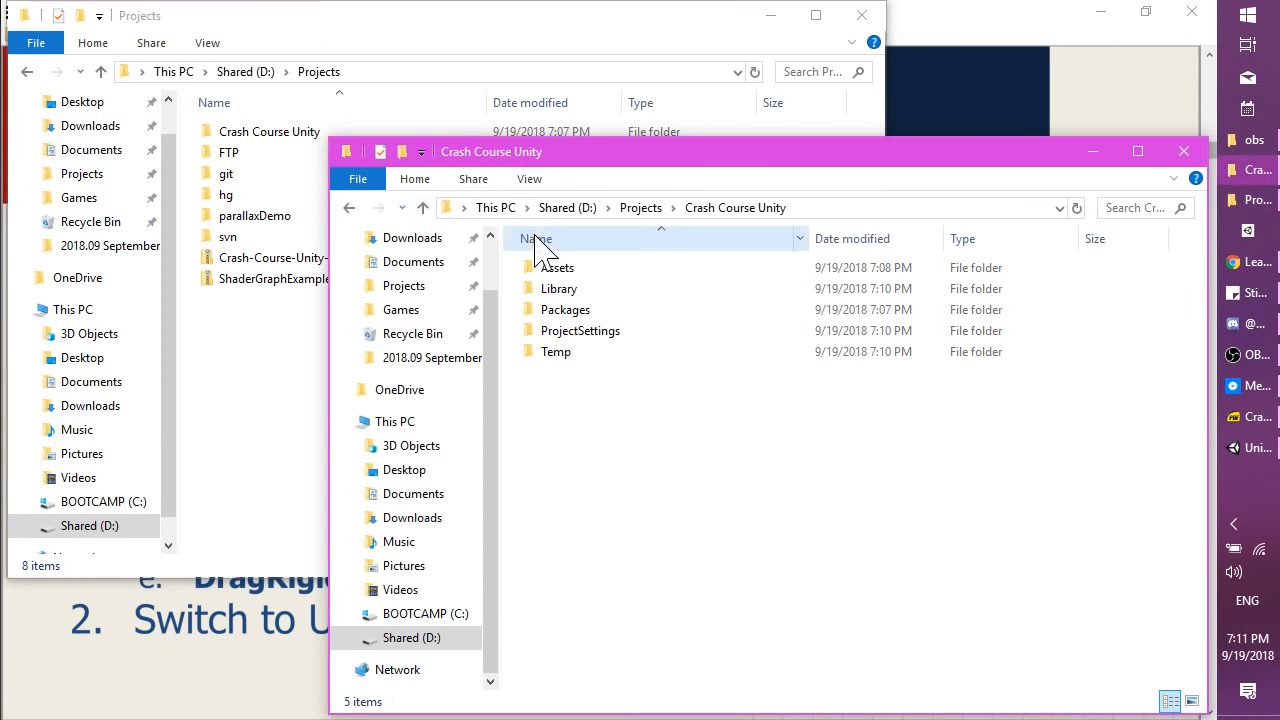
{"action": "left_click", "coordinate": [552, 275]}
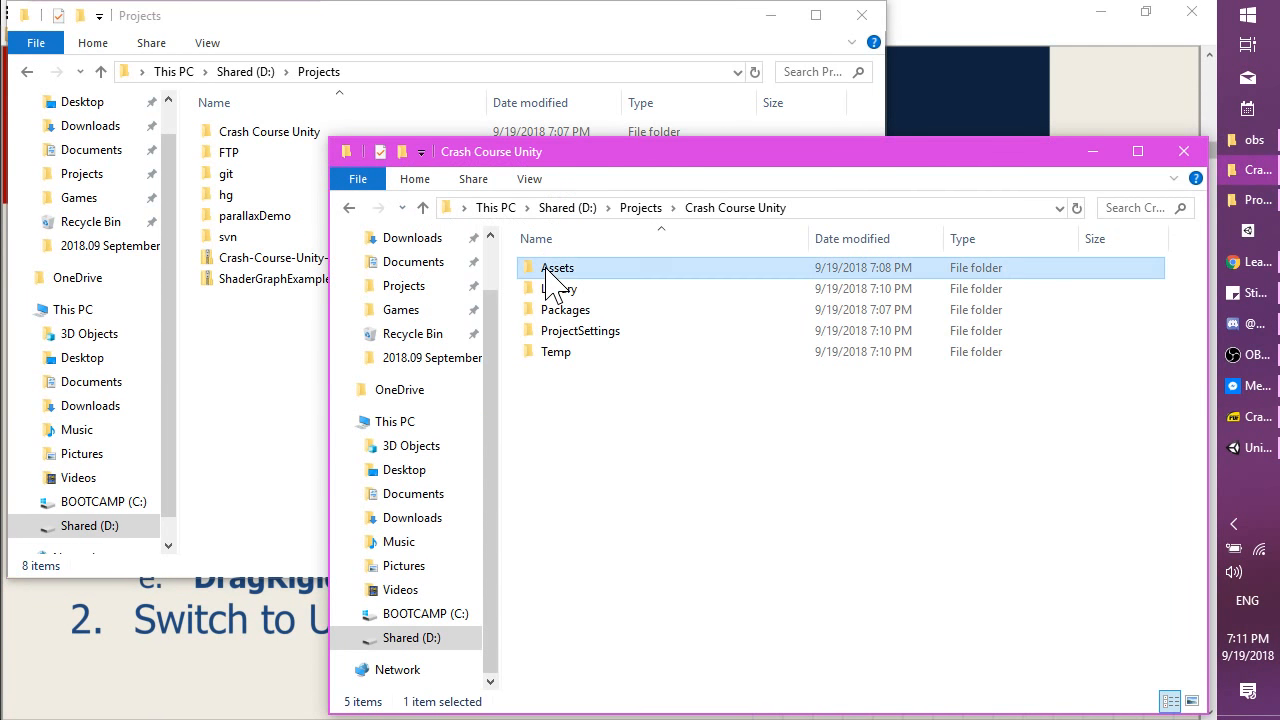
{"action": "left_click", "coordinate": [645, 210]}
{"action": "double_click", "coordinate": [583, 268]}
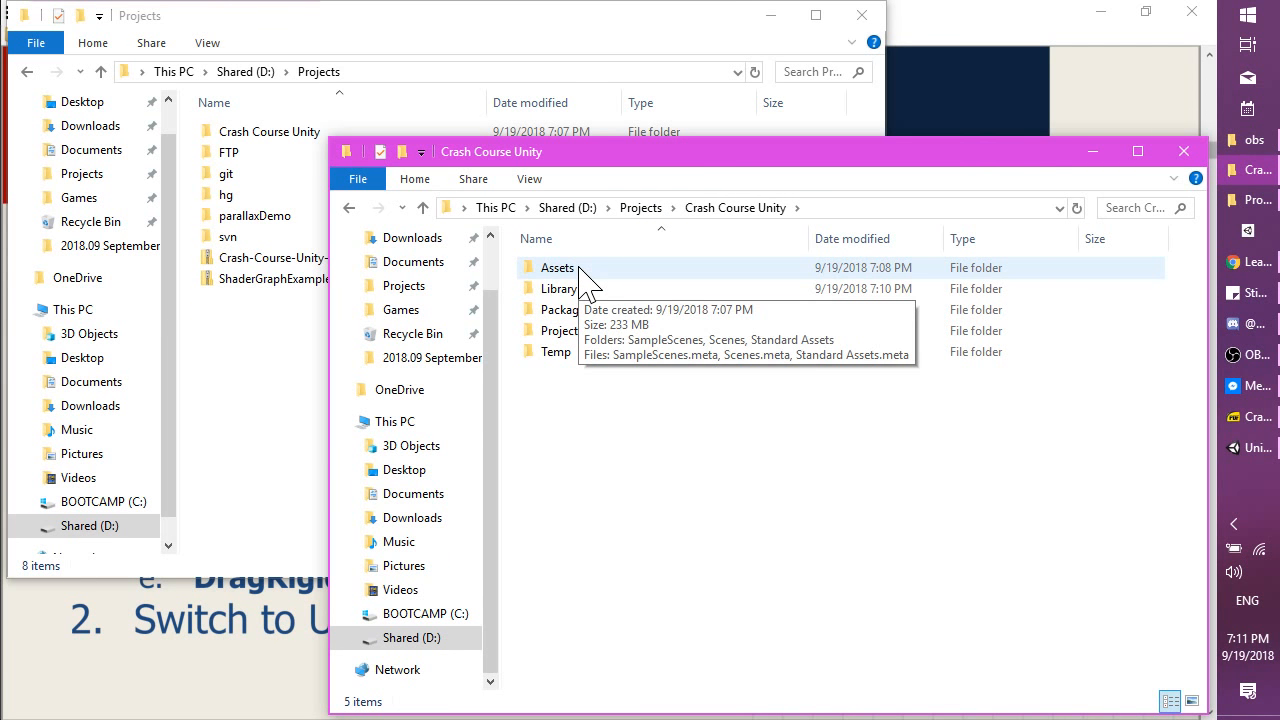
{"action": "double_click", "coordinate": [580, 268]}
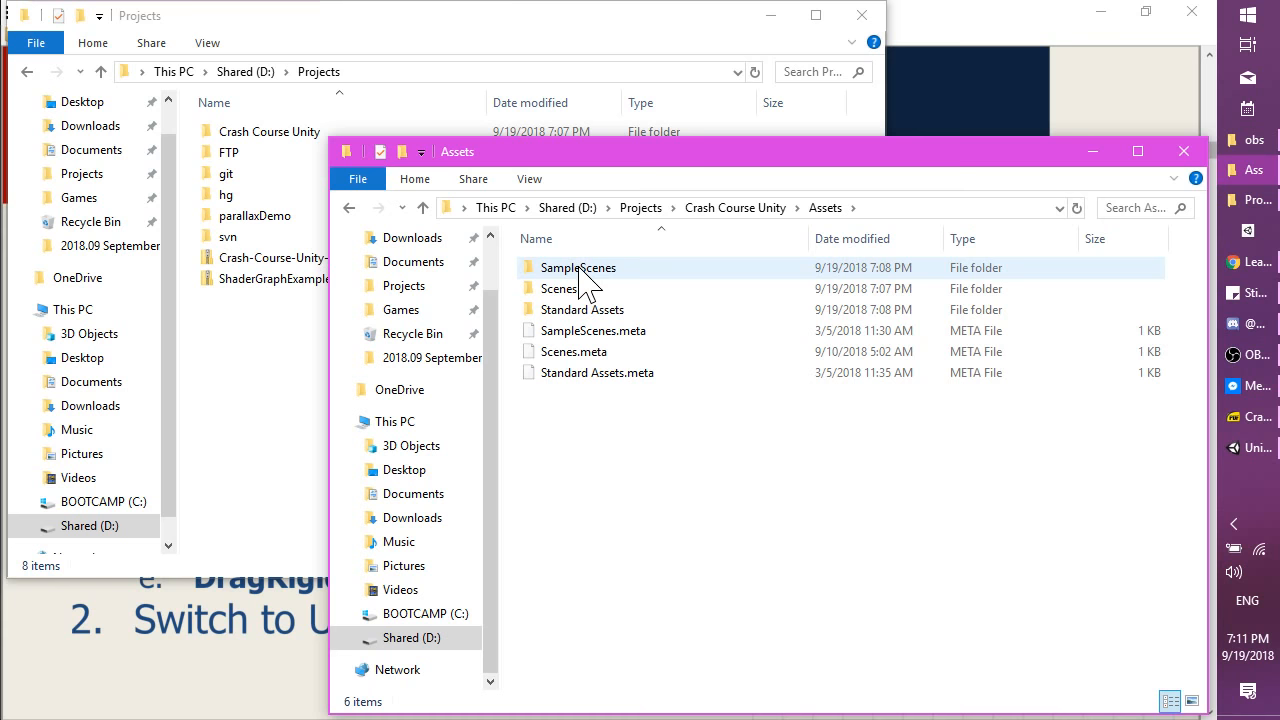
Look over the SampleScenes, Scenes and Standard Assets folders inside Assets.
{"action": "left_click", "coordinate": [584, 270]}
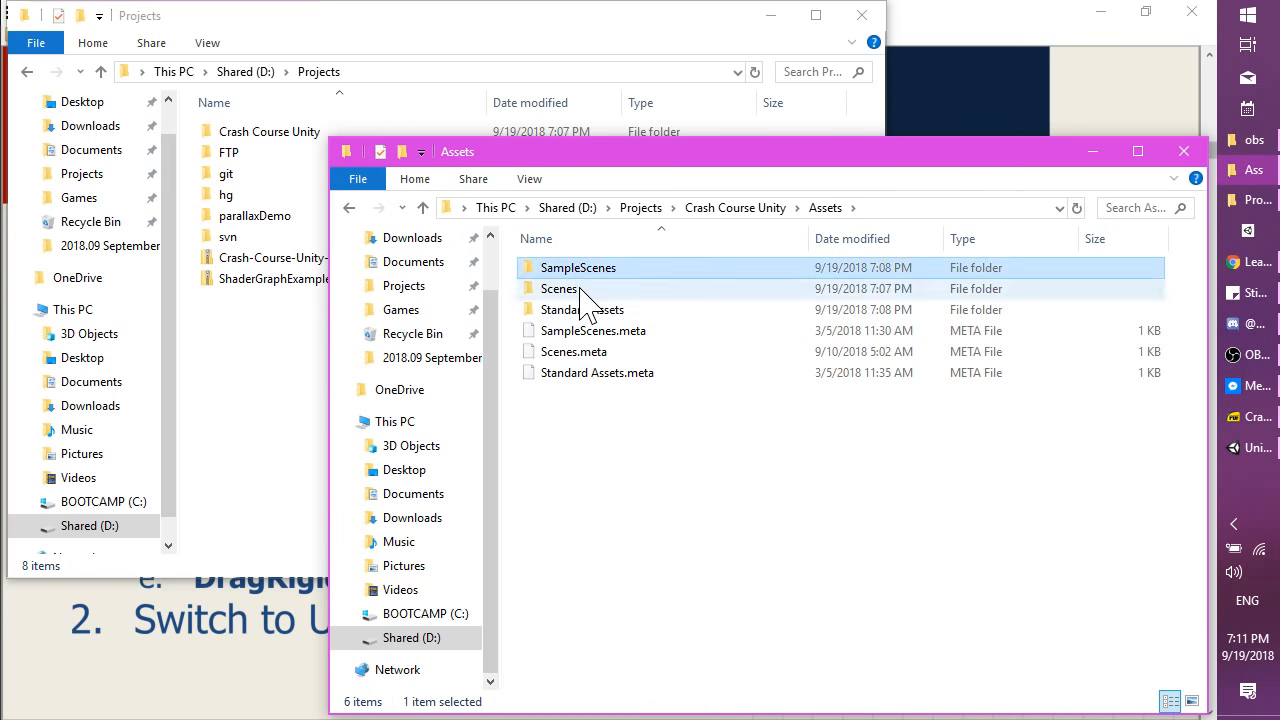
{"action": "left_click", "coordinate": [581, 291]}
{"action": "left_click", "coordinate": [588, 309]}
{"action": "left_click", "coordinate": [603, 532]}
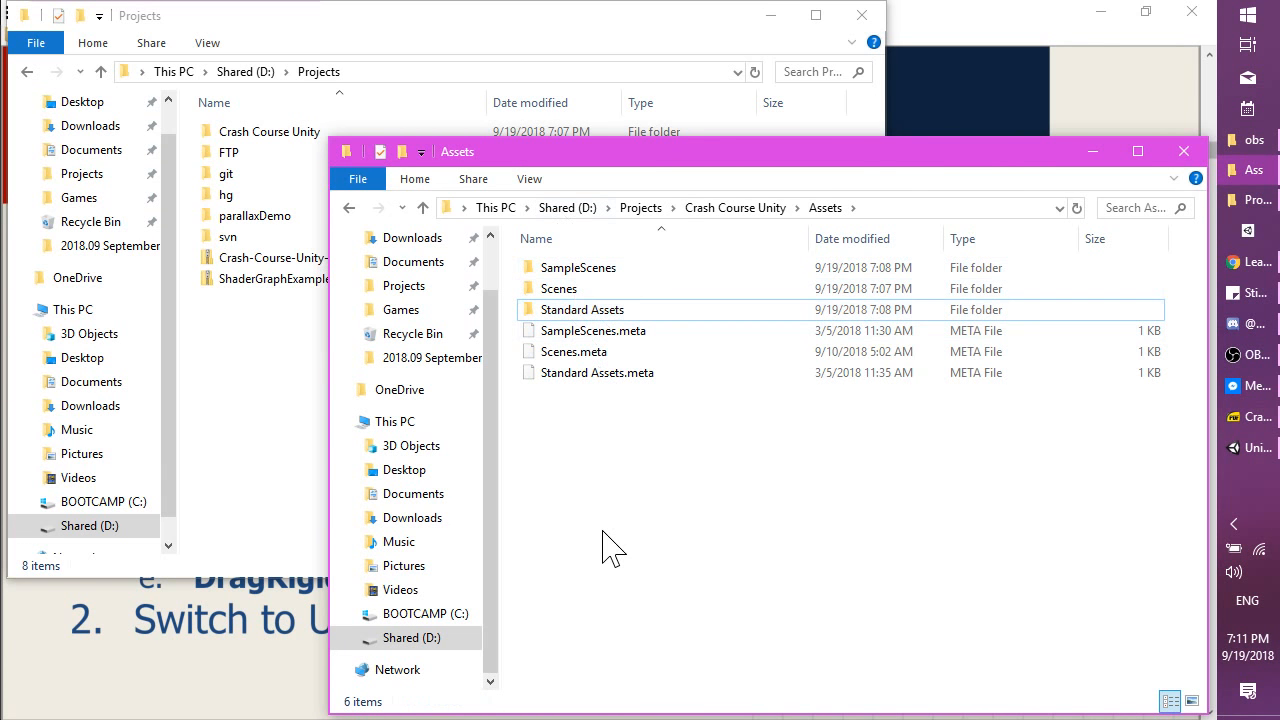
Copy all the files from Crash-Course-Unity-2018-Assets.zip into the project's Assets folder.
{"action": "left_click", "coordinate": [197, 412]}
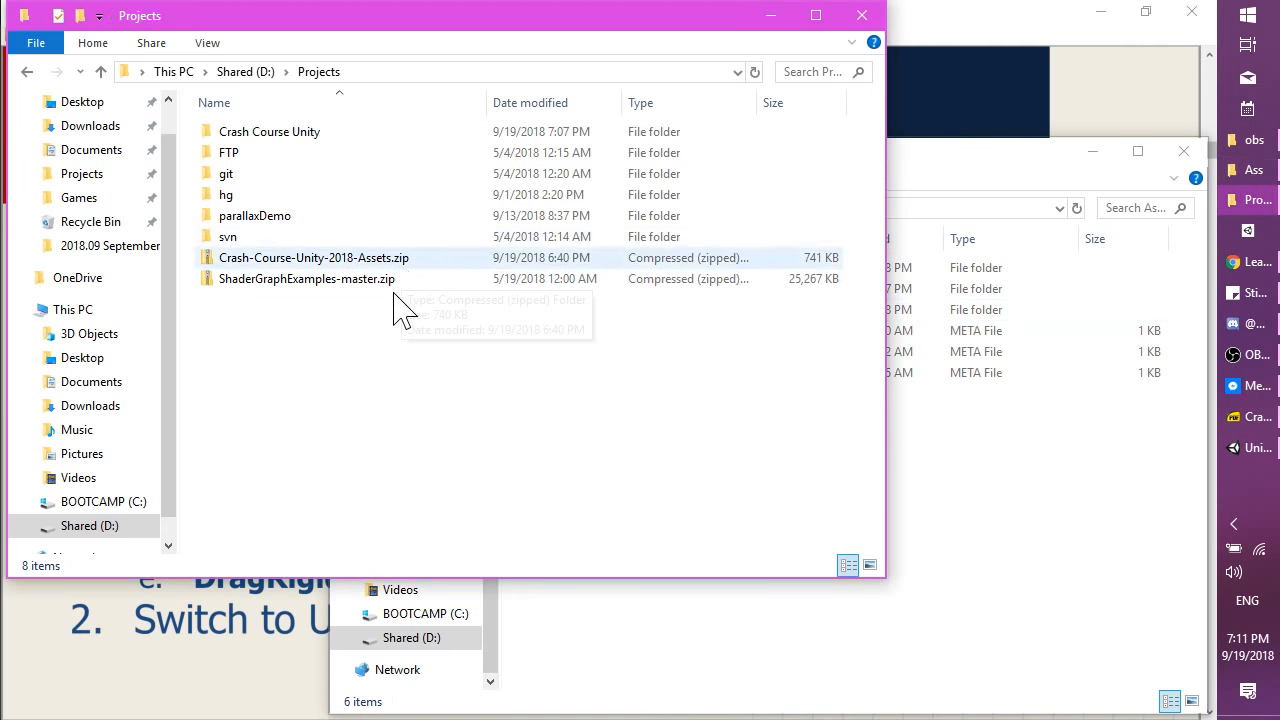
{"action": "double_click", "coordinate": [322, 270]}
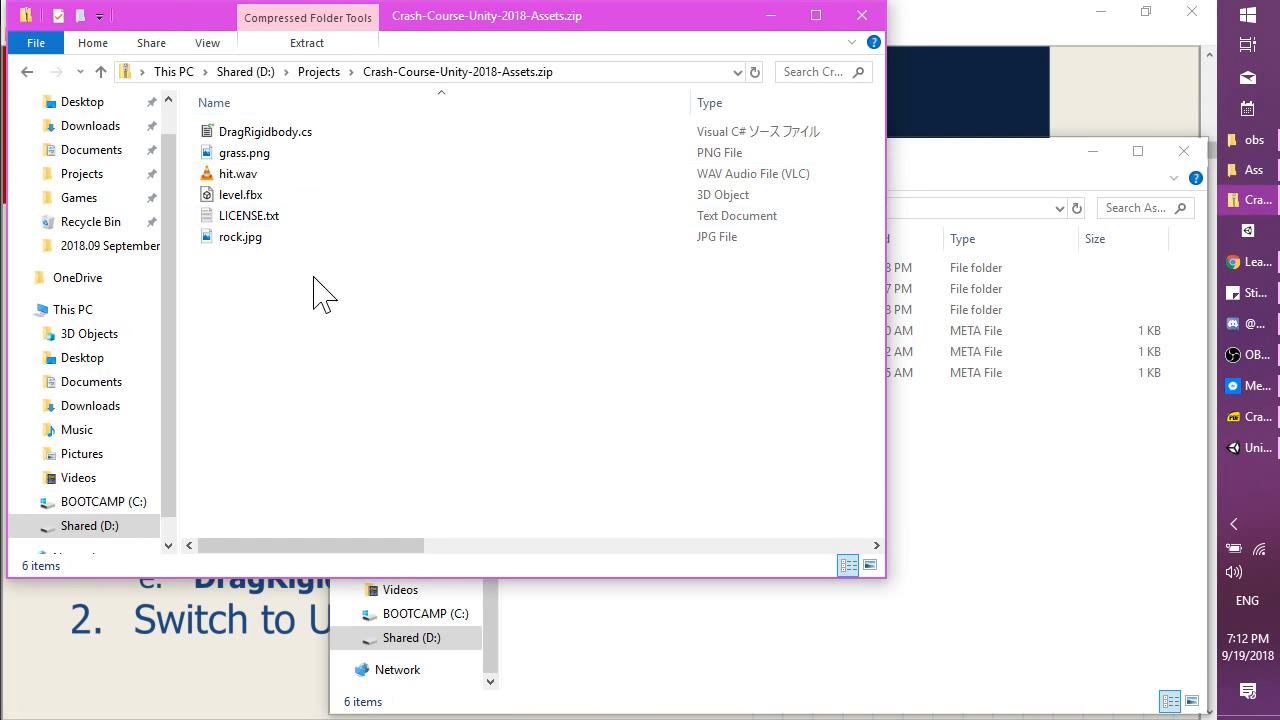
{"action": "left_click_drag", "start_coordinate": [451, 362], "coordinate": [250, 118]}
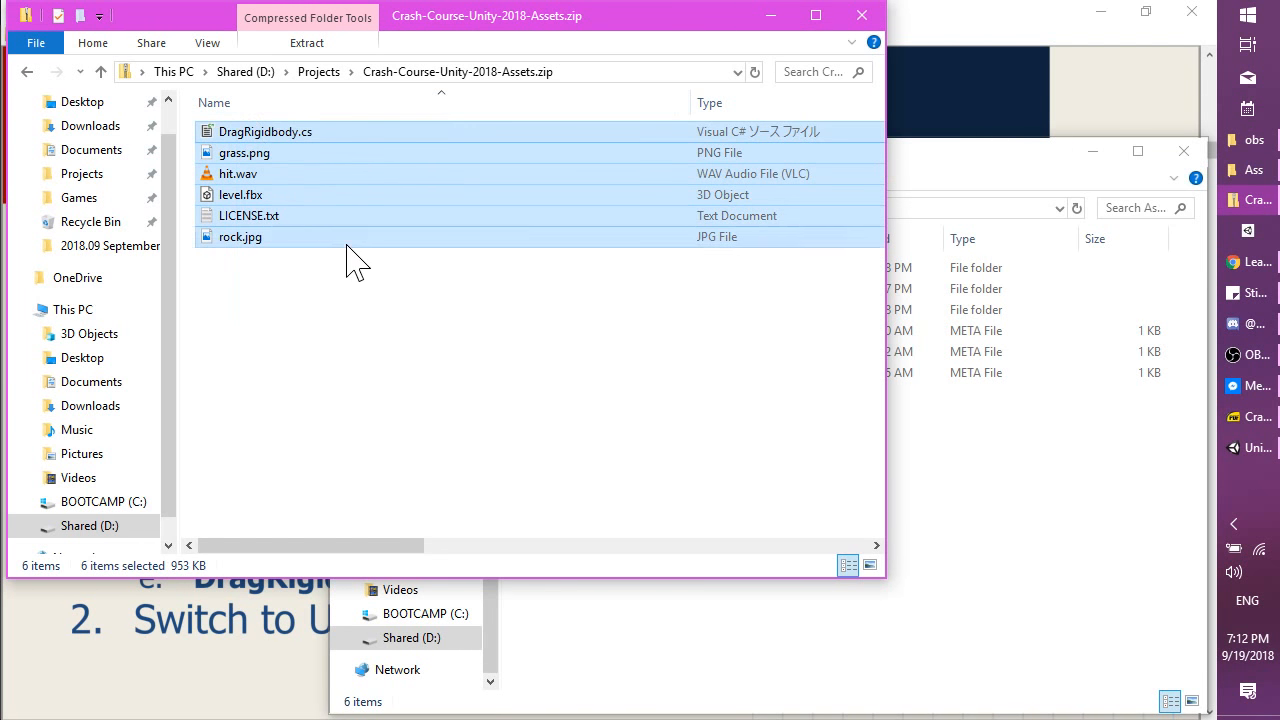
{"action": "left_click", "coordinate": [703, 657]}
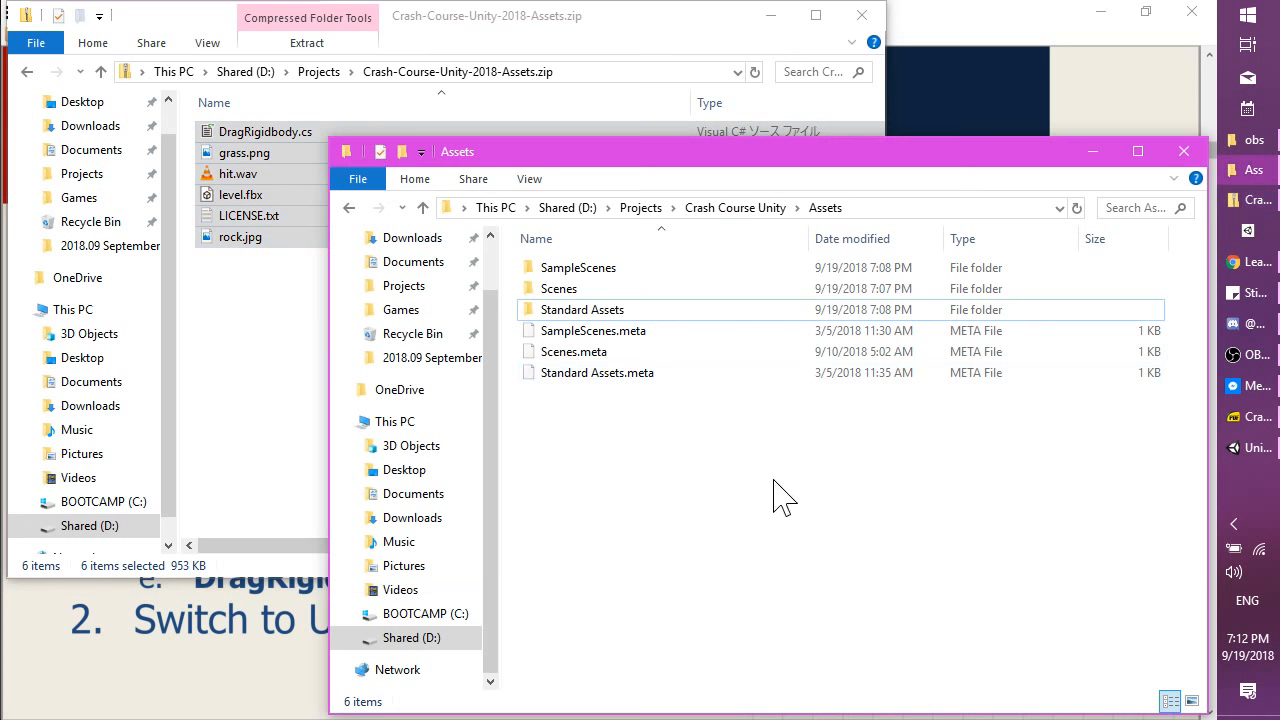
{"action": "key", "text": "ctrl+v"}
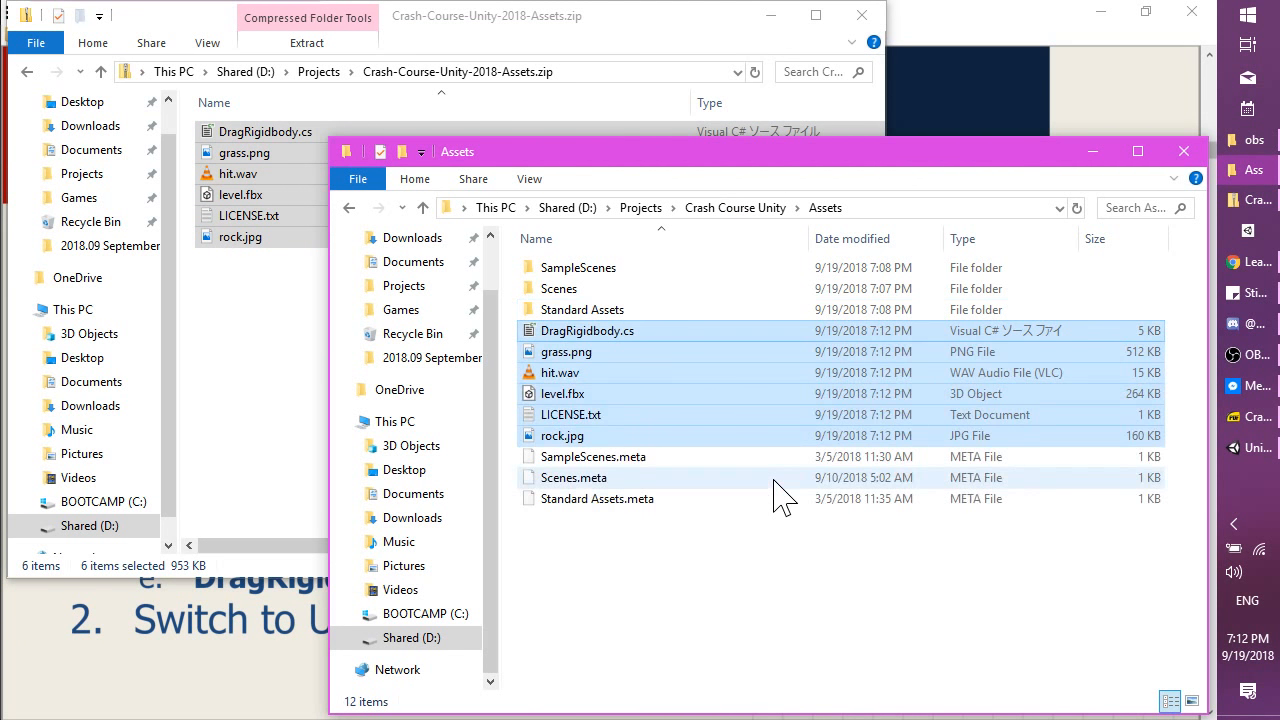
Look over the .meta files in the Assets folder, and switch to the Unity editor to import the copied files.
{"action": "left_click", "coordinate": [634, 462]}
{"action": "key", "text": "Down"}
{"action": "key", "text": "Down"}
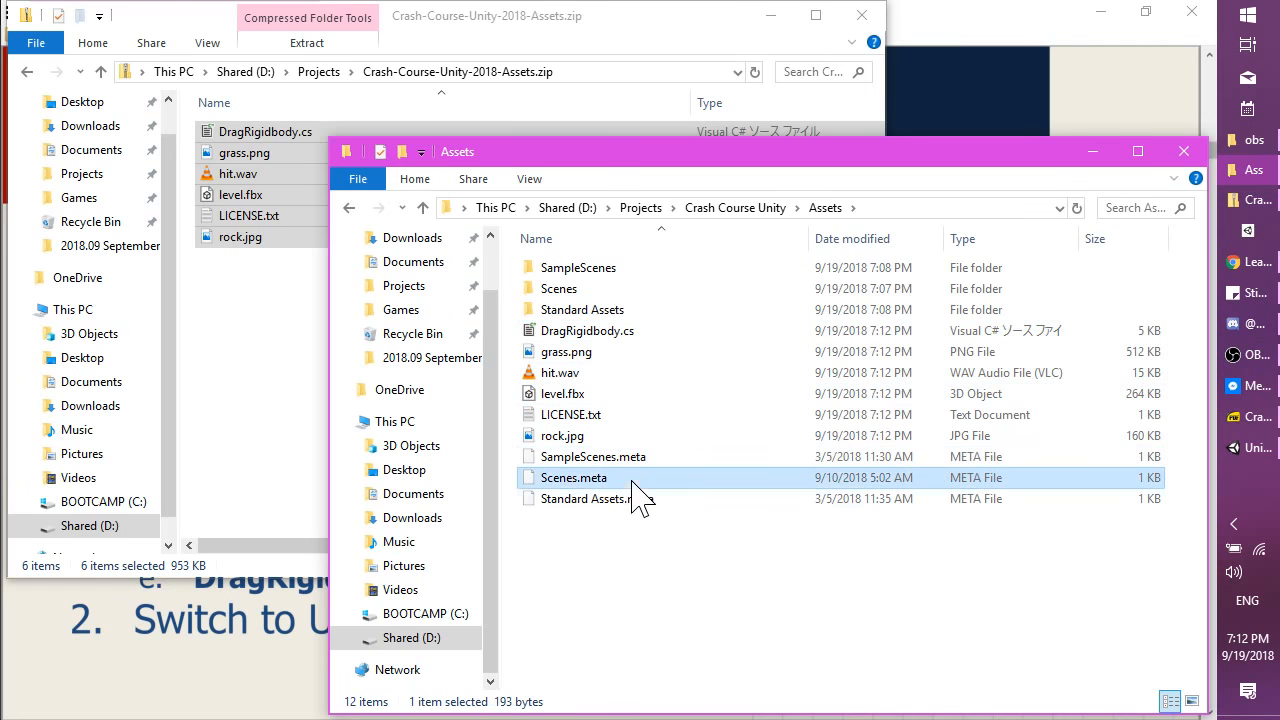
{"action": "left_click", "coordinate": [633, 461]}
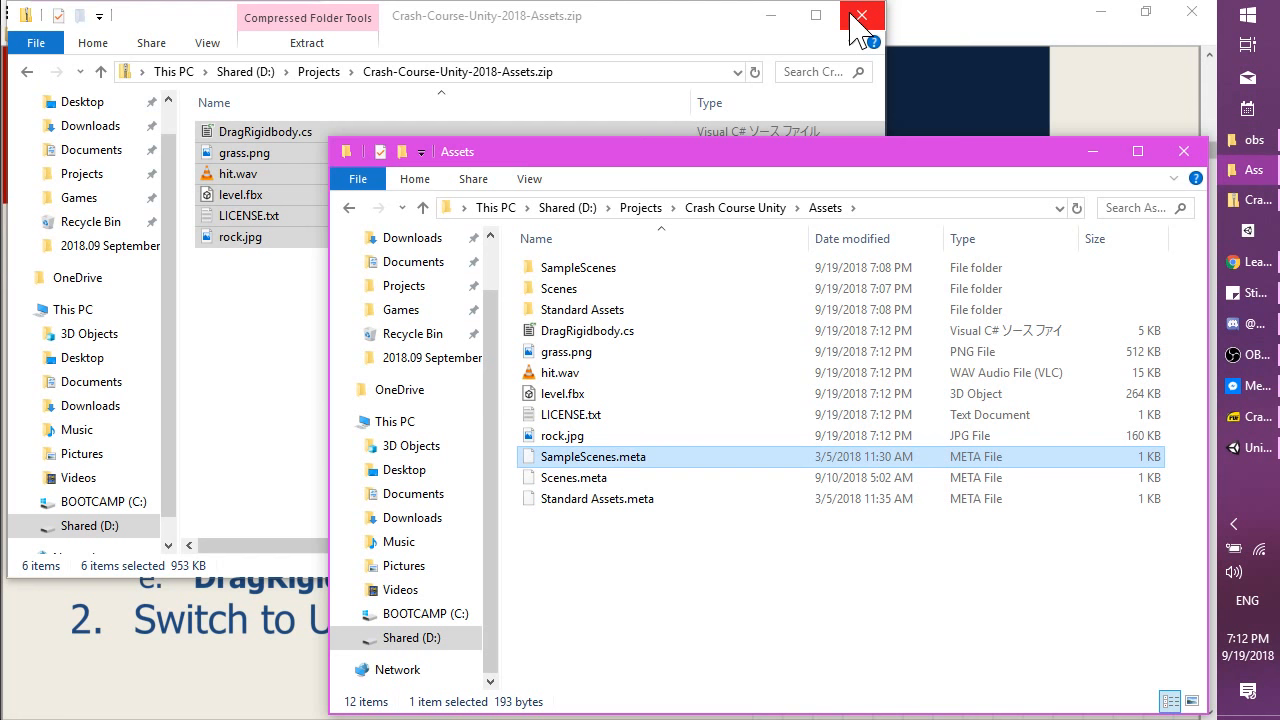
{"action": "left_click", "coordinate": [1256, 452]}
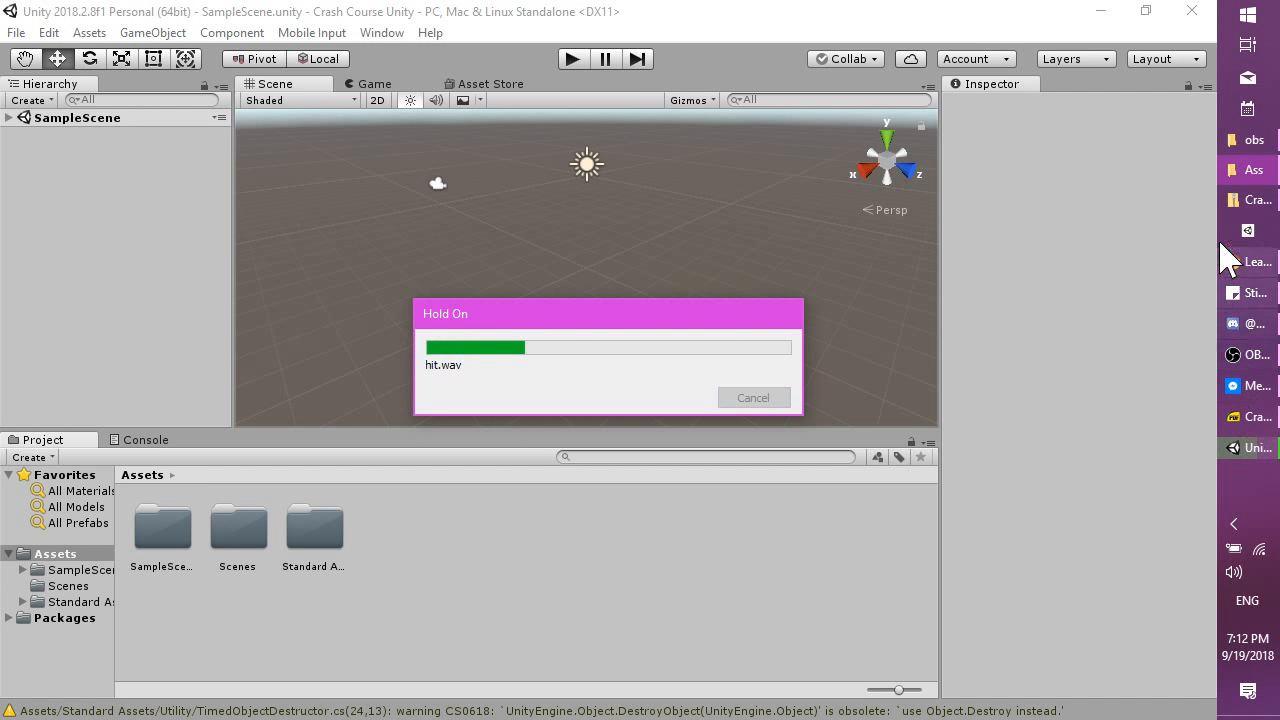
Close the File Explorer window showing the contents of Crash-Course-Unity-2018-Assets.zip.
{"action": "mouse_move", "coordinate": [1235, 202]}
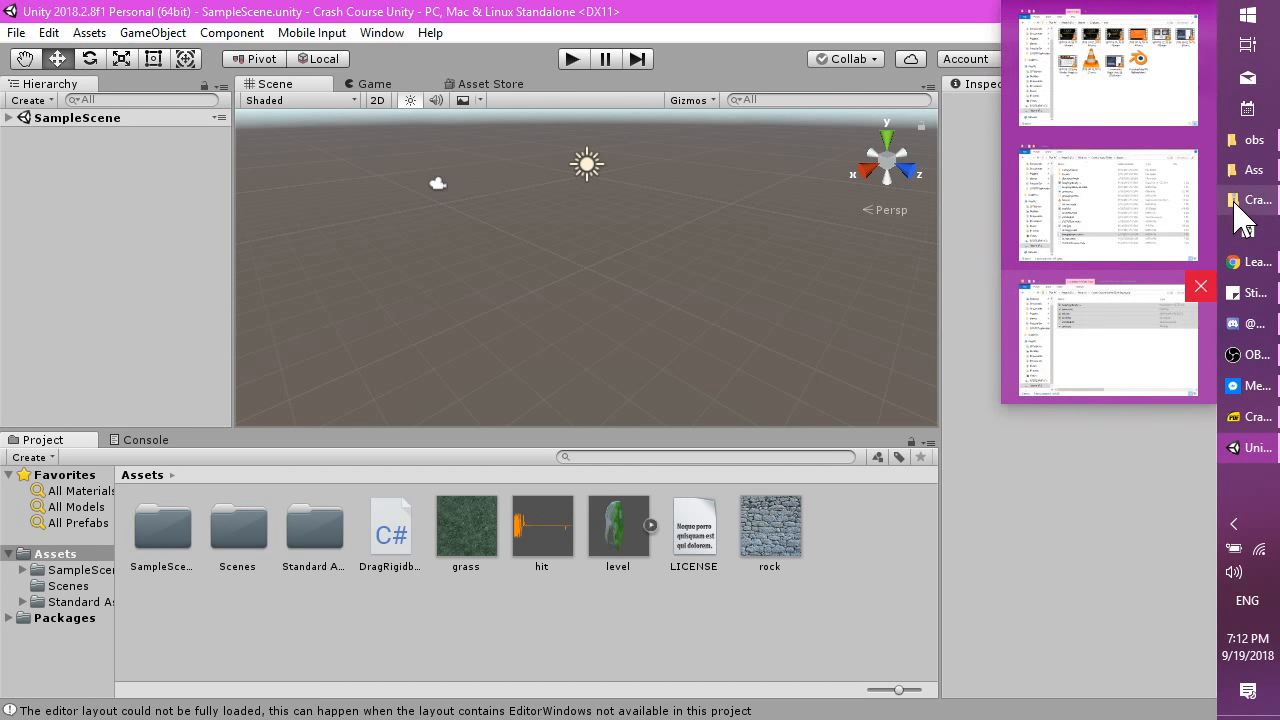
{"action": "mouse_move", "coordinate": [1237, 144]}
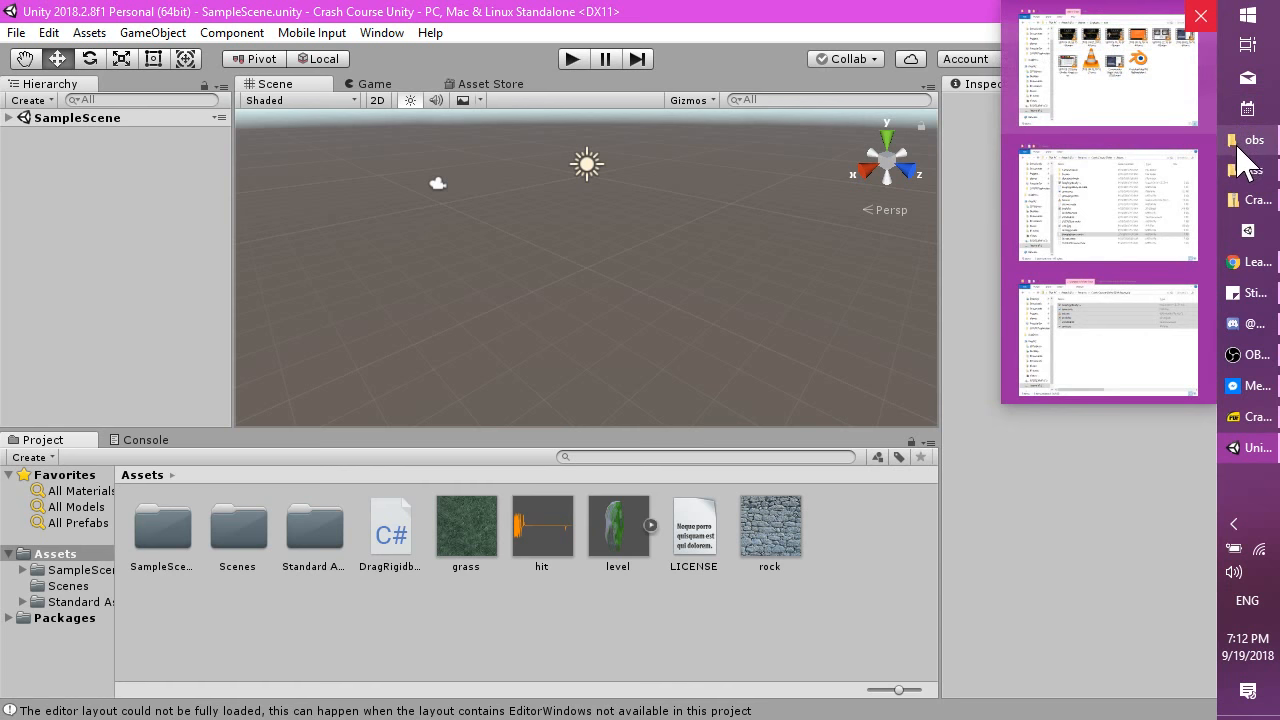
{"action": "left_click", "coordinate": [1172, 327]}
{"action": "left_click", "coordinate": [868, 12]}
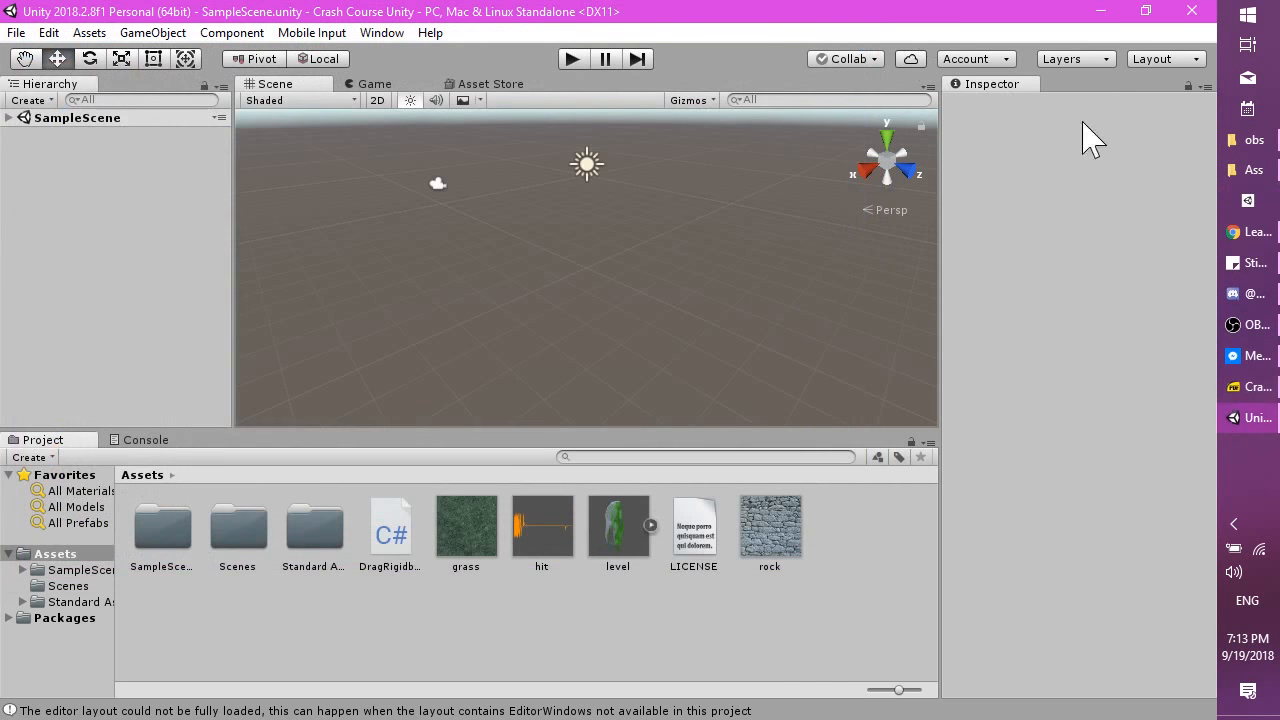
Advance the crash course PDF to the Asset License page, and return to the Unity editor.
{"action": "mouse_move", "coordinate": [1238, 235]}
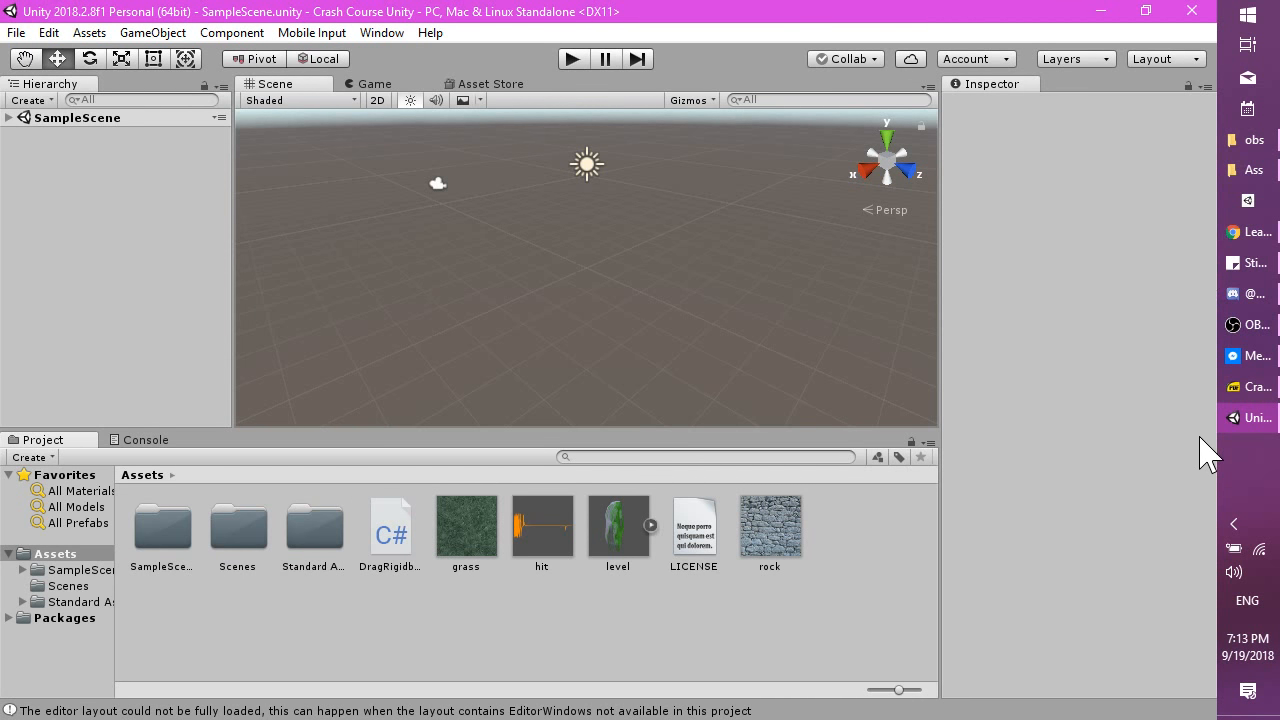
{"action": "left_click", "coordinate": [1250, 387]}
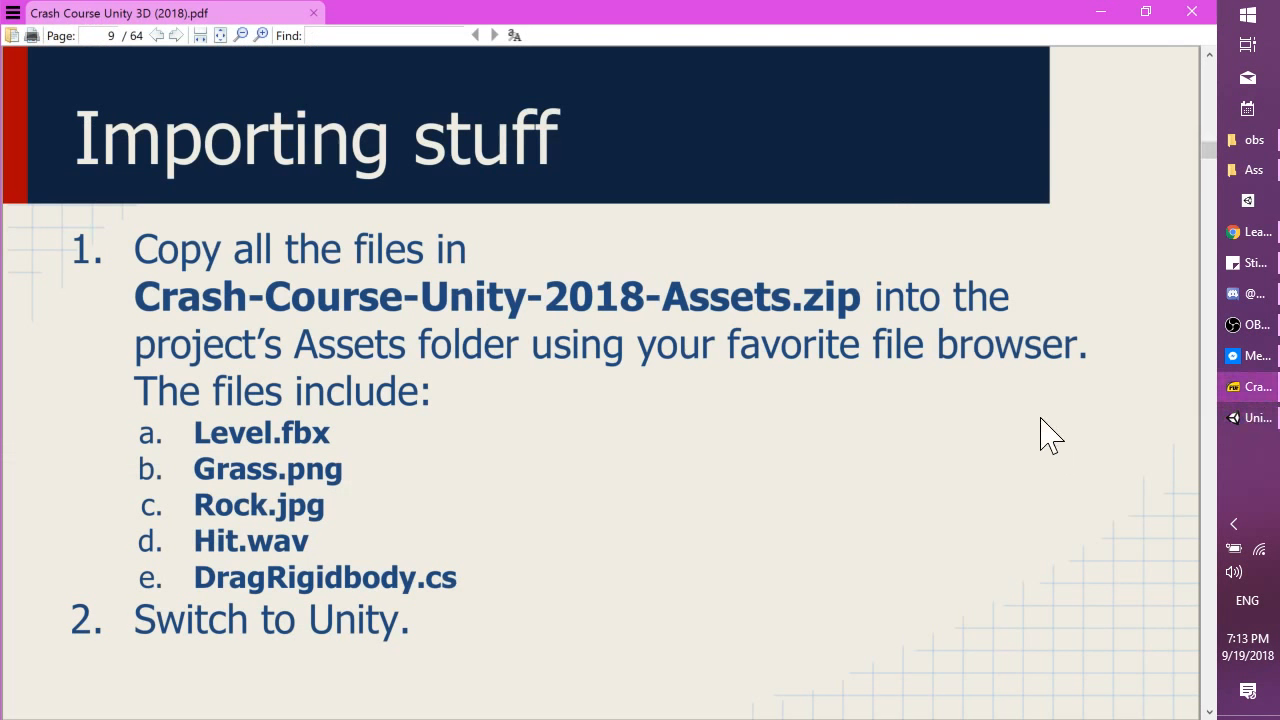
{"action": "left_click", "coordinate": [176, 36]}
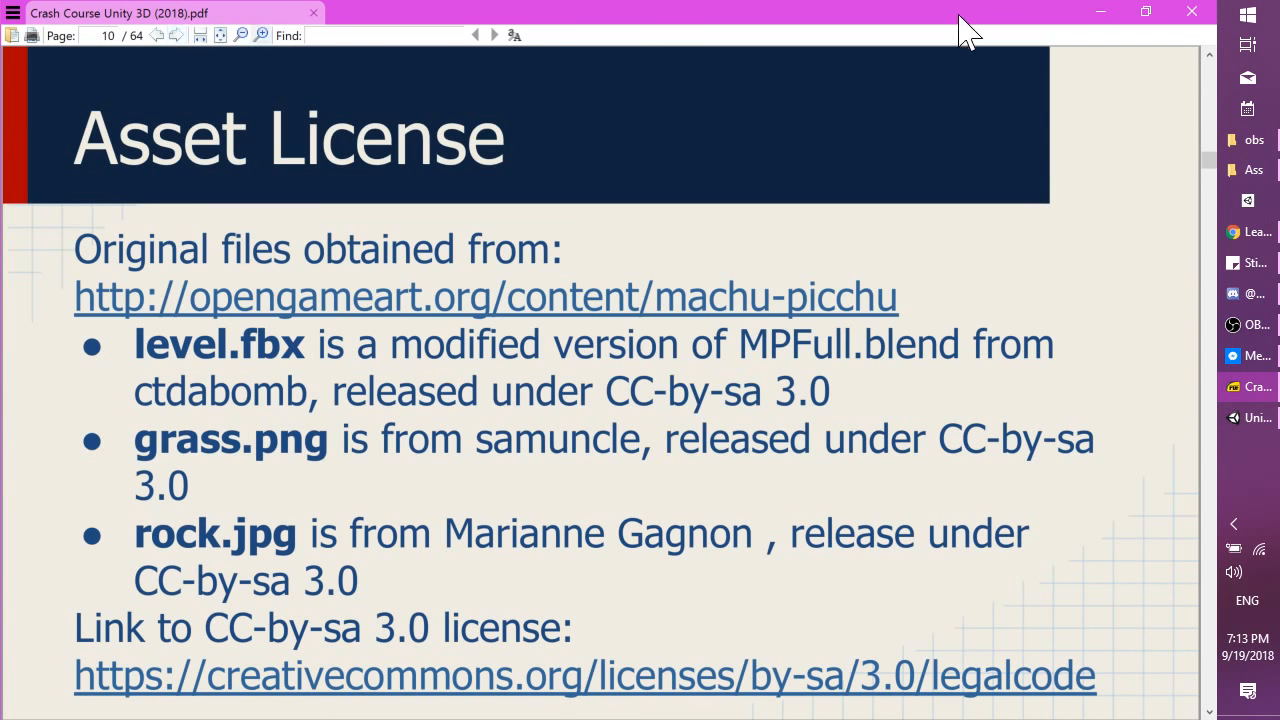
{"action": "left_click", "coordinate": [1253, 430]}
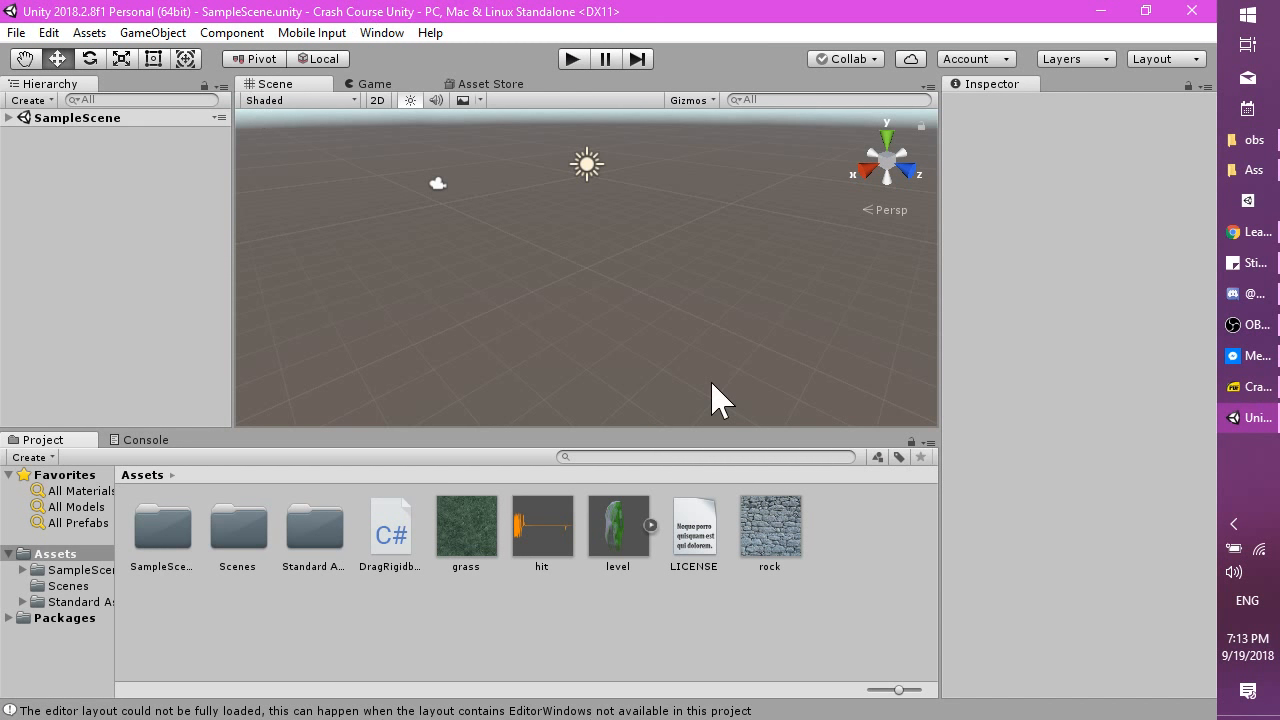
Search the Asset Store for "standard assets" and open the Standard Assets page by Unity Technologies.
{"action": "left_click", "coordinate": [375, 38]}
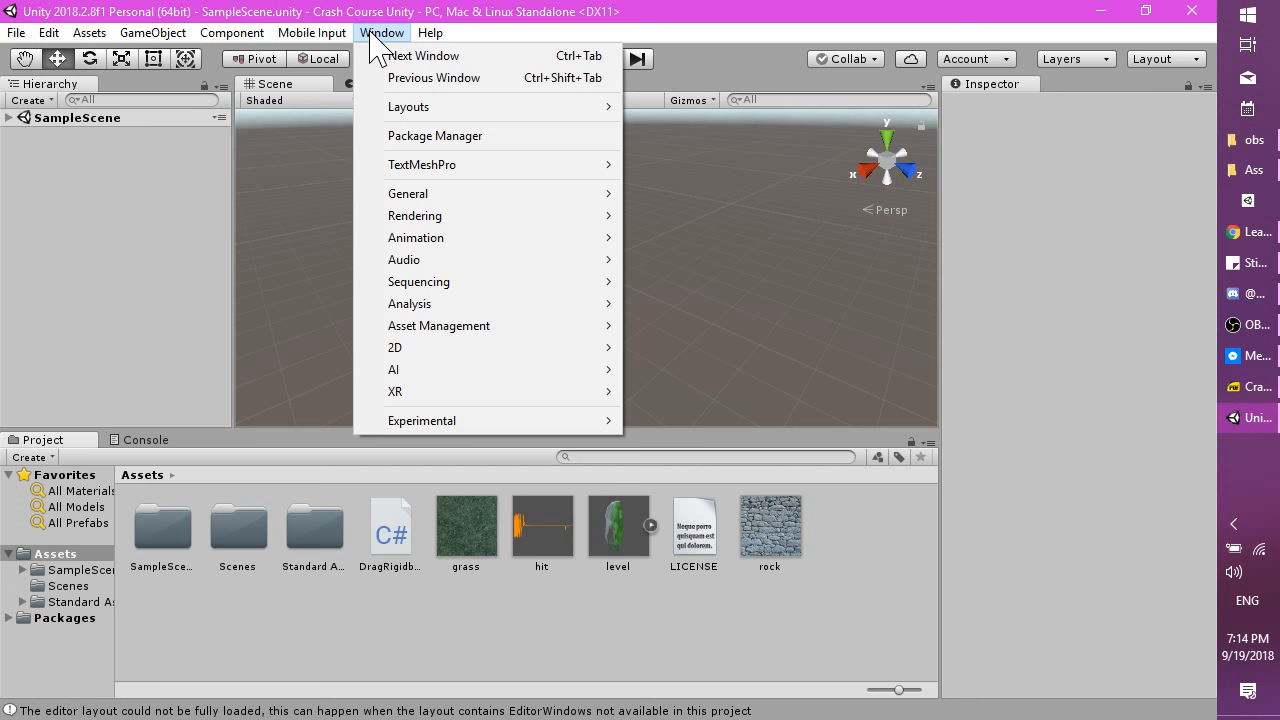
{"action": "mouse_move", "coordinate": [430, 194]}
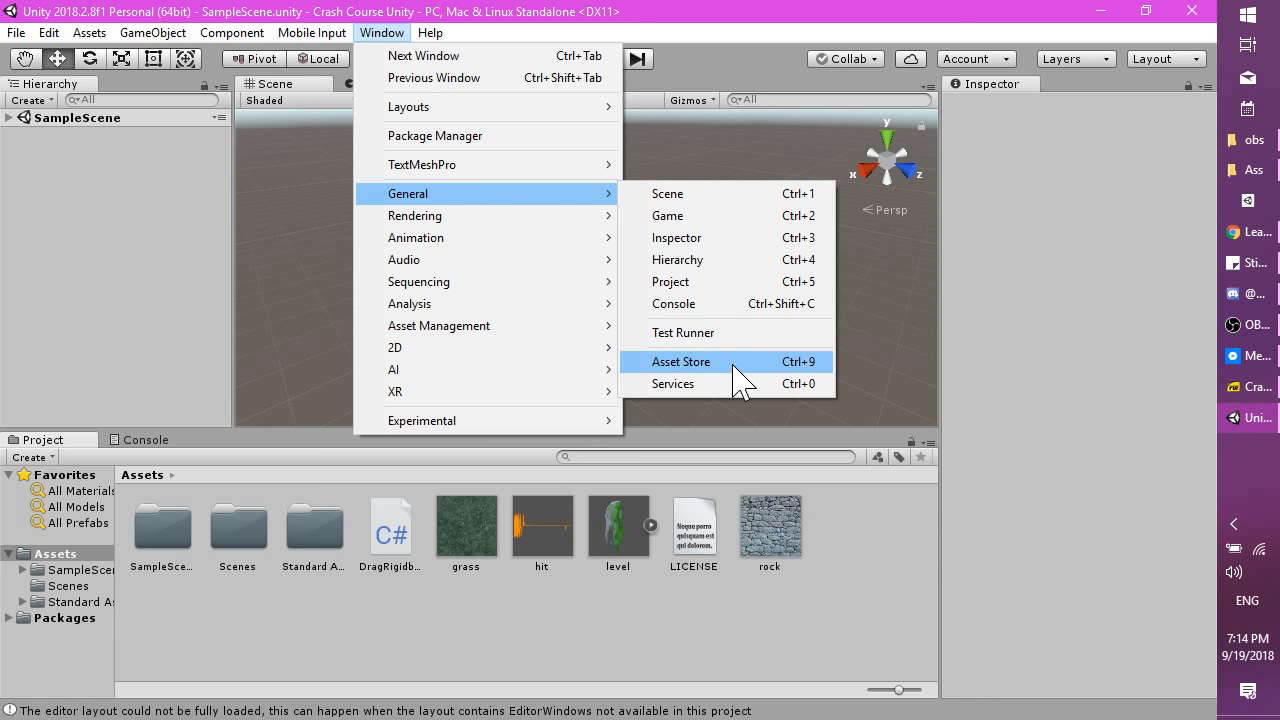
{"action": "left_click", "coordinate": [739, 379]}
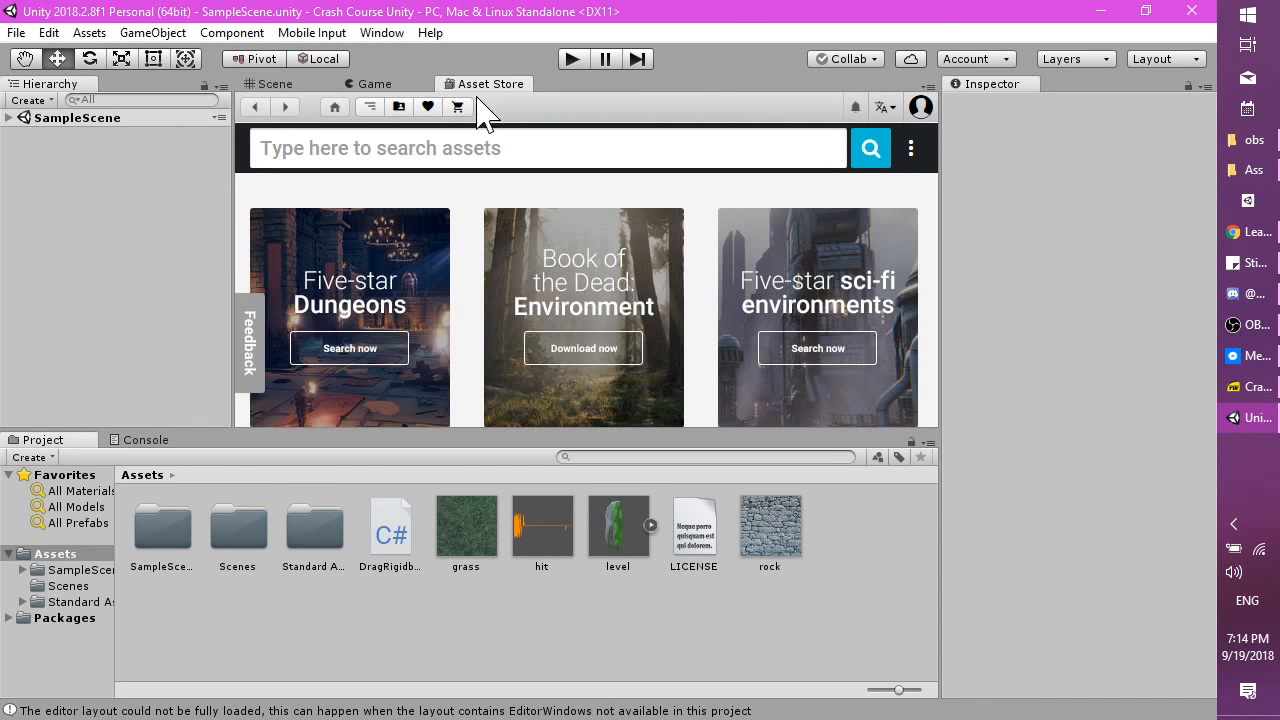
{"action": "left_click", "coordinate": [481, 150]}
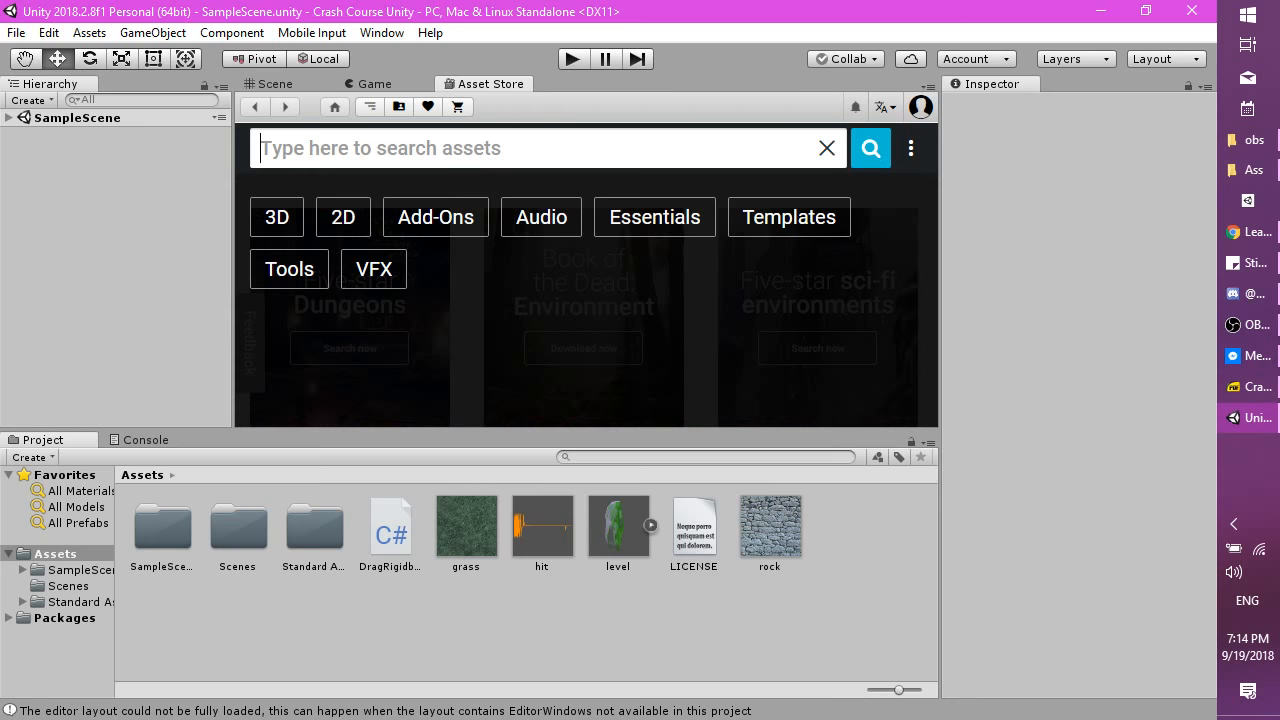
{"action": "type", "text": "stad"}
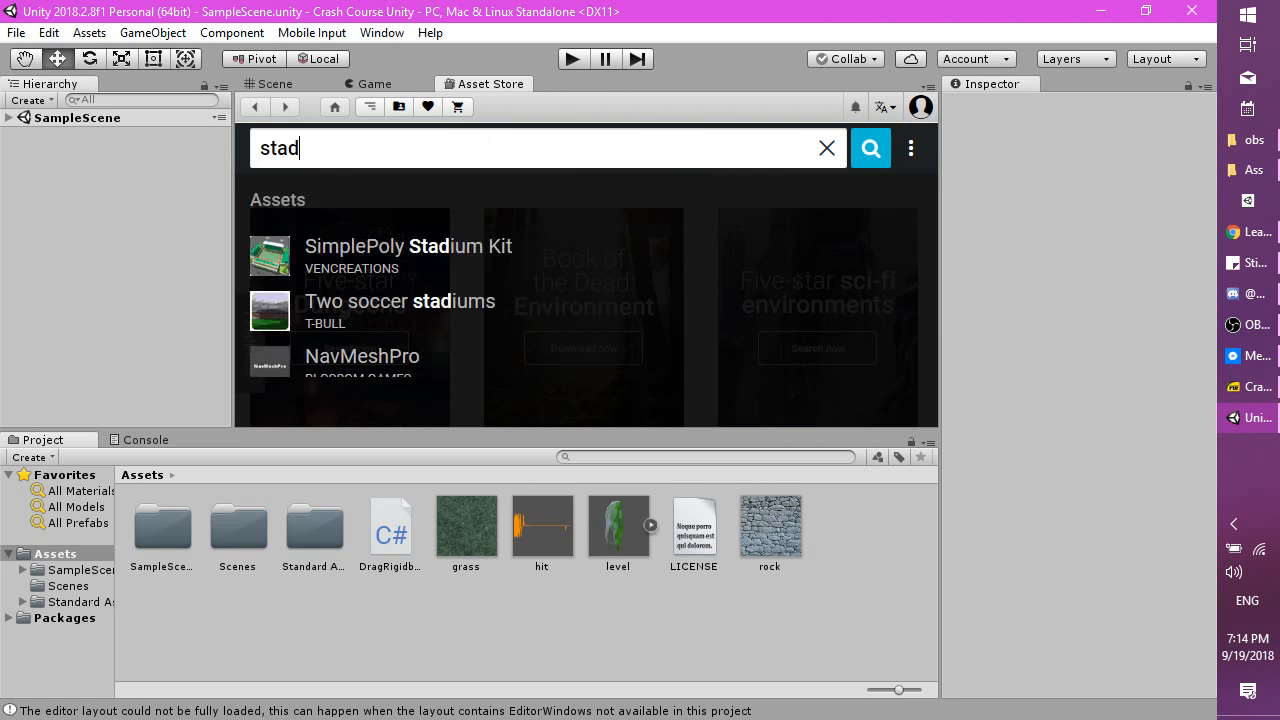
{"action": "key", "text": "BackSpace"}
{"action": "type", "text": "ndard assets"}
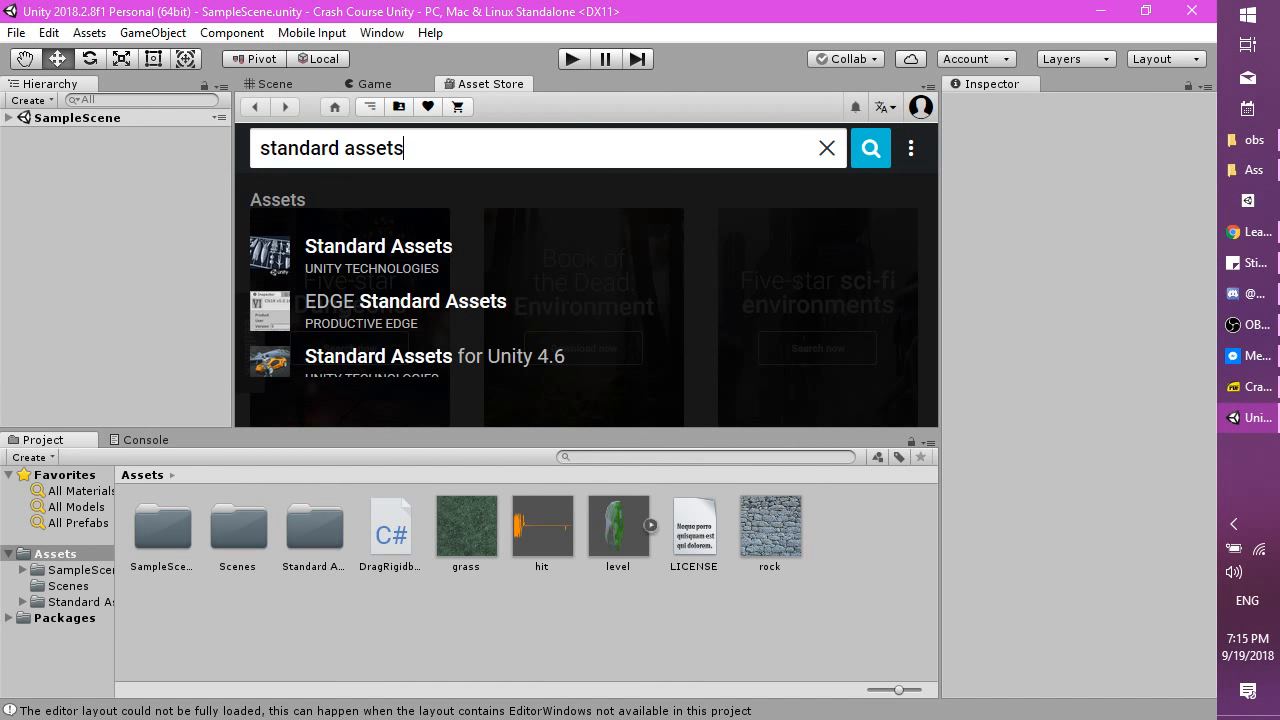
{"action": "left_click", "coordinate": [400, 258]}
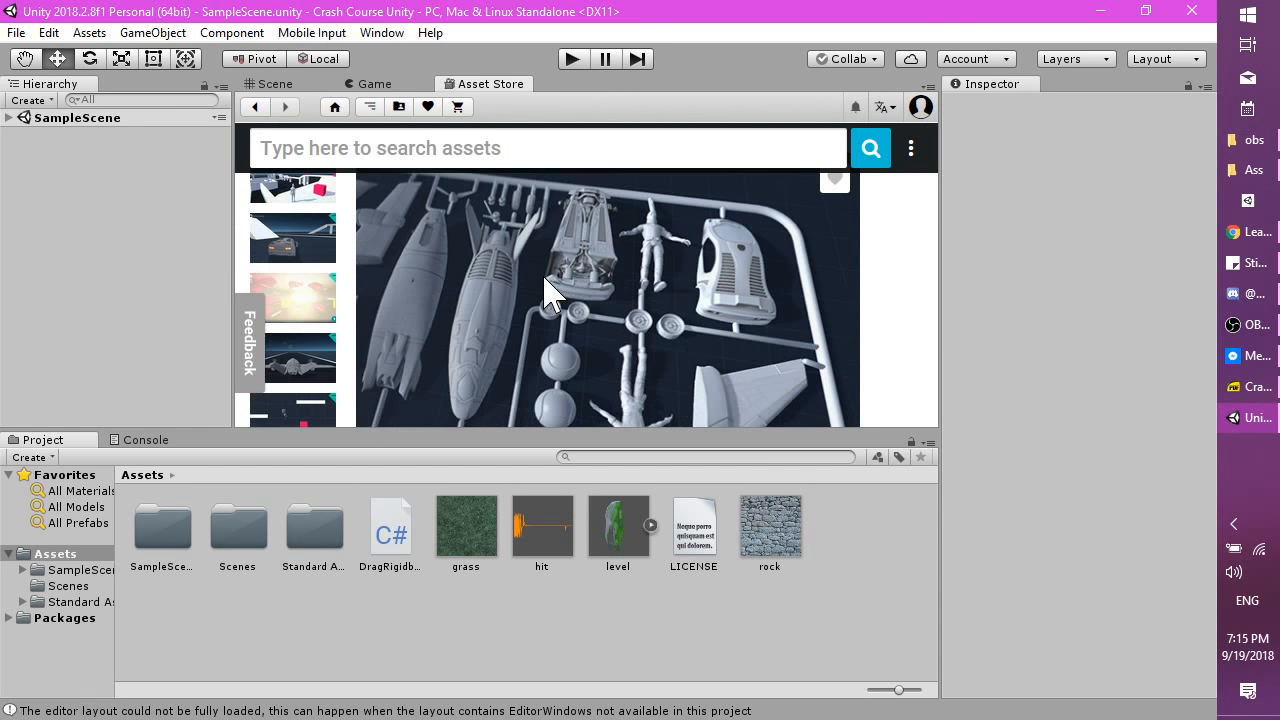
Look over the Standard Assets page and bring up the package's import file list.
{"action": "scroll", "coordinate": [545, 292], "scroll_direction": "down", "scroll_amount": 5}
{"action": "scroll", "coordinate": [545, 292], "scroll_direction": "down", "scroll_amount": 3}
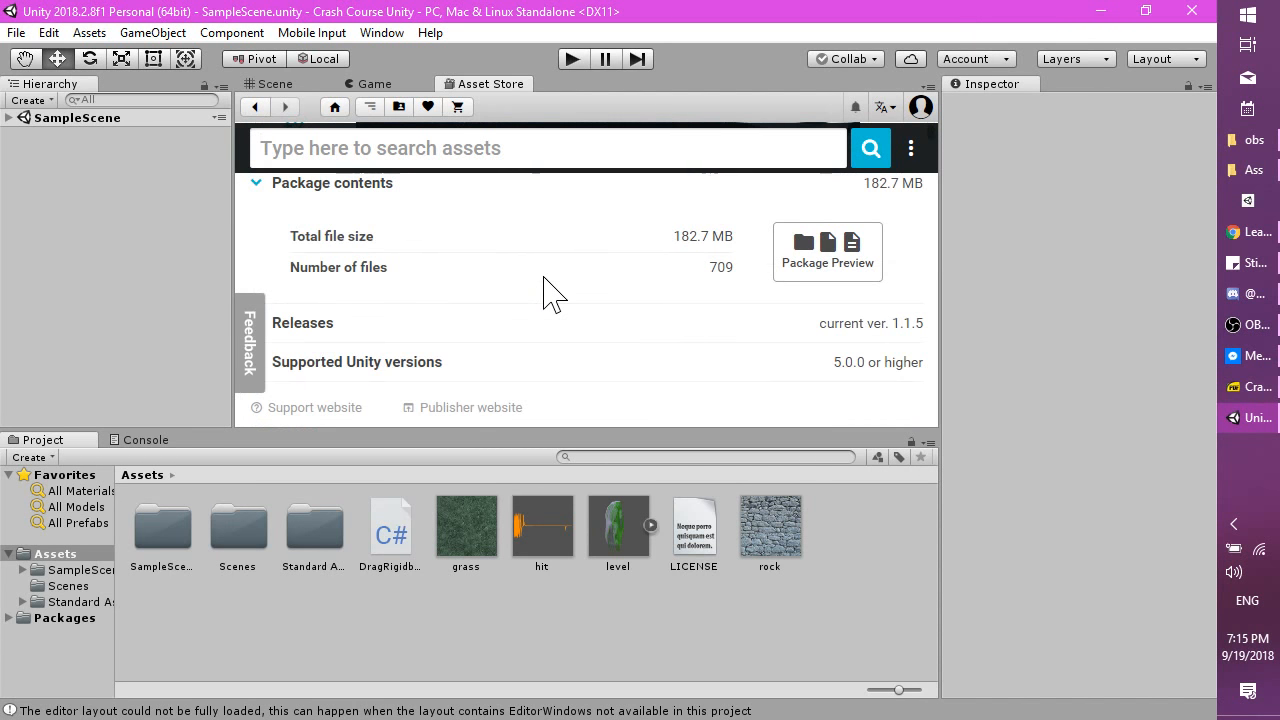
{"action": "scroll", "coordinate": [545, 292], "scroll_direction": "up", "scroll_amount": 1}
{"action": "scroll", "coordinate": [550, 293], "scroll_direction": "down", "scroll_amount": 2}
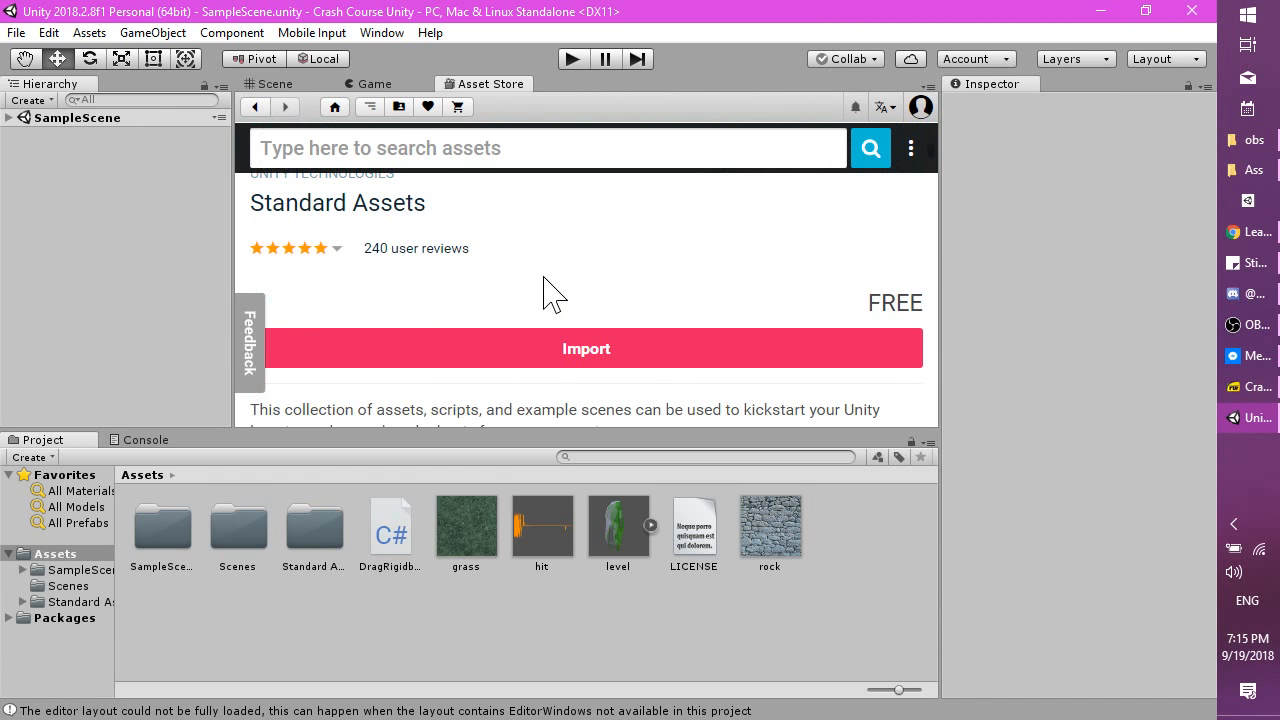
{"action": "scroll", "coordinate": [546, 290], "scroll_direction": "down", "scroll_amount": 2}
{"action": "scroll", "coordinate": [546, 290], "scroll_direction": "up", "scroll_amount": 1}
{"action": "left_click", "coordinate": [588, 256]}
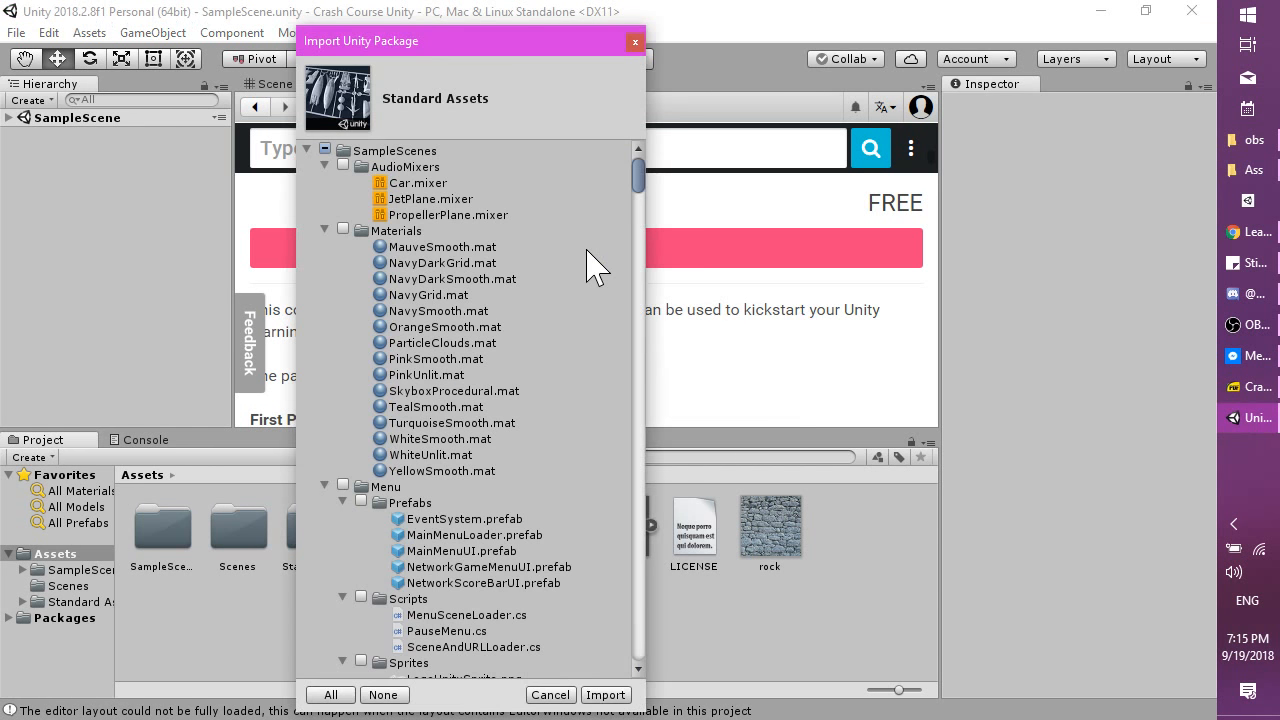
Examine the folders and files in the Standard Assets import list, and close it without importing.
{"action": "mouse_move", "coordinate": [637, 172]}
{"action": "left_mouse_down"}
{"action": "mouse_move", "coordinate": [617, 680]}
{"action": "mouse_move", "coordinate": [631, 157]}
{"action": "left_mouse_up"}
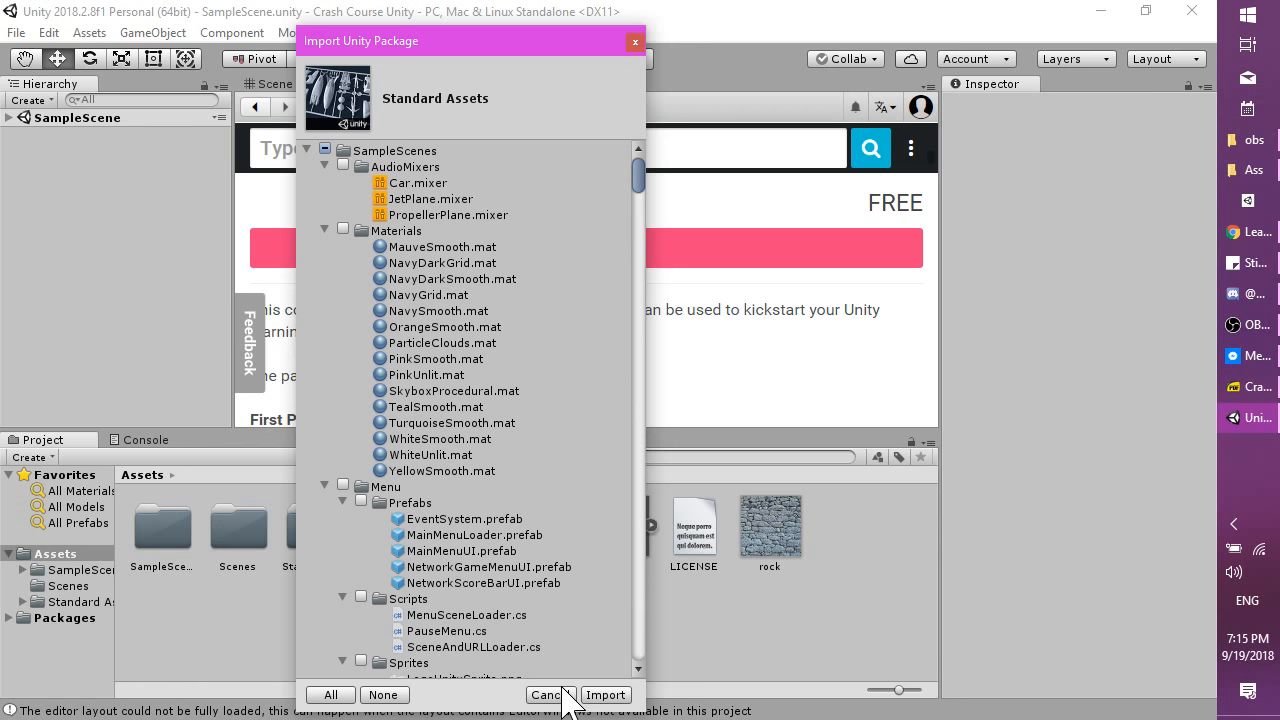
{"action": "scroll", "coordinate": [505, 560], "scroll_direction": "down", "scroll_amount": 9}
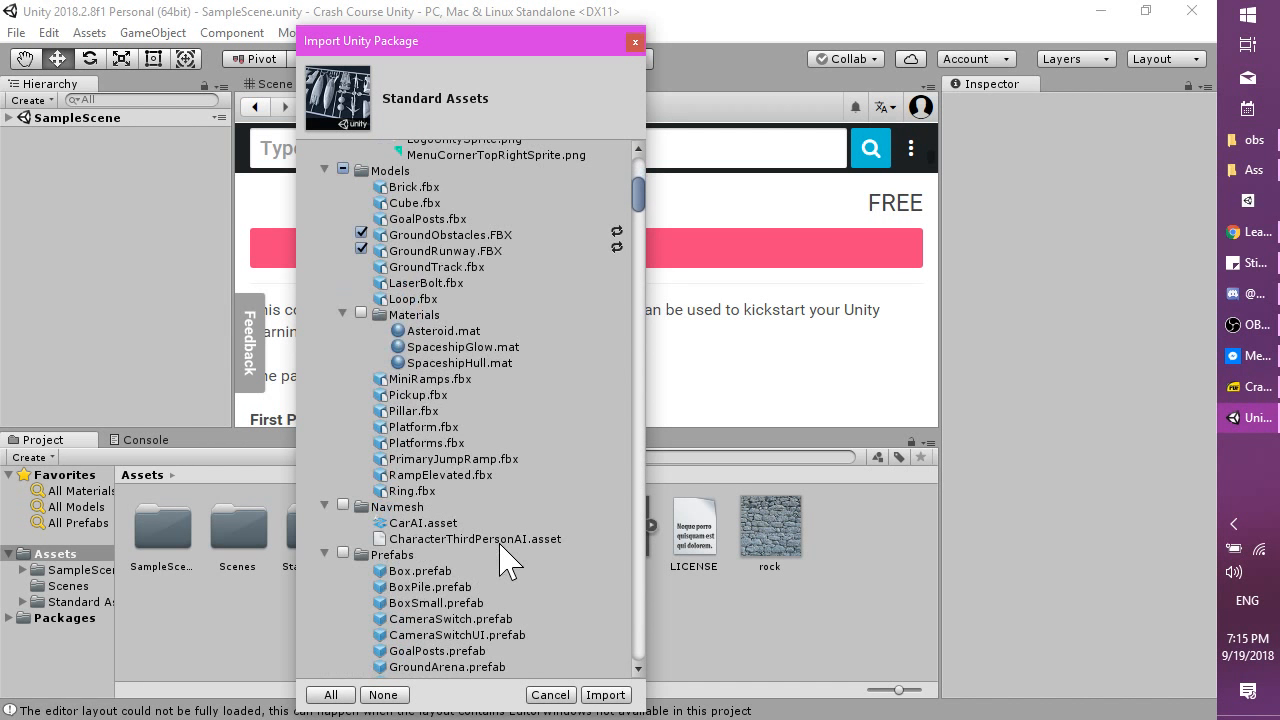
{"action": "left_click_drag", "start_coordinate": [638, 185], "coordinate": [620, 612]}
{"action": "scroll", "coordinate": [616, 600], "scroll_direction": "down", "scroll_amount": 5}
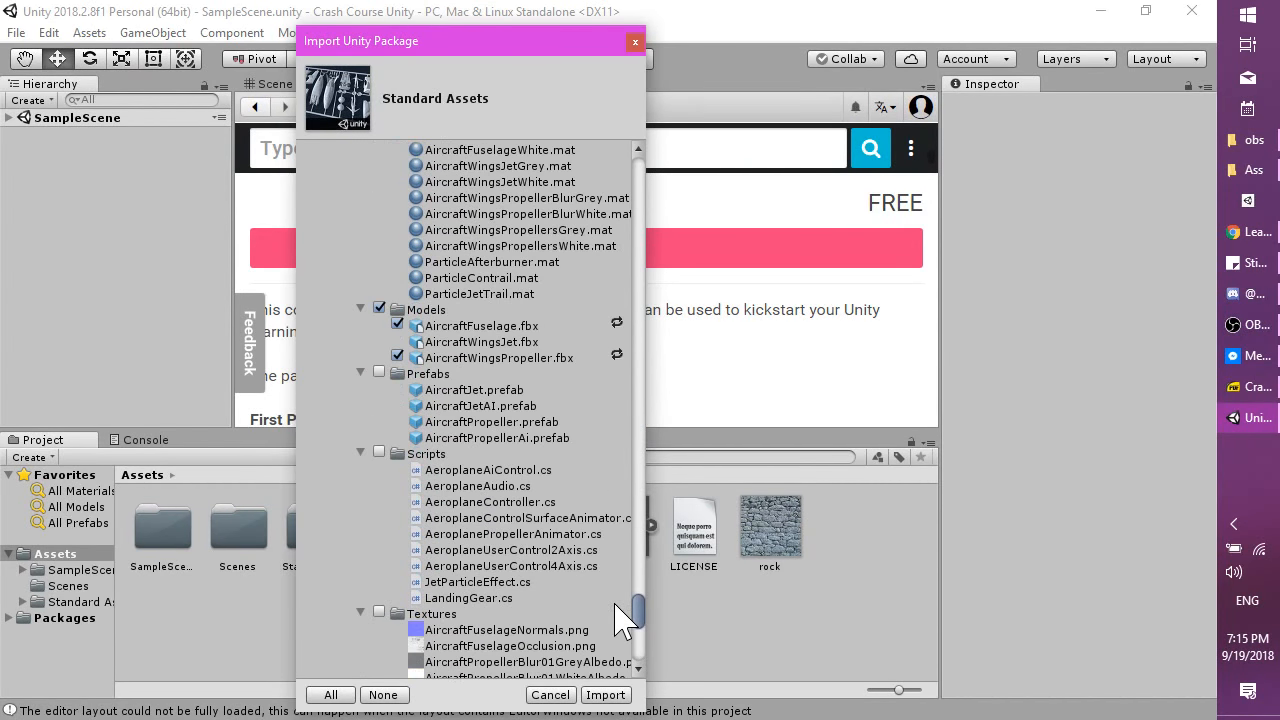
{"action": "left_click_drag", "start_coordinate": [634, 608], "coordinate": [626, 663]}
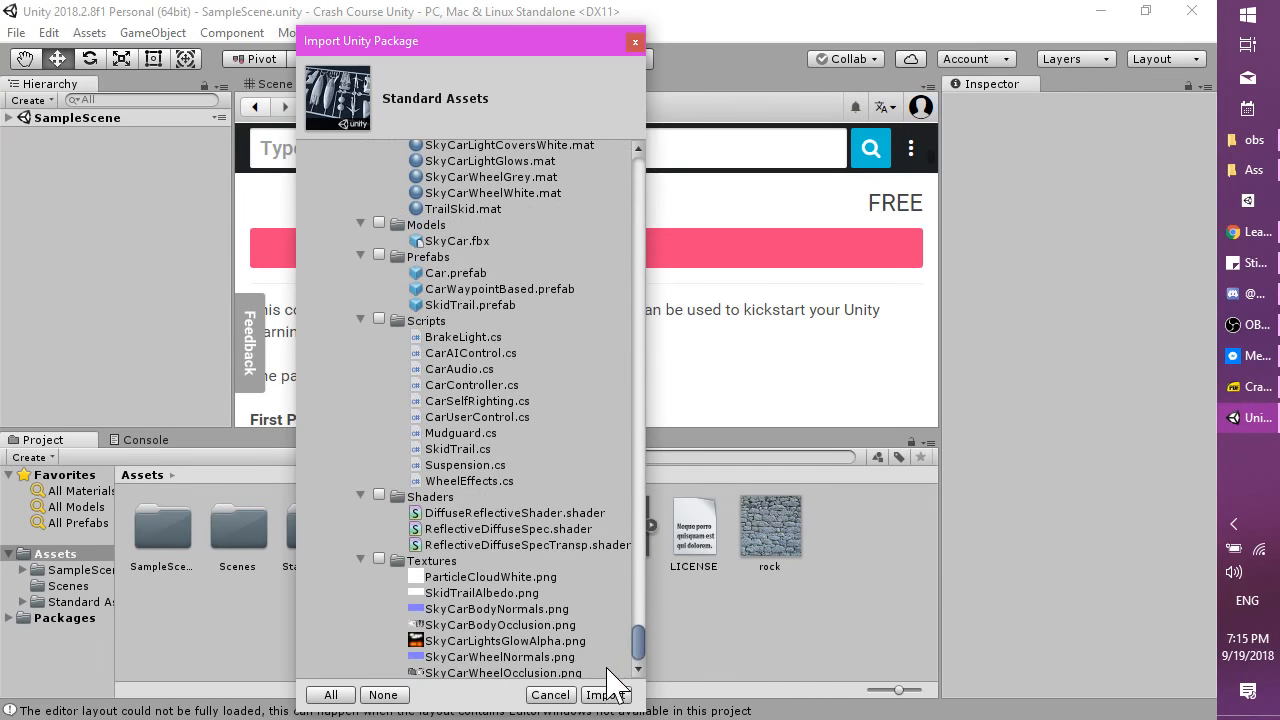
{"action": "left_click", "coordinate": [566, 699]}
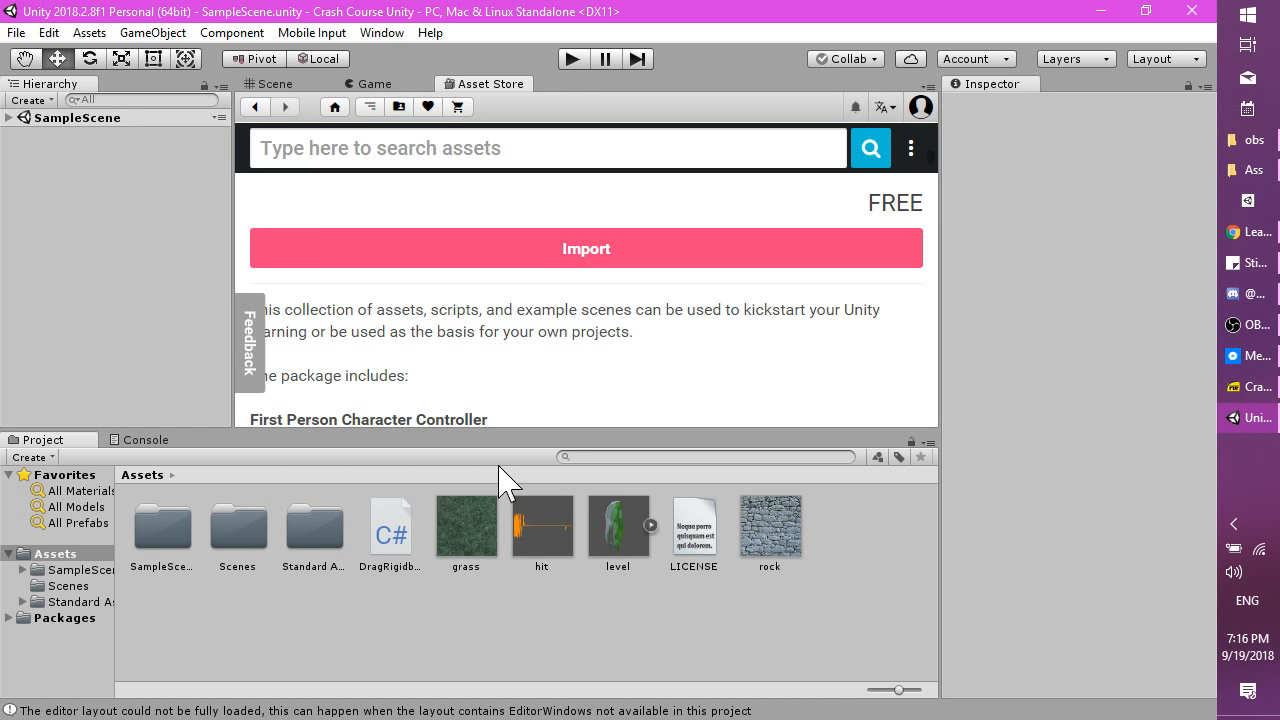
Review the grass.png and rock.jpg credits on the PDF's Asset License page, and advance to the What is Unity? page.
{"action": "left_click", "coordinate": [1265, 390]}
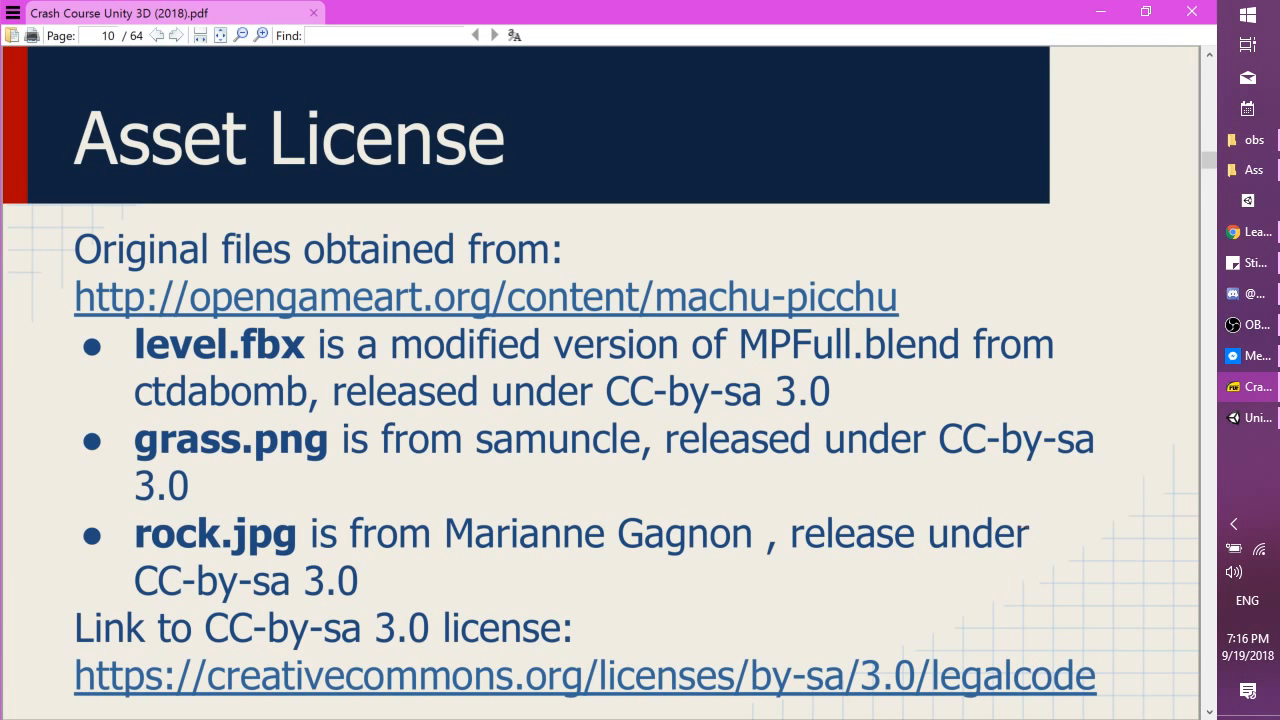
{"action": "left_click_drag", "start_coordinate": [476, 438], "coordinate": [640, 438]}
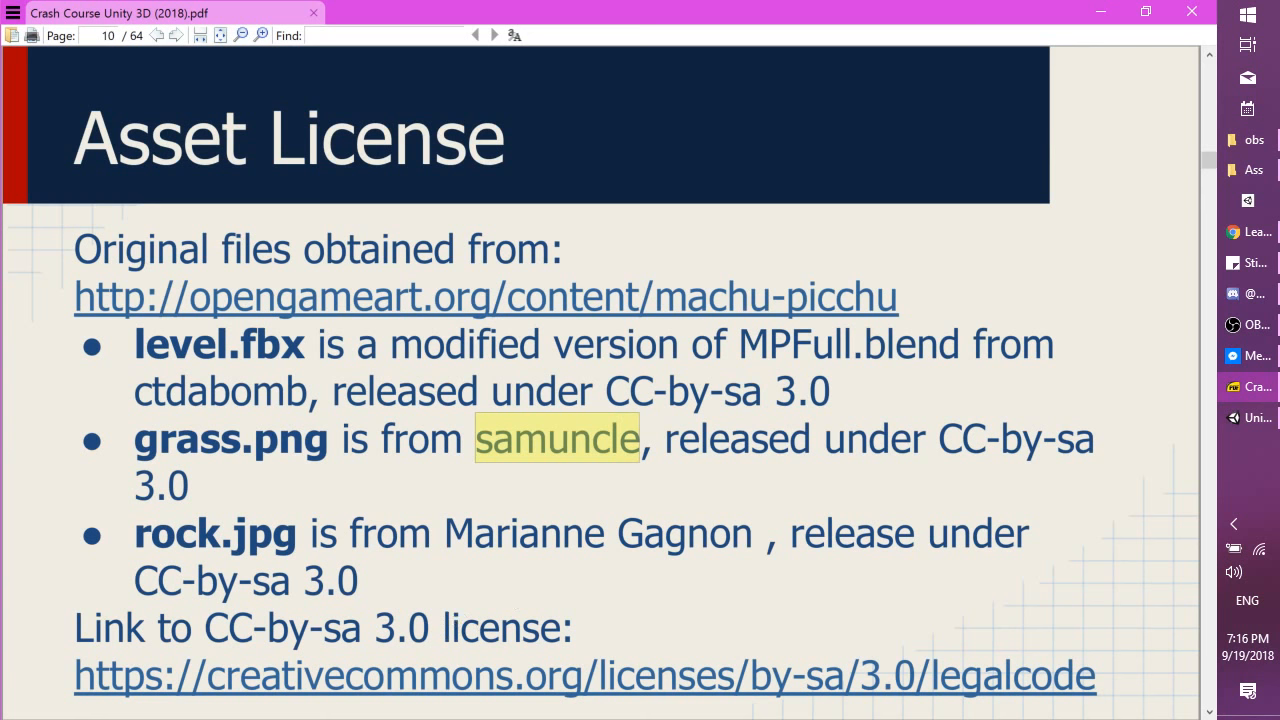
{"action": "left_click_drag", "start_coordinate": [444, 533], "coordinate": [752, 533]}
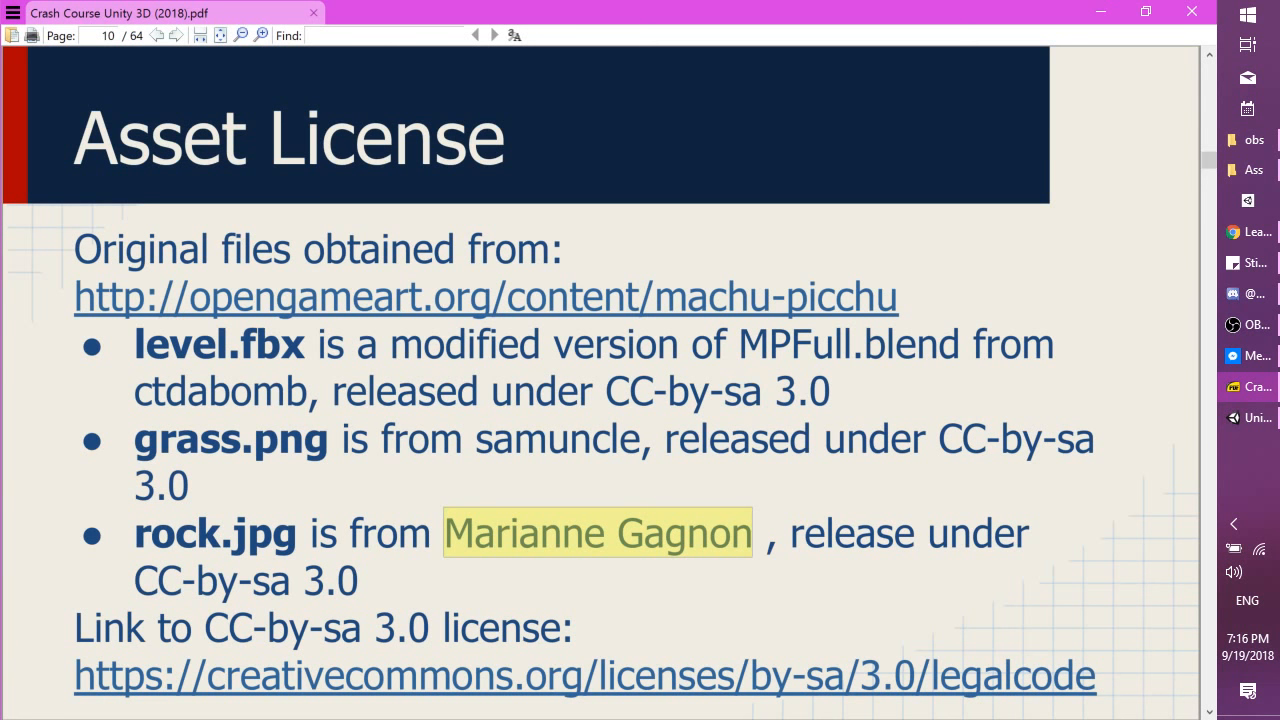
{"action": "left_click", "coordinate": [508, 605]}
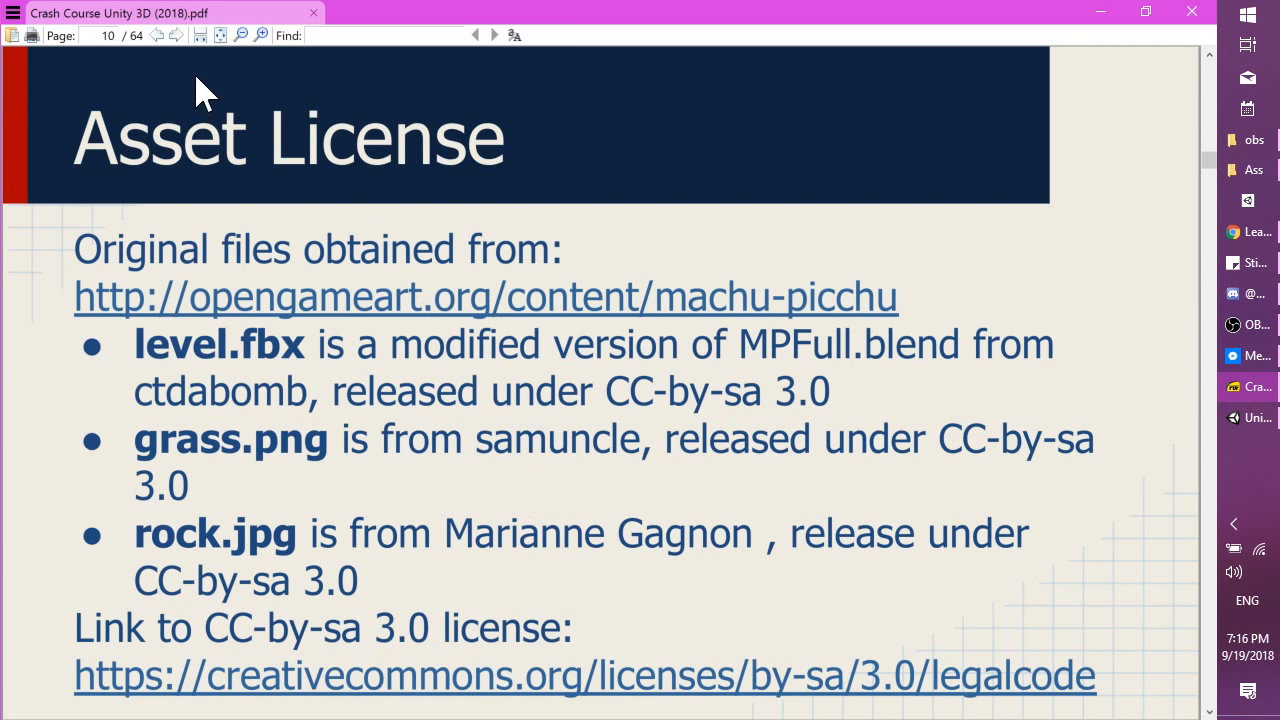
{"action": "left_click", "coordinate": [178, 37]}
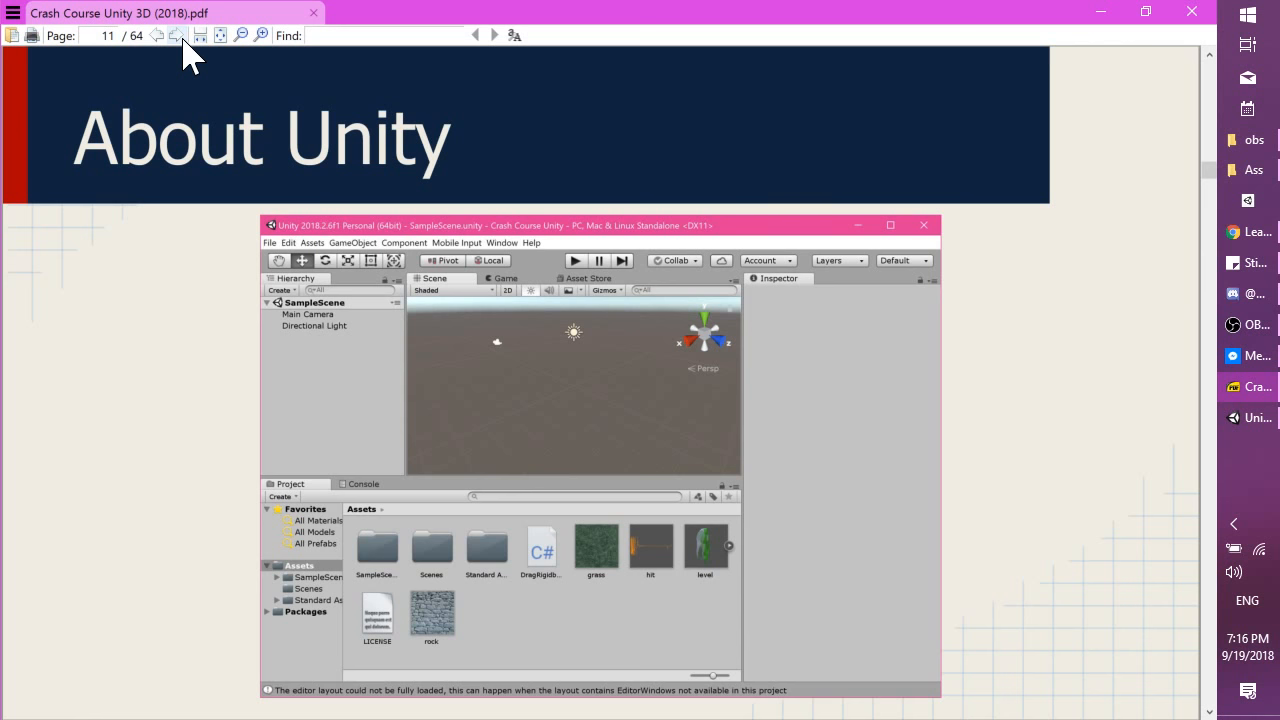
{"action": "left_click", "coordinate": [177, 36]}
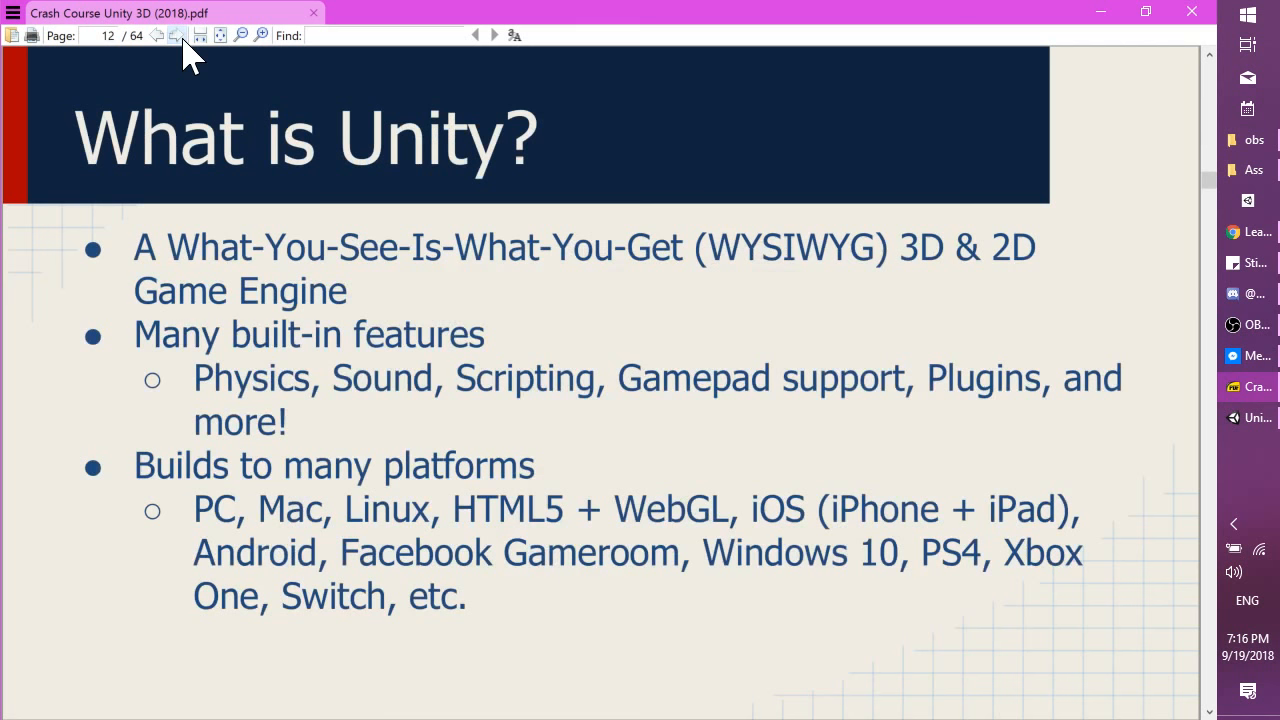
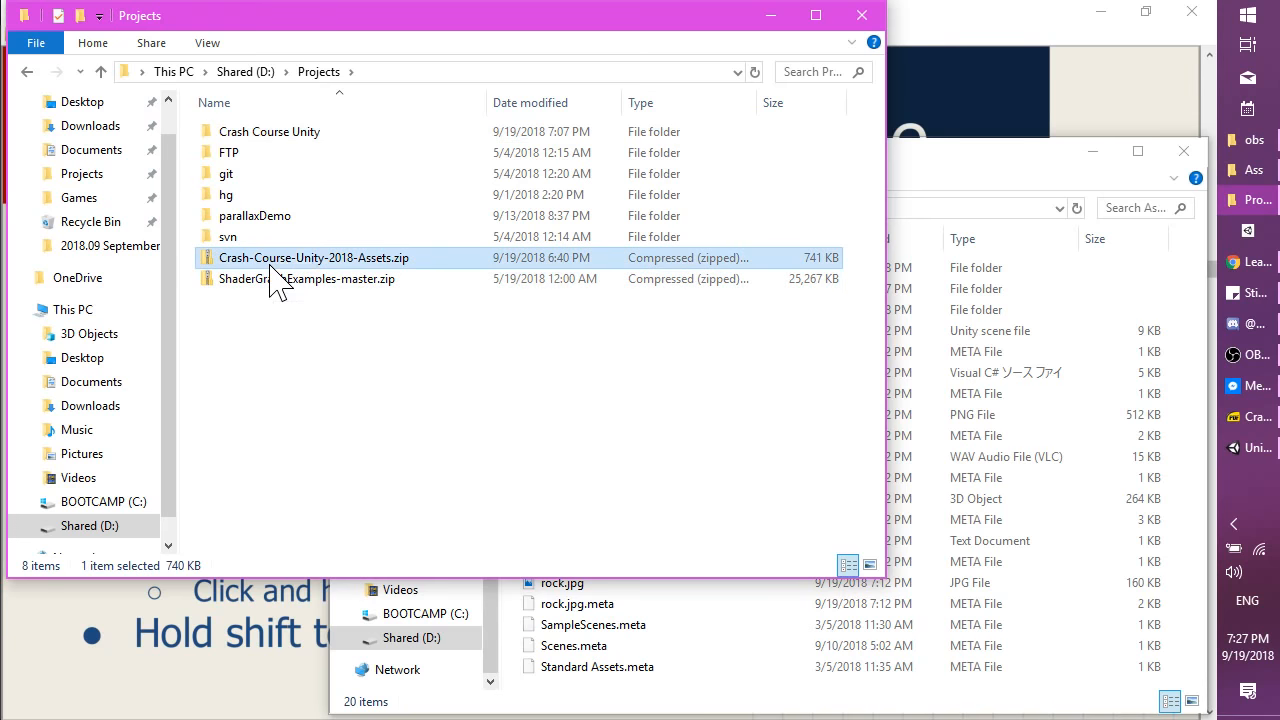
Compare the files in Crash-Course-Unity-2018-Assets.zip with the project's Assets folder, and reopen the archive from the Projects folder.
{"action": "left_click_drag", "start_coordinate": [337, 377], "coordinate": [209, 128]}
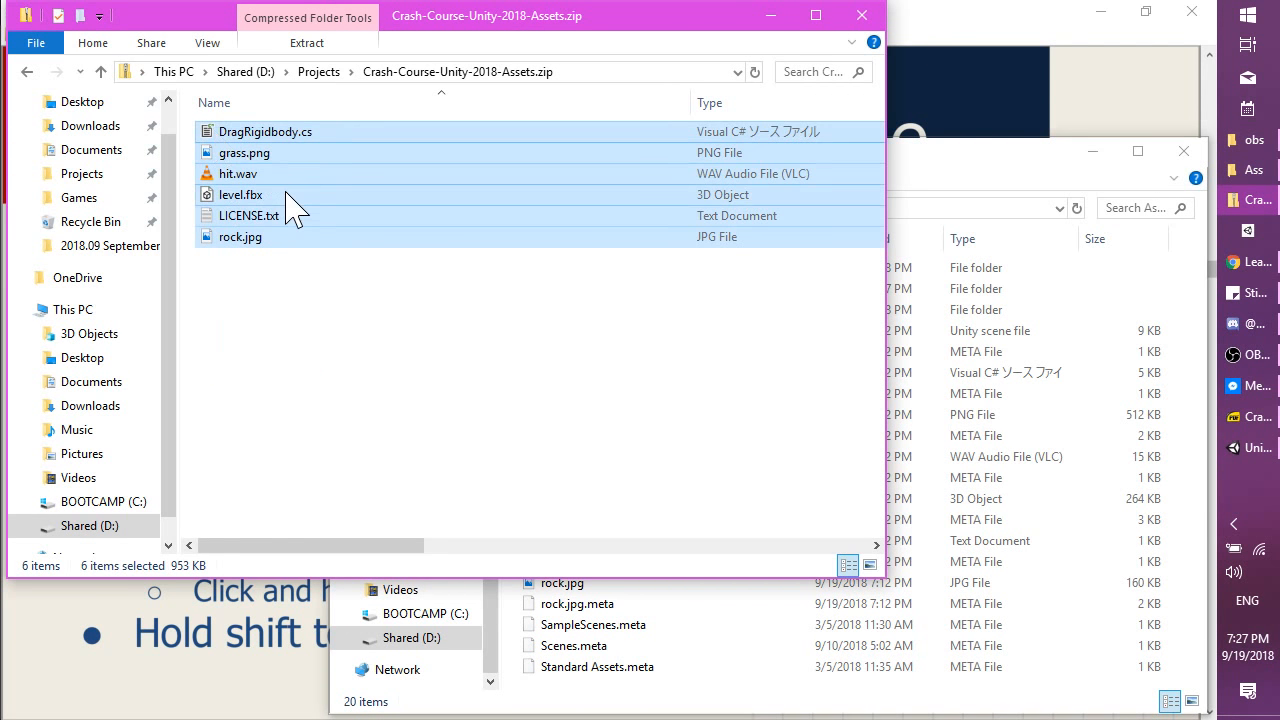
{"action": "left_click", "coordinate": [658, 698]}
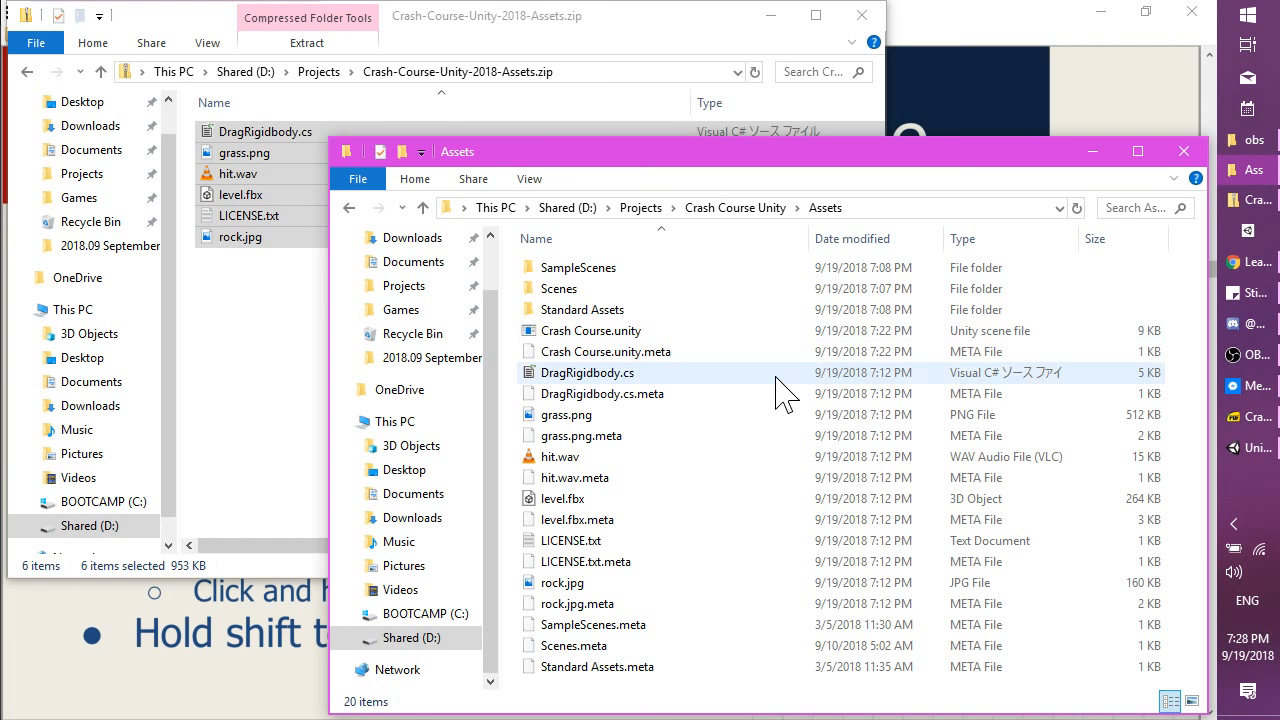
{"action": "left_click", "coordinate": [320, 72]}
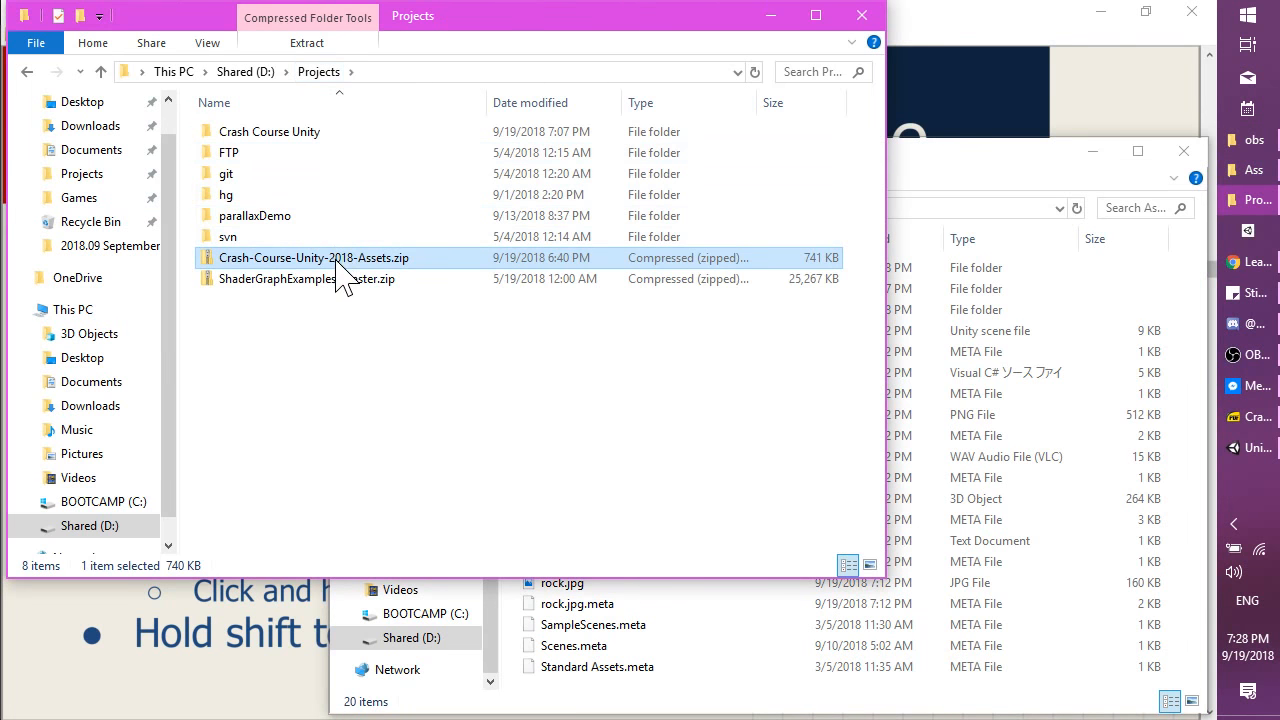
{"action": "double_click", "coordinate": [390, 262]}
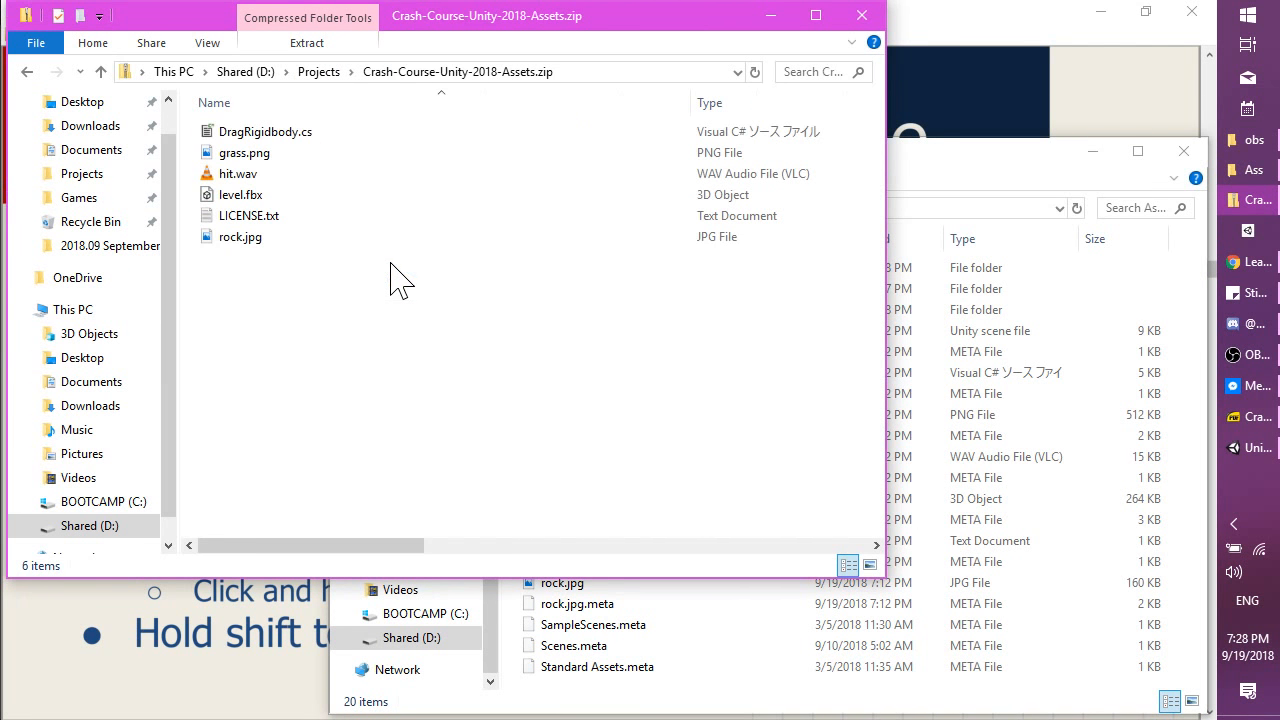
Go from the Assets folder back to Projects and open the Crash Course Unity project folder.
{"action": "left_click", "coordinate": [805, 700]}
{"action": "left_click", "coordinate": [650, 208]}
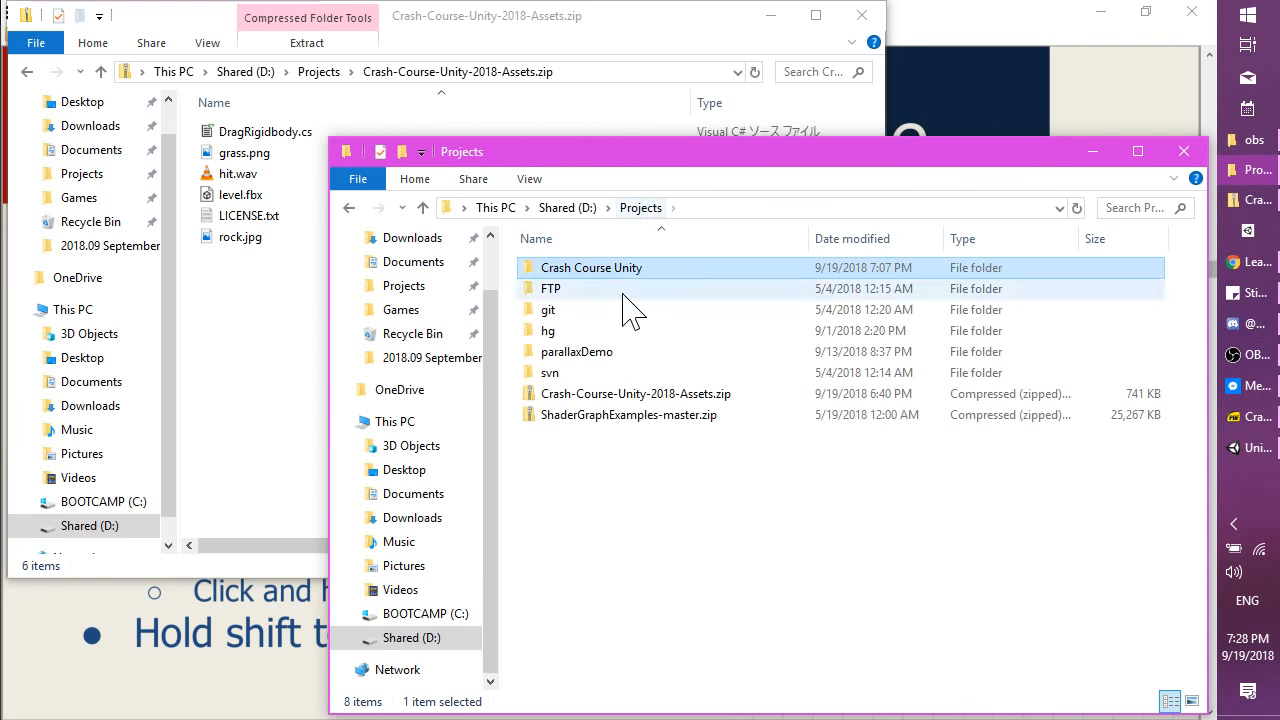
{"action": "double_click", "coordinate": [575, 272]}
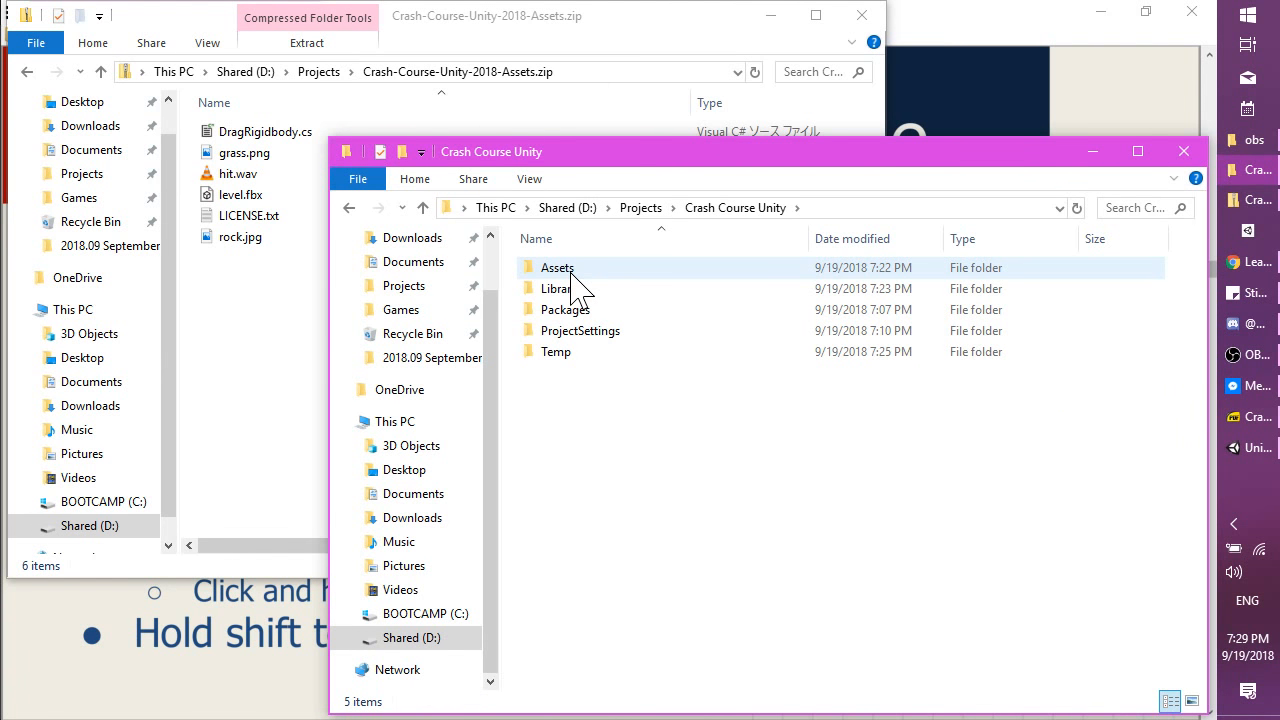
Open the Assets folder of the Crash Course Unity project to view its files, and switch to the Unity editor.
{"action": "double_click", "coordinate": [566, 272]}
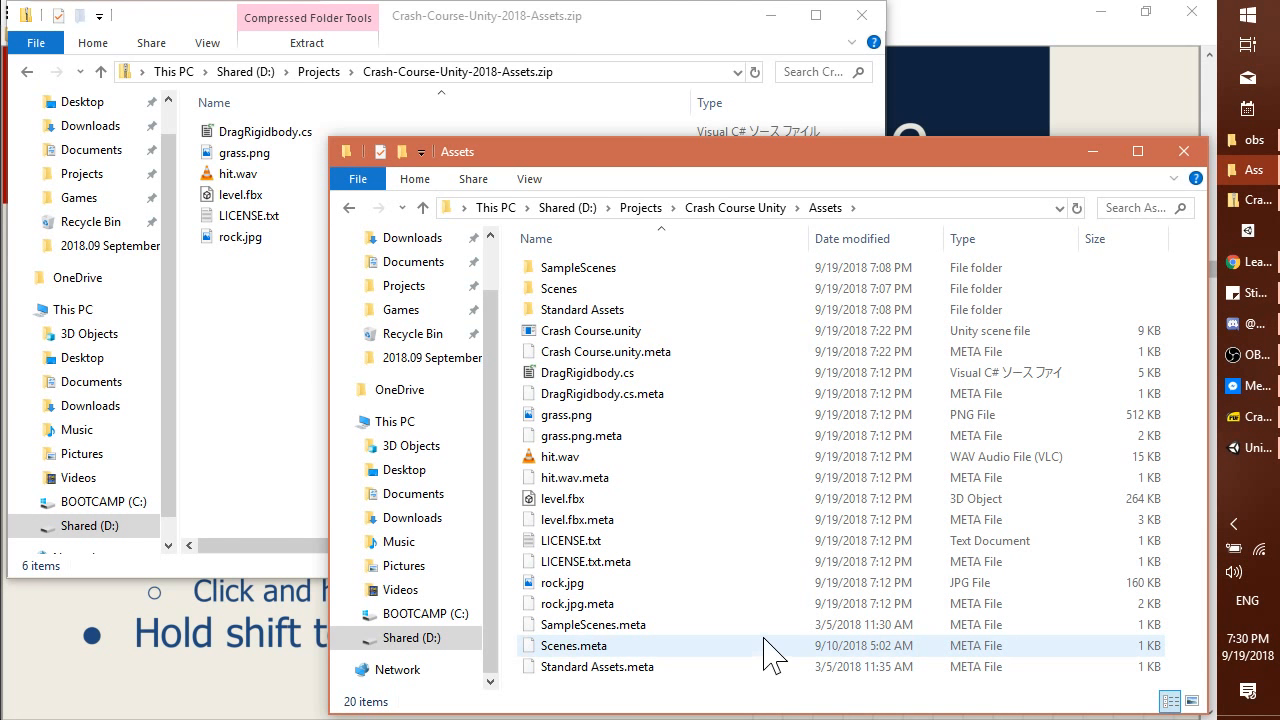
{"action": "left_click", "coordinate": [1260, 458]}
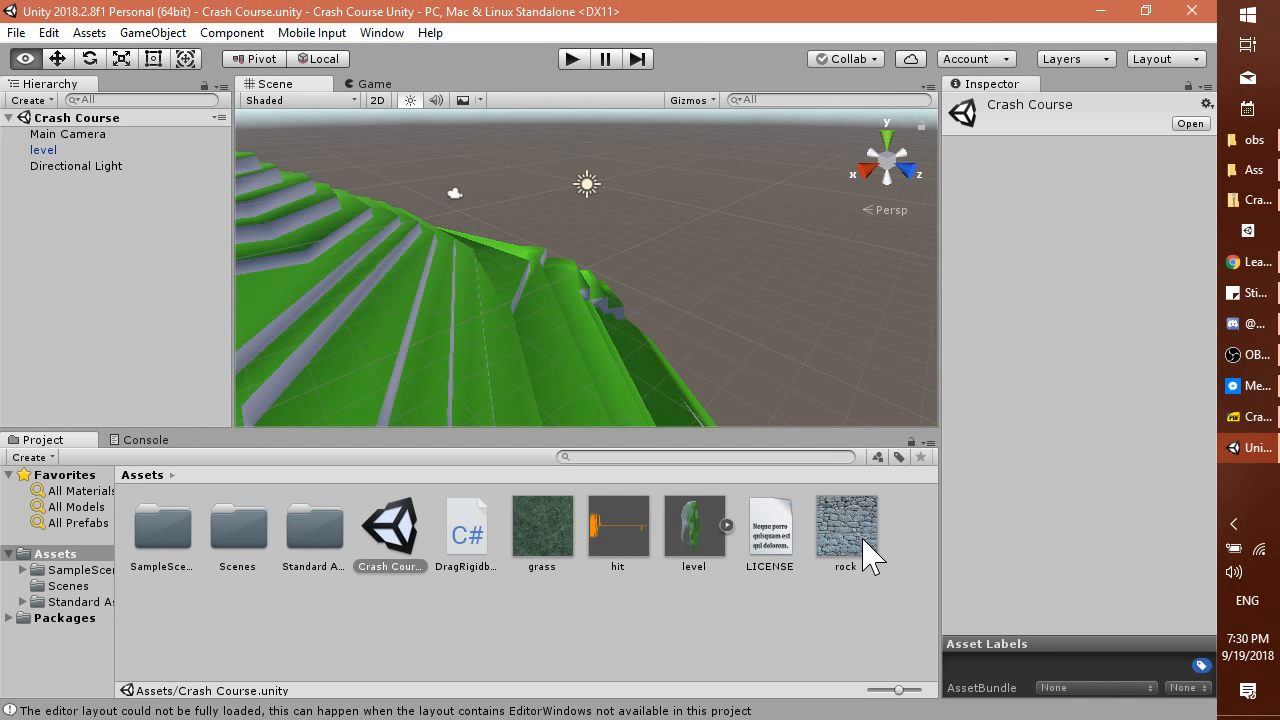
Add a second copy of the level model to the scene, and delete that copy.
{"action": "left_click", "coordinate": [702, 538]}
{"action": "left_click_drag", "start_coordinate": [680, 508], "coordinate": [786, 258]}
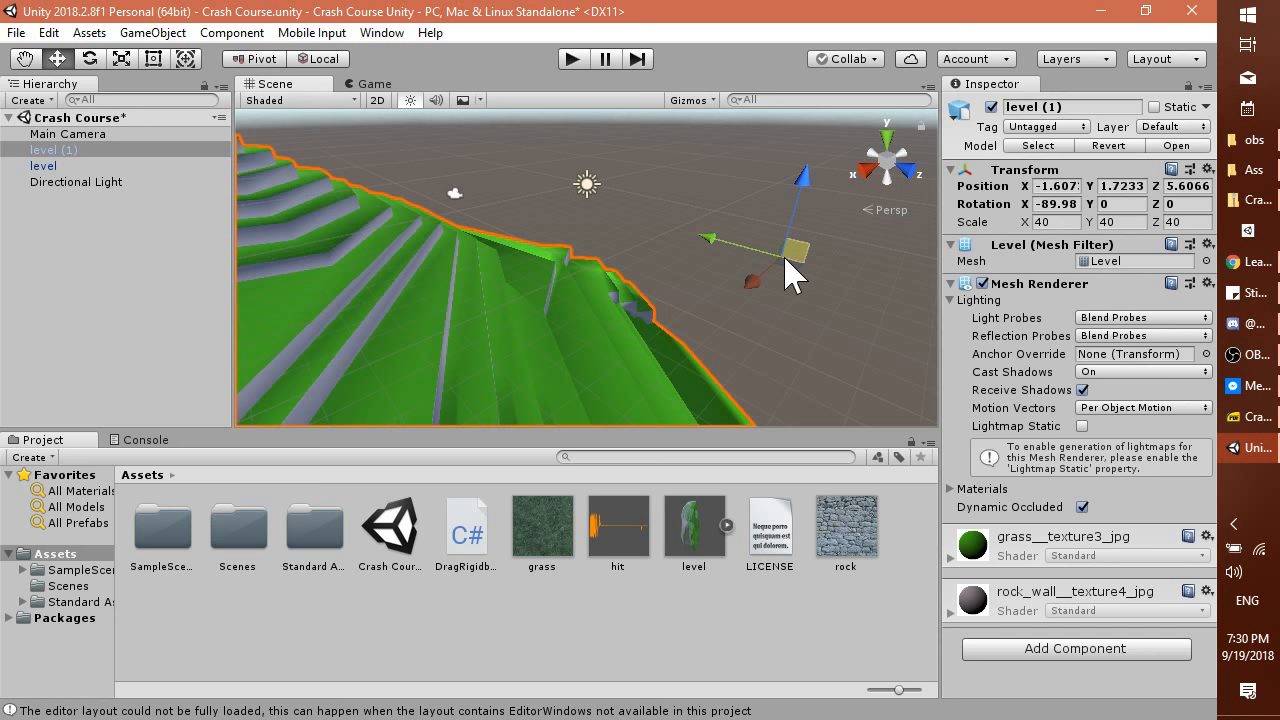
{"action": "key", "text": "Delete"}
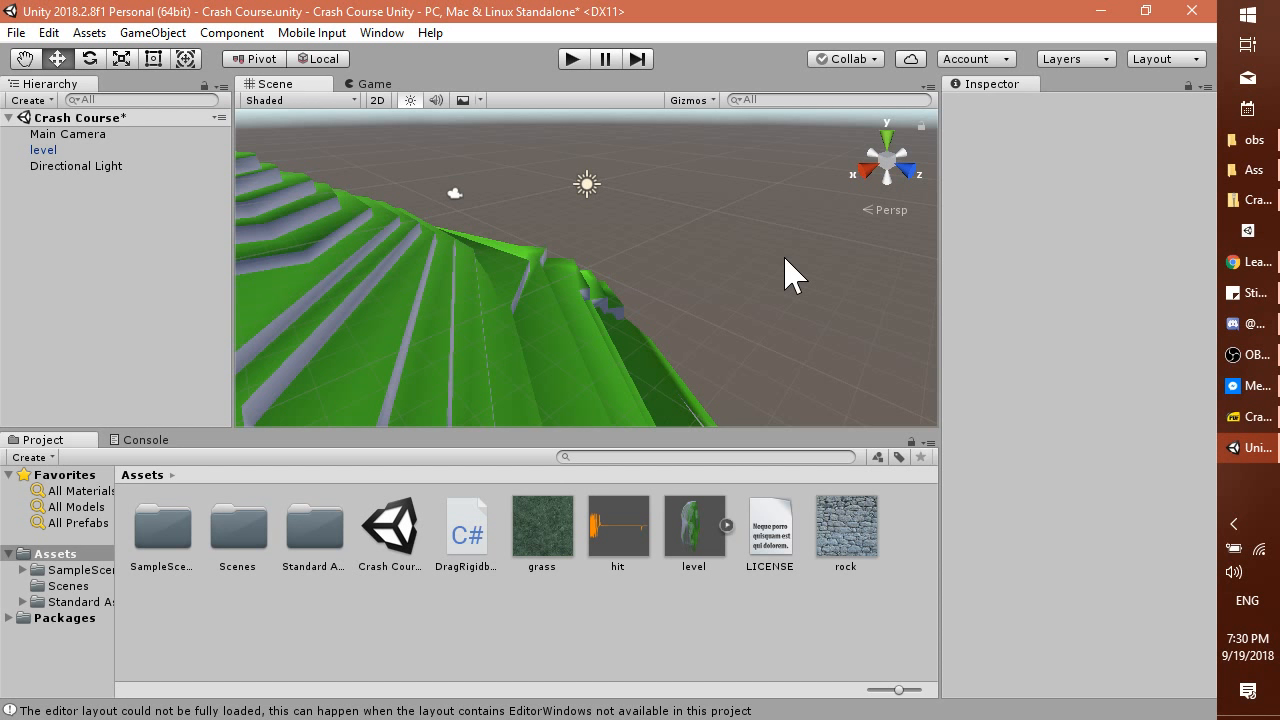
Review the PDF's mouse controls for navigating the scene pane, and try selecting the level, camera and Directional Light in Unity's scene.
{"action": "left_click", "coordinate": [1247, 428]}
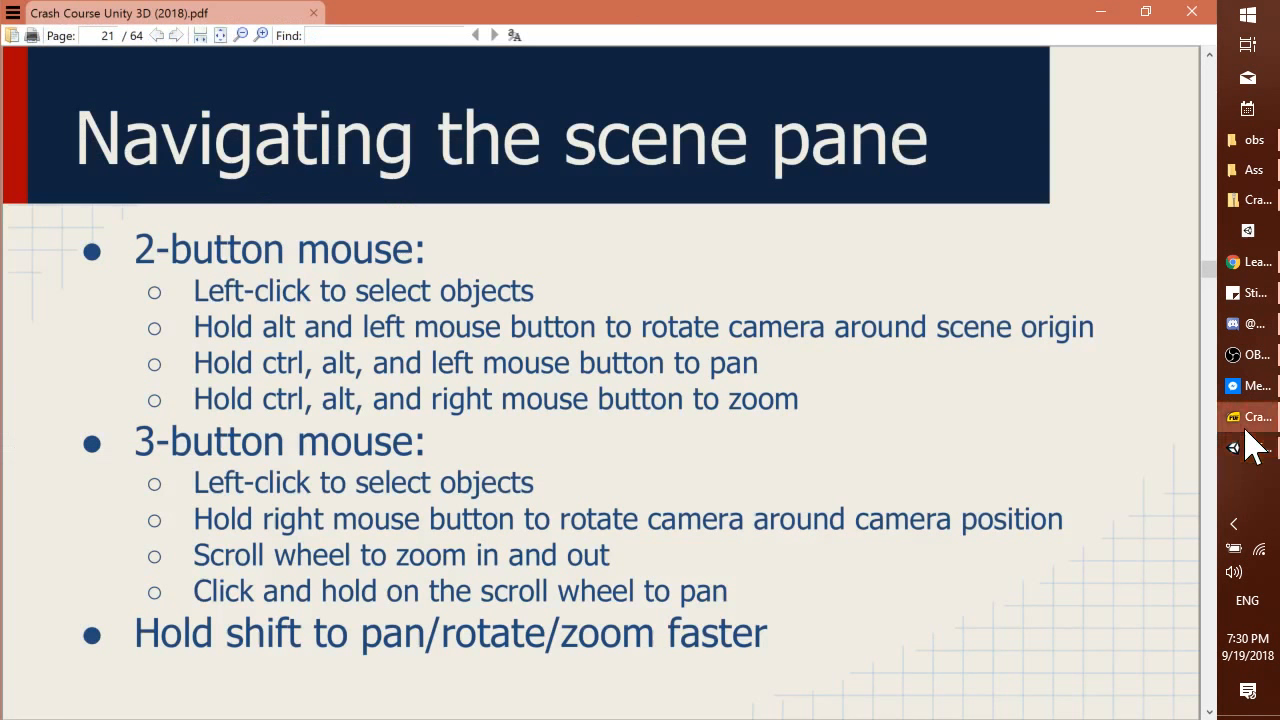
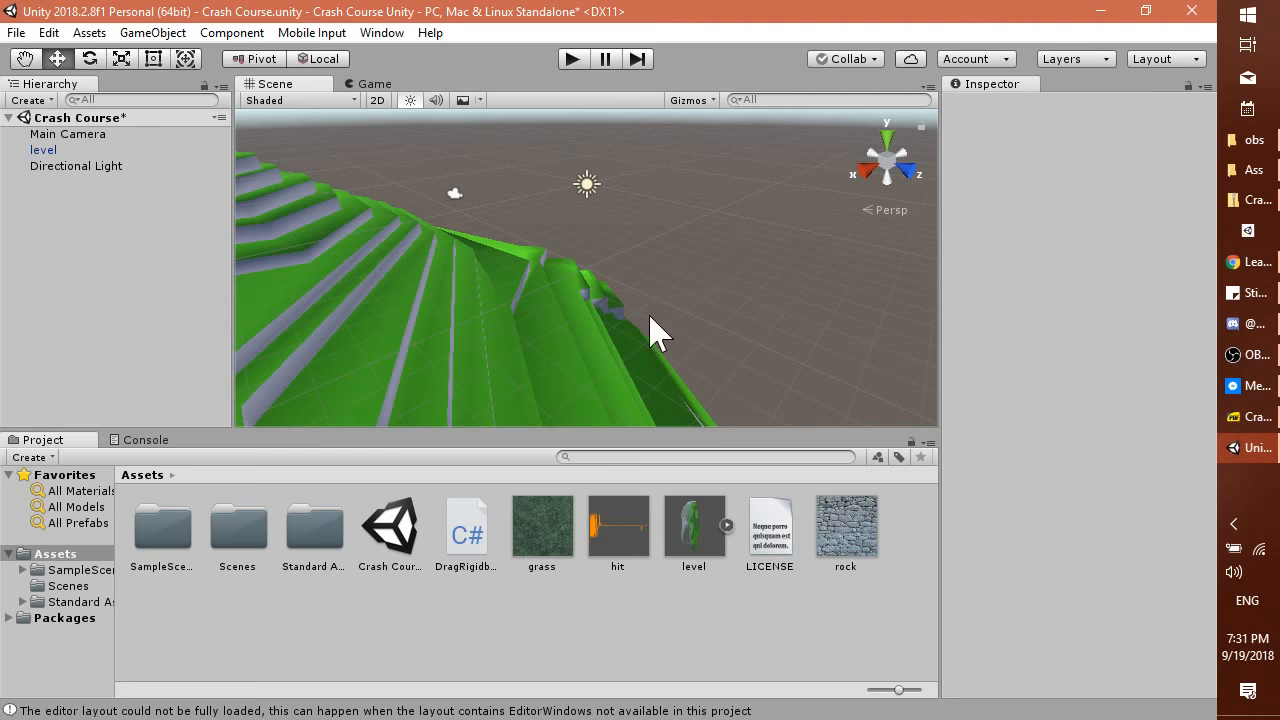
{"action": "left_click", "coordinate": [420, 318]}
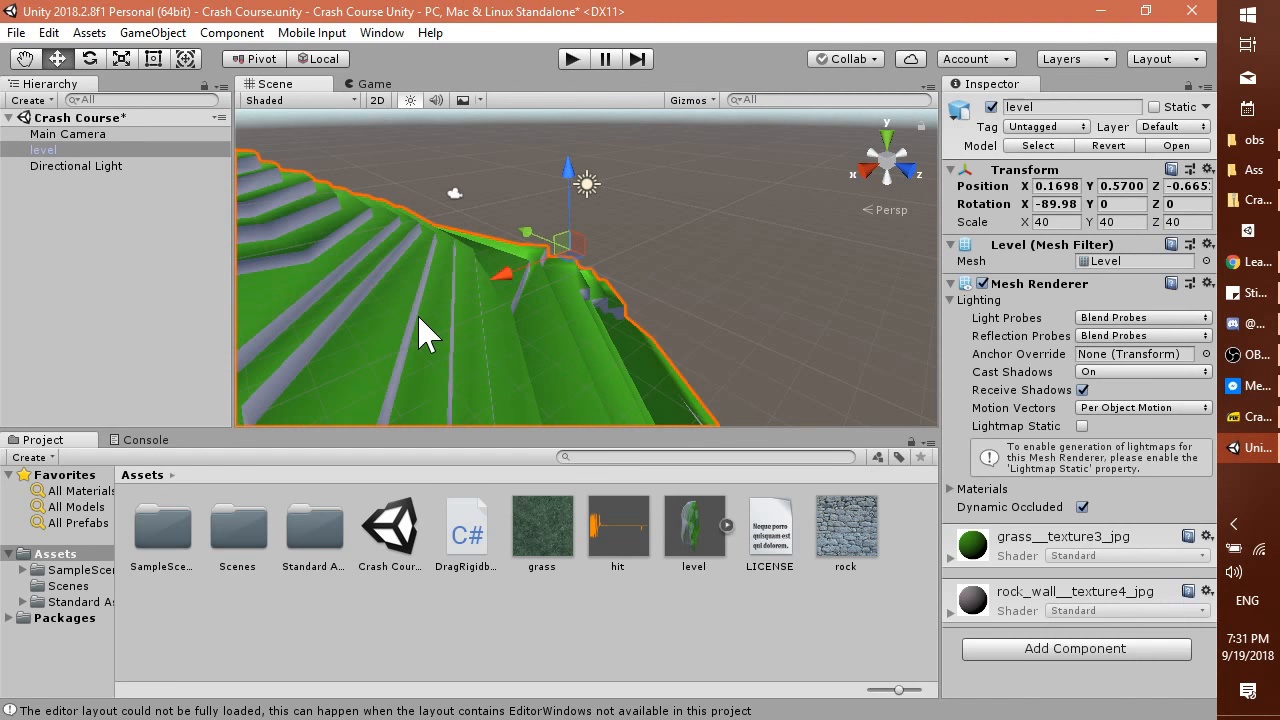
{"action": "left_click", "coordinate": [456, 195]}
{"action": "left_click", "coordinate": [582, 188]}
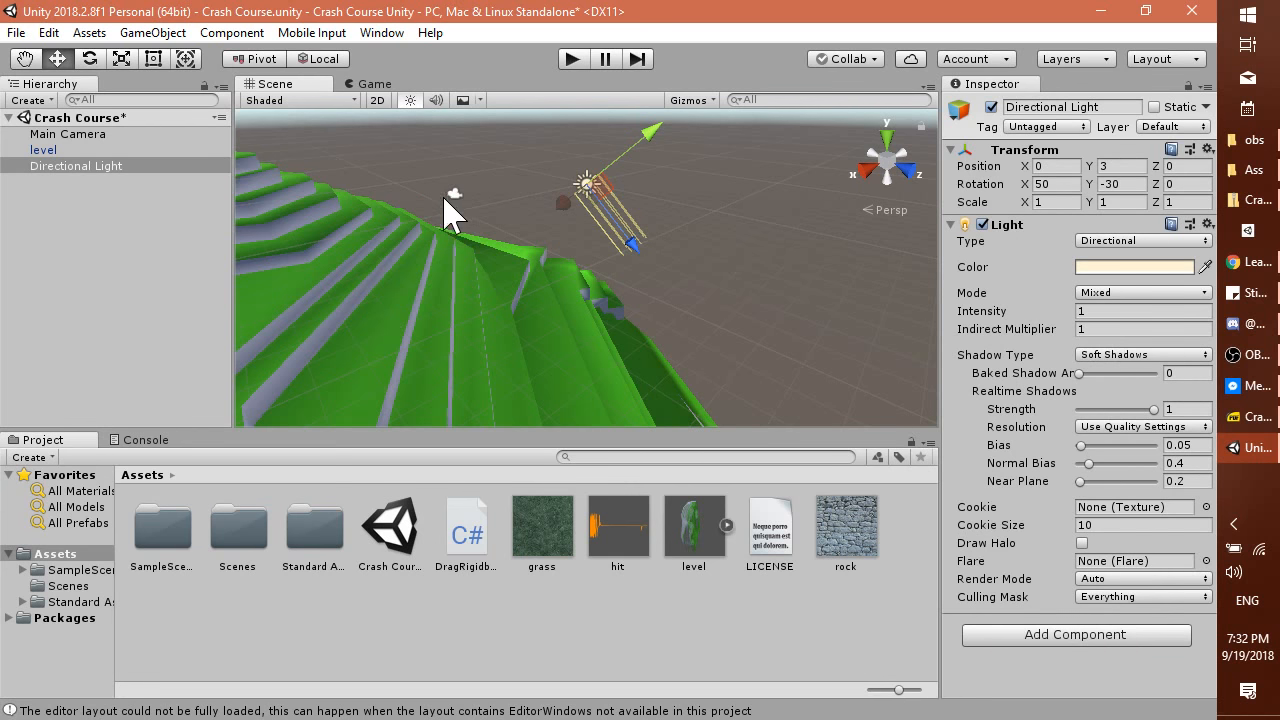
{"action": "left_click", "coordinate": [375, 330]}
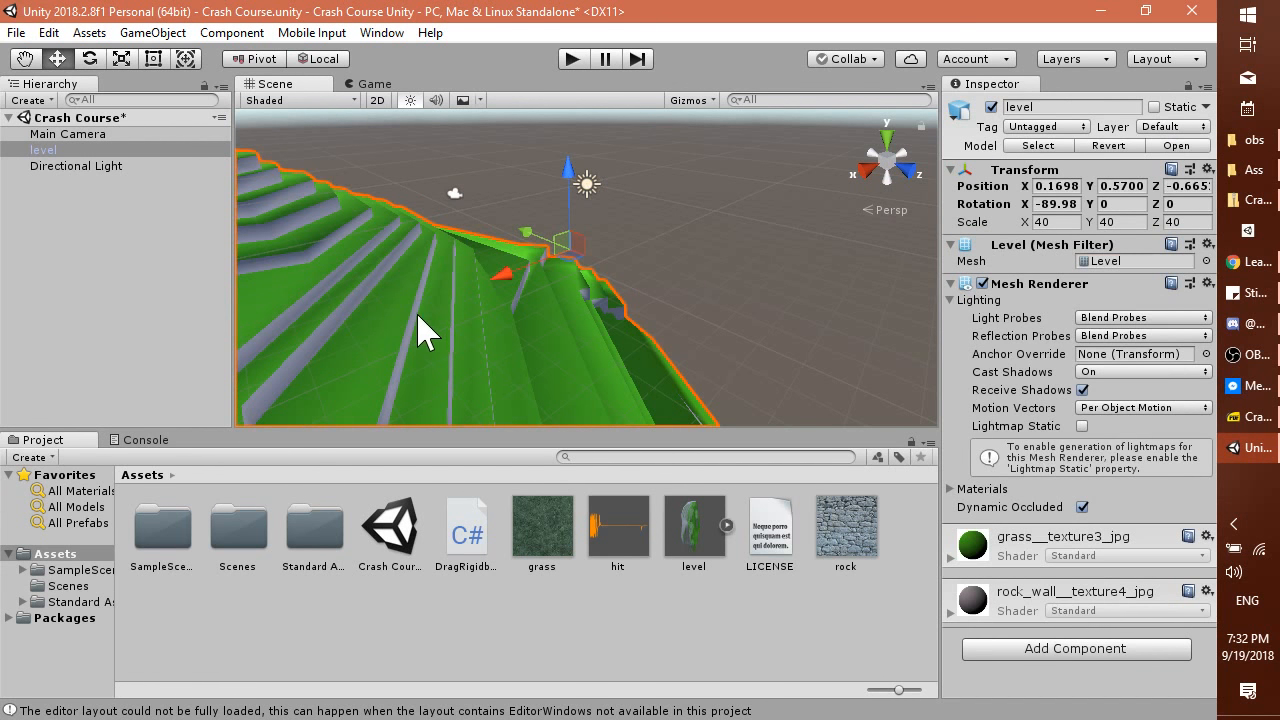
{"action": "left_click", "coordinate": [466, 202]}
{"action": "left_click", "coordinate": [589, 190]}
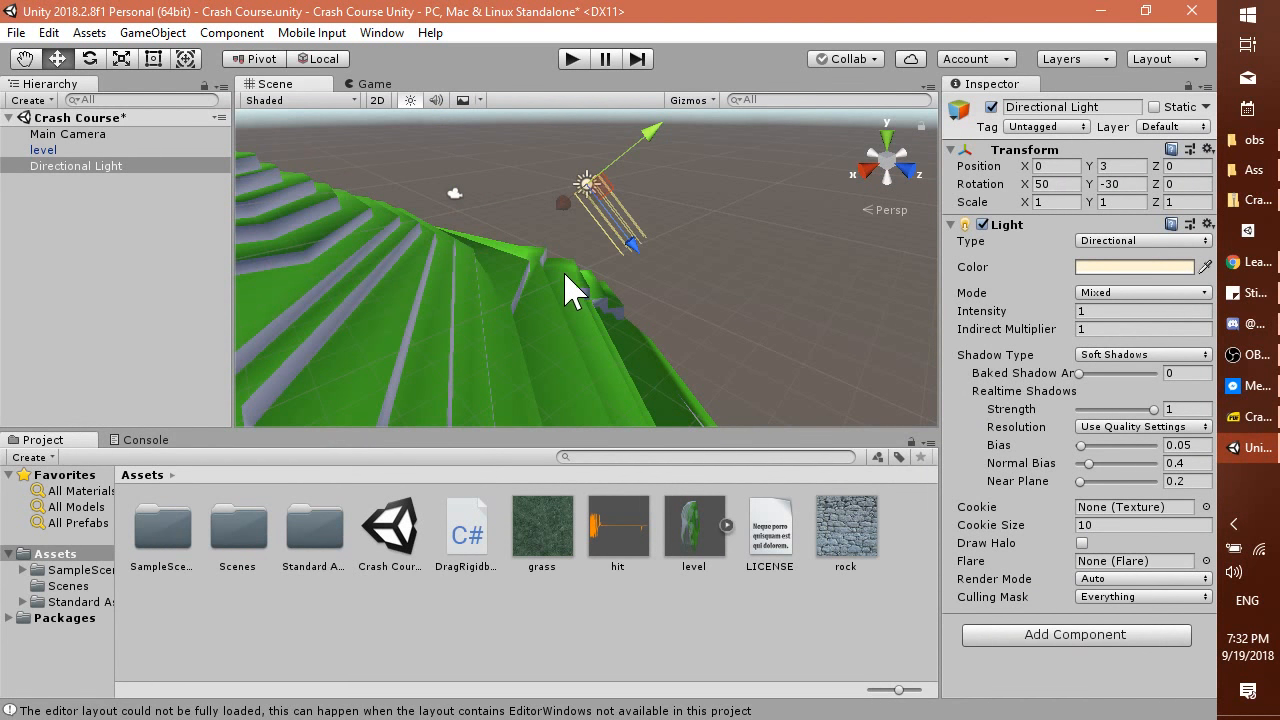
Pan, rotate and zoom the scene view to examine the level's terraced terrain.
{"action": "middle_click_drag", "start_coordinate": [565, 273], "coordinate": [615, 322]}
{"action": "right_click_drag", "start_coordinate": [648, 275], "coordinate": [71, 243]}
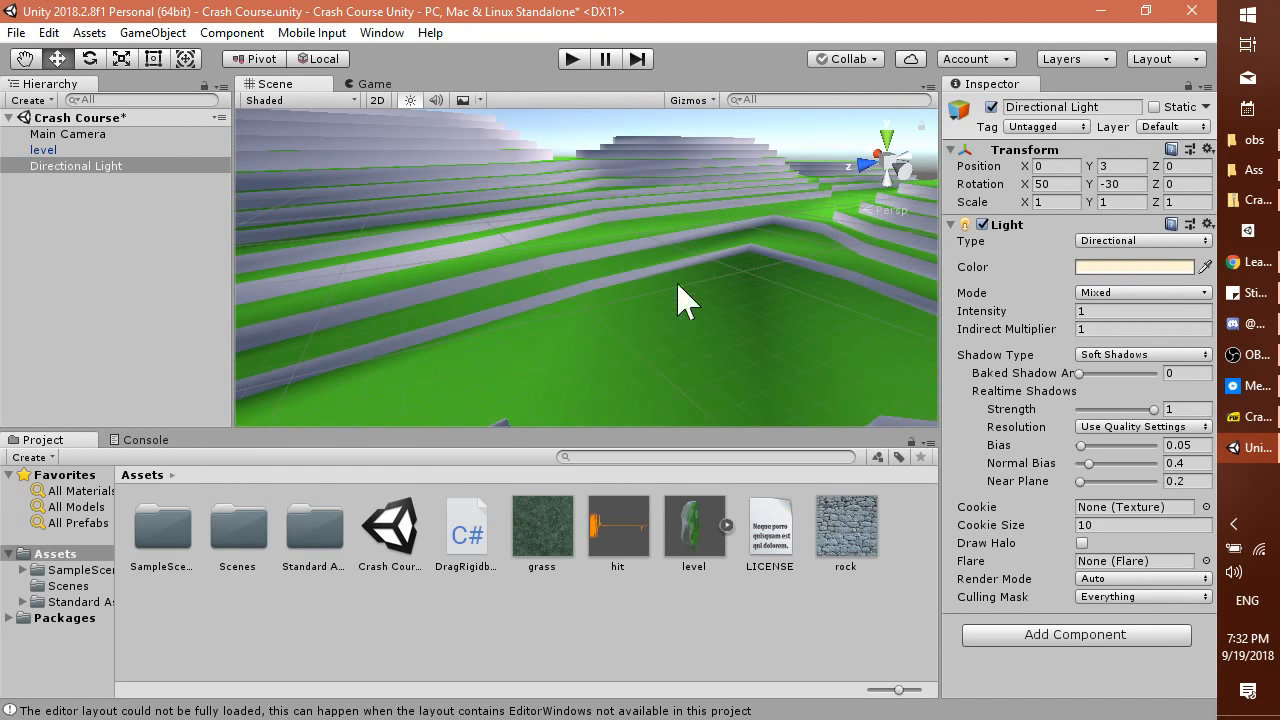
{"action": "scroll", "coordinate": [645, 285], "scroll_direction": "down", "scroll_amount": 3}
{"action": "scroll", "coordinate": [634, 370], "scroll_direction": "up", "scroll_amount": 2}
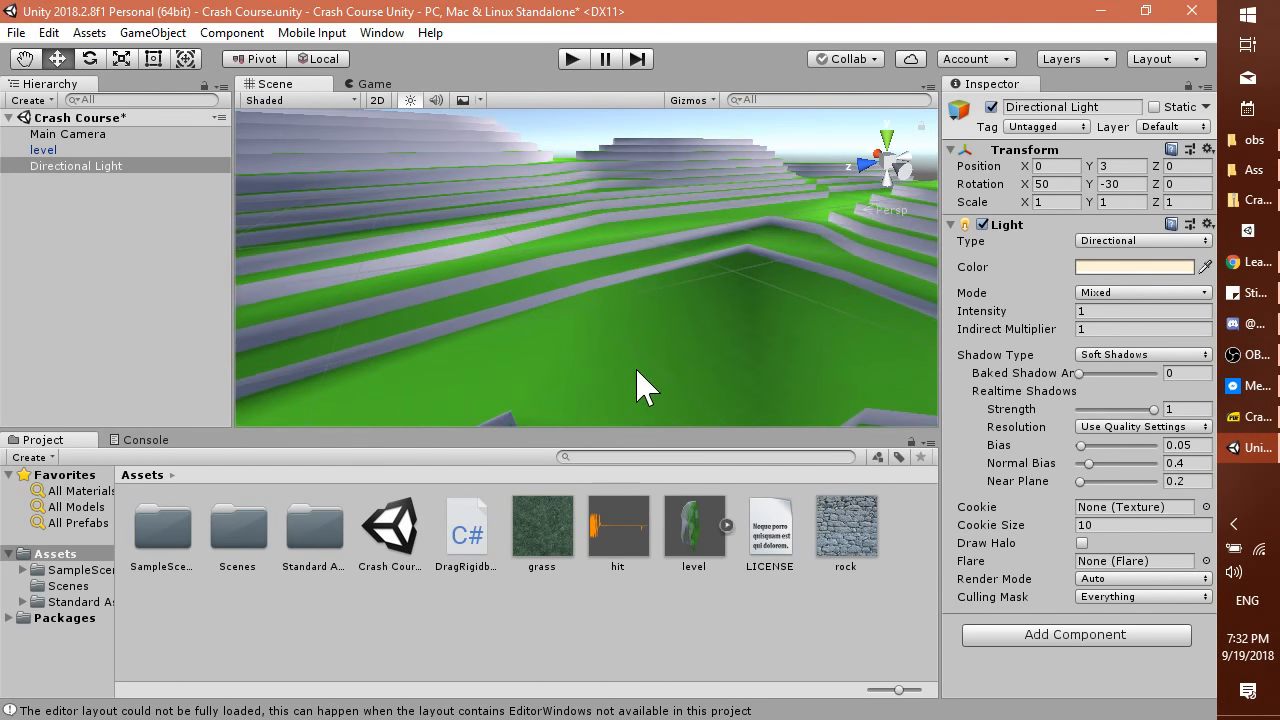
{"action": "scroll", "coordinate": [636, 370], "scroll_direction": "down", "scroll_amount": 3}
{"action": "scroll", "coordinate": [637, 371], "scroll_direction": "up", "scroll_amount": 4}
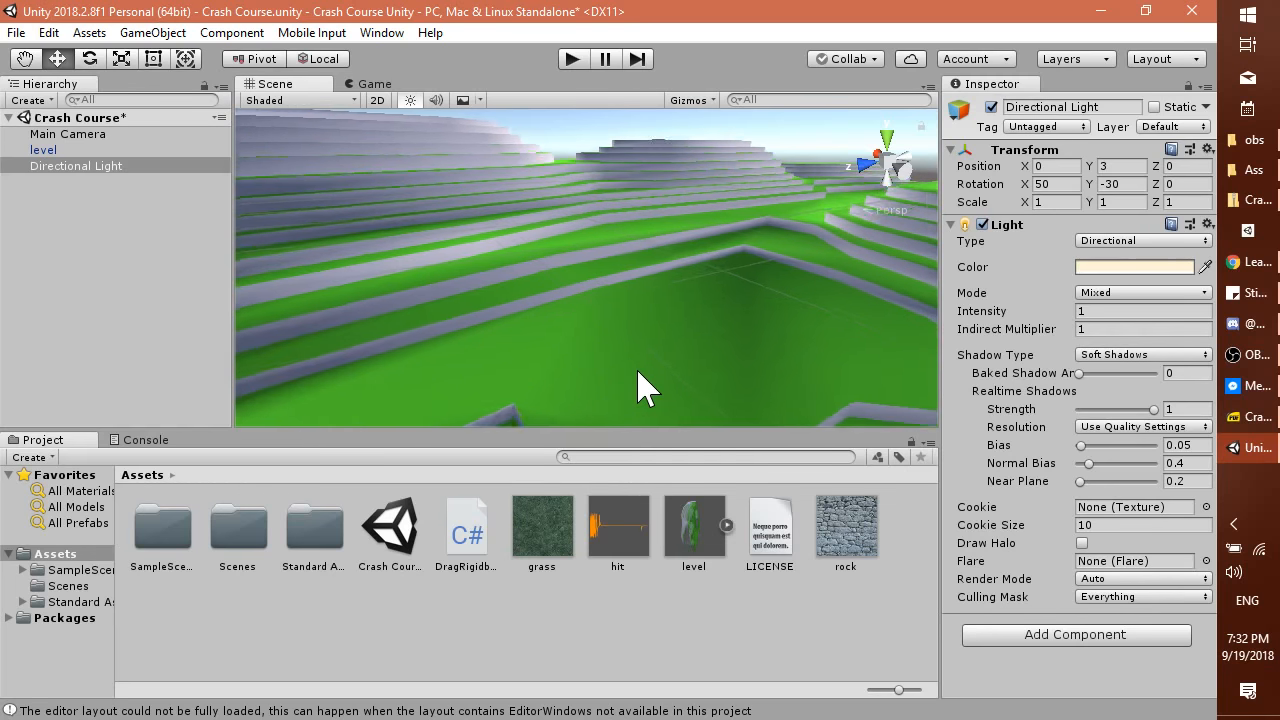
{"action": "scroll", "coordinate": [645, 388], "scroll_direction": "down", "scroll_amount": 2}
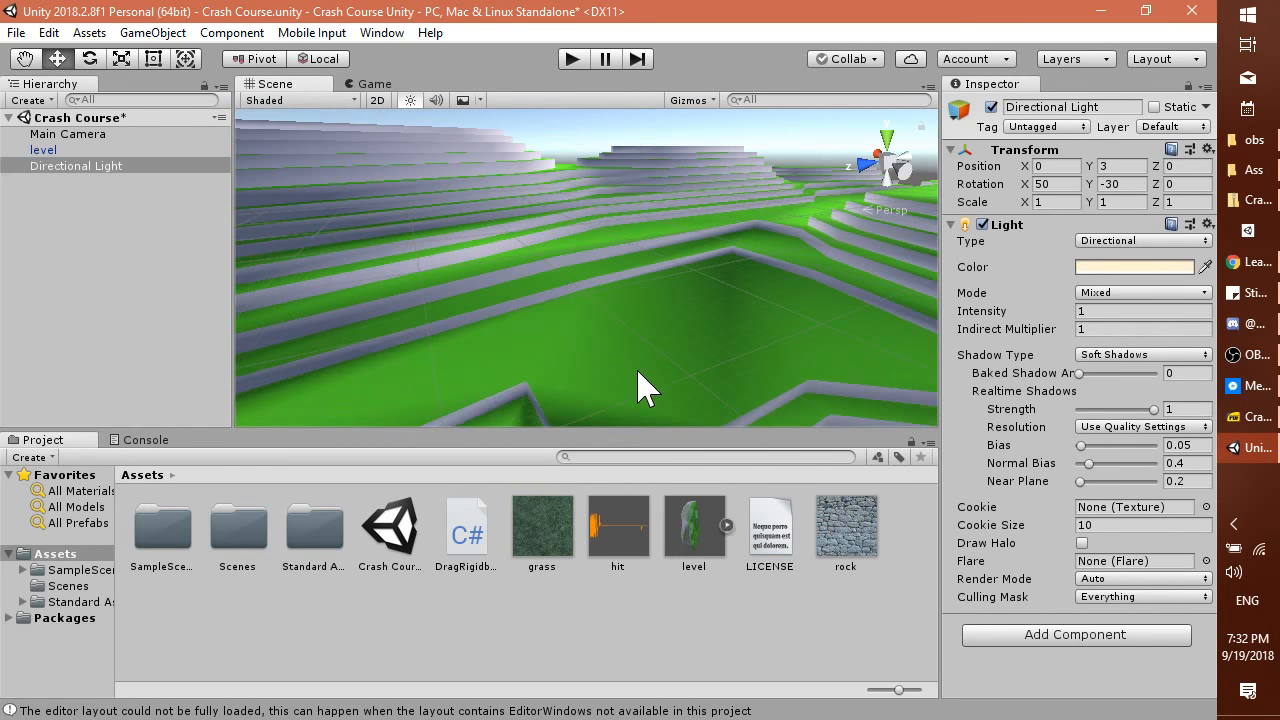
{"action": "scroll", "coordinate": [645, 388], "scroll_direction": "up", "scroll_amount": 3}
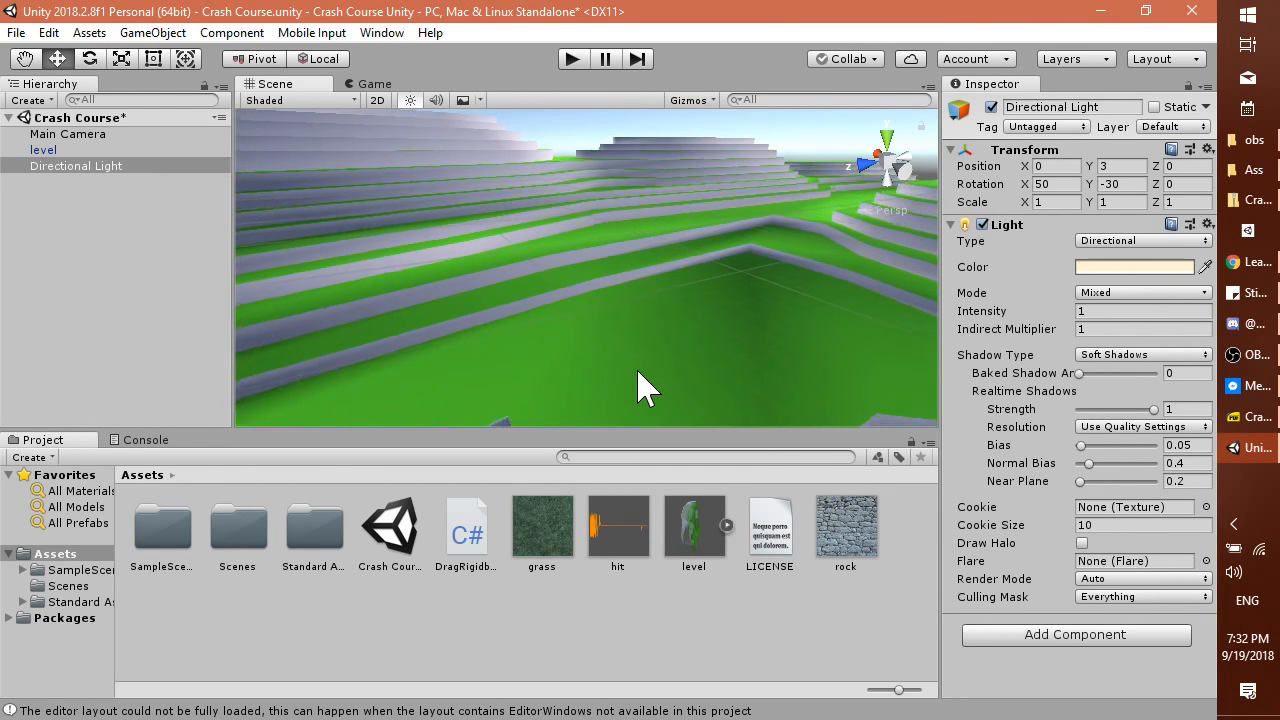
{"action": "middle_click_drag", "start_coordinate": [760, 294], "coordinate": [723, 366]}
{"action": "right_click_drag", "start_coordinate": [723, 366], "coordinate": [565, 345]}
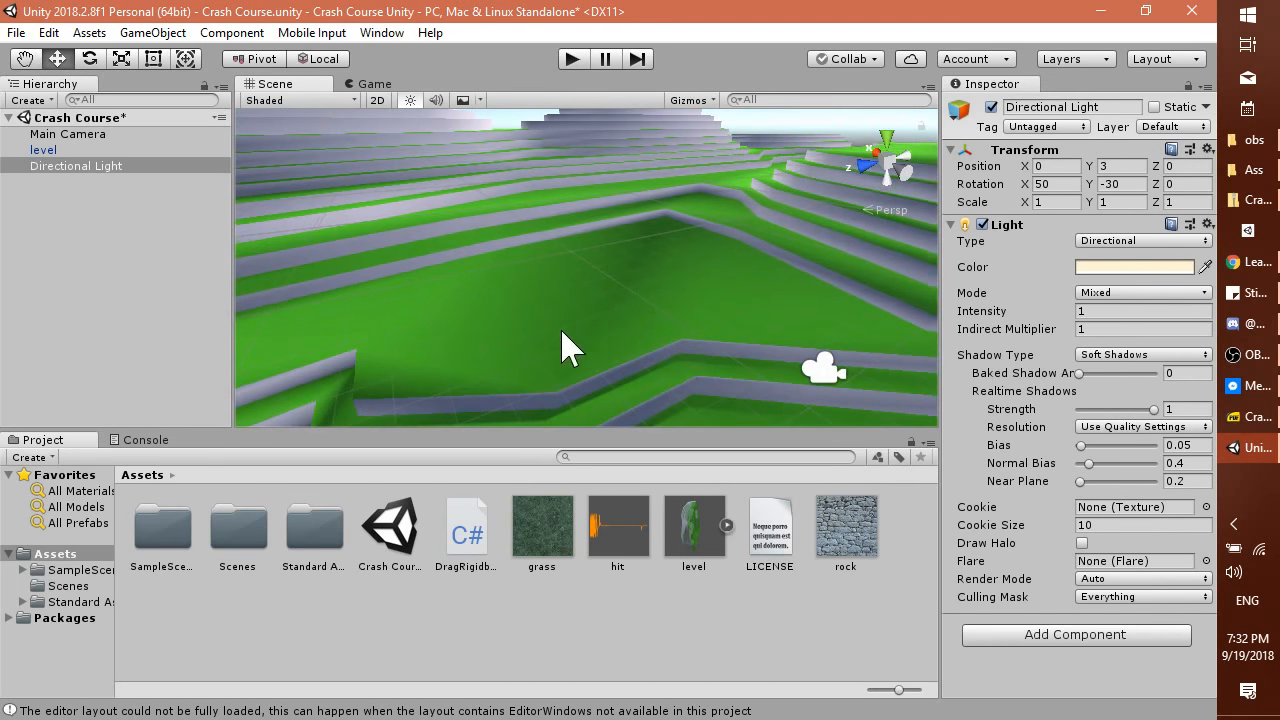
Recheck the PDF's scene navigation page, and select the level in Unity's scene.
{"action": "key", "text": "alt+Tab"}
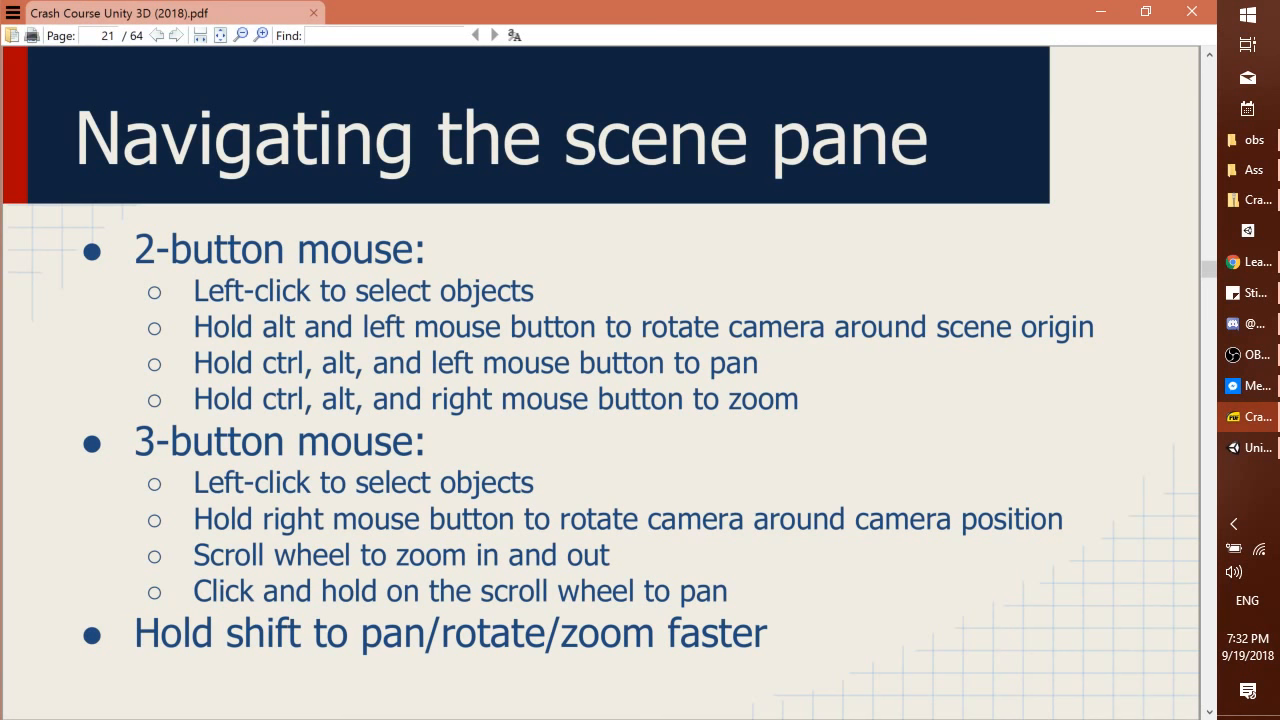
{"action": "key", "text": "alt+Tab"}
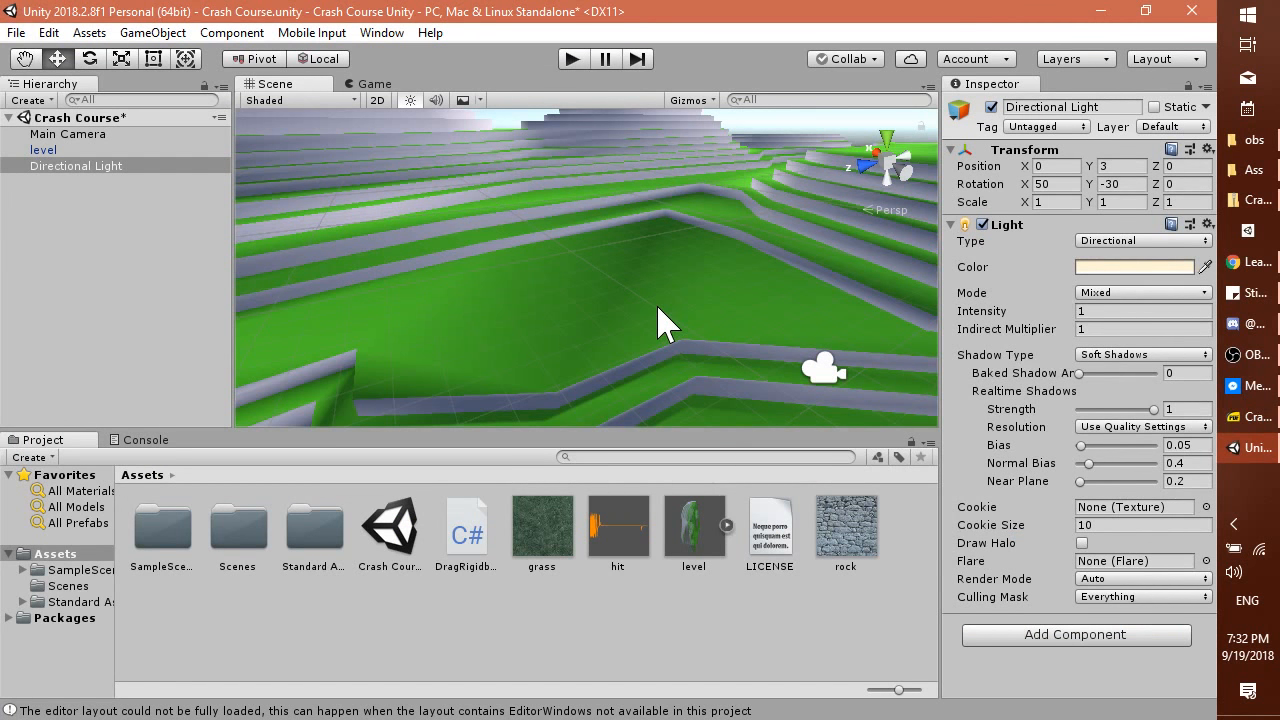
{"action": "left_click_drag", "start_coordinate": [660, 320], "coordinate": [551, 243]}
{"action": "left_click", "coordinate": [551, 243]}
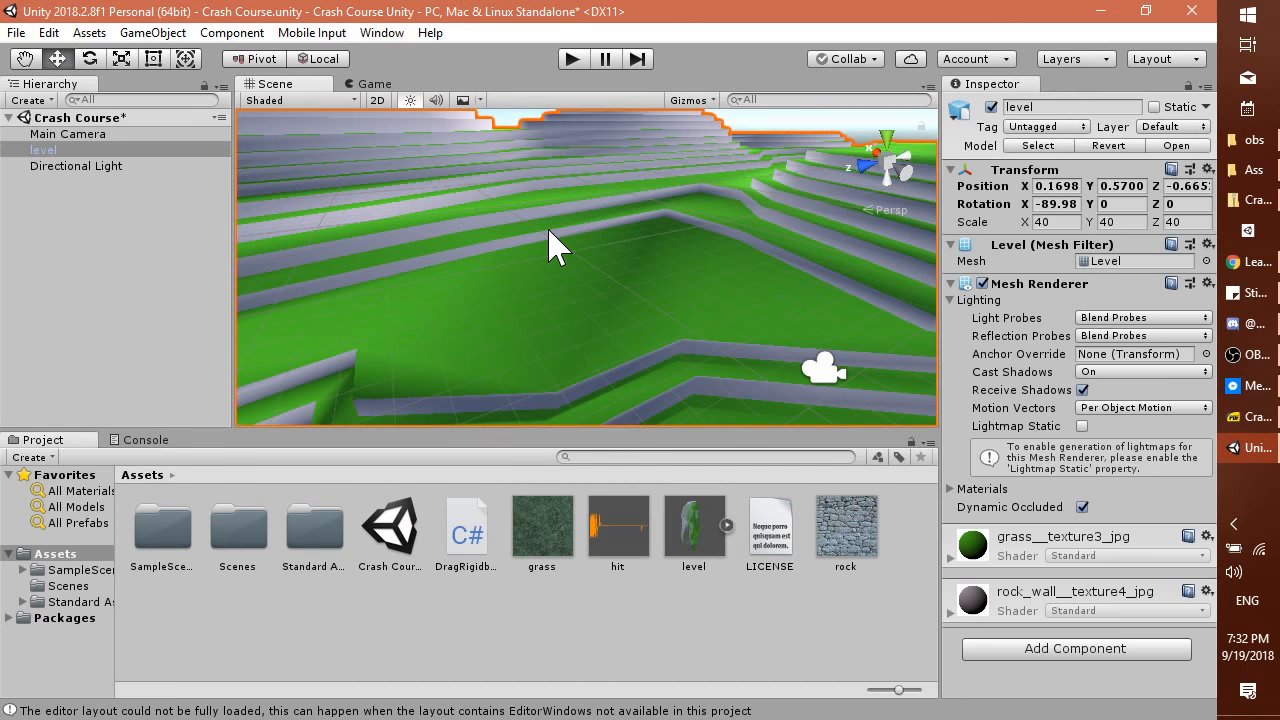
Zoom the scene view in and out over the selected level to compare near and far views.
{"action": "key", "text": "alt"}
{"action": "scroll", "coordinate": [792, 381], "scroll_direction": "down", "scroll_amount": 4}
{"action": "scroll", "coordinate": [792, 381], "scroll_direction": "up", "scroll_amount": 4}
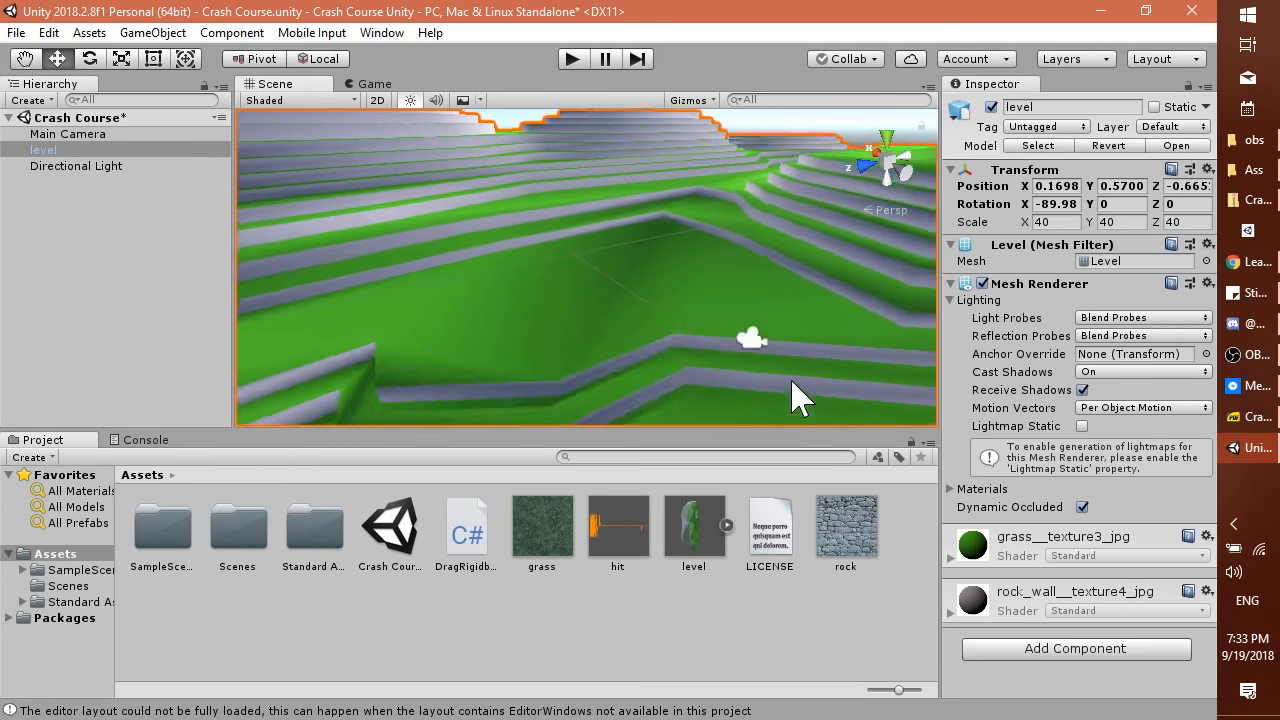
{"action": "scroll", "coordinate": [792, 381], "scroll_direction": "down", "scroll_amount": 4}
{"action": "scroll", "coordinate": [792, 381], "scroll_direction": "up", "scroll_amount": 4}
{"action": "scroll", "coordinate": [792, 381], "scroll_direction": "down", "scroll_amount": 2}
{"action": "scroll", "coordinate": [792, 381], "scroll_direction": "up", "scroll_amount": 5}
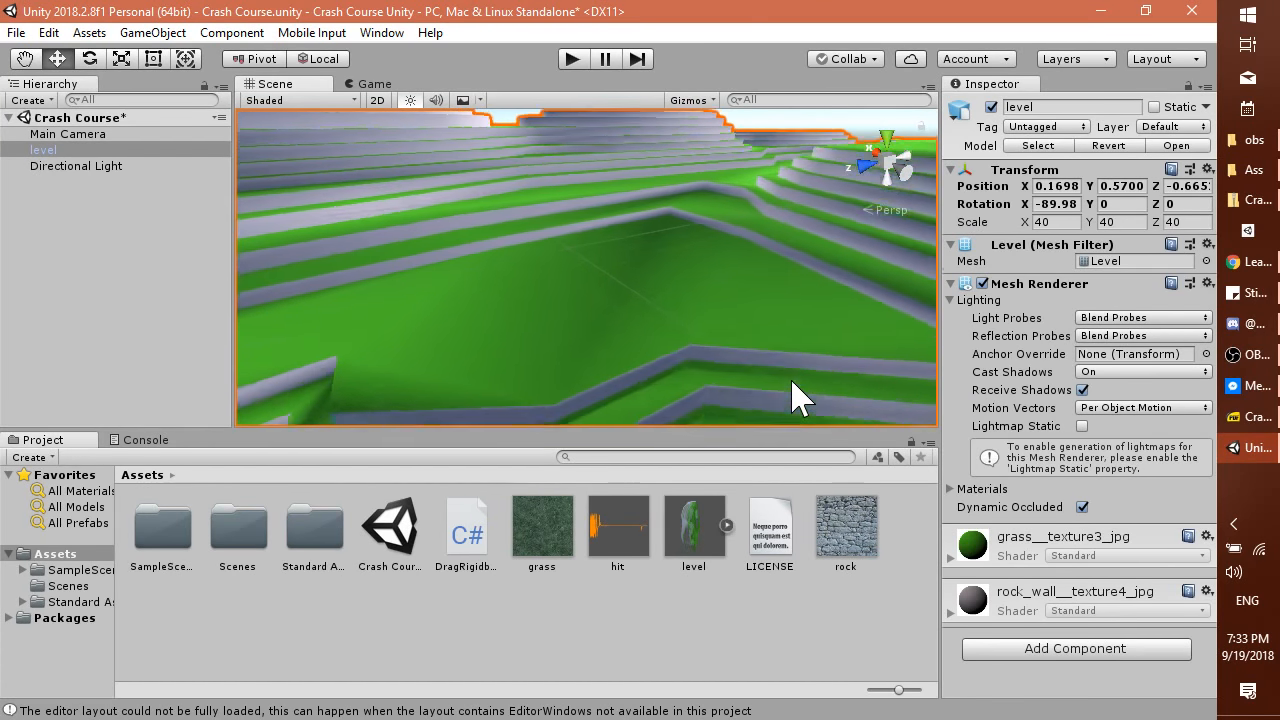
{"action": "scroll", "coordinate": [792, 381], "scroll_direction": "down", "scroll_amount": 4}
{"action": "scroll", "coordinate": [792, 381], "scroll_direction": "up", "scroll_amount": 3}
{"action": "scroll", "coordinate": [792, 381], "scroll_direction": "down", "scroll_amount": 2}
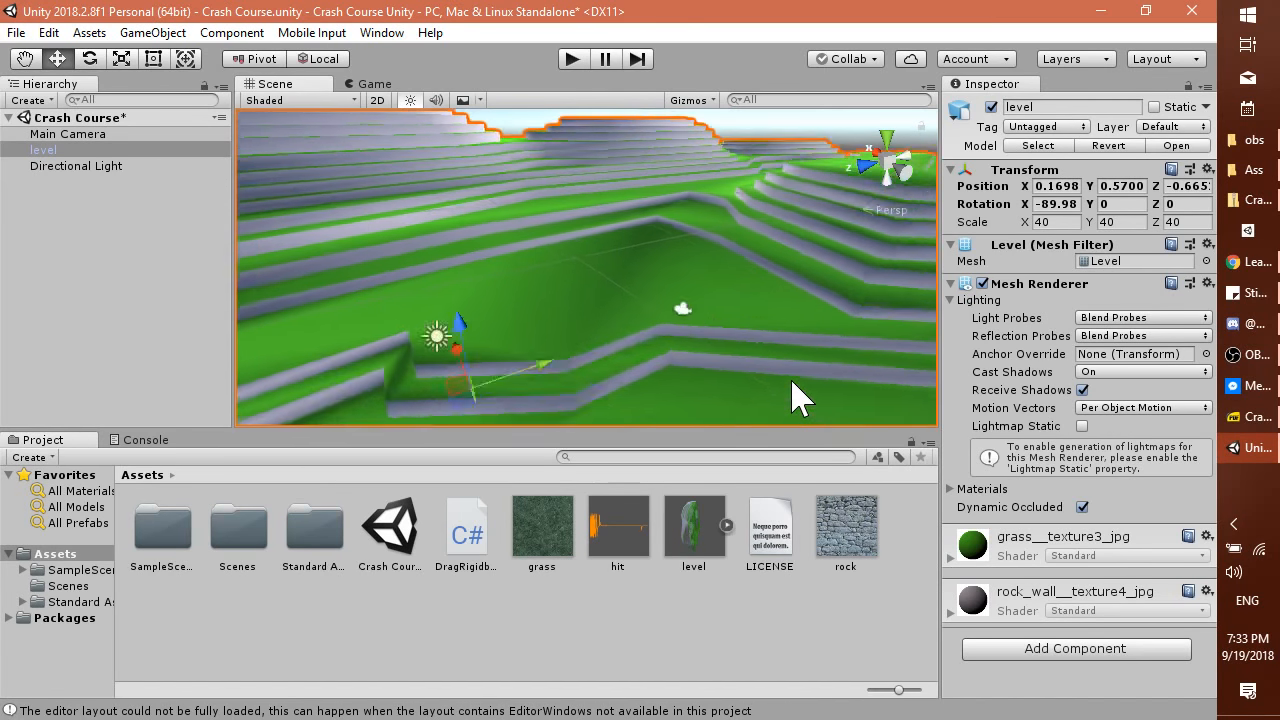
{"action": "scroll", "coordinate": [792, 381], "scroll_direction": "up", "scroll_amount": 4}
{"action": "right_click_drag", "start_coordinate": [792, 380], "coordinate": [791, 392]}
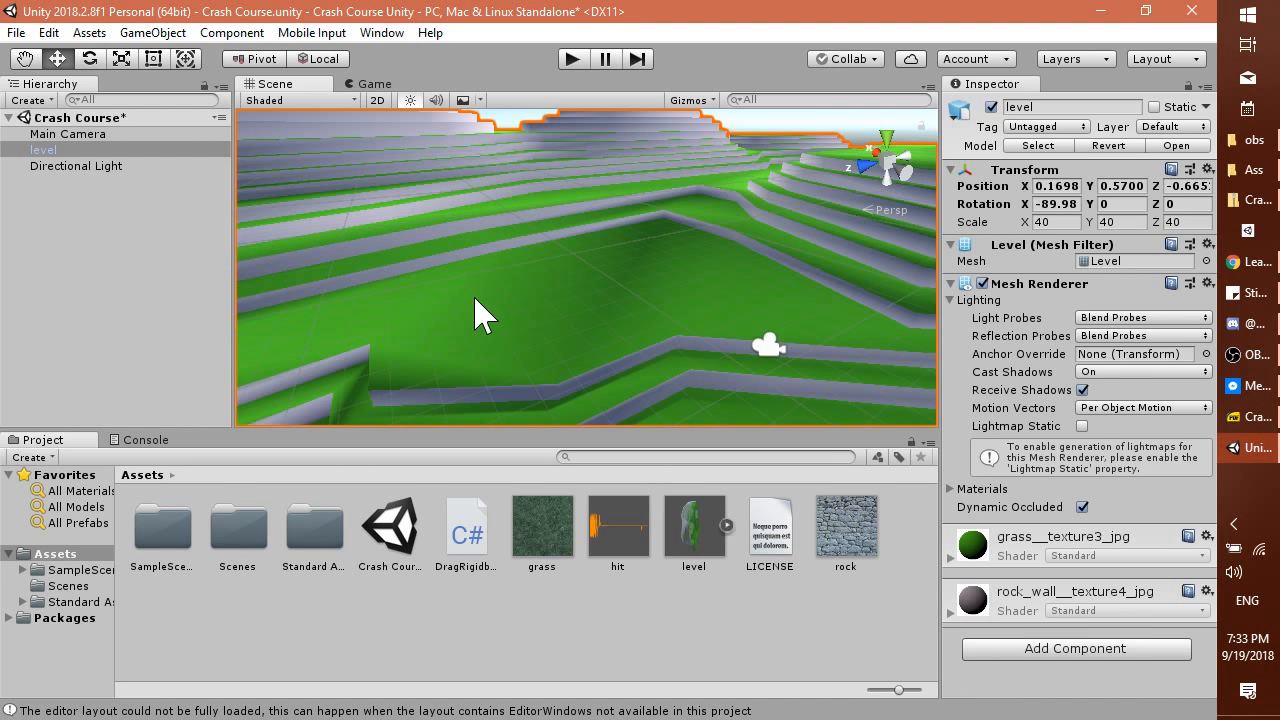
Advance the PDF to the page on Rotation Lock, Axis Snap and Camera Toggle, and return to Unity.
{"action": "key", "text": "alt+Tab"}
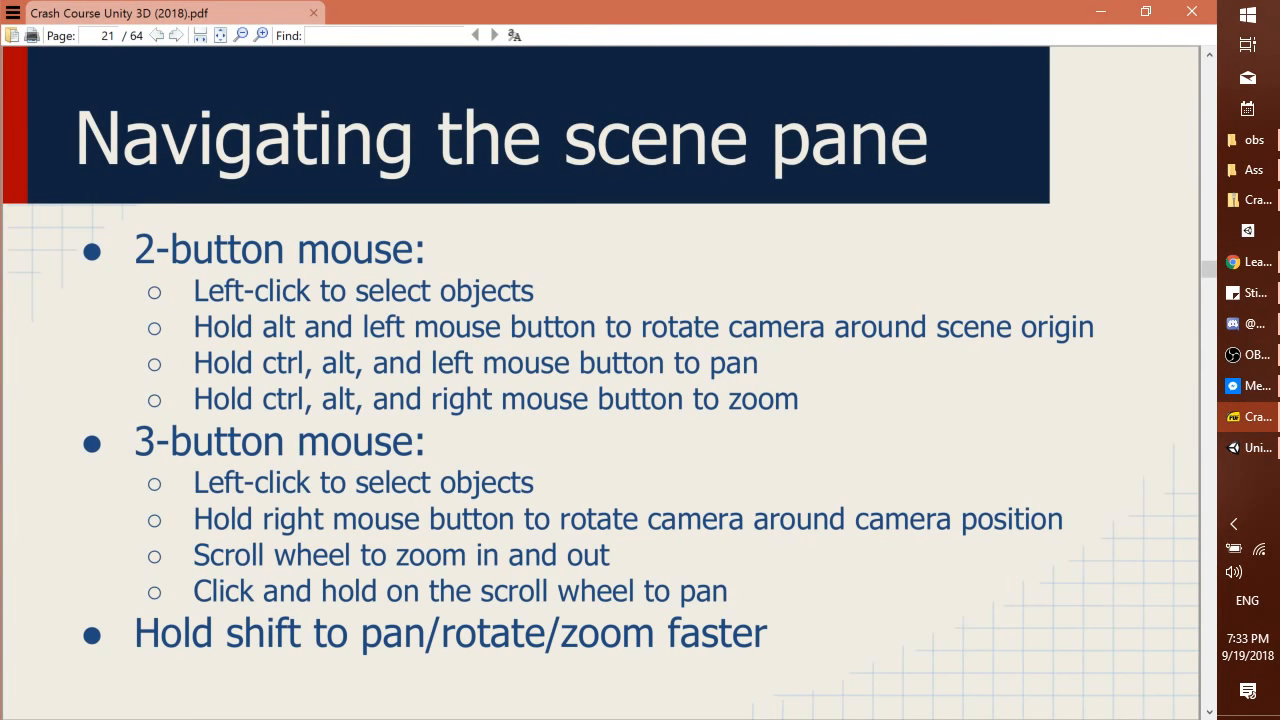
{"action": "key", "text": "Right"}
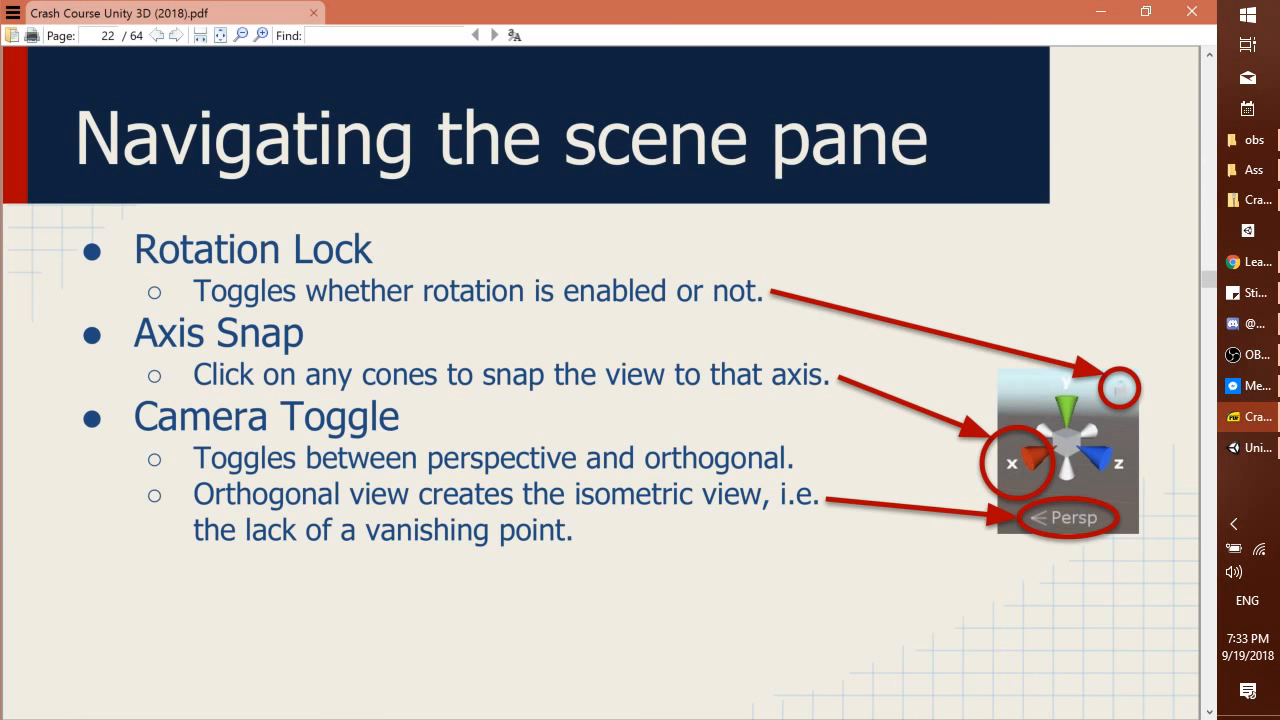
{"action": "key", "text": "alt+Tab"}
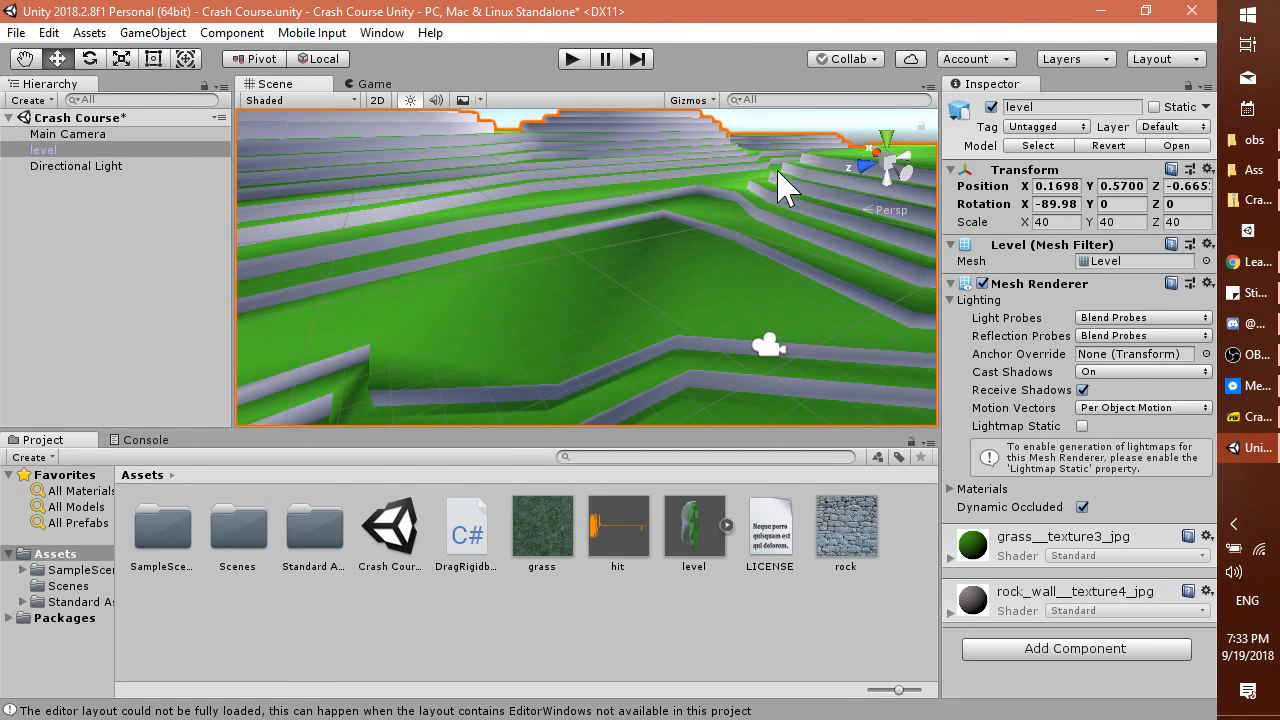
Orbit the scene view around the level, and snap it to the front, back and side axis views.
{"action": "key", "text": "alt"}
{"action": "left_click_drag", "start_coordinate": [716, 251], "coordinate": [140, 260], "text": "alt"}
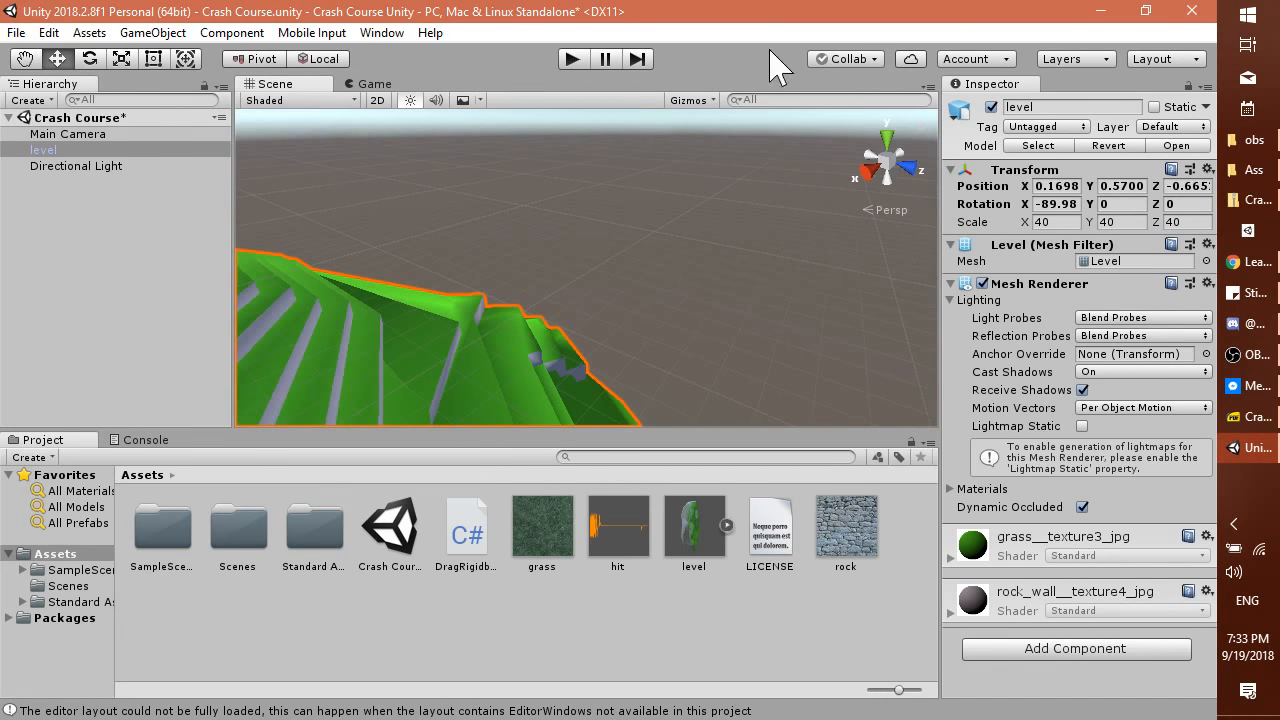
{"action": "left_click", "coordinate": [888, 165]}
{"action": "left_click", "coordinate": [888, 165]}
{"action": "left_click", "coordinate": [868, 180]}
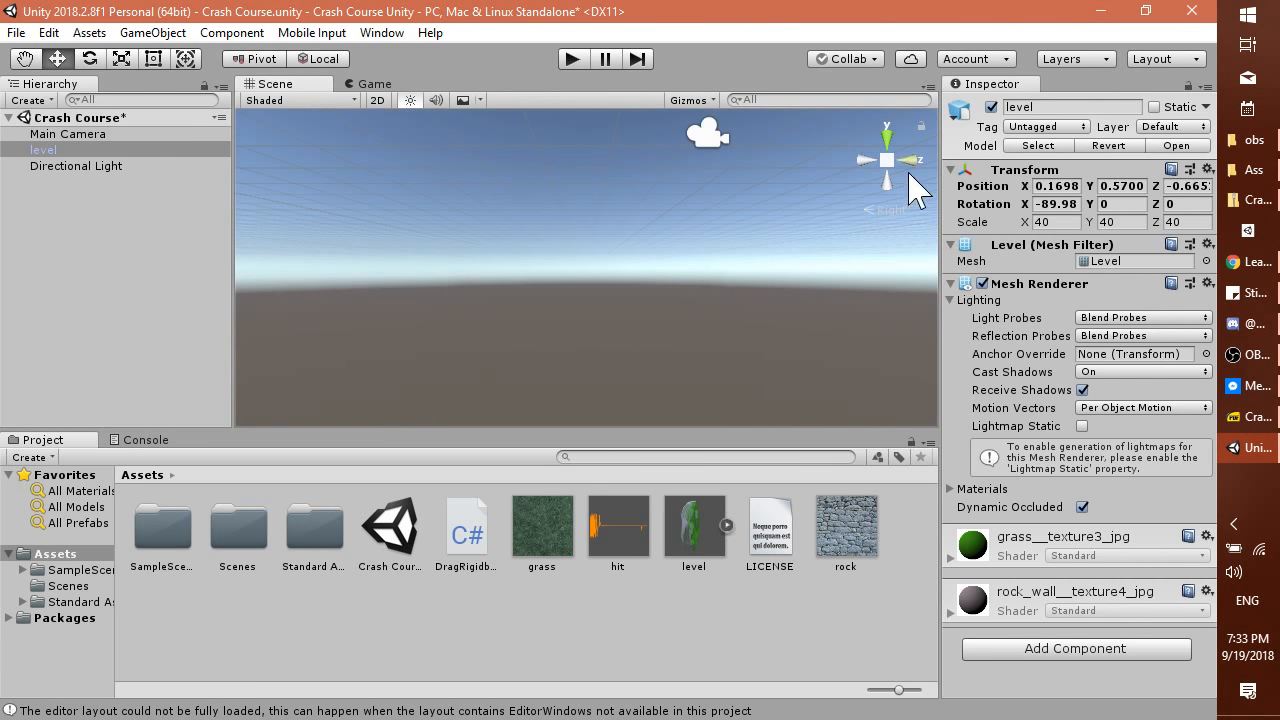
{"action": "left_click", "coordinate": [912, 163]}
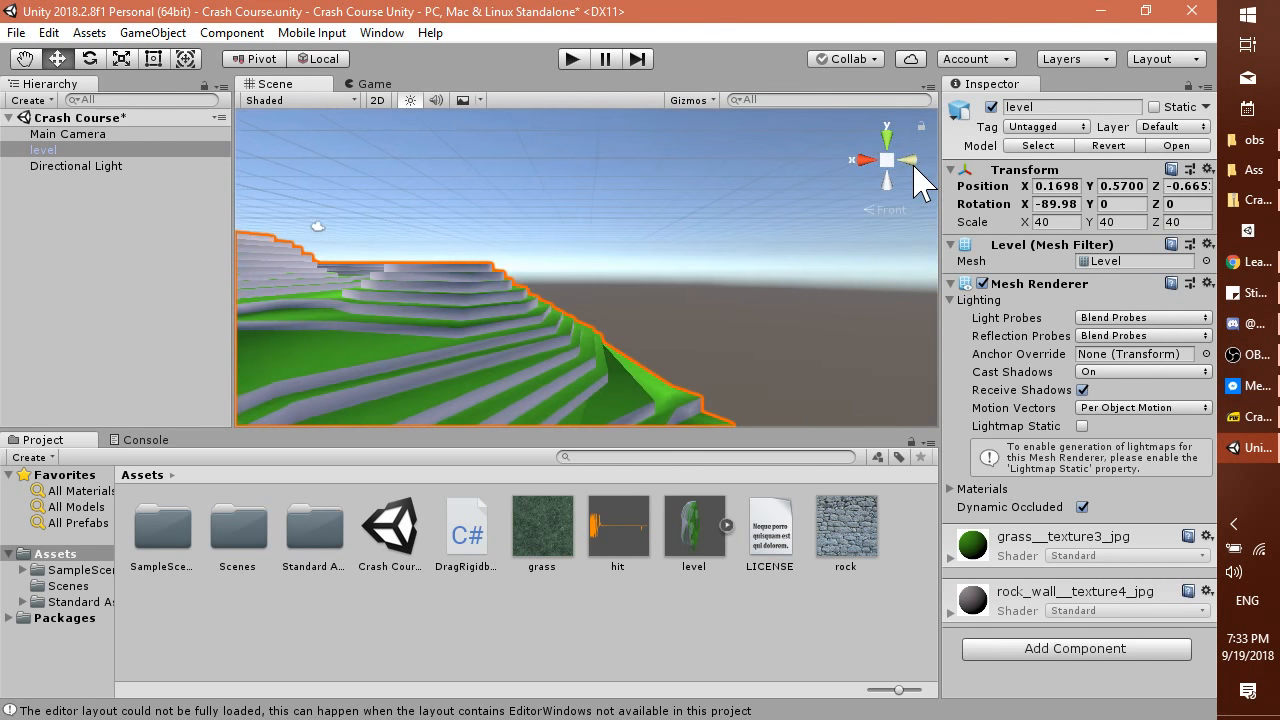
{"action": "left_click", "coordinate": [914, 160]}
{"action": "left_click", "coordinate": [914, 160]}
{"action": "left_click", "coordinate": [914, 160]}
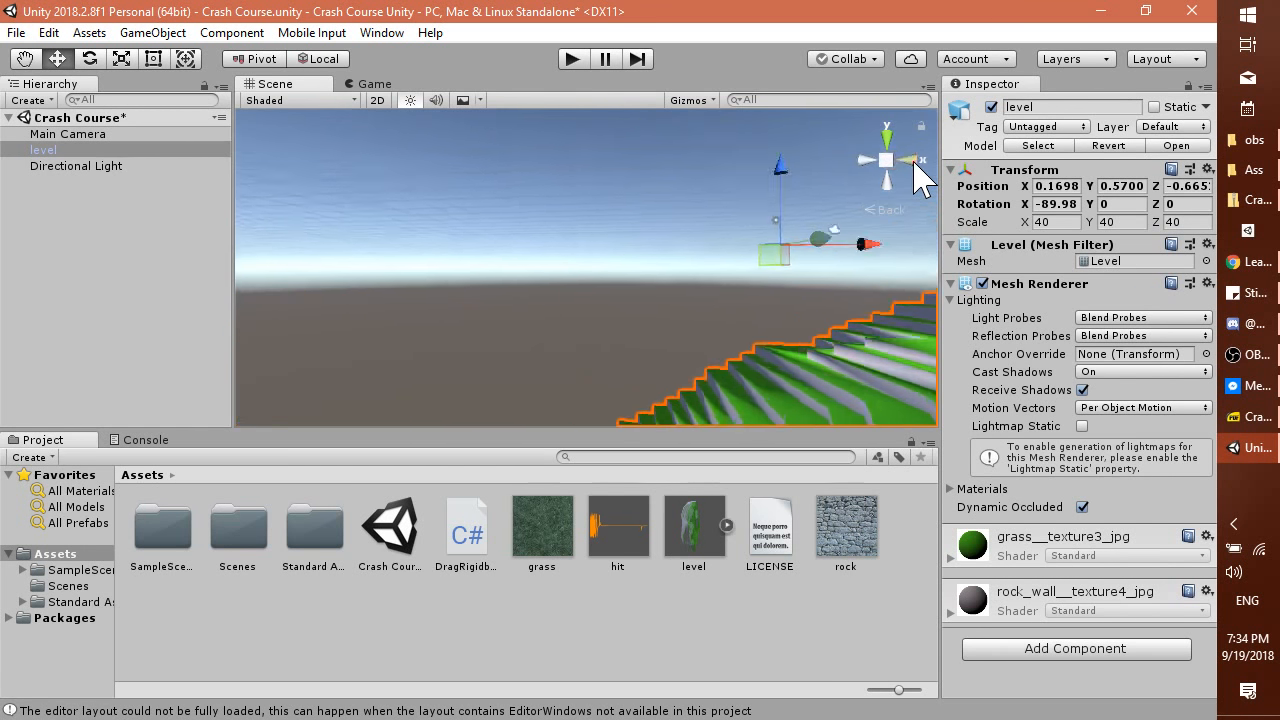
{"action": "left_click", "coordinate": [914, 160]}
{"action": "left_click", "coordinate": [914, 162]}
{"action": "left_click", "coordinate": [914, 162]}
{"action": "left_click", "coordinate": [914, 162]}
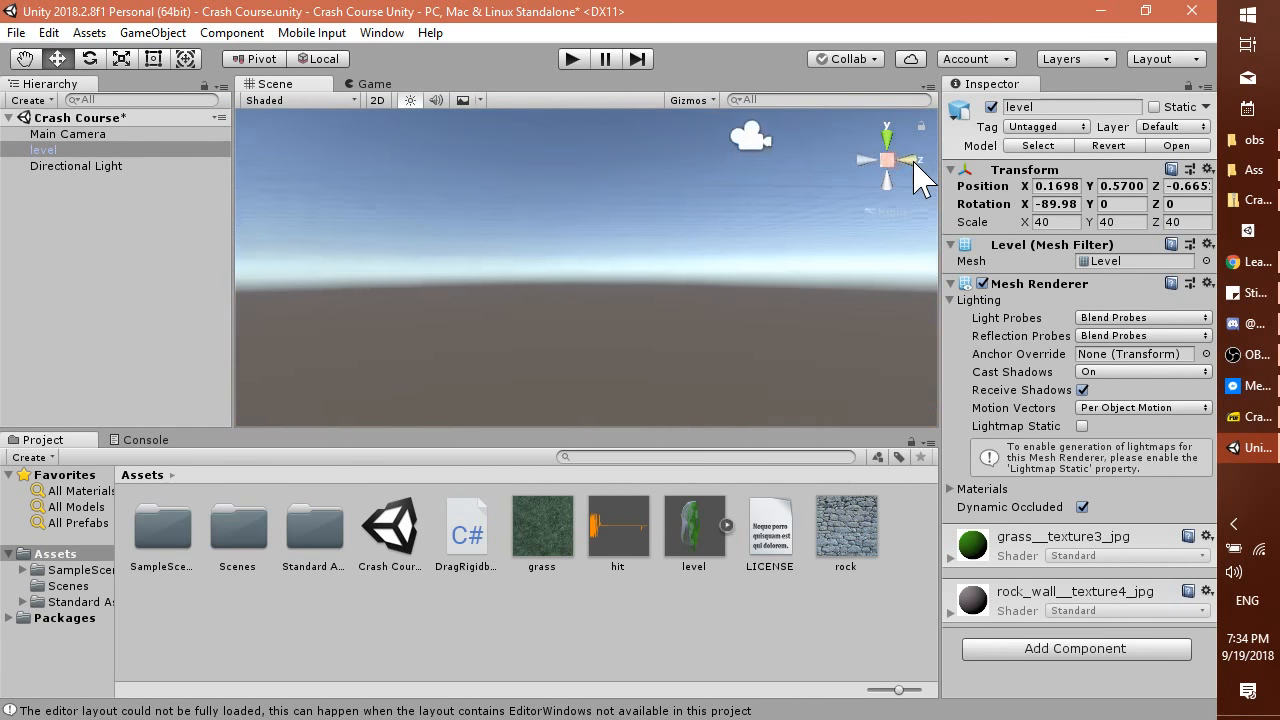
{"action": "left_click", "coordinate": [914, 162]}
{"action": "left_click", "coordinate": [914, 162]}
Snap the scene view to the top and bottom views, and orbit back to an angled perspective of the level.
{"action": "left_click", "coordinate": [887, 140]}
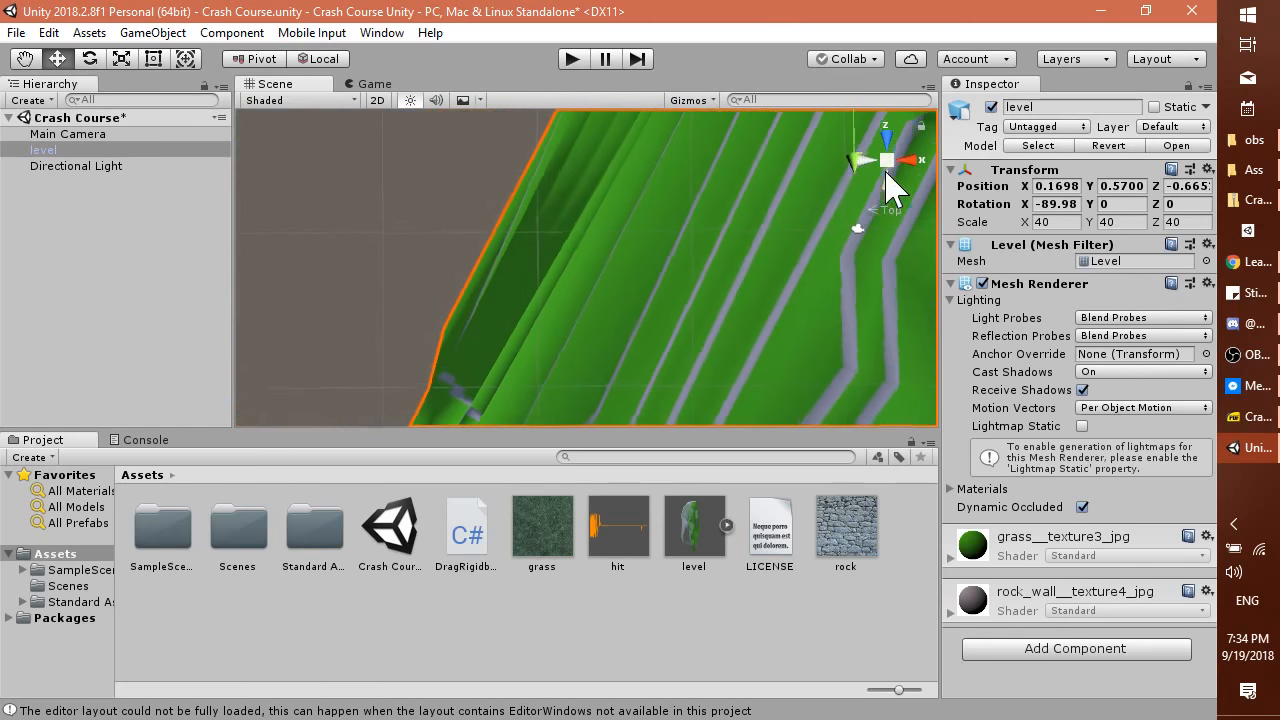
{"action": "left_click", "coordinate": [886, 184]}
{"action": "left_click", "coordinate": [889, 187]}
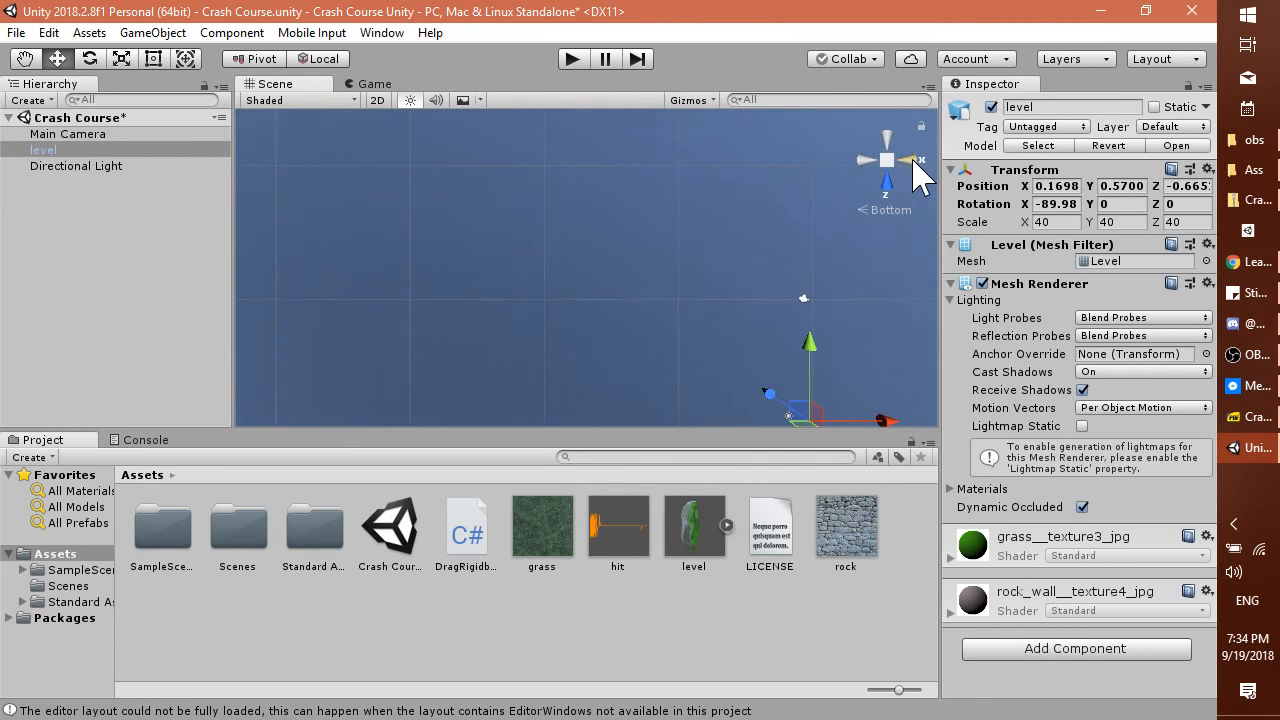
{"action": "left_click", "coordinate": [912, 161]}
{"action": "left_click", "coordinate": [886, 144]}
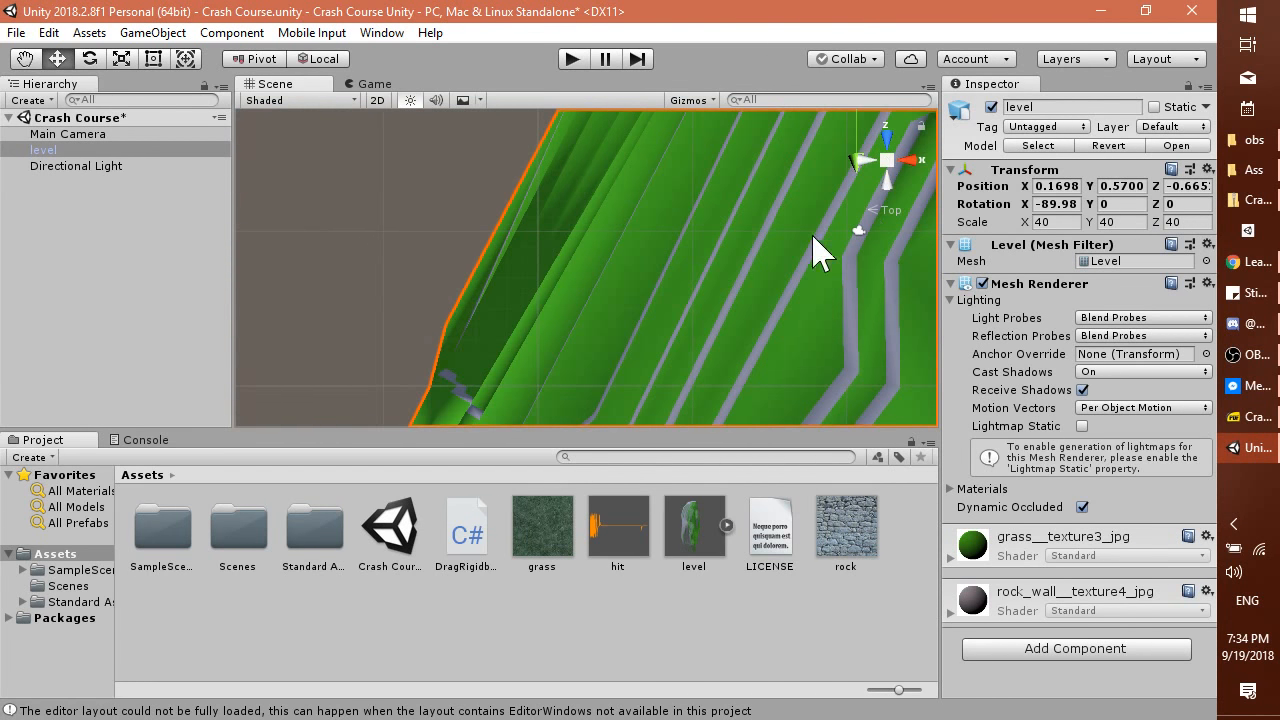
{"action": "left_click_drag", "start_coordinate": [815, 253], "coordinate": [110, 645], "text": "alt"}
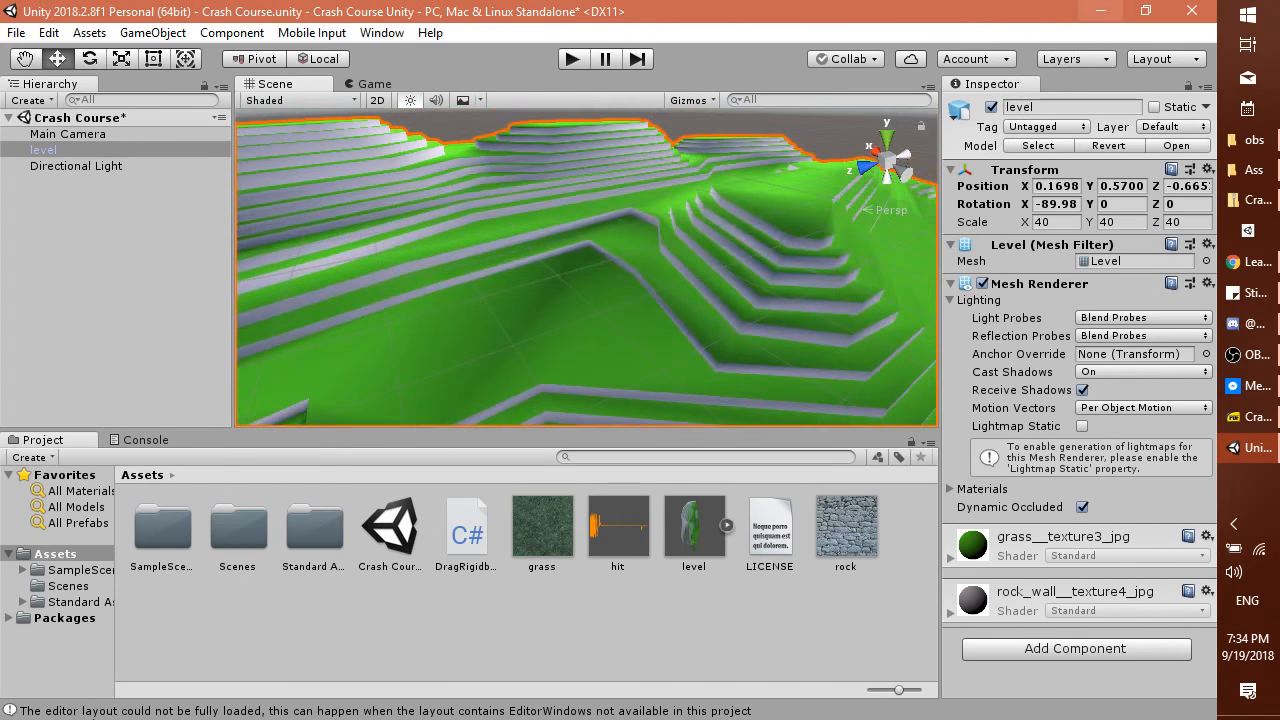
Switch the scene camera to isometric and back to perspective, comparing the level zoomed in, zoomed out and orbited.
{"action": "left_click", "coordinate": [868, 211]}
{"action": "scroll", "coordinate": [791, 358], "scroll_direction": "down", "scroll_amount": 10}
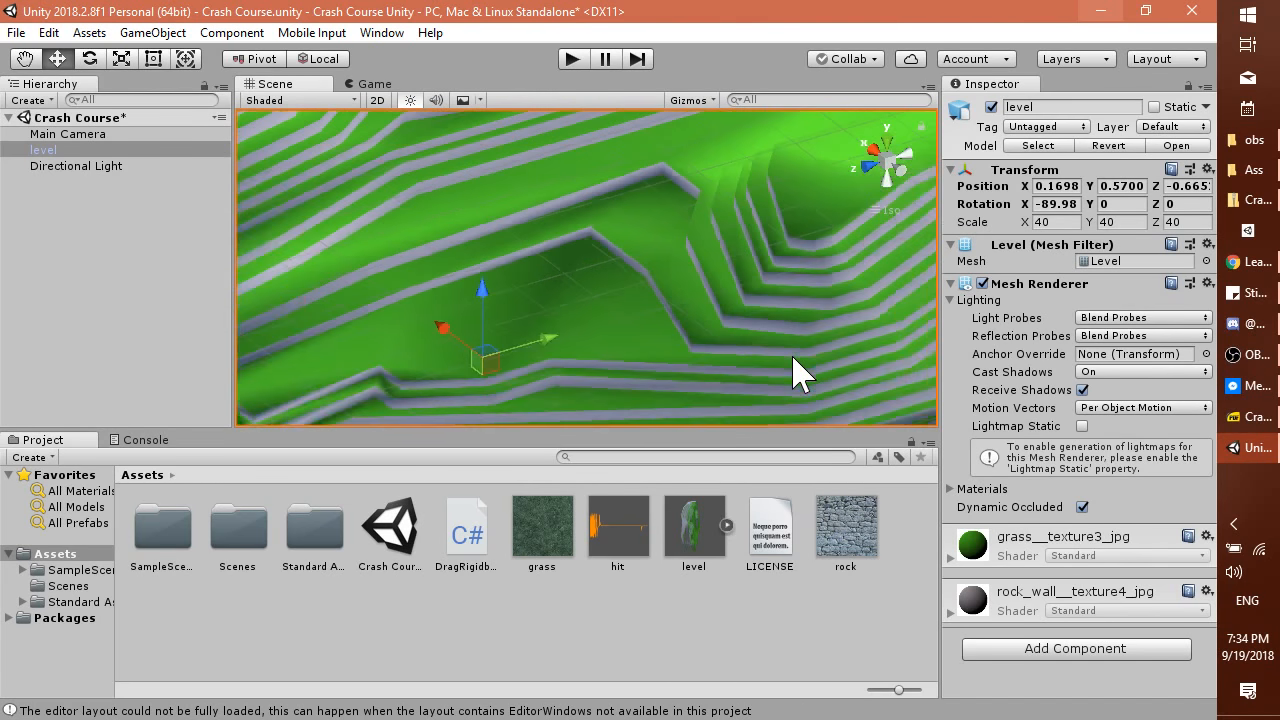
{"action": "scroll", "coordinate": [791, 375], "scroll_direction": "down", "scroll_amount": 6}
{"action": "left_click_drag", "start_coordinate": [803, 366], "coordinate": [757, 338], "text": "alt"}
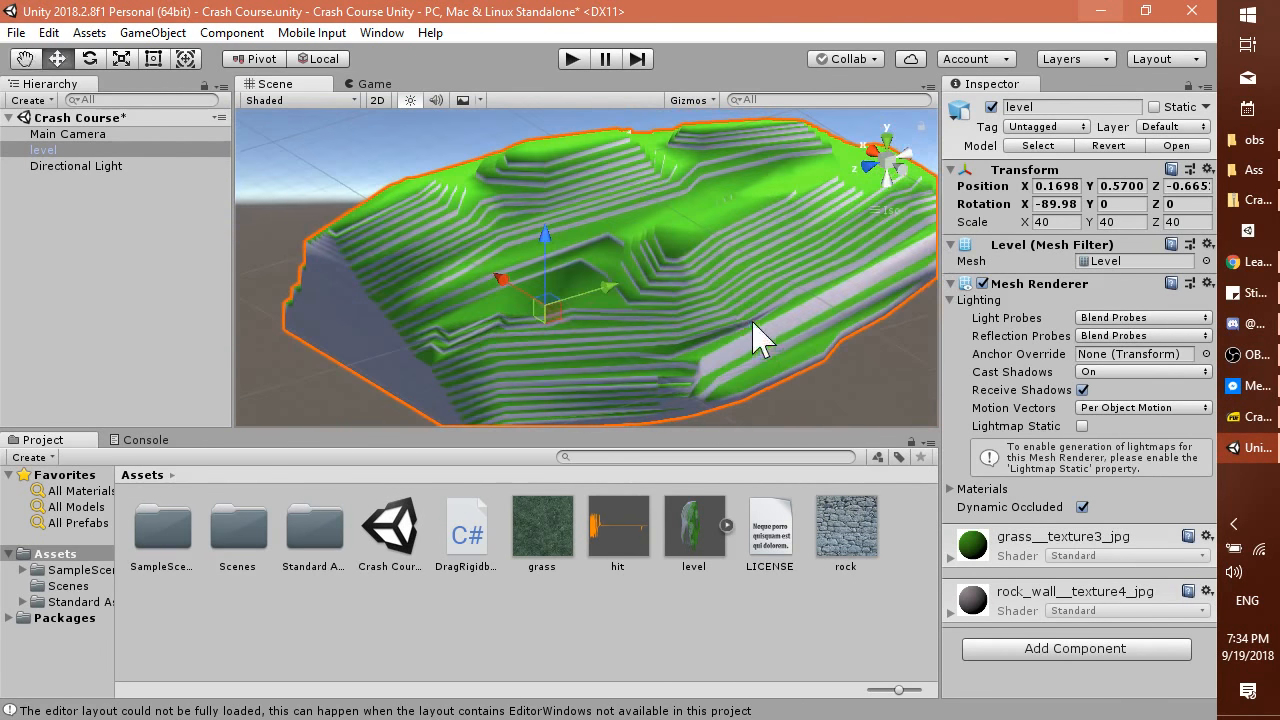
{"action": "left_click", "coordinate": [875, 212]}
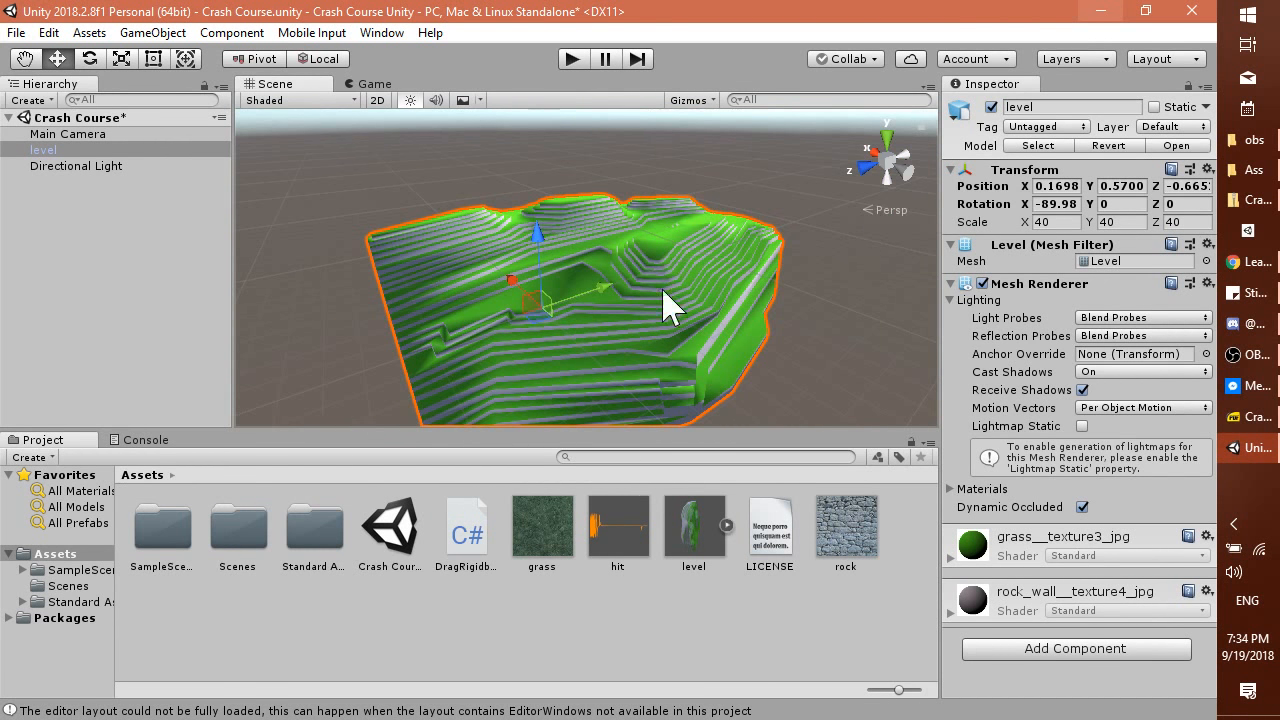
{"action": "scroll", "coordinate": [607, 333], "scroll_direction": "up", "scroll_amount": 5}
{"action": "scroll", "coordinate": [607, 335], "scroll_direction": "up", "scroll_amount": 2}
{"action": "left_click_drag", "start_coordinate": [608, 343], "coordinate": [689, 314], "text": "alt"}
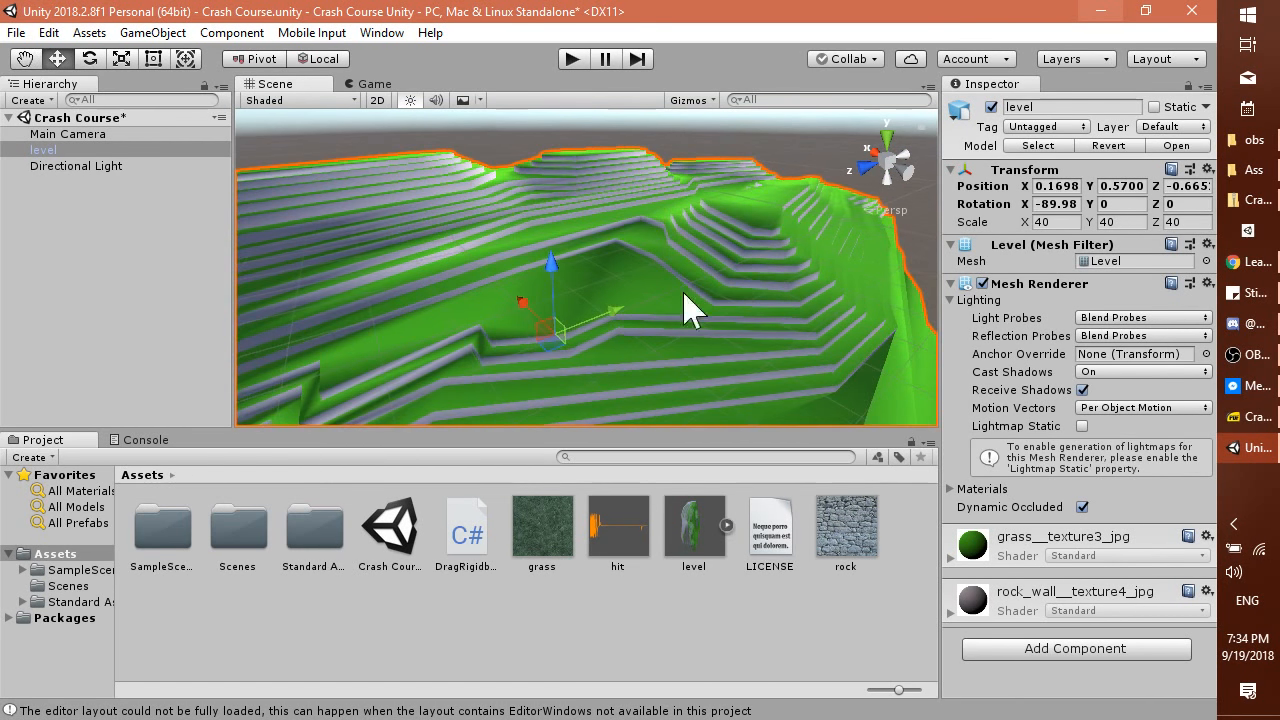
Toggle the scene view between perspective and isometric, and snap it to the top and left axis views.
{"action": "left_click", "coordinate": [886, 160]}
{"action": "left_click", "coordinate": [886, 160]}
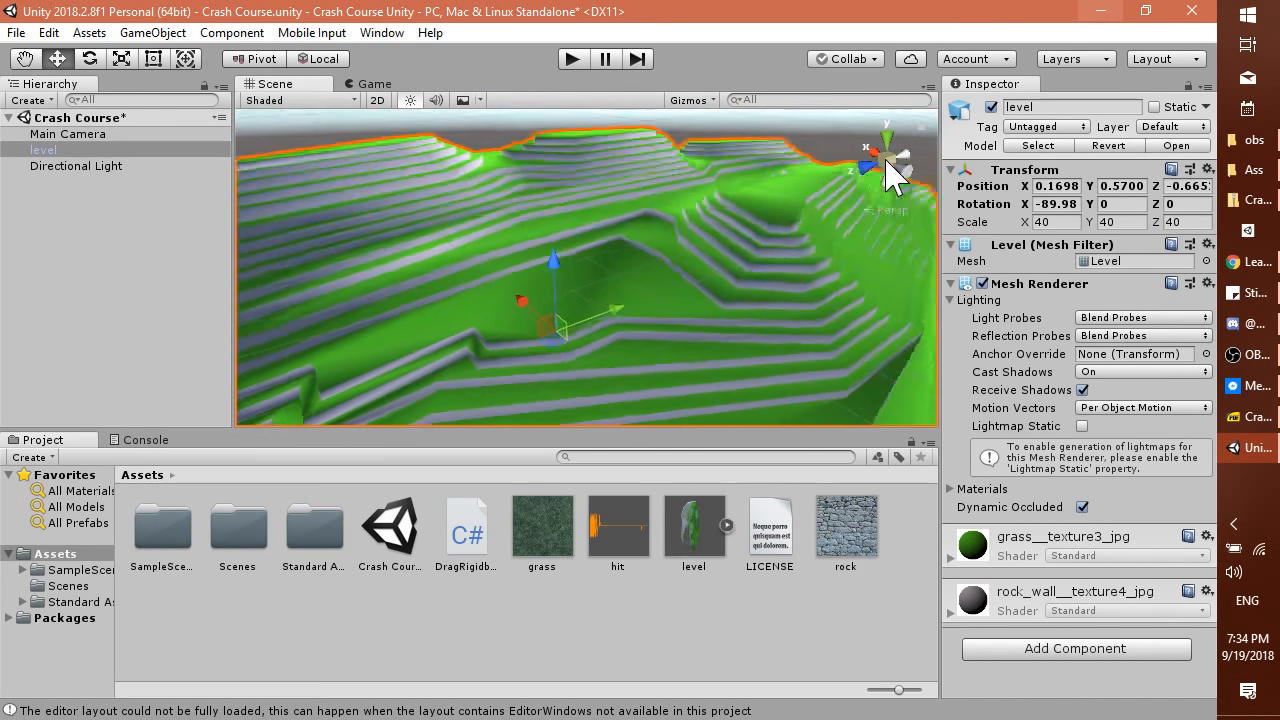
{"action": "left_click", "coordinate": [886, 160]}
{"action": "left_click", "coordinate": [886, 160]}
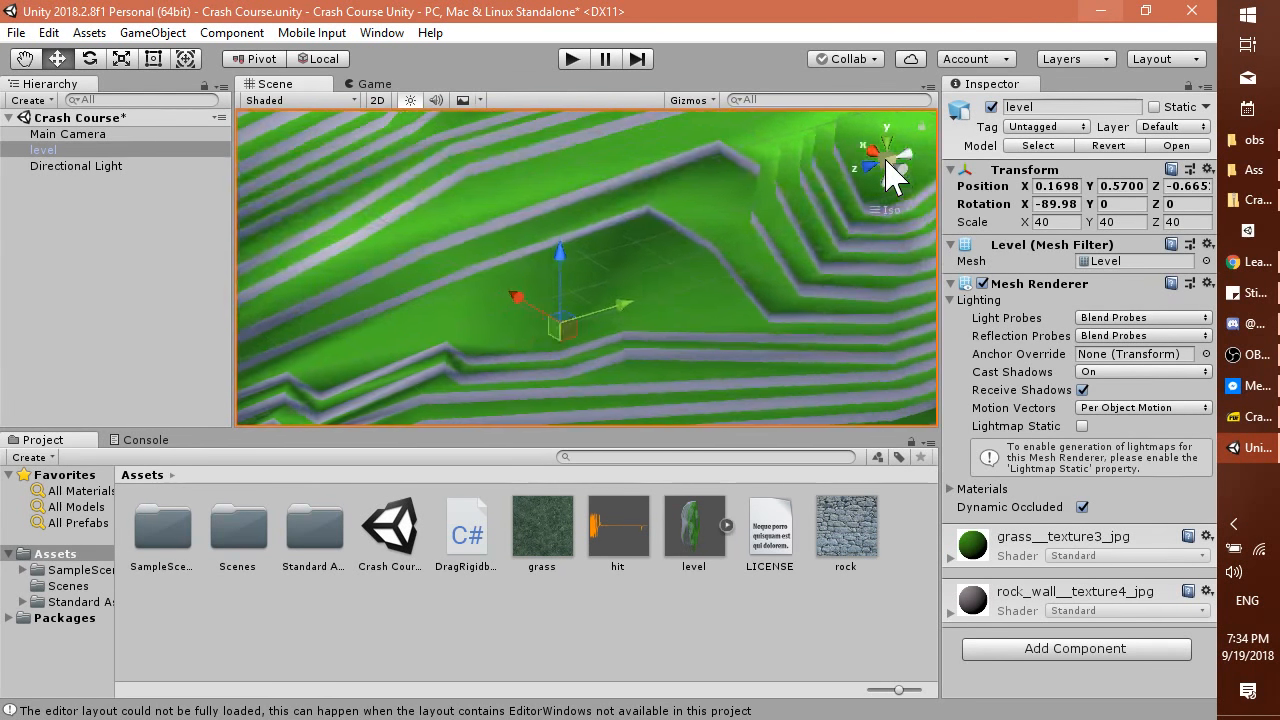
{"action": "left_click", "coordinate": [906, 155]}
{"action": "left_click", "coordinate": [888, 159]}
{"action": "left_click", "coordinate": [887, 144]}
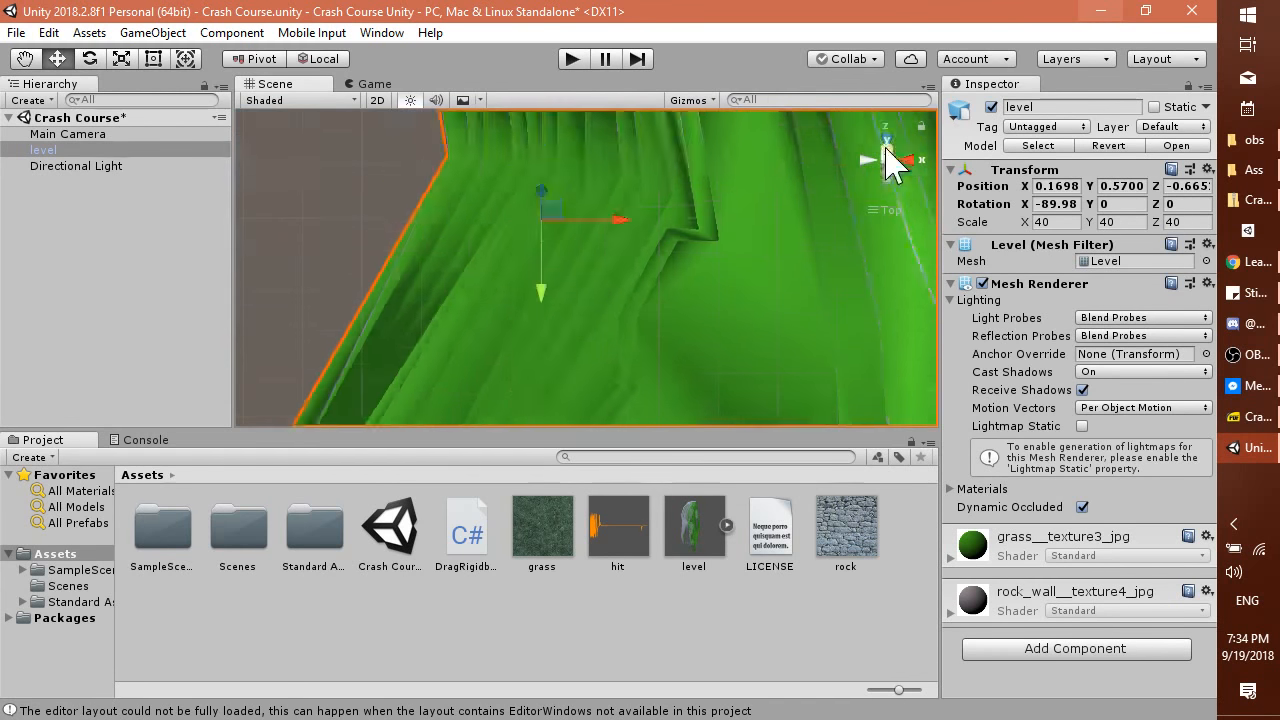
{"action": "left_click", "coordinate": [868, 162]}
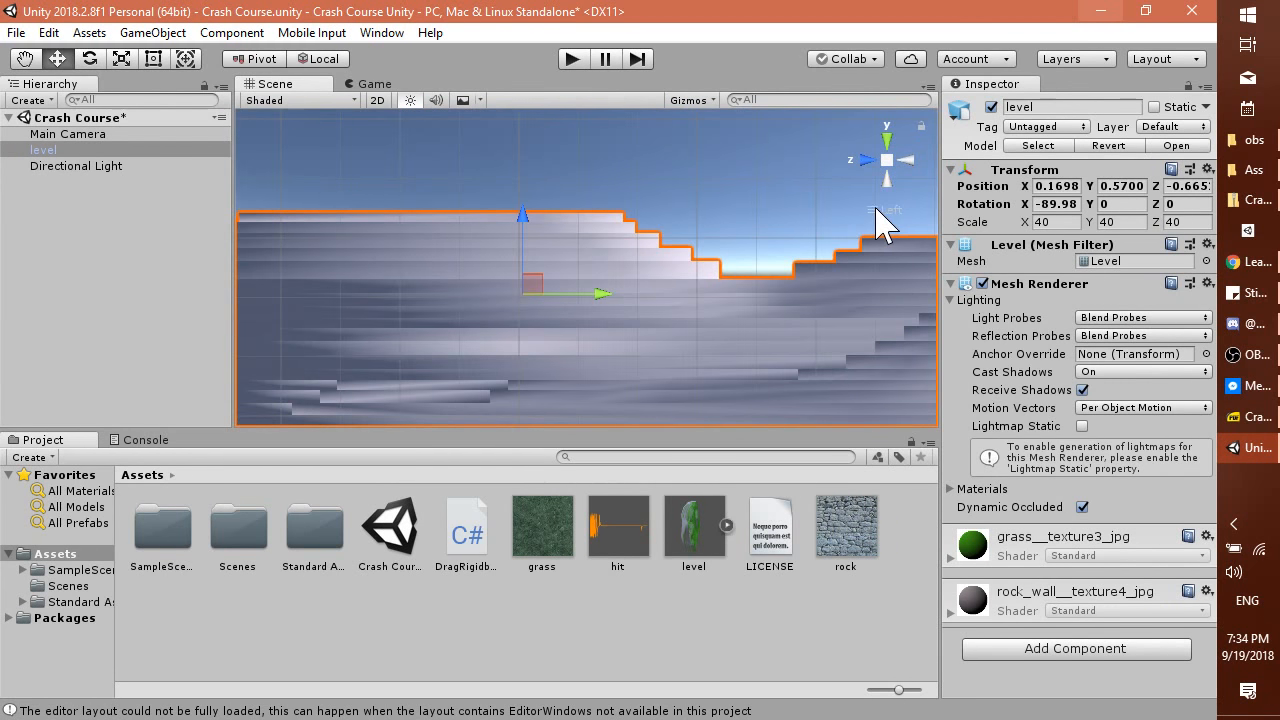
Return the scene camera to perspective and orbit, pan and zoom back to an angled close-up of the level.
{"action": "left_click", "coordinate": [886, 212]}
{"action": "right_click_drag", "start_coordinate": [651, 249], "coordinate": [795, 350]}
{"action": "middle_click_drag", "start_coordinate": [470, 262], "coordinate": [742, 402]}
{"action": "right_click_drag", "start_coordinate": [580, 248], "coordinate": [657, 306]}
{"action": "scroll", "coordinate": [604, 306], "scroll_direction": "up", "scroll_amount": 3}
{"action": "scroll", "coordinate": [604, 306], "scroll_direction": "up", "scroll_amount": 2}
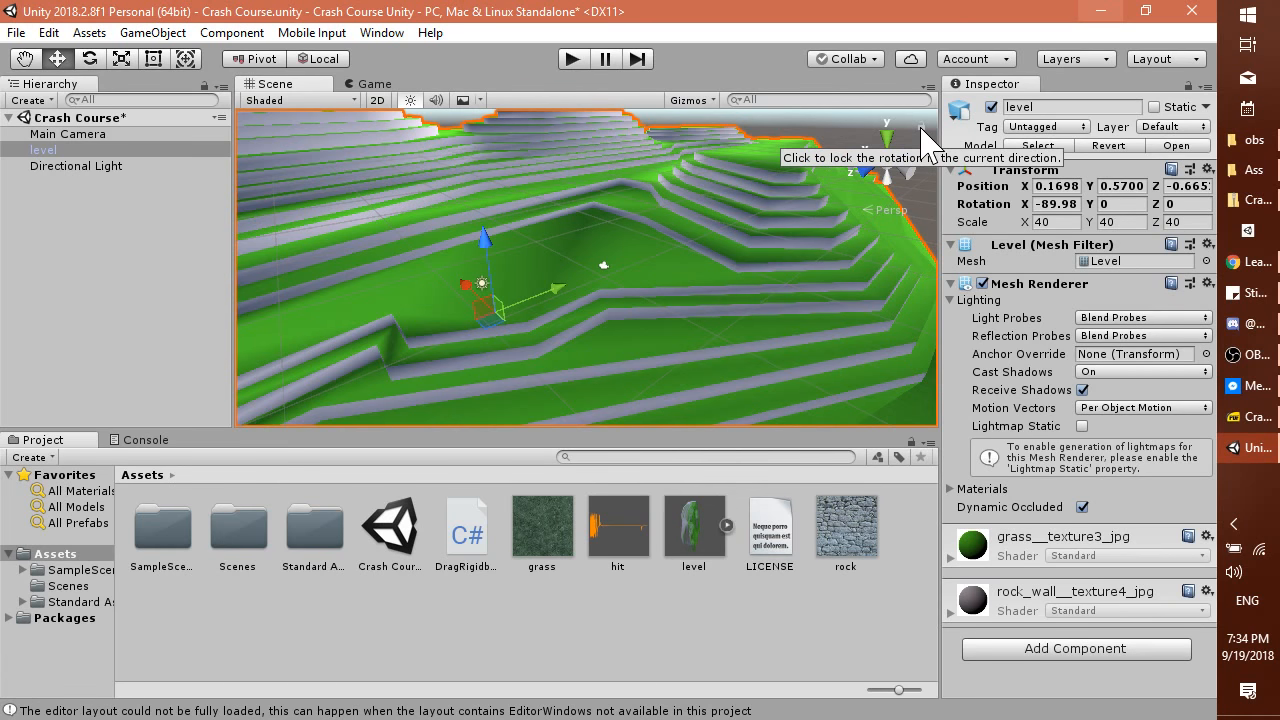
{"action": "middle_click_drag", "start_coordinate": [634, 249], "coordinate": [765, 200]}
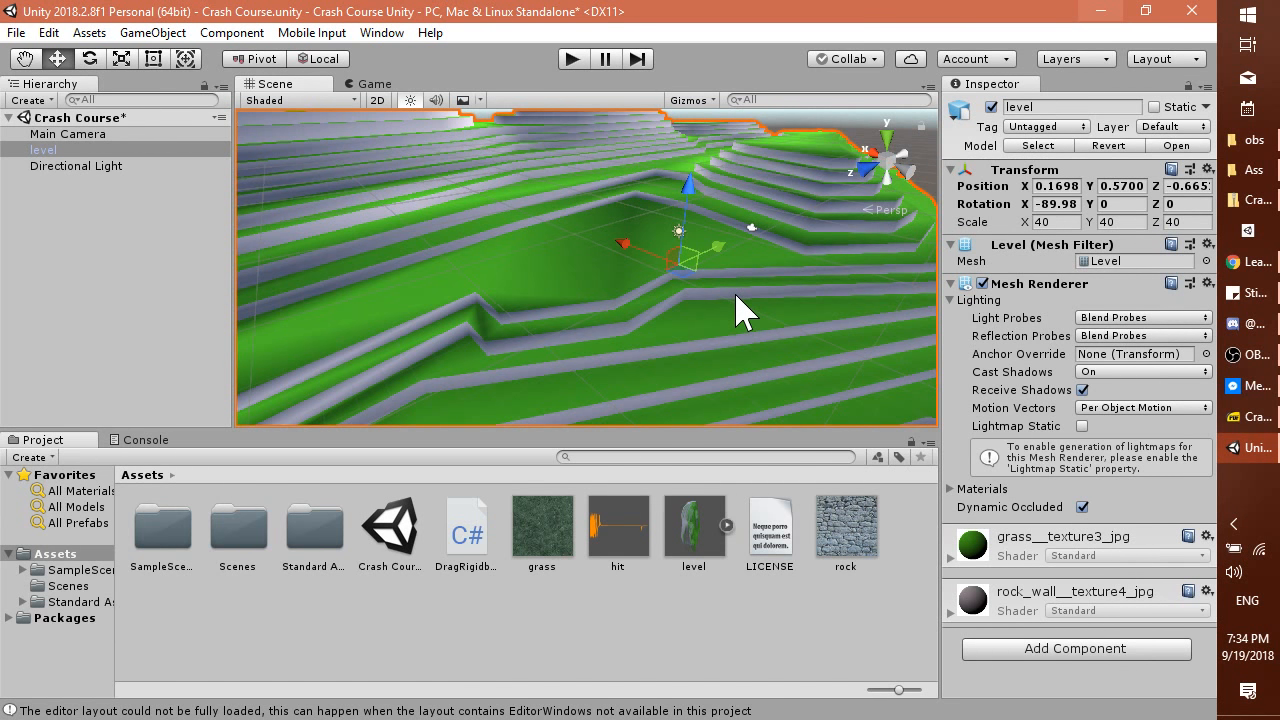
{"action": "middle_click_drag", "start_coordinate": [737, 295], "coordinate": [787, 240]}
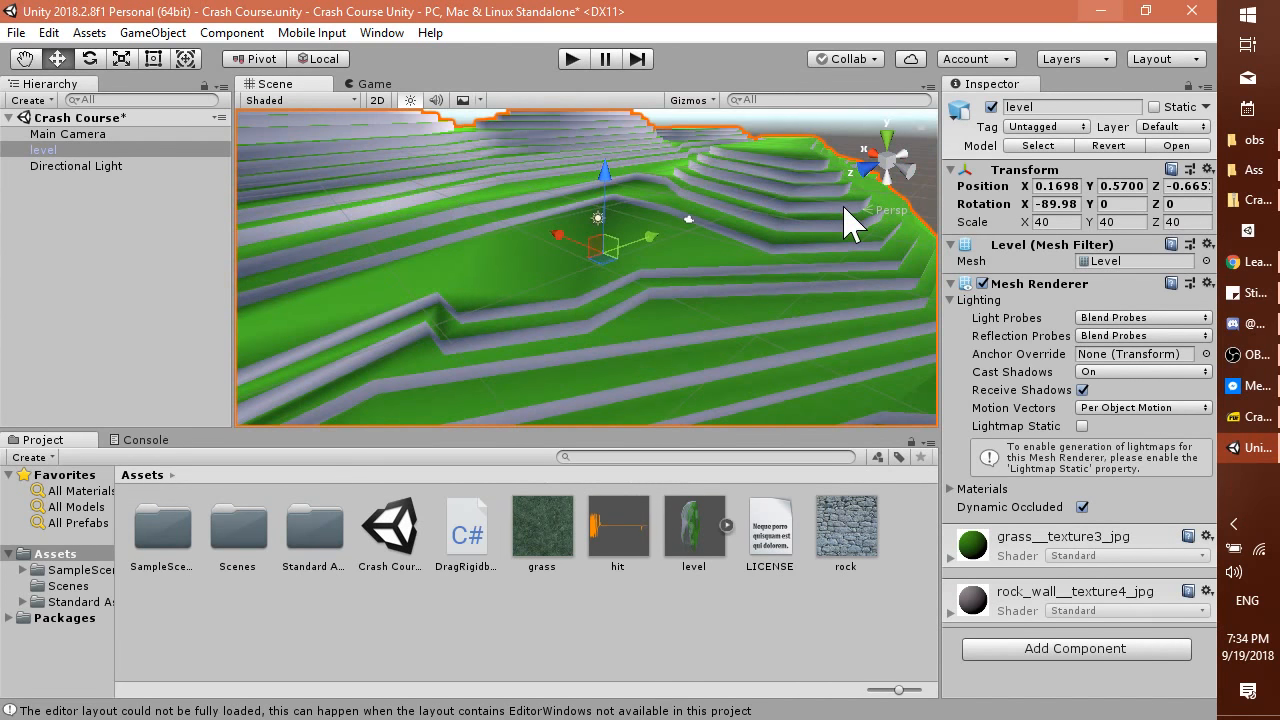
Switch to the PDF, advance it to the Manipulating game objects page, and return to Unity.
{"action": "key", "text": "alt+Tab"}
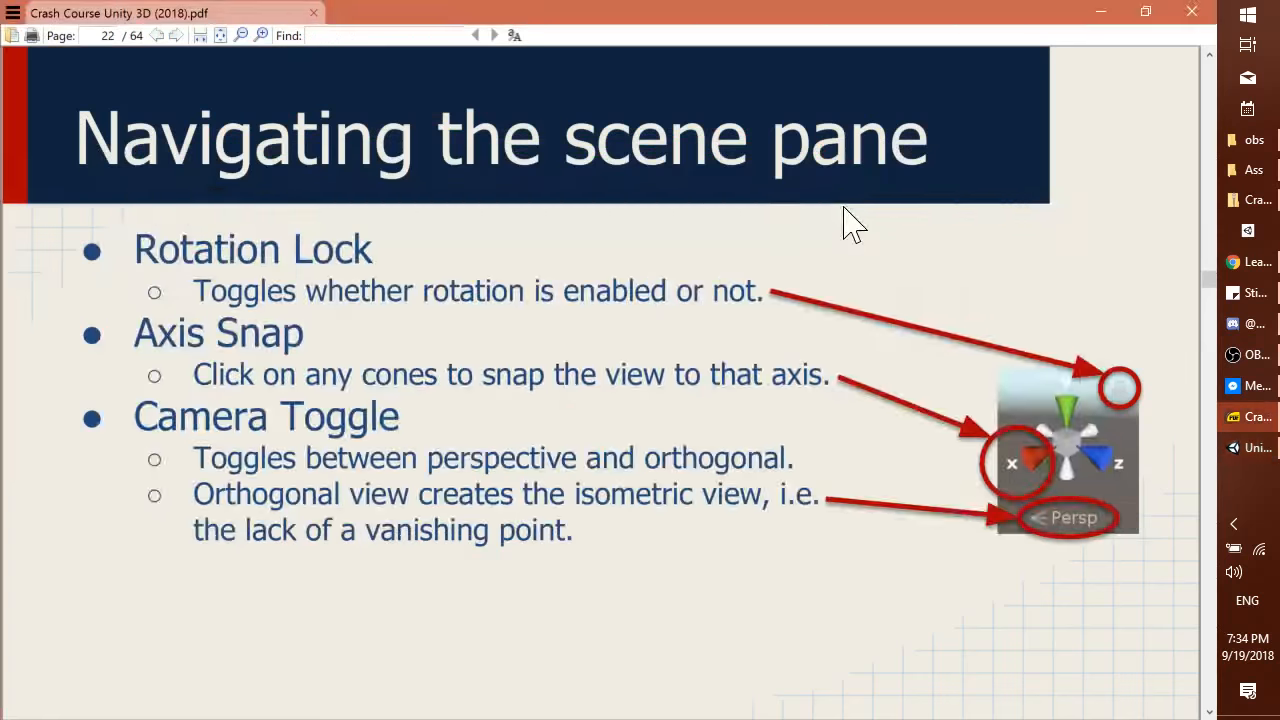
{"action": "key", "text": "Right"}
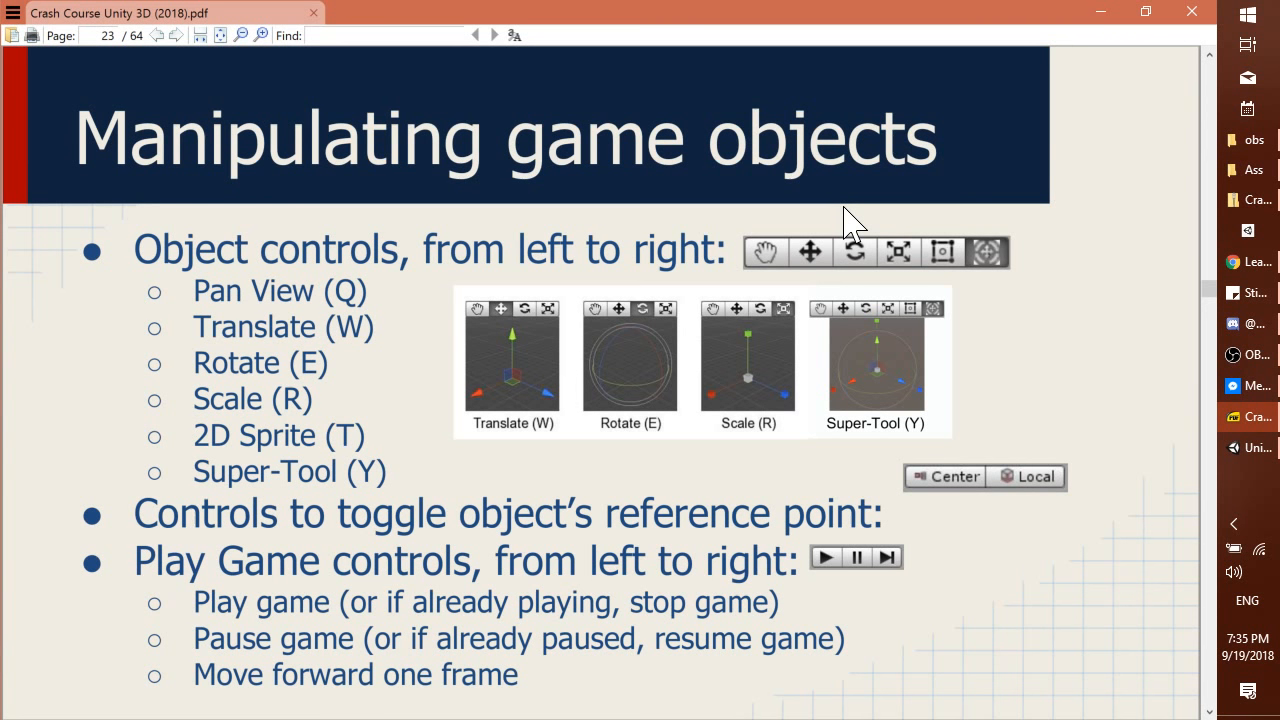
{"action": "key", "text": "alt+Tab"}
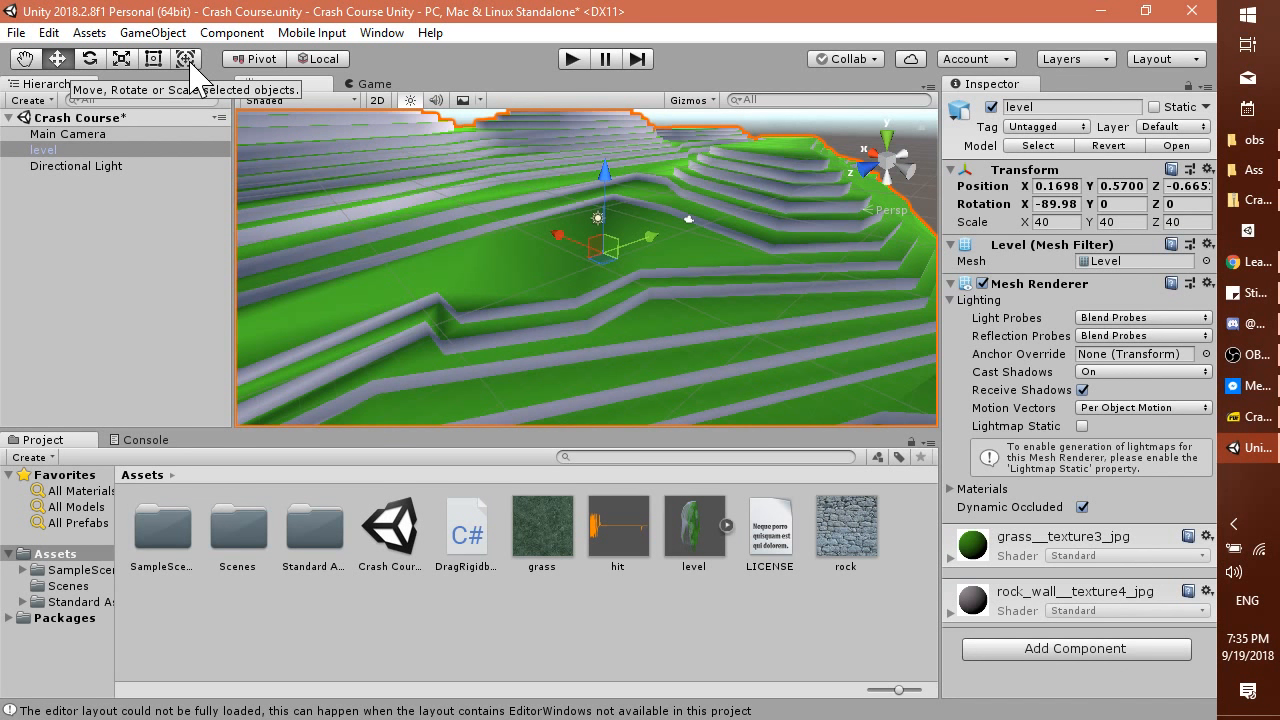
Pan the scene view across the level with the Hand tool.
{"action": "left_click", "coordinate": [24, 59]}
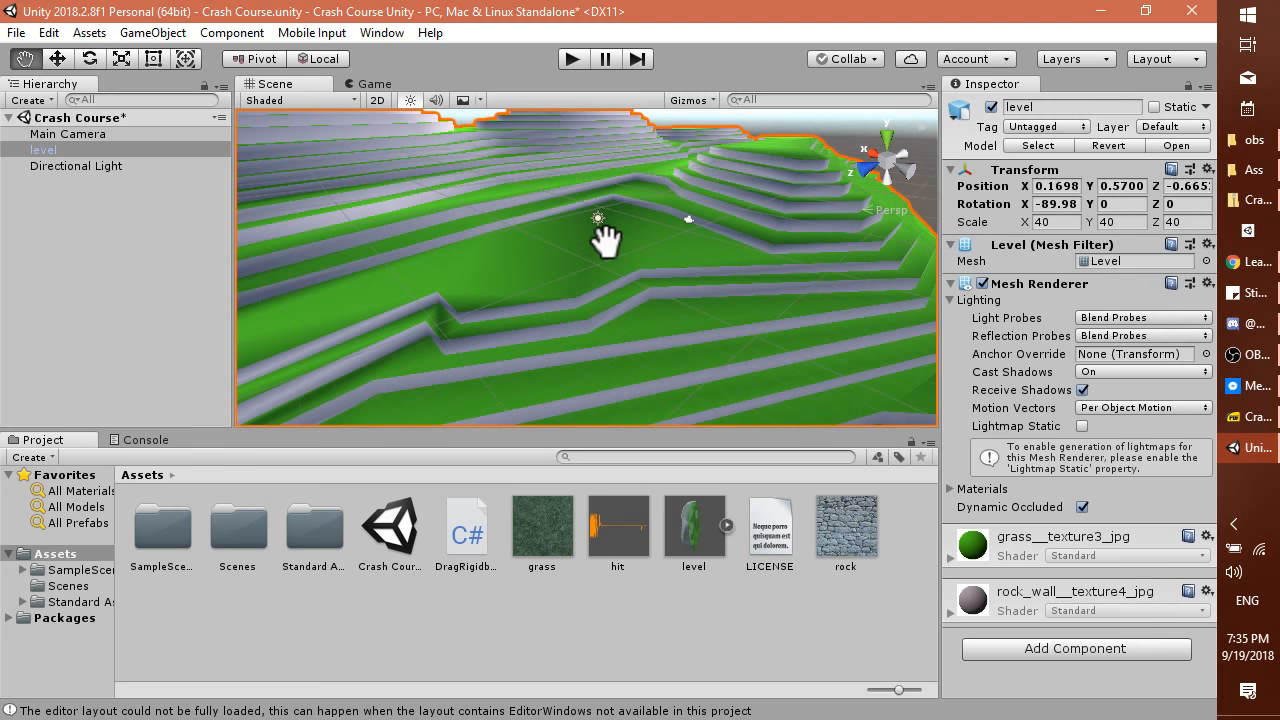
{"action": "left_click_drag", "start_coordinate": [605, 240], "coordinate": [712, 254]}
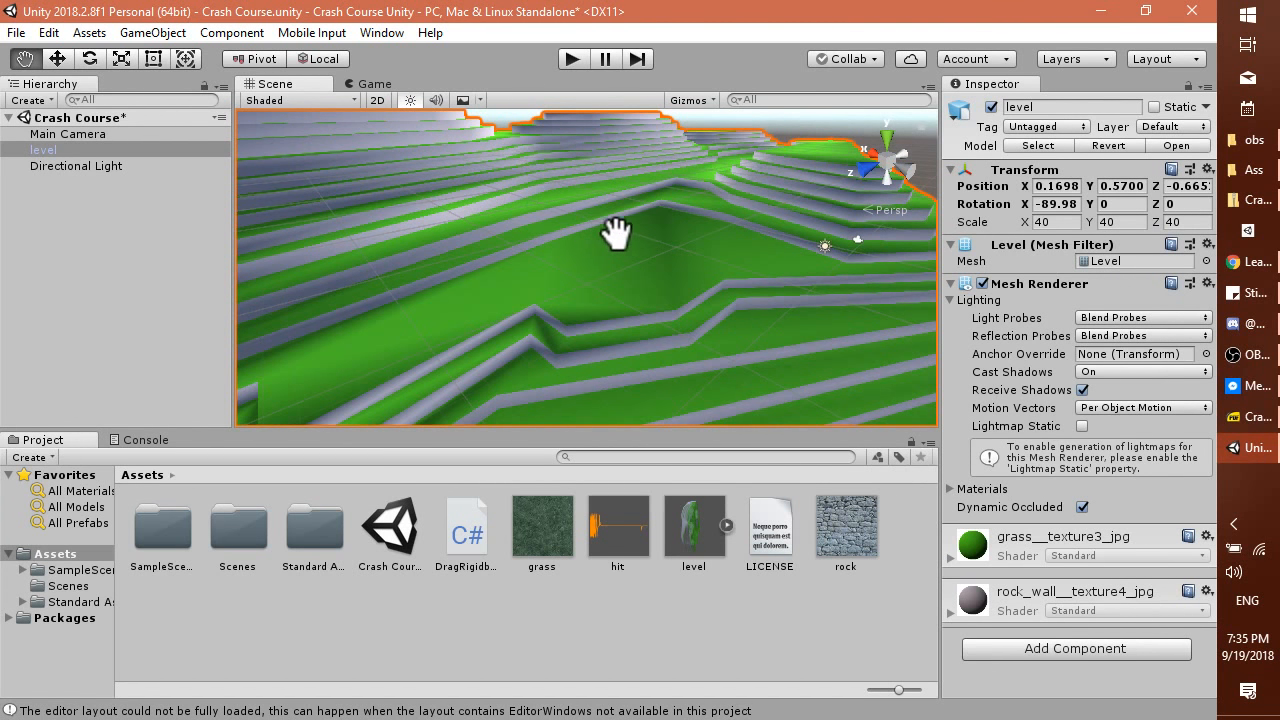
{"action": "mouse_move", "coordinate": [609, 234]}
{"action": "left_mouse_down"}
{"action": "mouse_move", "coordinate": [531, 246]}
{"action": "mouse_move", "coordinate": [525, 210]}
{"action": "mouse_move", "coordinate": [585, 222]}
{"action": "mouse_move", "coordinate": [563, 194]}
{"action": "mouse_move", "coordinate": [731, 271]}
{"action": "mouse_move", "coordinate": [731, 243]}
{"action": "mouse_move", "coordinate": [614, 241]}
{"action": "left_mouse_up"}
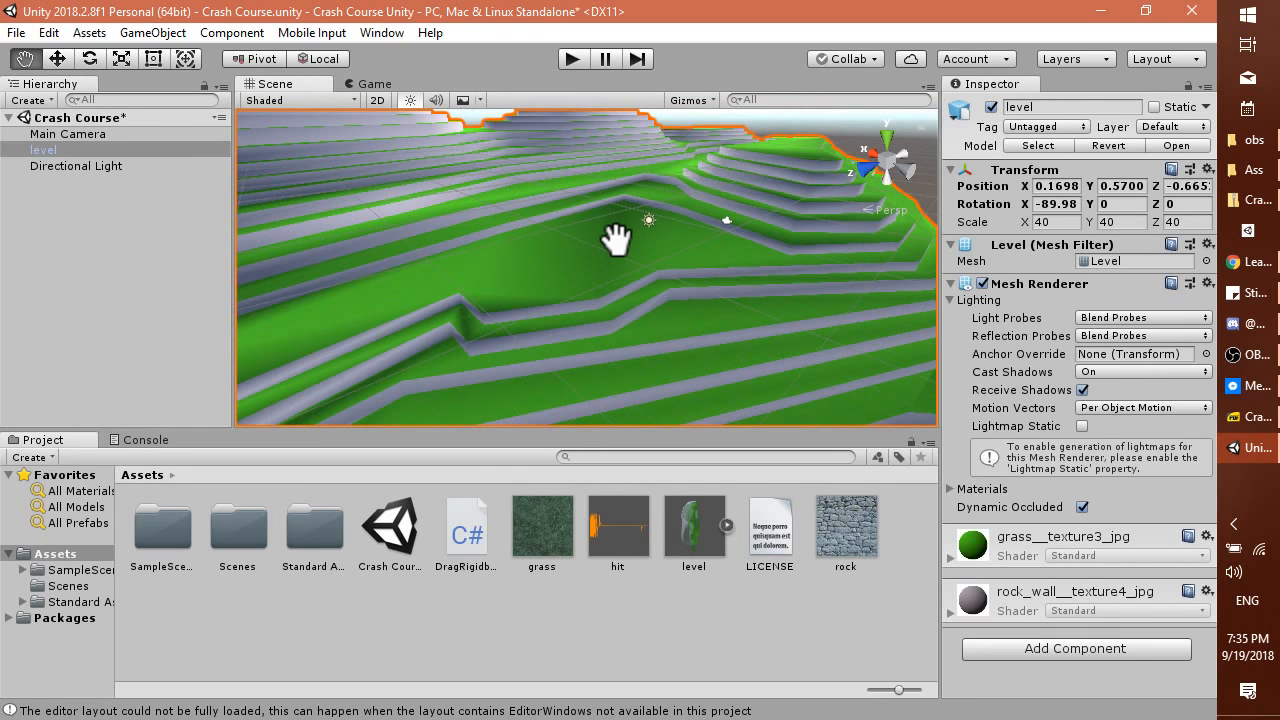
Move the level freely along its axes and planes with the Move tool, to about X -6.57, Y 2, Z 5.56.
{"action": "left_click", "coordinate": [58, 59]}
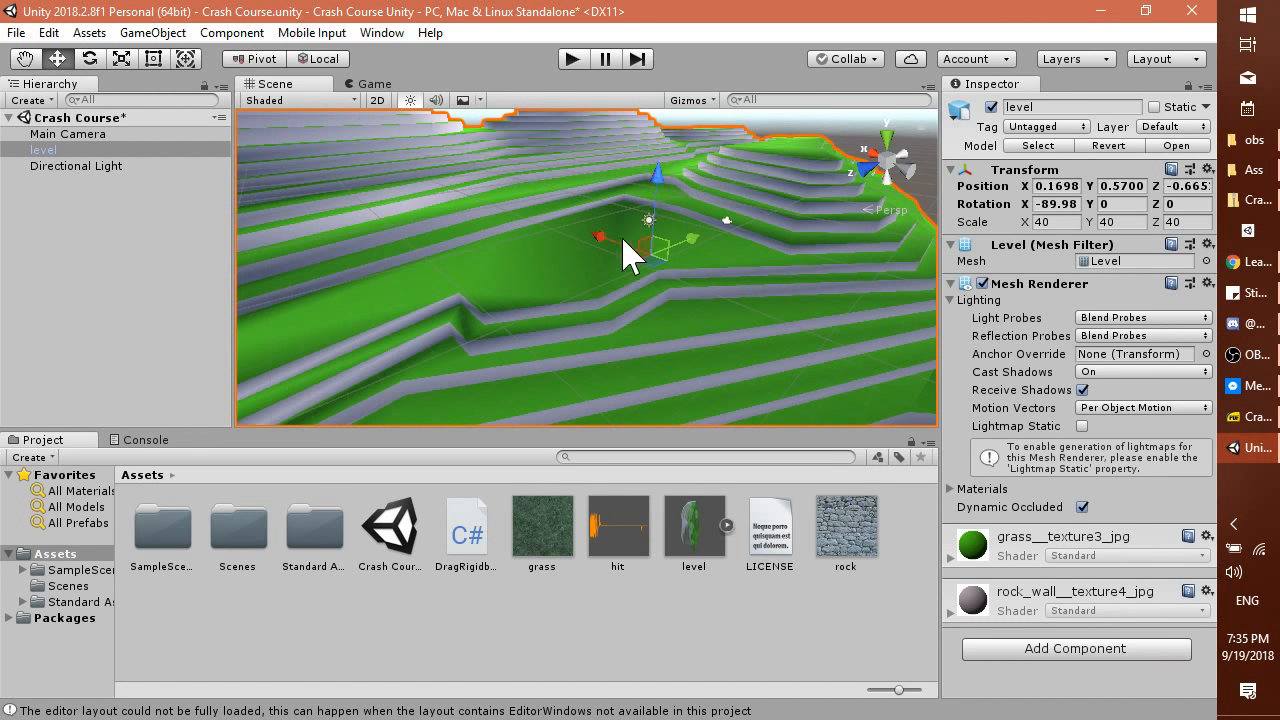
{"action": "left_click_drag", "start_coordinate": [603, 237], "coordinate": [751, 277]}
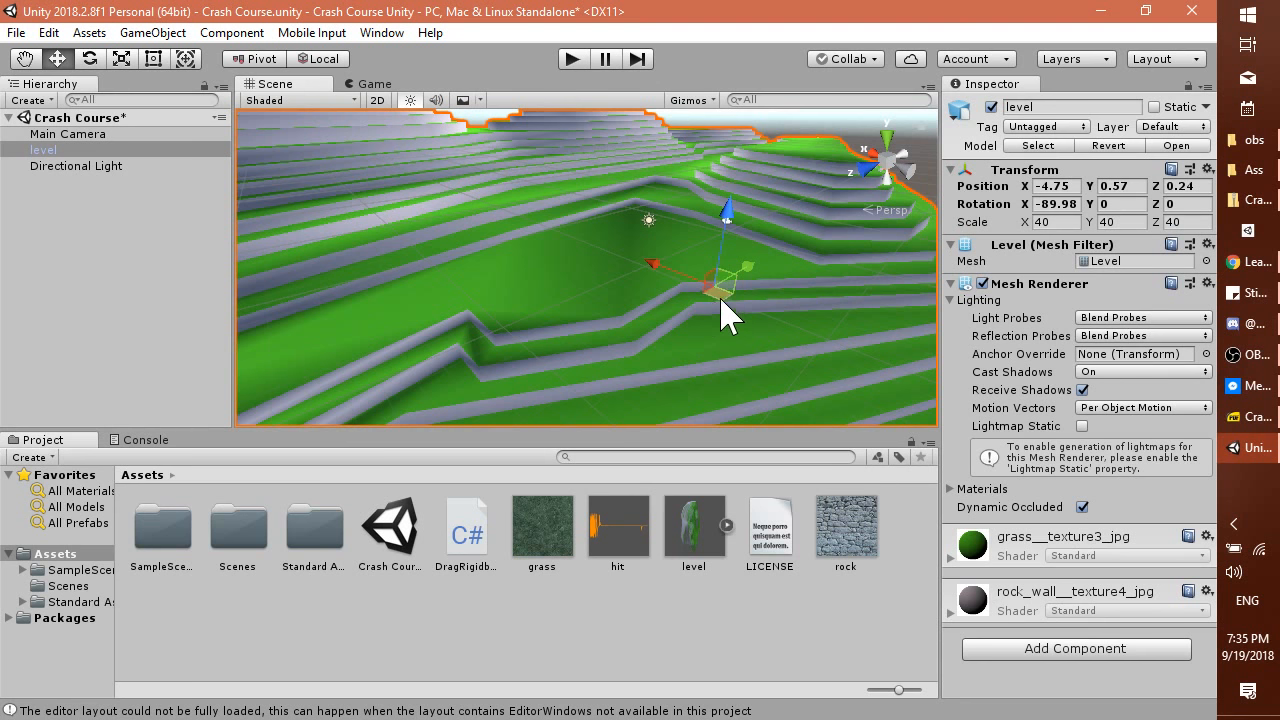
{"action": "left_click_drag", "start_coordinate": [708, 277], "coordinate": [707, 321]}
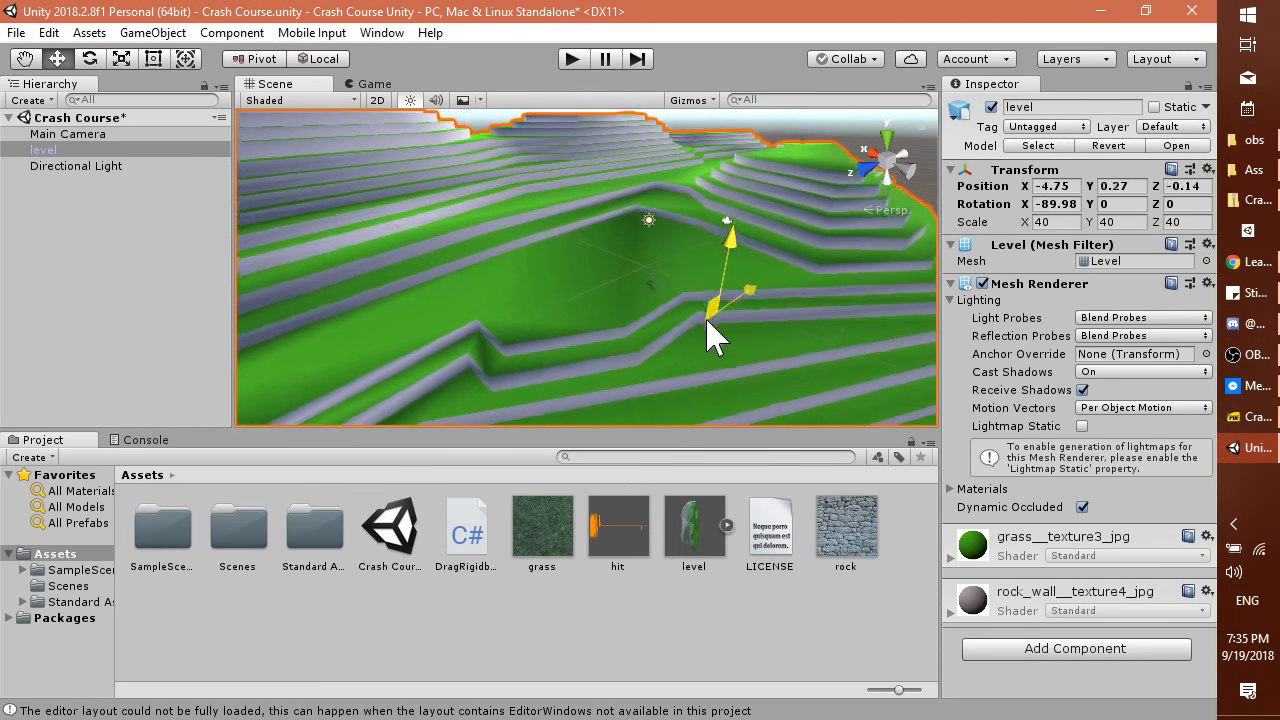
{"action": "left_click_drag", "start_coordinate": [400, 190], "coordinate": [665, 340]}
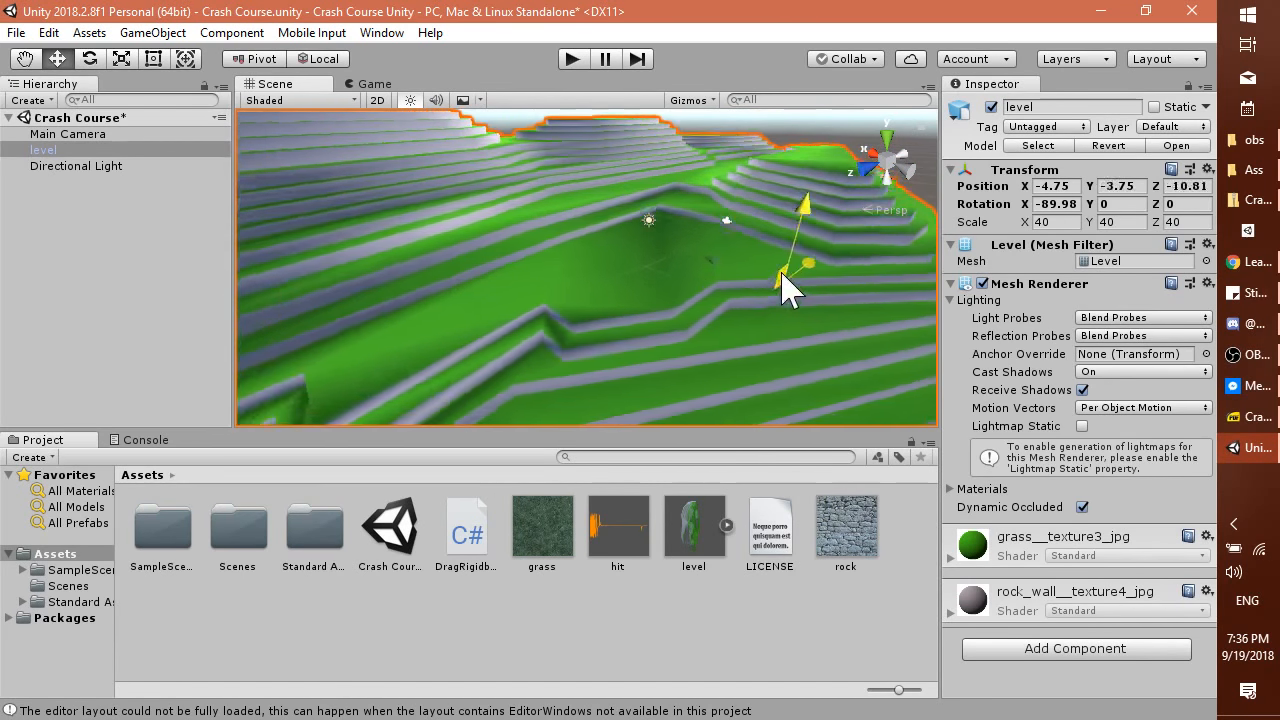
{"action": "left_click_drag", "start_coordinate": [703, 272], "coordinate": [705, 345]}
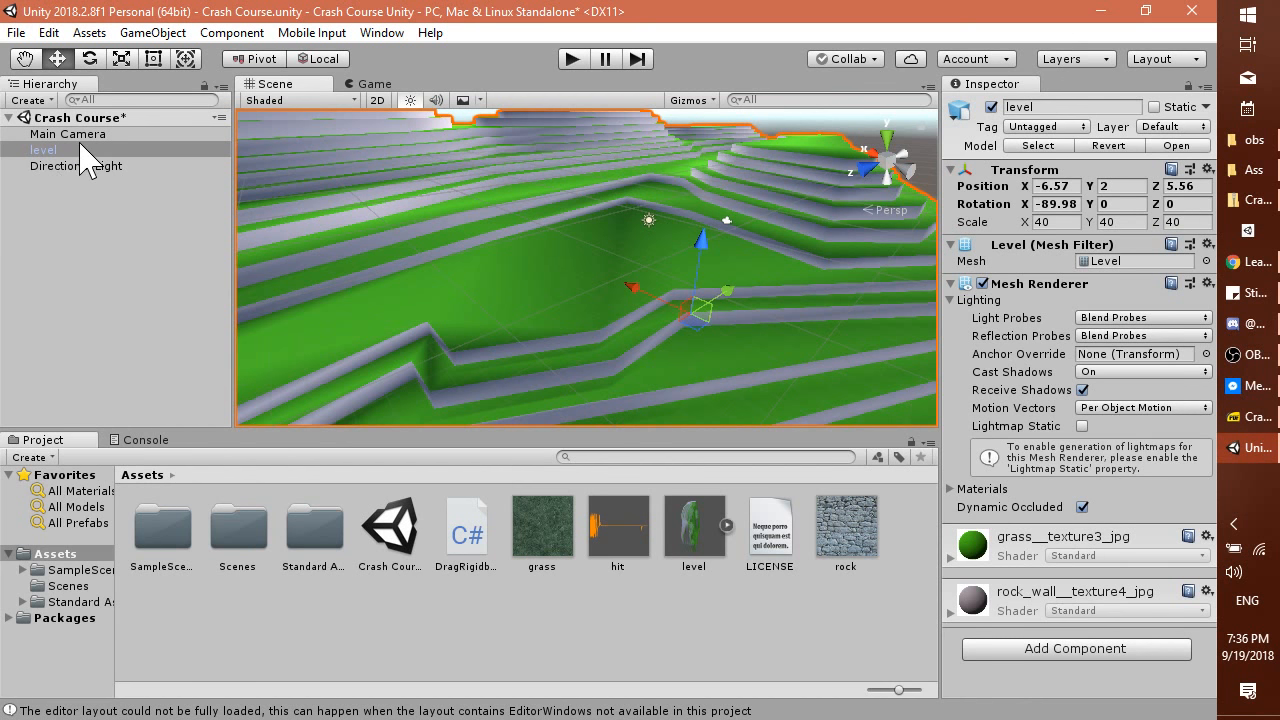
Try rotating the level around different axes with the Rotate tool, undoing each rotation.
{"action": "left_click", "coordinate": [89, 58]}
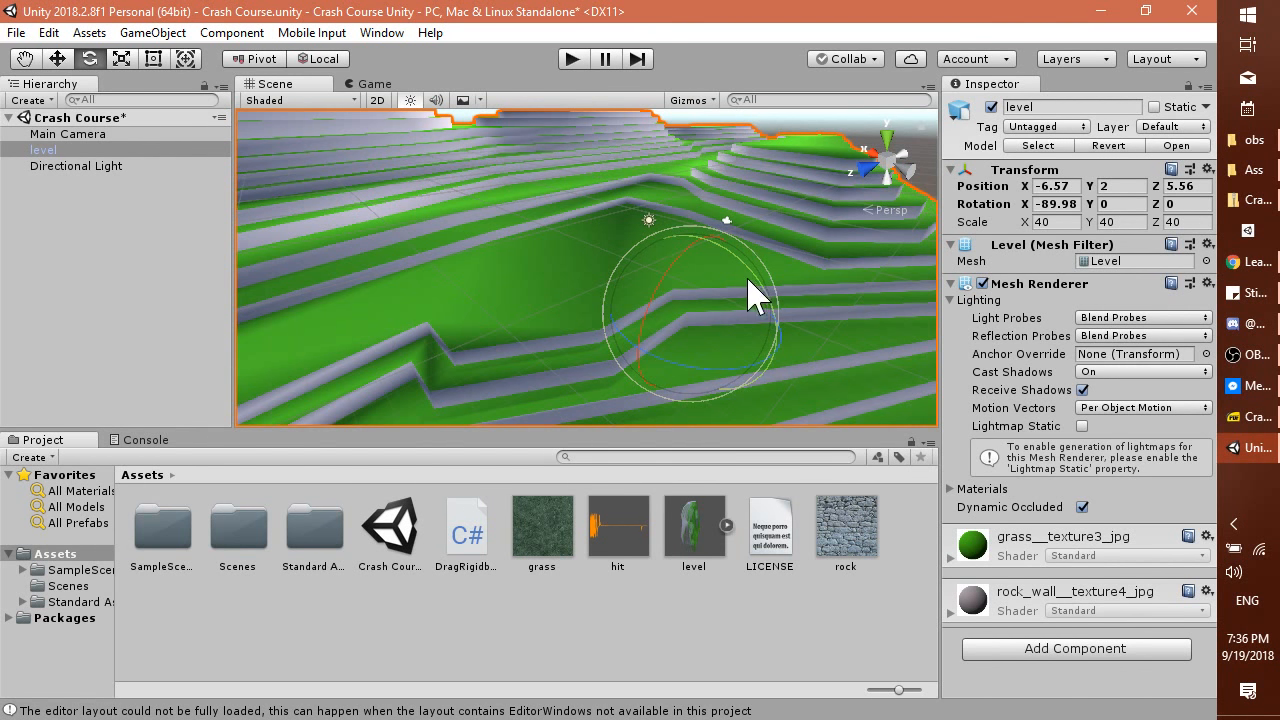
{"action": "left_click_drag", "start_coordinate": [645, 325], "coordinate": [534, 306]}
{"action": "key", "text": "ctrl+z"}
{"action": "key", "text": "ctrl+z"}
{"action": "left_click_drag", "start_coordinate": [735, 268], "coordinate": [690, 275]}
{"action": "key", "text": "ctrl+z"}
{"action": "left_click_drag", "start_coordinate": [670, 245], "coordinate": [897, 228]}
{"action": "key", "text": "ctrl+z"}
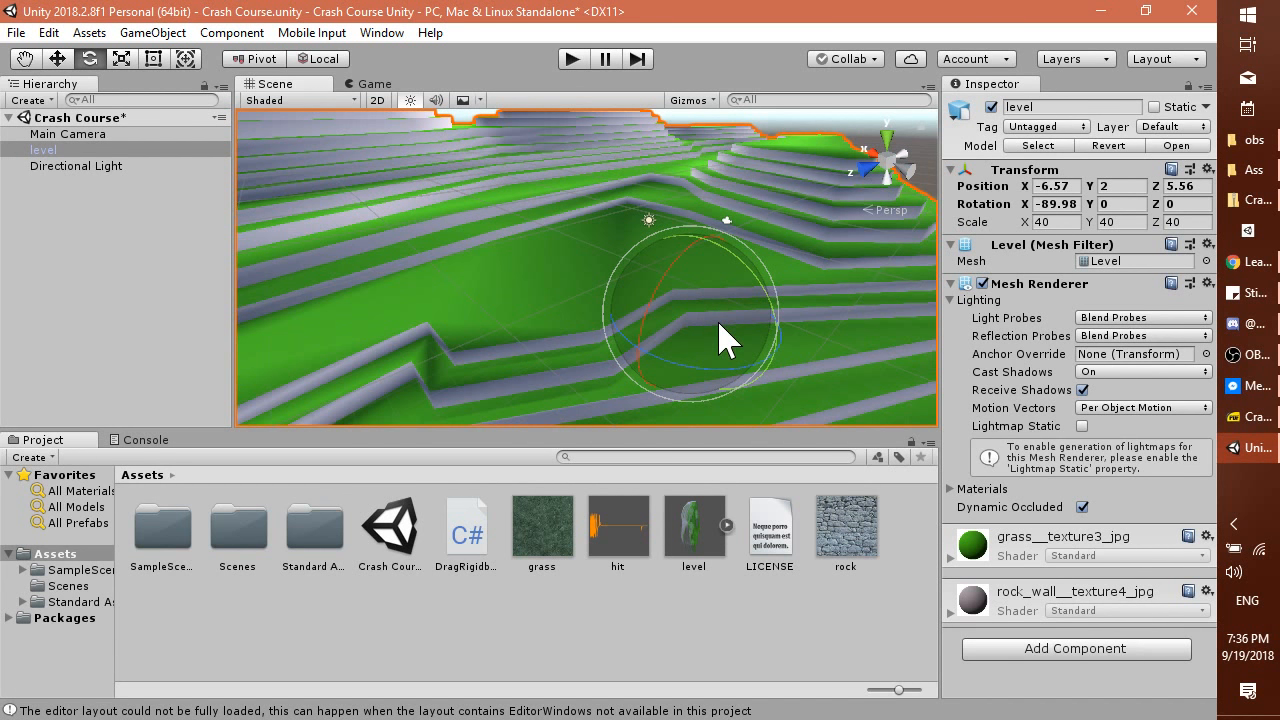
{"action": "left_click_drag", "start_coordinate": [722, 340], "coordinate": [681, 266]}
{"action": "key", "text": "ctrl+z"}
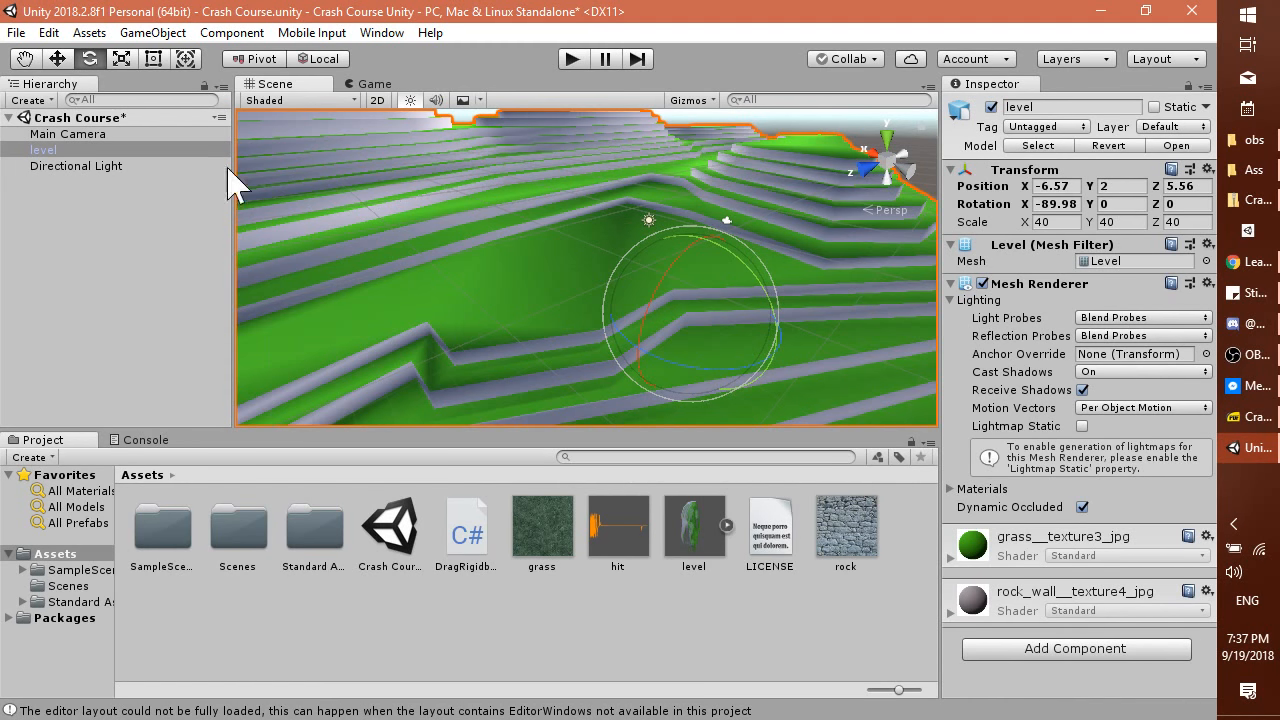
Try scaling the level along its X axis with the Scale tool, and undo the change.
{"action": "left_click", "coordinate": [122, 59]}
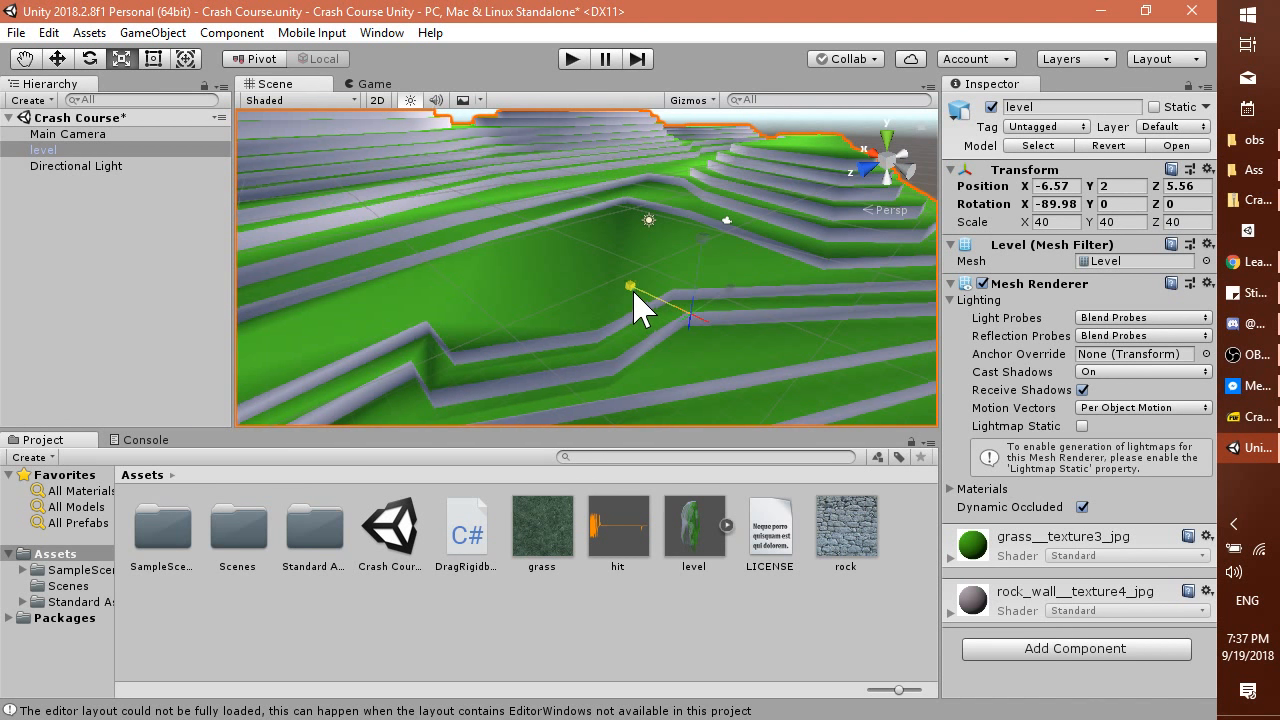
{"action": "left_click_drag", "start_coordinate": [634, 300], "coordinate": [718, 264]}
{"action": "key", "text": "ctrl+z"}
{"action": "key", "text": "ctrl+z"}
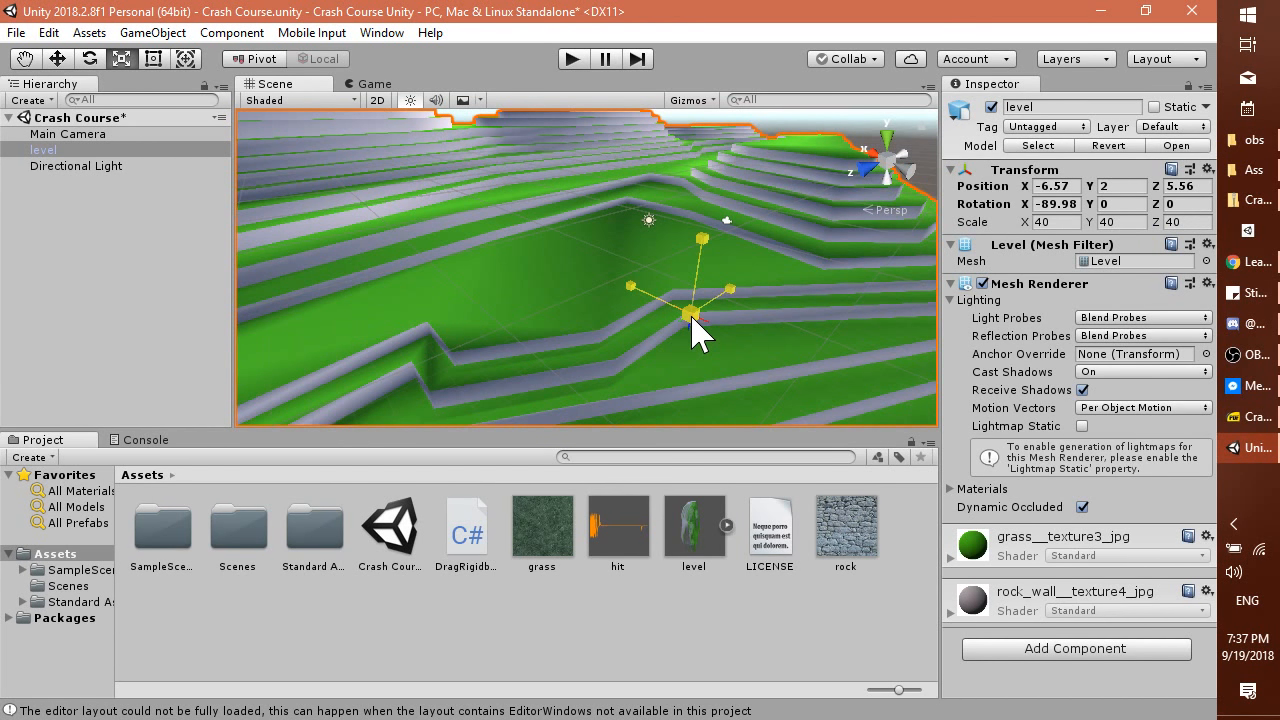
Try scaling the level uniformly on all axes from the central handle, undoing each scaling.
{"action": "left_click_drag", "start_coordinate": [731, 325], "coordinate": [893, 415]}
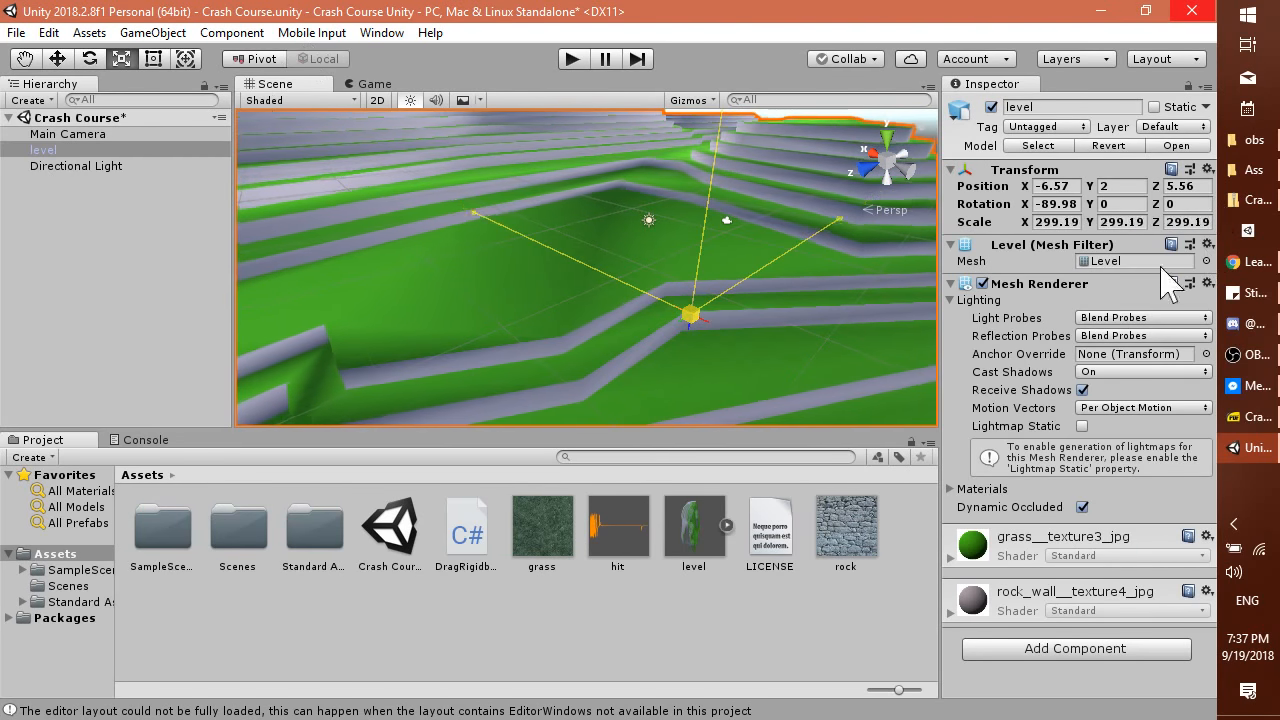
{"action": "left_click_drag", "start_coordinate": [797, 372], "coordinate": [1230, 76]}
{"action": "key", "text": "ctrl+z"}
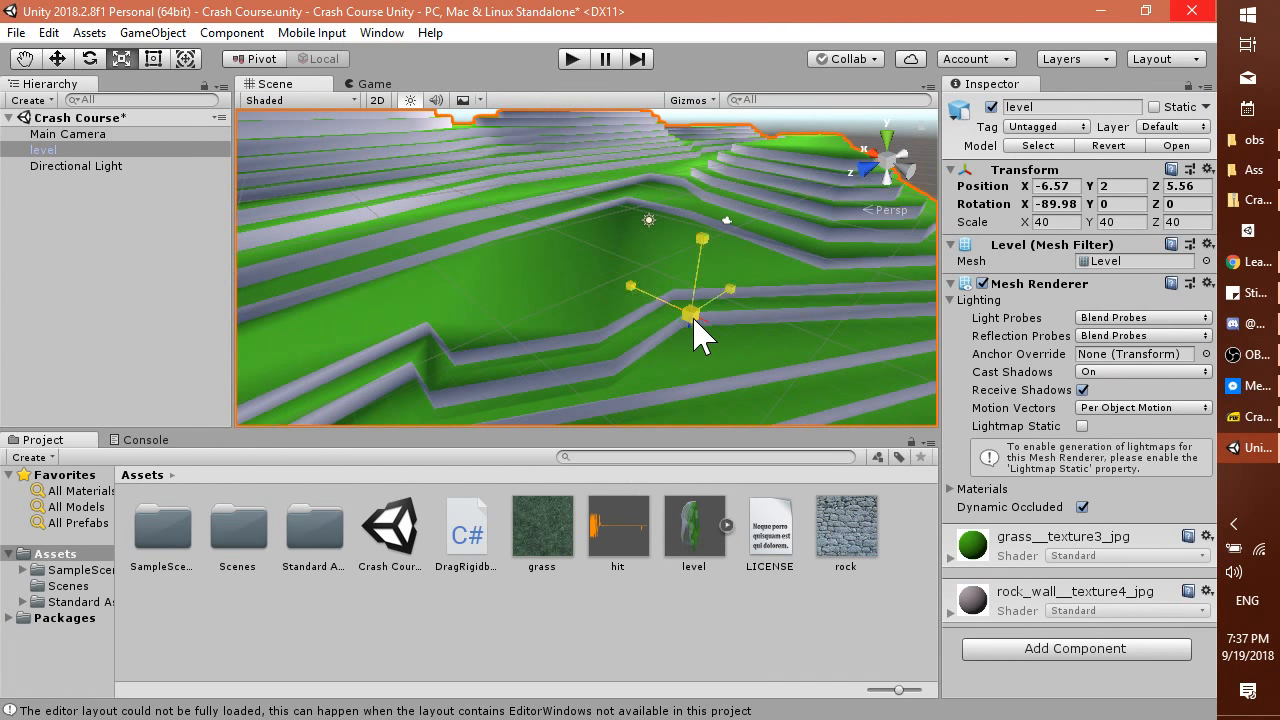
{"action": "left_click_drag", "start_coordinate": [693, 320], "coordinate": [700, 371]}
{"action": "key", "text": "ctrl+z"}
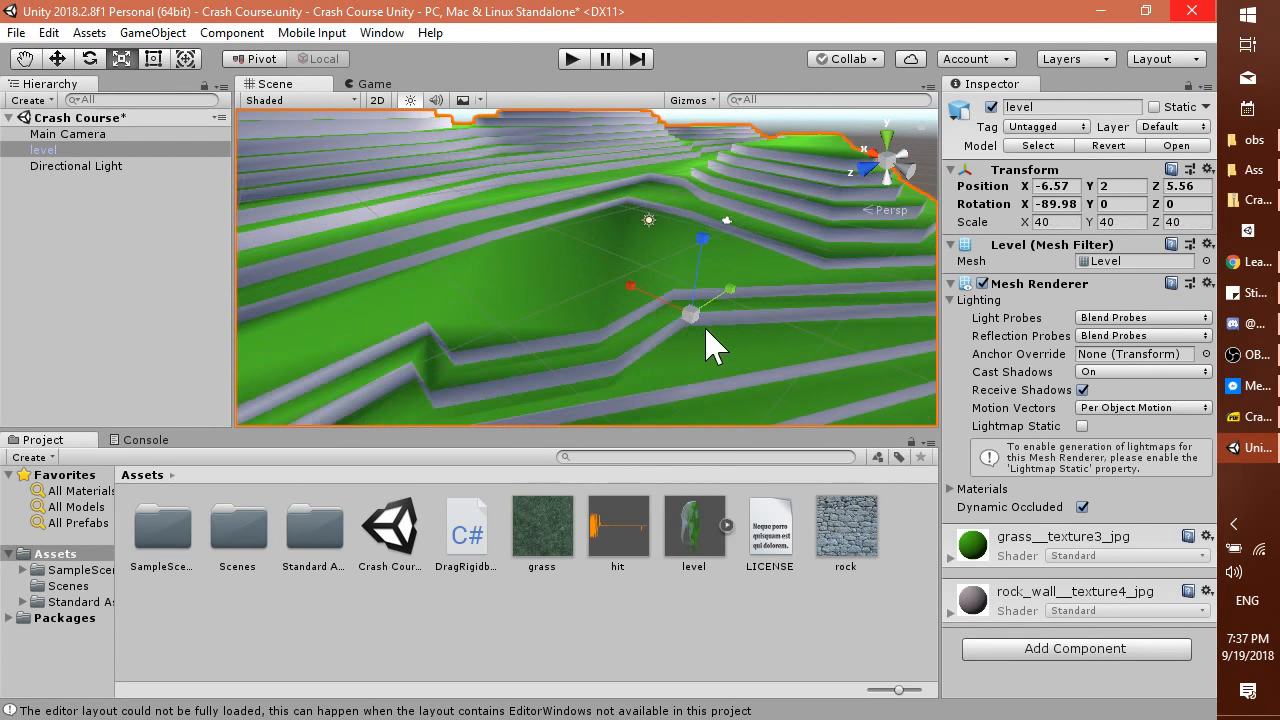
{"action": "left_click_drag", "start_coordinate": [697, 325], "coordinate": [757, 278]}
{"action": "key", "text": "ctrl+z"}
Try shrinking the level from a corner with the Rect tool to about 18.4 in X and 16.4 in Y scale, and undo it.
{"action": "left_click", "coordinate": [160, 62]}
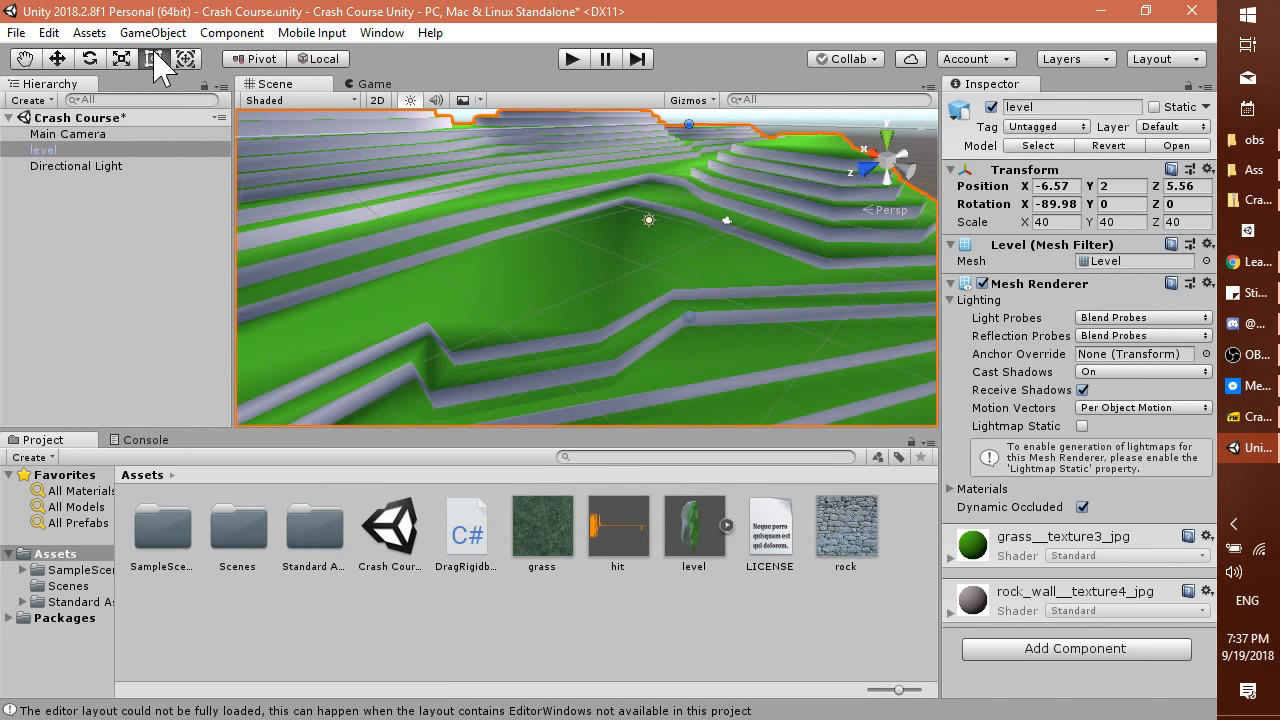
{"action": "scroll", "coordinate": [550, 305], "scroll_direction": "down", "scroll_amount": 3}
{"action": "scroll", "coordinate": [563, 318], "scroll_direction": "down", "scroll_amount": 6}
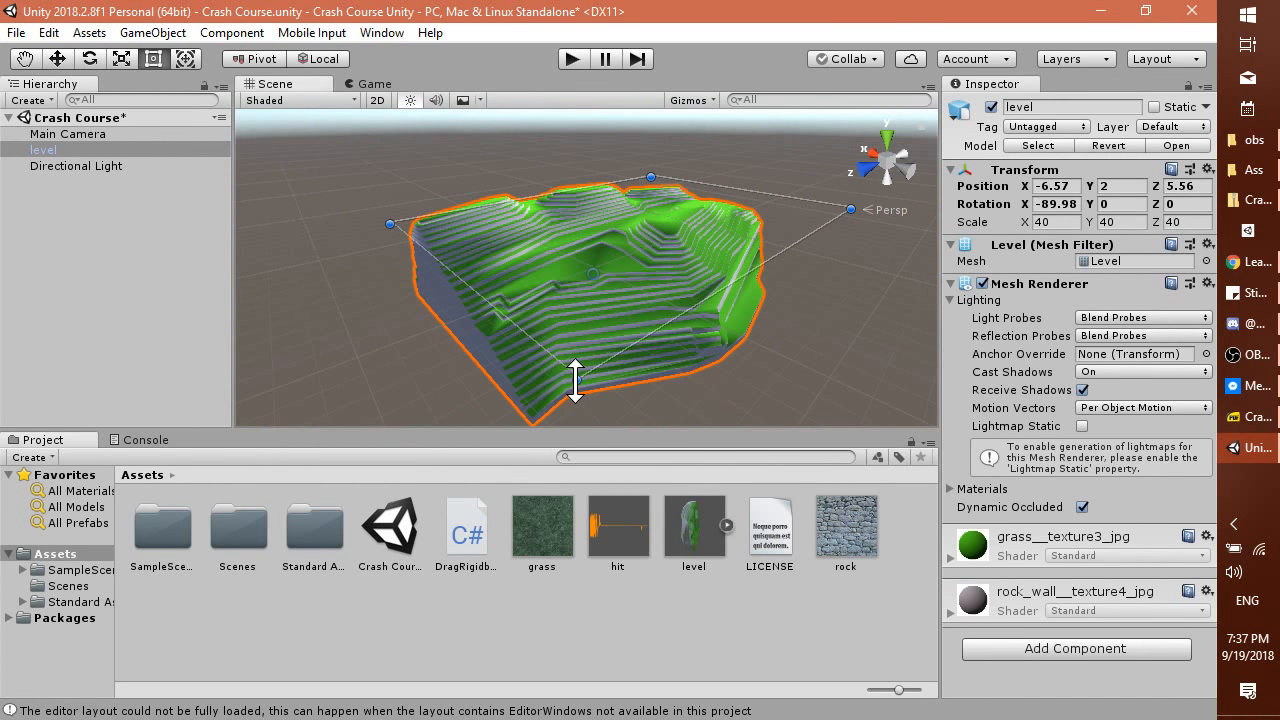
{"action": "left_click_drag", "start_coordinate": [575, 380], "coordinate": [651, 210]}
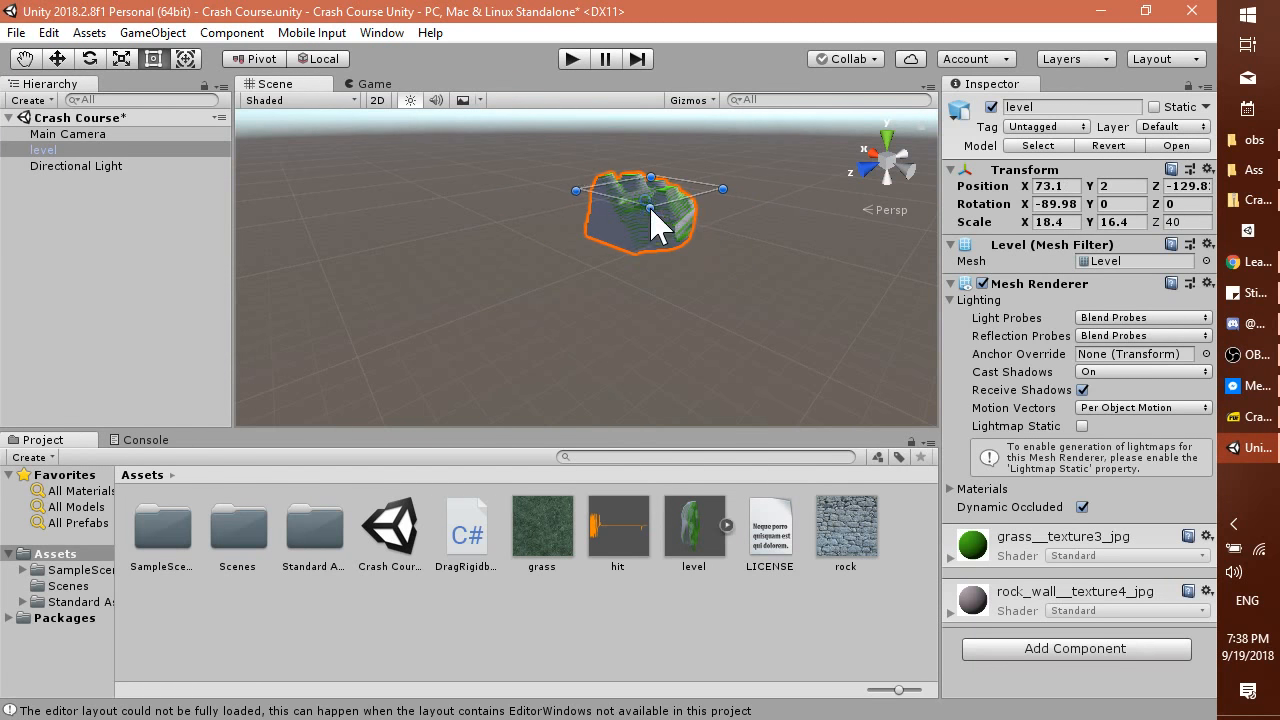
{"action": "key", "text": "ctrl+z"}
{"action": "key", "text": "ctrl+z"}
{"action": "scroll", "coordinate": [600, 288], "scroll_direction": "up", "scroll_amount": 2}
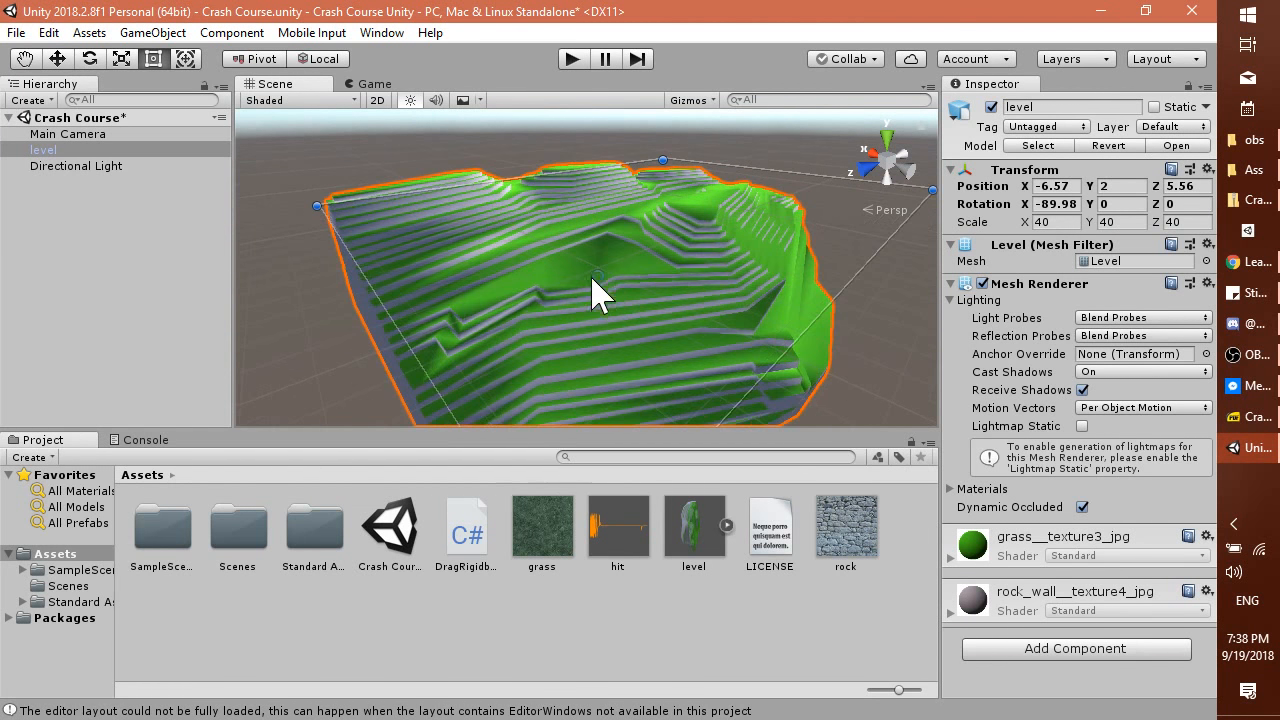
{"action": "scroll", "coordinate": [592, 296], "scroll_direction": "up", "scroll_amount": 6}
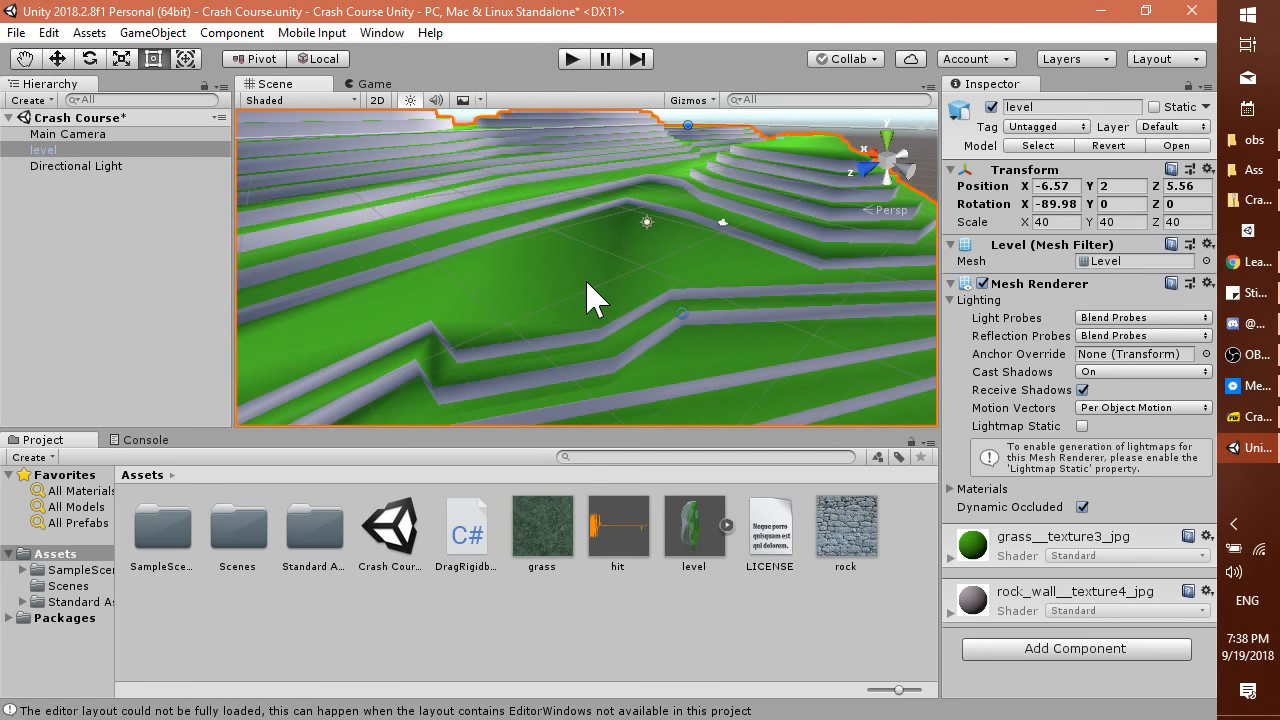
Try moving and scaling the level along its axes and from the centre with the combined Transform tool, undoing each change.
{"action": "left_click", "coordinate": [186, 60]}
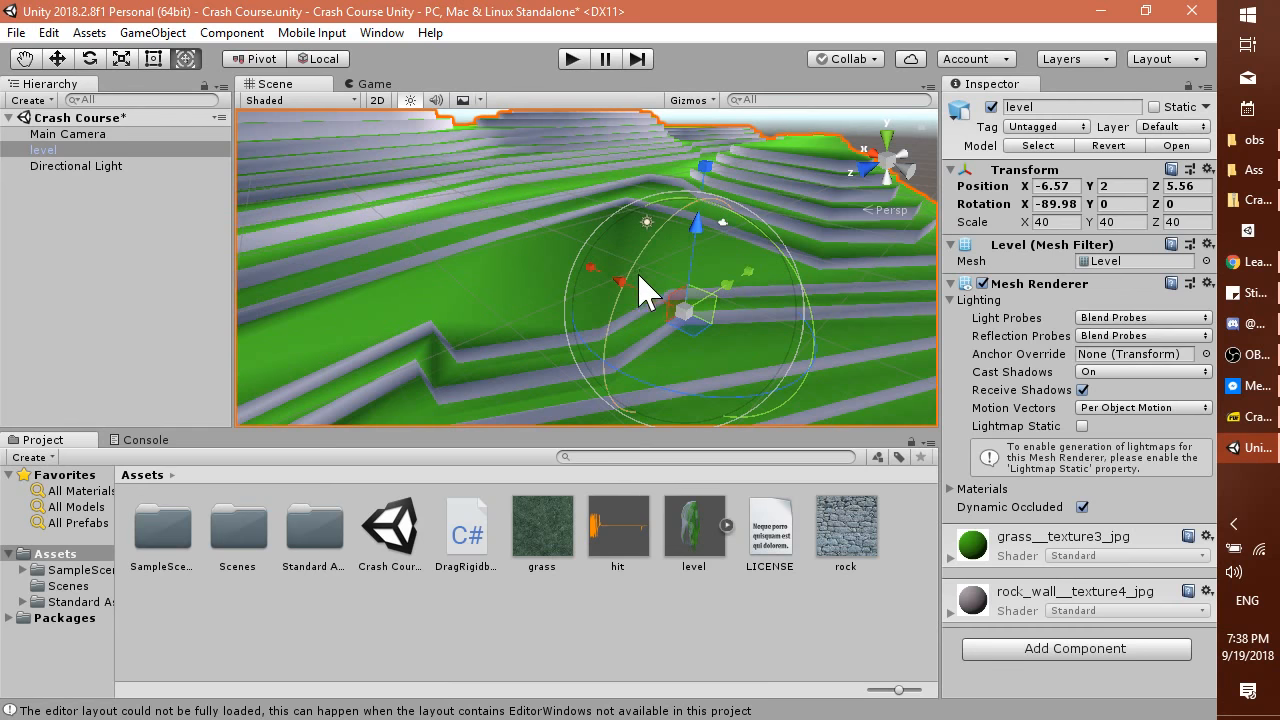
{"action": "mouse_move", "coordinate": [694, 229]}
{"action": "left_mouse_down"}
{"action": "mouse_move", "coordinate": [693, 189]}
{"action": "mouse_move", "coordinate": [704, 267]}
{"action": "mouse_move", "coordinate": [698, 232]}
{"action": "left_mouse_up"}
{"action": "key", "text": "ctrl+z"}
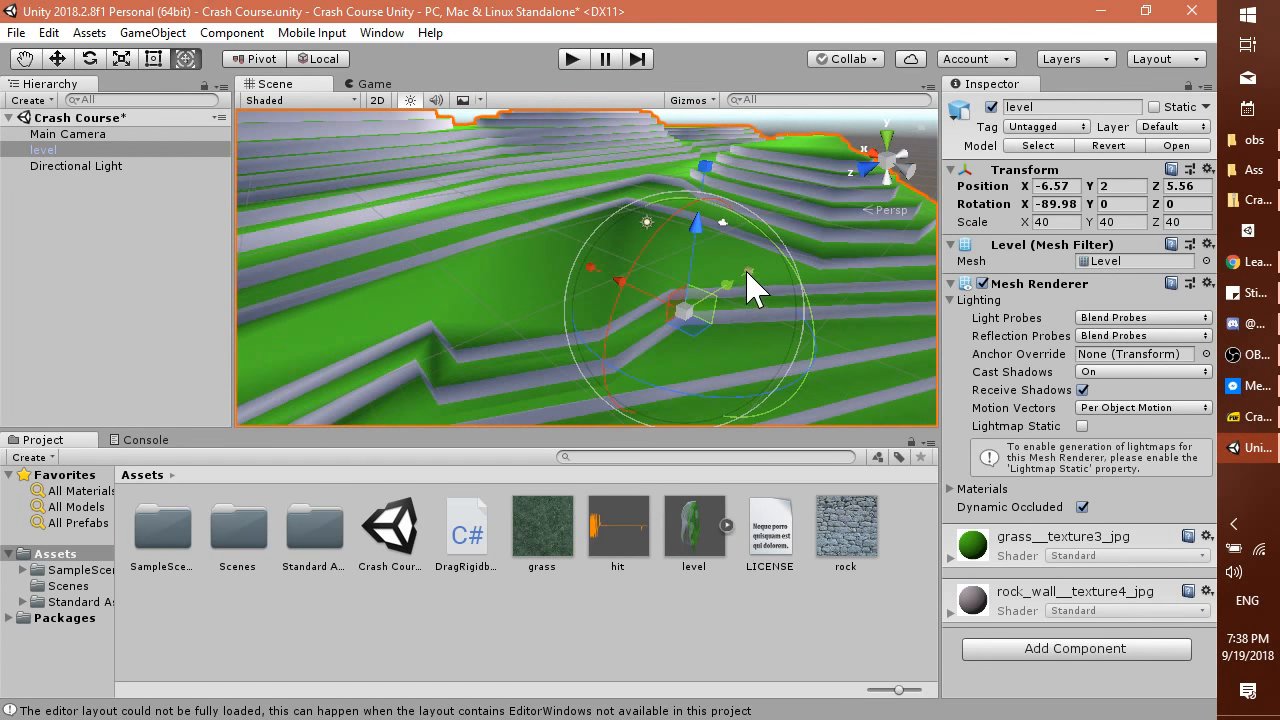
{"action": "left_click_drag", "start_coordinate": [593, 283], "coordinate": [678, 313]}
{"action": "key", "text": "ctrl+z"}
{"action": "mouse_move", "coordinate": [777, 343]}
{"action": "left_mouse_down"}
{"action": "mouse_move", "coordinate": [734, 394]}
{"action": "mouse_move", "coordinate": [706, 334]}
{"action": "mouse_move", "coordinate": [783, 337]}
{"action": "mouse_move", "coordinate": [763, 337]}
{"action": "left_mouse_up"}
{"action": "key", "text": "ctrl+z"}
{"action": "left_click_drag", "start_coordinate": [688, 320], "coordinate": [800, 312]}
{"action": "key", "text": "ctrl+z"}
Try rotating the level around different axes with the combined Transform tool's rotation rings, undoing each rotation.
{"action": "left_click_drag", "start_coordinate": [823, 337], "coordinate": [765, 235]}
{"action": "key", "text": "ctrl+z"}
{"action": "left_click_drag", "start_coordinate": [615, 340], "coordinate": [609, 371]}
{"action": "key", "text": "ctrl+z"}
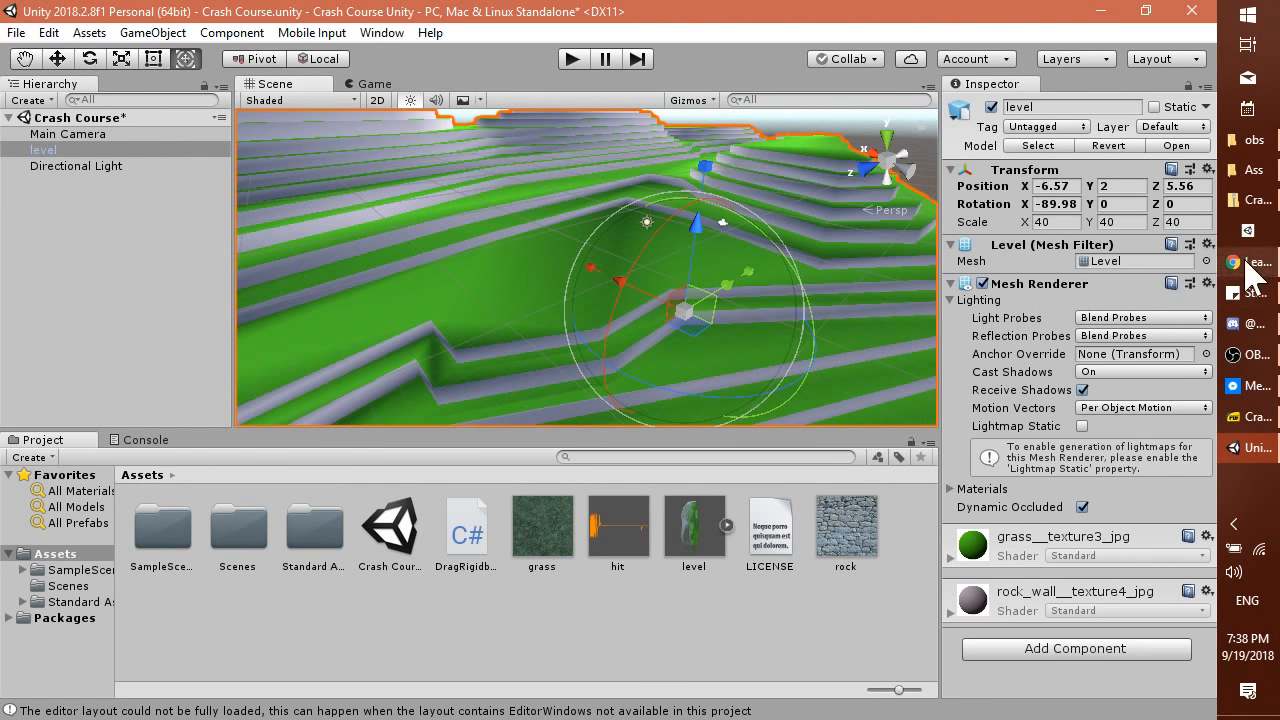
Consult the PDF's object controls page, and try the Pivot/Center and Local/Global handle modes in Unity, restoring Pivot and Local.
{"action": "left_click", "coordinate": [1245, 416]}
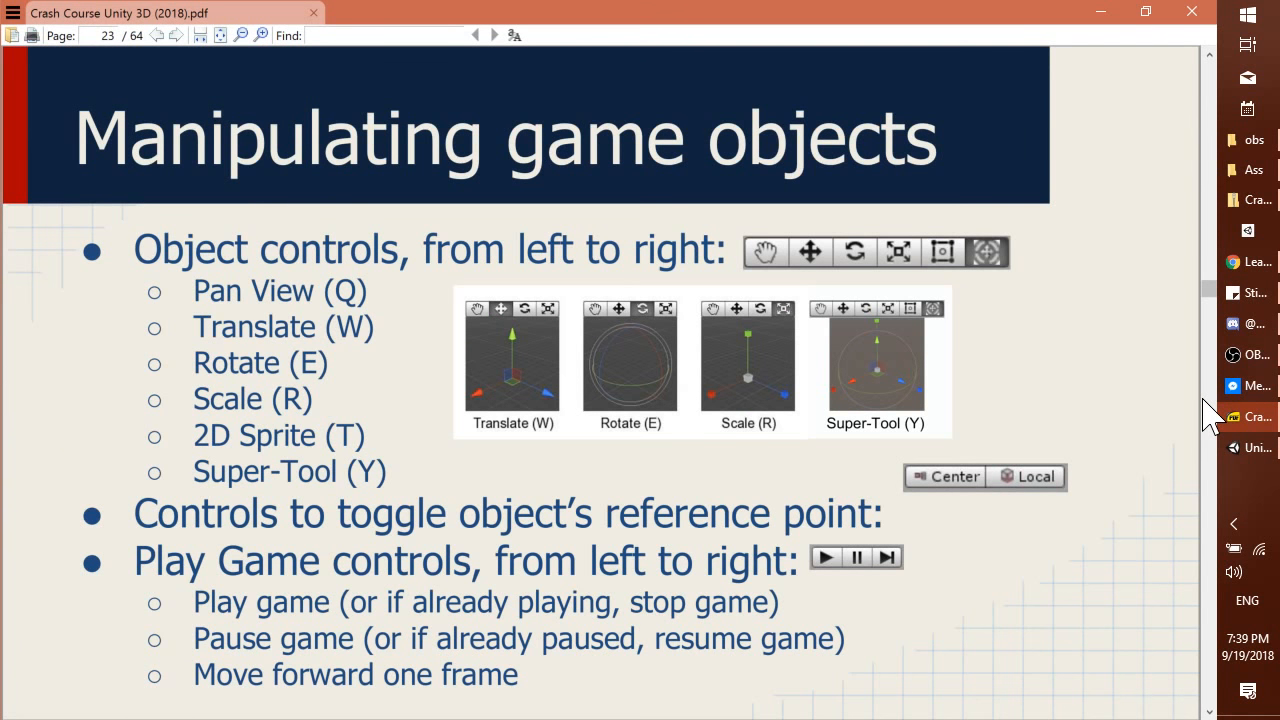
{"action": "left_click", "coordinate": [1210, 416]}
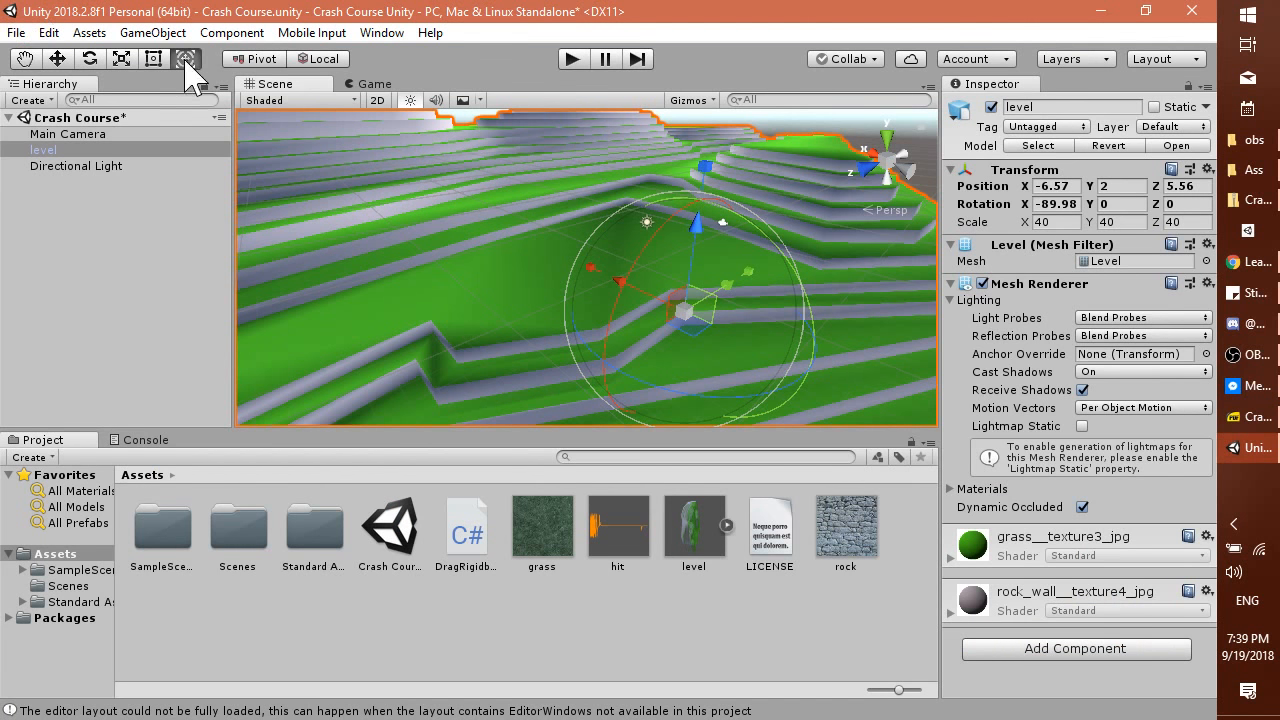
{"action": "left_click", "coordinate": [260, 60]}
{"action": "left_click", "coordinate": [260, 60]}
{"action": "left_click", "coordinate": [318, 59]}
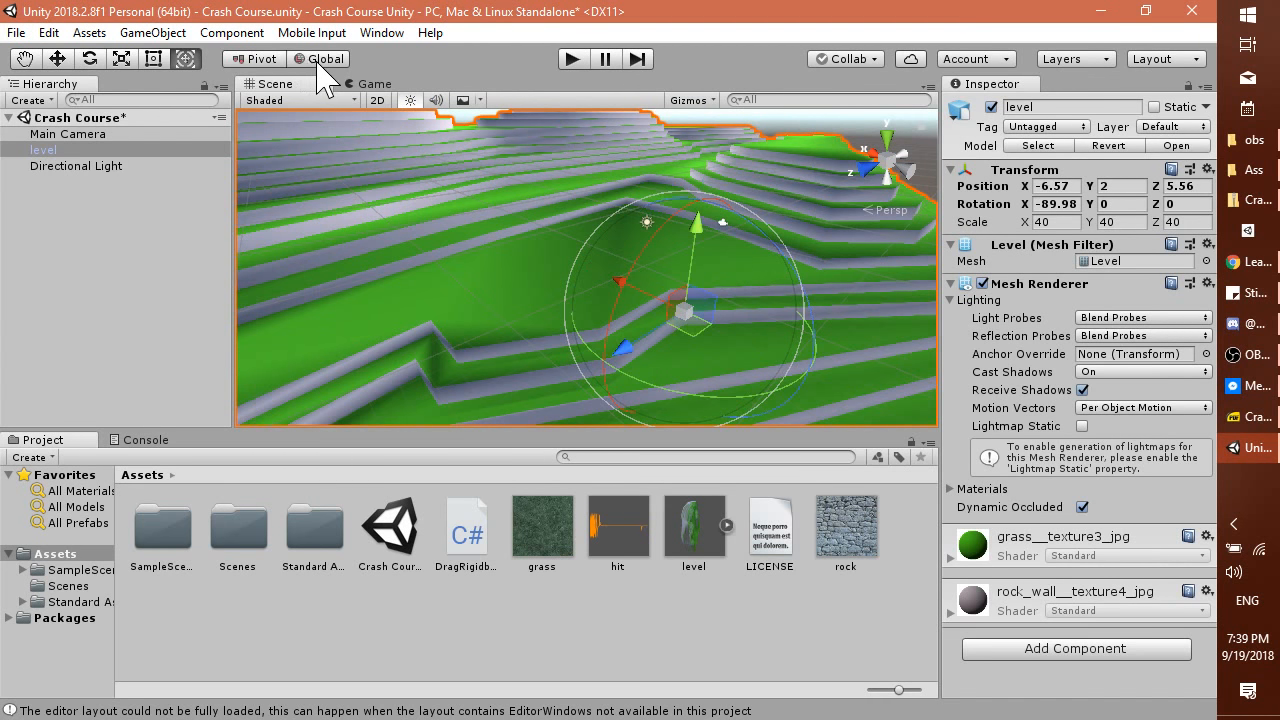
{"action": "left_click", "coordinate": [318, 59]}
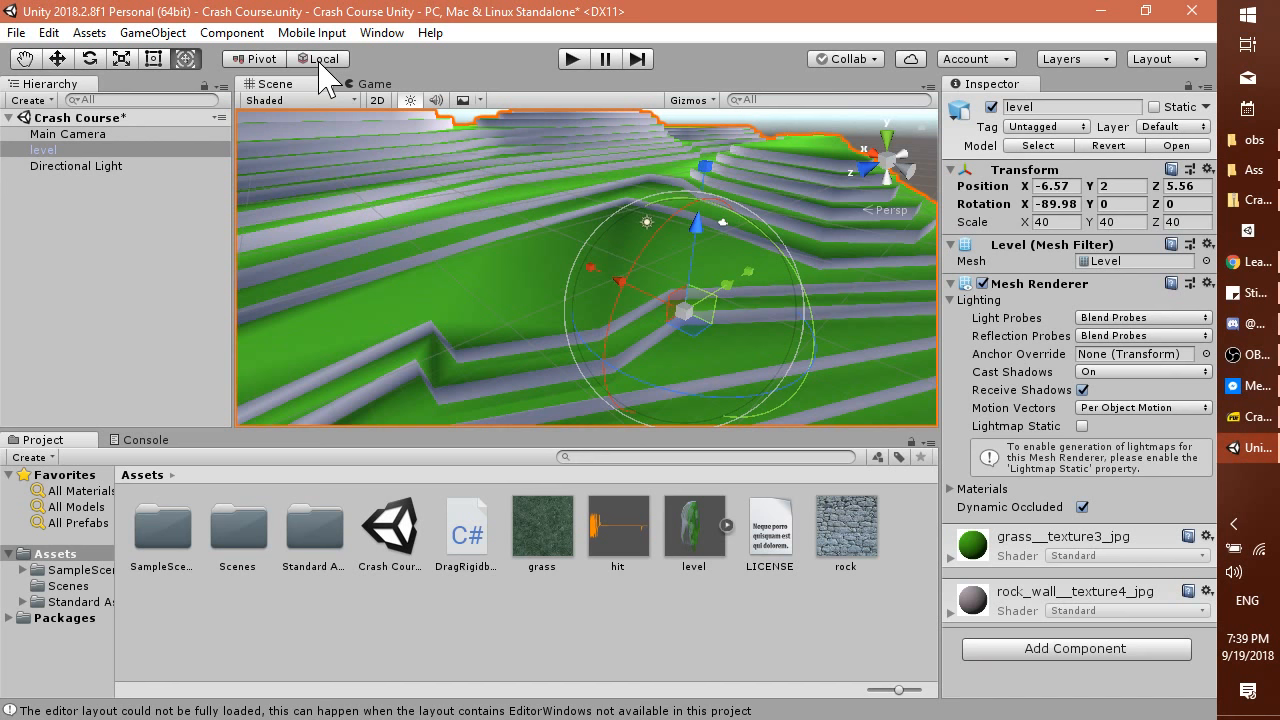
{"action": "left_click", "coordinate": [259, 60]}
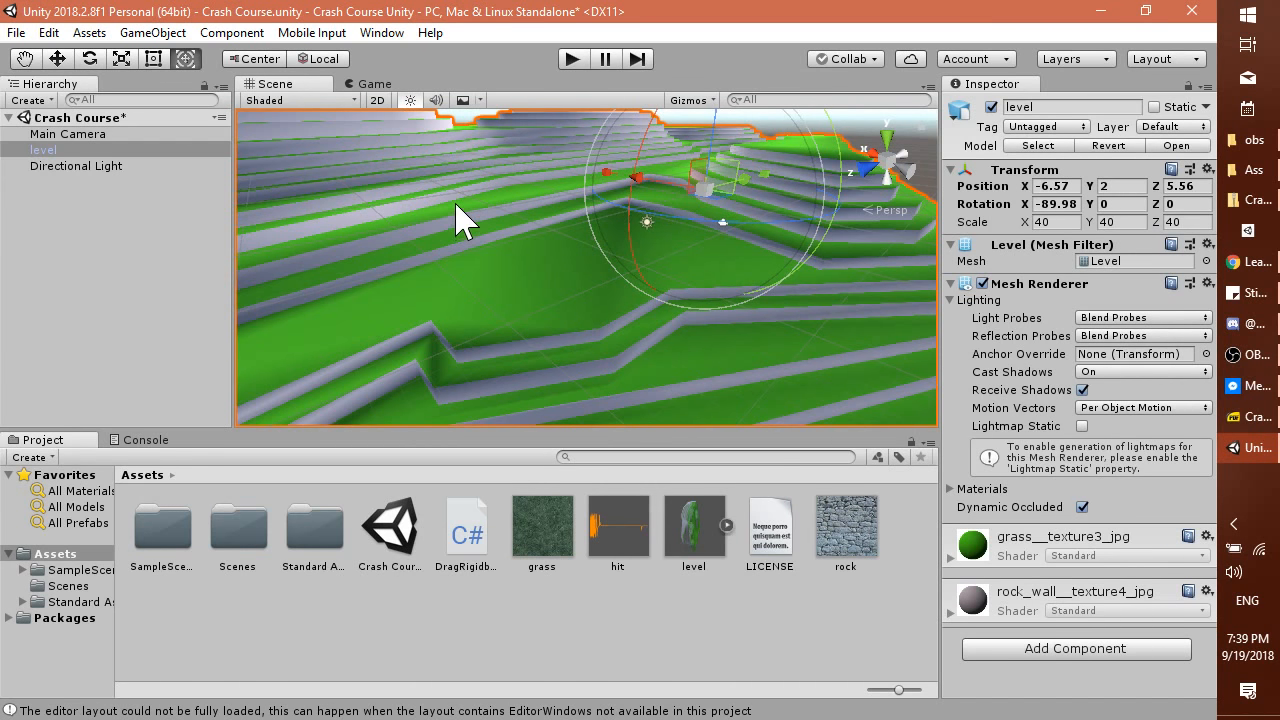
{"action": "left_click", "coordinate": [258, 60]}
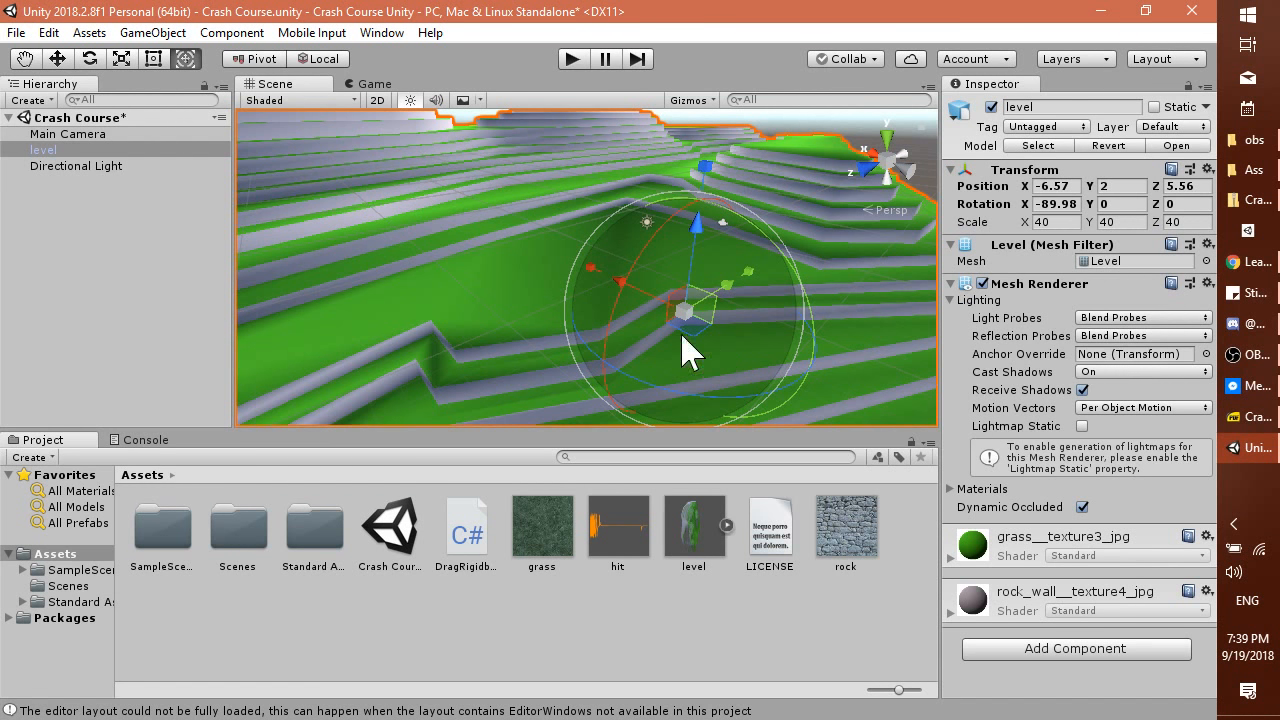
Toggle the tool handle rotation repeatedly between Global and Local to compare the gizmo axes, leaving it on Local.
{"action": "left_click", "coordinate": [324, 61]}
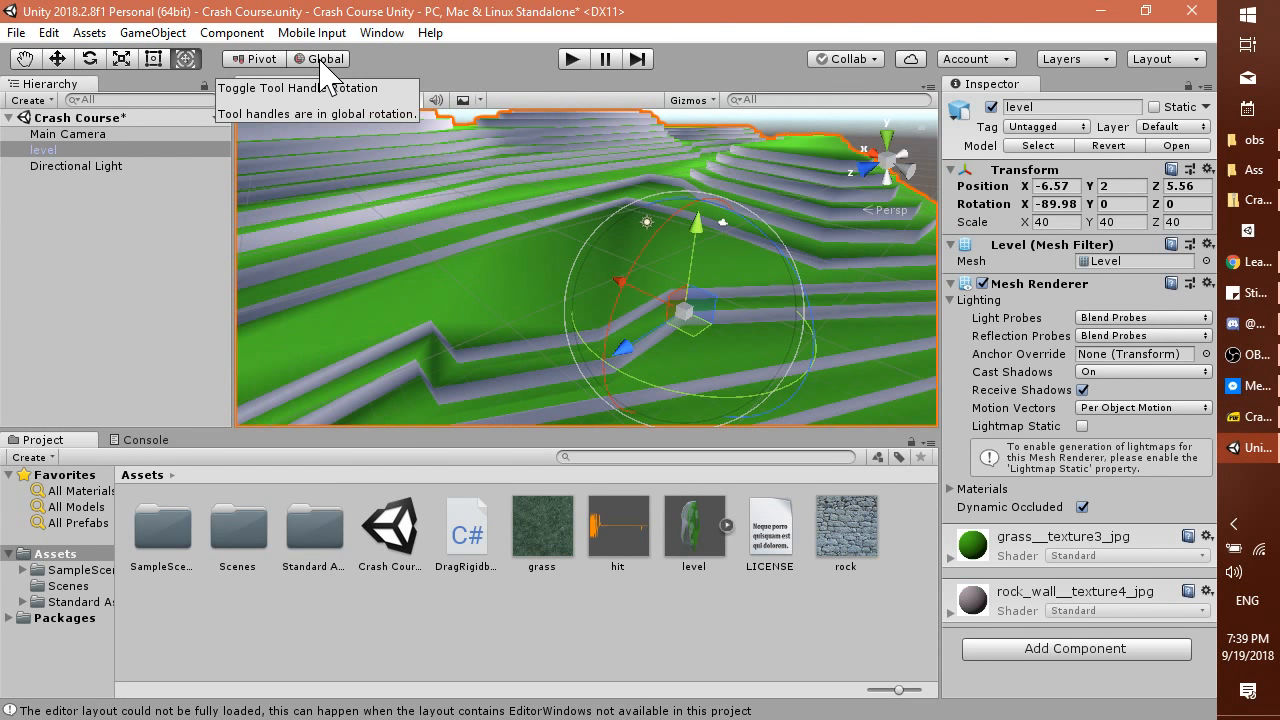
{"action": "left_click", "coordinate": [319, 60]}
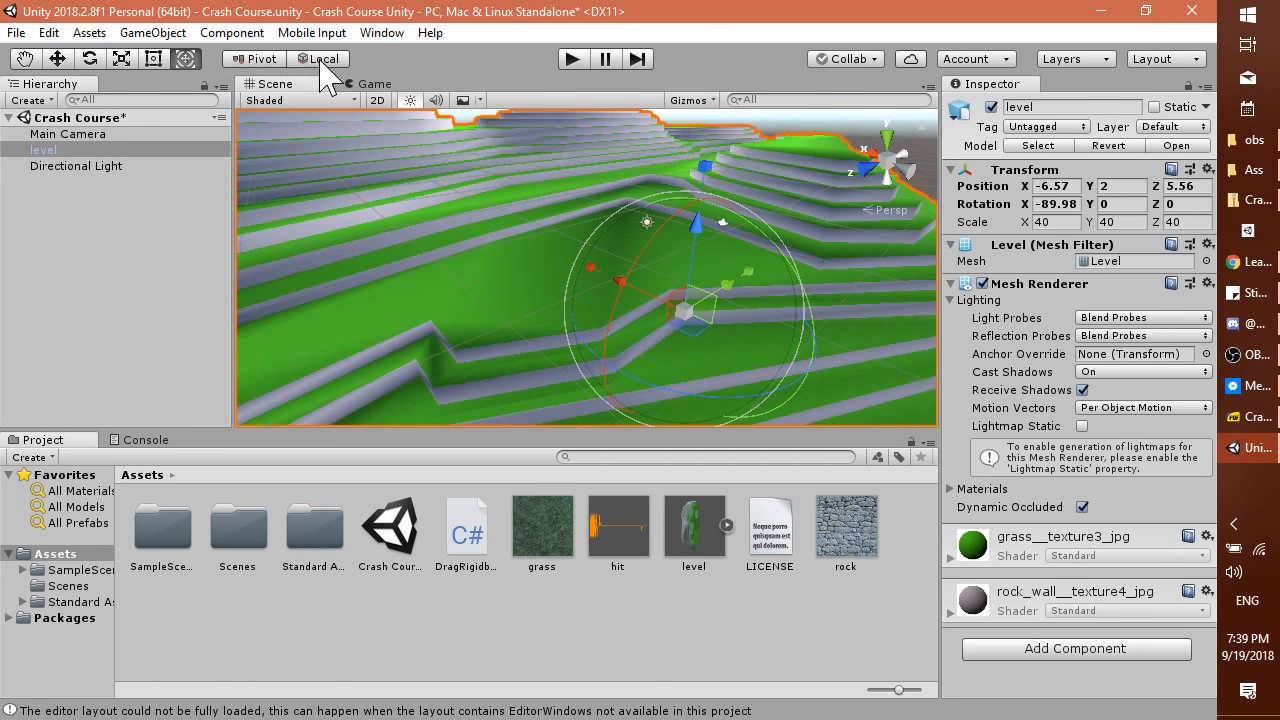
{"action": "left_click", "coordinate": [319, 60]}
{"action": "left_click", "coordinate": [319, 61]}
{"action": "left_click", "coordinate": [320, 62]}
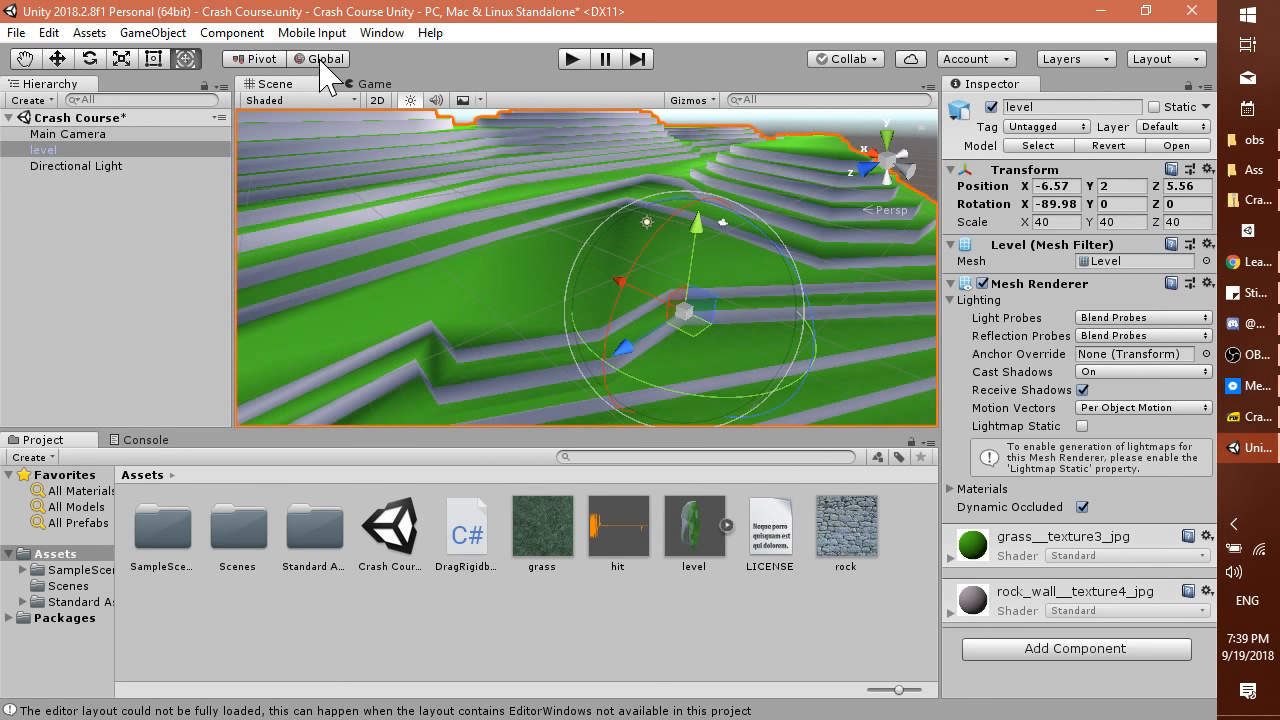
{"action": "left_click", "coordinate": [320, 62]}
{"action": "left_click", "coordinate": [320, 62]}
{"action": "left_click", "coordinate": [320, 62]}
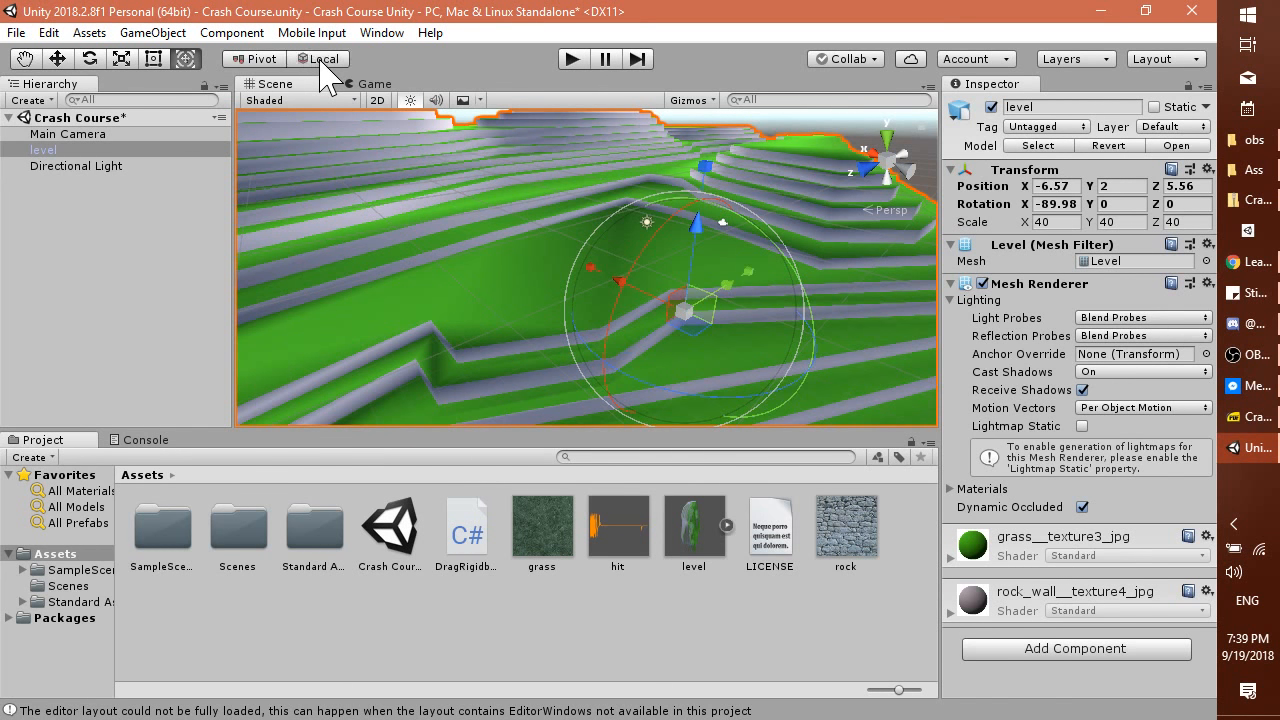
{"action": "left_click", "coordinate": [320, 62]}
{"action": "left_click", "coordinate": [320, 62]}
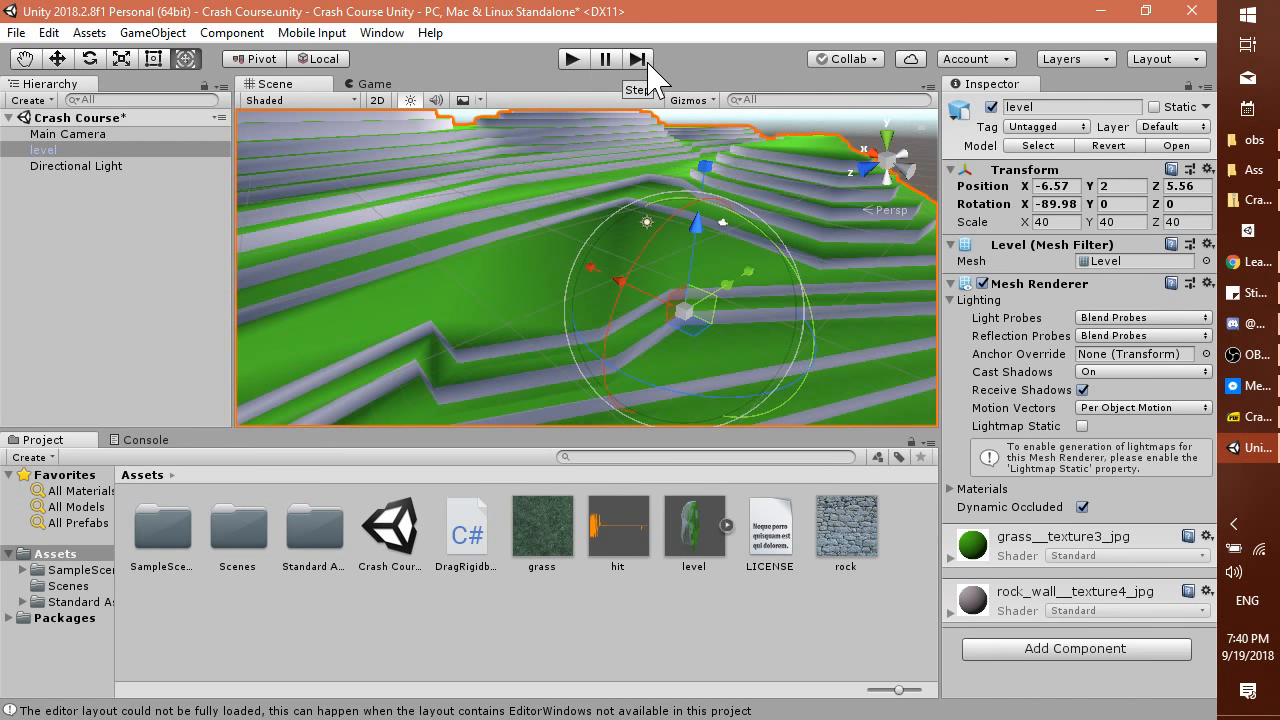
Test-run the game, stop it, and run it again paused while comparing the Game and Scene views.
{"action": "left_click", "coordinate": [572, 59]}
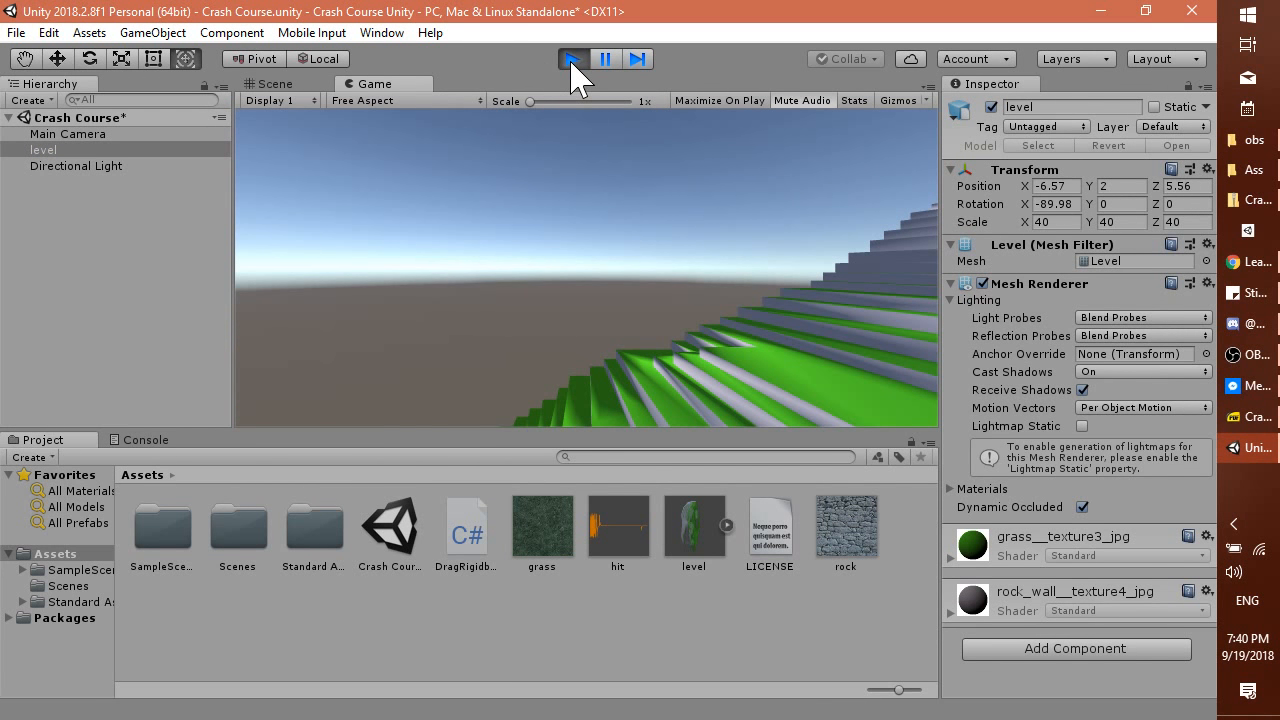
{"action": "left_click", "coordinate": [573, 60]}
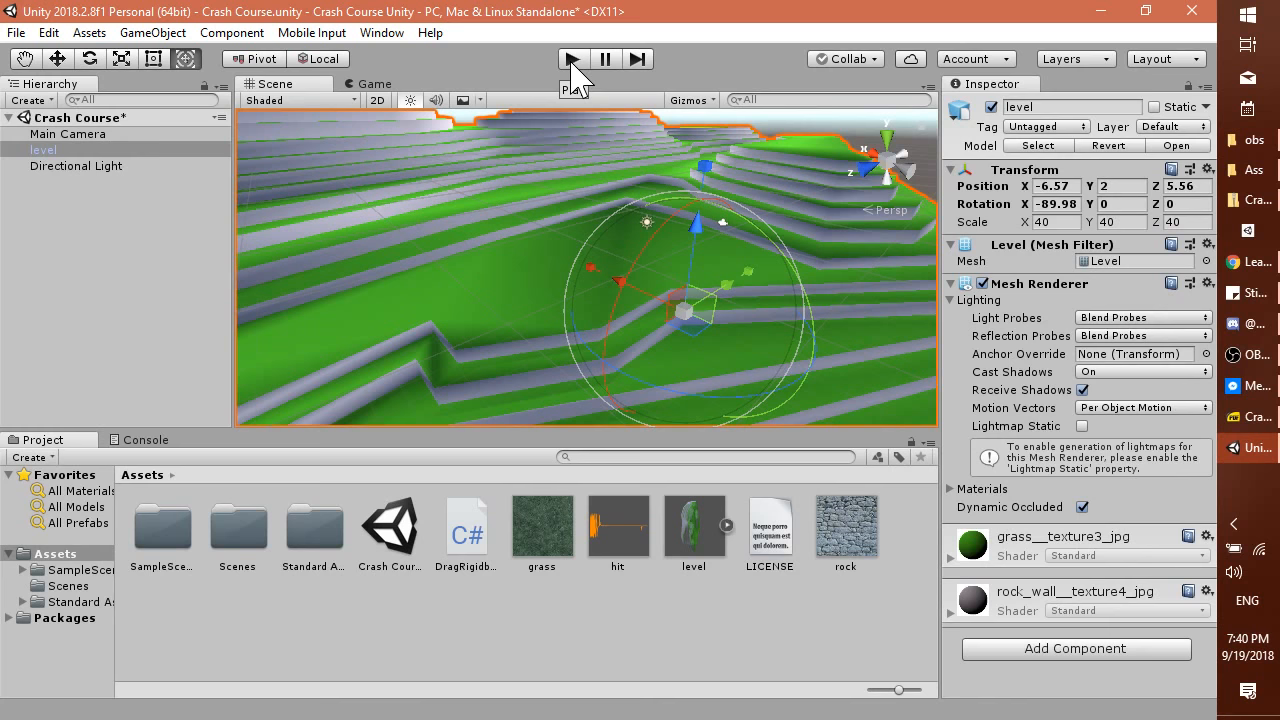
{"action": "left_click", "coordinate": [573, 60]}
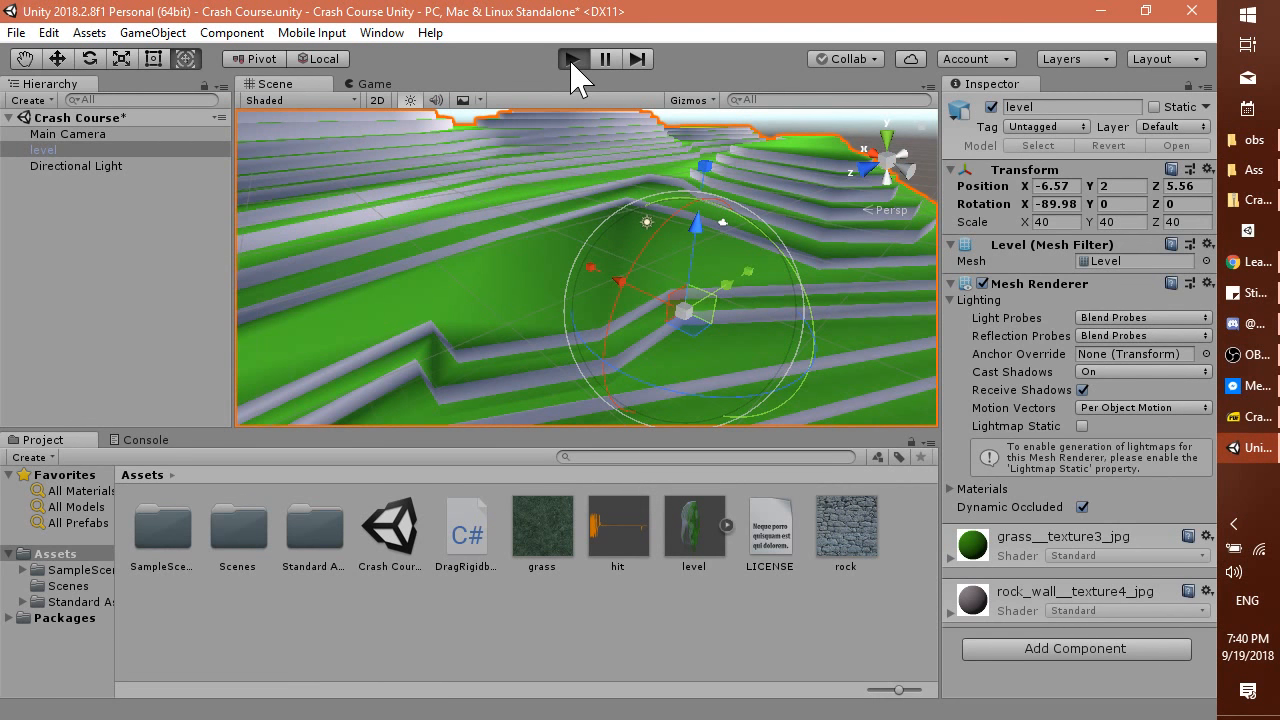
{"action": "left_click", "coordinate": [605, 59]}
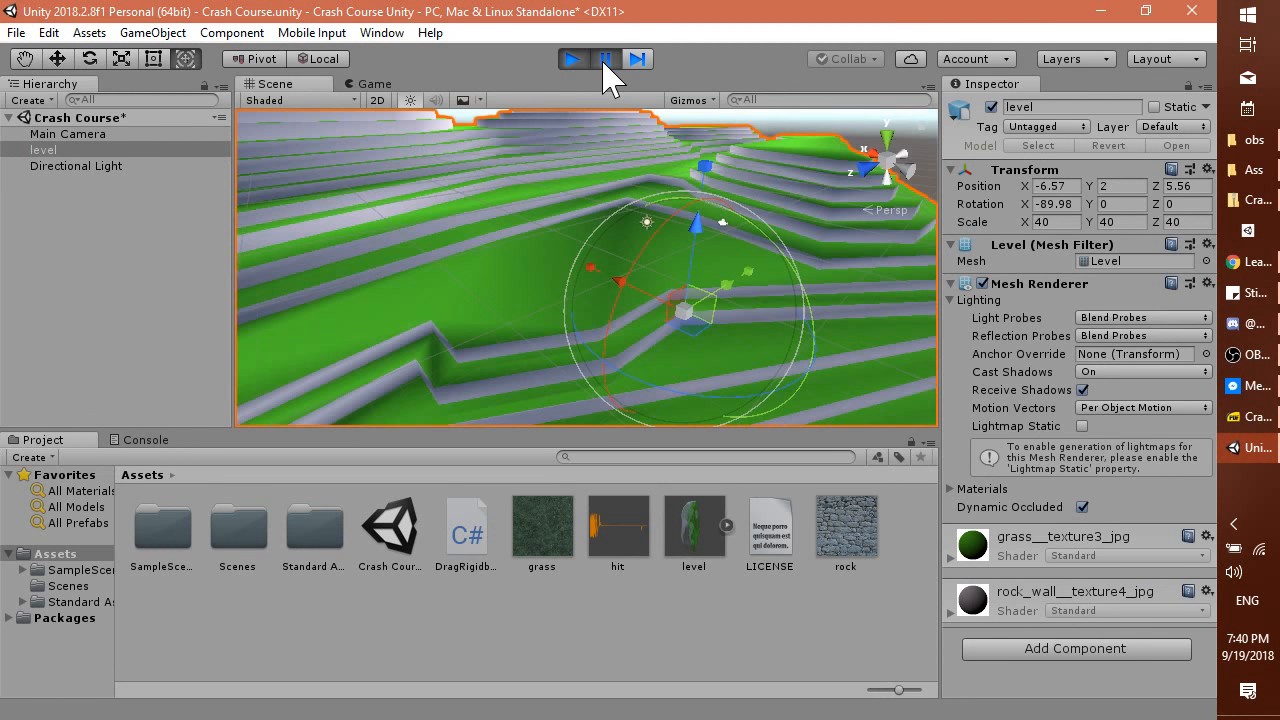
{"action": "left_click", "coordinate": [391, 83]}
{"action": "left_click", "coordinate": [313, 84]}
Try single-frame stepping and resuming the running game, and exit play mode.
{"action": "left_click", "coordinate": [629, 58]}
{"action": "left_click", "coordinate": [601, 62]}
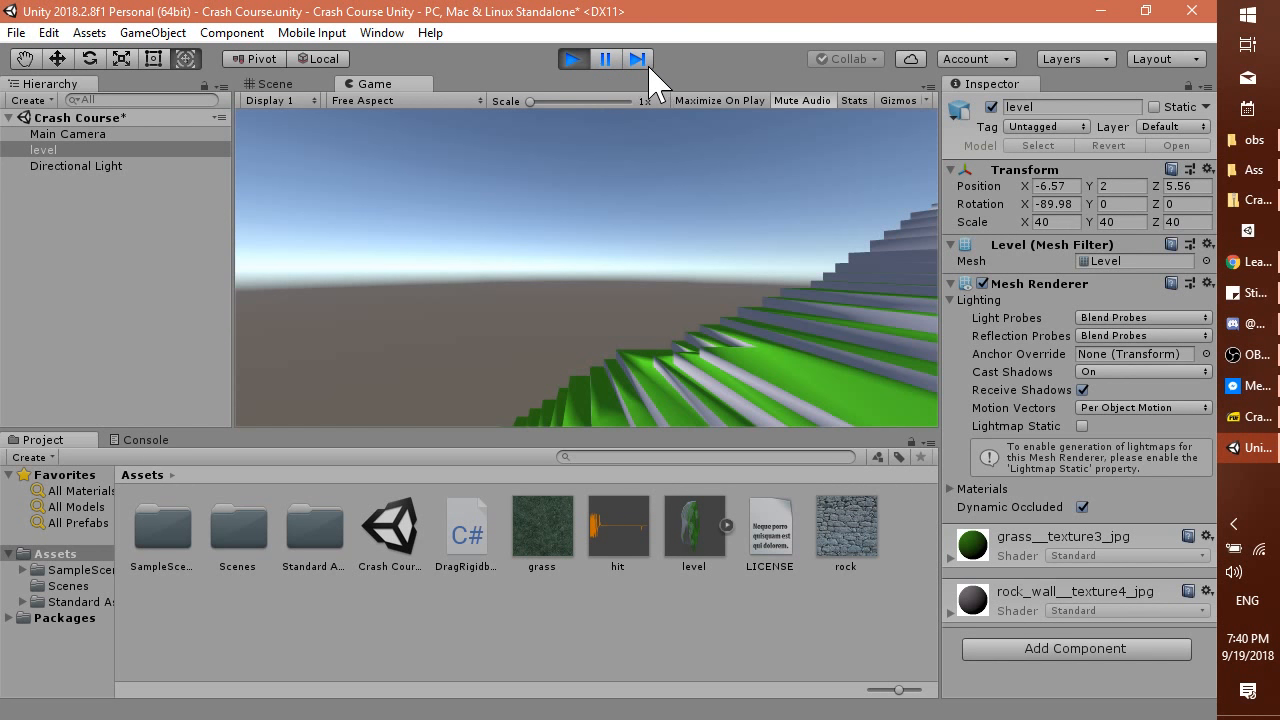
{"action": "left_click", "coordinate": [648, 66]}
{"action": "left_click", "coordinate": [603, 62]}
{"action": "left_click", "coordinate": [575, 61]}
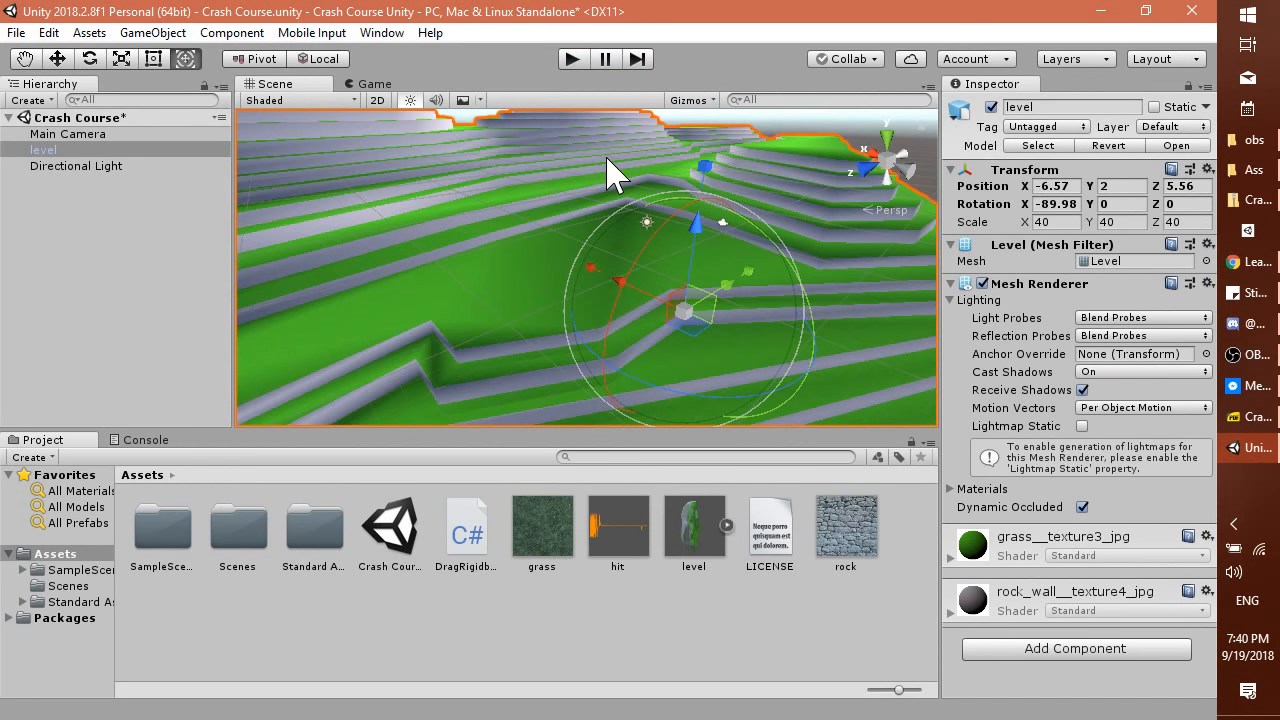
Read the PDF's Hierarchy Pane page, and back in Unity select Main Camera, level and Directional Light in turn in the Hierarchy.
{"action": "key", "text": "alt+Tab"}
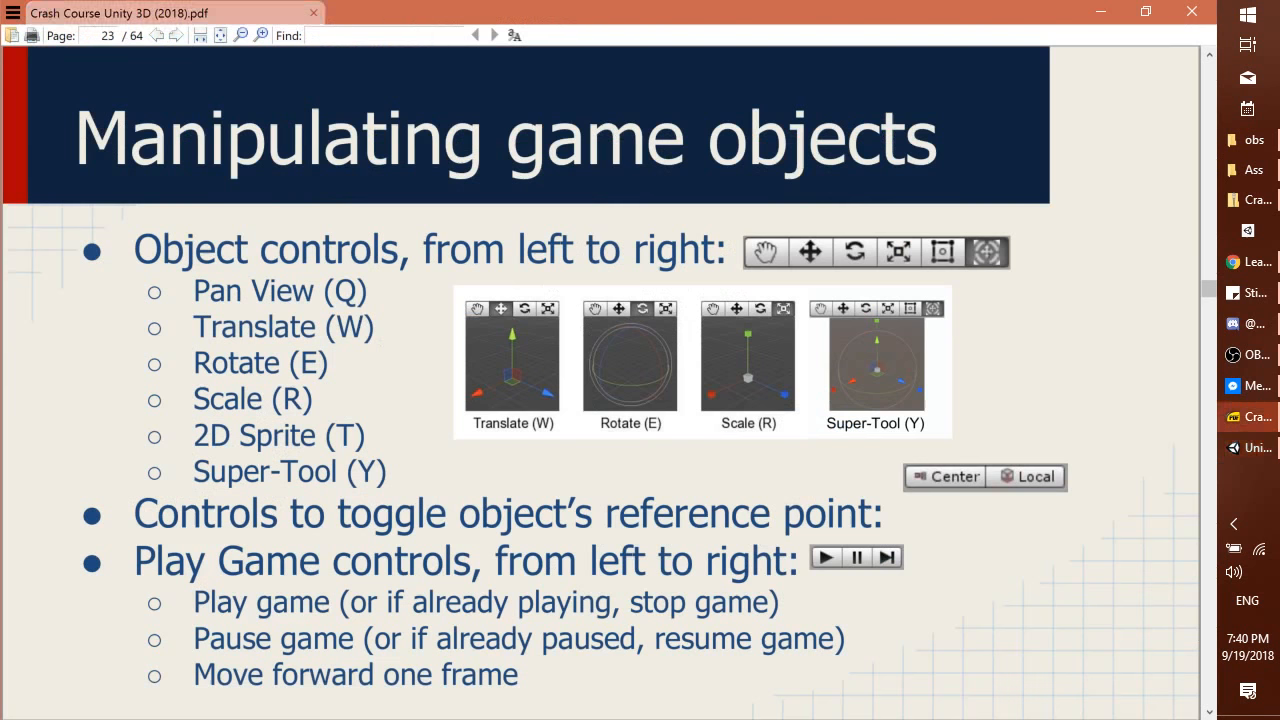
{"action": "key", "text": "Right"}
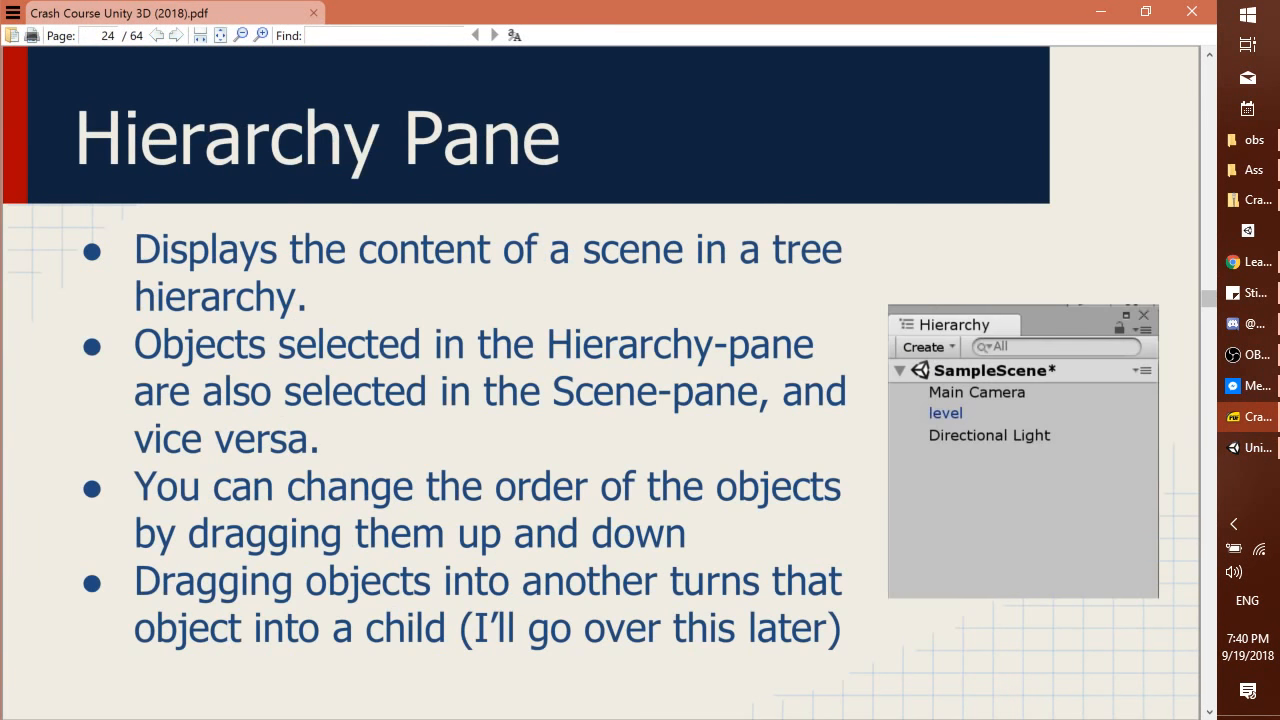
{"action": "key", "text": "alt+Tab"}
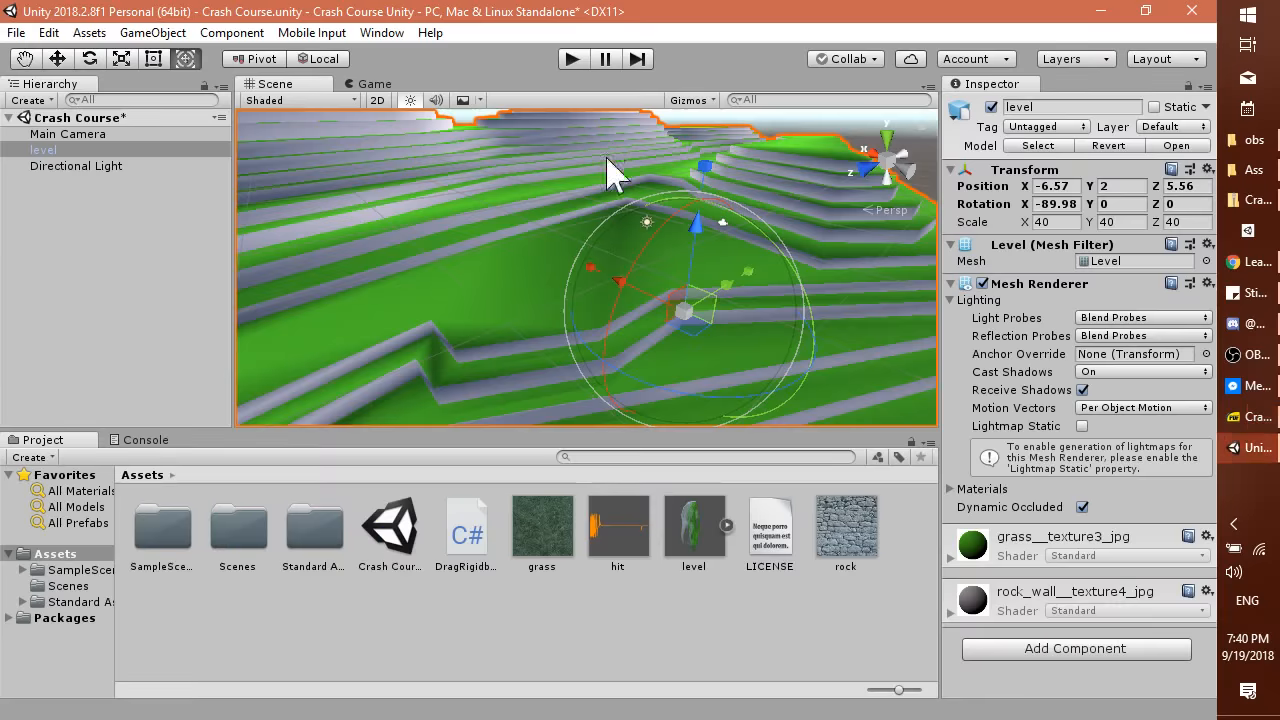
{"action": "left_click", "coordinate": [70, 135]}
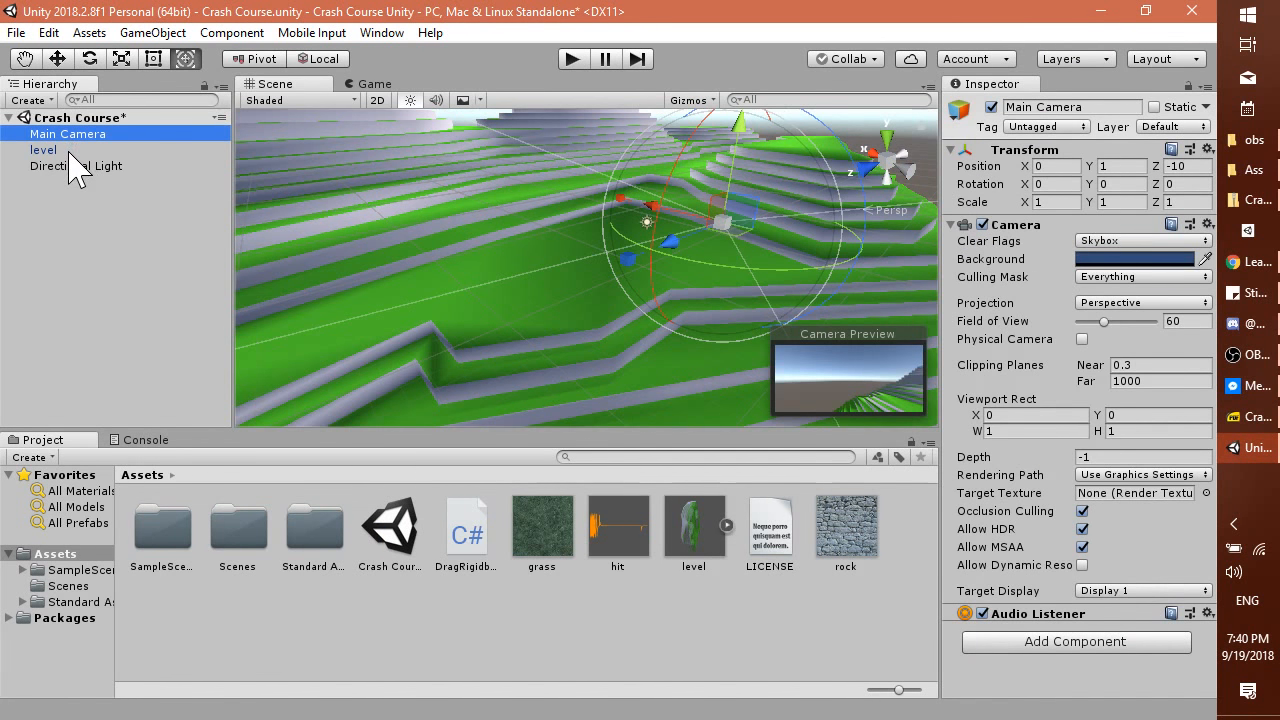
{"action": "left_click", "coordinate": [72, 150]}
{"action": "left_click", "coordinate": [78, 166]}
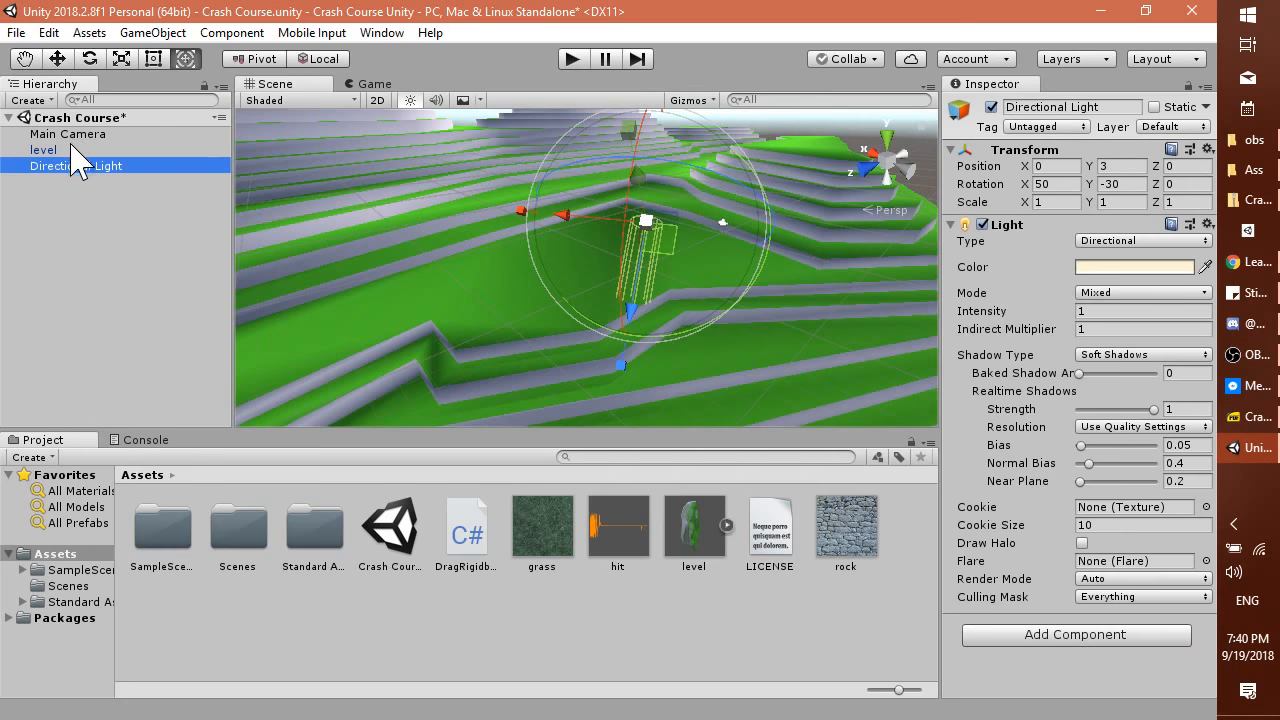
{"action": "left_click", "coordinate": [74, 150]}
{"action": "left_click", "coordinate": [74, 134]}
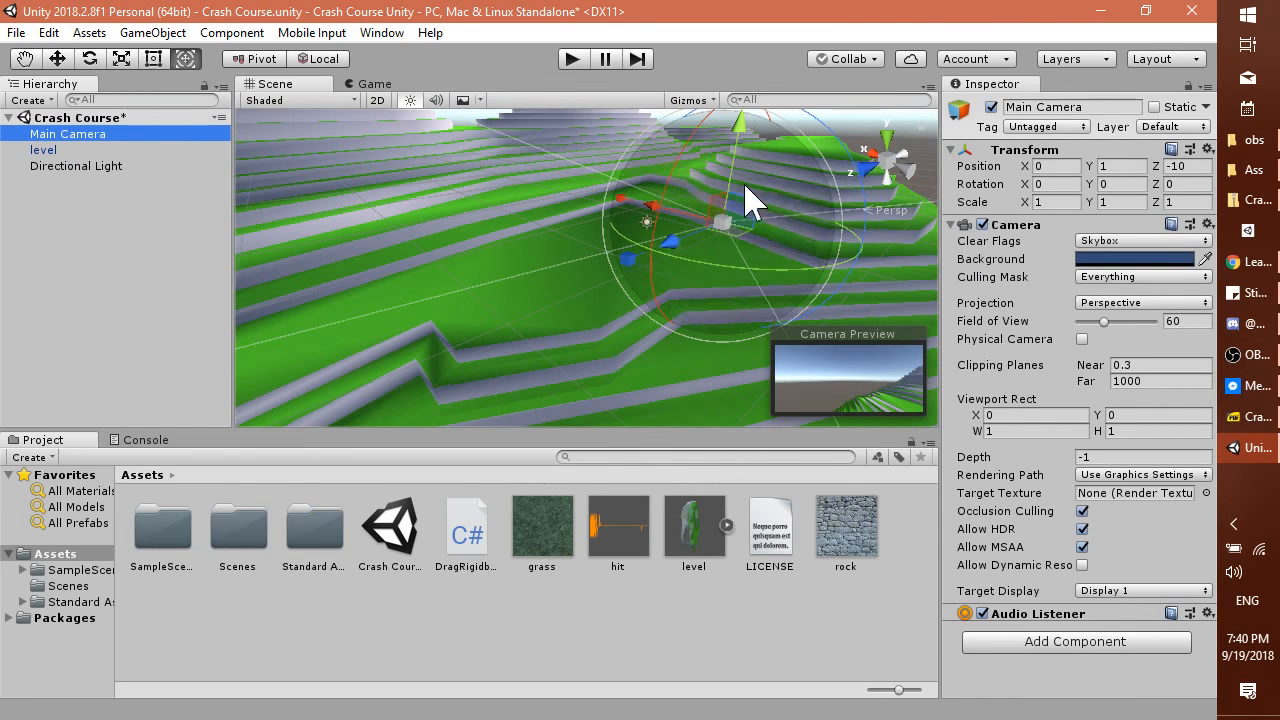
Deselect everything, pick the Main Camera directly in the scene view, and select Directional Light from the Hierarchy.
{"action": "right_click_drag", "start_coordinate": [465, 345], "coordinate": [806, 296]}
{"action": "middle_click_drag", "start_coordinate": [578, 314], "coordinate": [762, 335]}
{"action": "right_click_drag", "start_coordinate": [535, 326], "coordinate": [765, 322]}
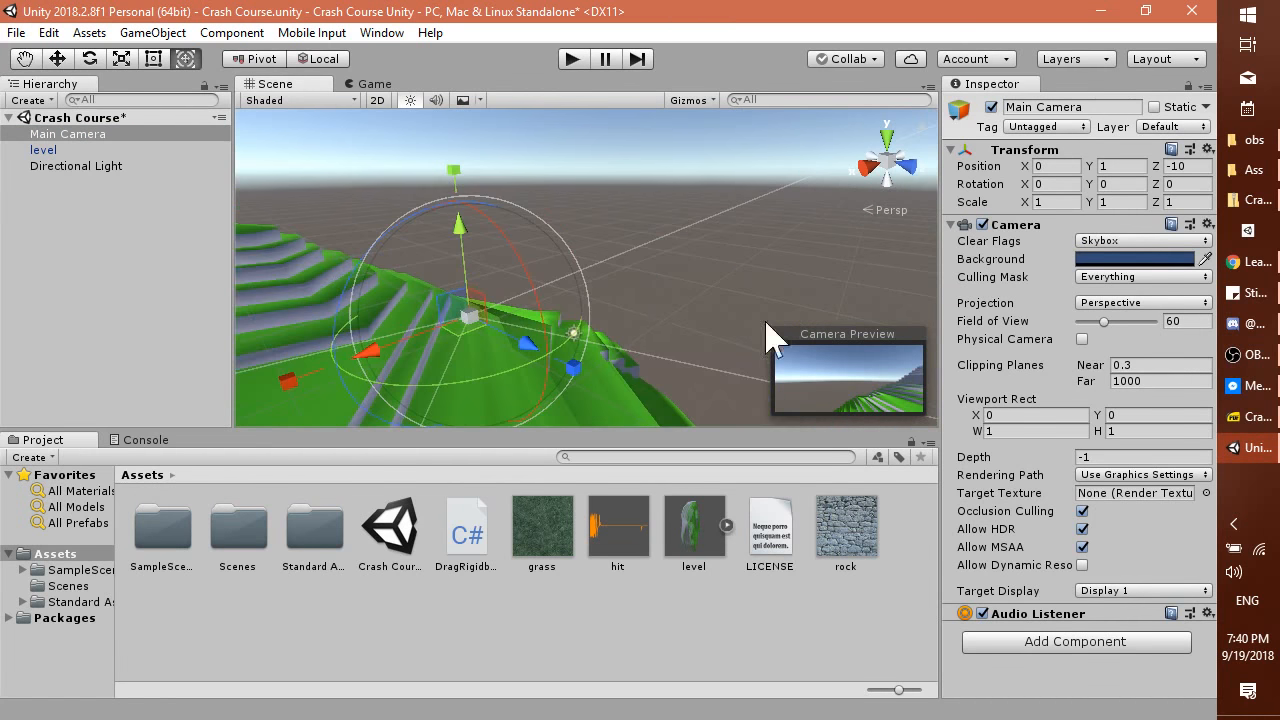
{"action": "left_click", "coordinate": [691, 268]}
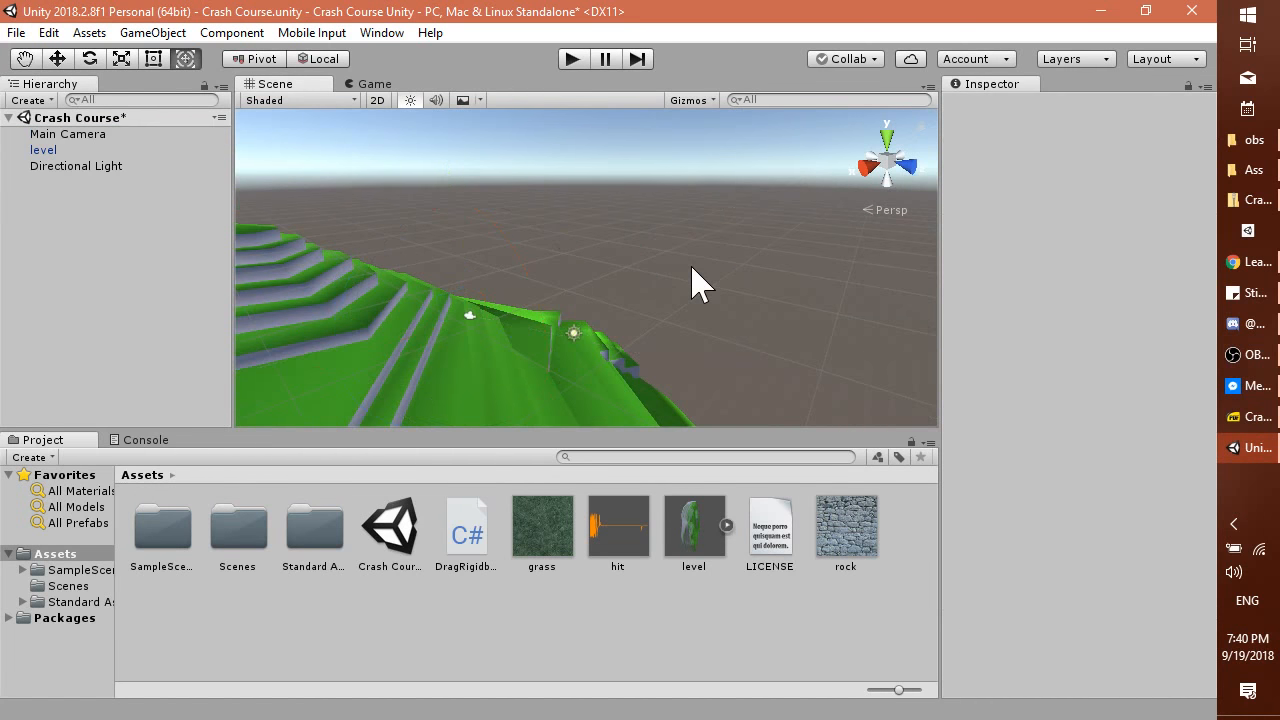
{"action": "left_click", "coordinate": [482, 338]}
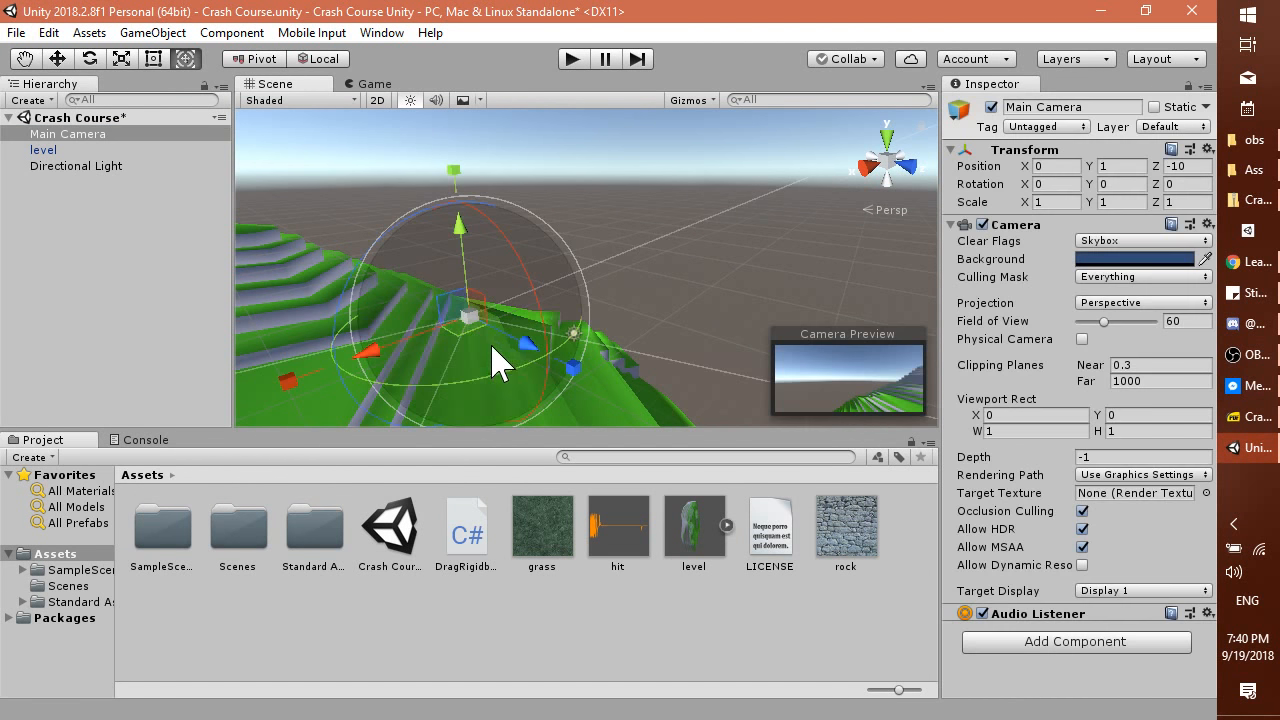
{"action": "left_click", "coordinate": [80, 170]}
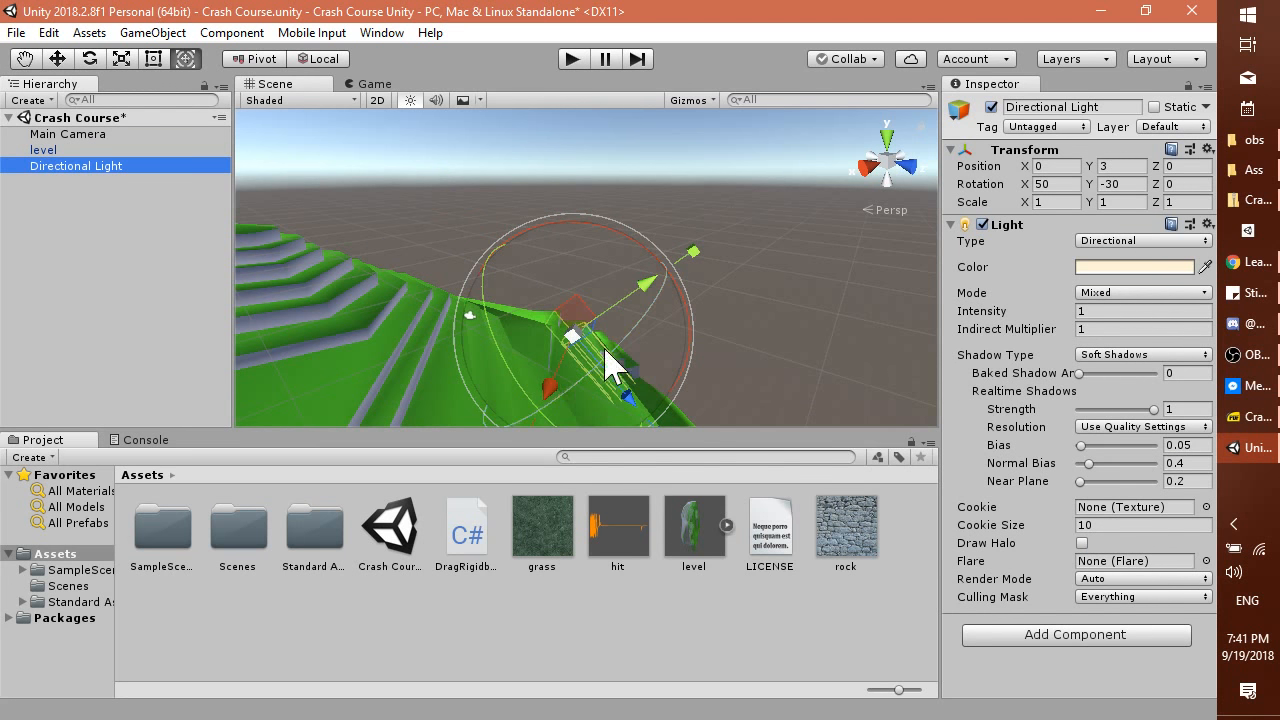
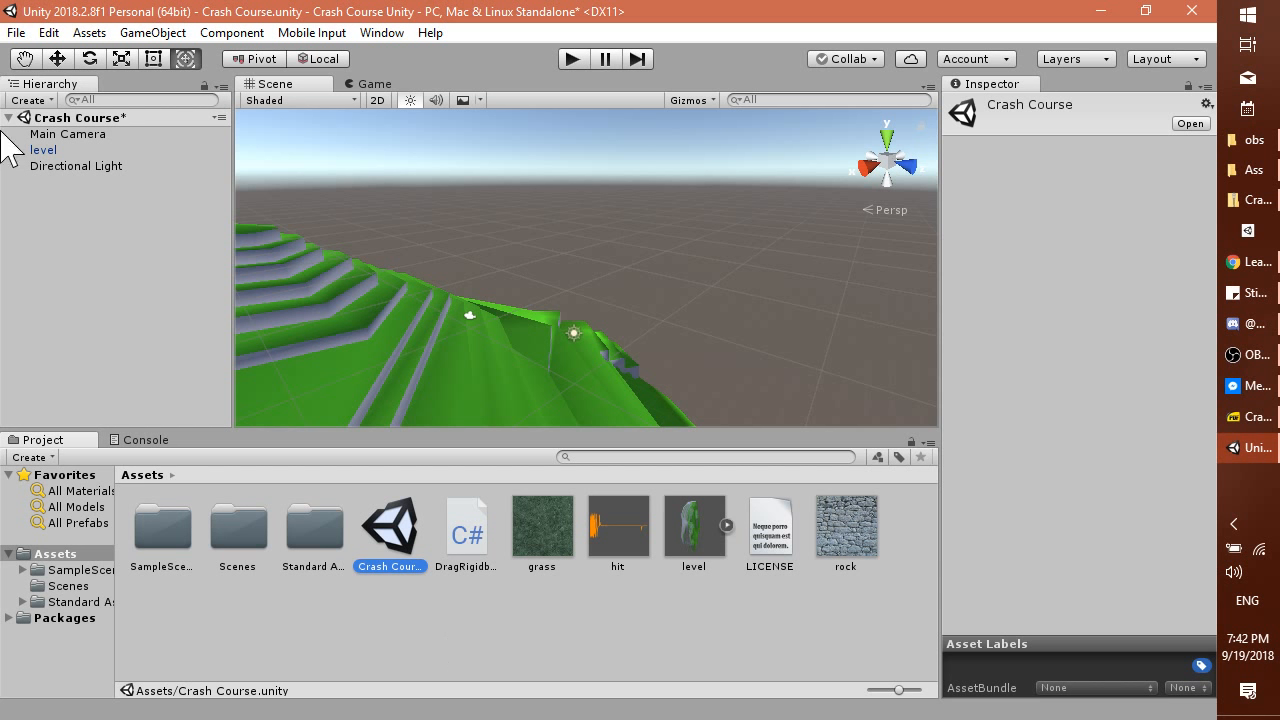
Inspect the Crash Course scene's Main Camera and level objects by selecting their Hierarchy entries, ending on Main Camera.
{"action": "left_click", "coordinate": [58, 134]}
{"action": "left_click", "coordinate": [64, 153]}
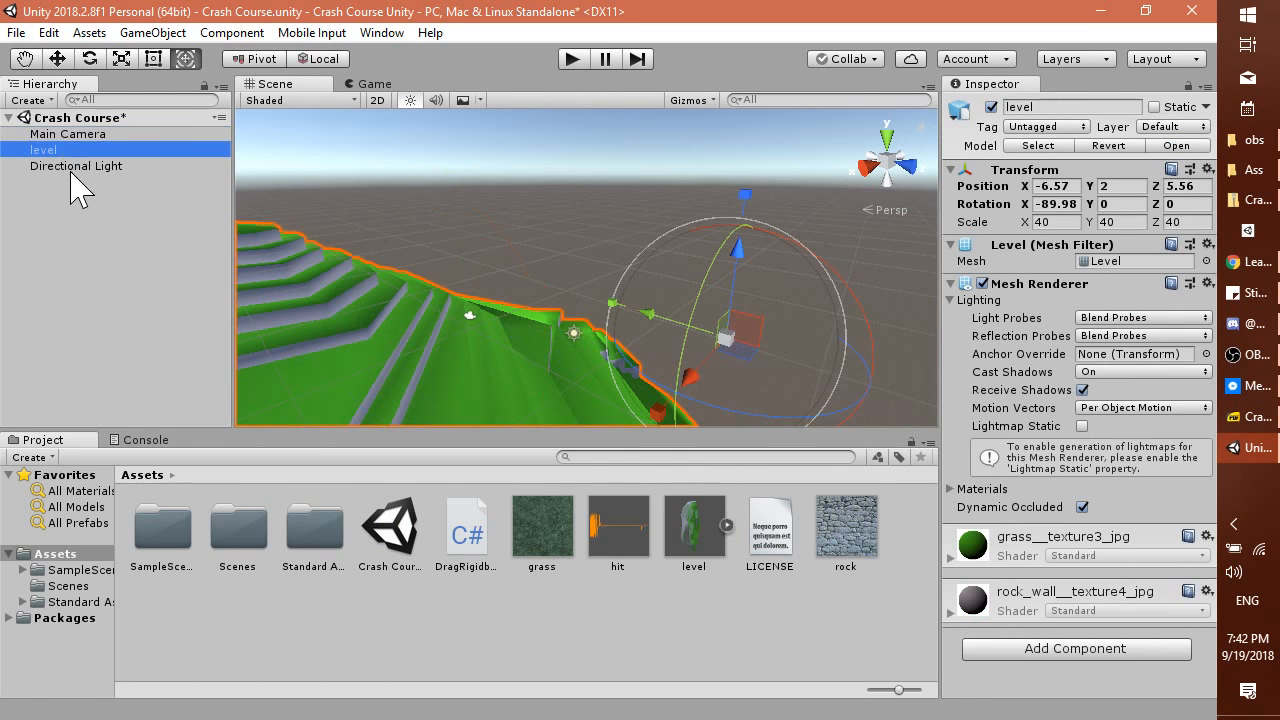
{"action": "left_click", "coordinate": [70, 137]}
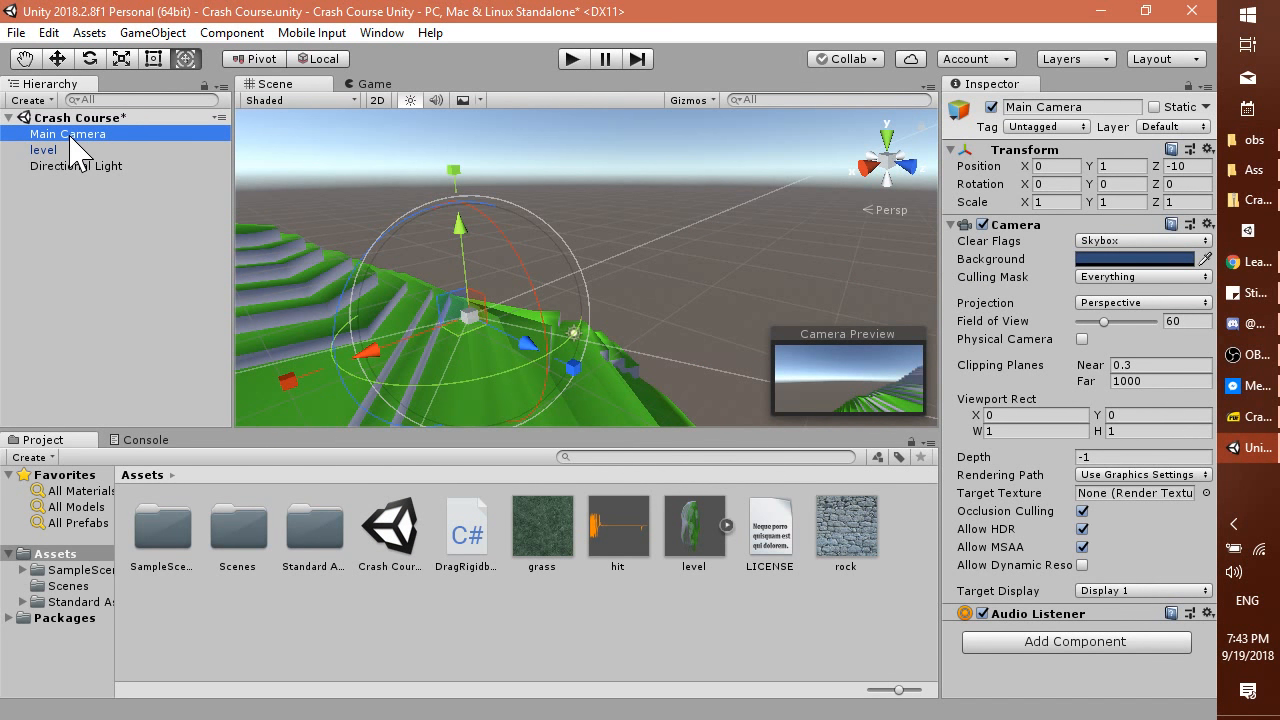
Switch to the Crash Course Unity 3D PDF and advance to the Creating materials page.
{"action": "key", "text": "alt+Tab"}
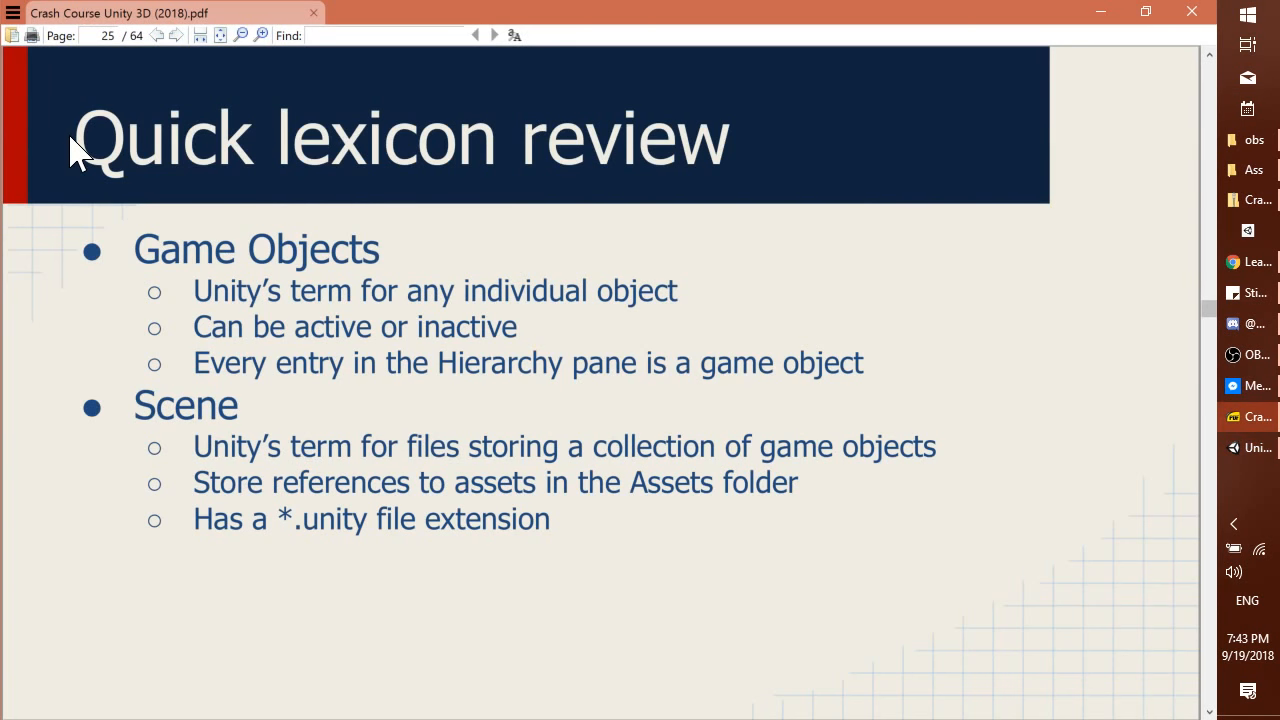
{"action": "key", "text": "Right"}
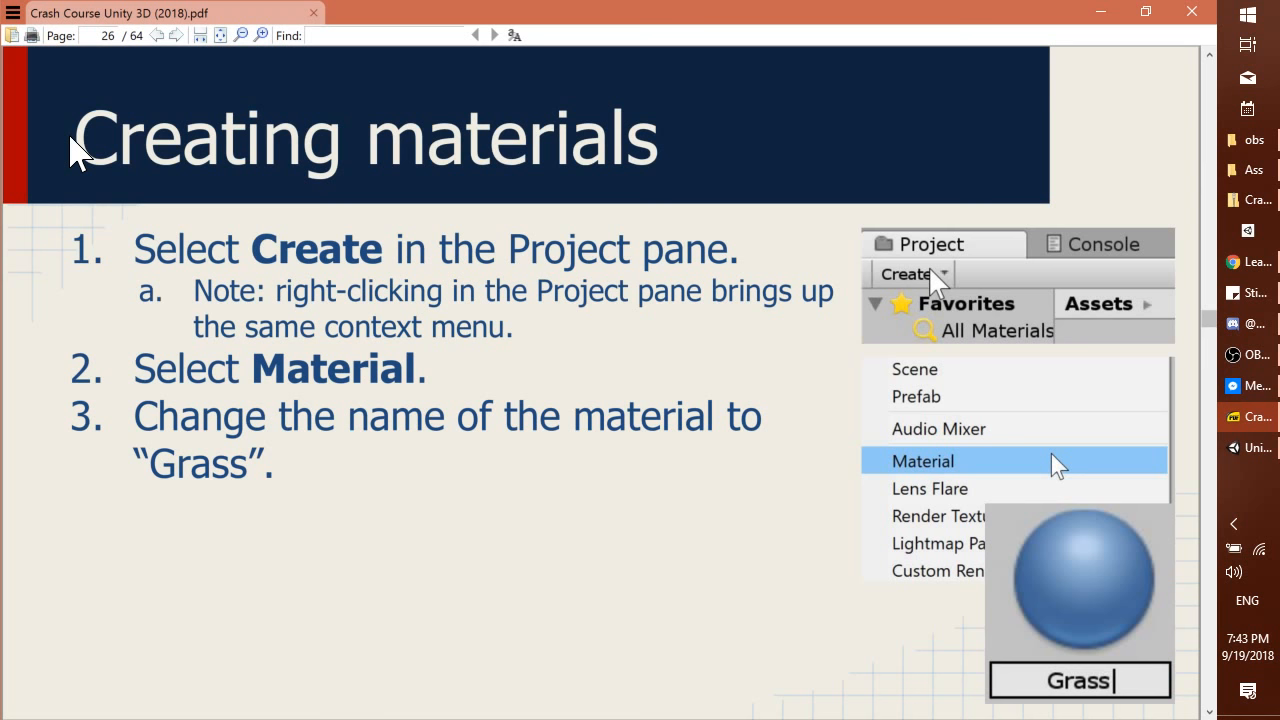
Switch to Unity and create a new material named Grass in the project's Assets folder.
{"action": "key", "text": "alt+Tab"}
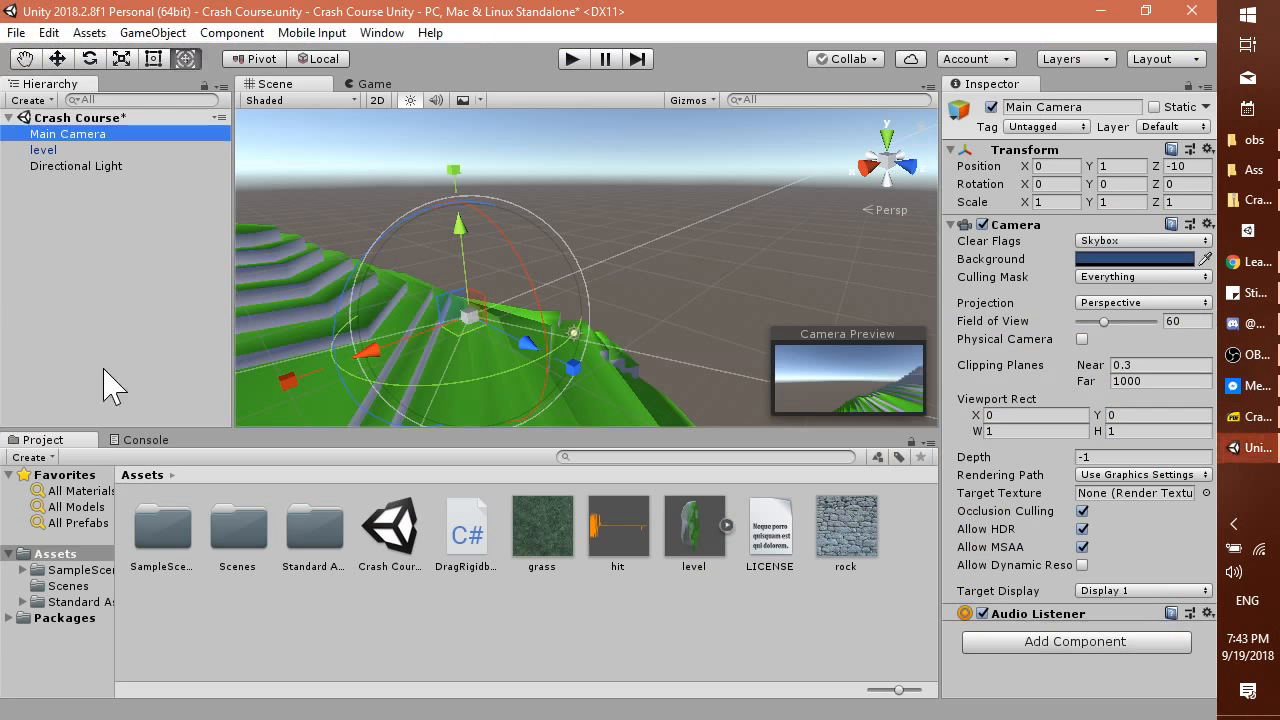
{"action": "left_click", "coordinate": [36, 460]}
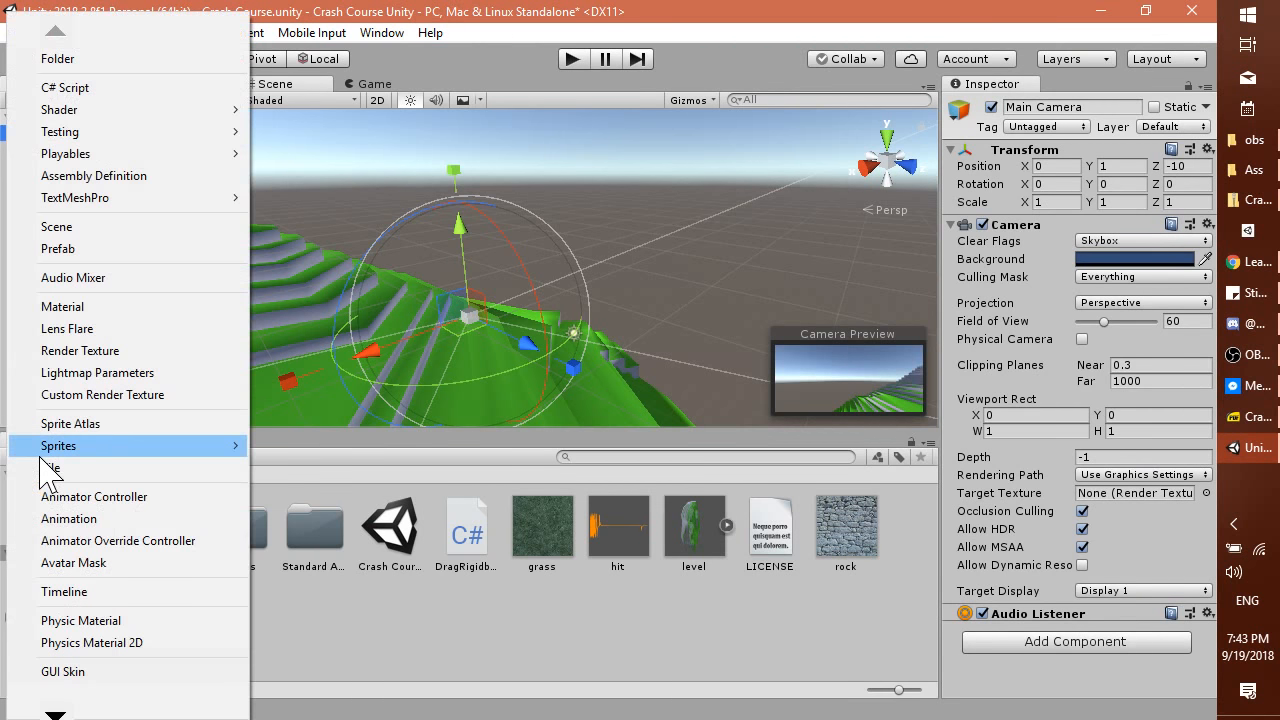
{"action": "left_click", "coordinate": [318, 685]}
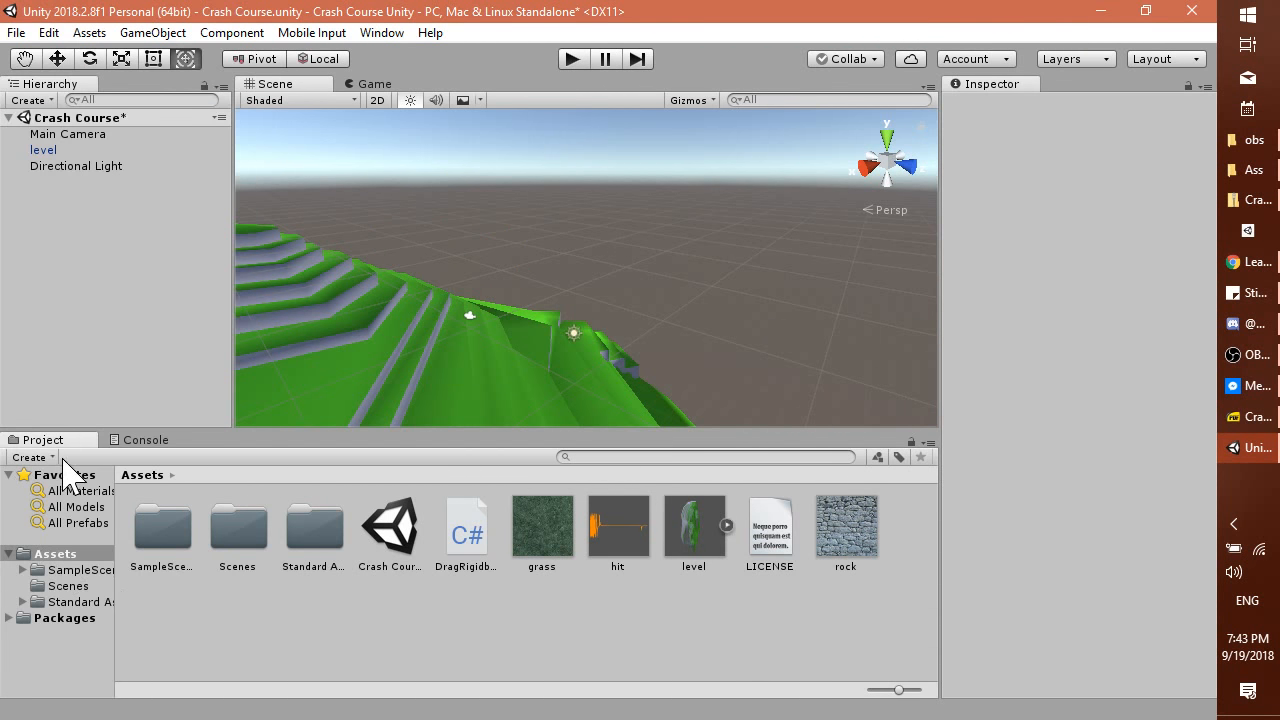
{"action": "left_click", "coordinate": [32, 458]}
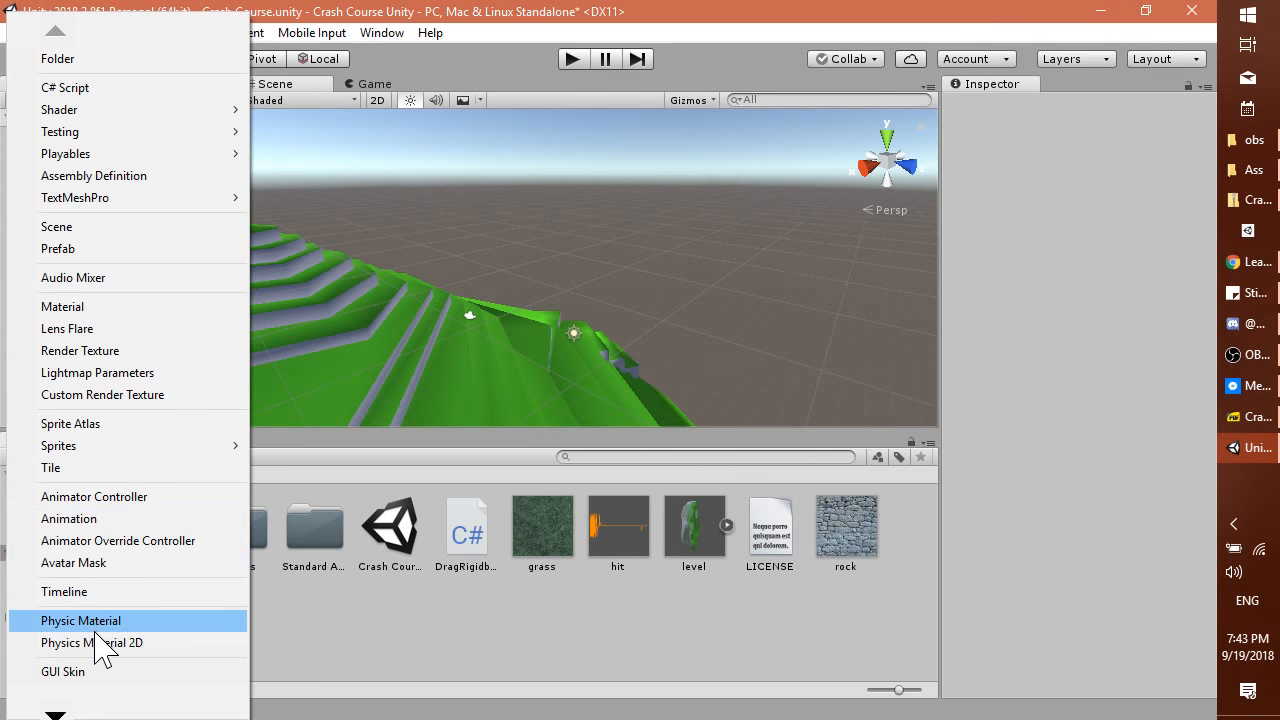
{"action": "left_click", "coordinate": [77, 308]}
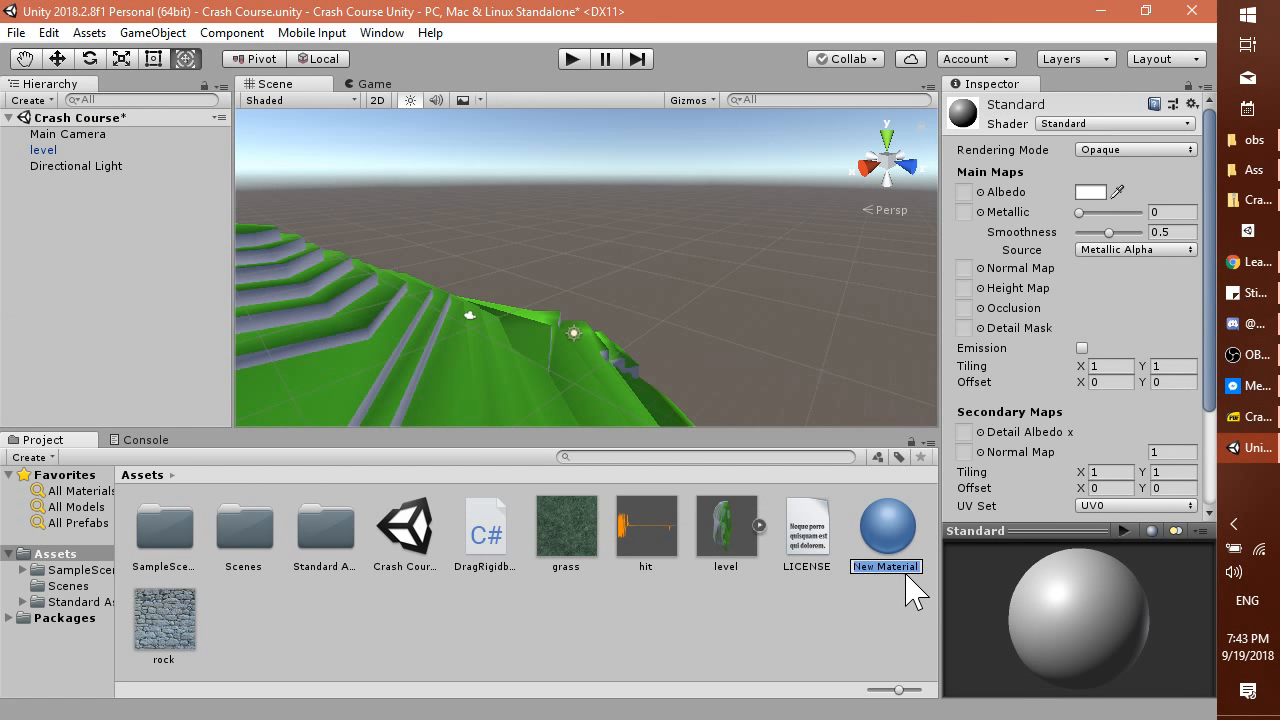
{"action": "type", "text": "Grass"}
{"action": "key", "text": "Return"}
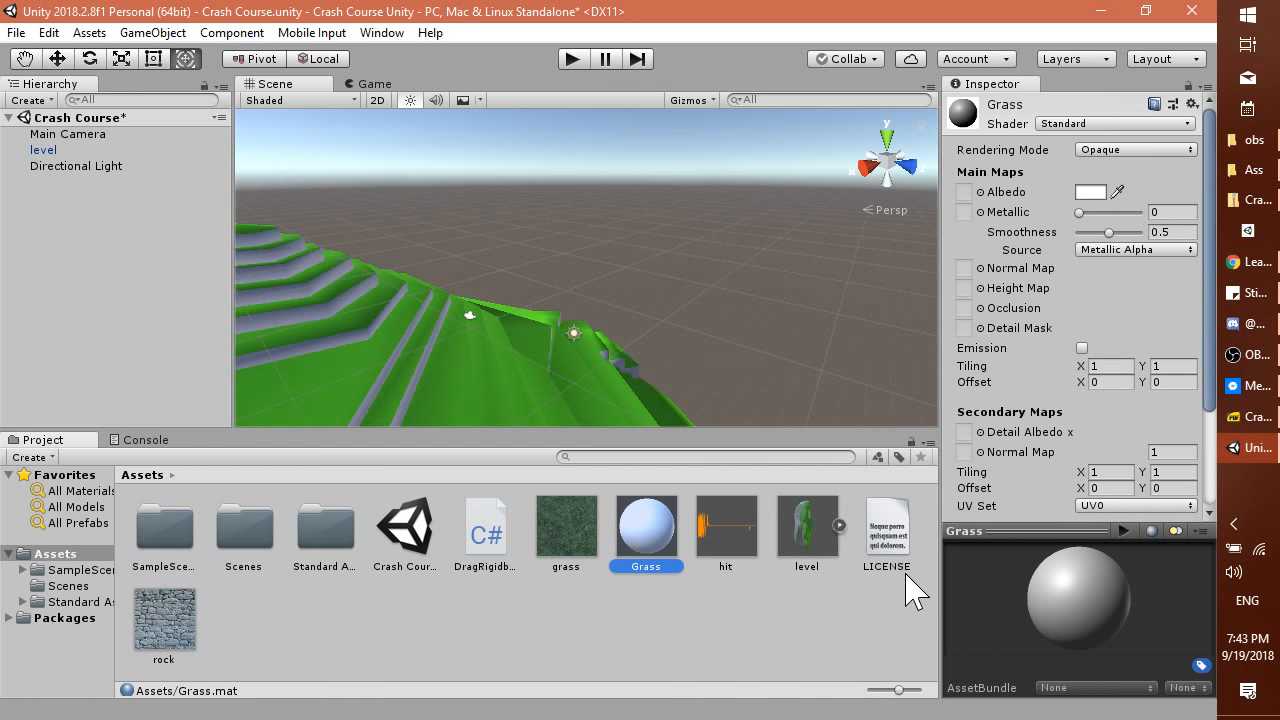
Read the Adding Texture to Material page in the Crash Course Unity 3D PDF and return to Unity.
{"action": "key", "text": "alt+Tab"}
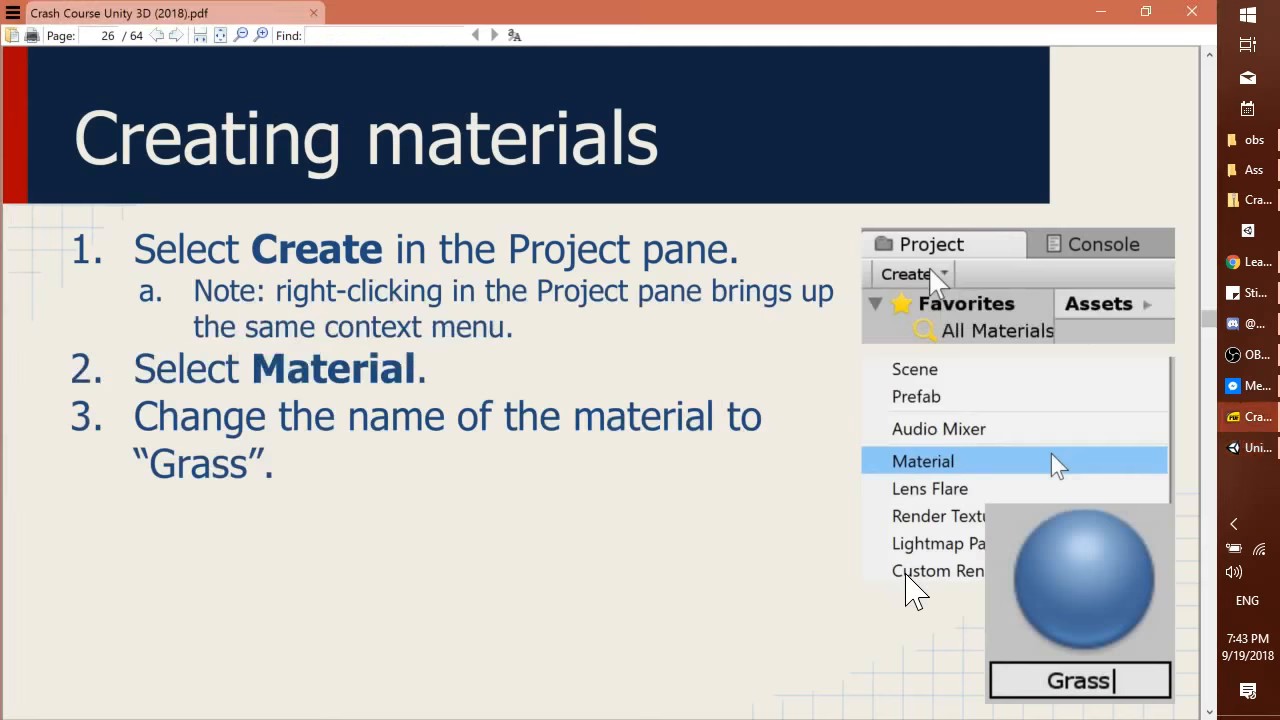
{"action": "key", "text": "Right"}
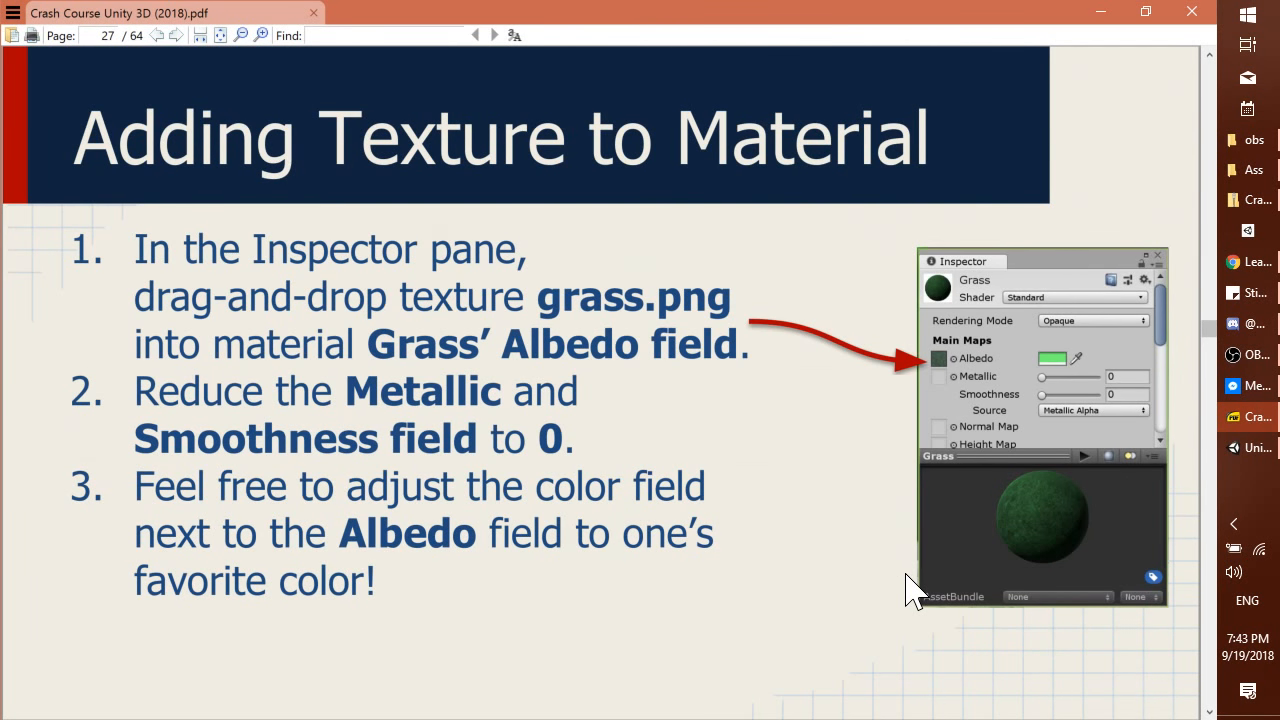
{"action": "key", "text": "alt+Tab"}
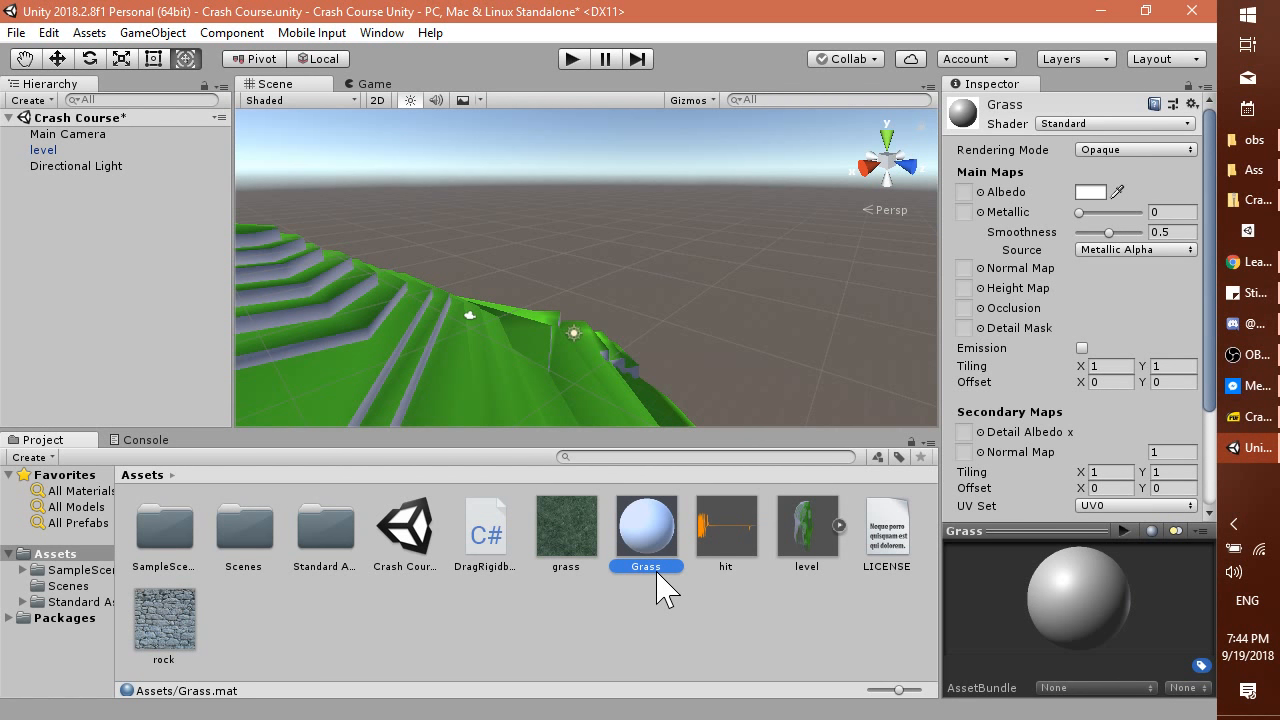
Assign the grass texture to the Grass material's Albedo map and rotate the material preview to check it.
{"action": "mouse_move", "coordinate": [1090, 610]}
{"action": "left_mouse_down"}
{"action": "mouse_move", "coordinate": [1071, 657]}
{"action": "mouse_move", "coordinate": [1091, 663]}
{"action": "mouse_move", "coordinate": [1068, 628]}
{"action": "mouse_move", "coordinate": [1100, 545]}
{"action": "mouse_move", "coordinate": [1078, 640]}
{"action": "mouse_move", "coordinate": [1079, 614]}
{"action": "left_mouse_up"}
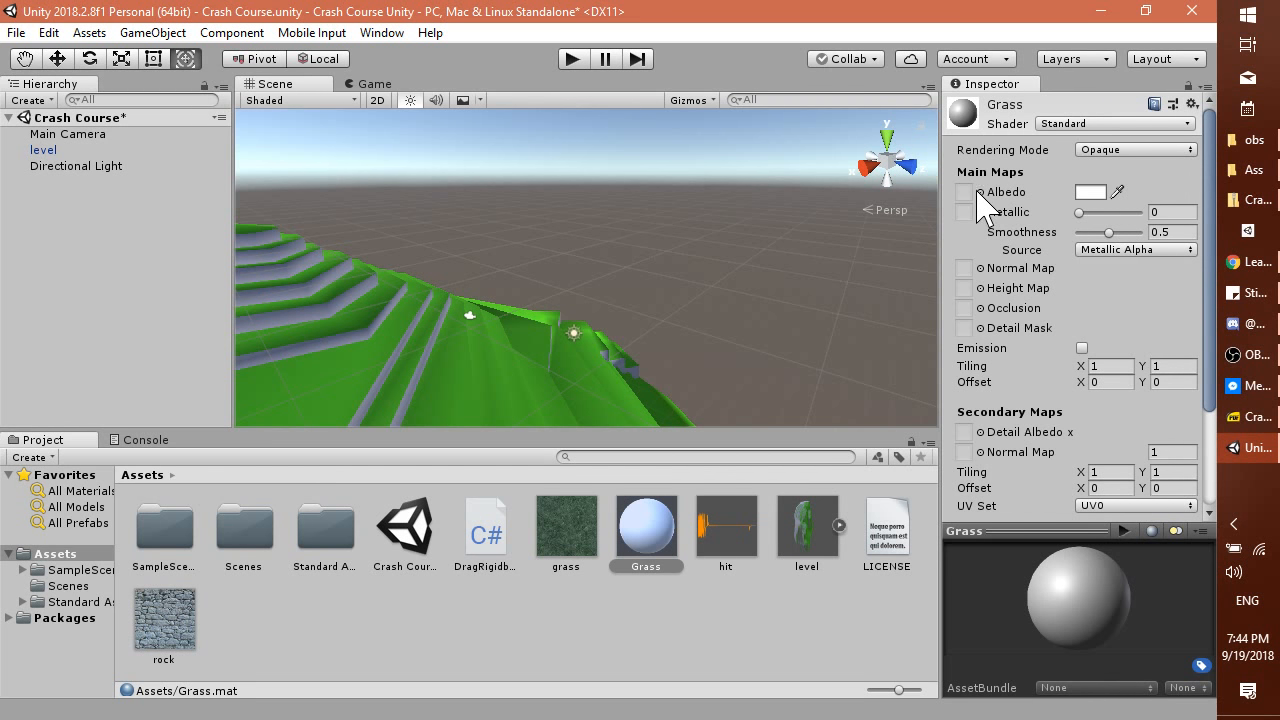
{"action": "left_click_drag", "start_coordinate": [563, 540], "coordinate": [964, 193]}
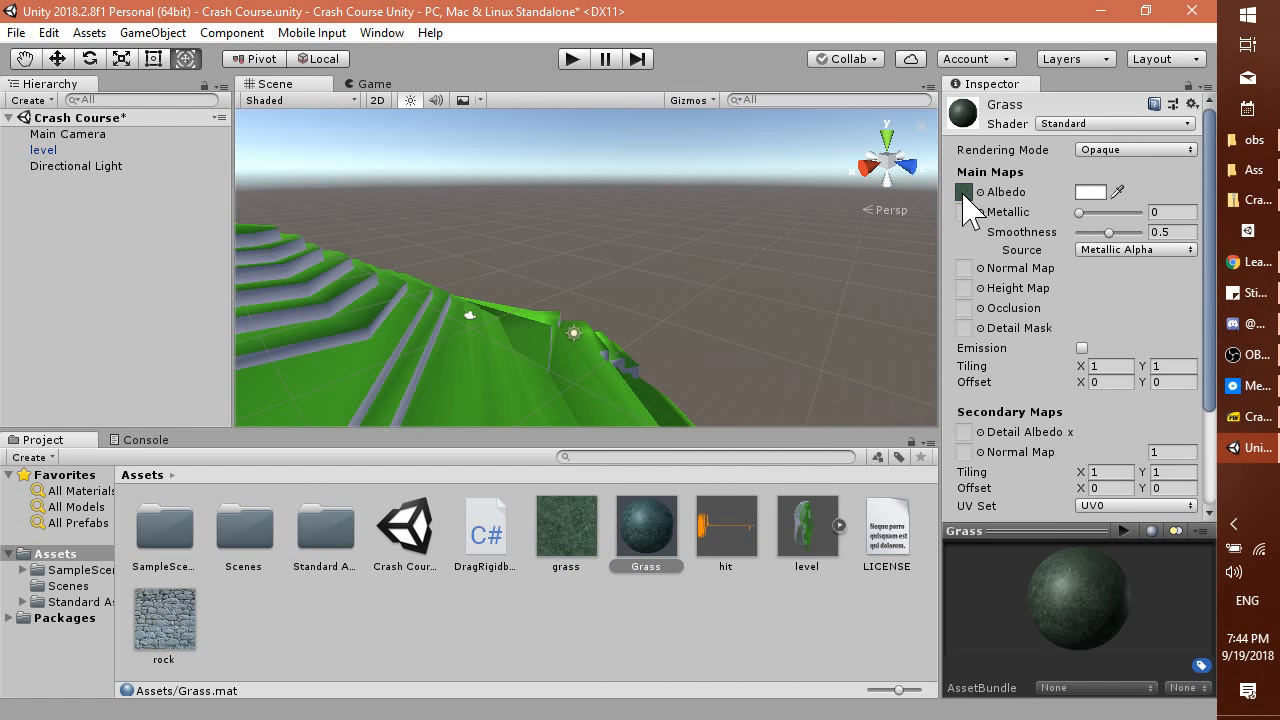
{"action": "mouse_move", "coordinate": [1086, 600]}
{"action": "left_mouse_down"}
{"action": "mouse_move", "coordinate": [1071, 634]}
{"action": "mouse_move", "coordinate": [1094, 571]}
{"action": "mouse_move", "coordinate": [1062, 648]}
{"action": "mouse_move", "coordinate": [1106, 606]}
{"action": "mouse_move", "coordinate": [1094, 571]}
{"action": "mouse_move", "coordinate": [1062, 628]}
{"action": "mouse_move", "coordinate": [1071, 600]}
{"action": "left_mouse_up"}
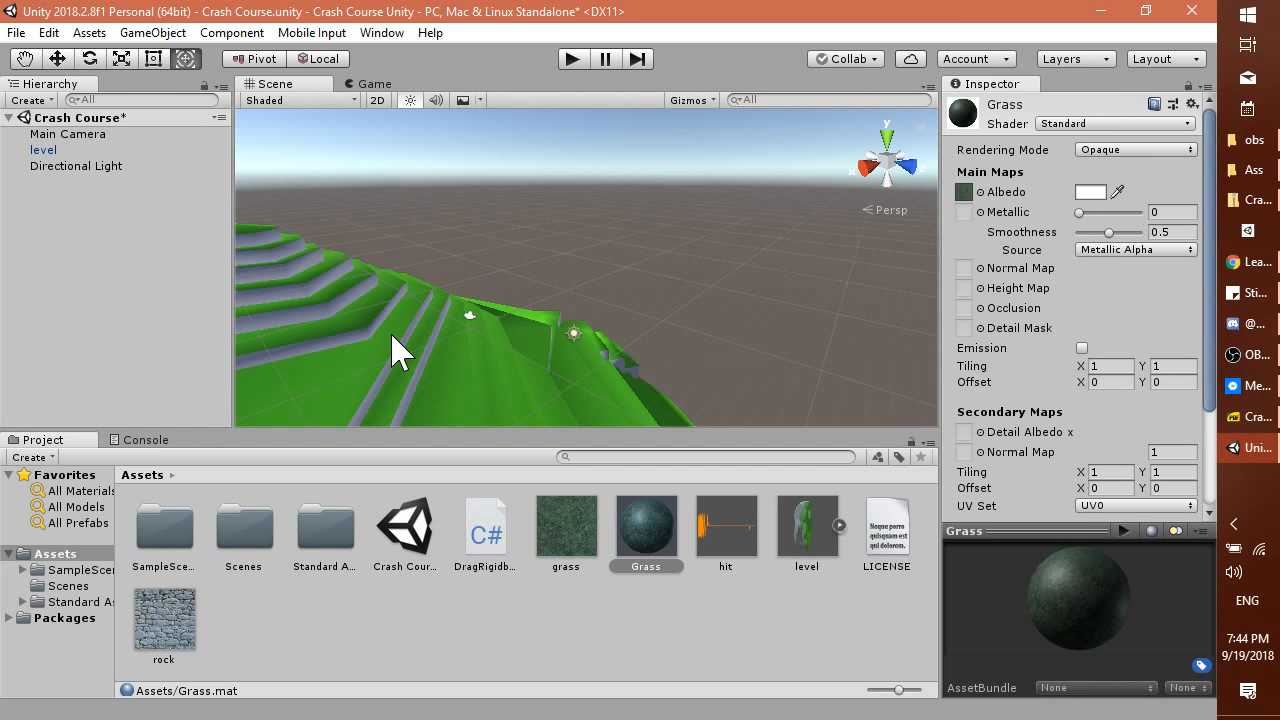
Apply the Grass material to the green ground surface of the level model in the scene.
{"action": "right_click_drag", "start_coordinate": [392, 335], "coordinate": [286, 344]}
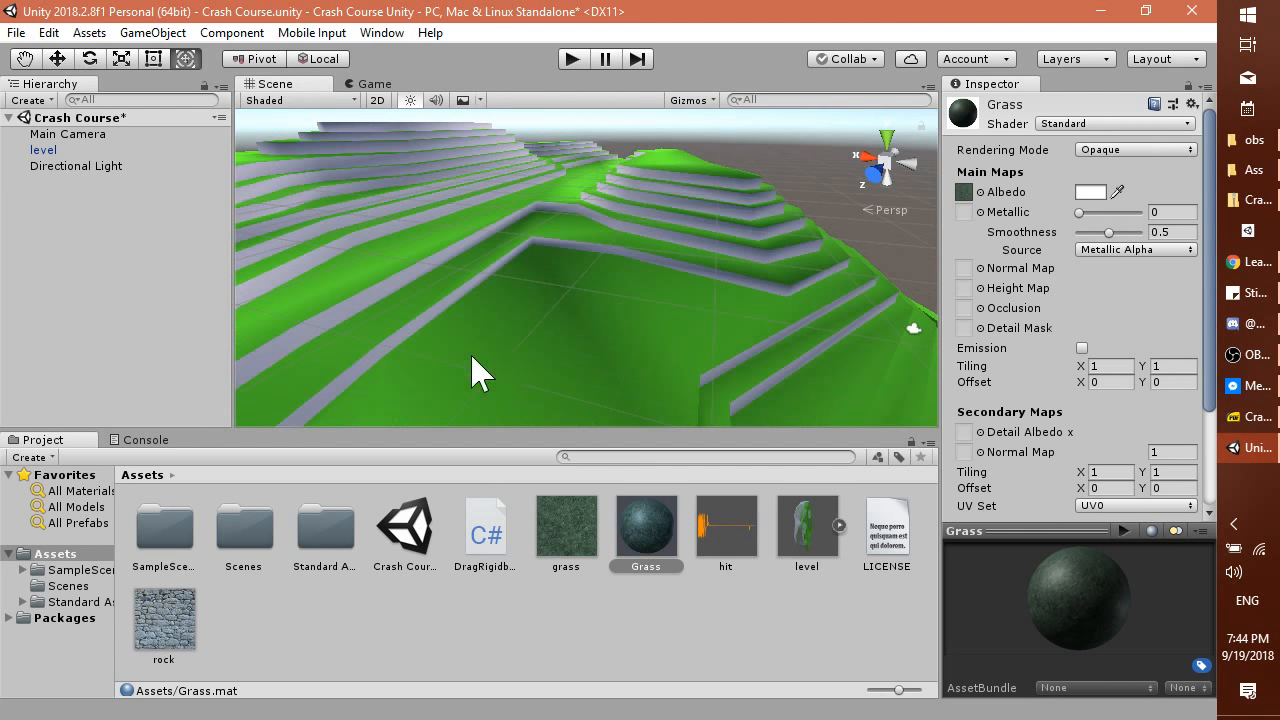
{"action": "left_click", "coordinate": [668, 588]}
{"action": "left_click", "coordinate": [665, 563]}
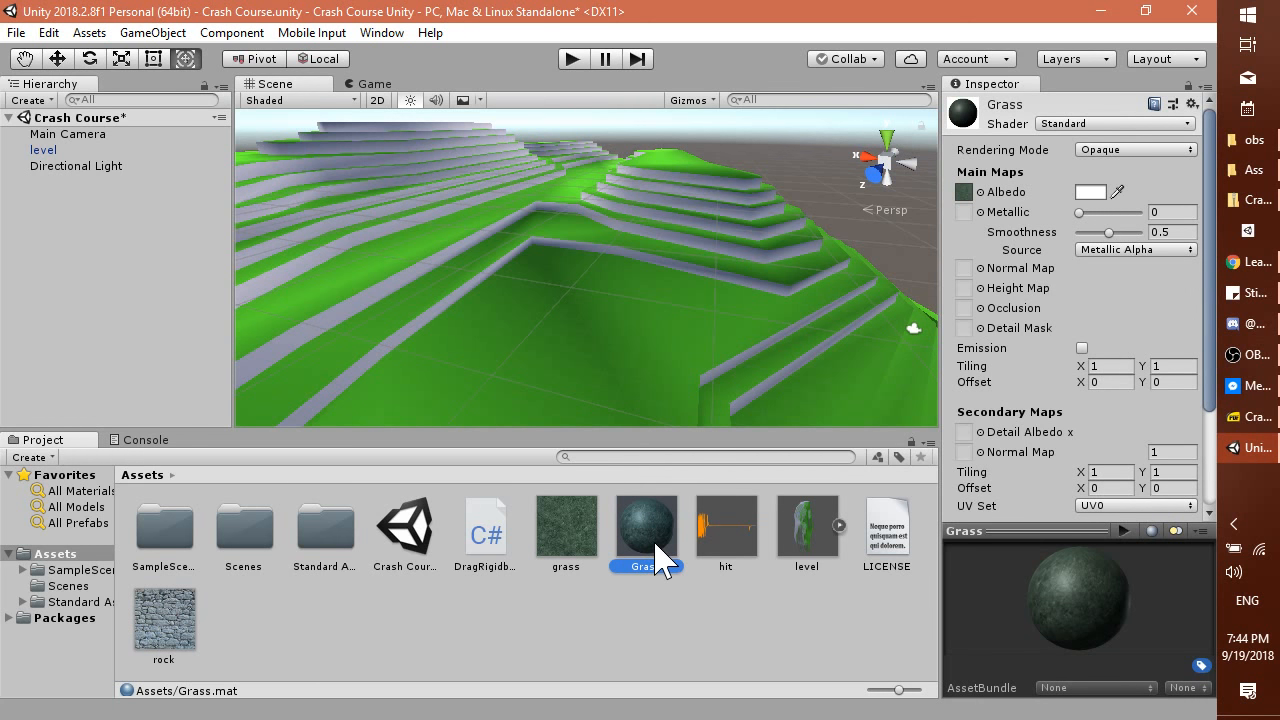
{"action": "left_click_drag", "start_coordinate": [655, 560], "coordinate": [568, 352]}
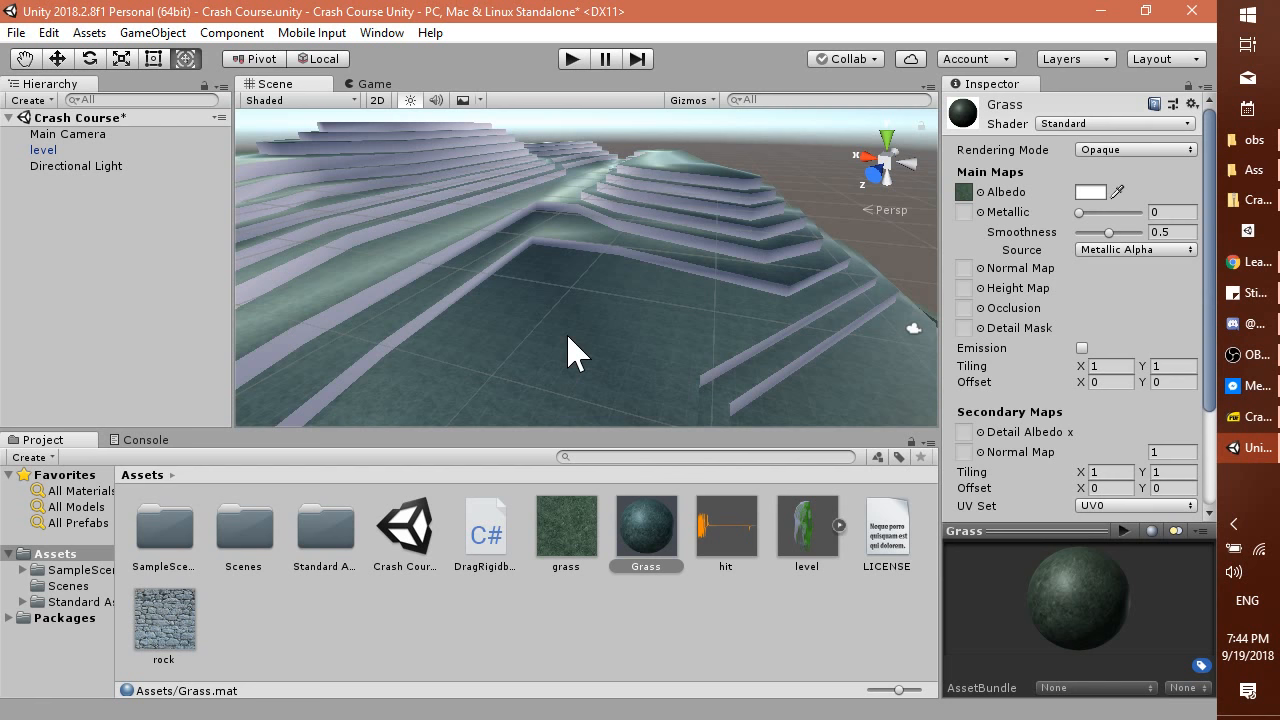
Examine the grass texture on the level's terraces up close and from several angles.
{"action": "scroll", "coordinate": [567, 336], "scroll_direction": "up", "scroll_amount": 7}
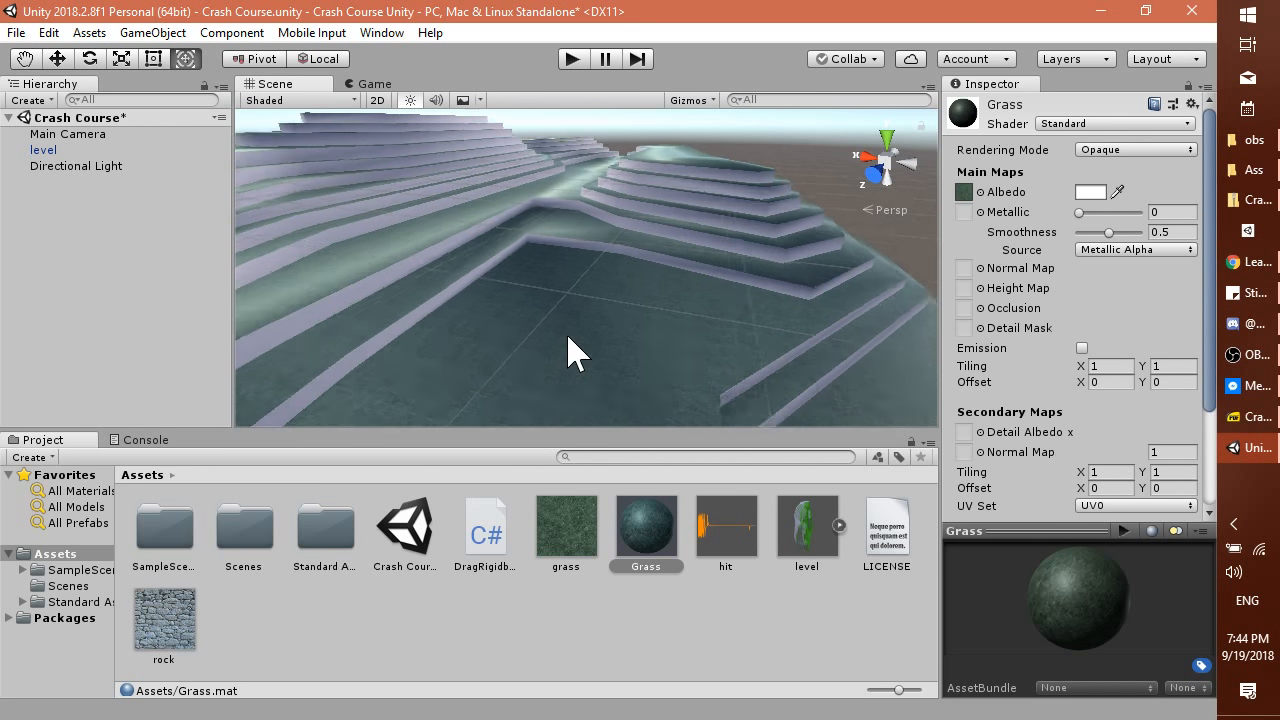
{"action": "scroll", "coordinate": [573, 337], "scroll_direction": "up", "scroll_amount": 4}
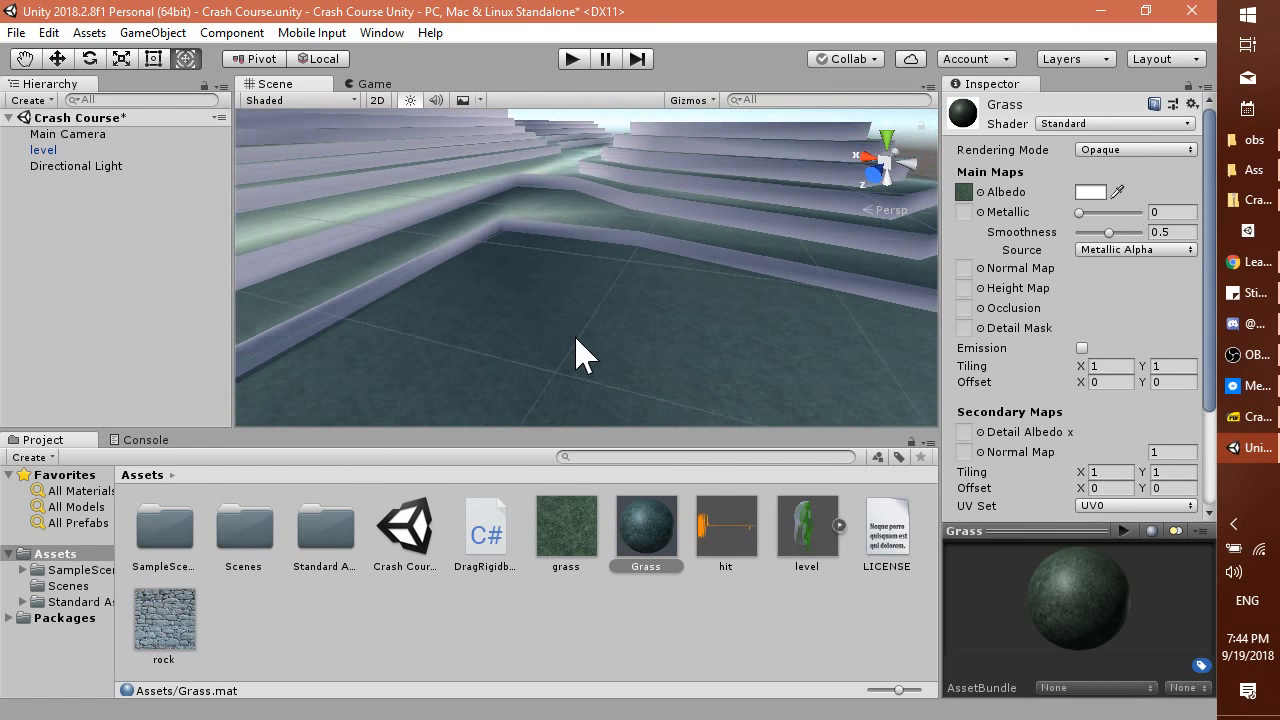
{"action": "middle_click_drag", "start_coordinate": [431, 336], "coordinate": [618, 326]}
{"action": "scroll", "coordinate": [625, 346], "scroll_direction": "up", "scroll_amount": 4}
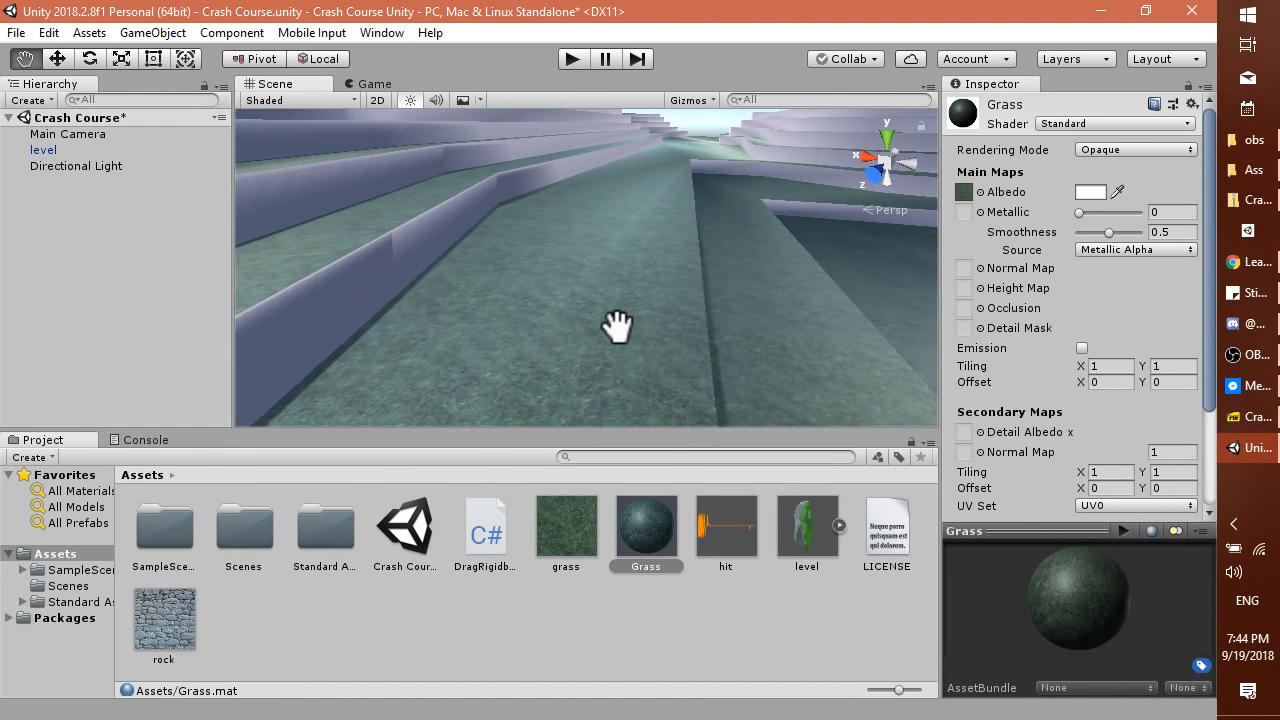
{"action": "right_click_drag", "start_coordinate": [618, 326], "coordinate": [445, 360]}
{"action": "scroll", "coordinate": [541, 352], "scroll_direction": "up", "scroll_amount": 1}
{"action": "scroll", "coordinate": [543, 368], "scroll_direction": "up", "scroll_amount": 6}
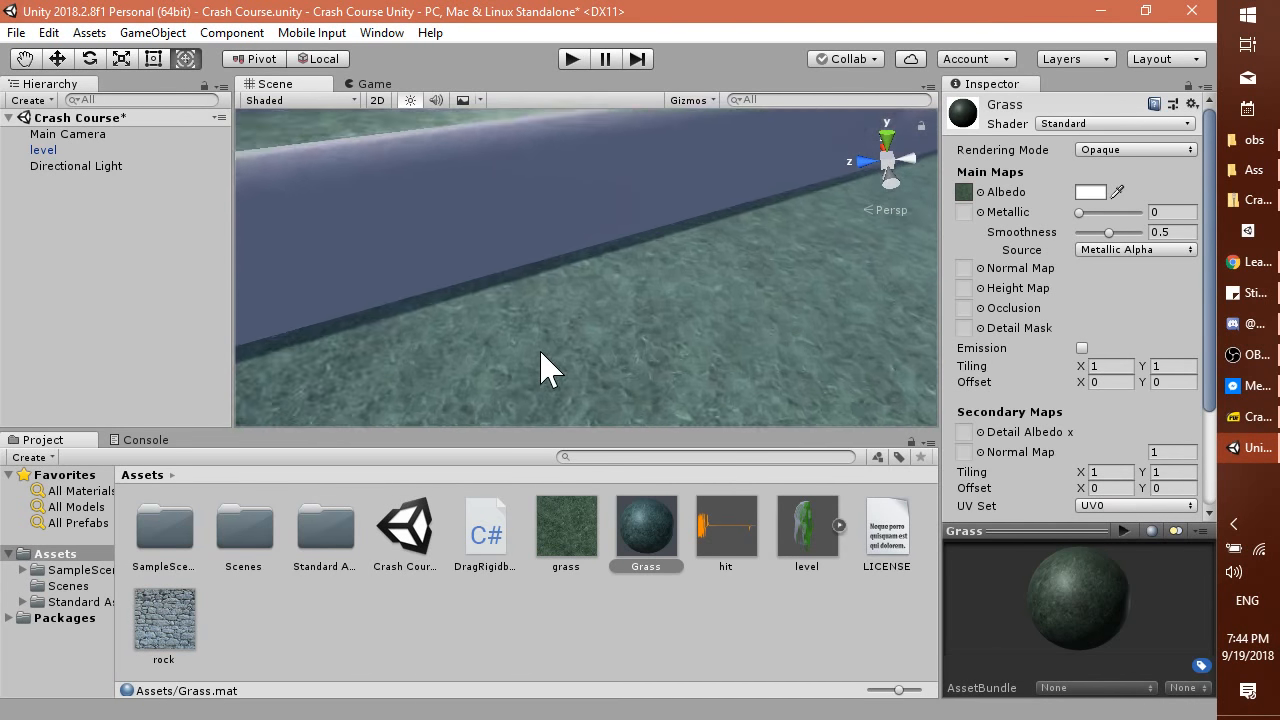
{"action": "scroll", "coordinate": [557, 366], "scroll_direction": "up", "scroll_amount": 1}
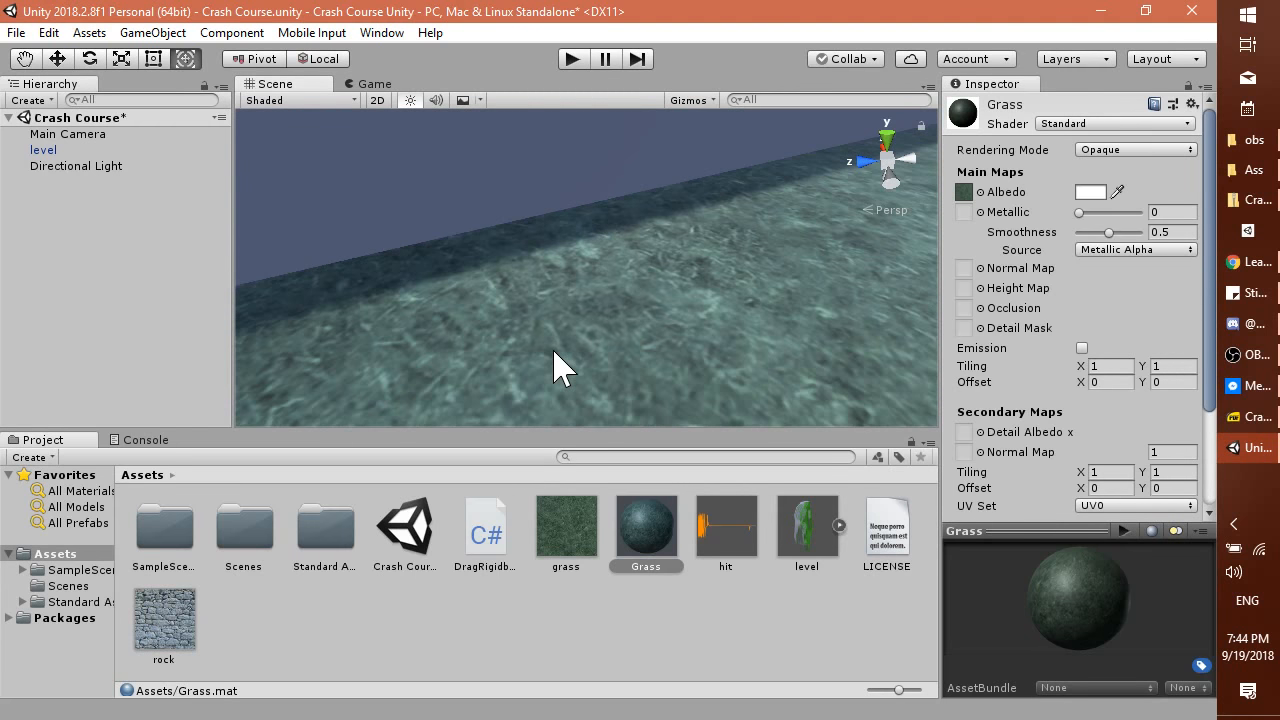
{"action": "mouse_move", "coordinate": [557, 366]}
{"action": "middle_mouse_down"}
{"action": "mouse_move", "coordinate": [557, 349]}
{"action": "mouse_move", "coordinate": [569, 366]}
{"action": "middle_mouse_up"}
{"action": "right_click_drag", "start_coordinate": [569, 366], "coordinate": [912, 268]}
{"action": "scroll", "coordinate": [697, 305], "scroll_direction": "down", "scroll_amount": 6}
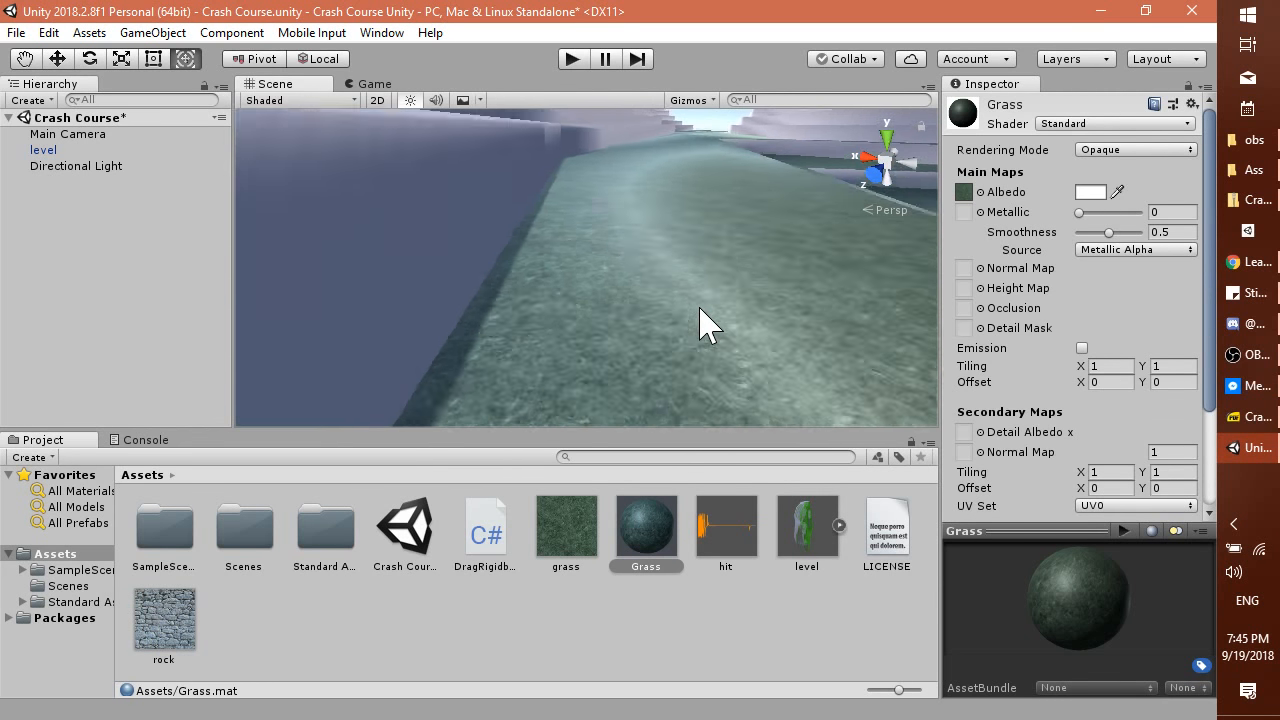
{"action": "scroll", "coordinate": [722, 306], "scroll_direction": "down", "scroll_amount": 5}
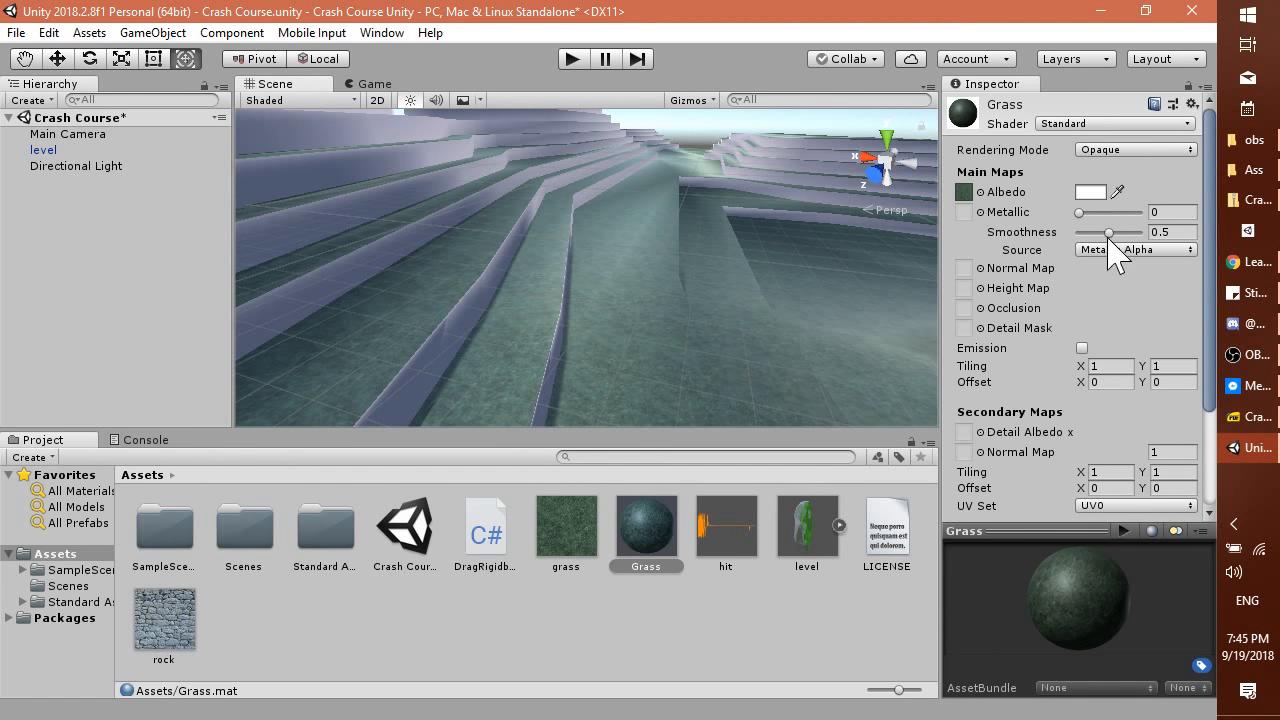
Set the Grass material's Smoothness to 0 and check the terrain's surface in the scene.
{"action": "left_click_drag", "start_coordinate": [1110, 234], "coordinate": [1050, 233]}
{"action": "scroll", "coordinate": [624, 380], "scroll_direction": "up", "scroll_amount": 1}
{"action": "scroll", "coordinate": [624, 365], "scroll_direction": "up", "scroll_amount": 4}
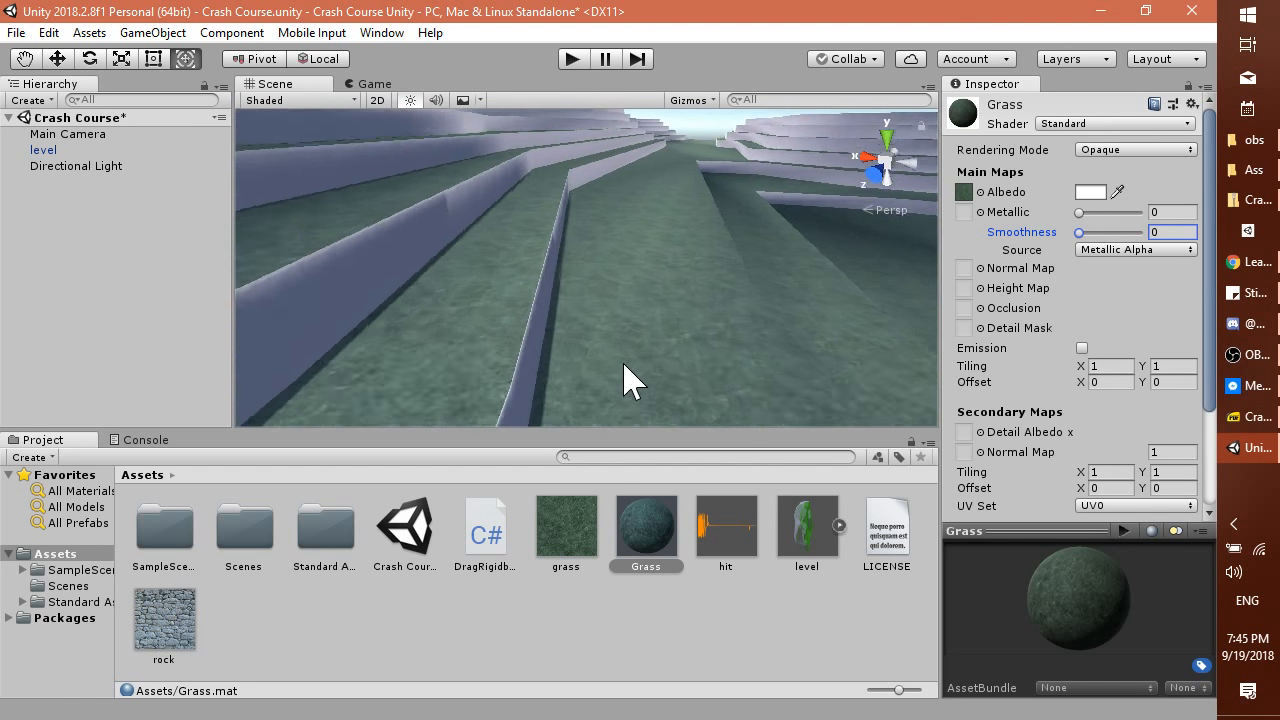
{"action": "scroll", "coordinate": [624, 365], "scroll_direction": "down", "scroll_amount": 3}
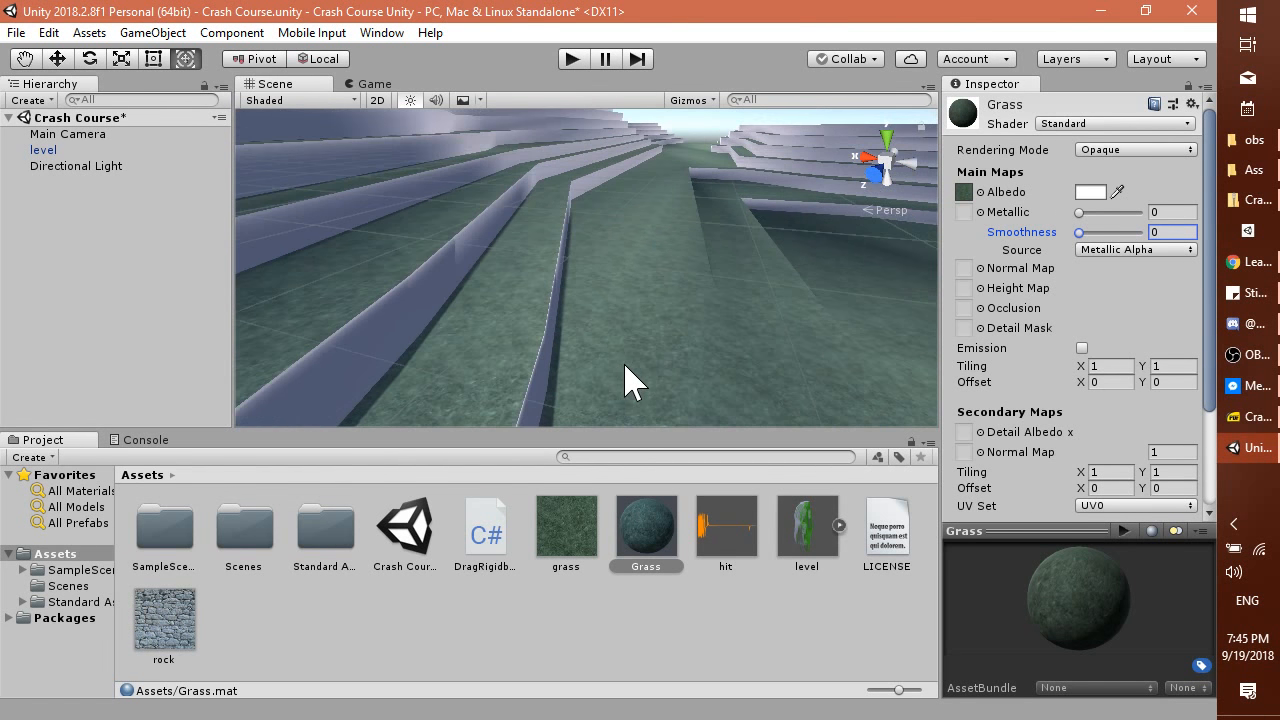
{"action": "scroll", "coordinate": [624, 380], "scroll_direction": "down", "scroll_amount": 3}
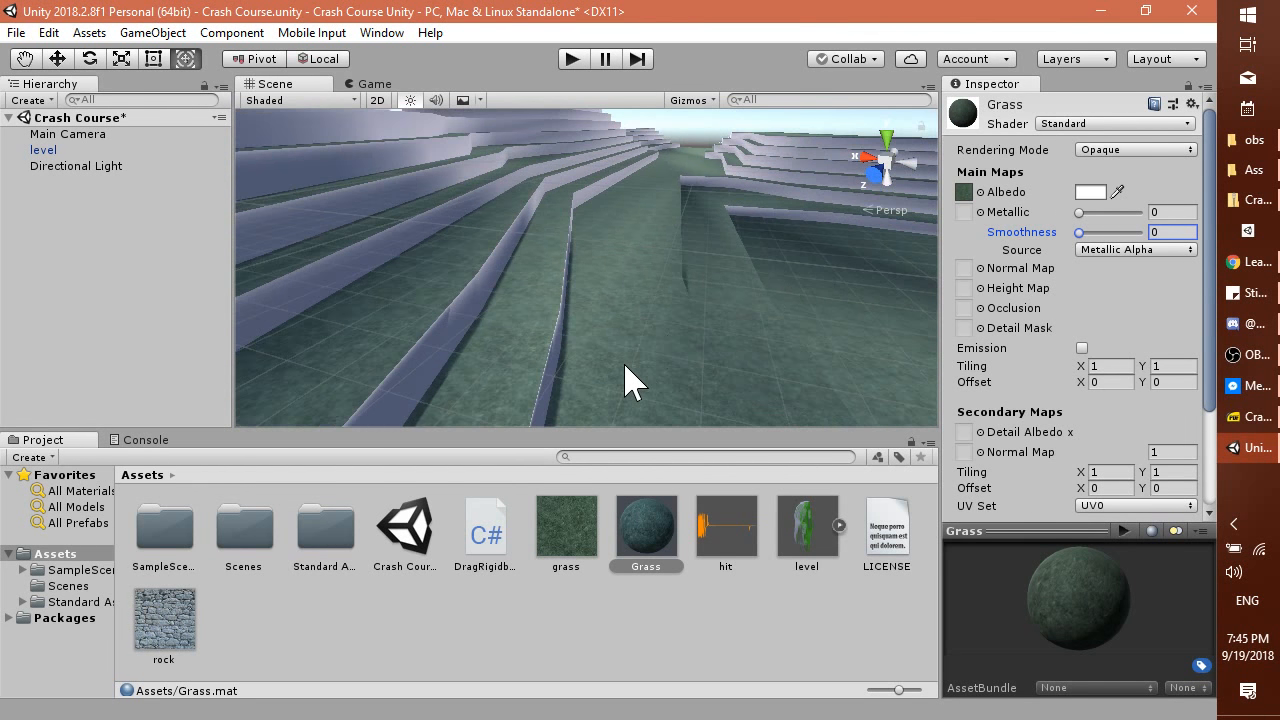
Tint the Grass material's Albedo red with HSV 352, 83, 88 and check the ground in the scene.
{"action": "left_click", "coordinate": [1091, 194]}
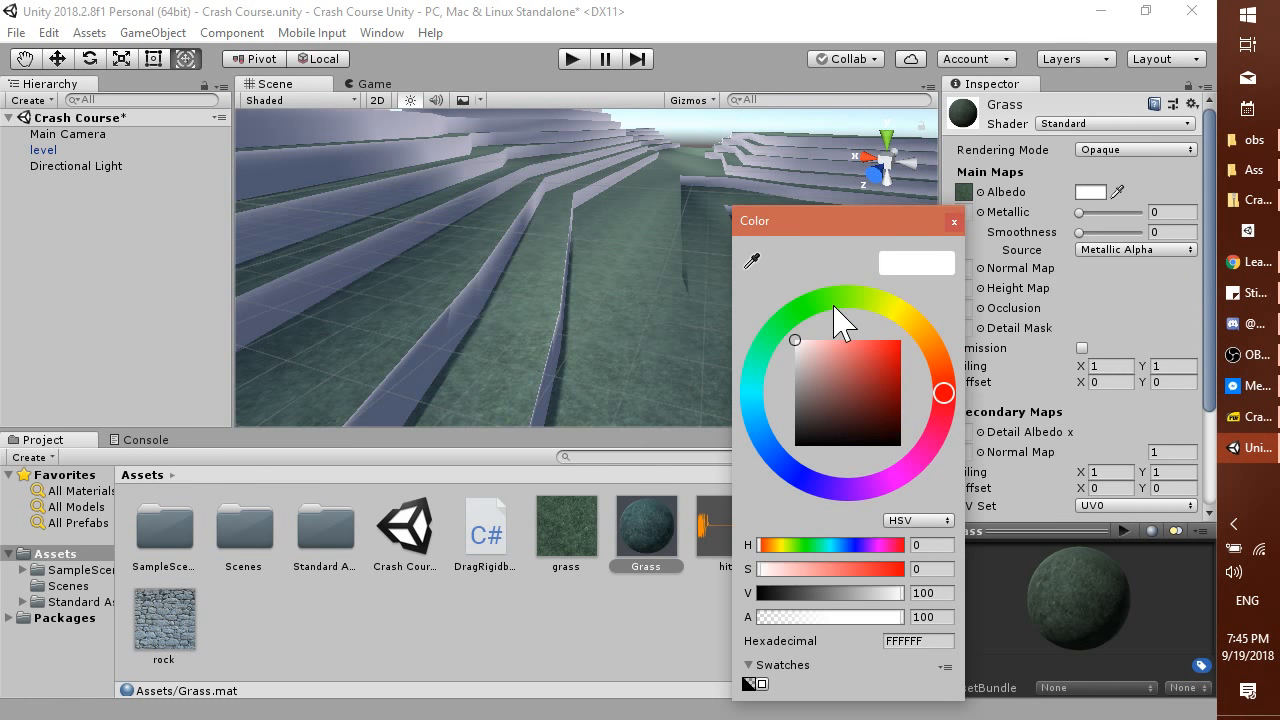
{"action": "left_click_drag", "start_coordinate": [834, 306], "coordinate": [803, 309]}
{"action": "mouse_move", "coordinate": [848, 369]}
{"action": "left_mouse_down"}
{"action": "mouse_move", "coordinate": [884, 376]}
{"action": "mouse_move", "coordinate": [898, 402]}
{"action": "mouse_move", "coordinate": [870, 415]}
{"action": "mouse_move", "coordinate": [894, 380]}
{"action": "mouse_move", "coordinate": [942, 380]}
{"action": "mouse_move", "coordinate": [944, 407]}
{"action": "left_mouse_up"}
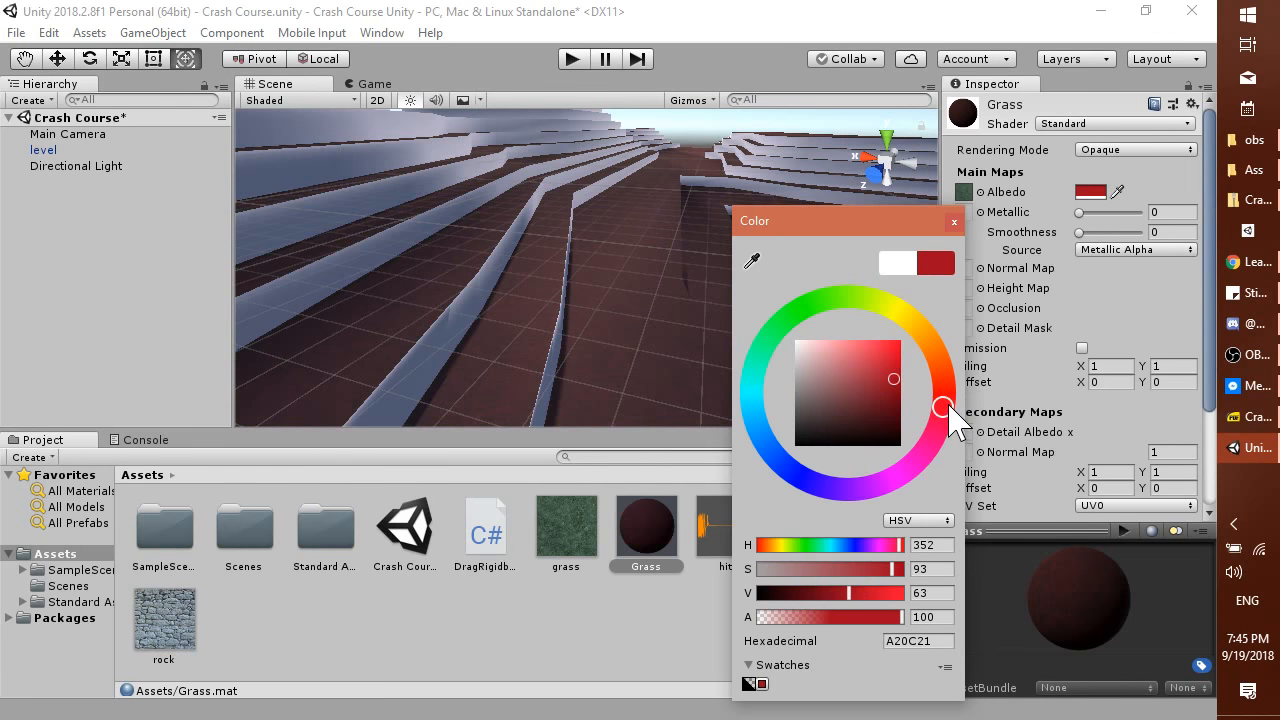
{"action": "left_click_drag", "start_coordinate": [877, 380], "coordinate": [883, 353]}
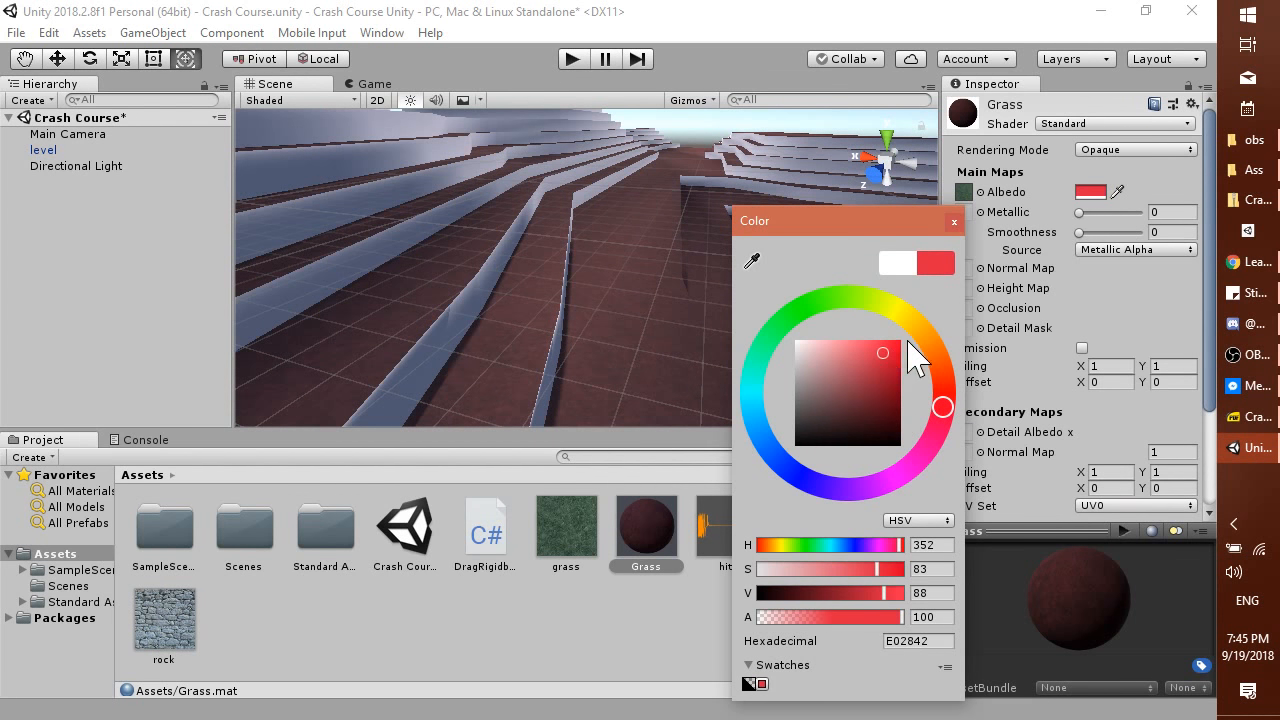
{"action": "left_click", "coordinate": [954, 221]}
{"action": "scroll", "coordinate": [660, 340], "scroll_direction": "up", "scroll_amount": 4}
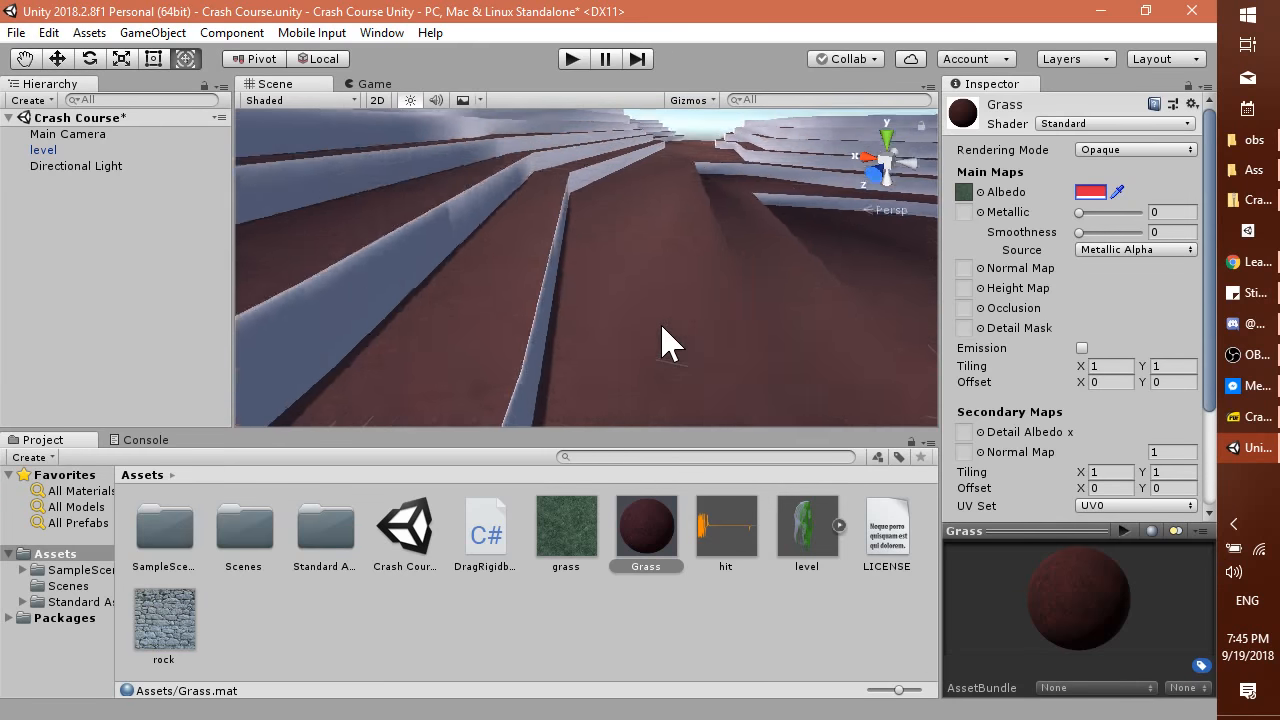
{"action": "scroll", "coordinate": [665, 340], "scroll_direction": "up", "scroll_amount": 8}
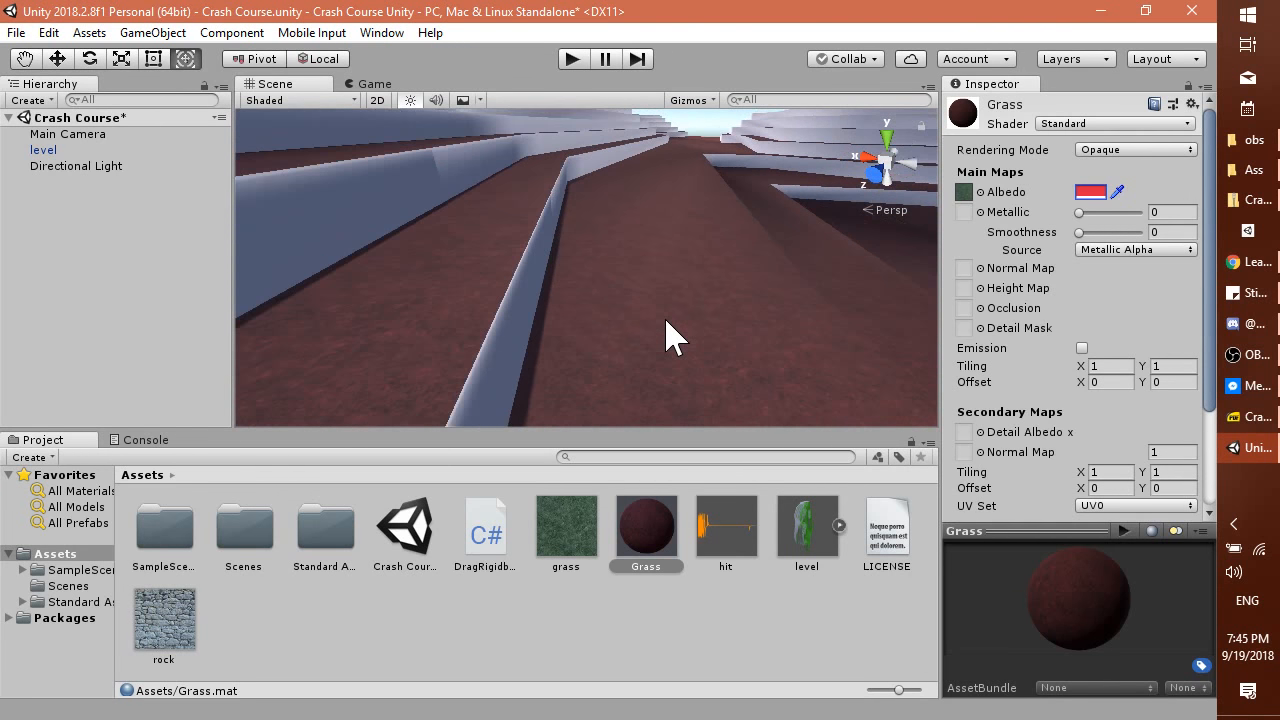
{"action": "scroll", "coordinate": [667, 338], "scroll_direction": "up", "scroll_amount": 6}
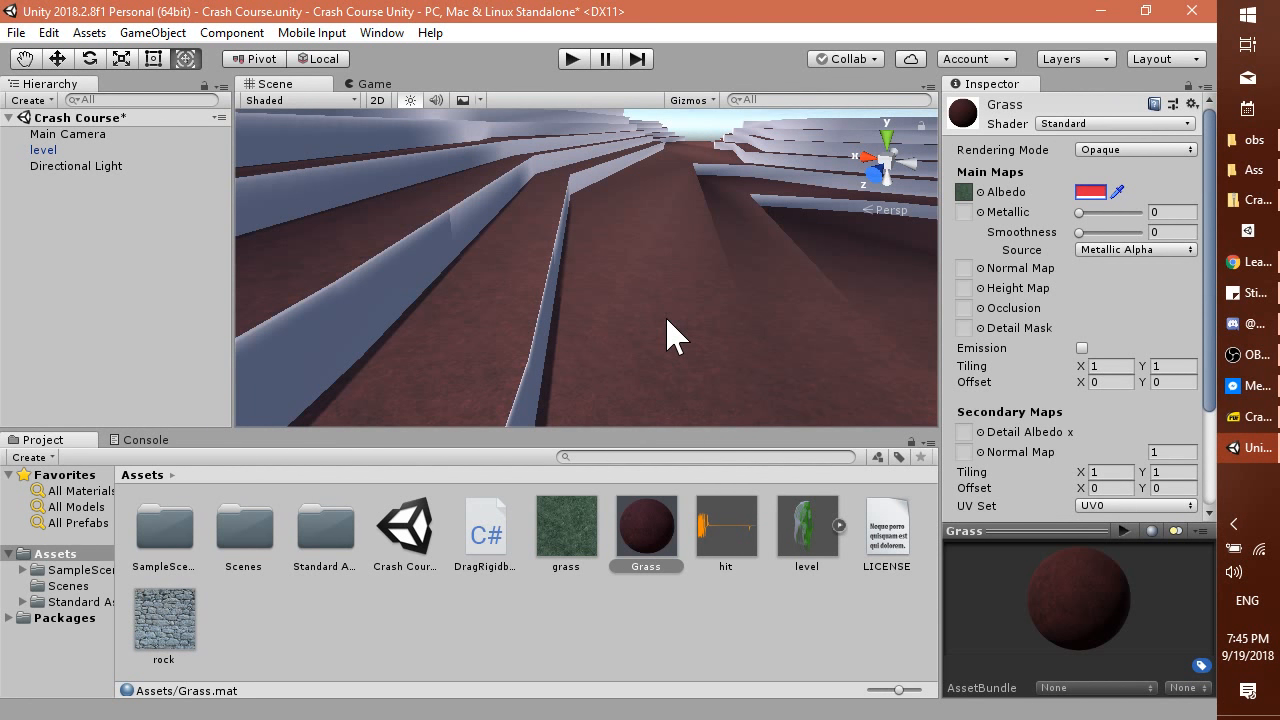
Read the PDF's Applying Material to Model page, glance at the Quick lexicon review page, and return to Unity.
{"action": "key", "text": "alt+Tab"}
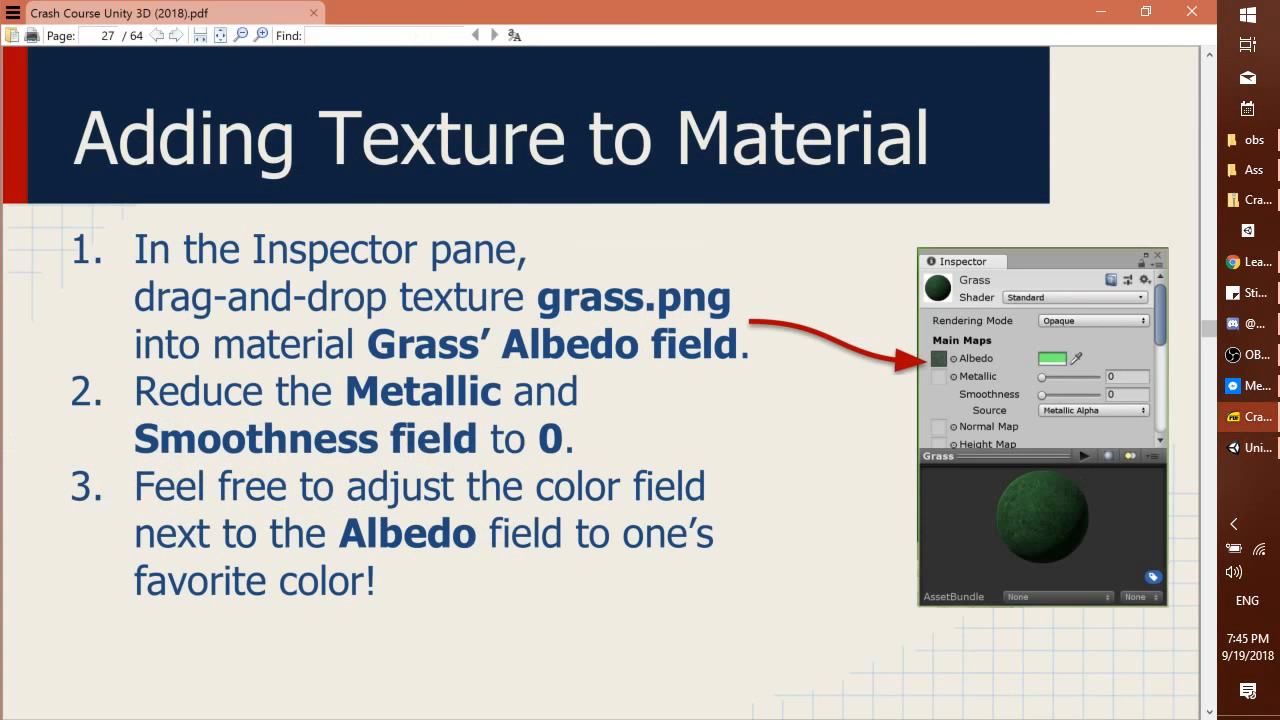
{"action": "key", "text": "Right"}
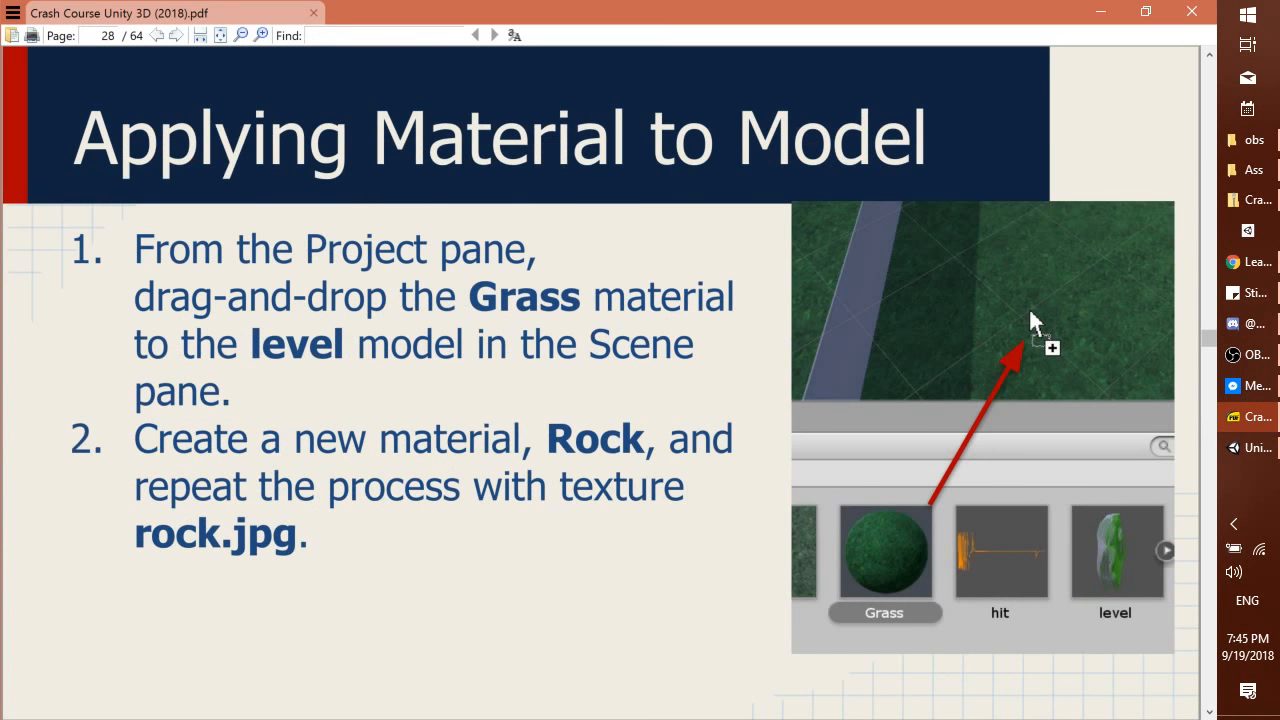
{"action": "key", "text": "Right"}
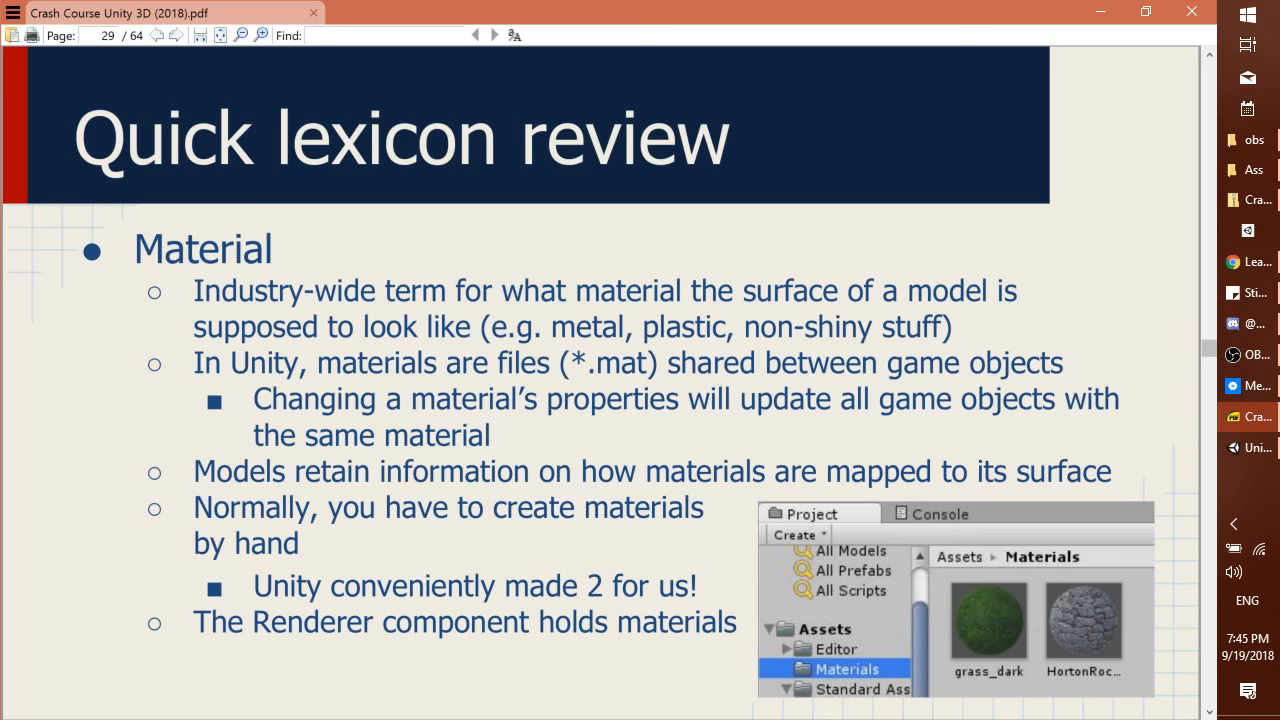
{"action": "key", "text": "Left"}
{"action": "key", "text": "alt+Tab"}
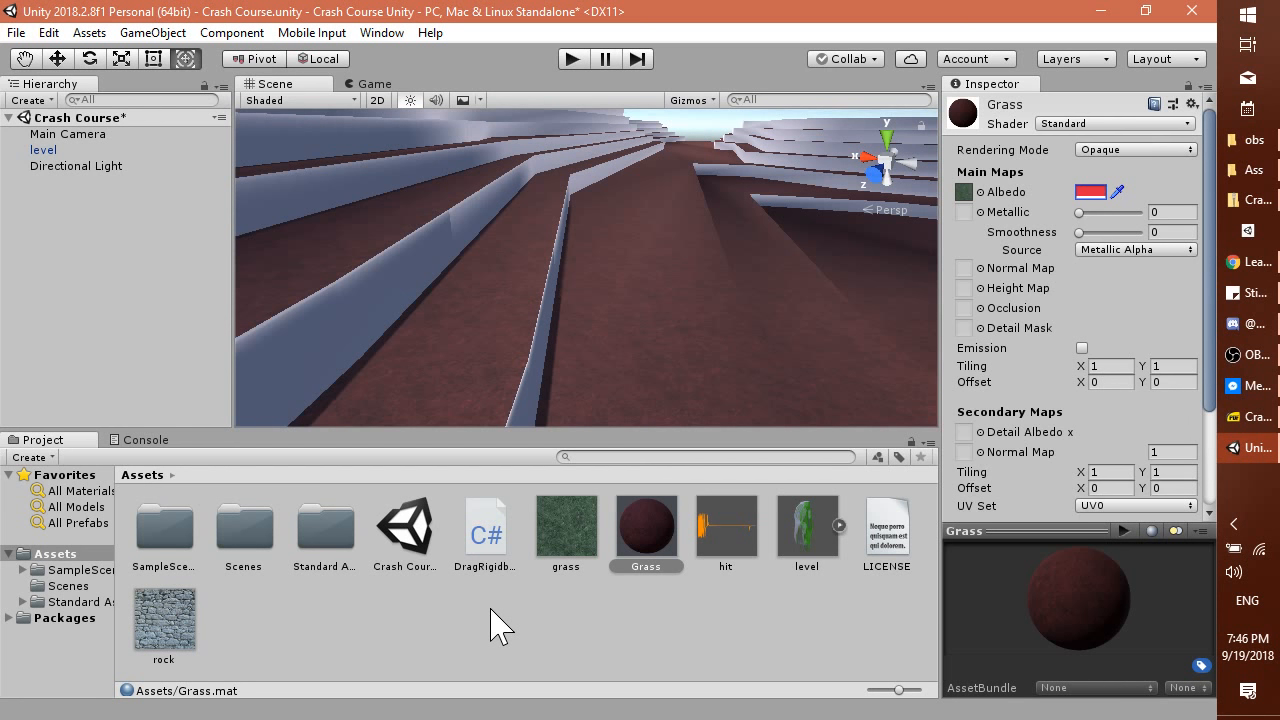
{"action": "left_click", "coordinate": [30, 457]}
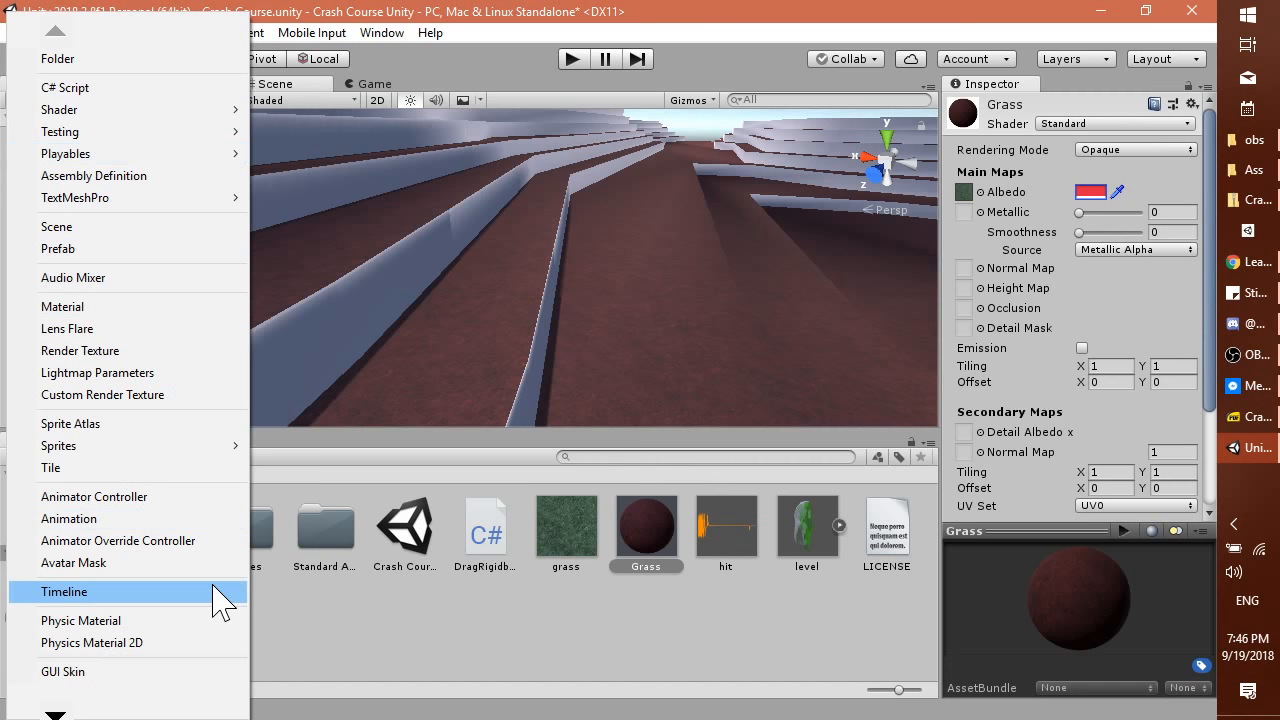
{"action": "left_click", "coordinate": [337, 623]}
{"action": "right_click", "coordinate": [364, 628]}
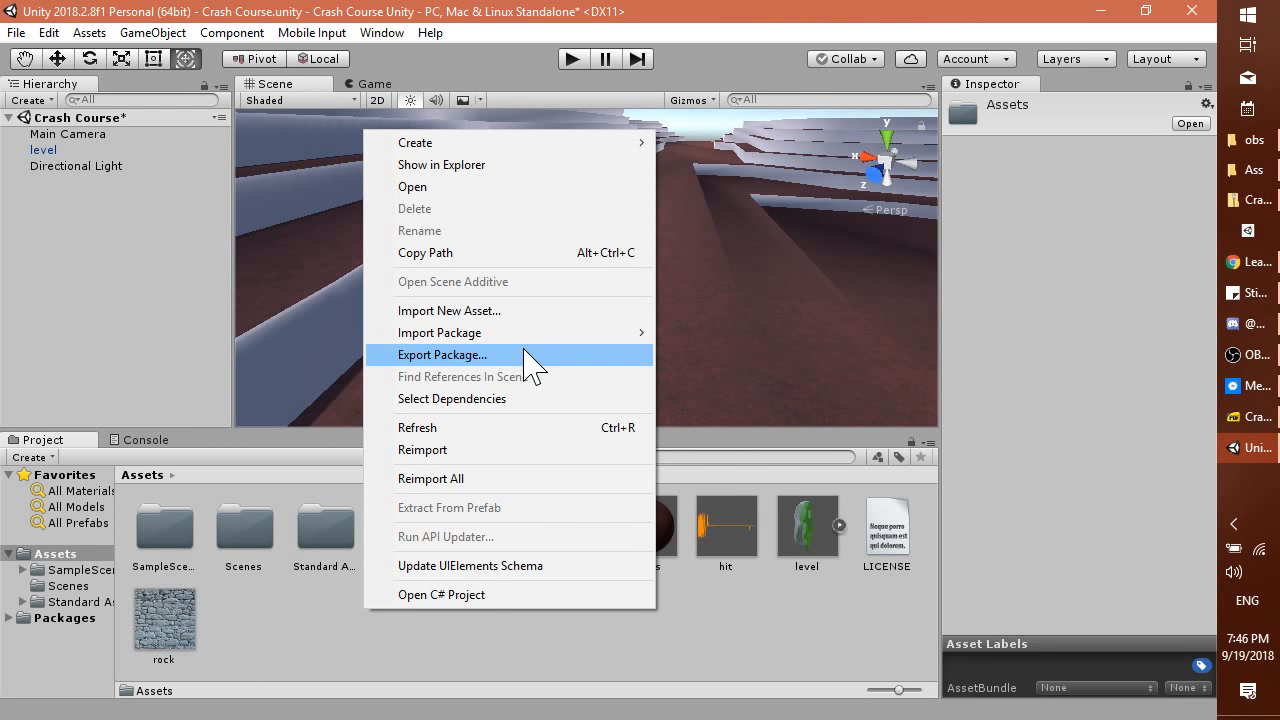
{"action": "left_click", "coordinate": [320, 645]}
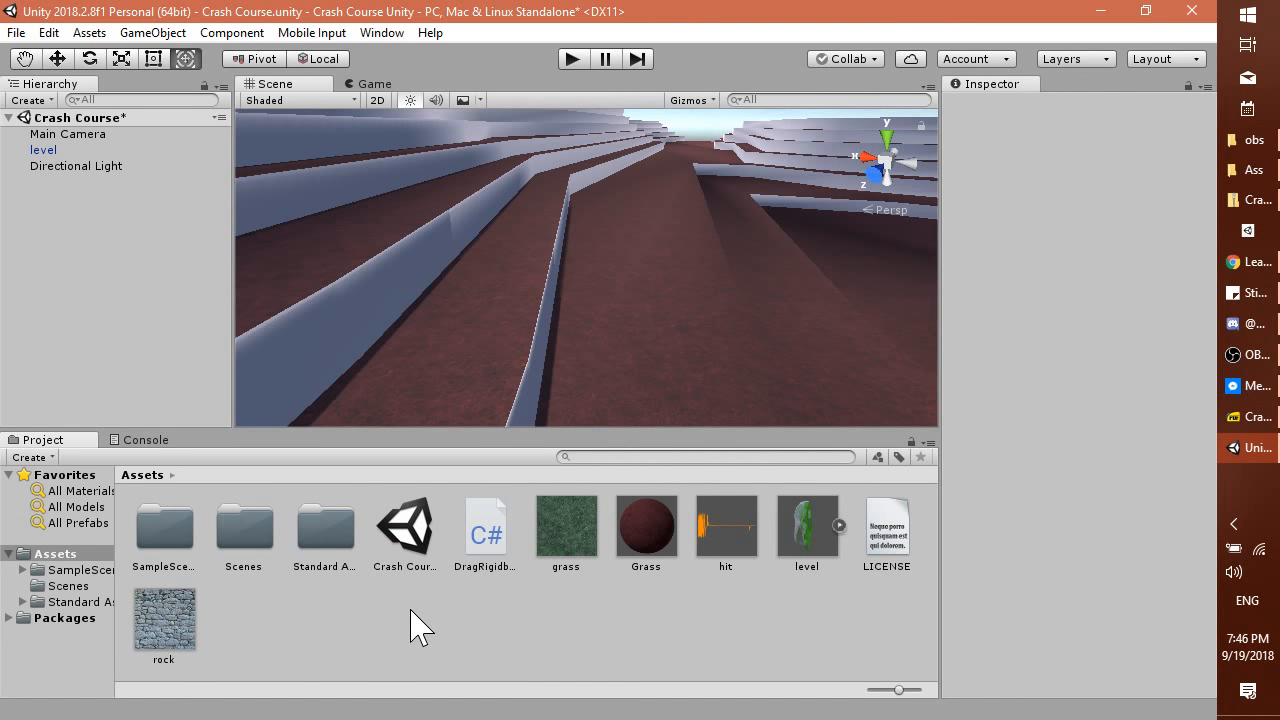
Create a material named Rock in the Assets folder and assign the rock texture to its Albedo.
{"action": "right_click", "coordinate": [410, 612]}
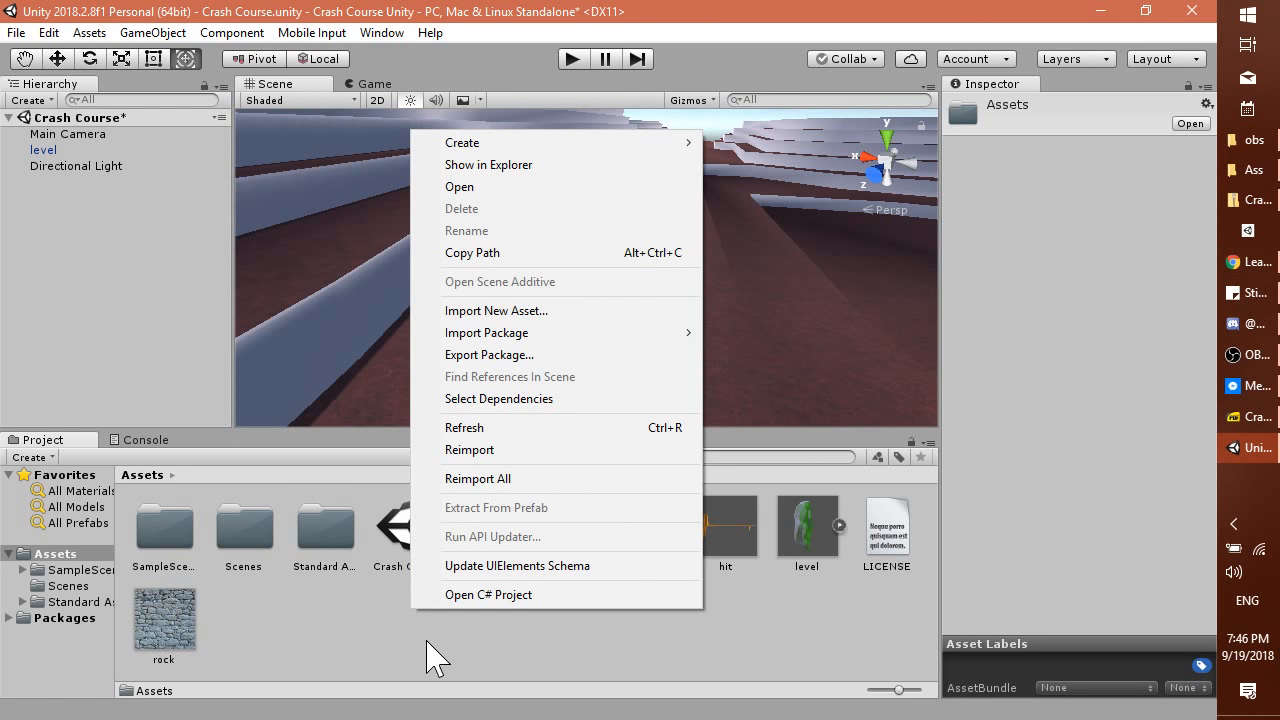
{"action": "mouse_move", "coordinate": [523, 145]}
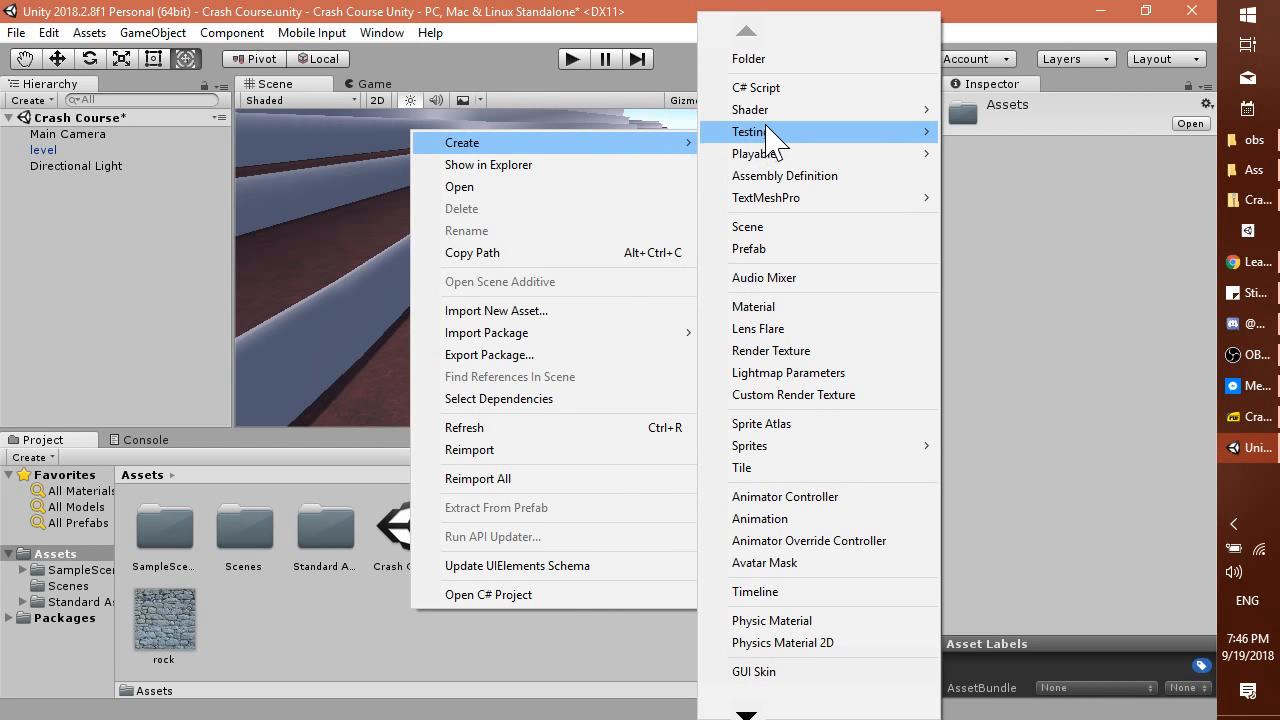
{"action": "left_click", "coordinate": [776, 307]}
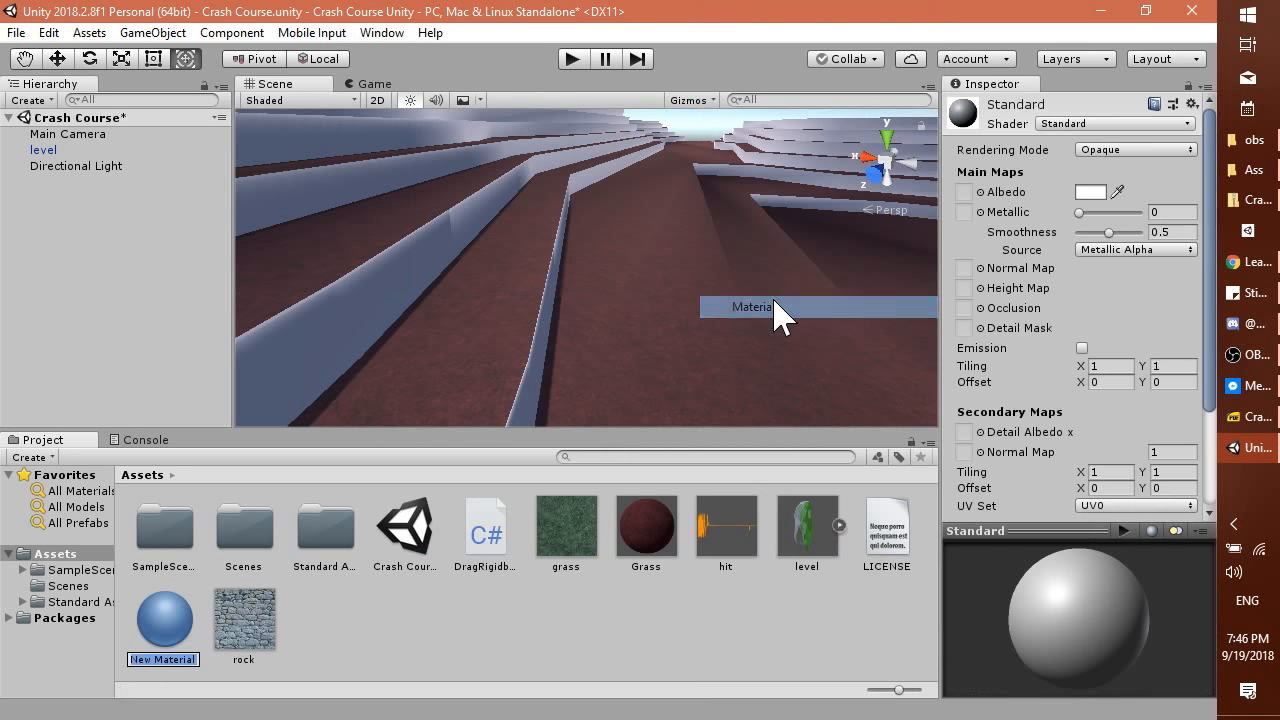
{"action": "type", "text": "Rock"}
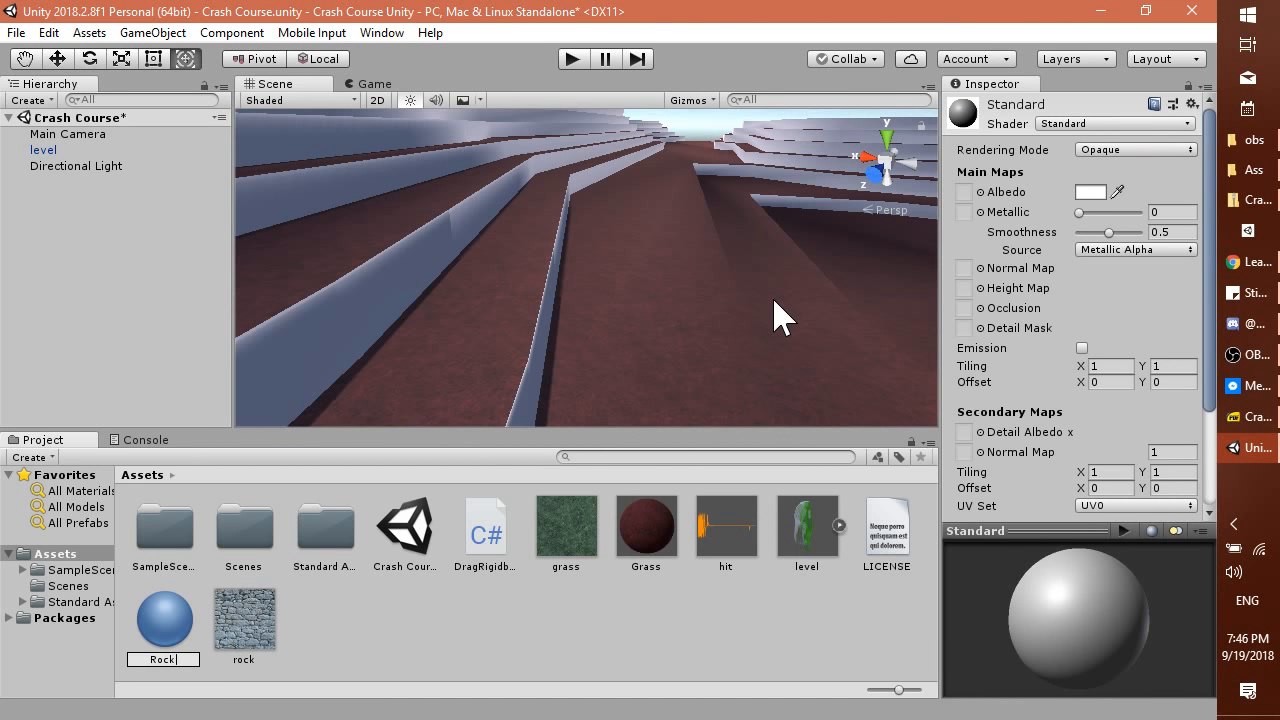
{"action": "key", "text": "Return"}
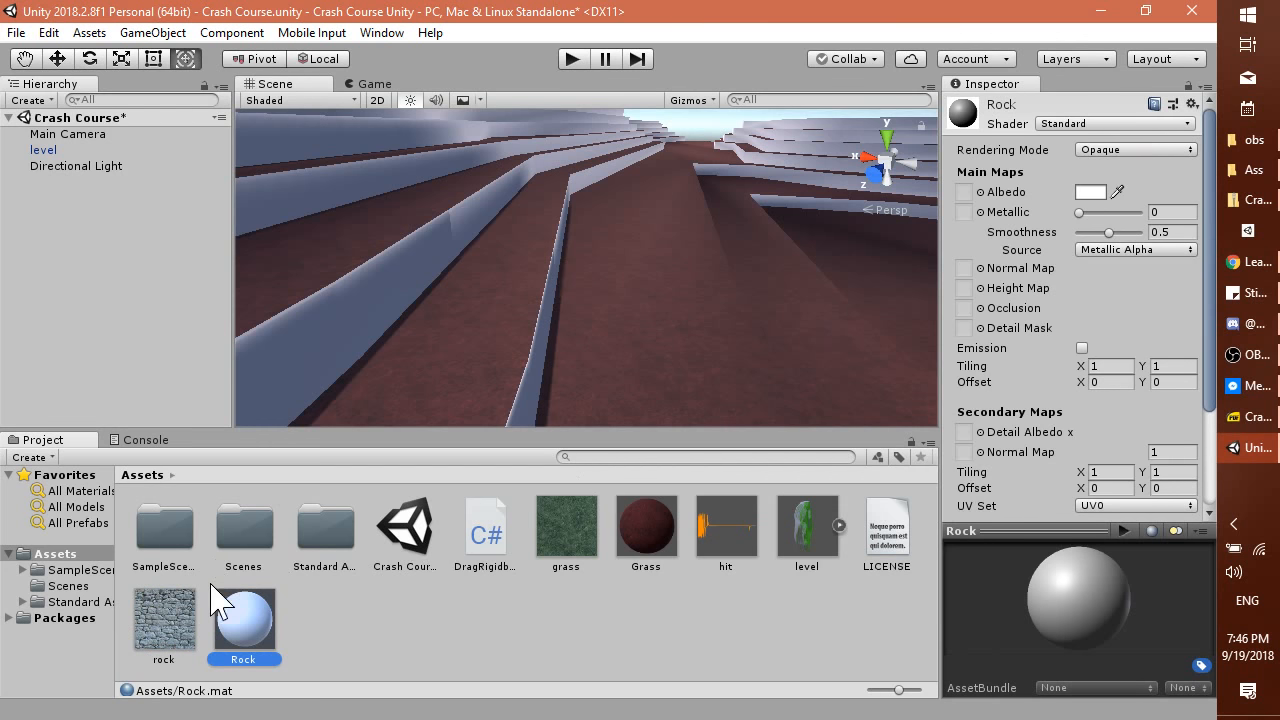
{"action": "left_click_drag", "start_coordinate": [164, 628], "coordinate": [963, 192]}
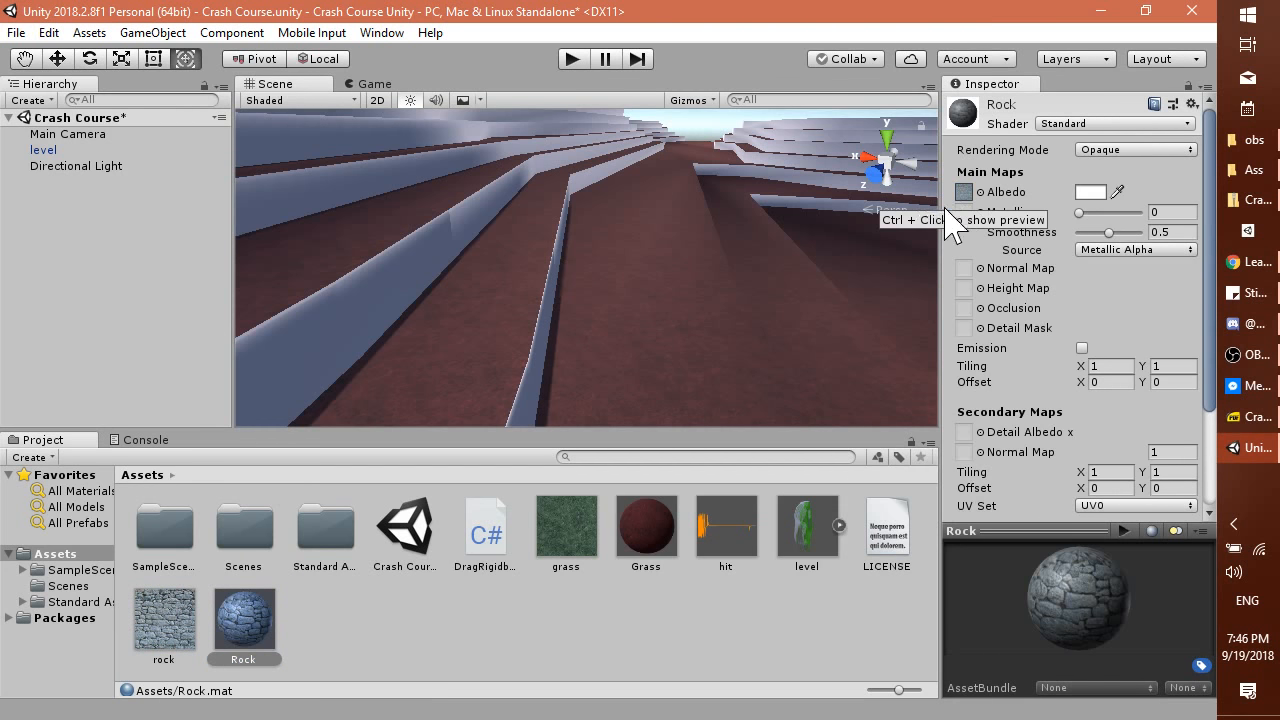
Apply the Rock material to the level's terrace walls and check the stone texture up close.
{"action": "right_click_drag", "start_coordinate": [755, 335], "coordinate": [565, 367]}
{"action": "middle_click_drag", "start_coordinate": [565, 367], "coordinate": [694, 277]}
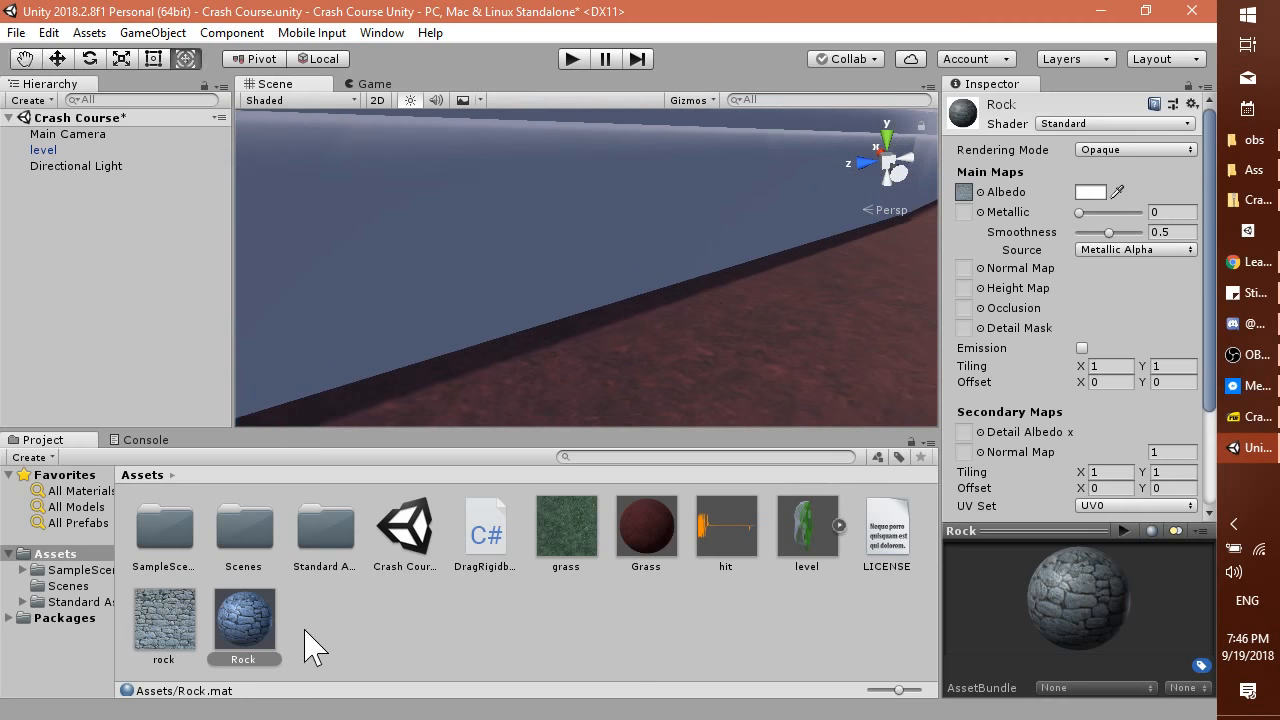
{"action": "left_click_drag", "start_coordinate": [257, 640], "coordinate": [581, 244]}
{"action": "scroll", "coordinate": [581, 282], "scroll_direction": "down", "scroll_amount": 15}
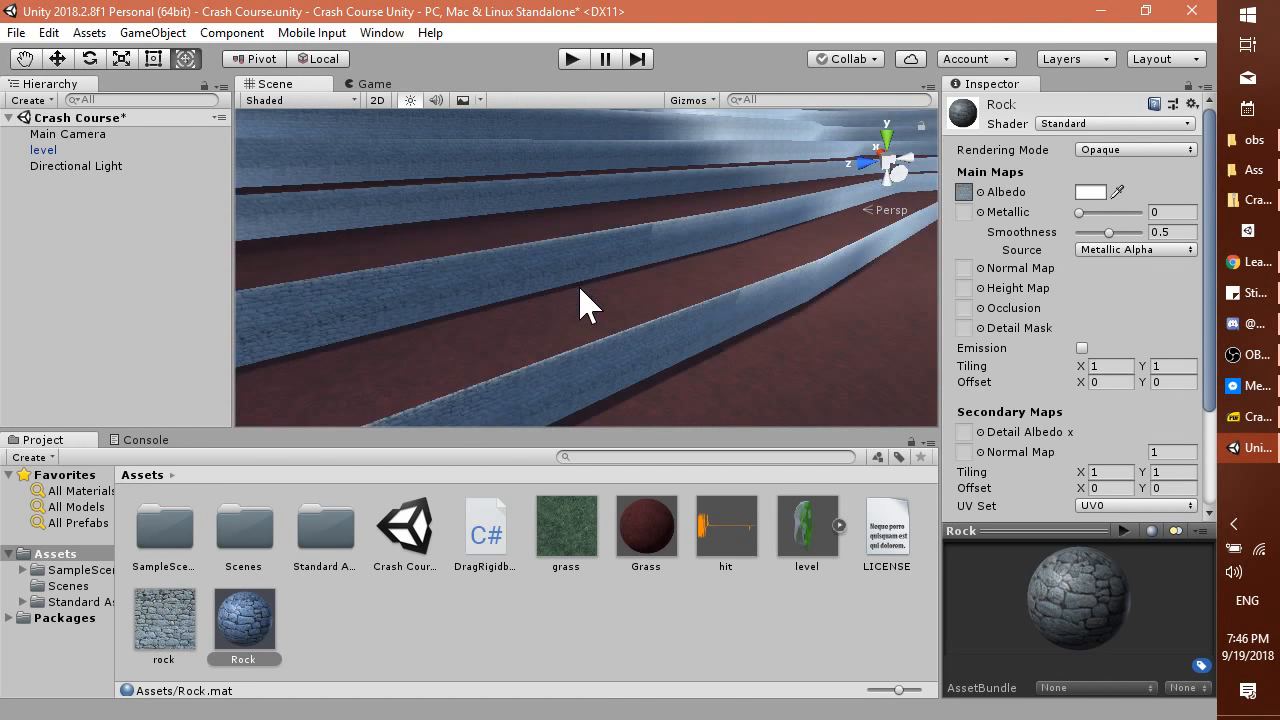
{"action": "scroll", "coordinate": [581, 288], "scroll_direction": "up", "scroll_amount": 12}
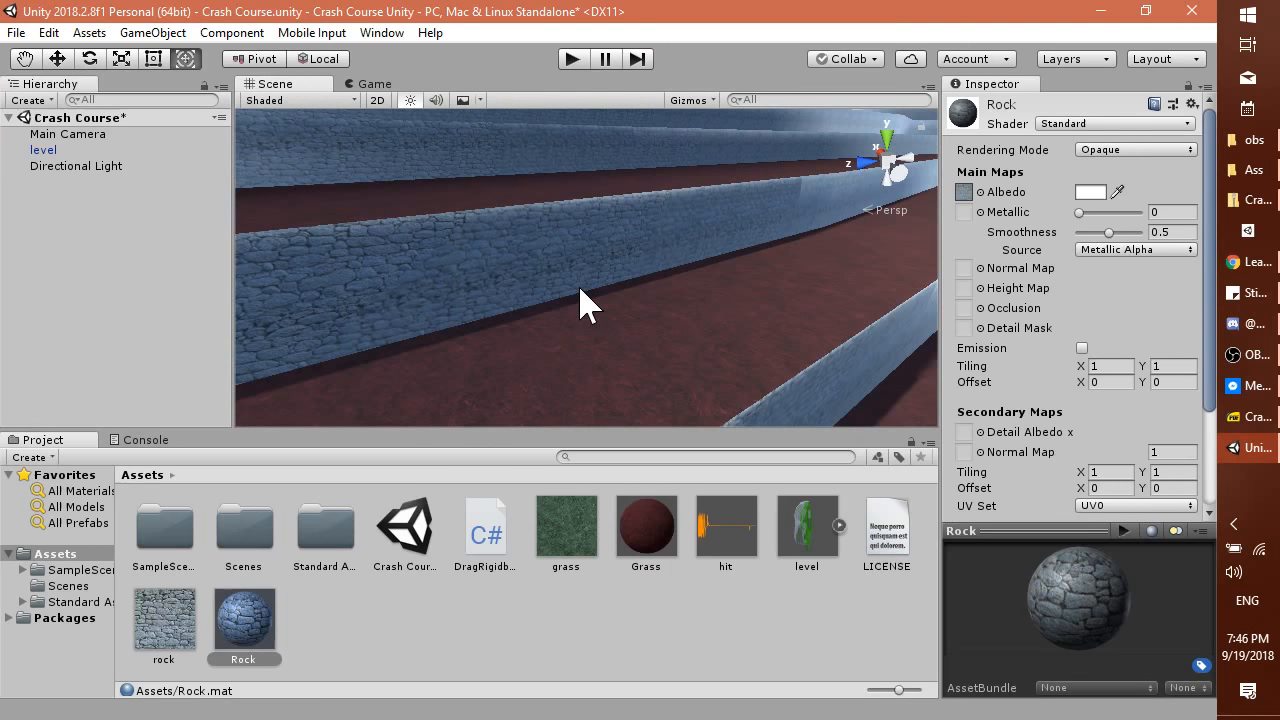
{"action": "scroll", "coordinate": [581, 300], "scroll_direction": "up", "scroll_amount": 3}
Set the Rock material's Metallic to 0.65 and Smoothness to 0.75, and check the walls across the level.
{"action": "left_click_drag", "start_coordinate": [1080, 213], "coordinate": [1125, 236]}
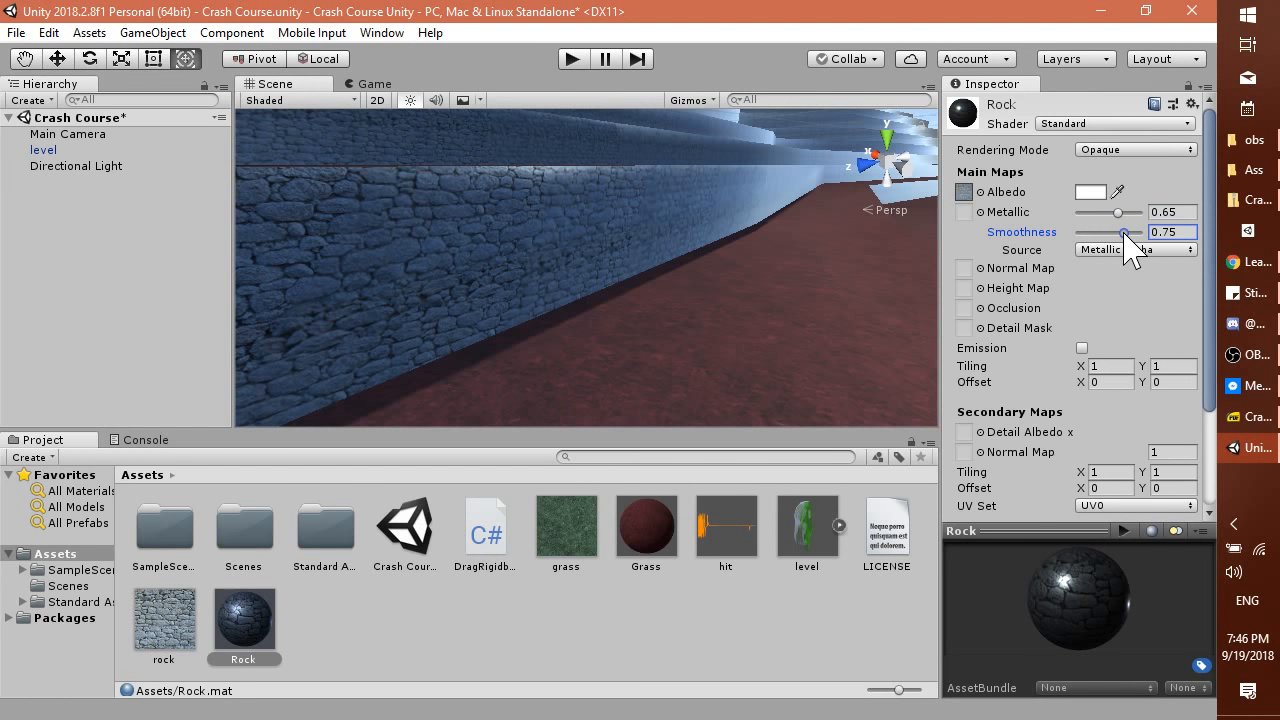
{"action": "scroll", "coordinate": [640, 351], "scroll_direction": "down", "scroll_amount": 3}
{"action": "left_click", "coordinate": [640, 351]}
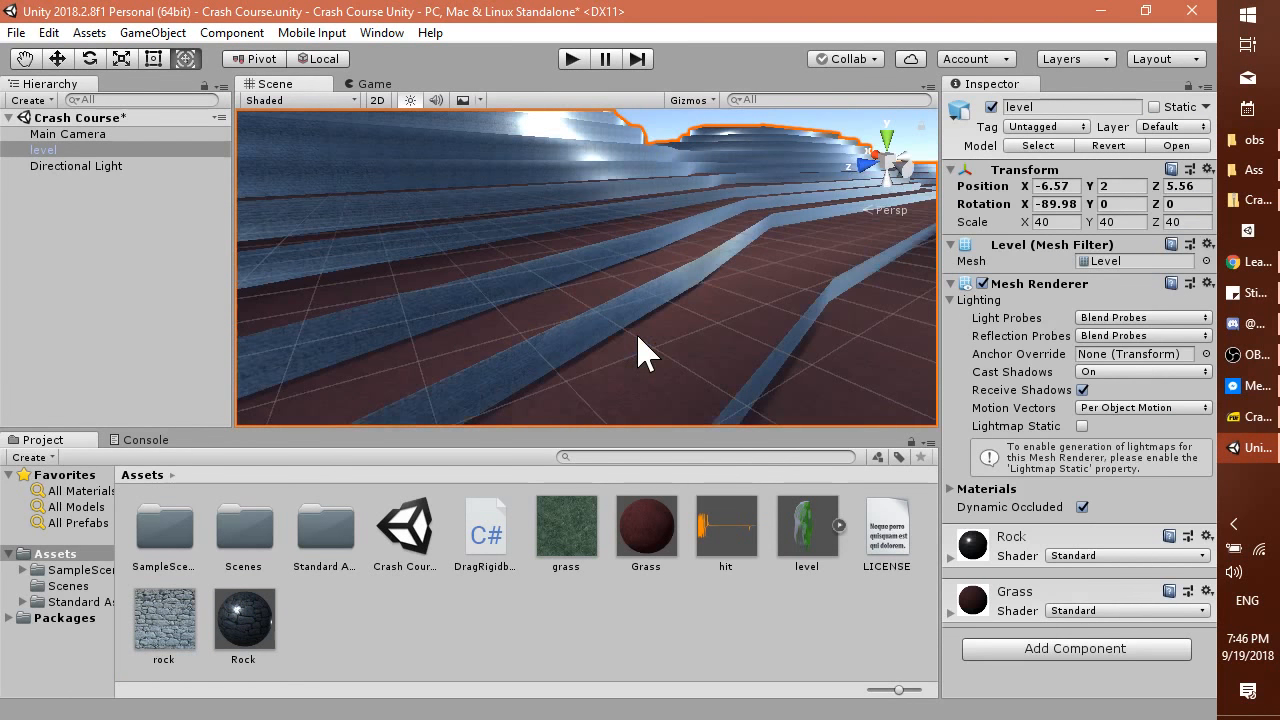
{"action": "left_click_drag", "start_coordinate": [640, 351], "coordinate": [694, 366], "text": "alt"}
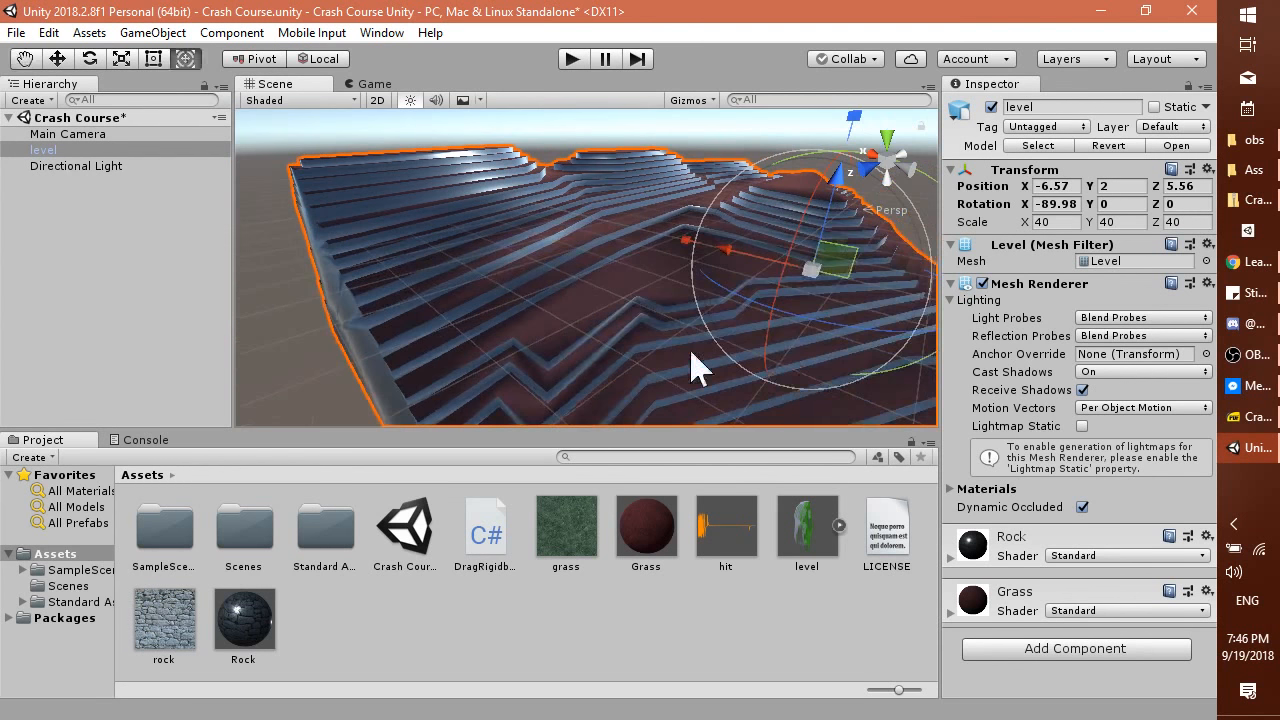
{"action": "right_click_drag", "start_coordinate": [608, 312], "coordinate": [590, 294]}
{"action": "scroll", "coordinate": [508, 266], "scroll_direction": "up", "scroll_amount": 5}
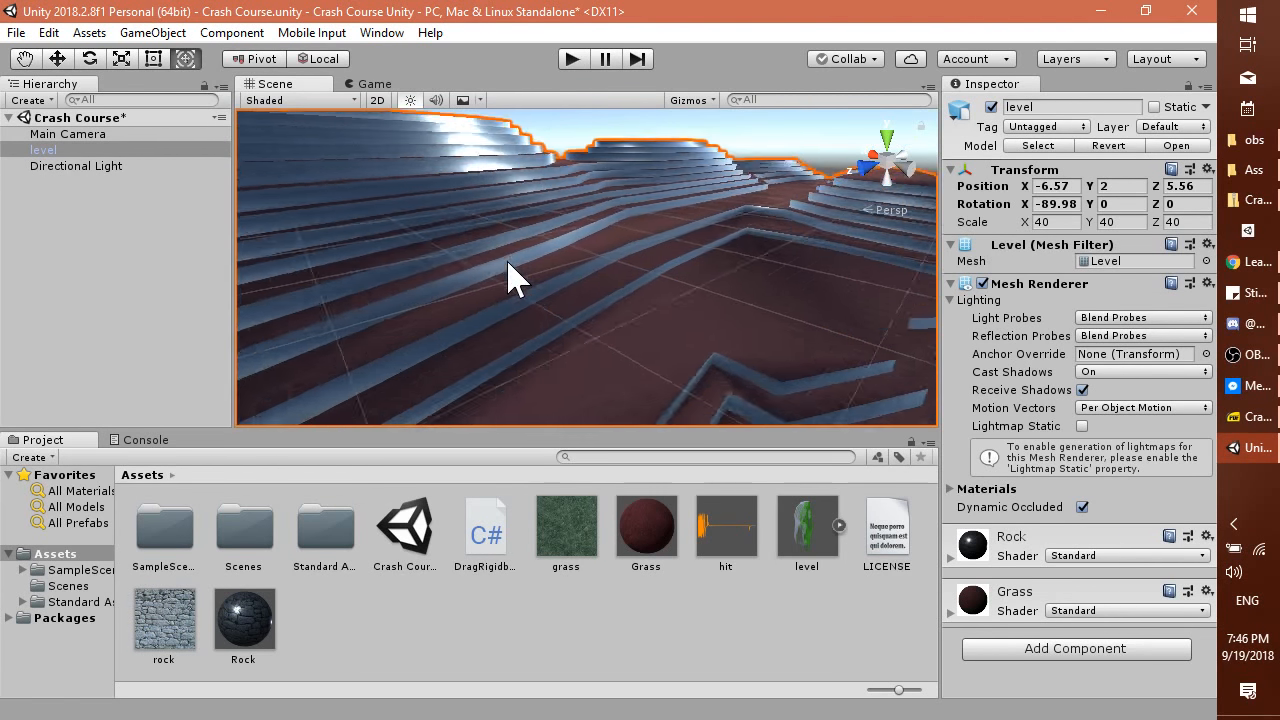
{"action": "middle_click_drag", "start_coordinate": [527, 288], "coordinate": [677, 357]}
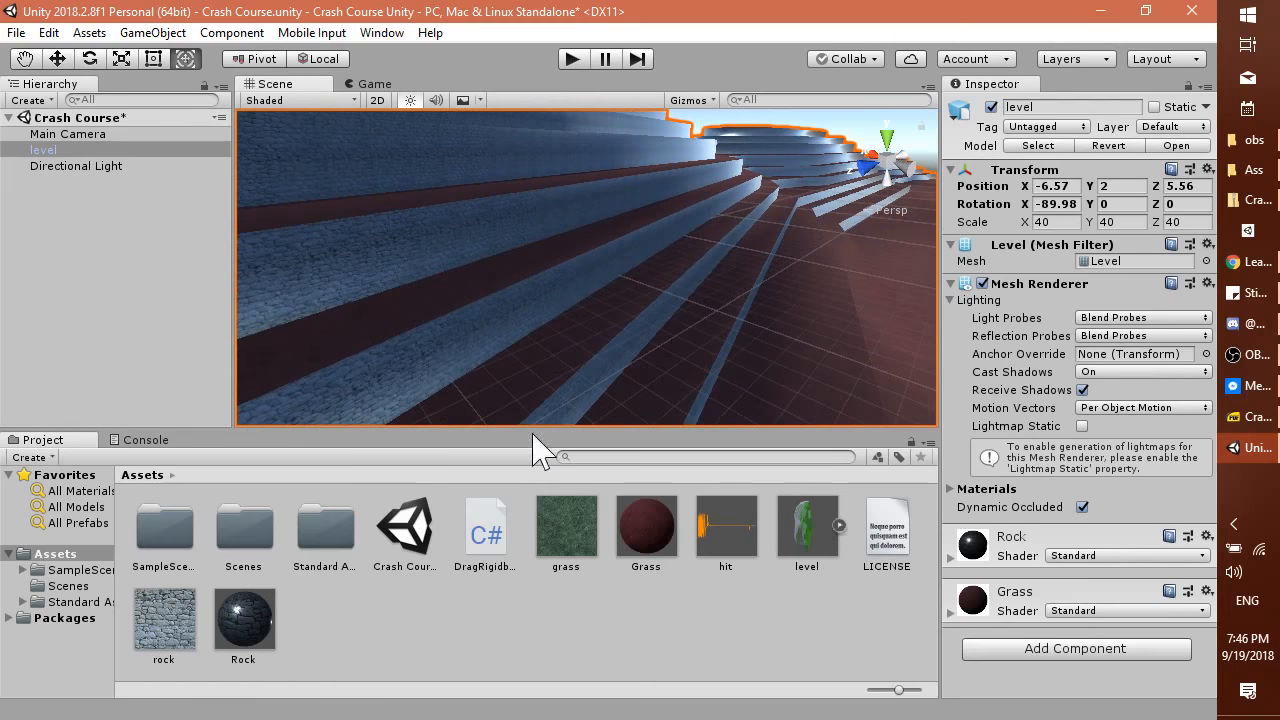
Try the Rock material with Metallic 0.51 and Smoothness 0.52, Metallic 0 with Smoothness 0.87 and 0, and Metallic 1 with Smoothness 0.
{"action": "left_click", "coordinate": [245, 625]}
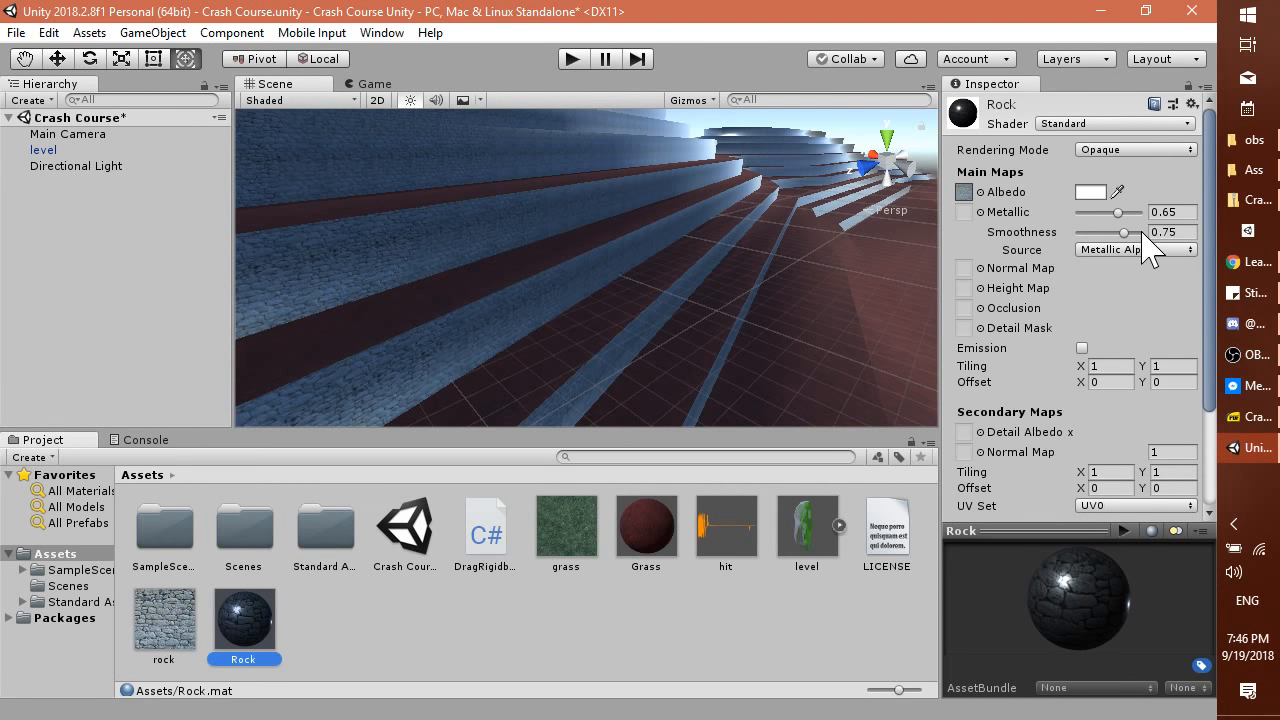
{"action": "mouse_move", "coordinate": [1118, 213]}
{"action": "left_mouse_down"}
{"action": "mouse_move", "coordinate": [1124, 240]}
{"action": "mouse_move", "coordinate": [1096, 236]}
{"action": "mouse_move", "coordinate": [1134, 236]}
{"action": "mouse_move", "coordinate": [1107, 214]}
{"action": "mouse_move", "coordinate": [1113, 232]}
{"action": "left_mouse_up"}
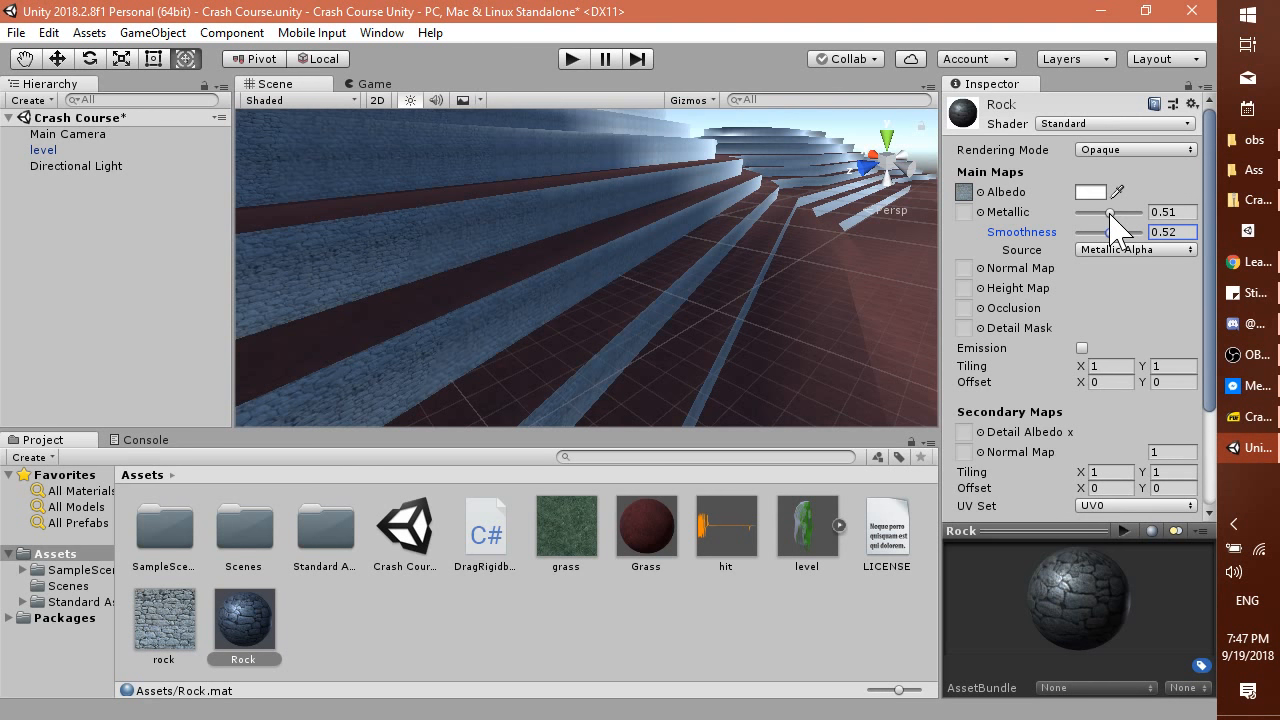
{"action": "left_click_drag", "start_coordinate": [1110, 214], "coordinate": [1076, 214]}
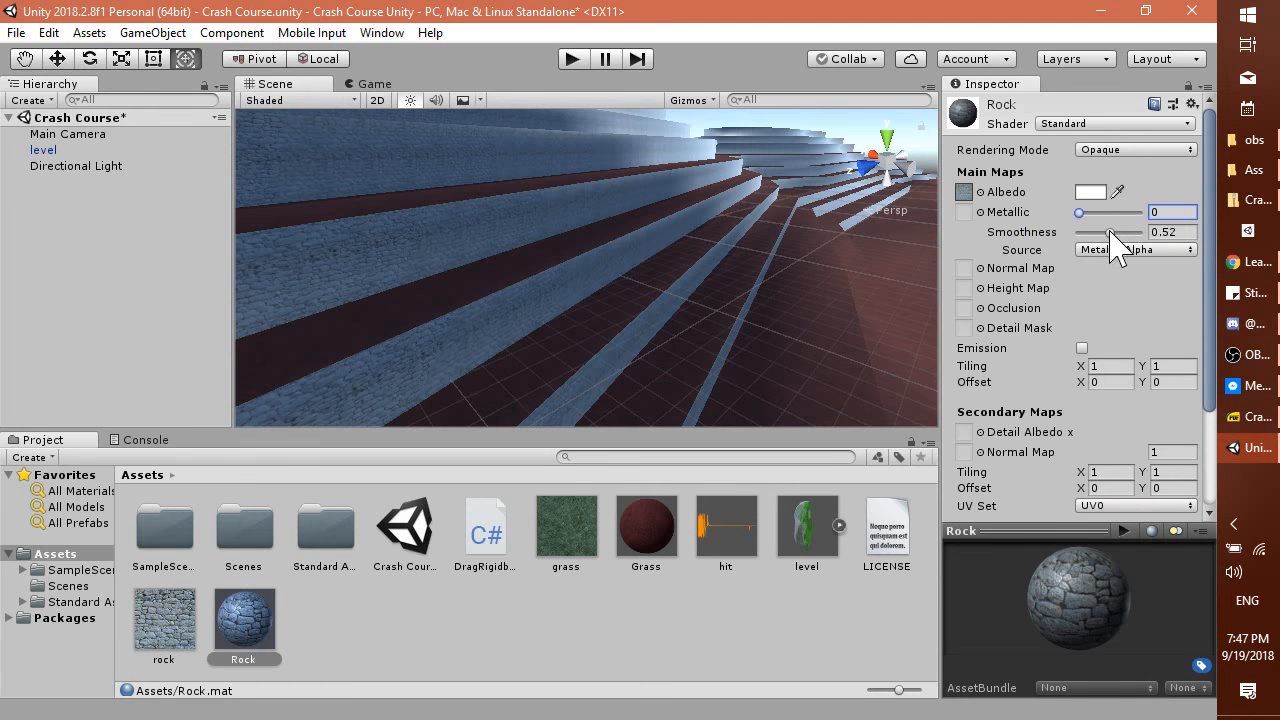
{"action": "left_click_drag", "start_coordinate": [1108, 231], "coordinate": [1133, 238]}
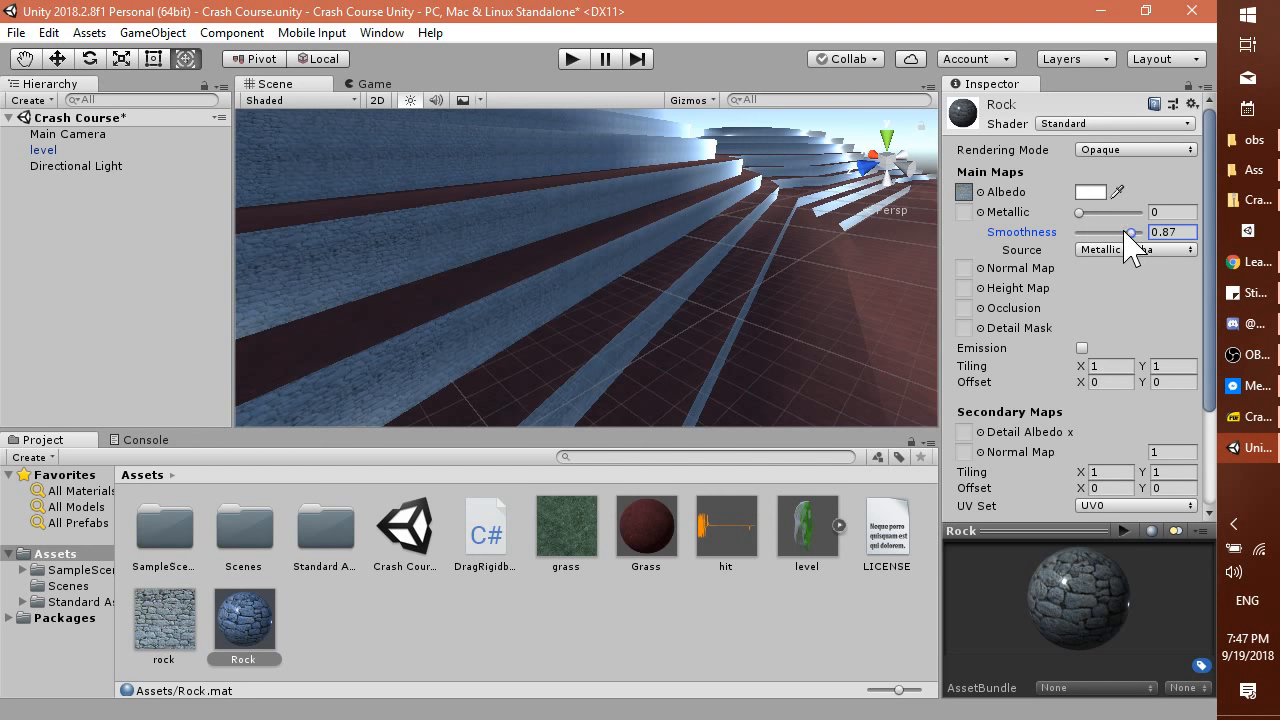
{"action": "left_click_drag", "start_coordinate": [1132, 233], "coordinate": [1078, 233]}
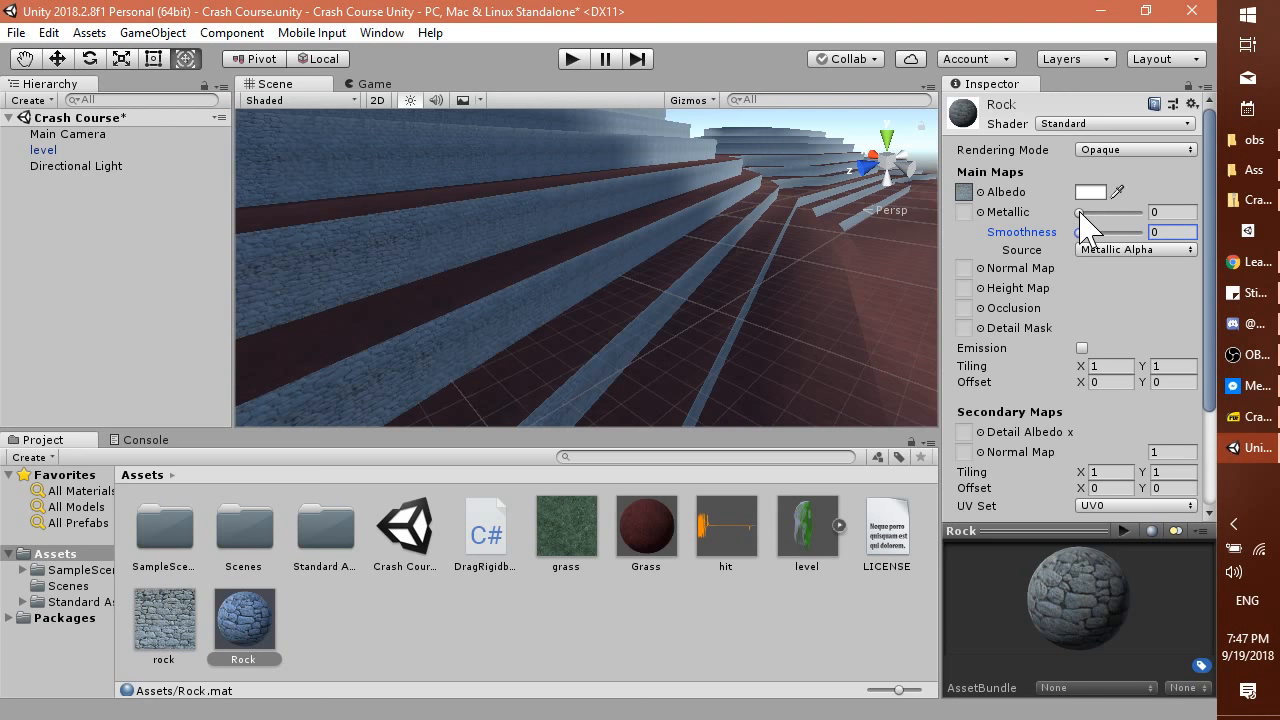
{"action": "left_click_drag", "start_coordinate": [1080, 213], "coordinate": [1146, 214]}
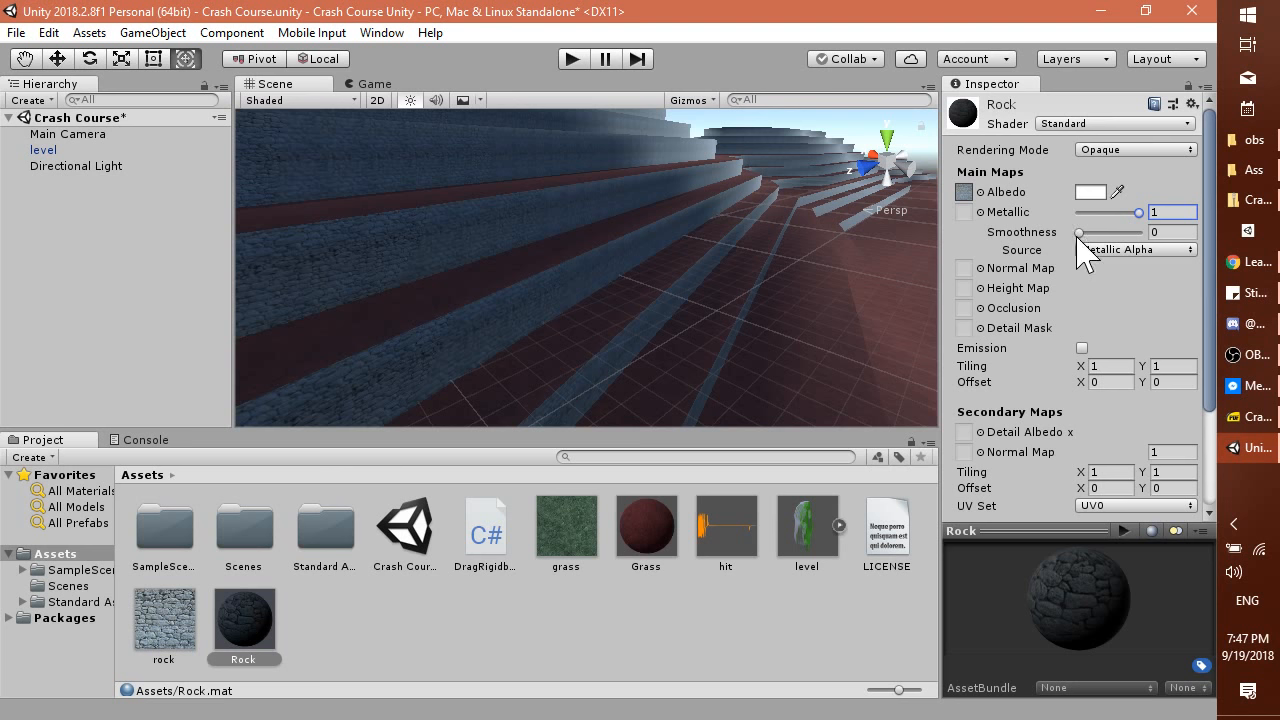
Set the Rock material's Metallic to 0.67 and Smoothness to 0.68, and check the walls in the scene.
{"action": "left_click_drag", "start_coordinate": [1139, 212], "coordinate": [1112, 232]}
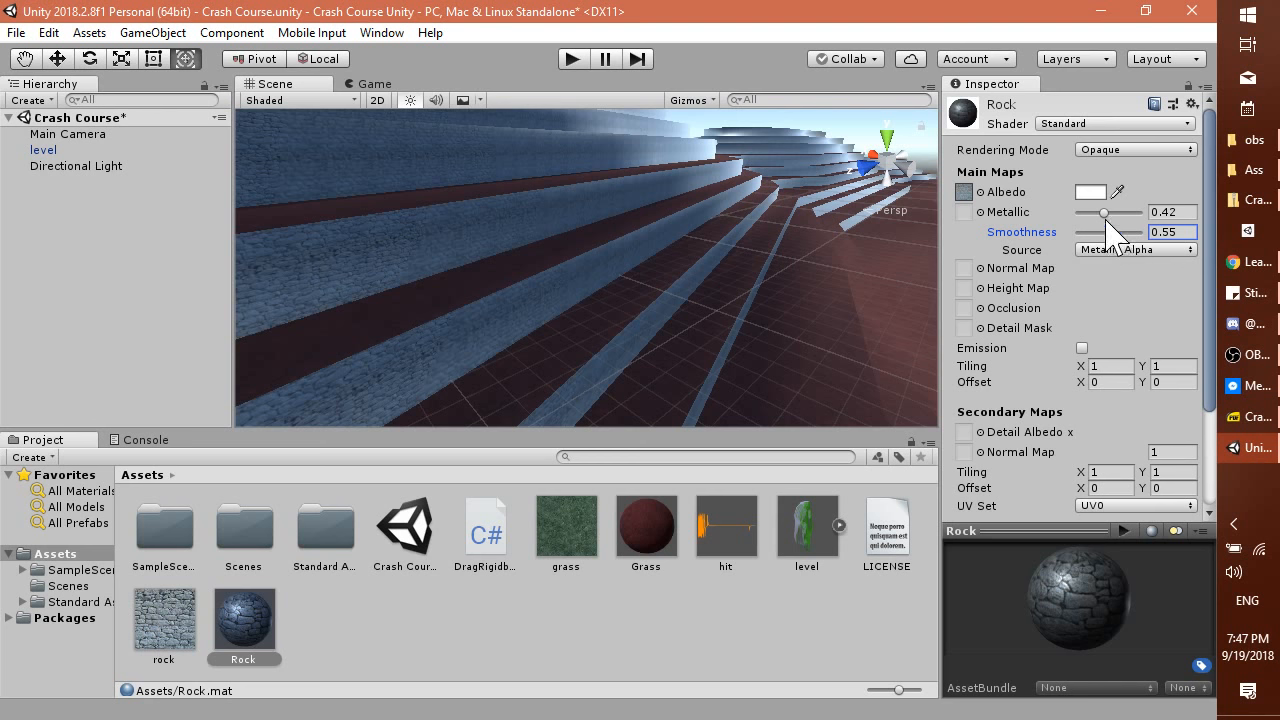
{"action": "left_click_drag", "start_coordinate": [1106, 219], "coordinate": [1119, 214]}
{"action": "left_click_drag", "start_coordinate": [1113, 232], "coordinate": [1118, 248]}
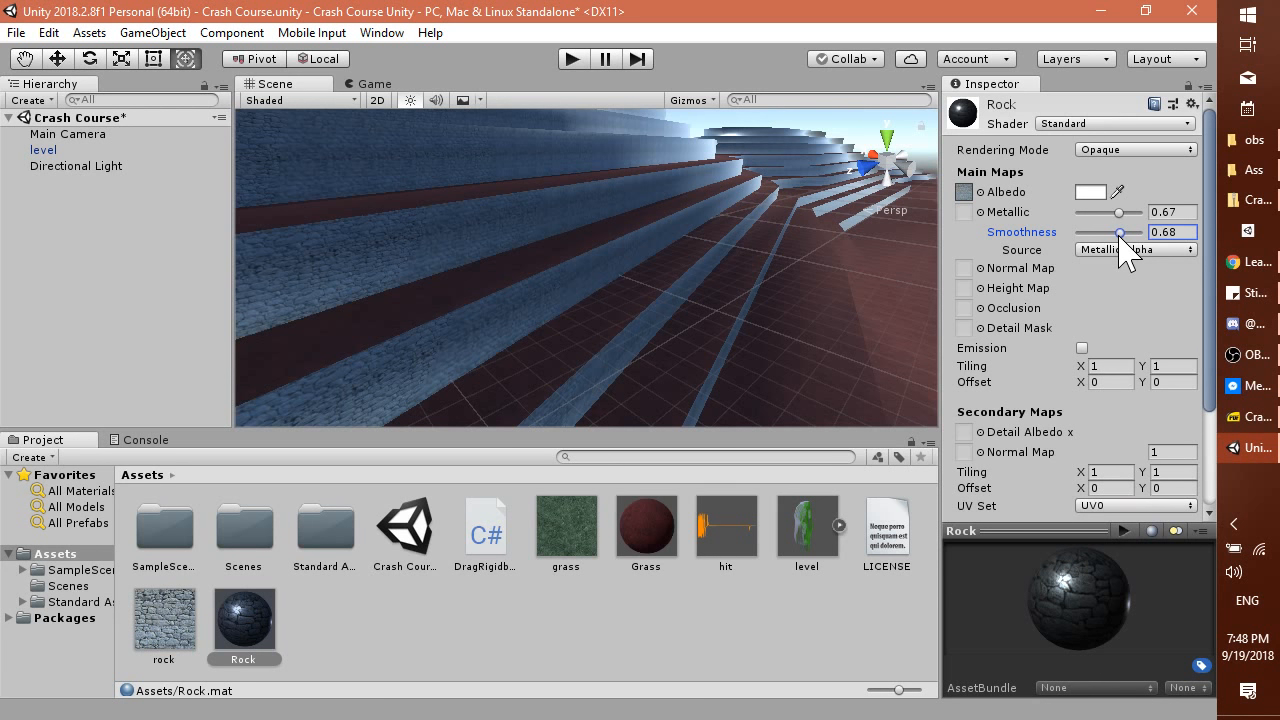
{"action": "right_click_drag", "start_coordinate": [850, 276], "coordinate": [727, 305]}
{"action": "scroll", "coordinate": [797, 239], "scroll_direction": "down", "scroll_amount": 4}
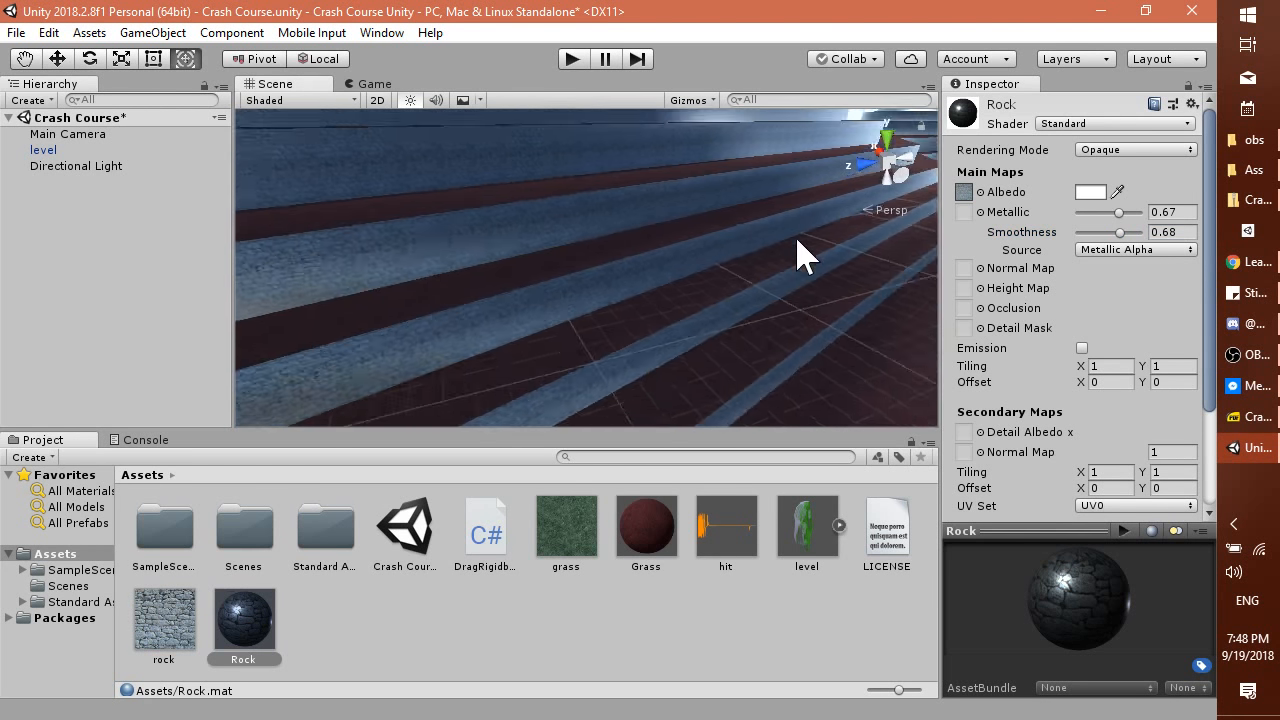
{"action": "scroll", "coordinate": [805, 245], "scroll_direction": "up", "scroll_amount": 5}
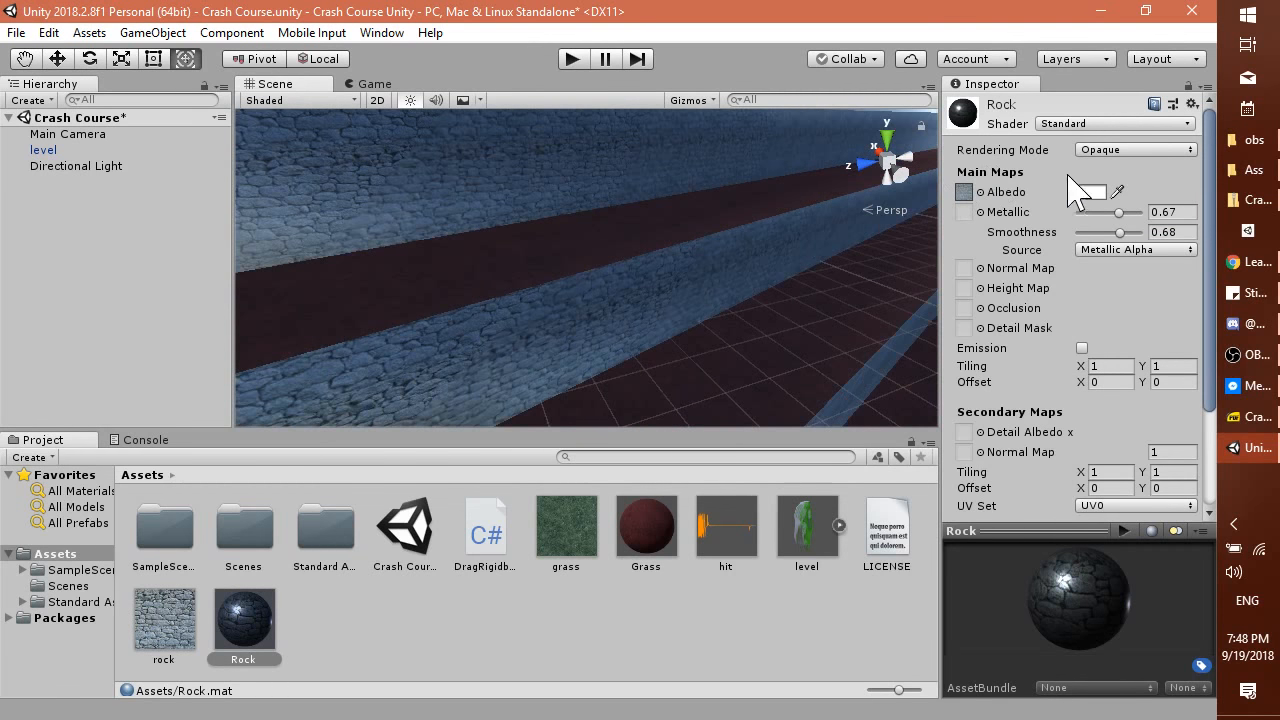
Tint the Rock material's Albedo green with HSV 126, 49, 100 and check the walls in the scene.
{"action": "left_click", "coordinate": [1090, 192]}
{"action": "mouse_move", "coordinate": [838, 311]}
{"action": "left_mouse_down"}
{"action": "mouse_move", "coordinate": [815, 352]}
{"action": "mouse_move", "coordinate": [908, 370]}
{"action": "mouse_move", "coordinate": [897, 400]}
{"action": "mouse_move", "coordinate": [848, 340]}
{"action": "left_mouse_up"}
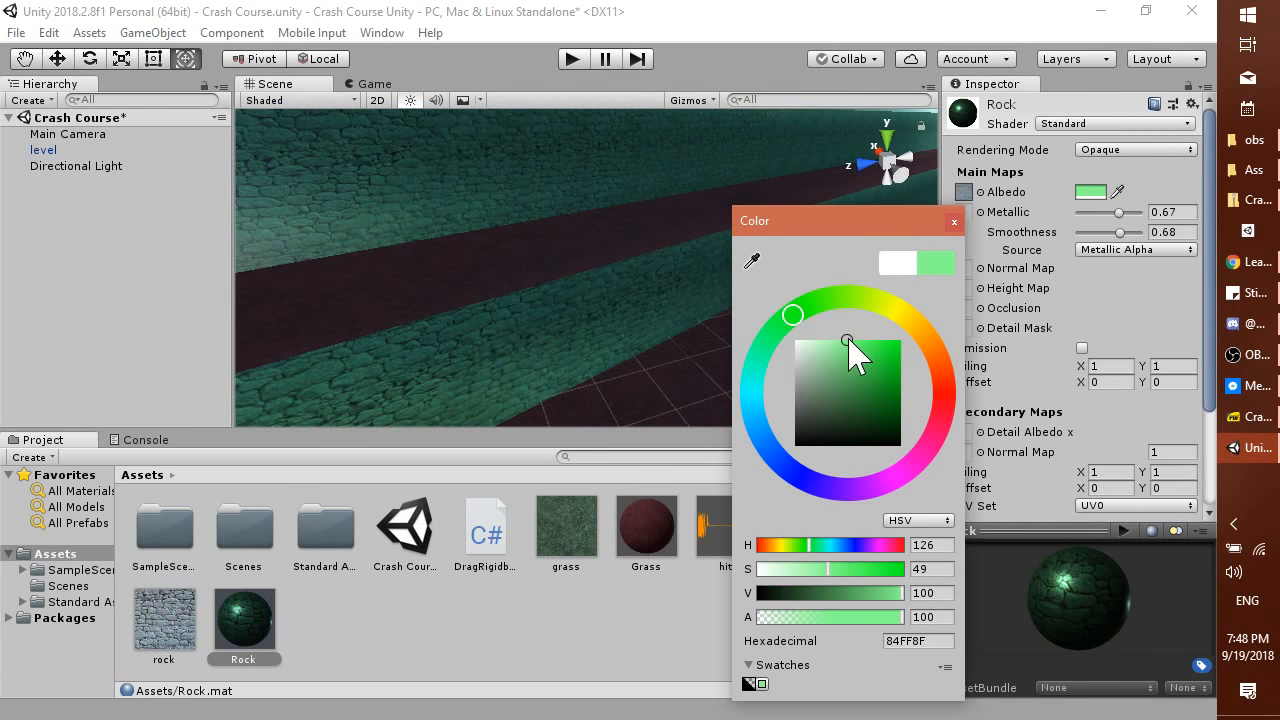
{"action": "left_click", "coordinate": [954, 221]}
{"action": "scroll", "coordinate": [597, 328], "scroll_direction": "down", "scroll_amount": 3}
Change the Grass material's Albedo tint to a lighter orange-red with saturation 72 and value 100, and check the level.
{"action": "left_click", "coordinate": [662, 534]}
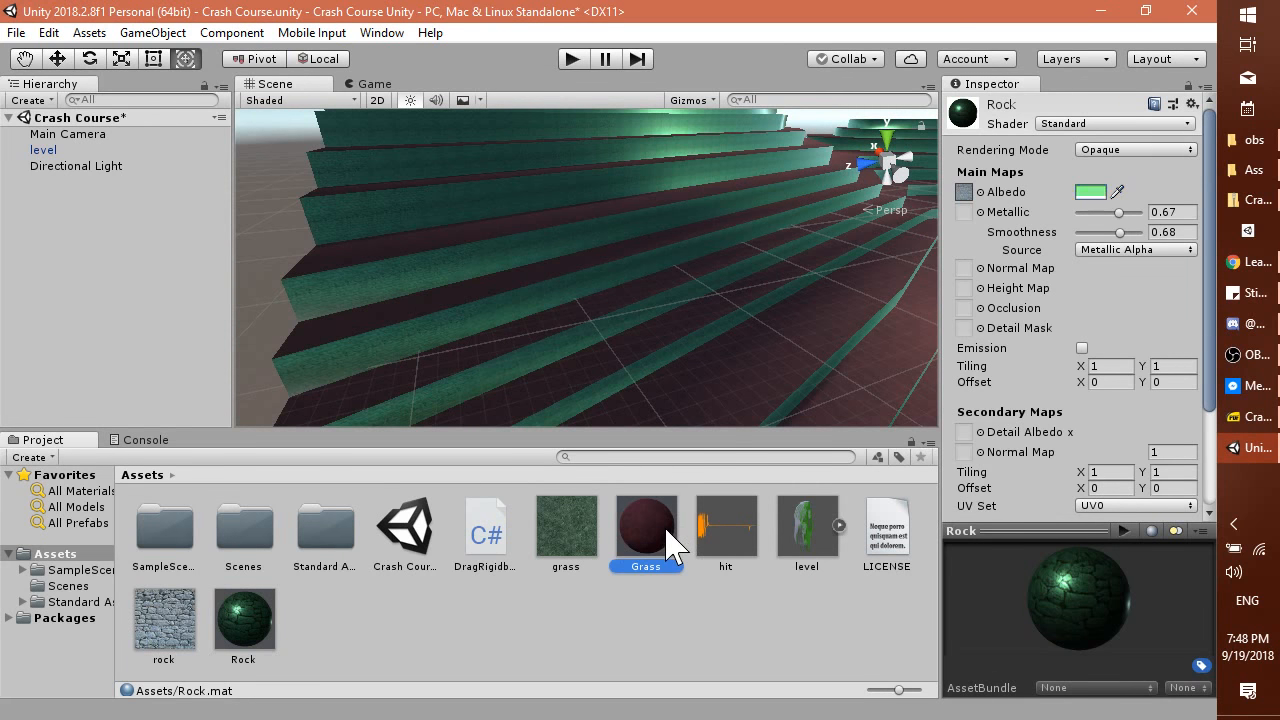
{"action": "left_click", "coordinate": [1090, 191]}
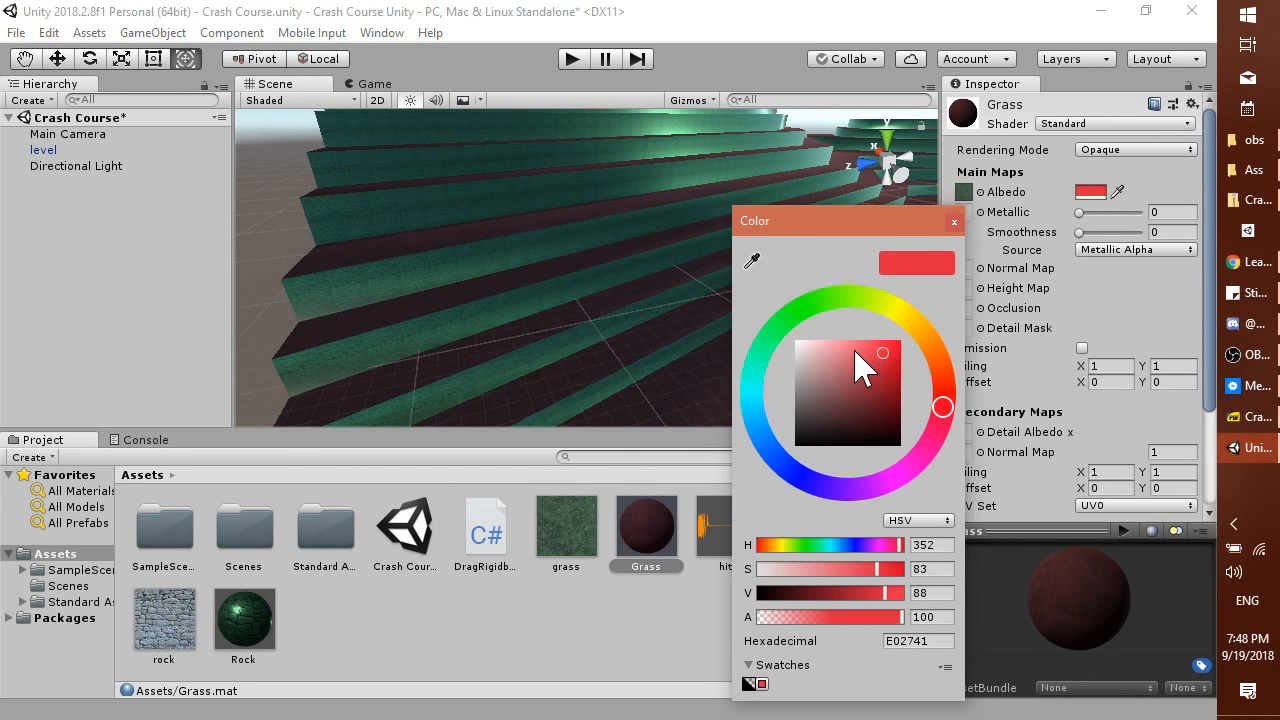
{"action": "left_click", "coordinate": [853, 346]}
{"action": "left_click_drag", "start_coordinate": [853, 346], "coordinate": [872, 340]}
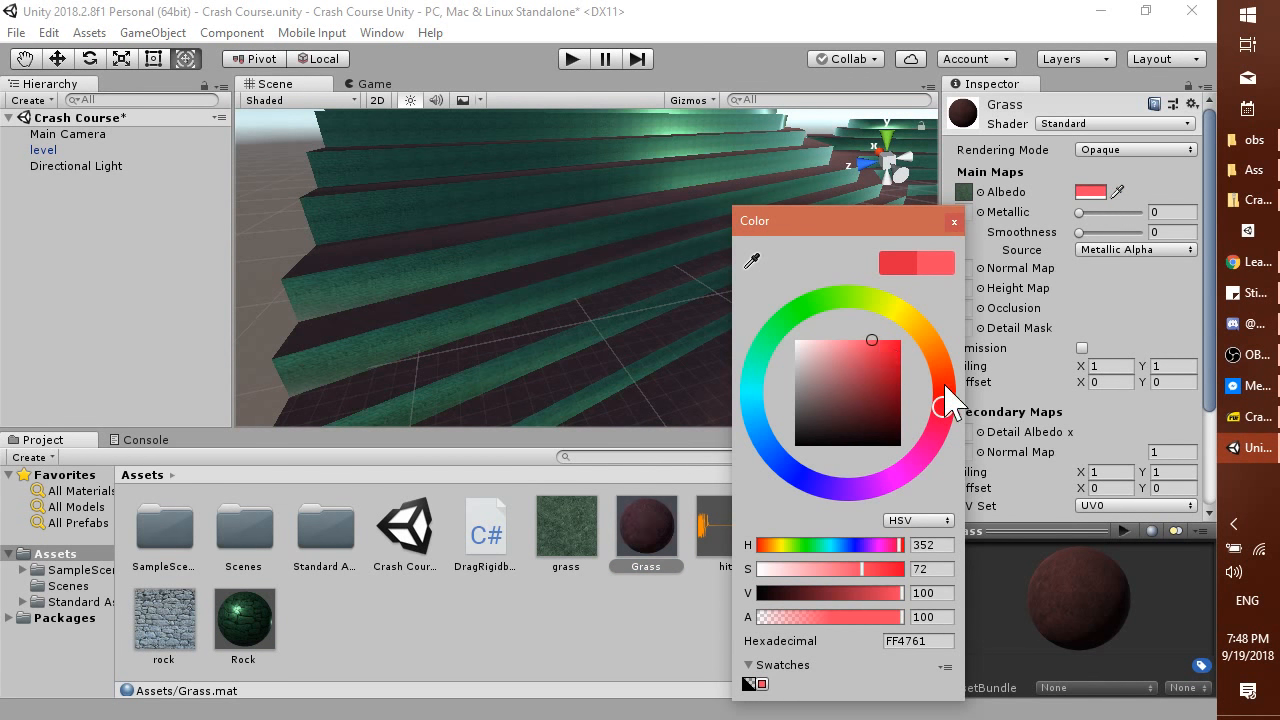
{"action": "left_click_drag", "start_coordinate": [943, 403], "coordinate": [945, 386]}
{"action": "left_click", "coordinate": [954, 221]}
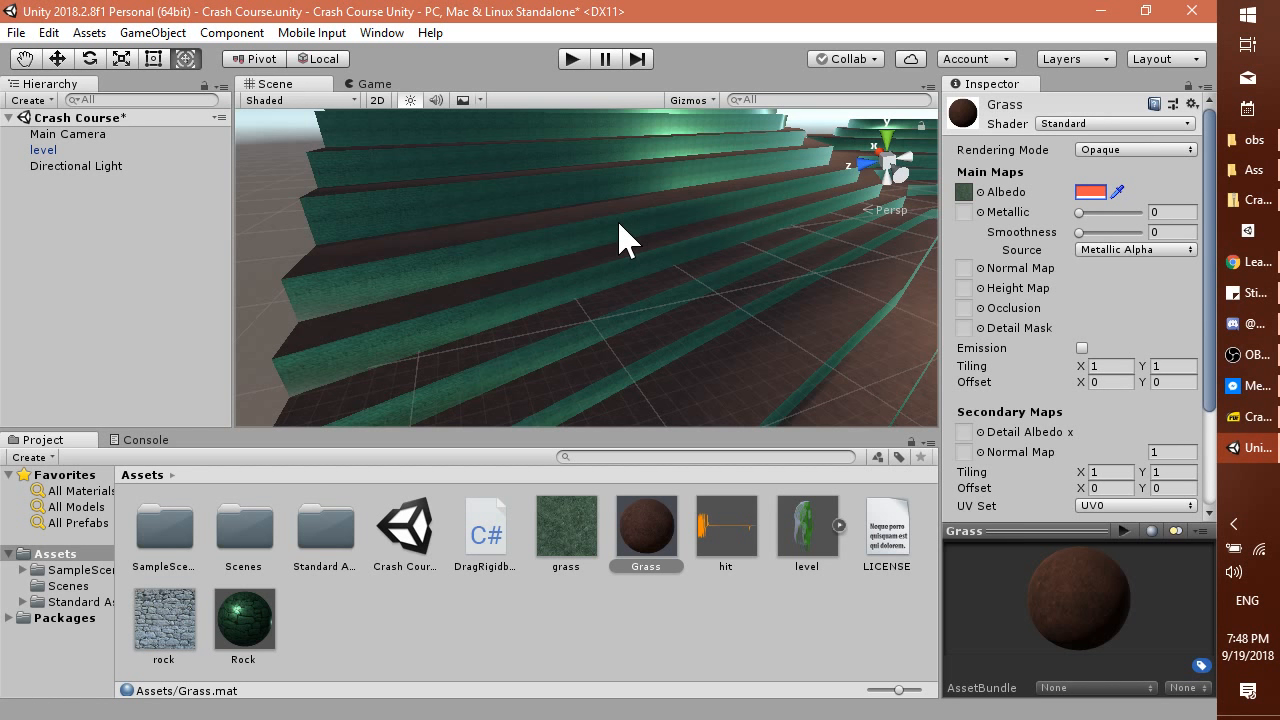
{"action": "scroll", "coordinate": [620, 240], "scroll_direction": "down", "scroll_amount": 10}
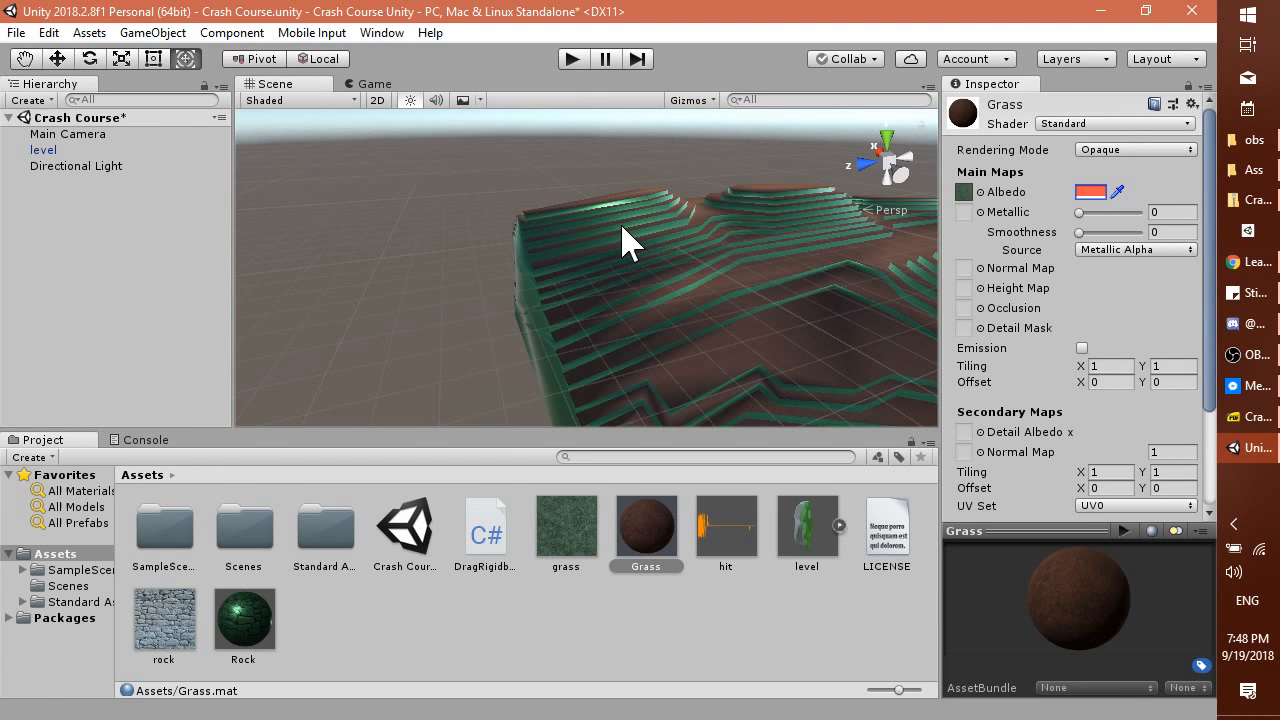
{"action": "scroll", "coordinate": [776, 308], "scroll_direction": "up", "scroll_amount": 10}
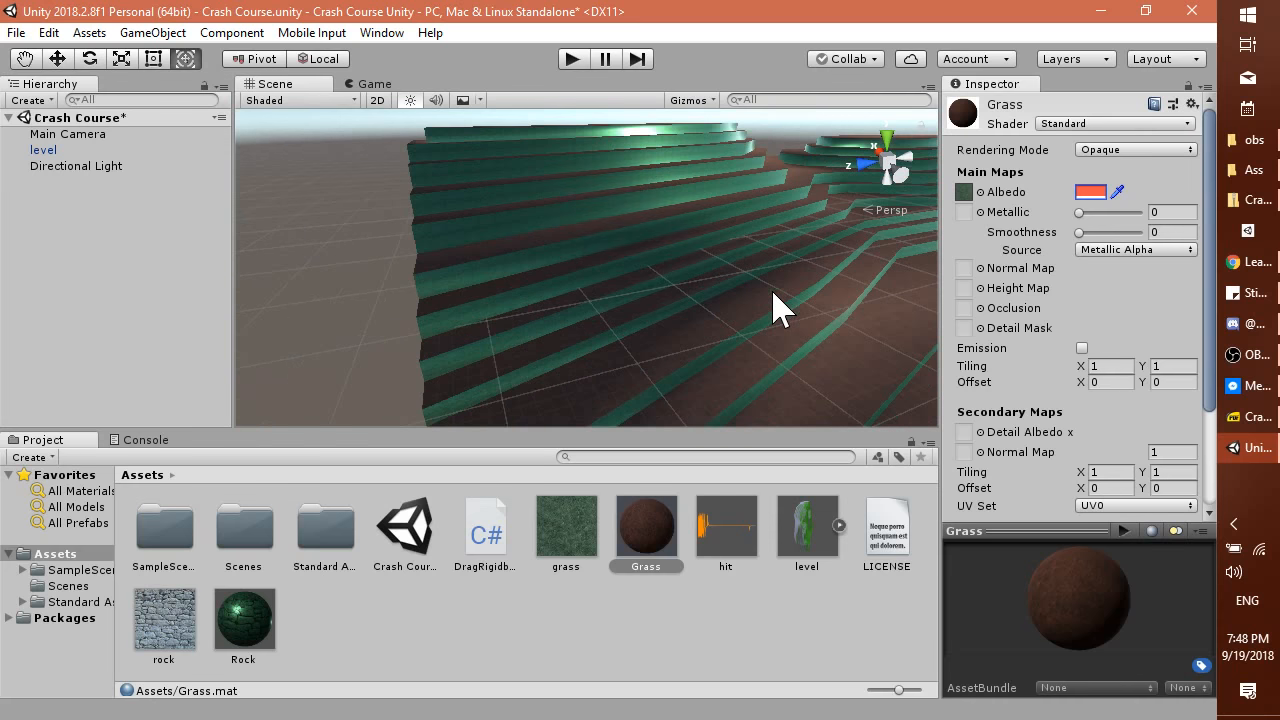
{"action": "scroll", "coordinate": [760, 300], "scroll_direction": "up", "scroll_amount": 3}
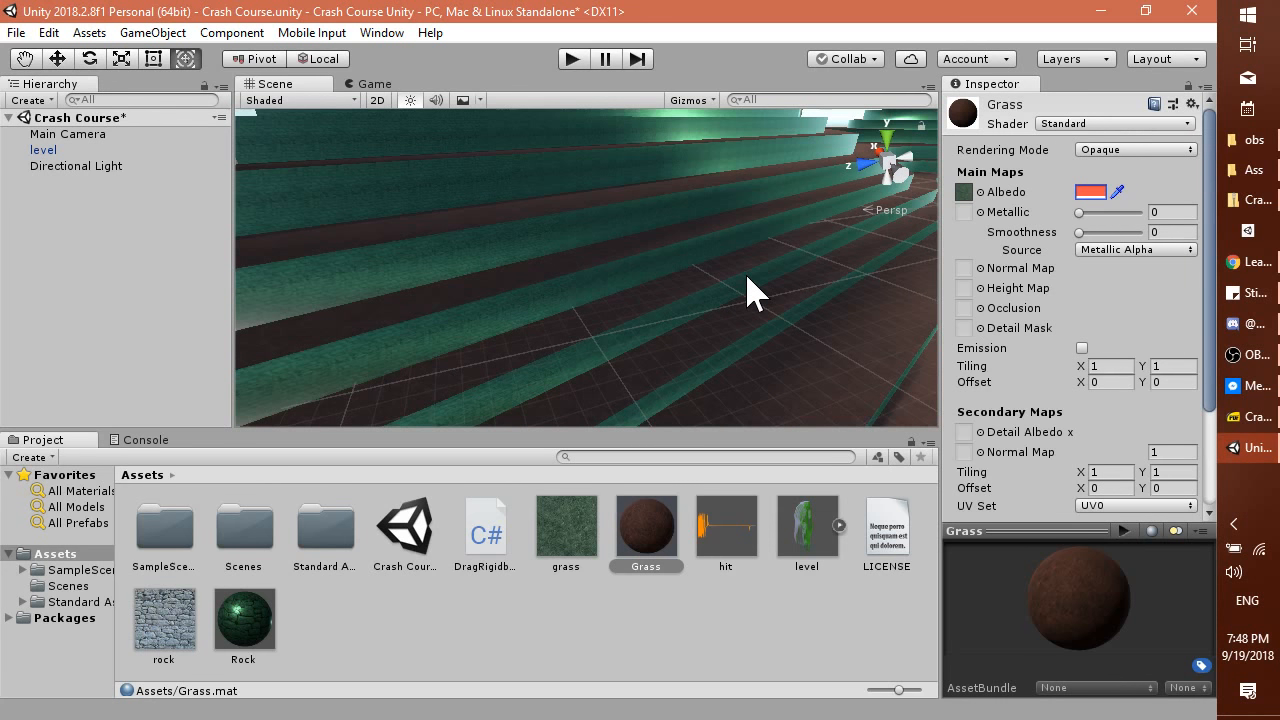
Inspect the recoloured level's terraces, ground and outer edge from several viewpoints in the scene.
{"action": "right_click_drag", "start_coordinate": [747, 277], "coordinate": [918, 282]}
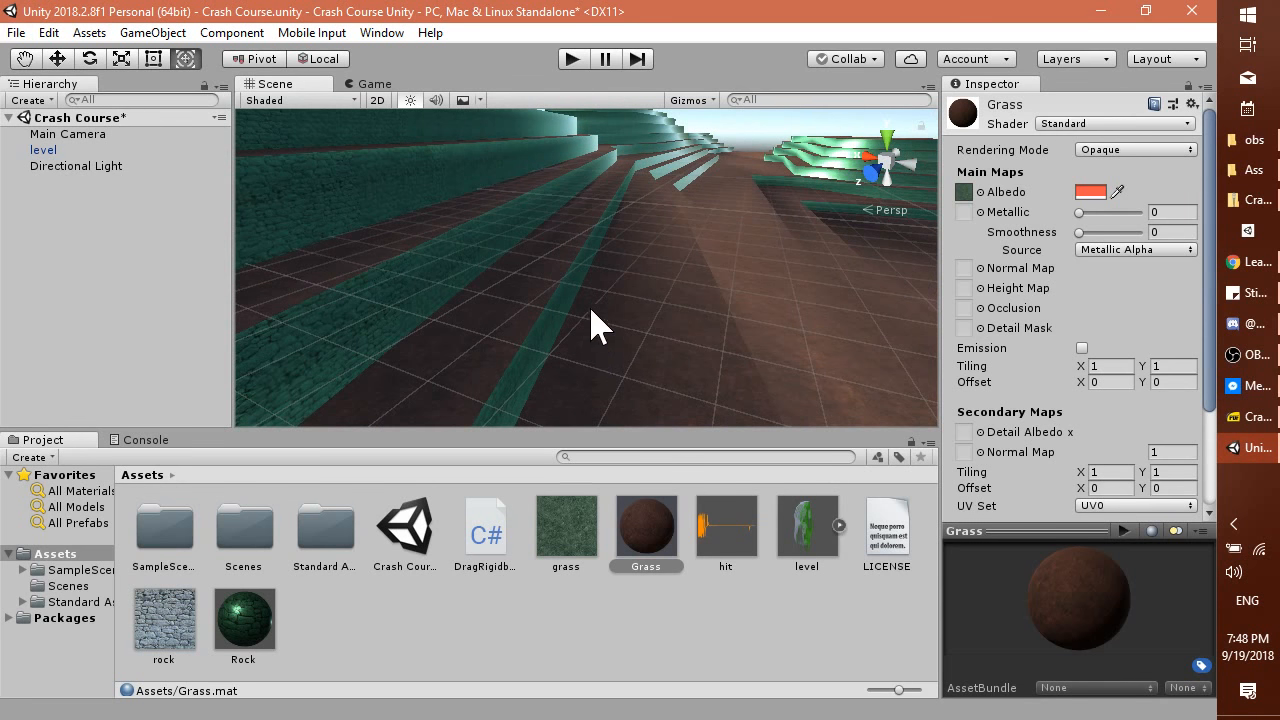
{"action": "right_click_drag", "start_coordinate": [522, 302], "coordinate": [422, 32]}
{"action": "key", "text": "w"}
{"action": "right_click_drag", "start_coordinate": [420, 112], "coordinate": [800, 286]}
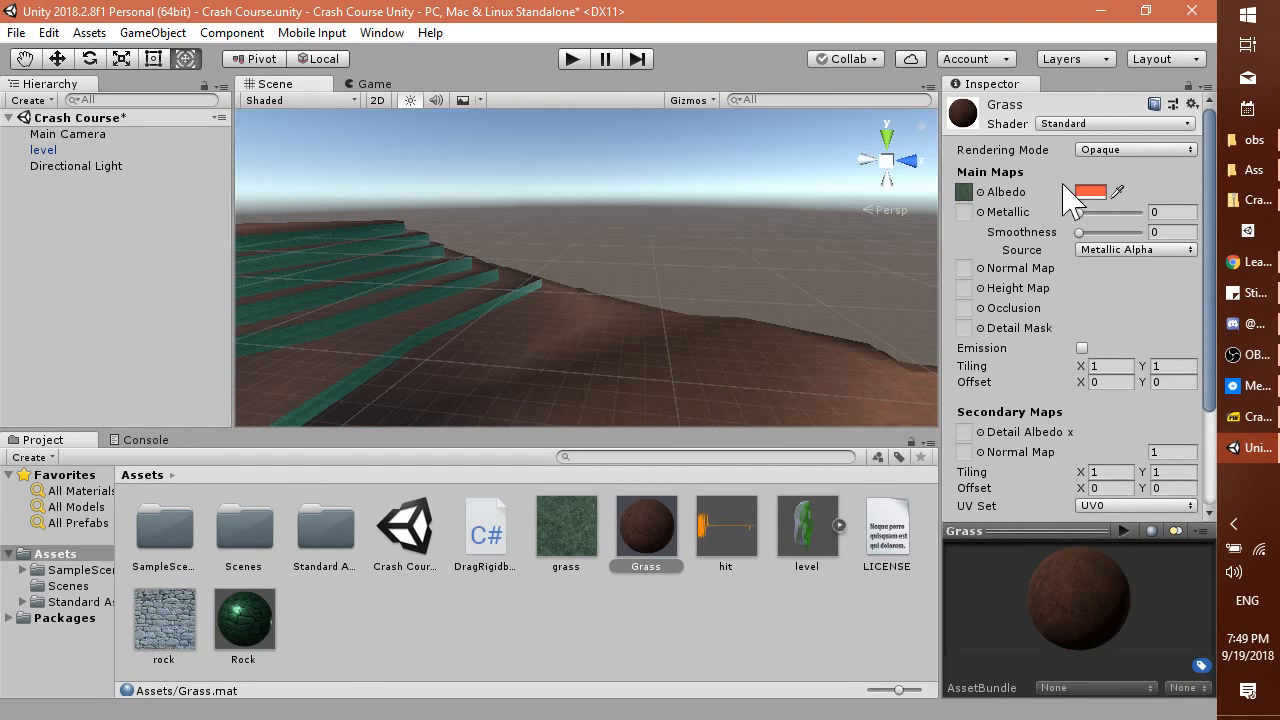
Frame the level, Main Camera and Directional Light one after another in the scene, ending on the Main Camera.
{"action": "left_click", "coordinate": [100, 136]}
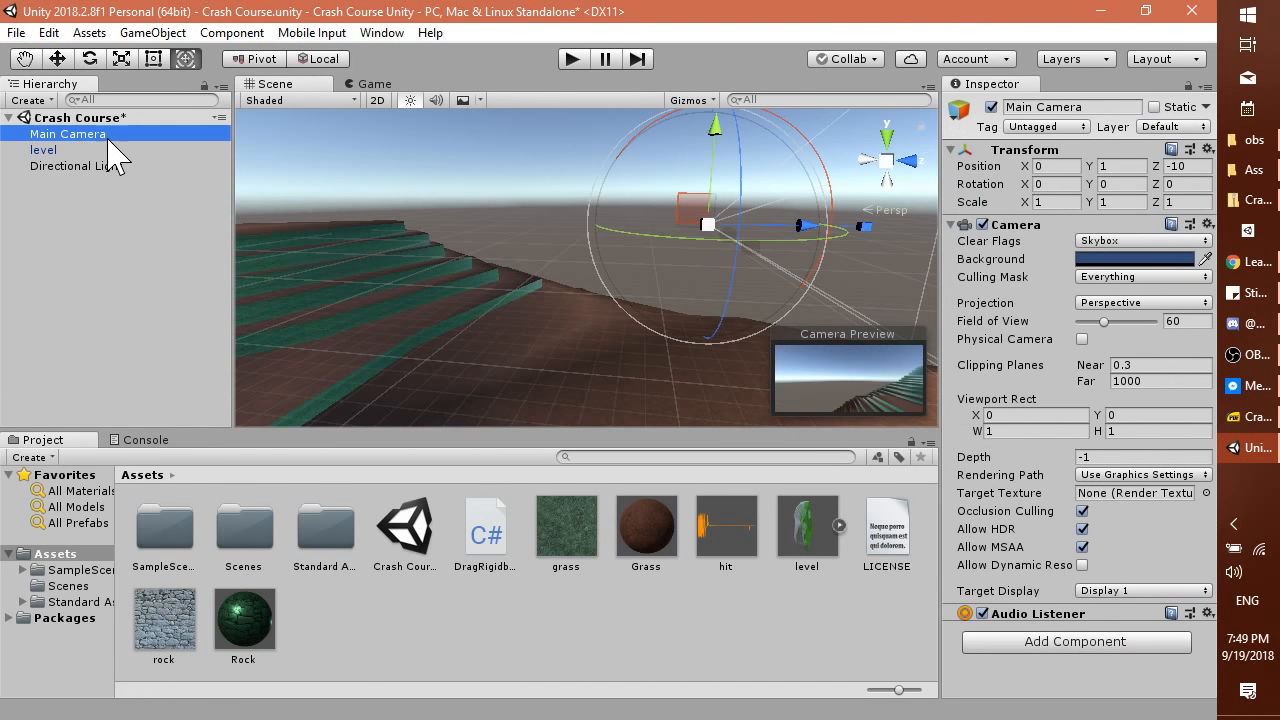
{"action": "left_click", "coordinate": [566, 326]}
{"action": "right_click_drag", "start_coordinate": [566, 326], "coordinate": [1043, 322]}
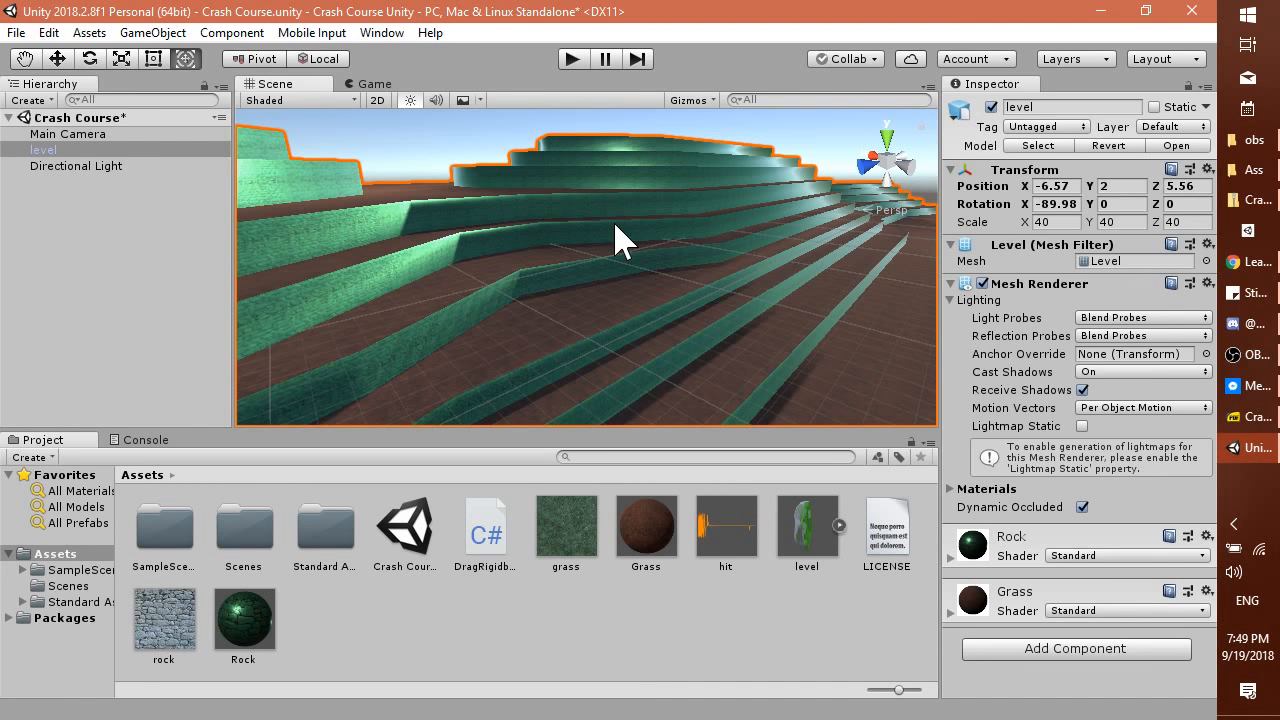
{"action": "key", "text": "f"}
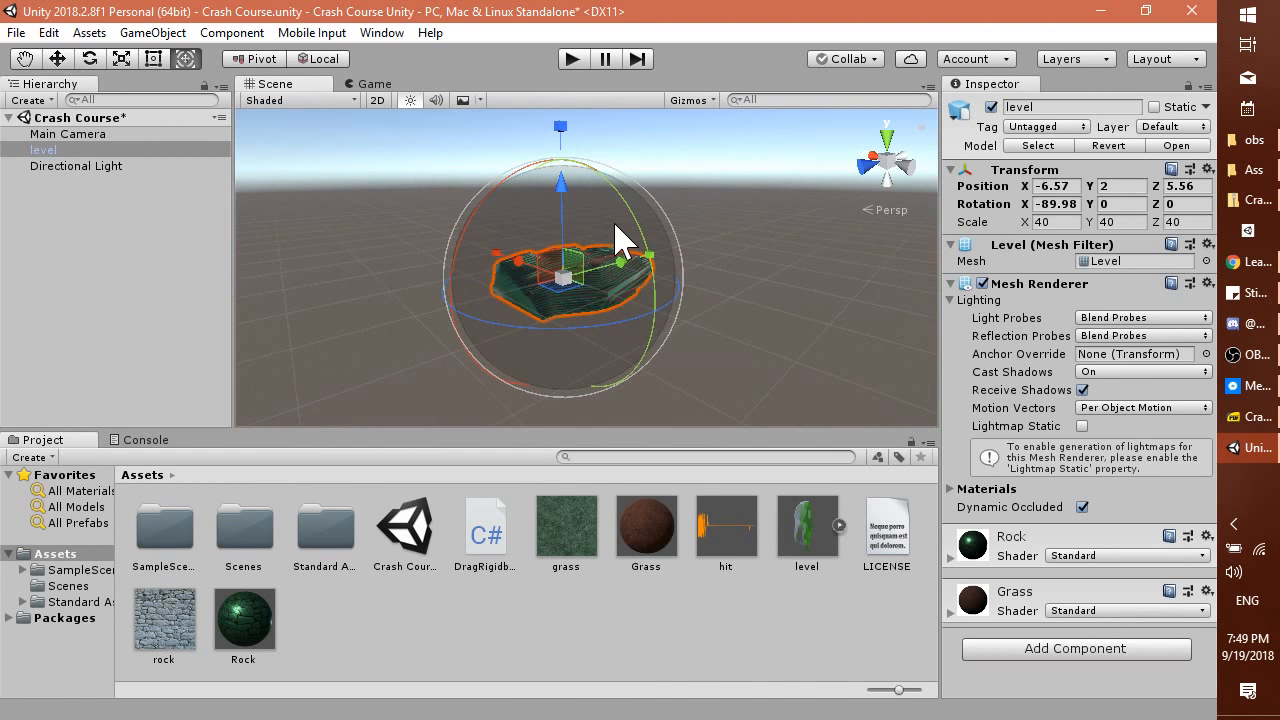
{"action": "left_click", "coordinate": [65, 134]}
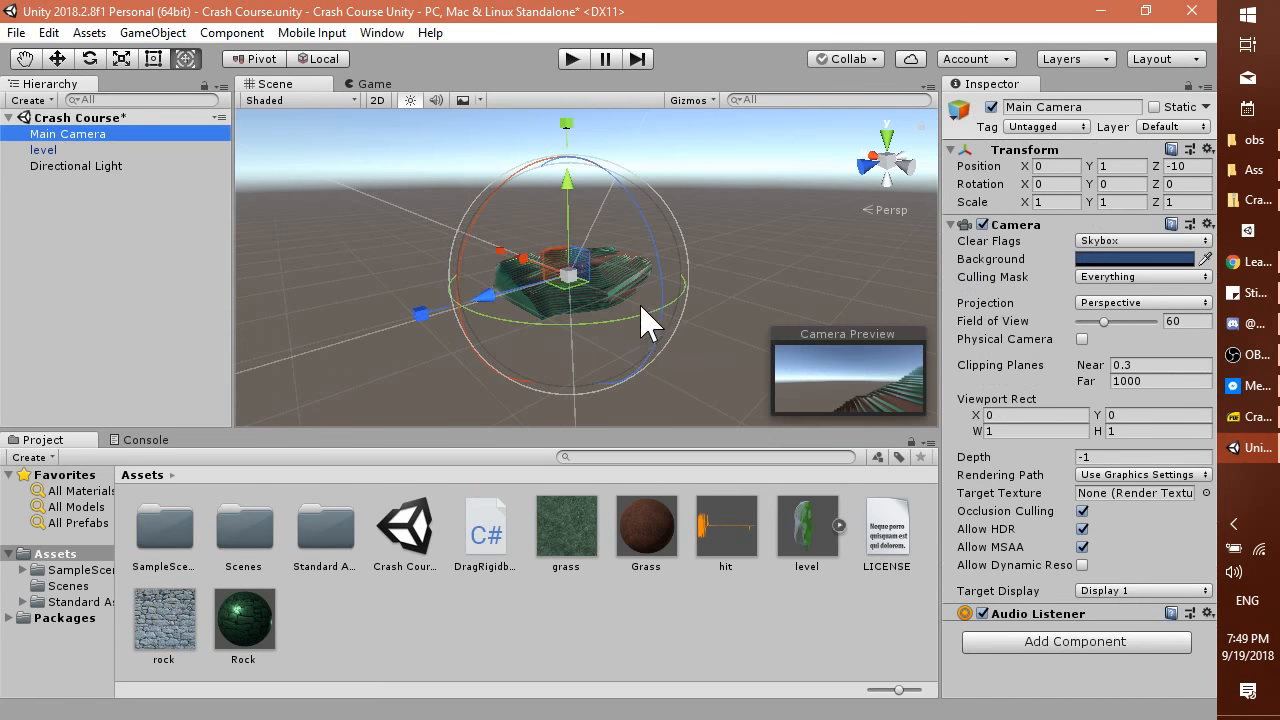
{"action": "key", "text": "f"}
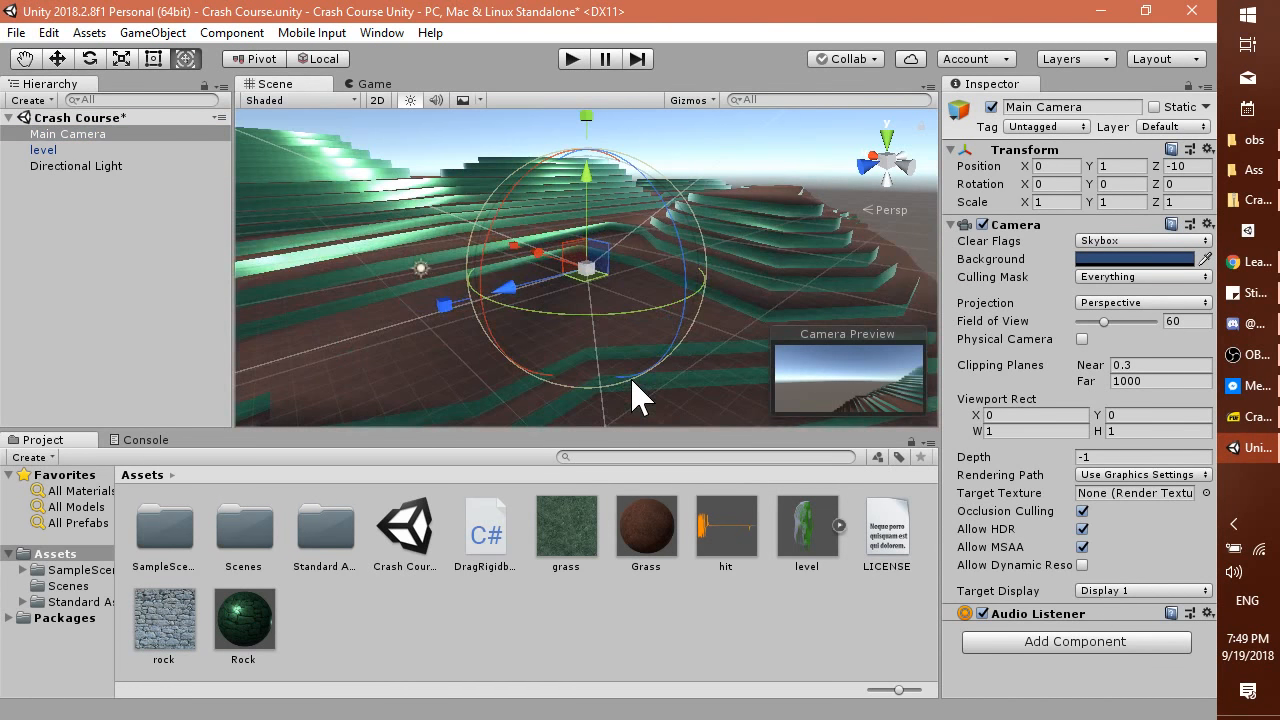
{"action": "left_click", "coordinate": [85, 167]}
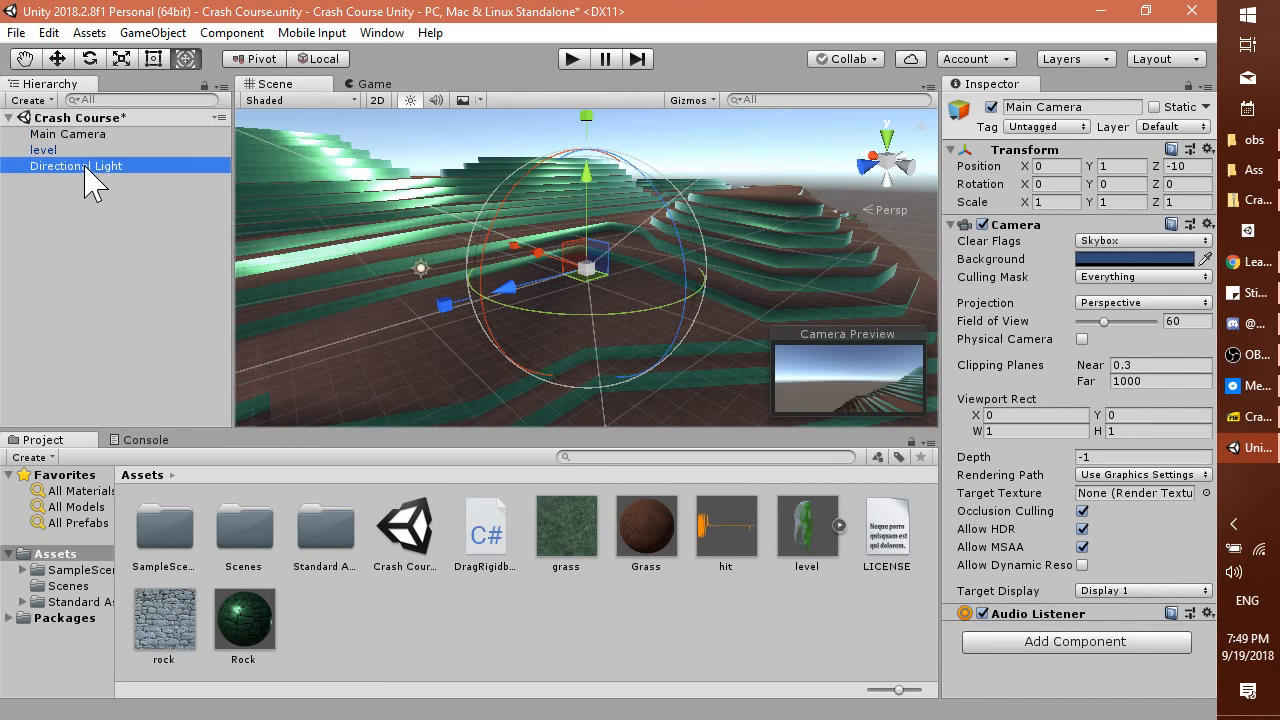
{"action": "key", "text": "f"}
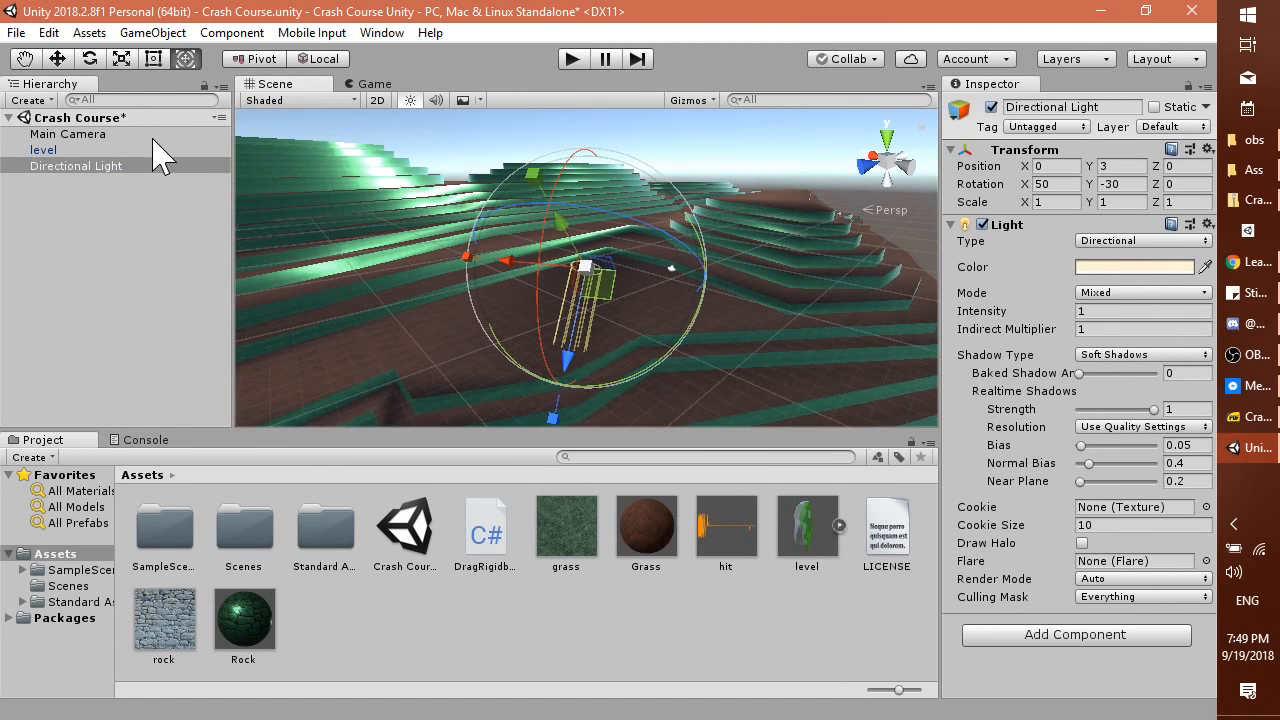
{"action": "left_click", "coordinate": [115, 134]}
{"action": "key", "text": "f"}
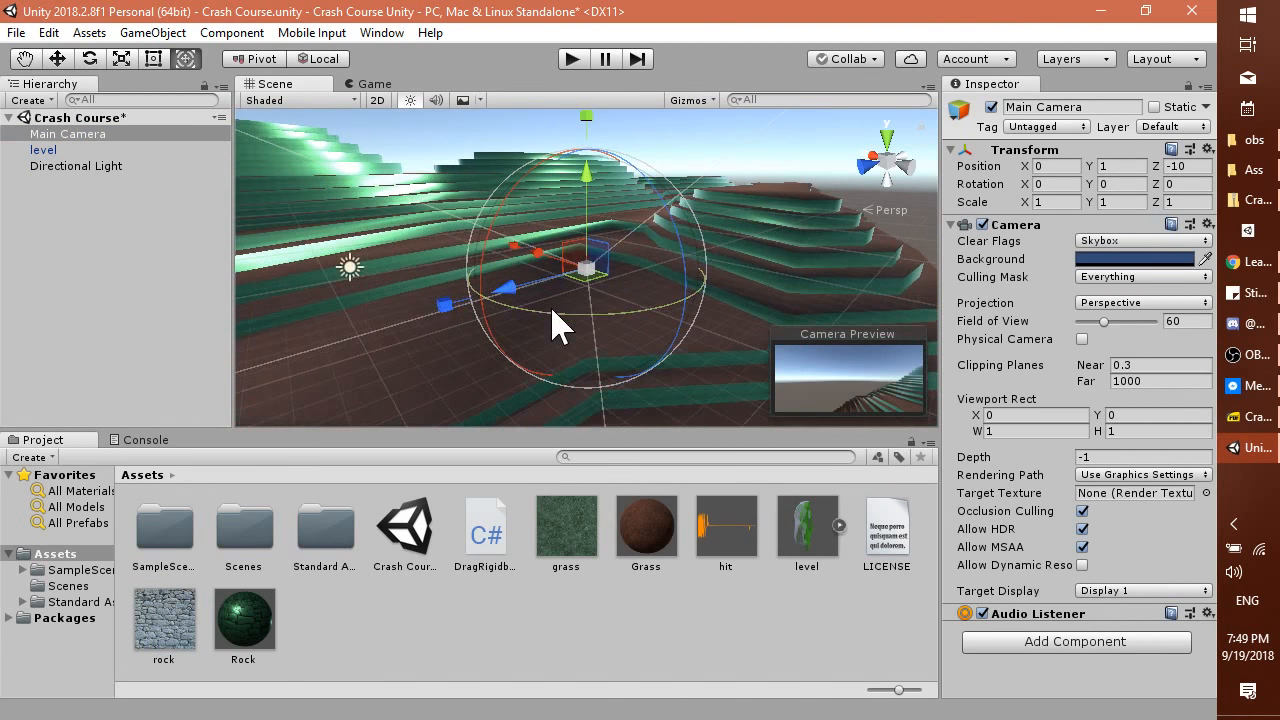
View the Main Camera and its surroundings on the level from another angle, and frame the camera again.
{"action": "scroll", "coordinate": [552, 310], "scroll_direction": "up", "scroll_amount": 5}
{"action": "right_click_drag", "start_coordinate": [552, 310], "coordinate": [640, 313]}
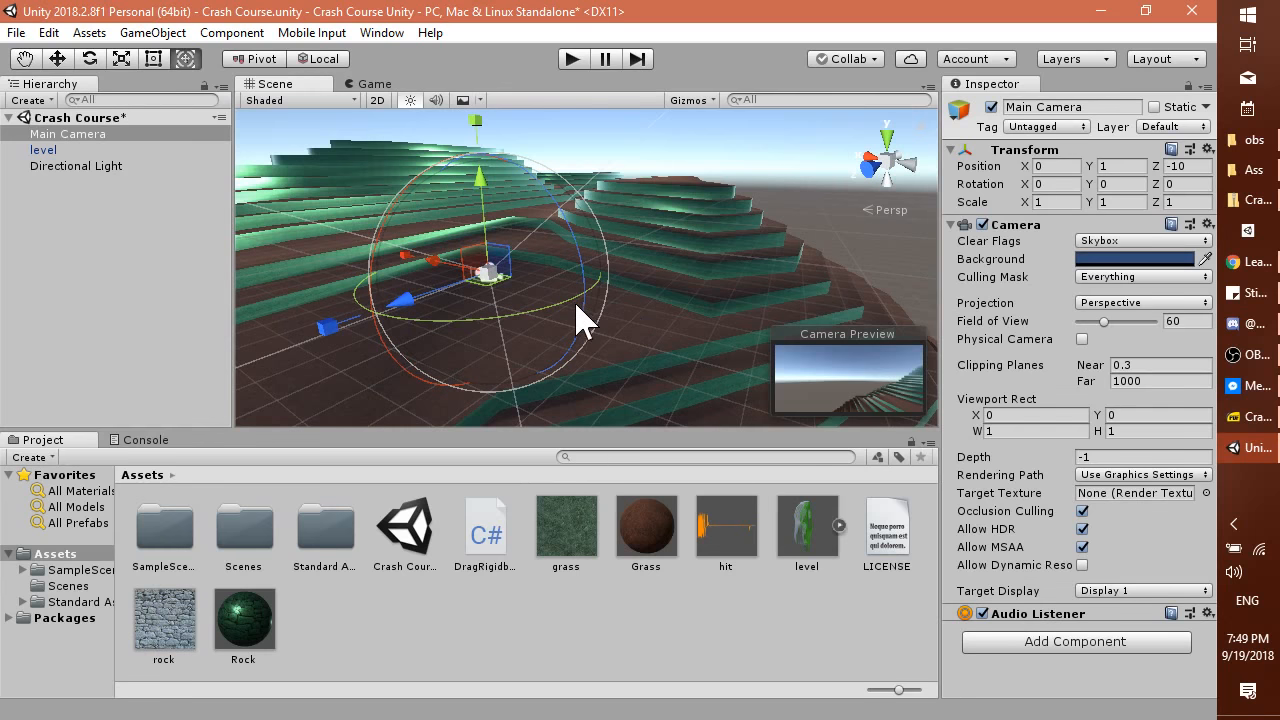
{"action": "left_click", "coordinate": [700, 286]}
{"action": "right_click_drag", "start_coordinate": [543, 323], "coordinate": [336, 315]}
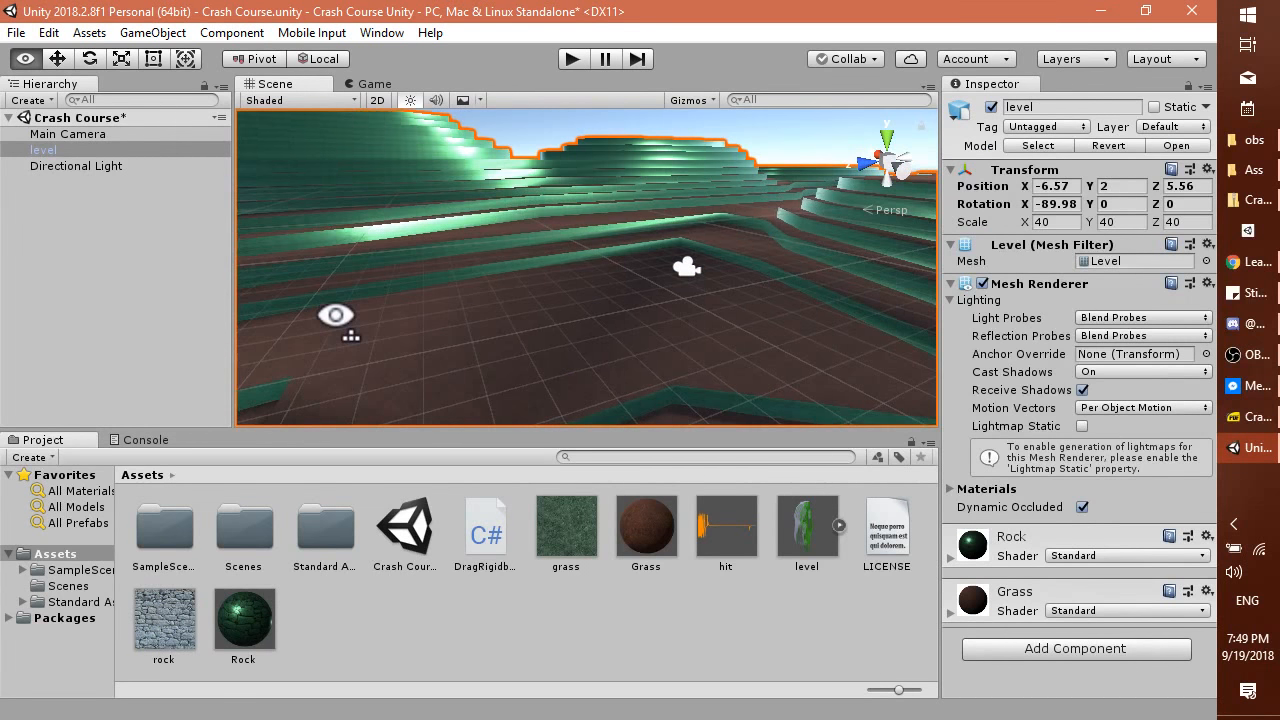
{"action": "left_click", "coordinate": [115, 137]}
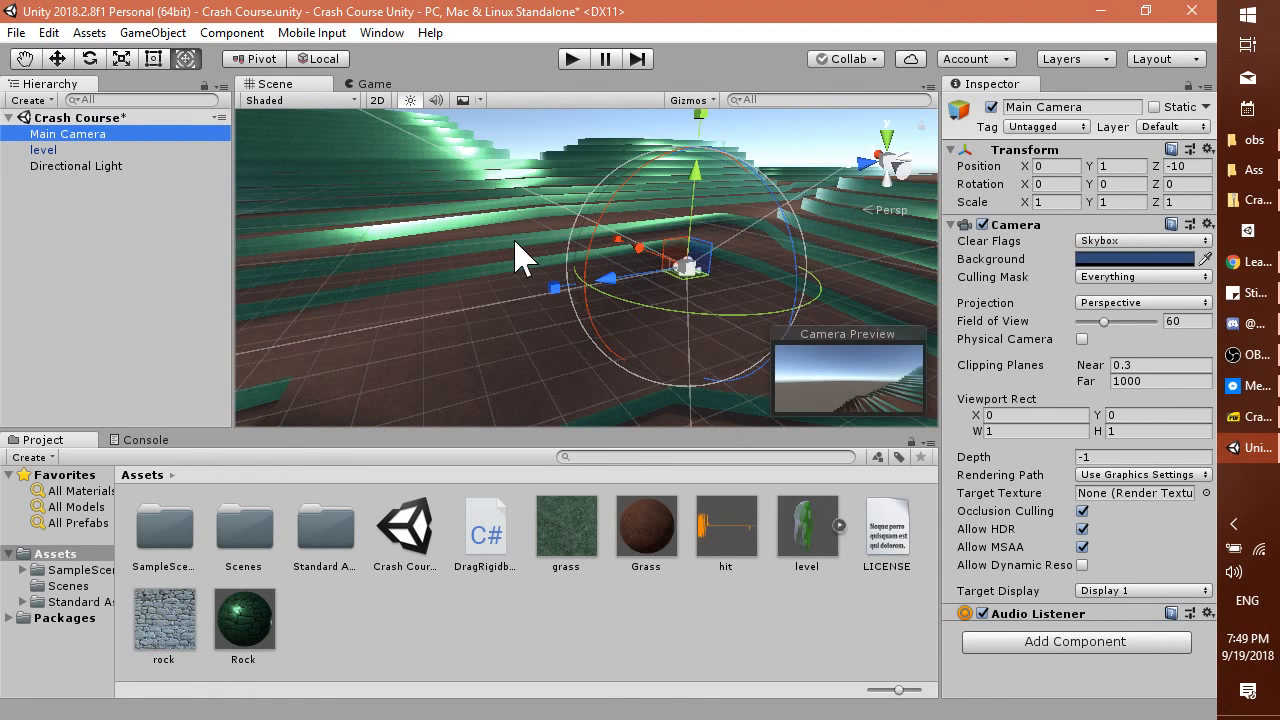
{"action": "key", "text": "f"}
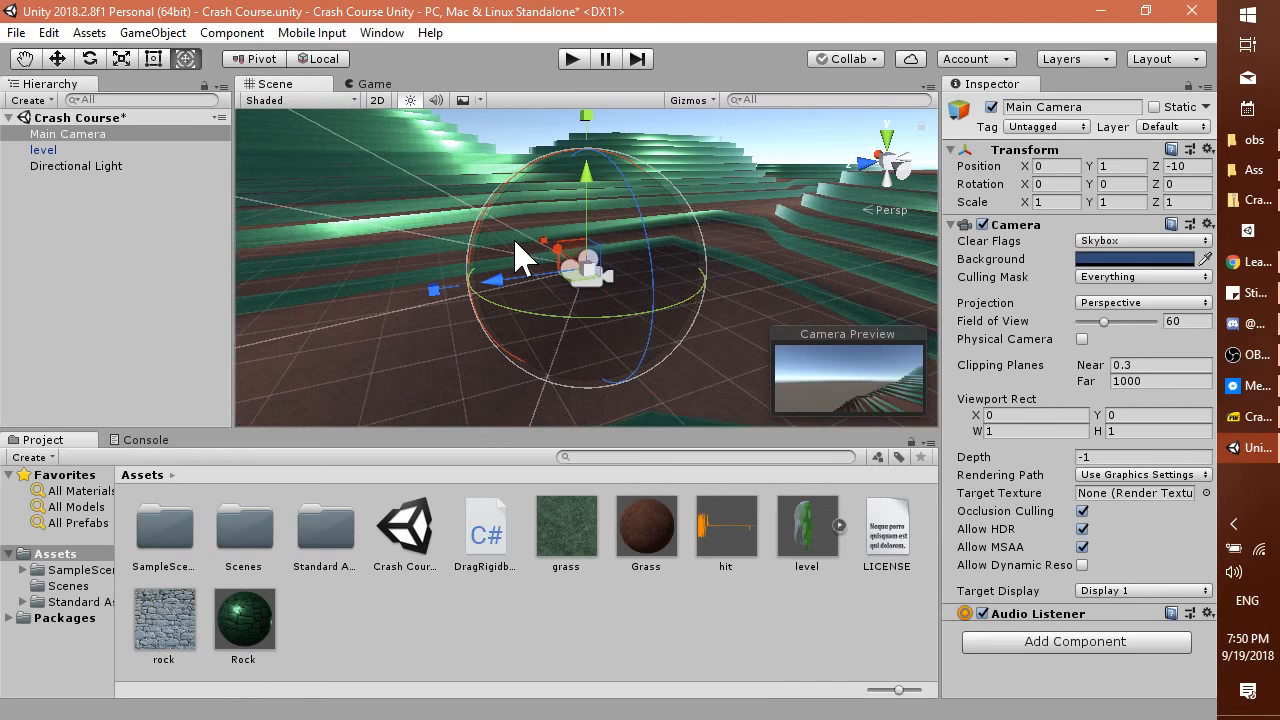
Switch to the Crash Course PDF and advance to the Quick lexicon review page on materials.
{"action": "key", "text": "alt+Tab"}
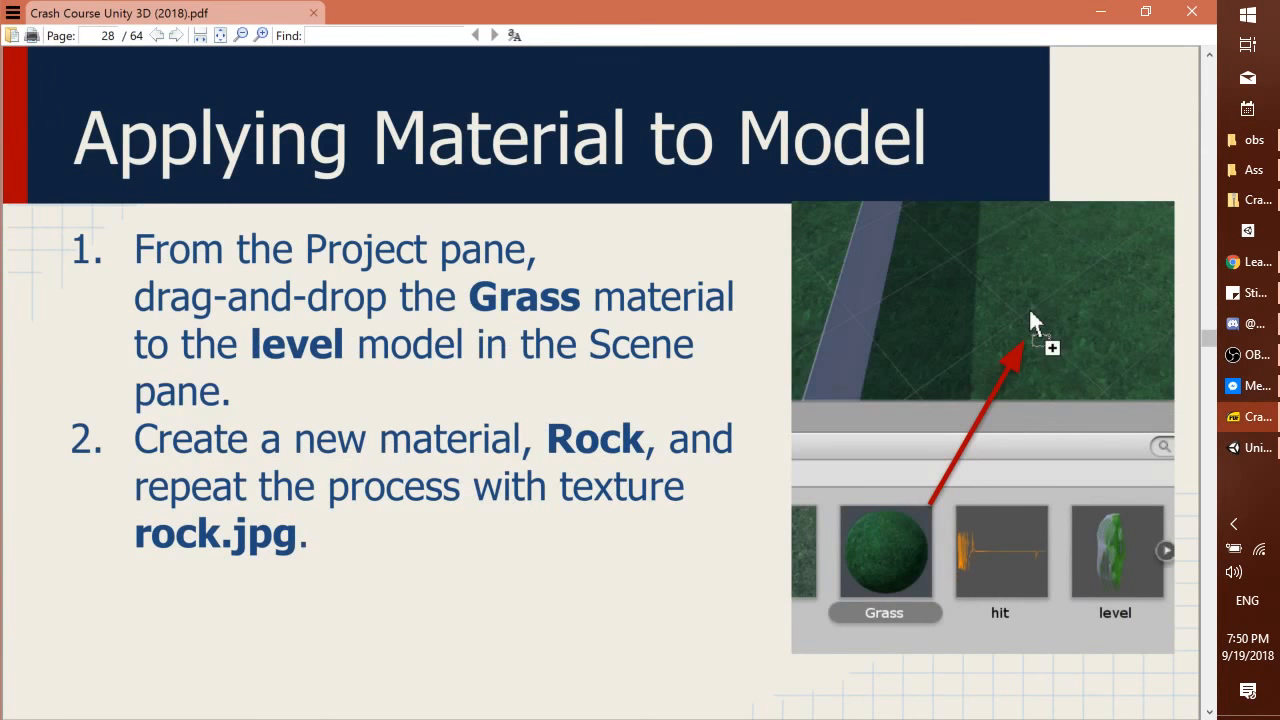
{"action": "key", "text": "Page_Down"}
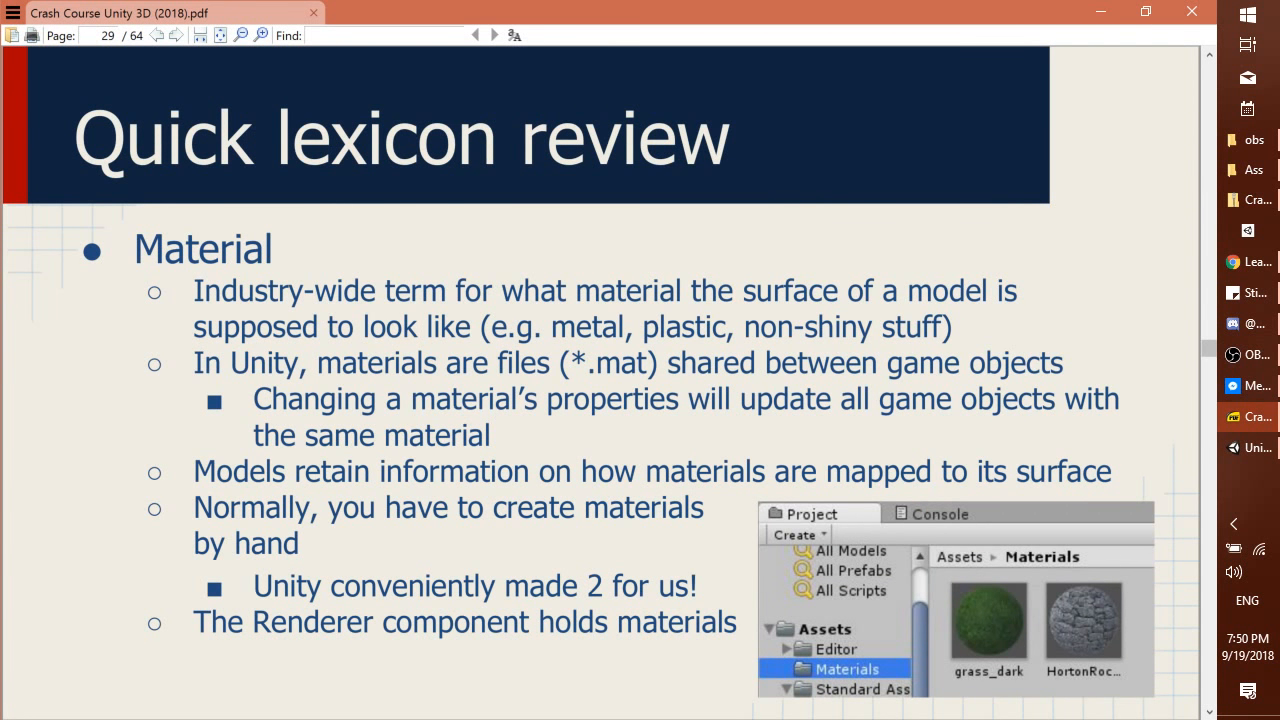
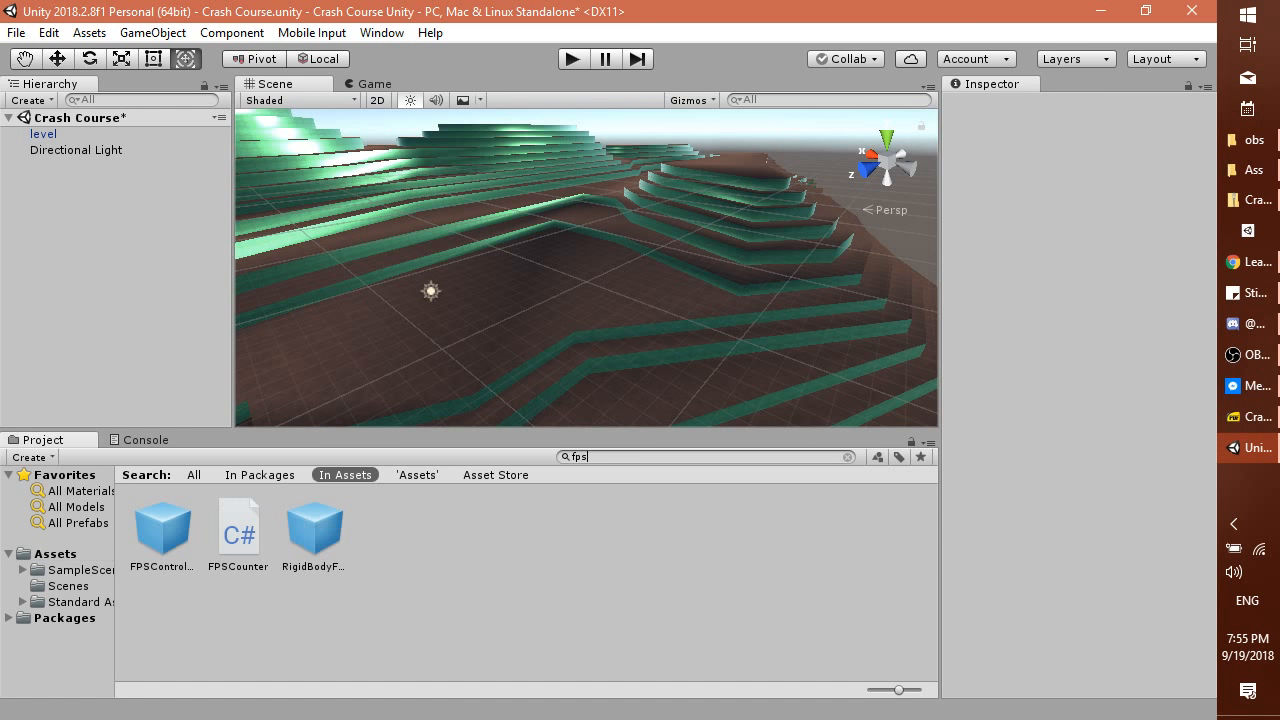
Place the FPSController prefab from the project assets onto the level in the scene.
{"action": "left_click", "coordinate": [152, 538]}
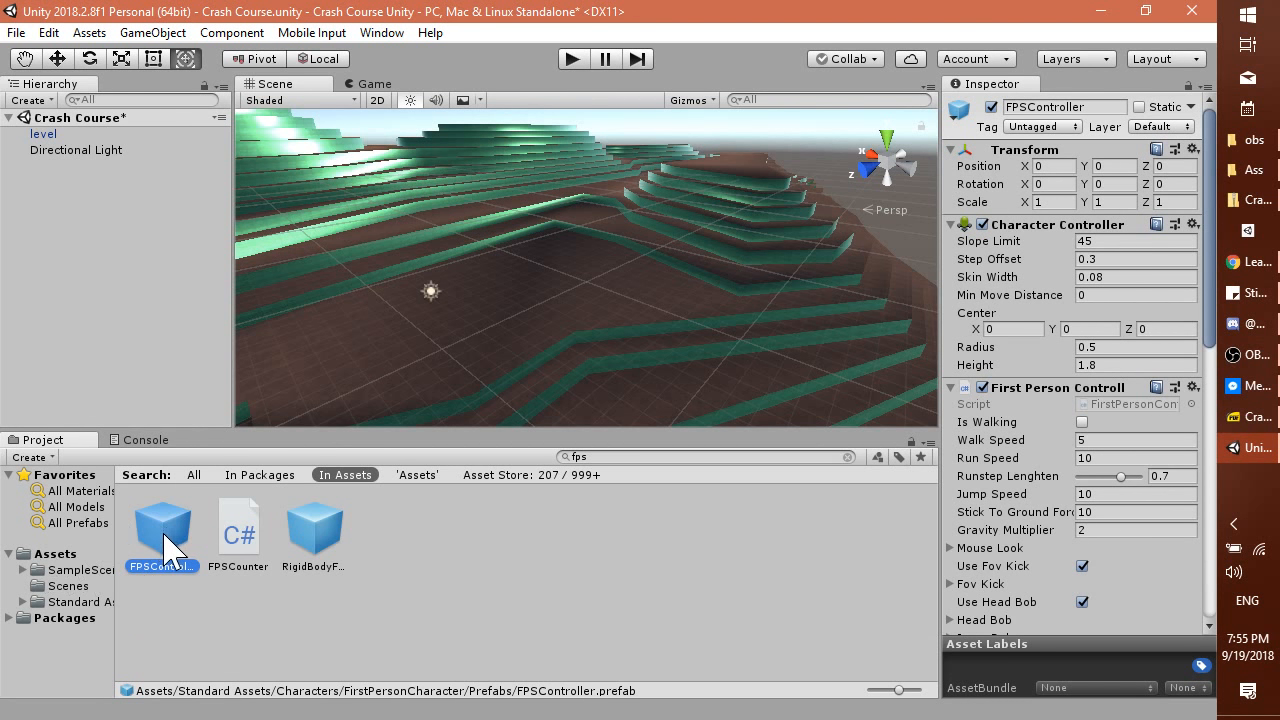
{"action": "left_click_drag", "start_coordinate": [167, 536], "coordinate": [560, 305]}
{"action": "right_click_drag", "start_coordinate": [498, 335], "coordinate": [680, 320]}
{"action": "middle_click_drag", "start_coordinate": [462, 312], "coordinate": [712, 314]}
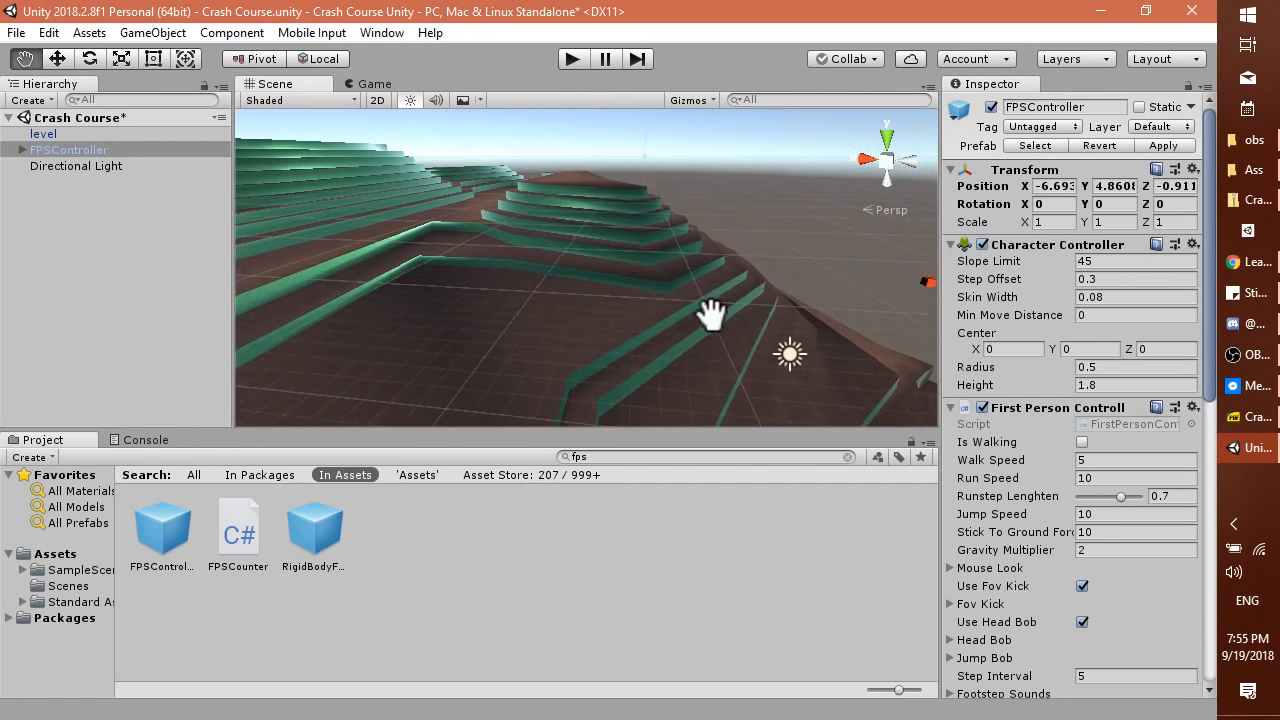
Move the FPSController over the flat ground to about X 22.41, Y -9.52 and frame it.
{"action": "scroll", "coordinate": [645, 308], "scroll_direction": "down", "scroll_amount": 4}
{"action": "left_click_drag", "start_coordinate": [693, 276], "coordinate": [212, 302]}
{"action": "left_click_drag", "start_coordinate": [334, 148], "coordinate": [349, 349]}
{"action": "key", "text": "f"}
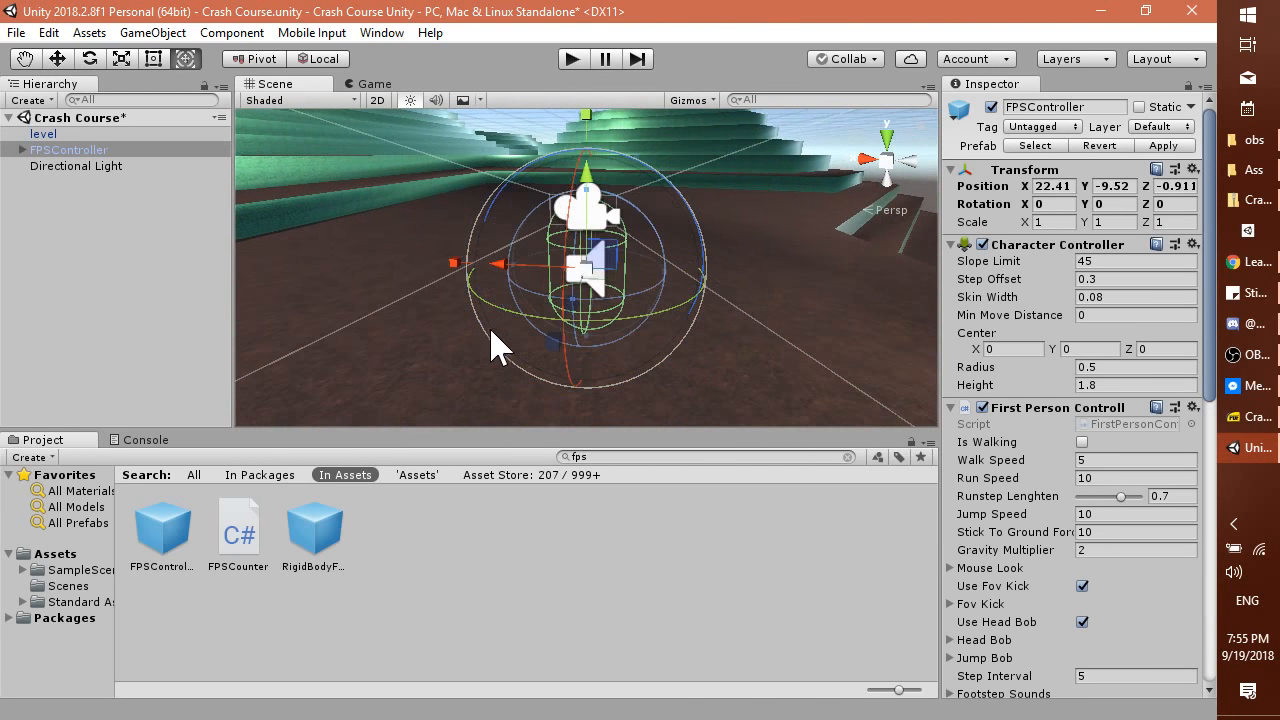
Lower the FPSController to about Y -11.41 so its capsule sits just above the ground.
{"action": "left_click_drag", "start_coordinate": [588, 206], "coordinate": [586, 366]}
{"action": "key", "text": "f"}
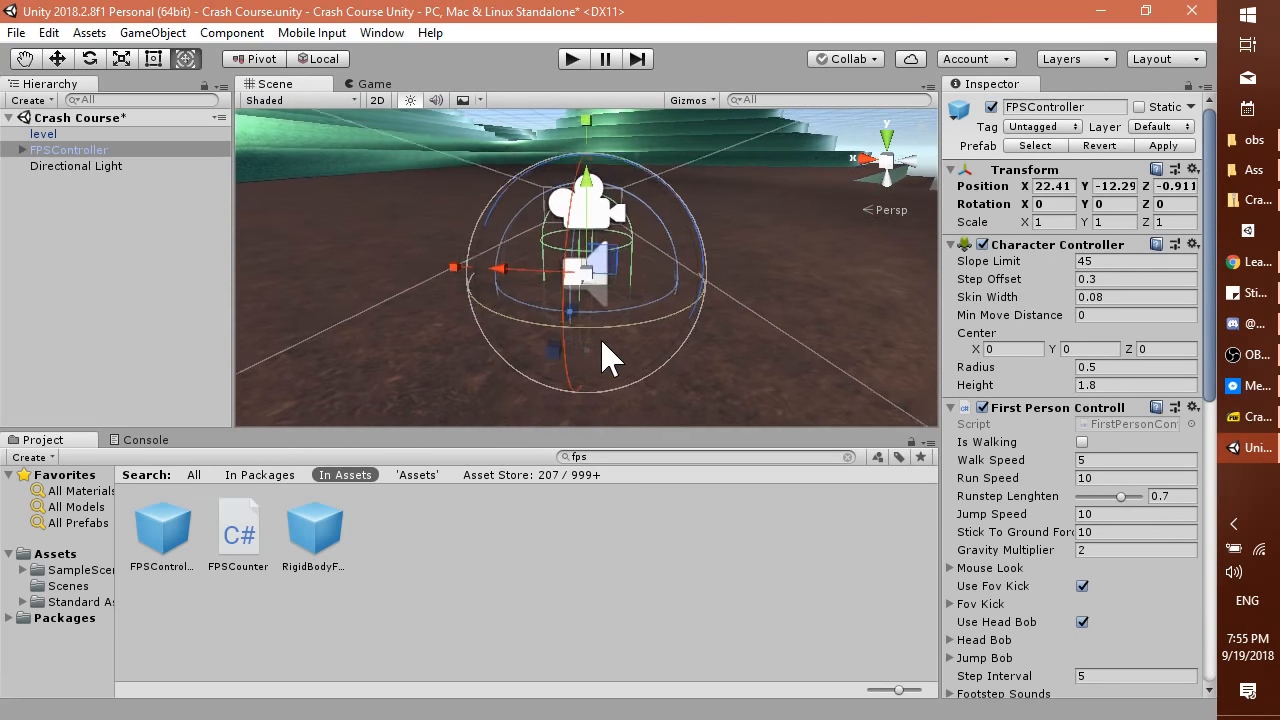
{"action": "left_click_drag", "start_coordinate": [590, 183], "coordinate": [588, 107]}
{"action": "middle_click_drag", "start_coordinate": [647, 181], "coordinate": [664, 269]}
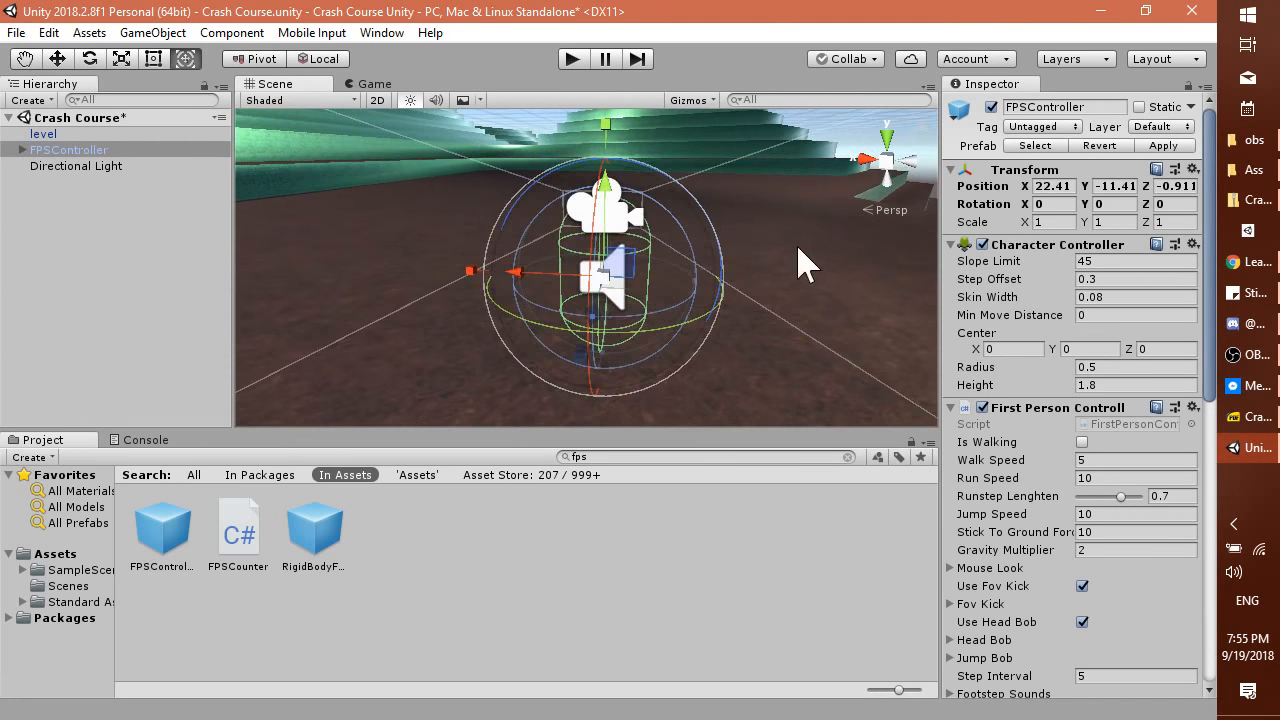
Preview the FPSController's camera in the Game view, and return to the Scene view.
{"action": "left_click", "coordinate": [368, 84]}
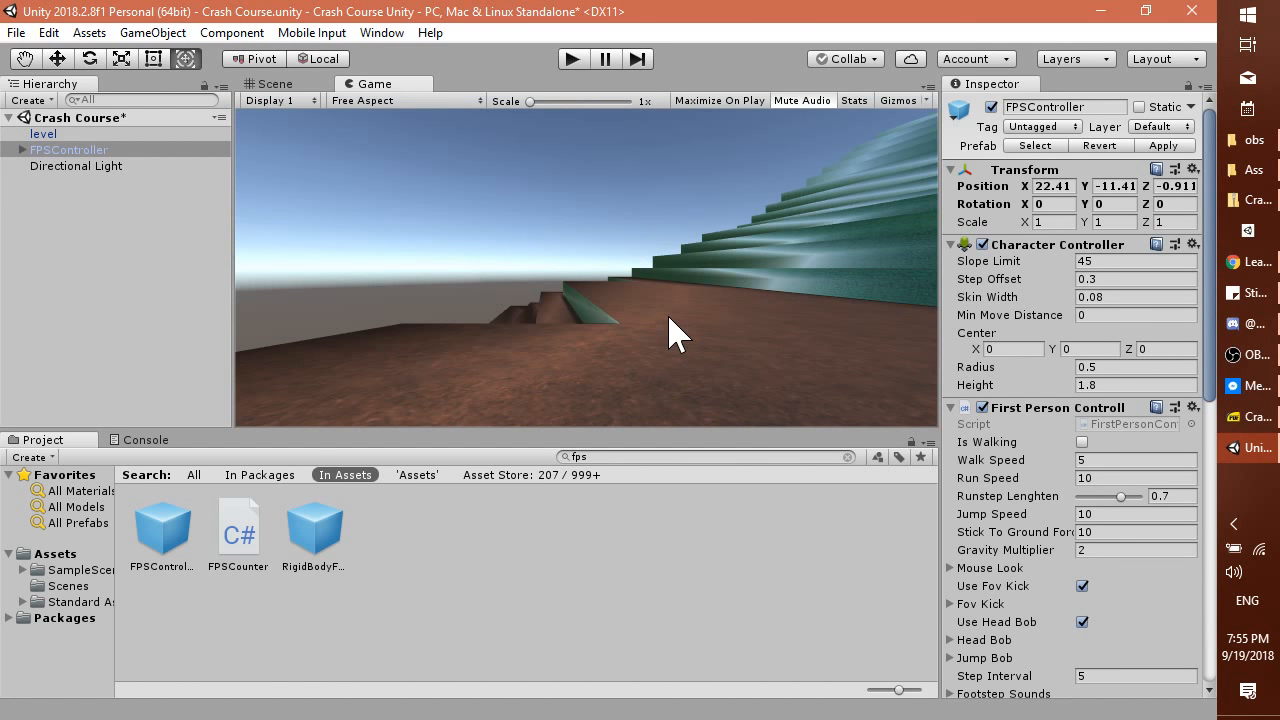
{"action": "left_click", "coordinate": [277, 86]}
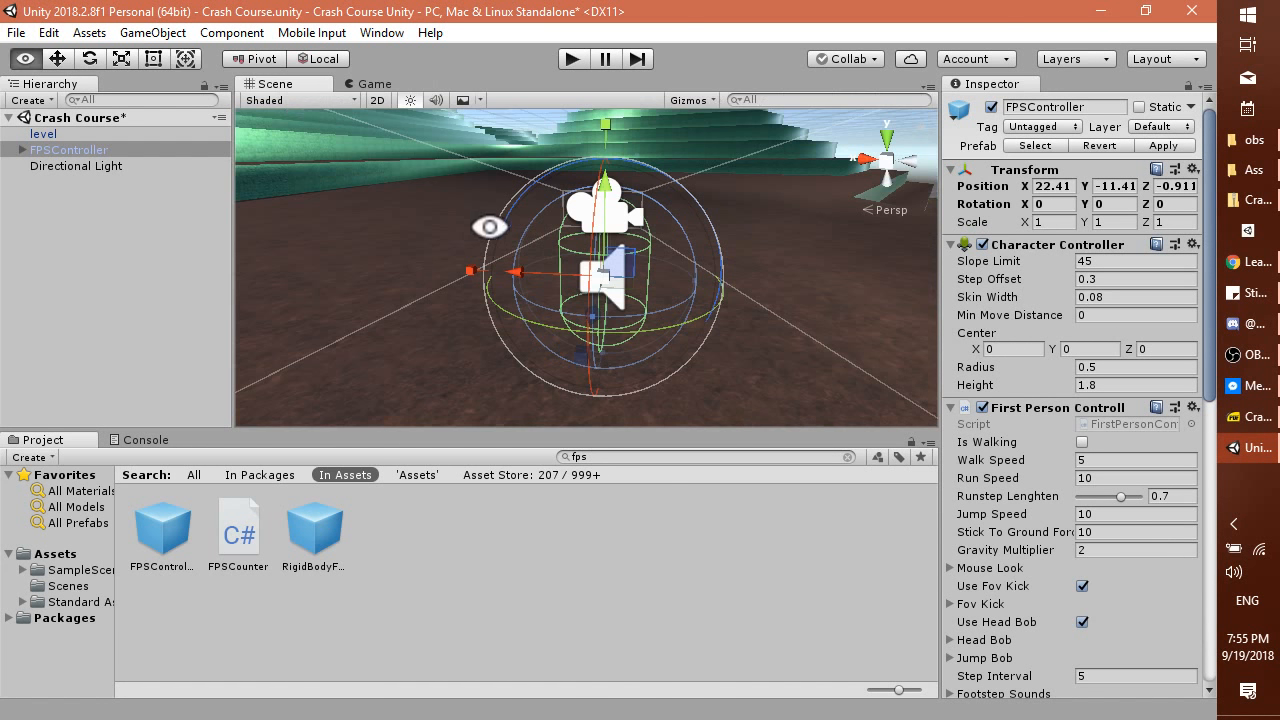
Consult the Playing the Game page of the Crash Course PDF, and run and stop the game in Unity.
{"action": "key", "text": "alt+Tab"}
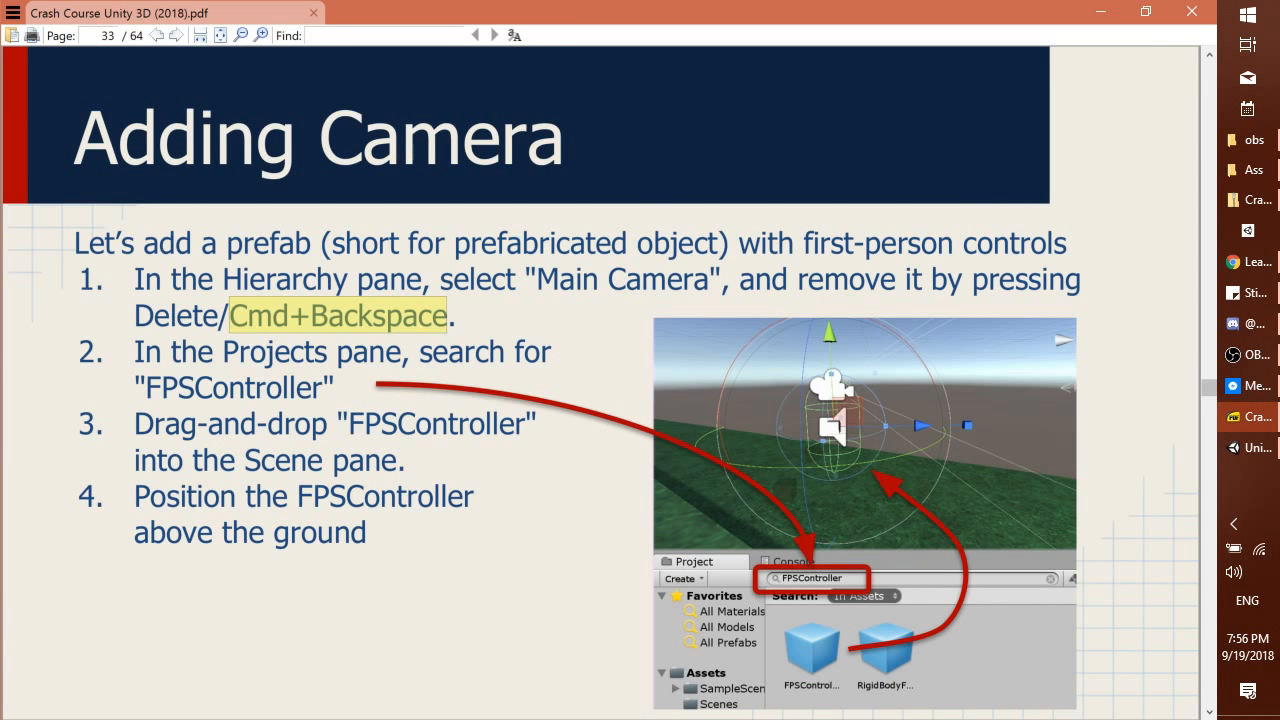
{"action": "key", "text": "Page_Down"}
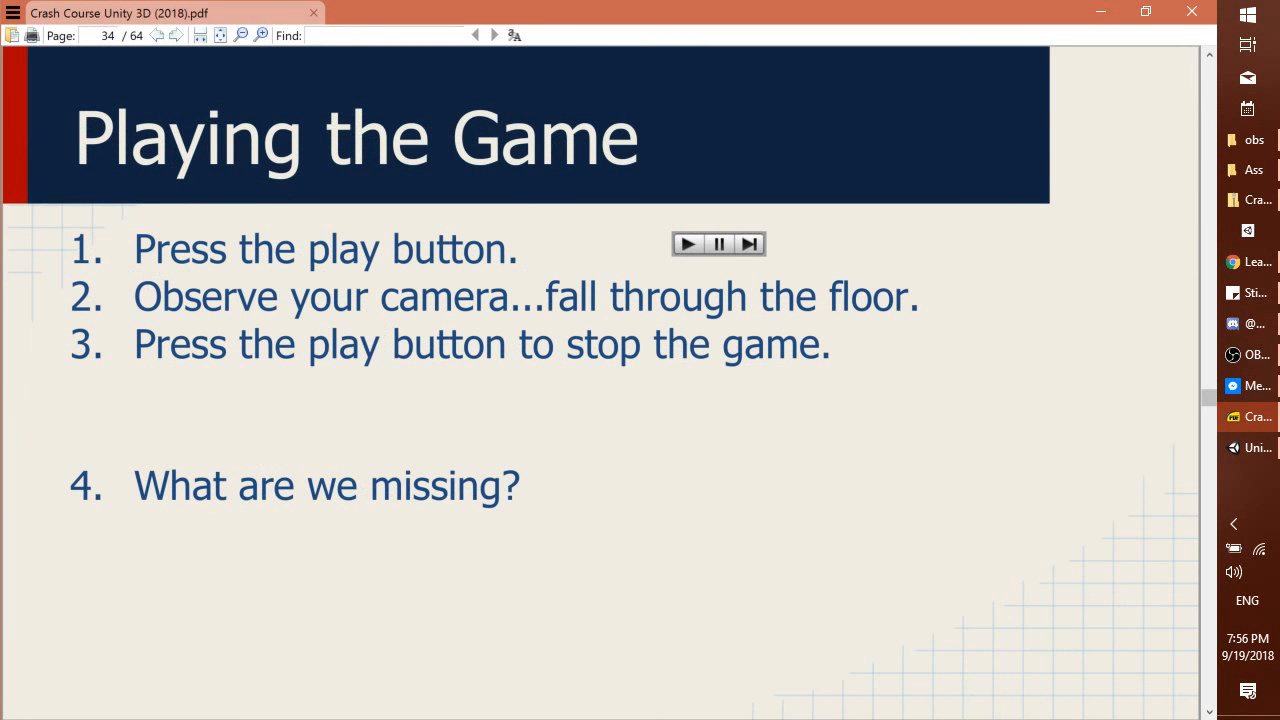
{"action": "key", "text": "alt+Tab"}
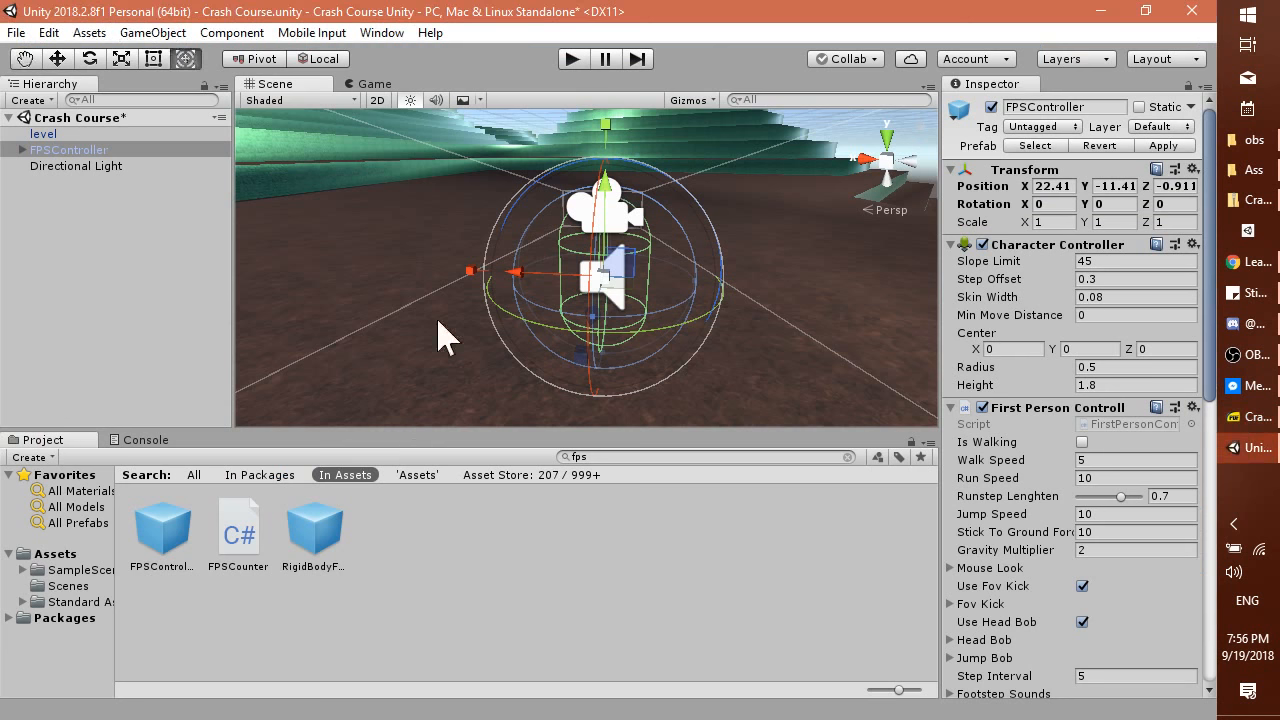
{"action": "left_click", "coordinate": [573, 59]}
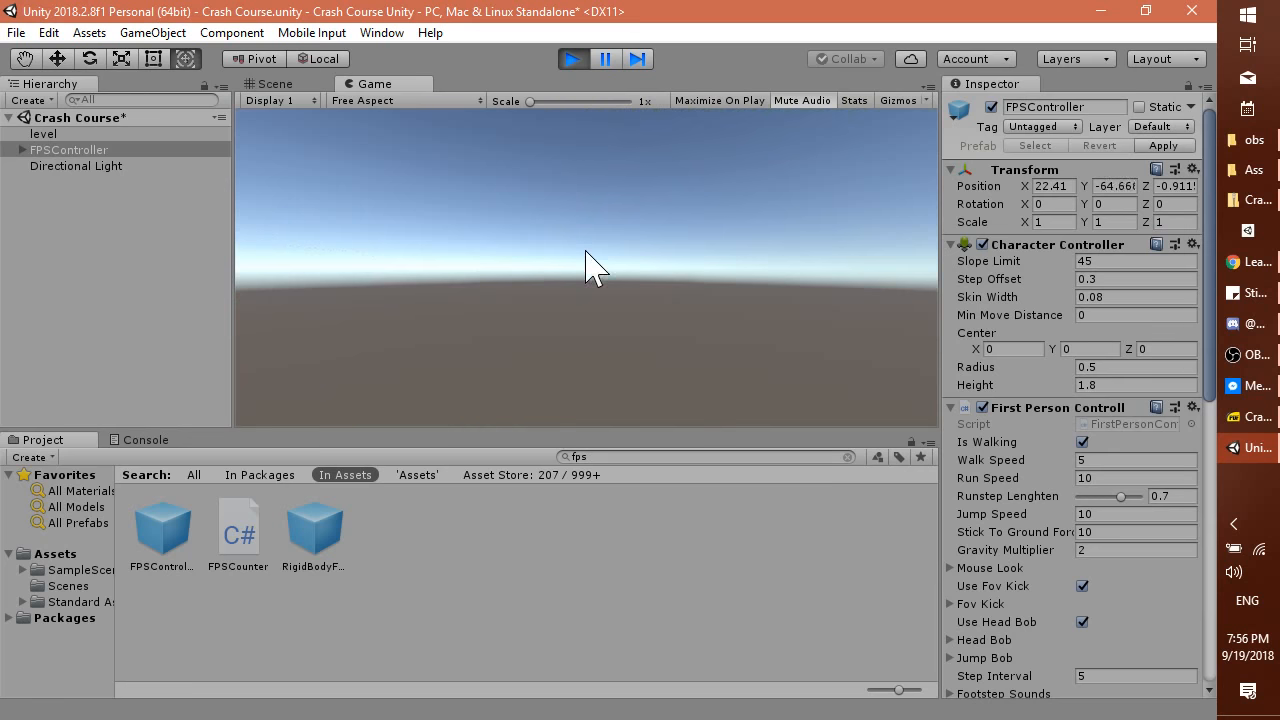
{"action": "left_click", "coordinate": [574, 60]}
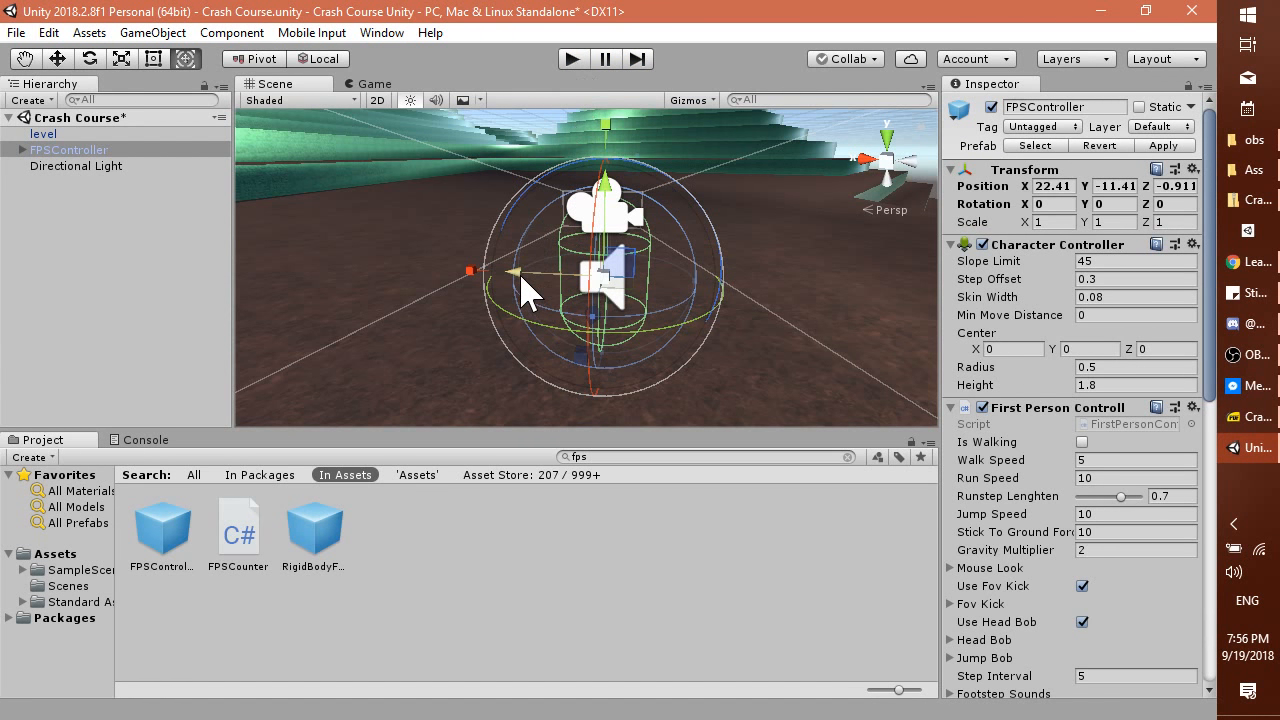
Reposition the FPSController to about X 23.17, Y -11.33 with the combined move, rotate and scale tool.
{"action": "left_click", "coordinate": [57, 59]}
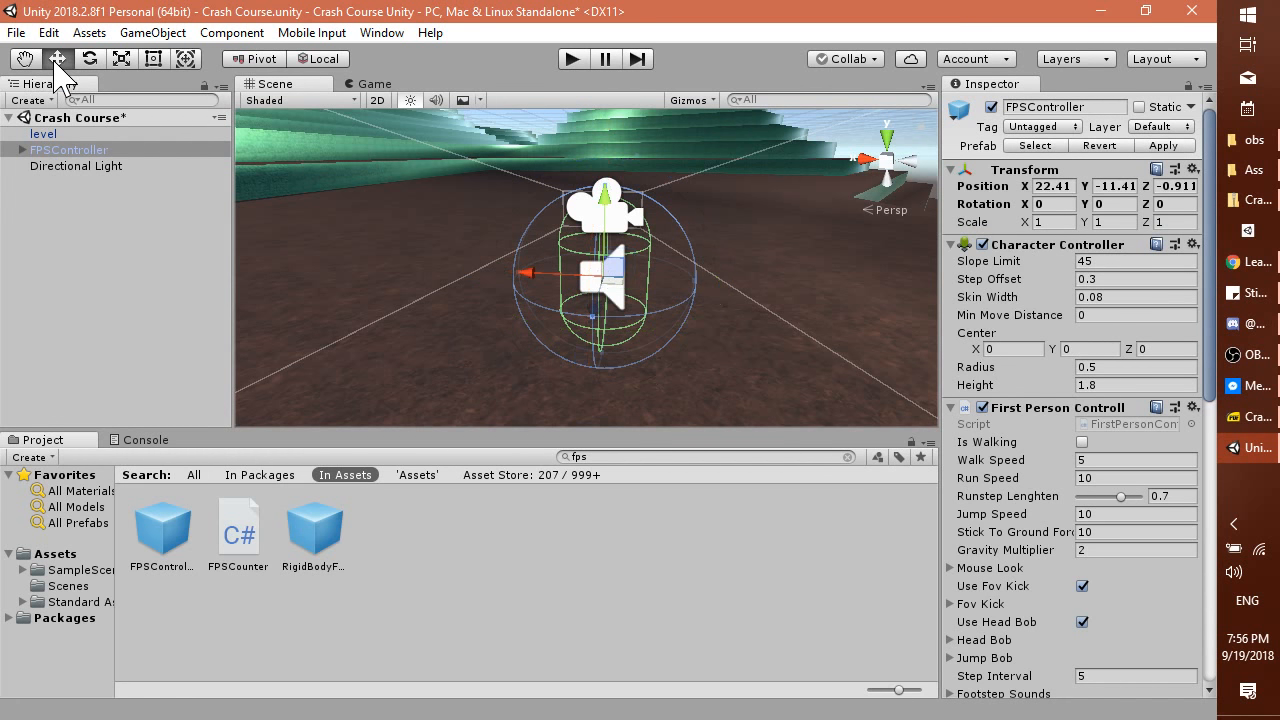
{"action": "left_click", "coordinate": [185, 59]}
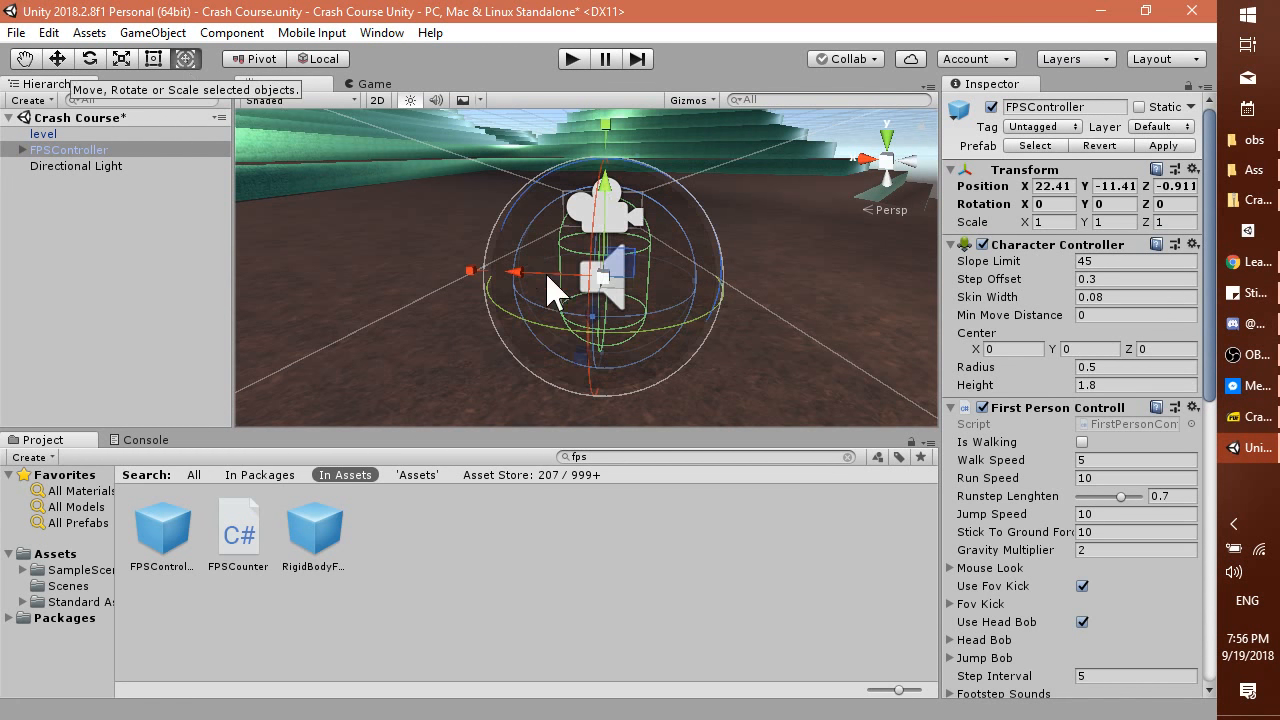
{"action": "right_click_drag", "start_coordinate": [512, 301], "coordinate": [672, 298]}
{"action": "middle_click_drag", "start_coordinate": [542, 298], "coordinate": [672, 294]}
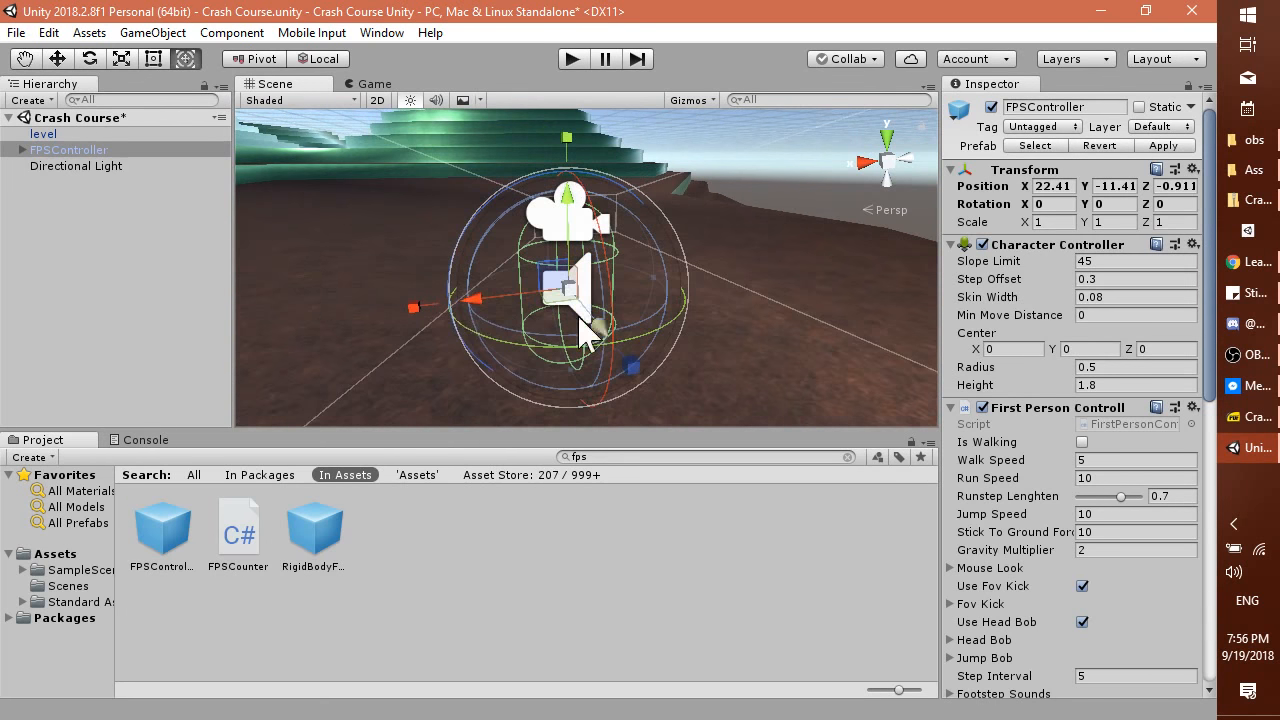
{"action": "left_click_drag", "start_coordinate": [470, 297], "coordinate": [490, 206]}
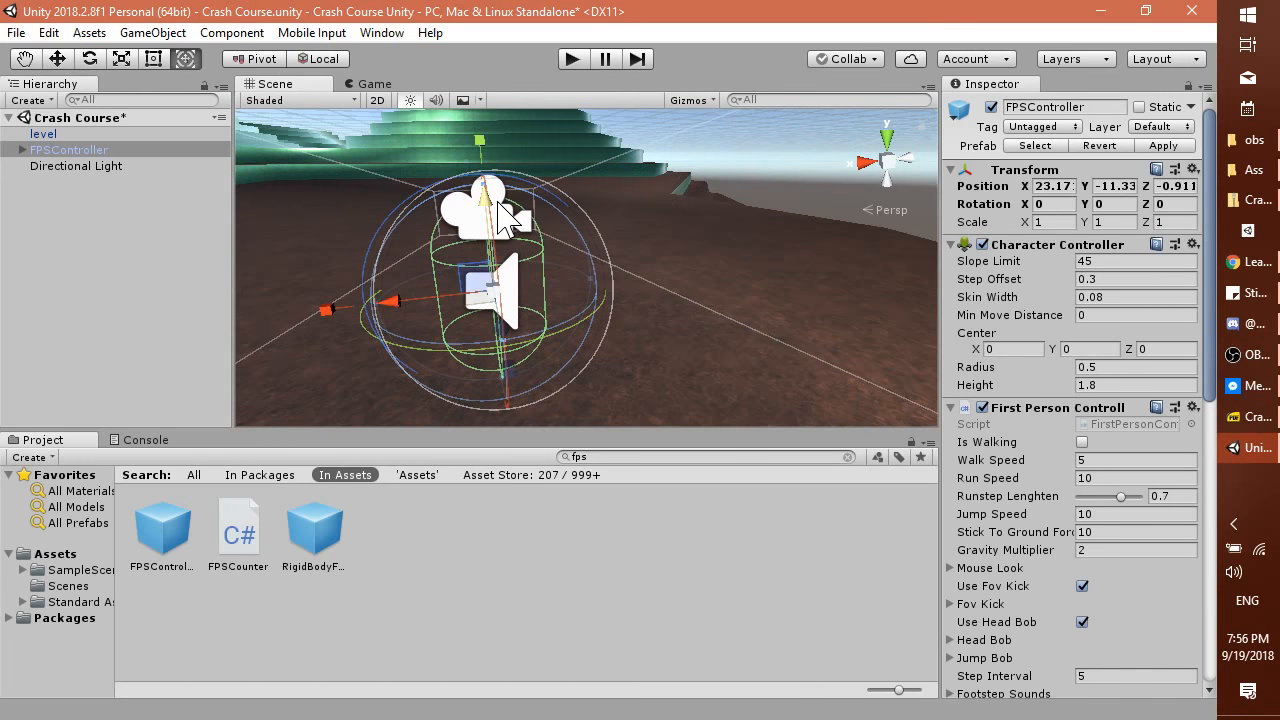
Test the game again with the repositioned FPSController, and stop play mode.
{"action": "right_click_drag", "start_coordinate": [695, 302], "coordinate": [318, 311]}
{"action": "left_click", "coordinate": [572, 60]}
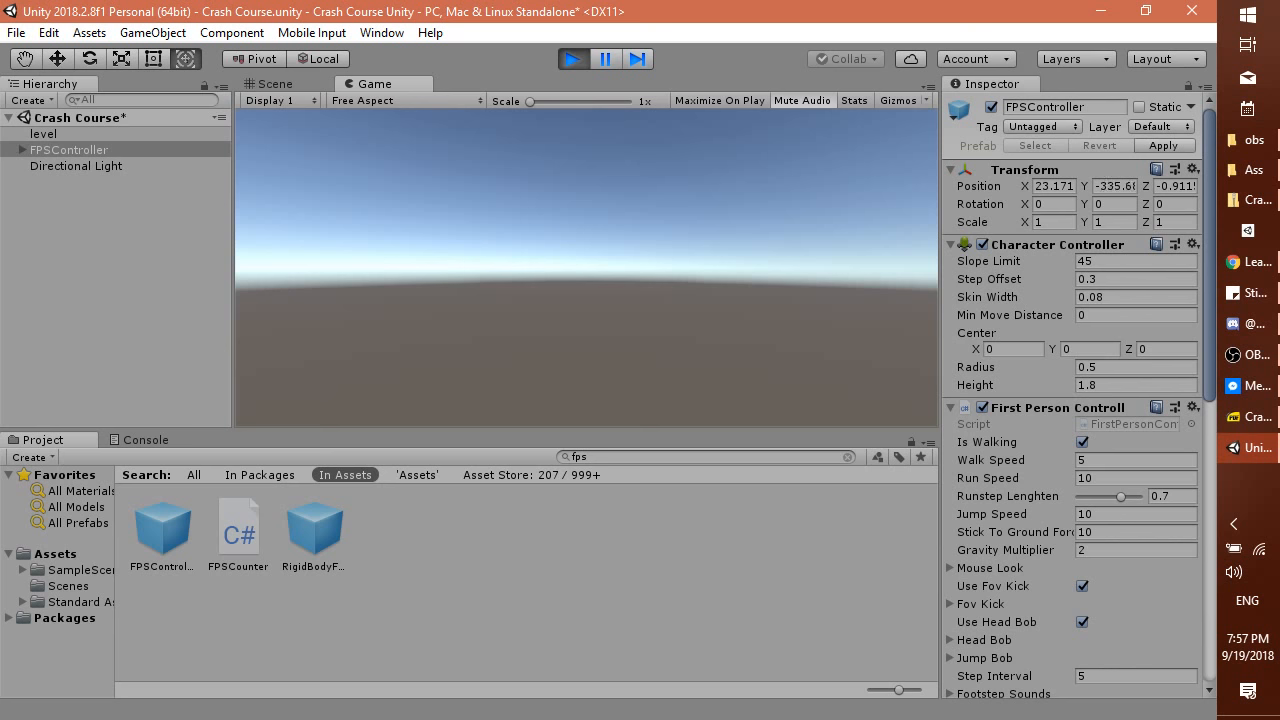
{"action": "left_click", "coordinate": [574, 59]}
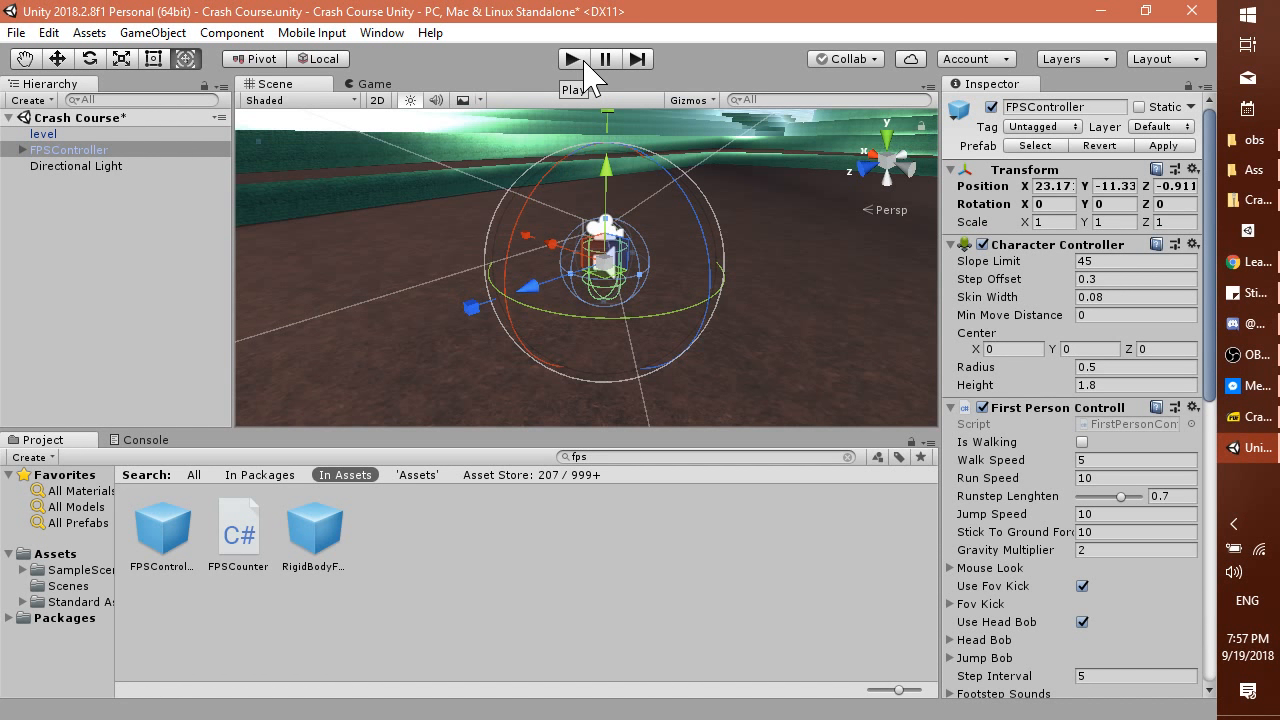
Consult the Adding a Collider page of the Crash Course PDF, and return to Unity.
{"action": "key", "text": "alt+Tab"}
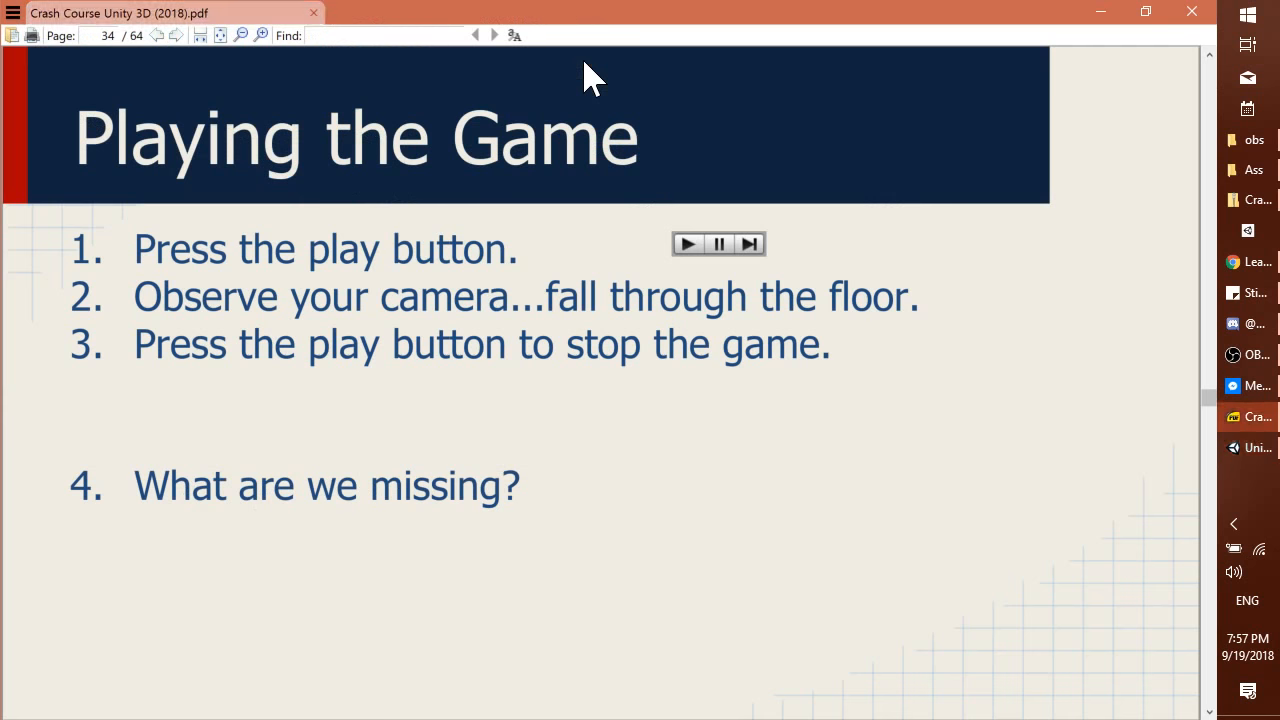
{"action": "key", "text": "Page_Down"}
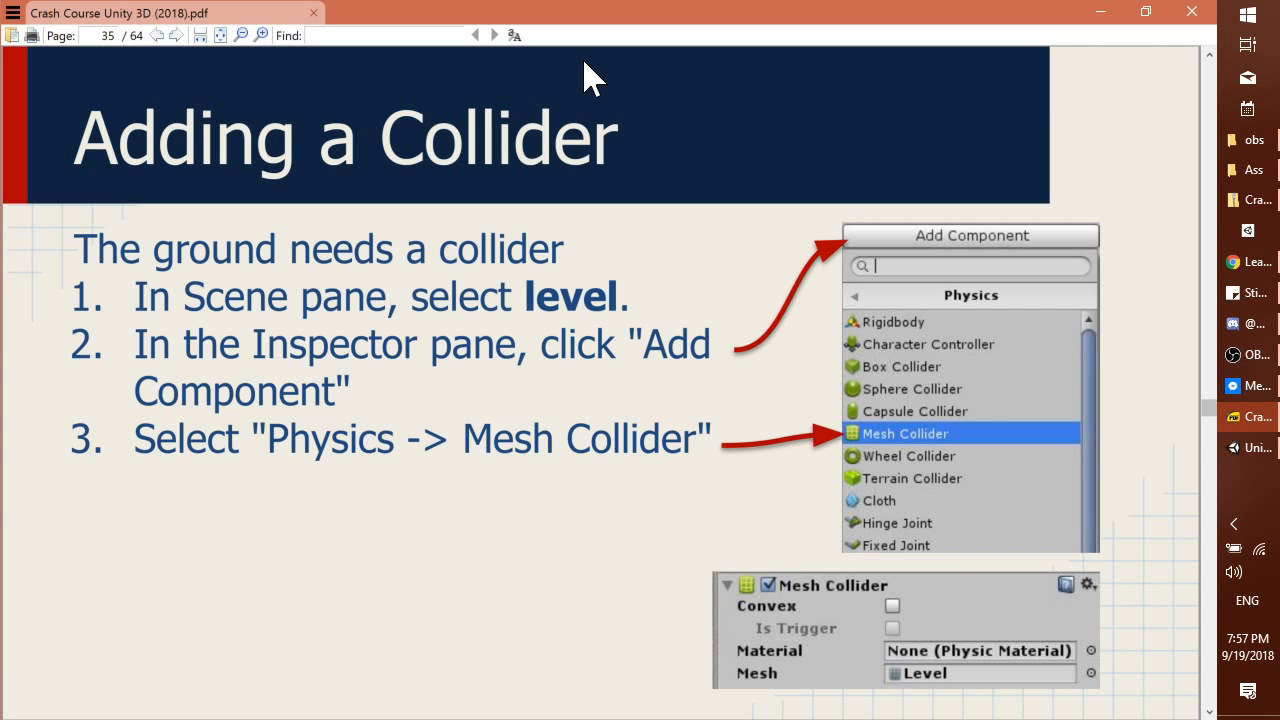
{"action": "key", "text": "alt+Tab"}
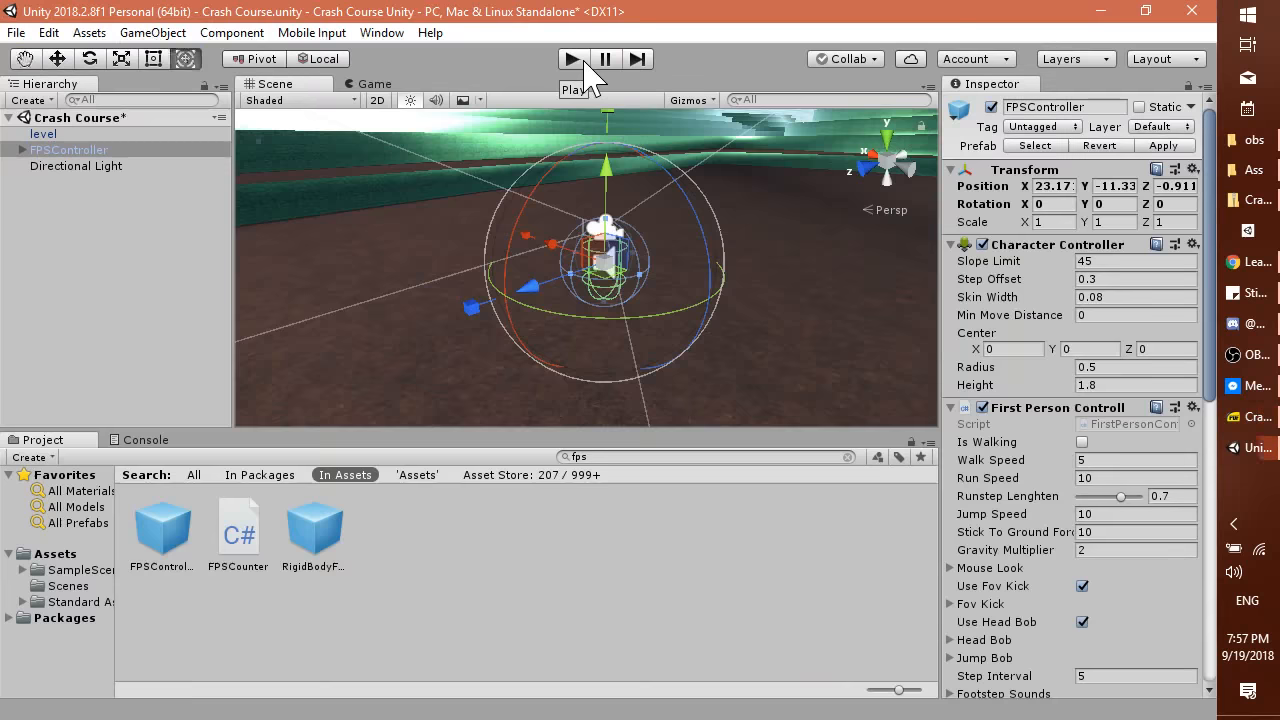
{"action": "key", "text": "alt+Tab"}
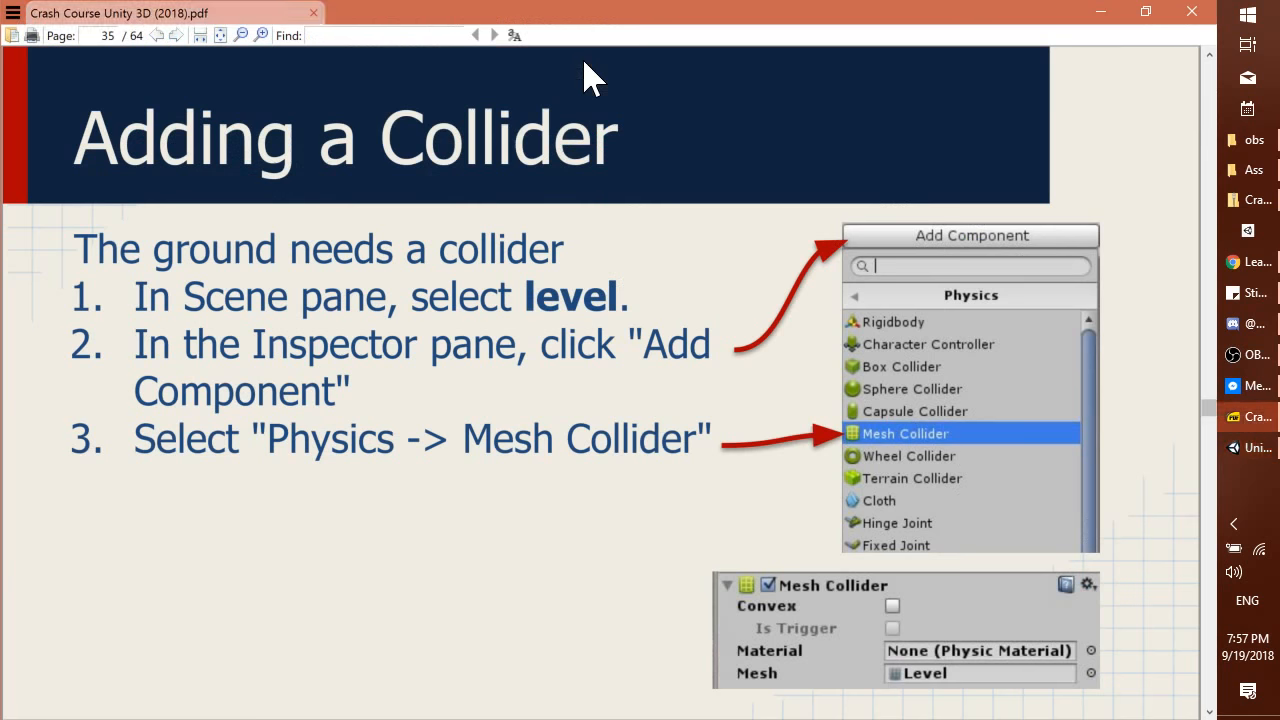
{"action": "key", "text": "alt+Tab"}
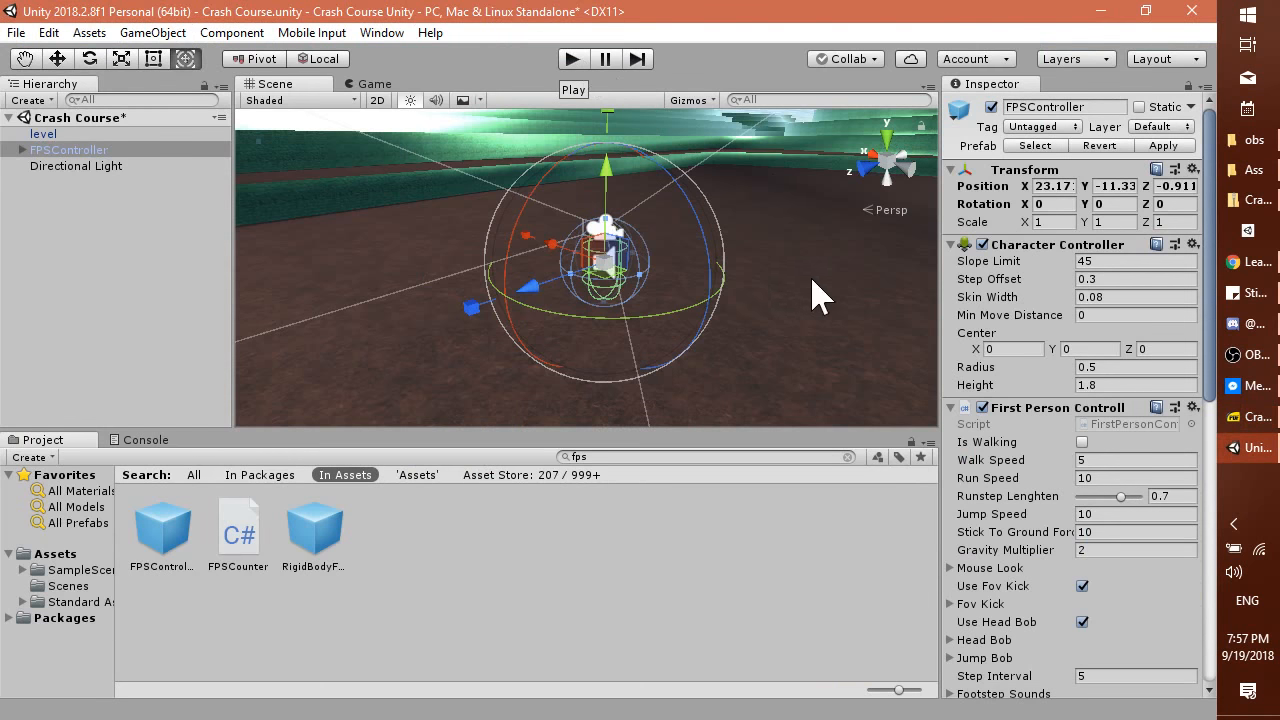
Add a Mesh Collider component from the Physics category to the level object.
{"action": "left_click", "coordinate": [800, 288]}
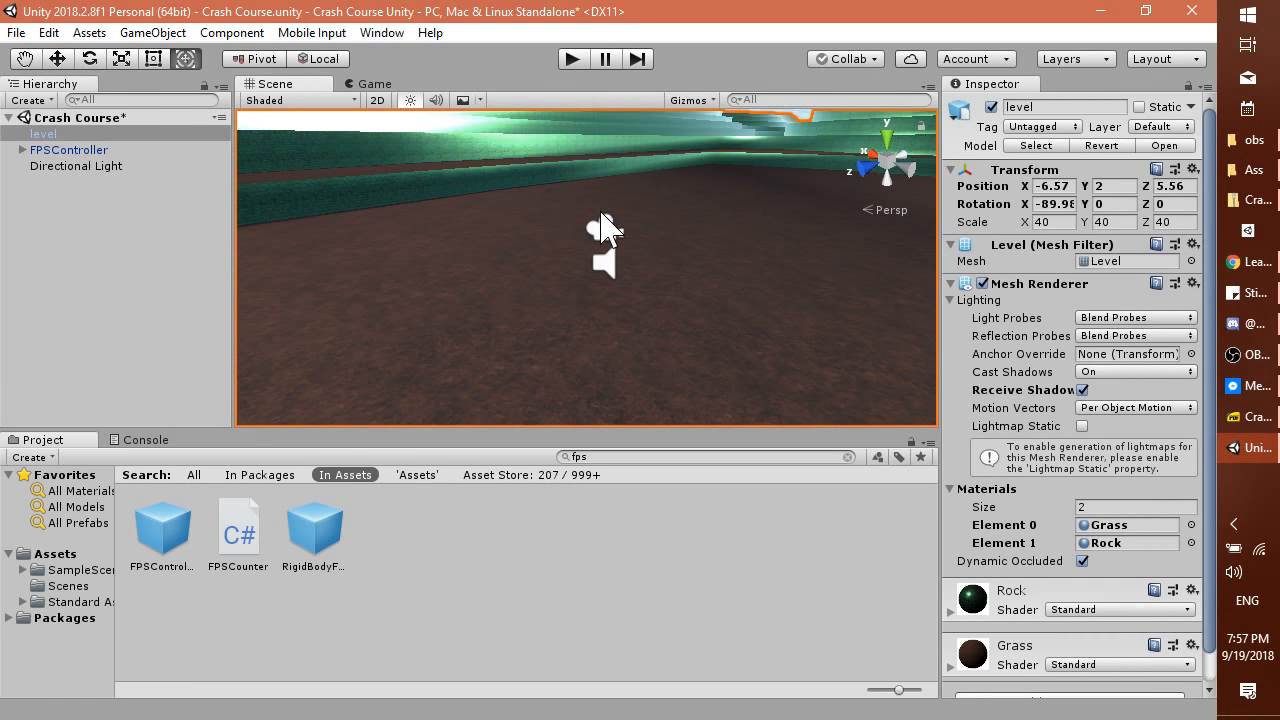
{"action": "scroll", "coordinate": [1034, 486], "scroll_direction": "down", "scroll_amount": 1}
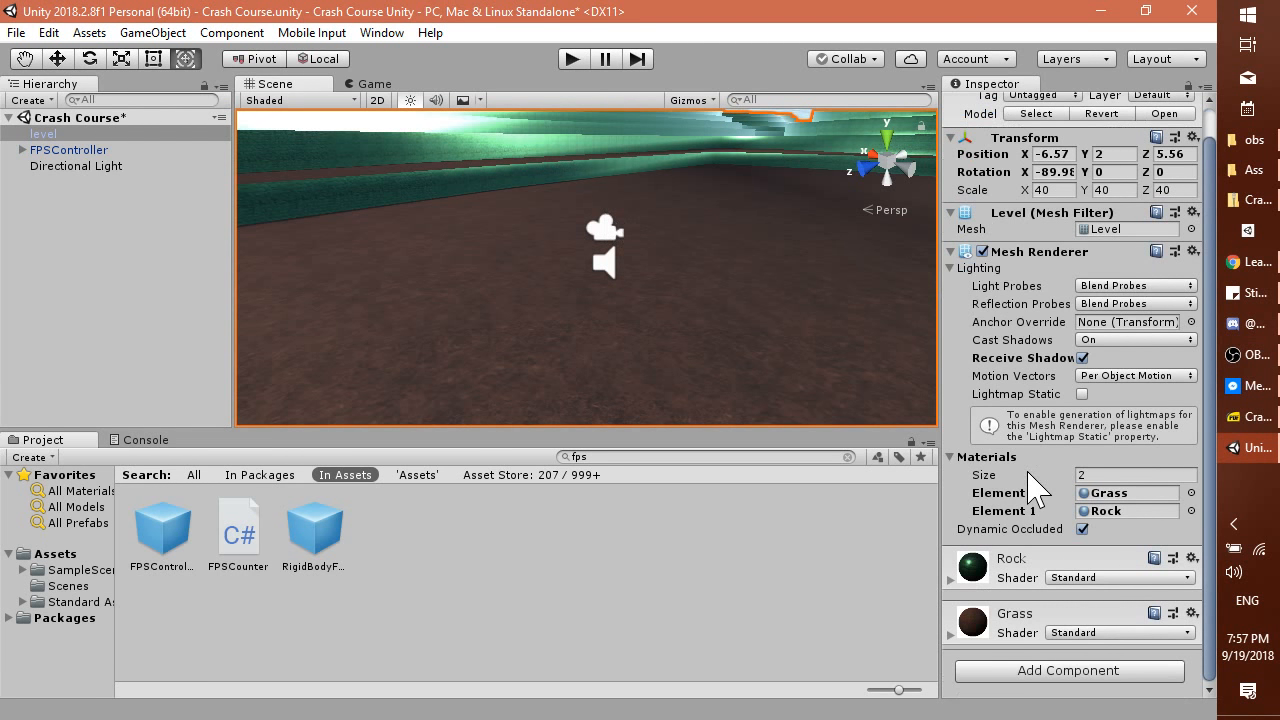
{"action": "left_click", "coordinate": [1051, 671]}
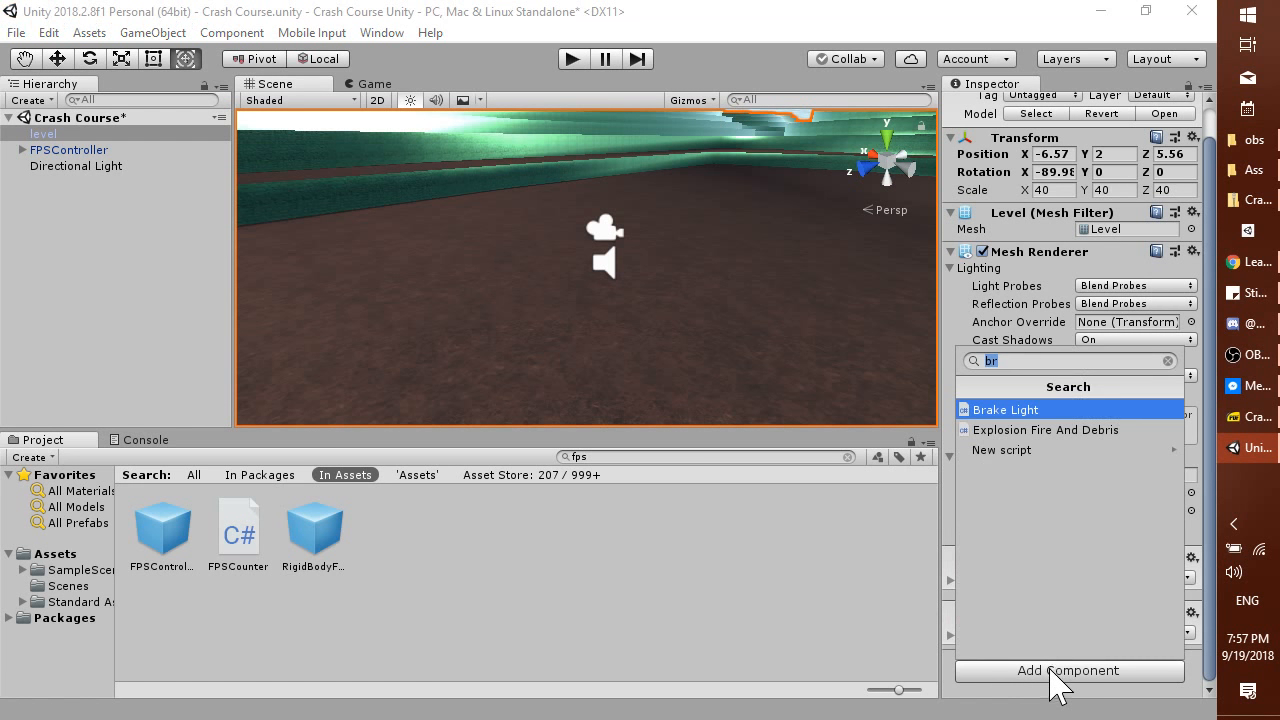
{"action": "left_click", "coordinate": [1168, 361]}
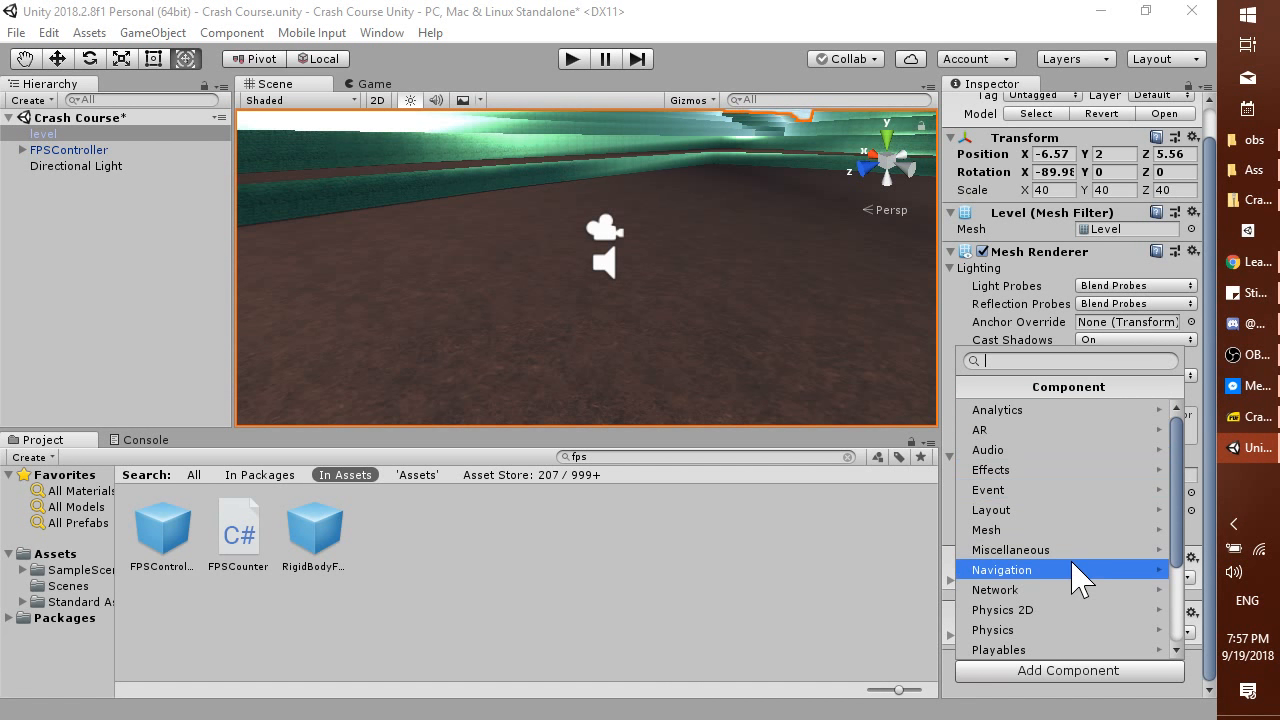
{"action": "scroll", "coordinate": [1074, 565], "scroll_direction": "down", "scroll_amount": 2}
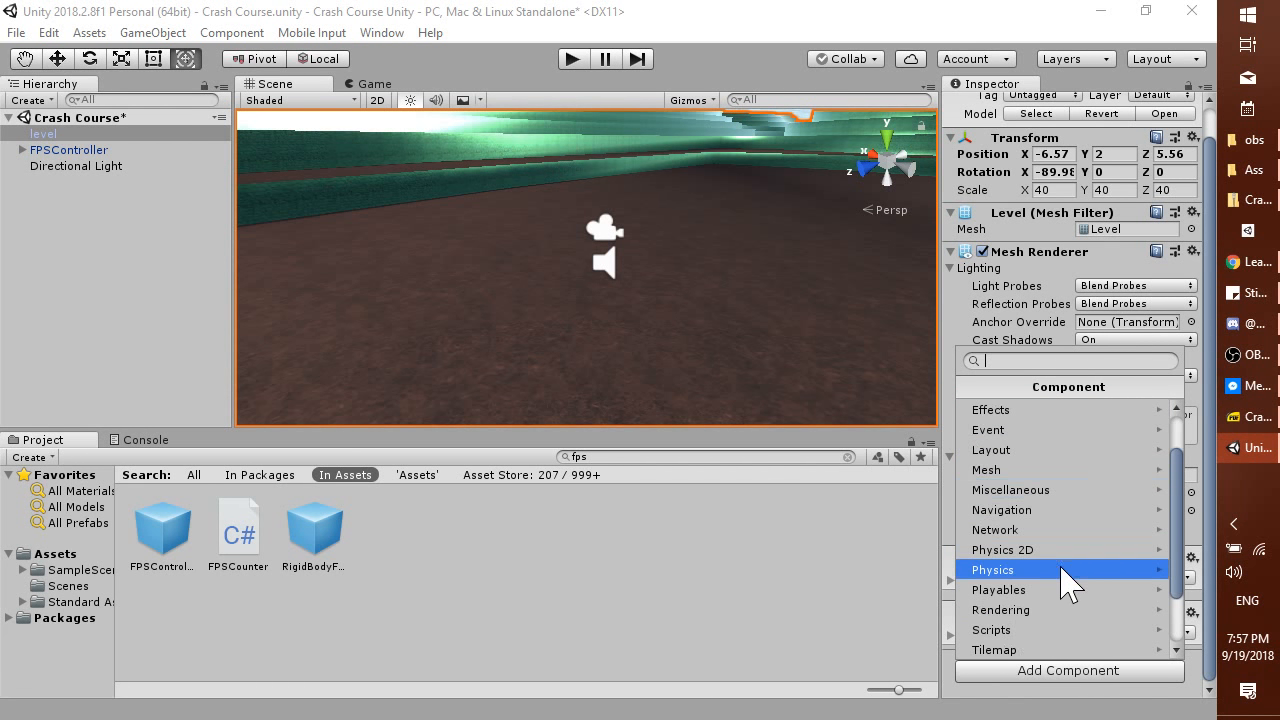
{"action": "left_click", "coordinate": [1035, 571]}
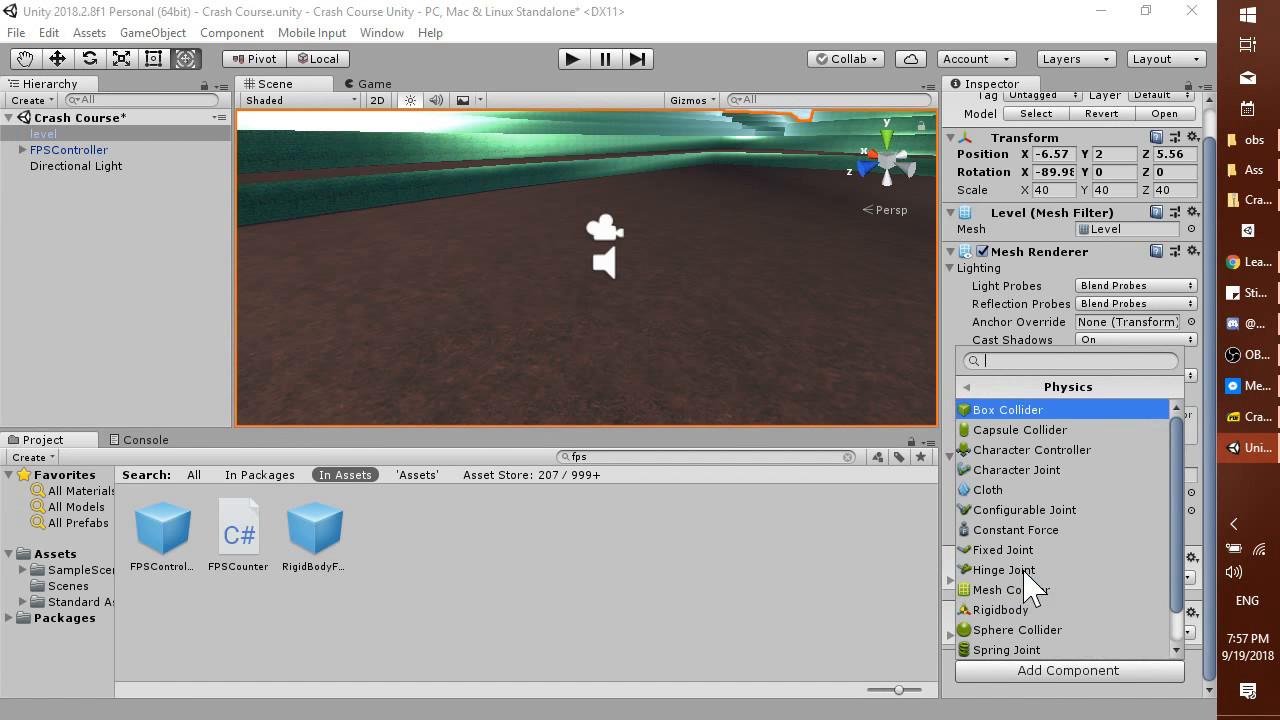
{"action": "left_click", "coordinate": [1030, 592]}
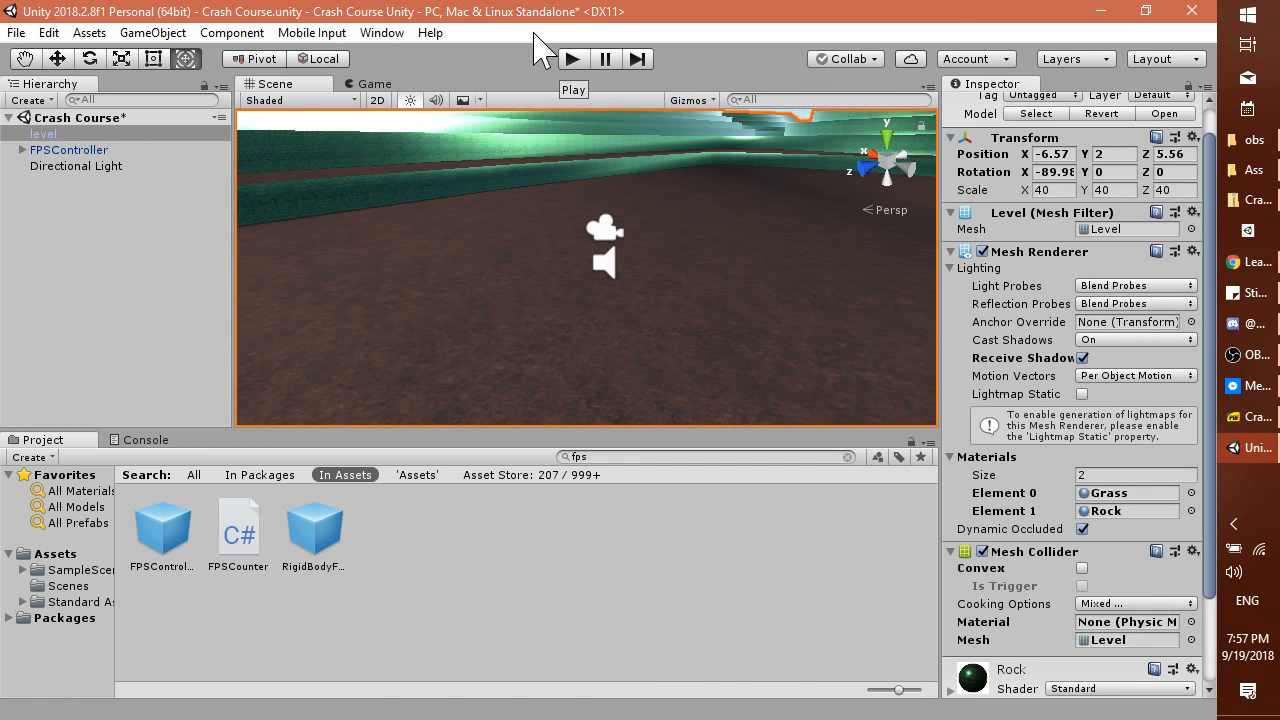
Play the game, walk and jump around the level's terraces to test the ground collision, and stop play mode.
{"action": "left_click", "coordinate": [572, 58]}
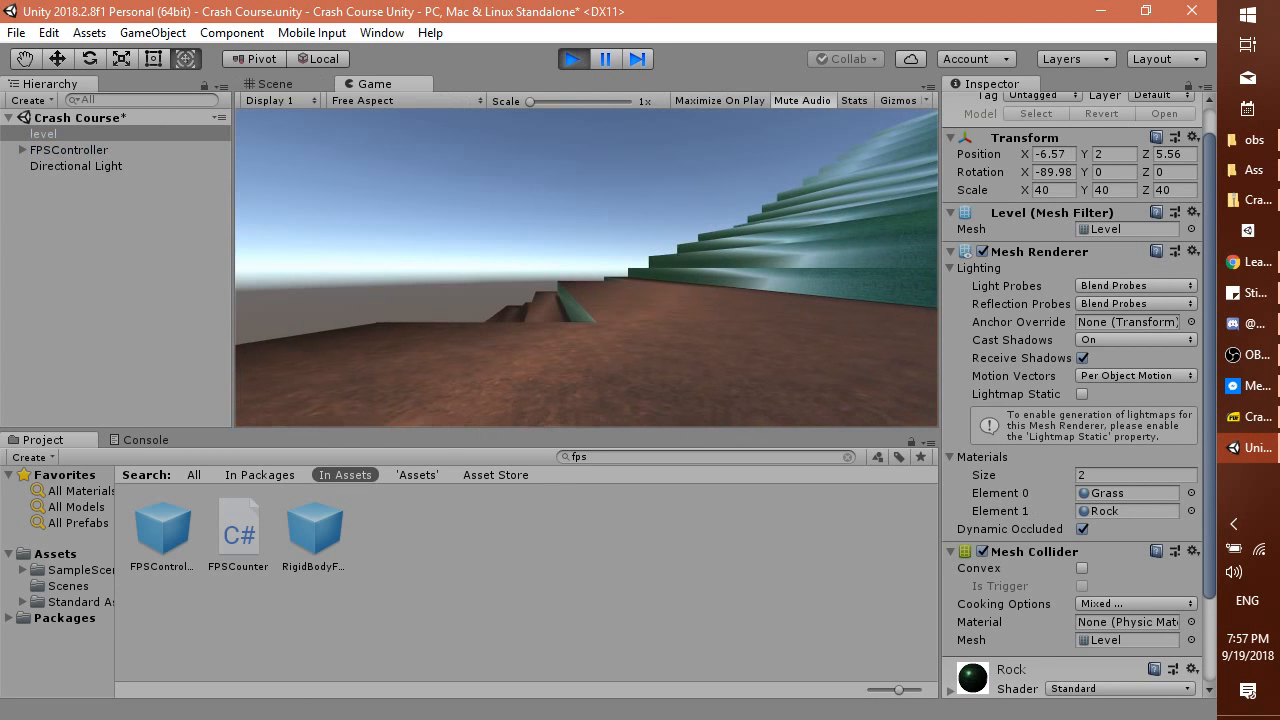
{"action": "key", "text": "w"}
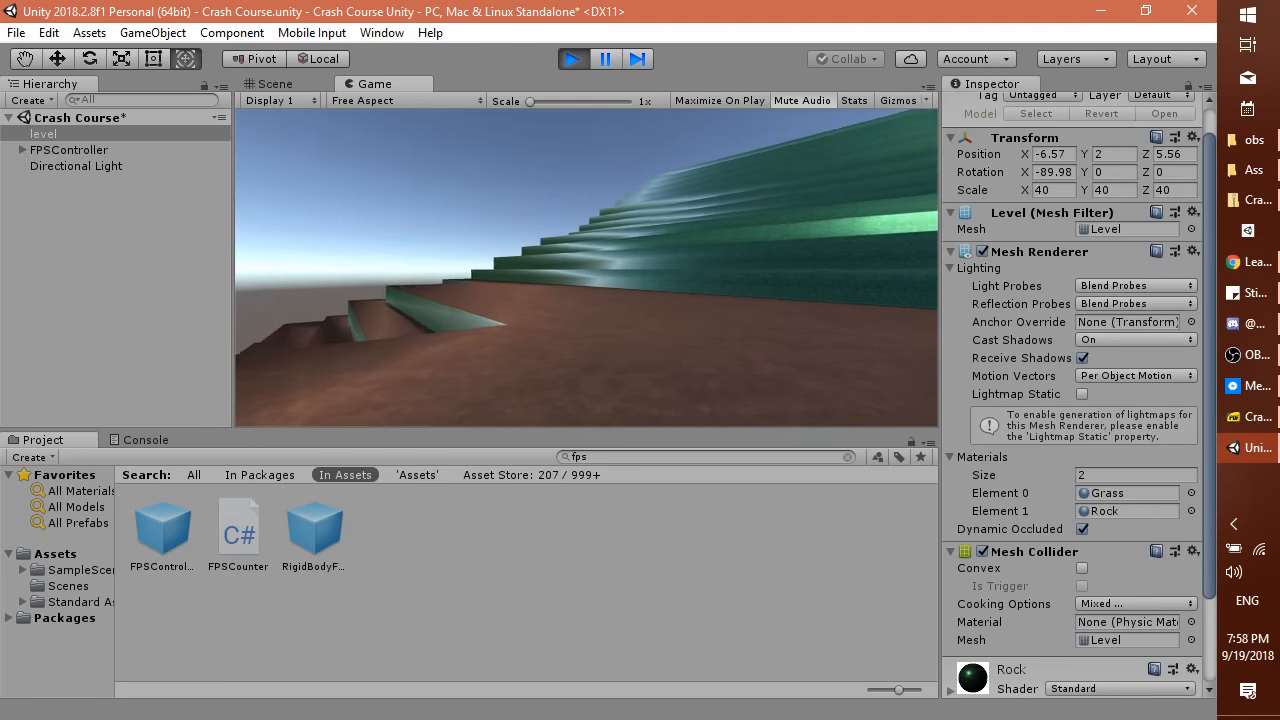
{"action": "key", "text": "s"}
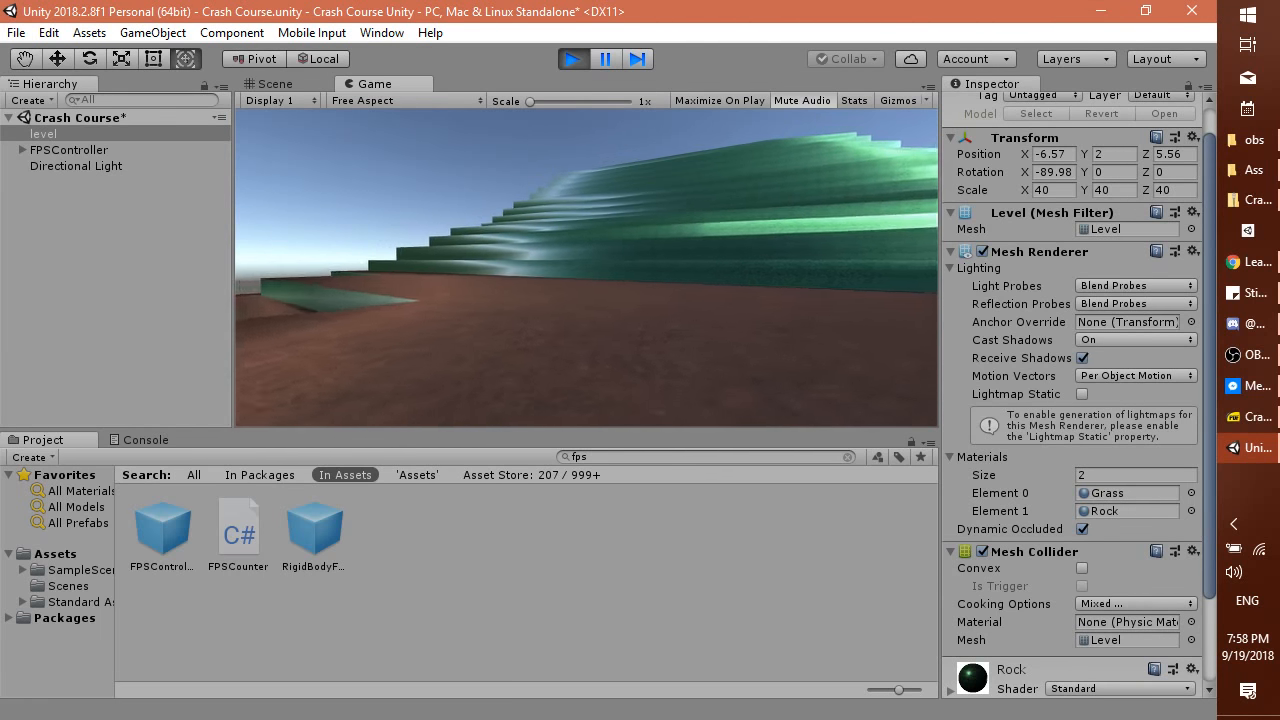
{"action": "key", "text": "w"}
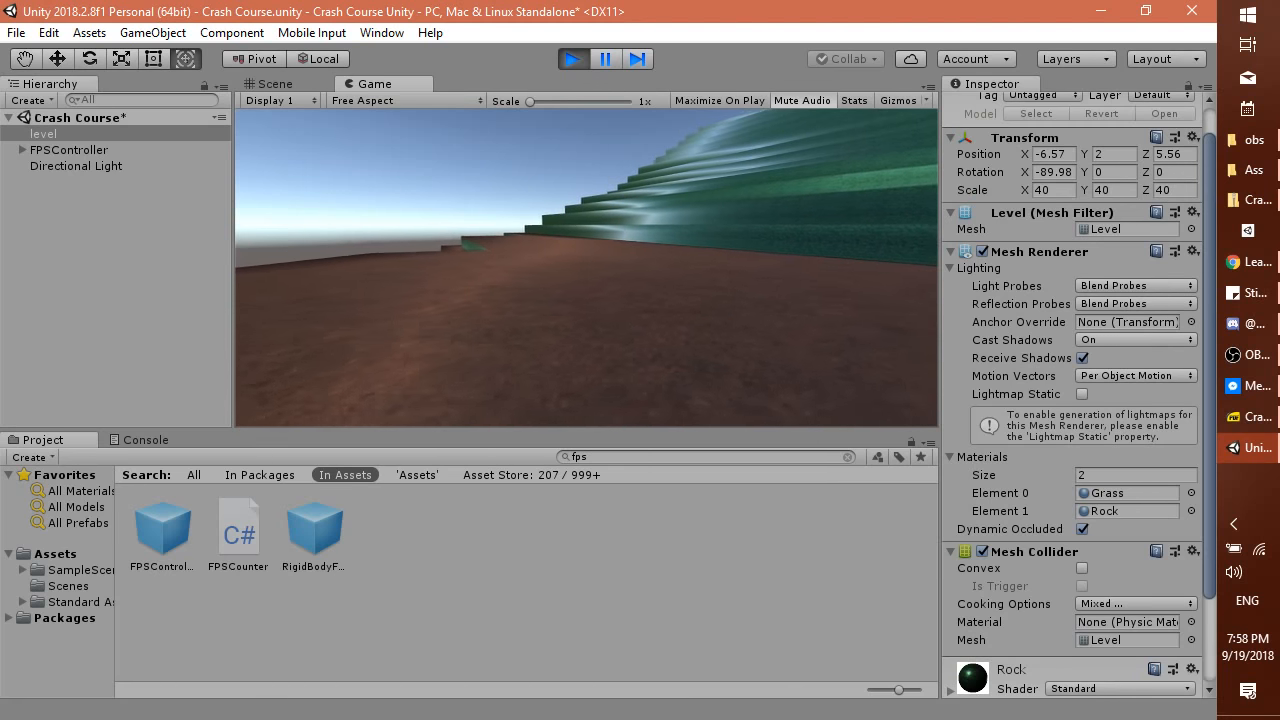
{"action": "key", "text": "space"}
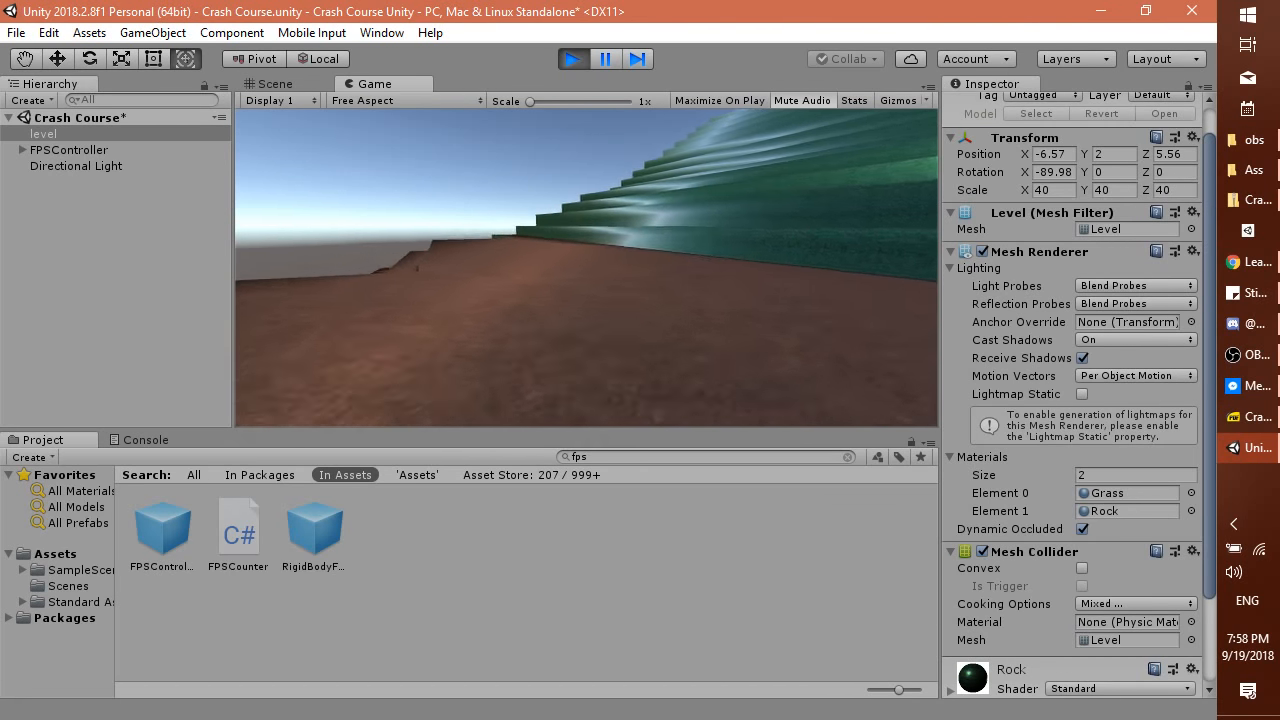
{"action": "key", "text": "w"}
{"action": "key", "text": "w"}
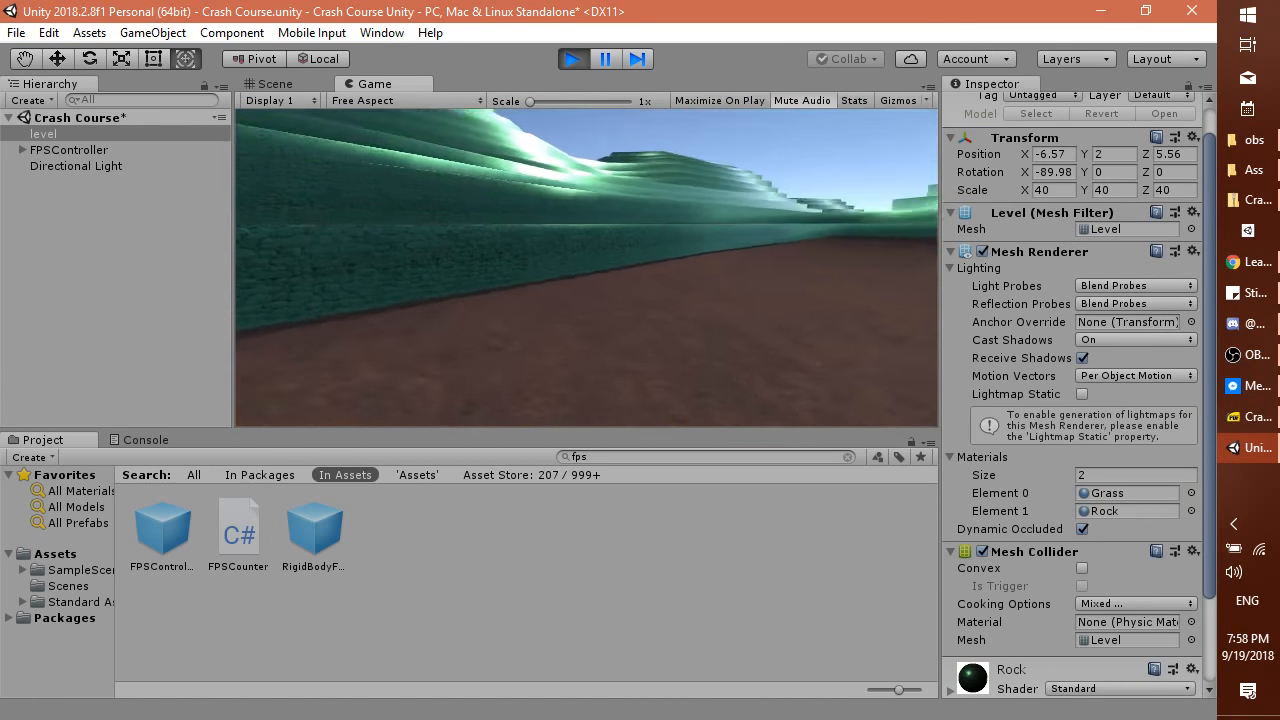
{"action": "key", "text": "w"}
{"action": "key", "text": "space"}
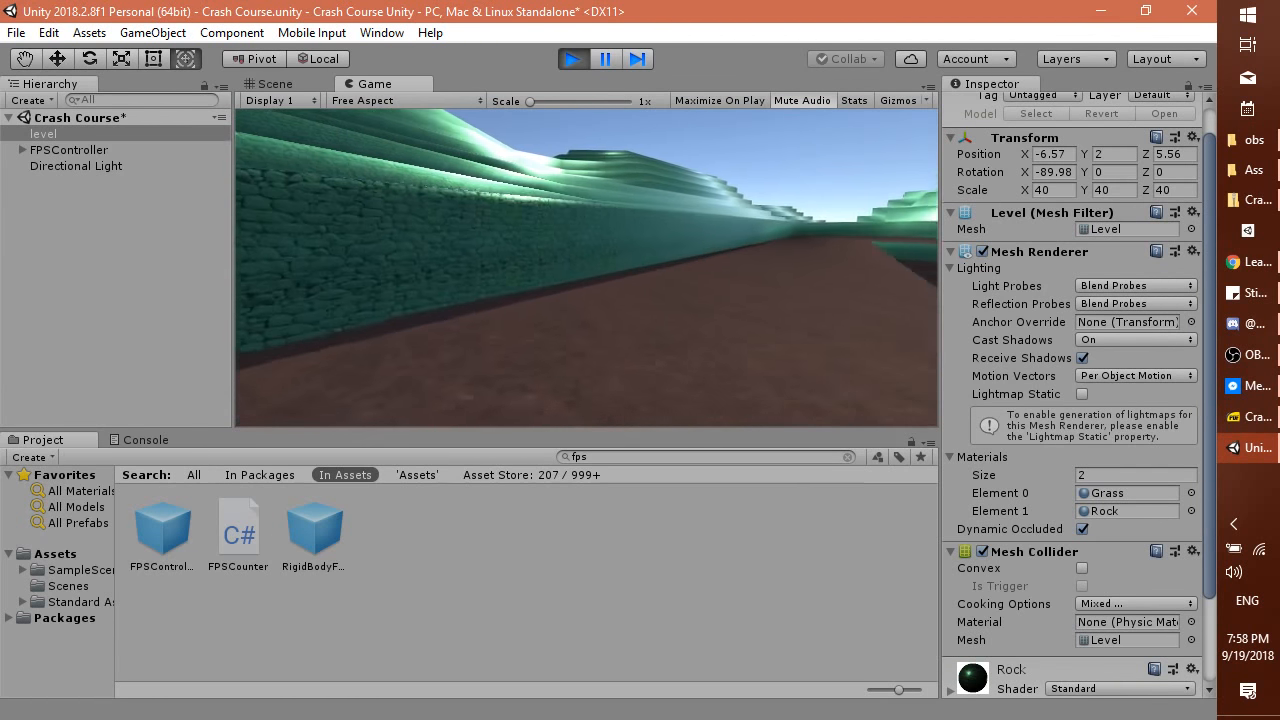
{"action": "key", "text": "space"}
{"action": "key", "text": "w"}
{"action": "key", "text": "space"}
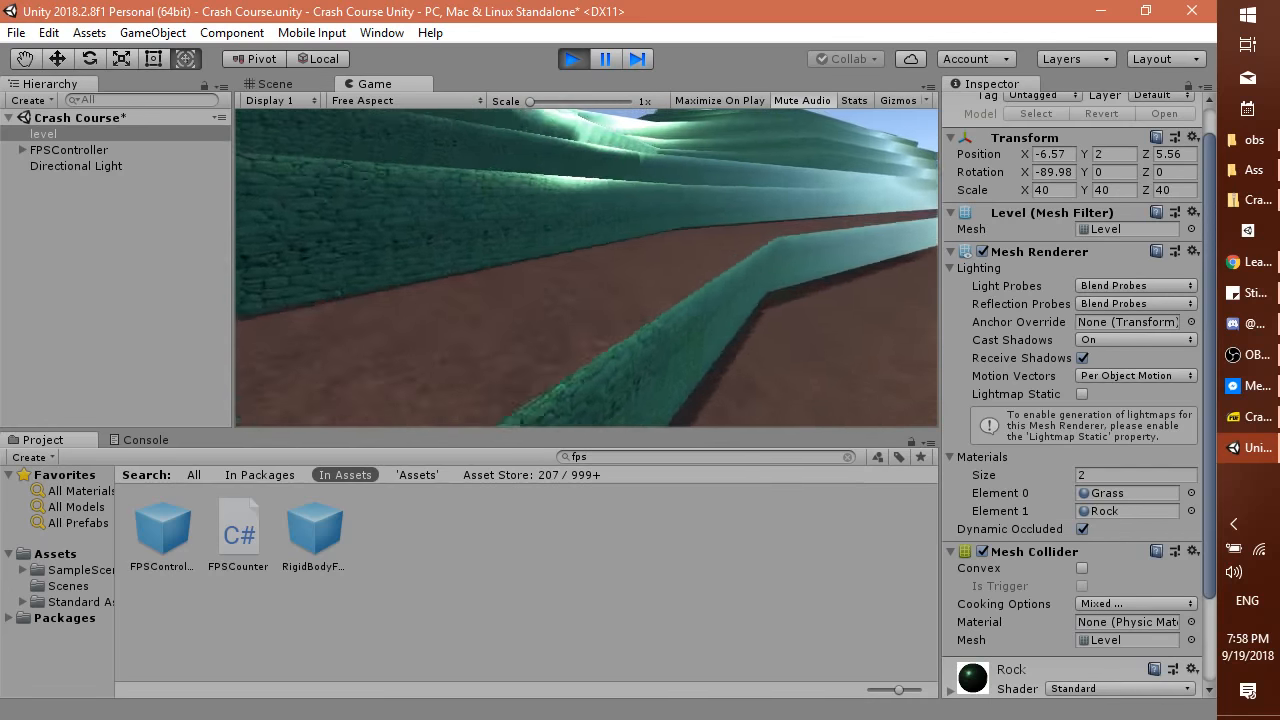
{"action": "key", "text": "space"}
{"action": "key", "text": "w"}
{"action": "key", "text": "space"}
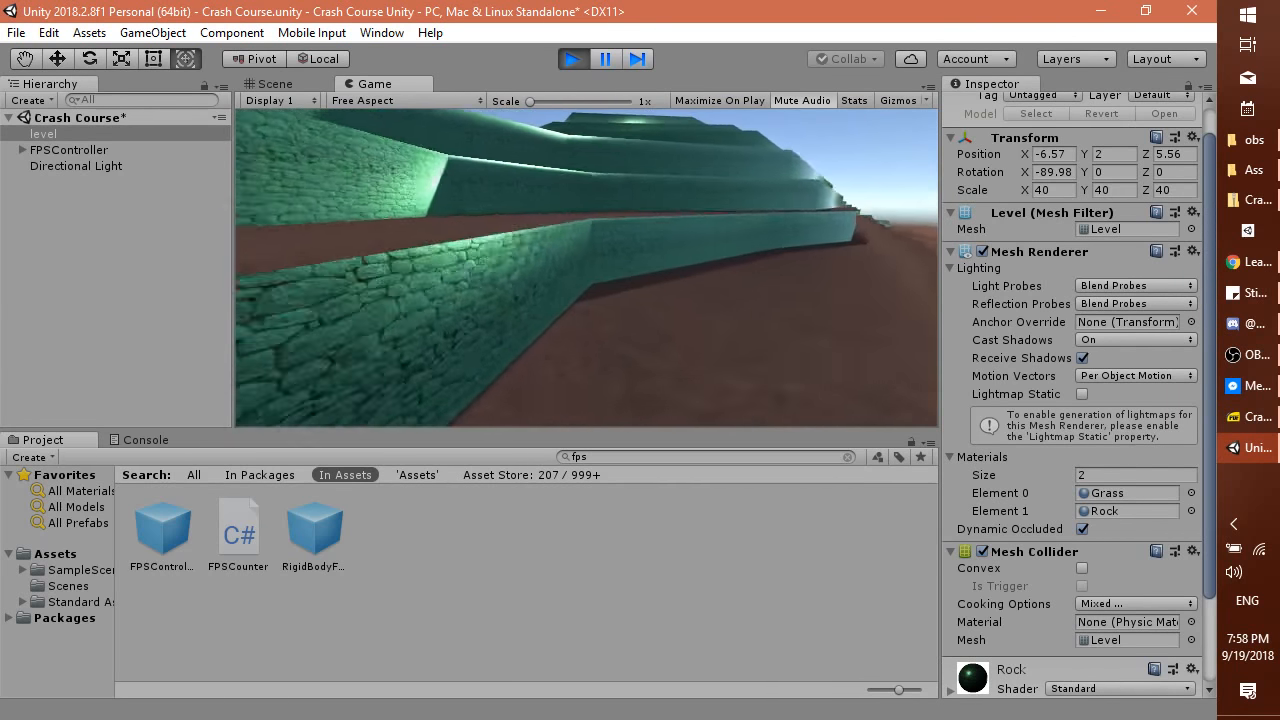
{"action": "key", "text": "w"}
{"action": "key", "text": "space"}
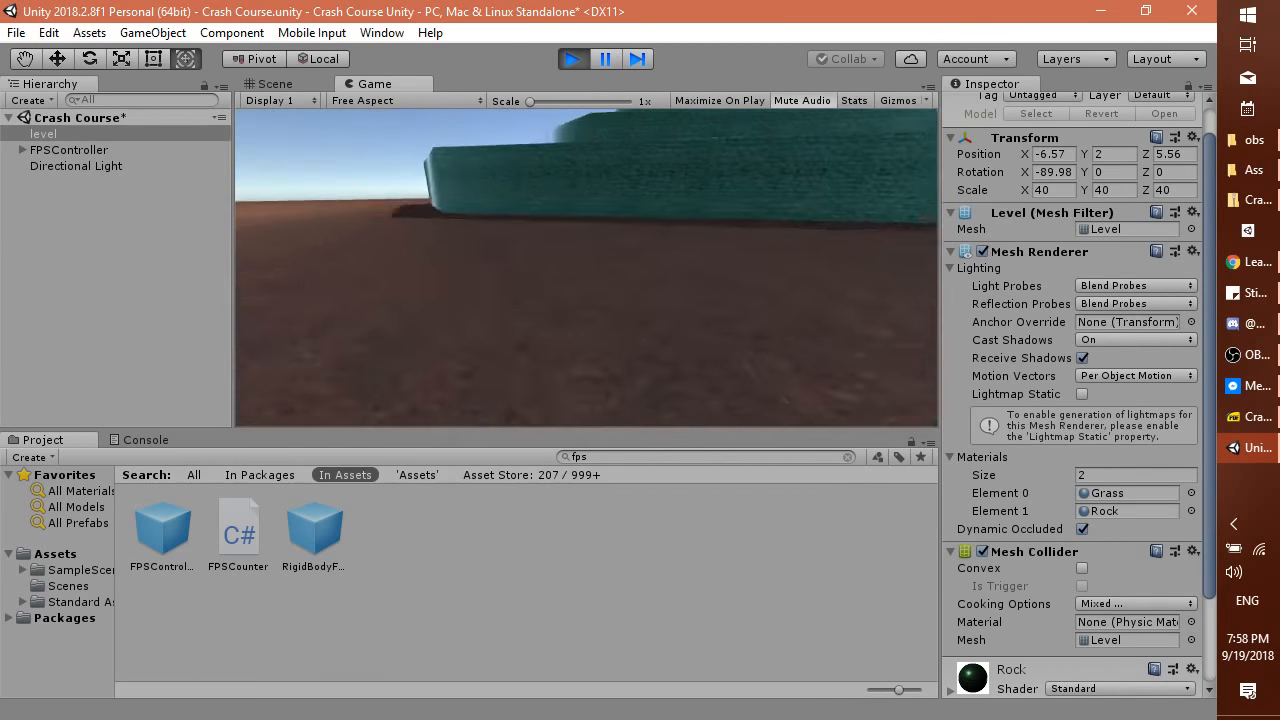
{"action": "key", "text": "w"}
{"action": "key", "text": "space"}
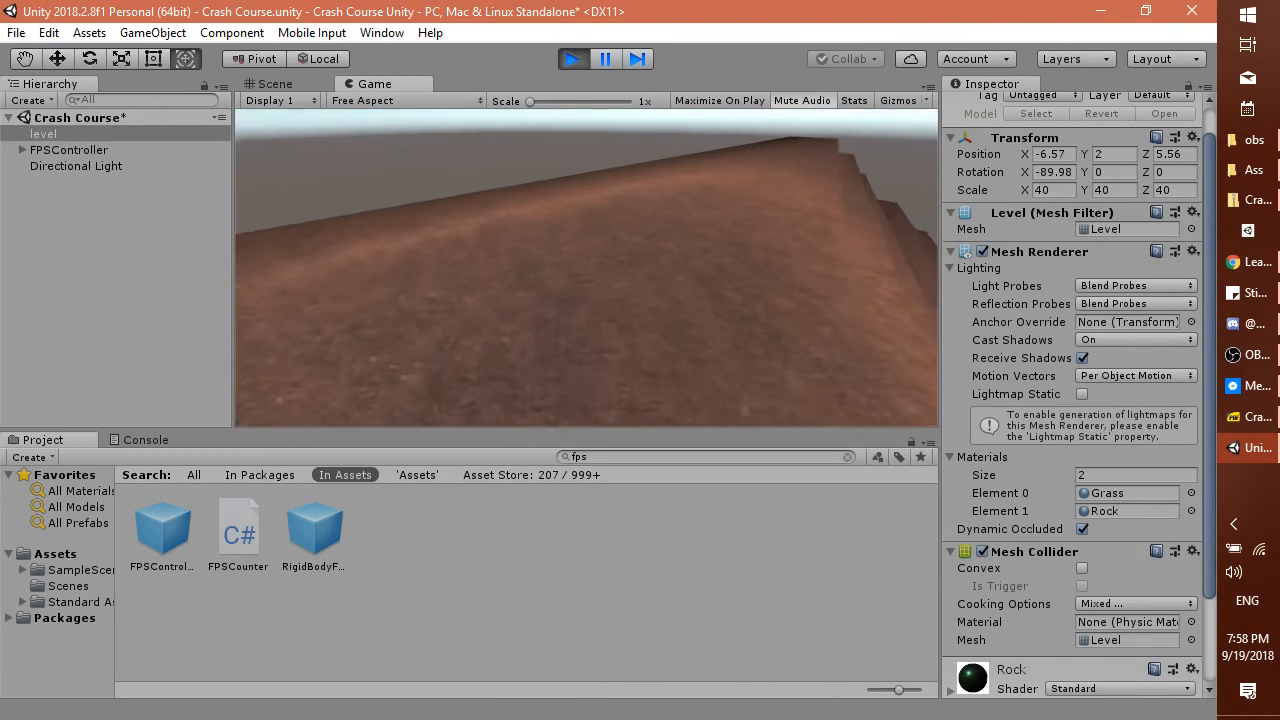
{"action": "key", "text": "w"}
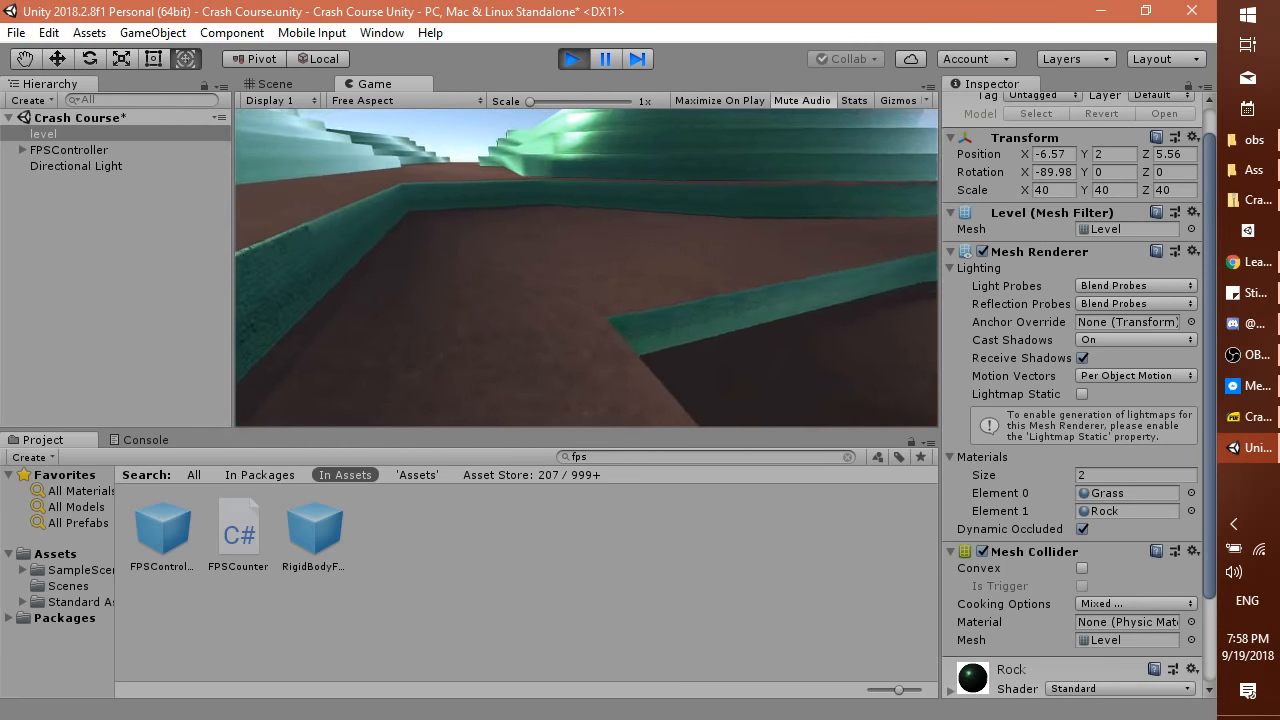
{"action": "key", "text": "w"}
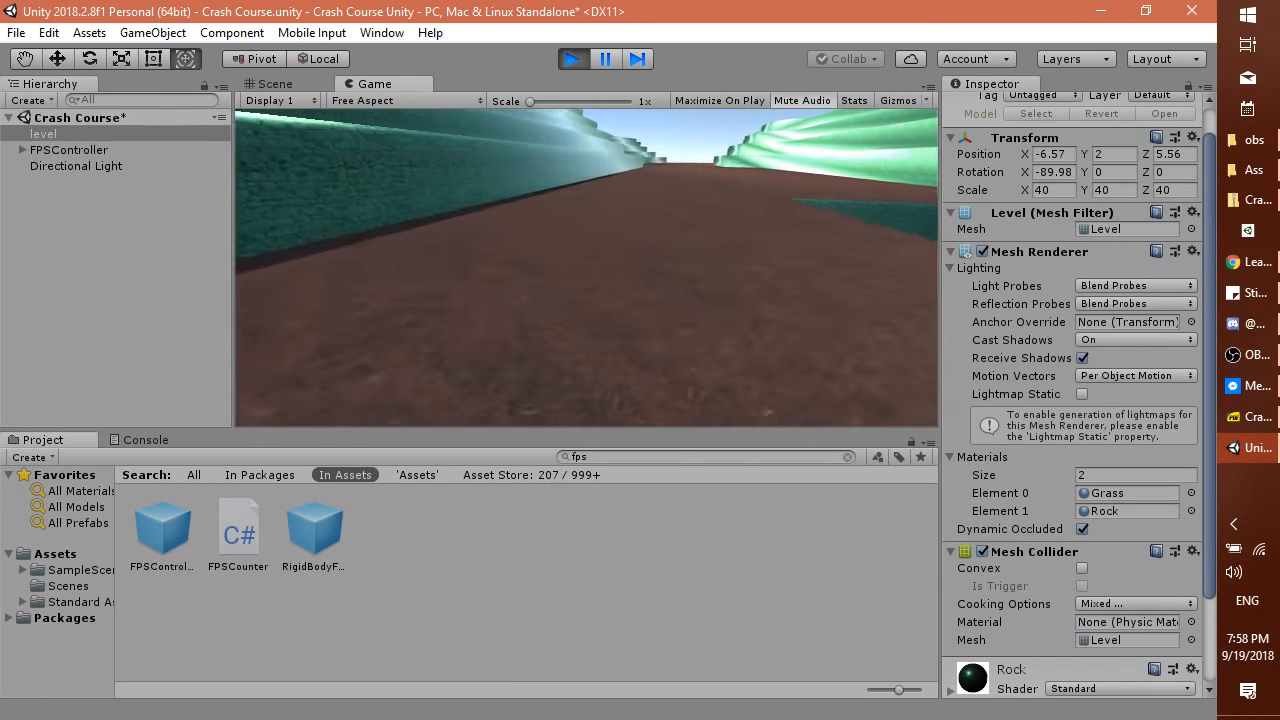
{"action": "key", "text": "space"}
{"action": "key", "text": "space"}
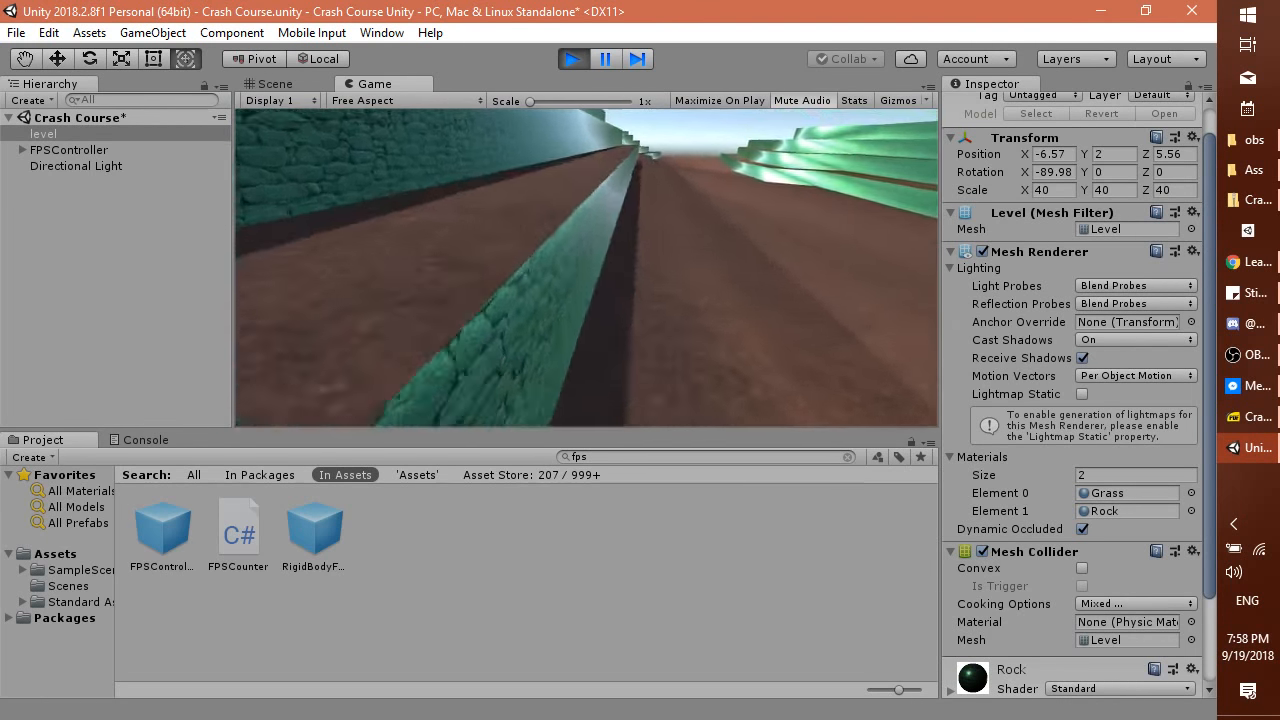
{"action": "key", "text": "space"}
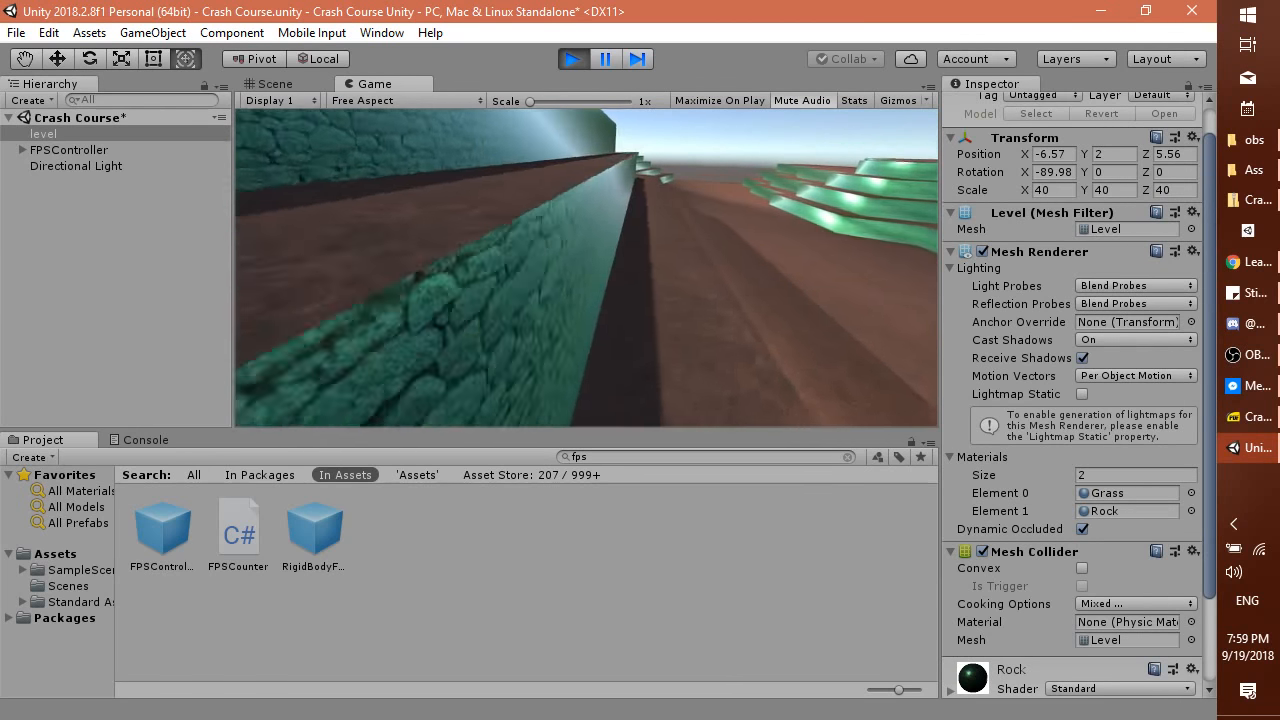
{"action": "key", "text": "space"}
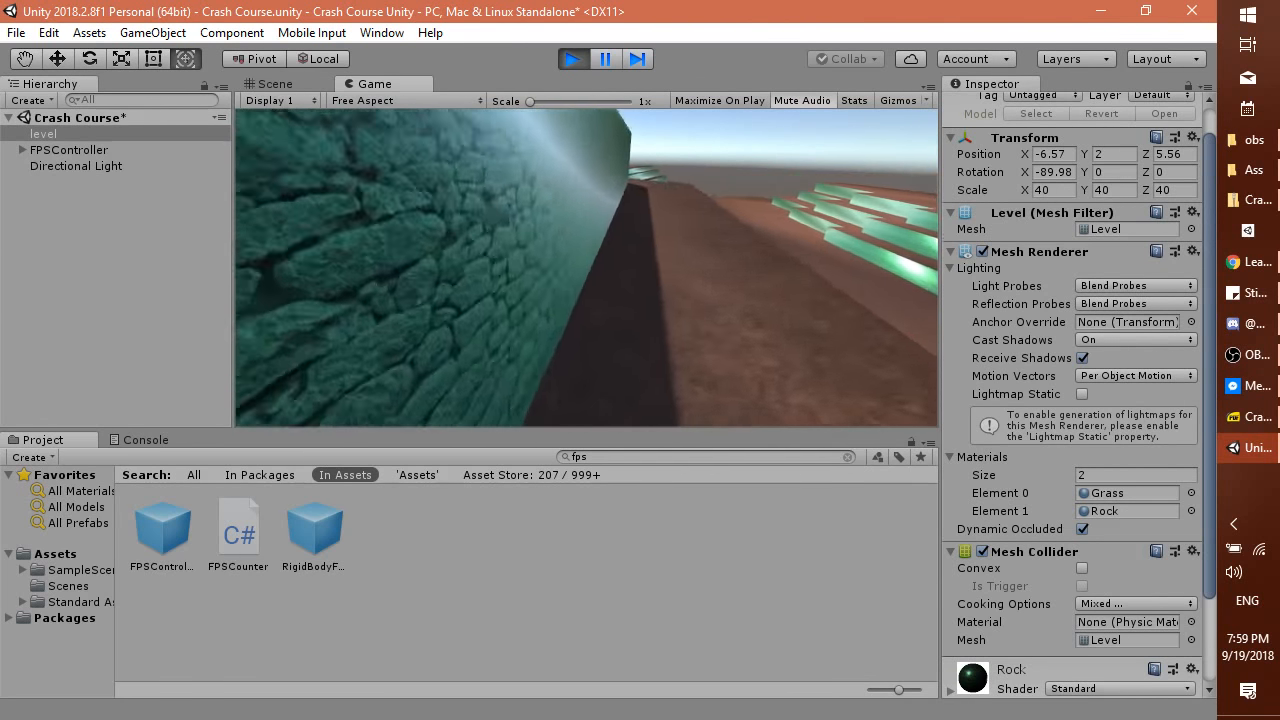
{"action": "key", "text": "space"}
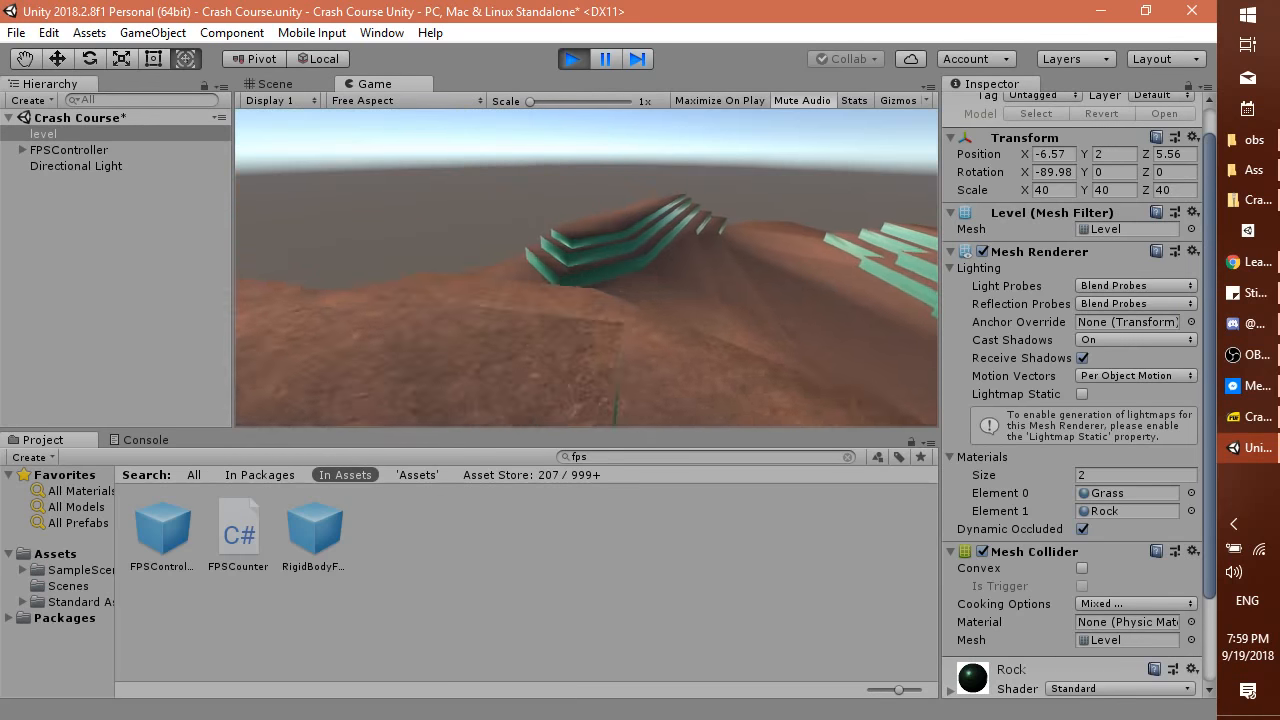
{"action": "key", "text": "Escape"}
{"action": "left_click", "coordinate": [572, 60]}
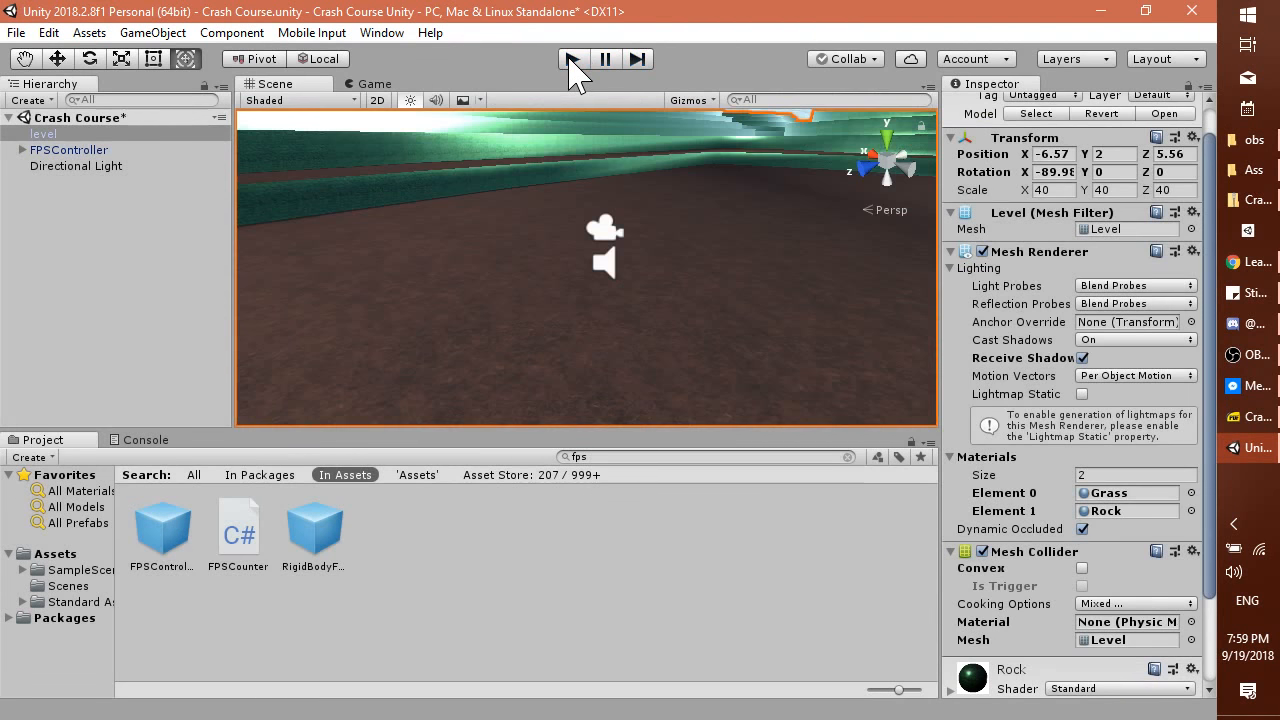
Read the second Playing the Game page and the Quick lexicon review page of the PDF, and clear the fps asset search in Unity.
{"action": "key", "text": "alt+Tab"}
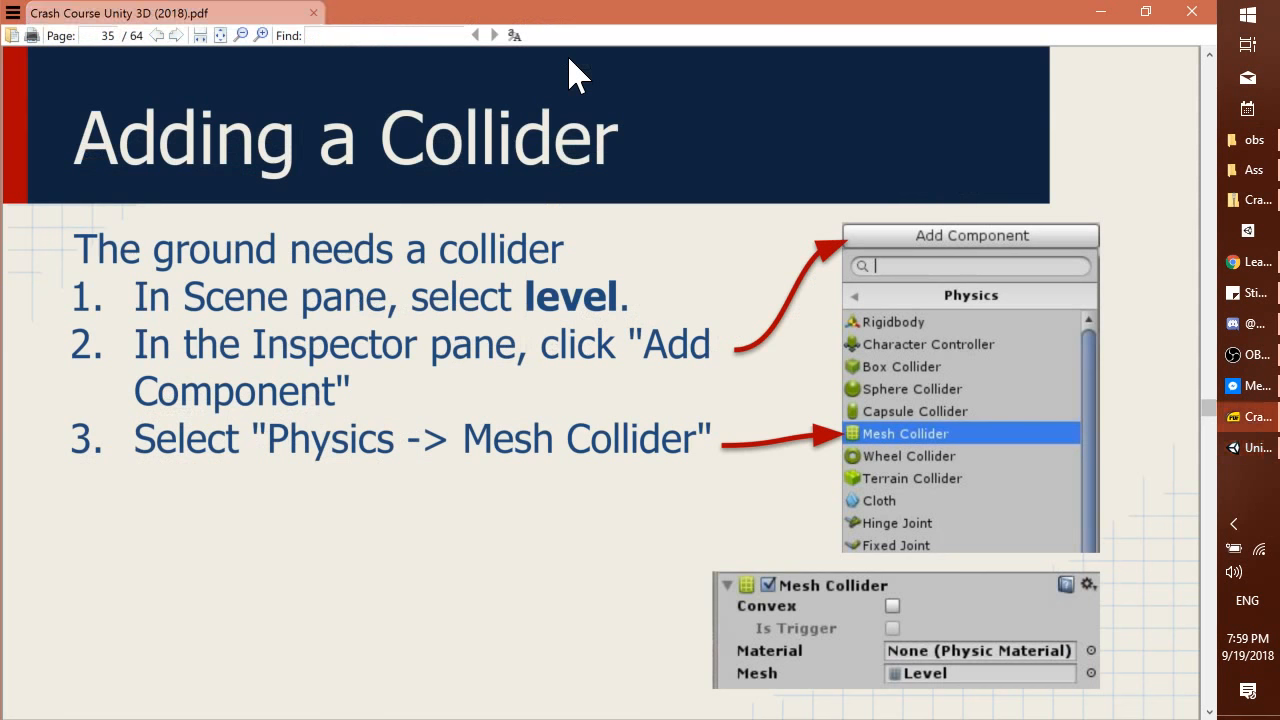
{"action": "key", "text": "Right"}
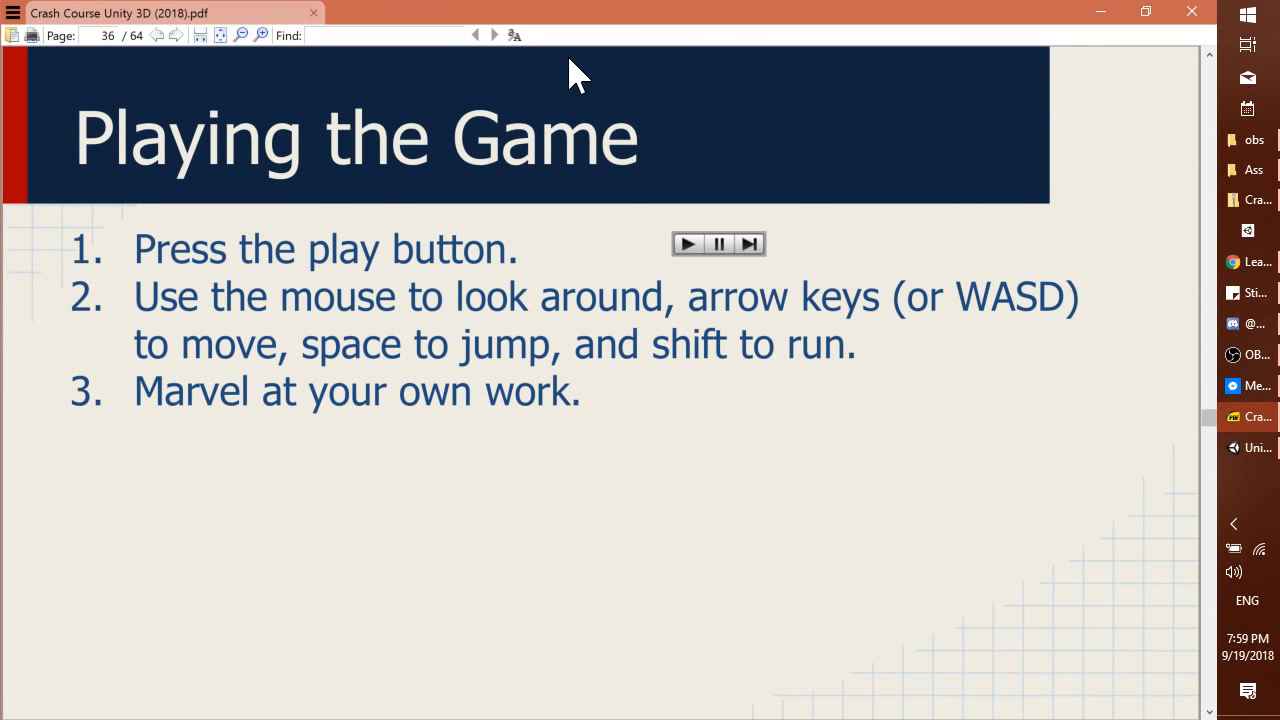
{"action": "key", "text": "Right"}
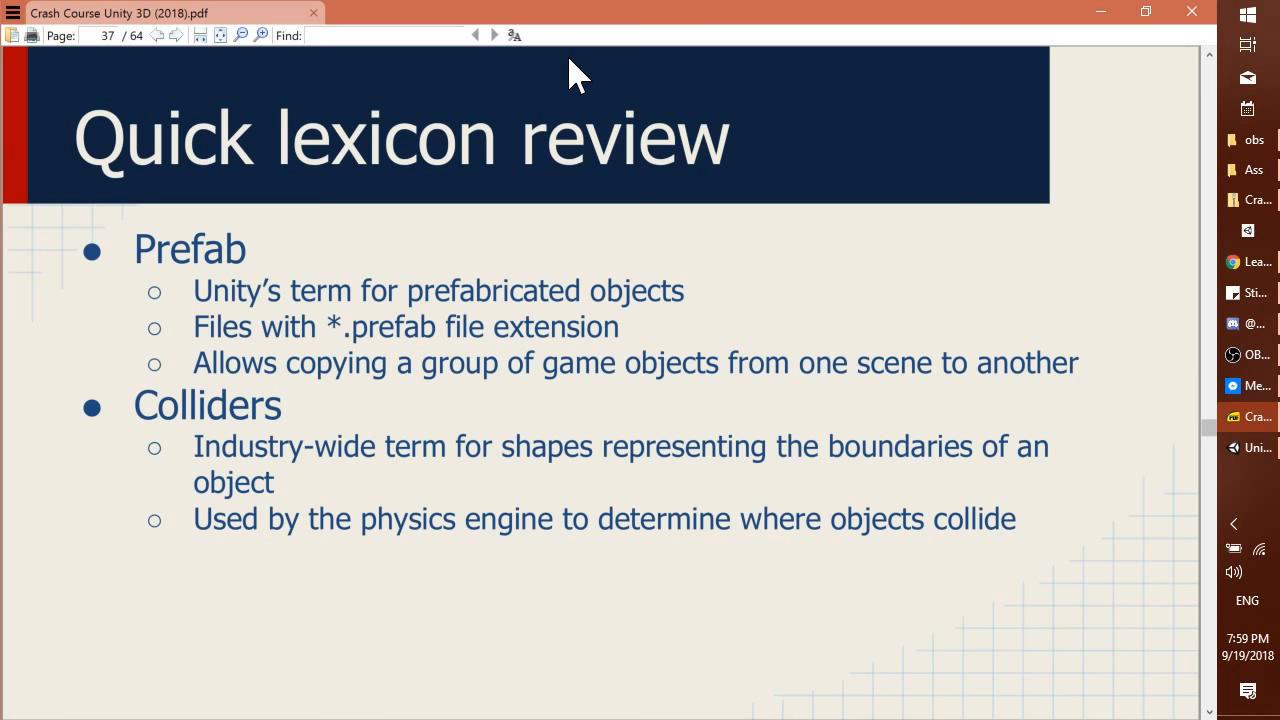
{"action": "key", "text": "alt+Tab"}
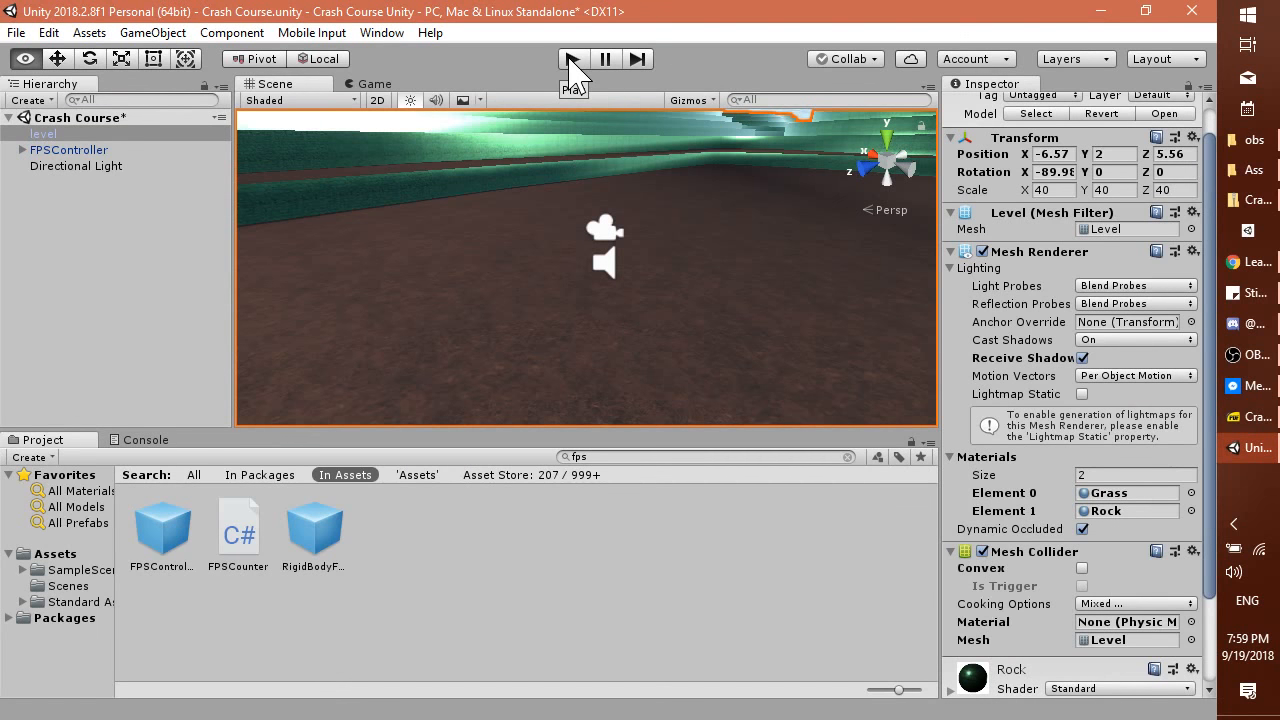
{"action": "left_click", "coordinate": [848, 457]}
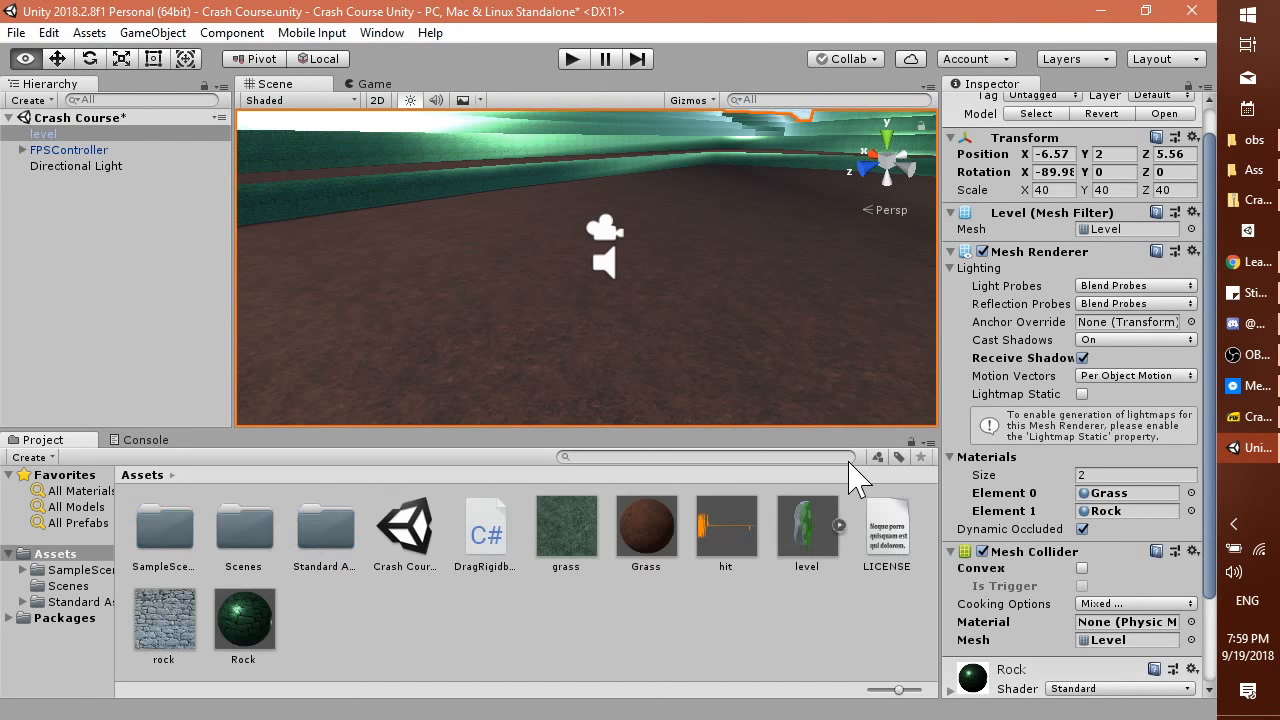
Expand the FPSController object and examine its components, from Character Controller and First Person Controller through Rigidbody to Audio Source.
{"action": "left_click", "coordinate": [22, 149]}
{"action": "left_click", "coordinate": [75, 150]}
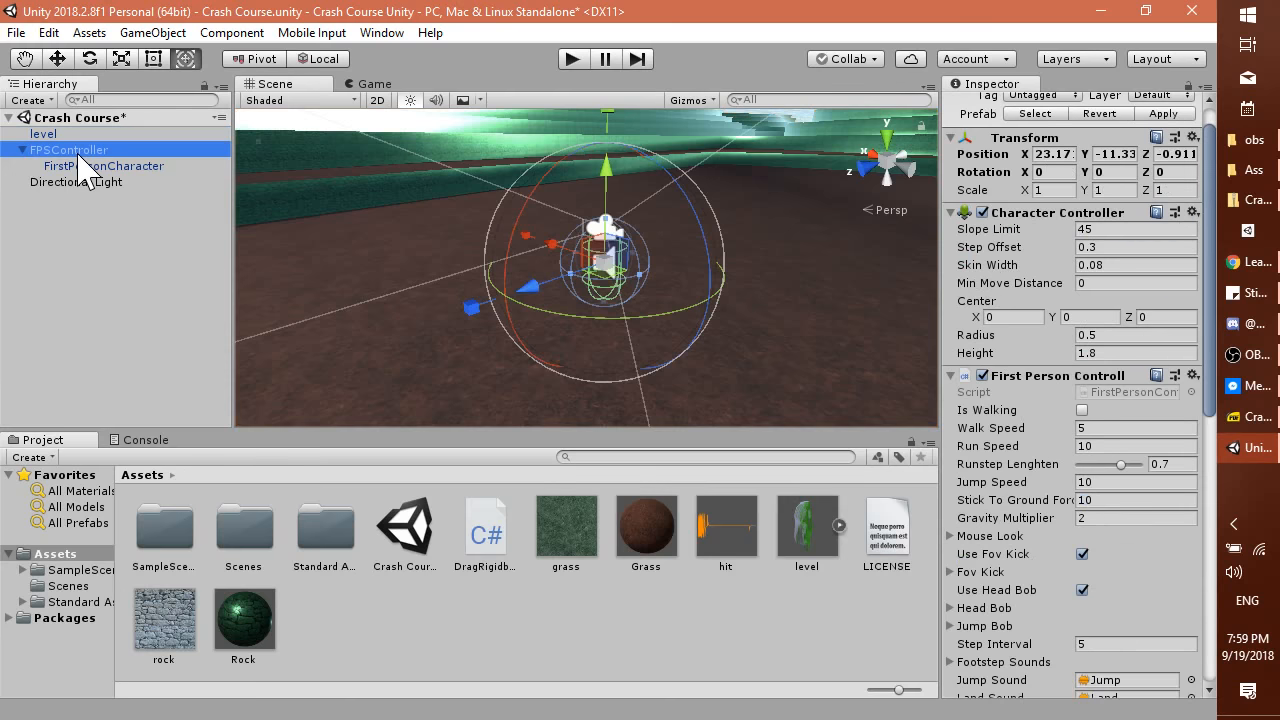
{"action": "scroll", "coordinate": [1093, 605], "scroll_direction": "down", "scroll_amount": 10}
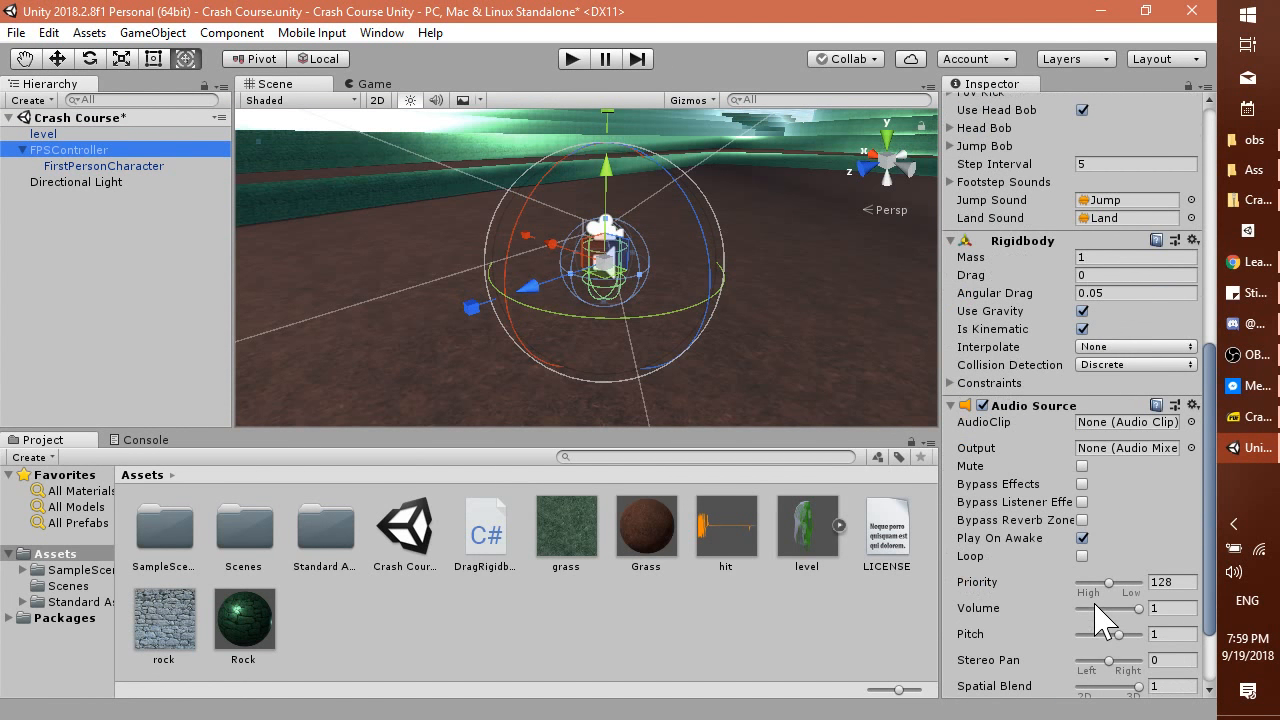
{"action": "scroll", "coordinate": [1097, 620], "scroll_direction": "down", "scroll_amount": 3}
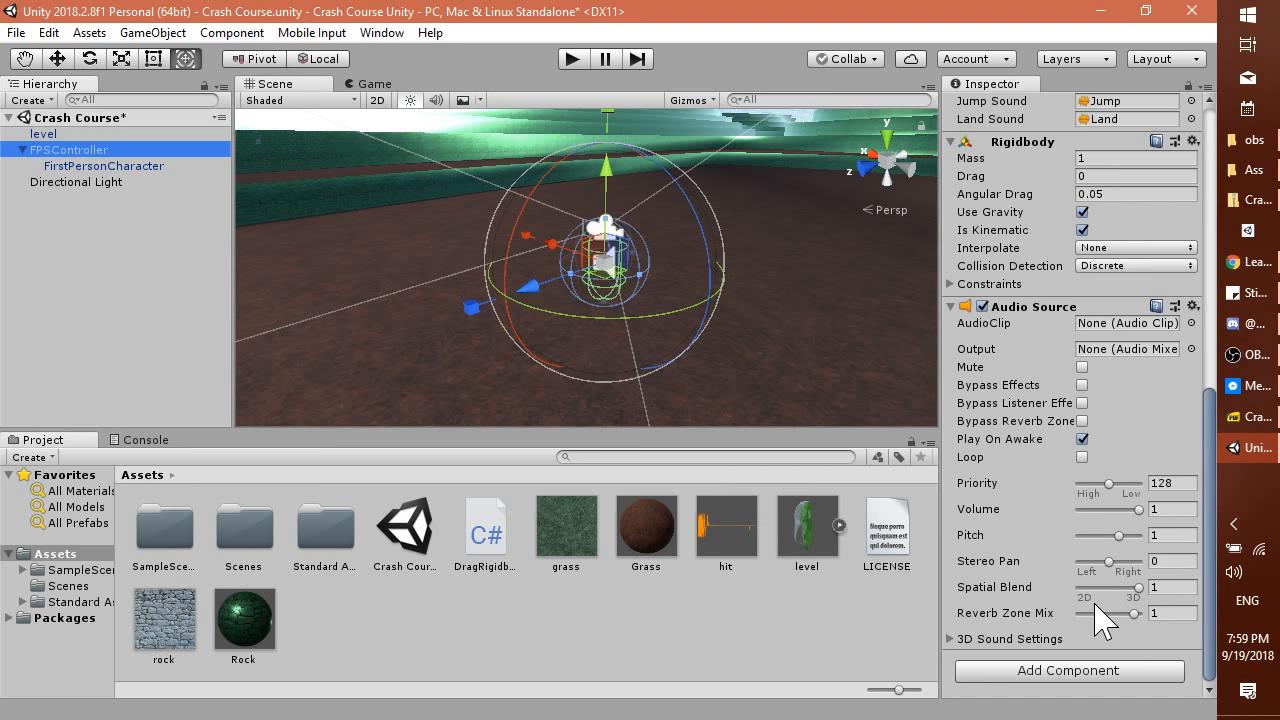
{"action": "scroll", "coordinate": [1100, 620], "scroll_direction": "up", "scroll_amount": 5}
{"action": "scroll", "coordinate": [1100, 620], "scroll_direction": "up", "scroll_amount": 12}
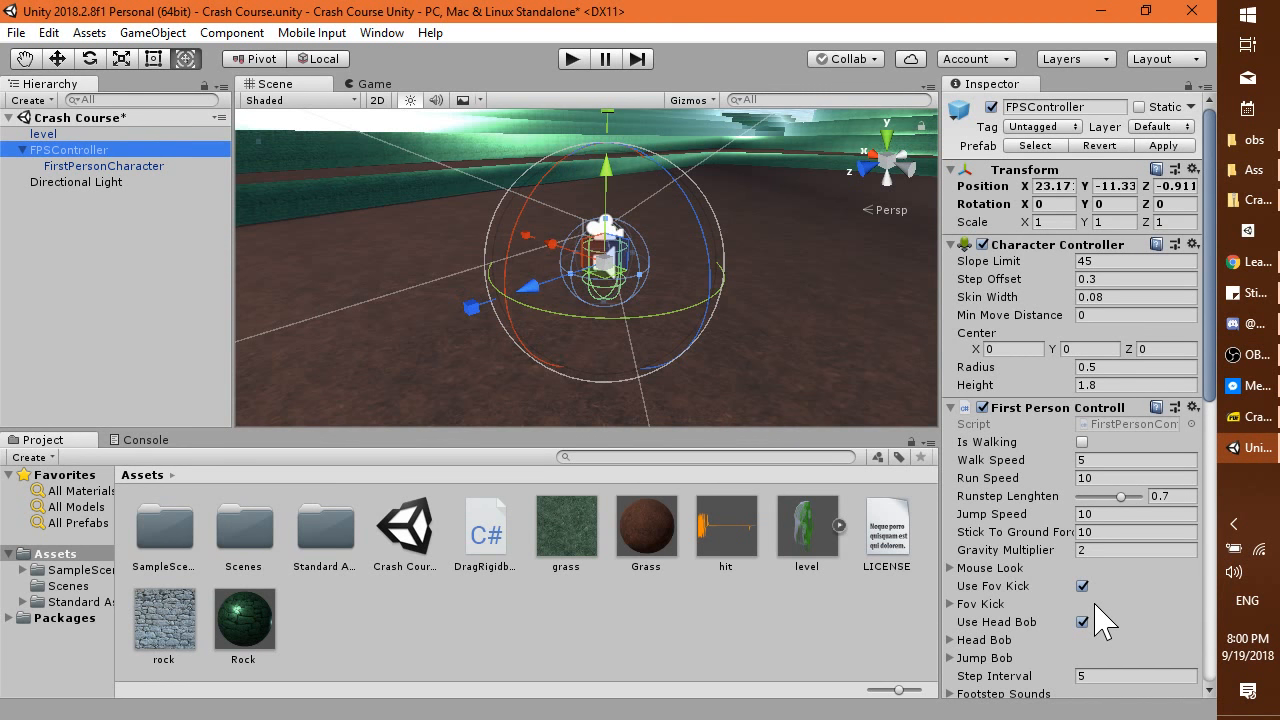
Collapse the FPSController object and remove the Mesh Collider component from the level object.
{"action": "left_click", "coordinate": [45, 134]}
{"action": "left_click", "coordinate": [60, 150]}
{"action": "left_click", "coordinate": [22, 150]}
{"action": "left_click", "coordinate": [43, 134]}
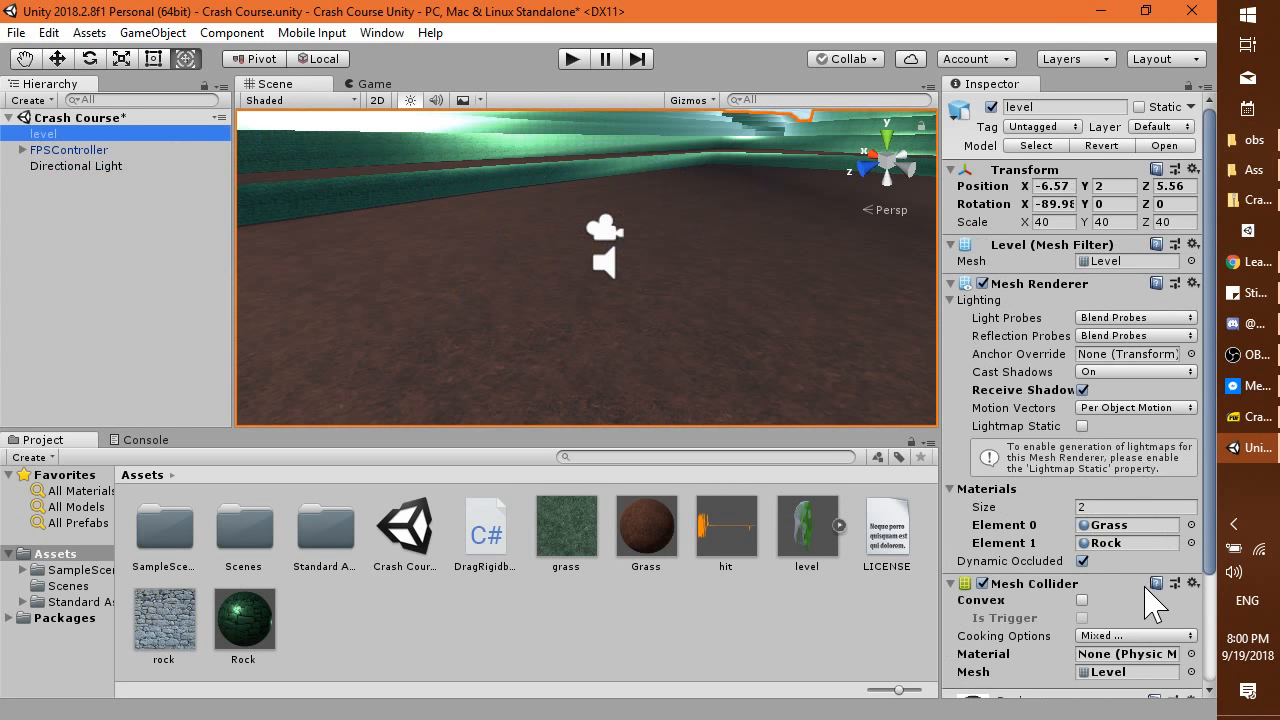
{"action": "scroll", "coordinate": [1148, 600], "scroll_direction": "down", "scroll_amount": 3}
{"action": "right_click", "coordinate": [1030, 442]}
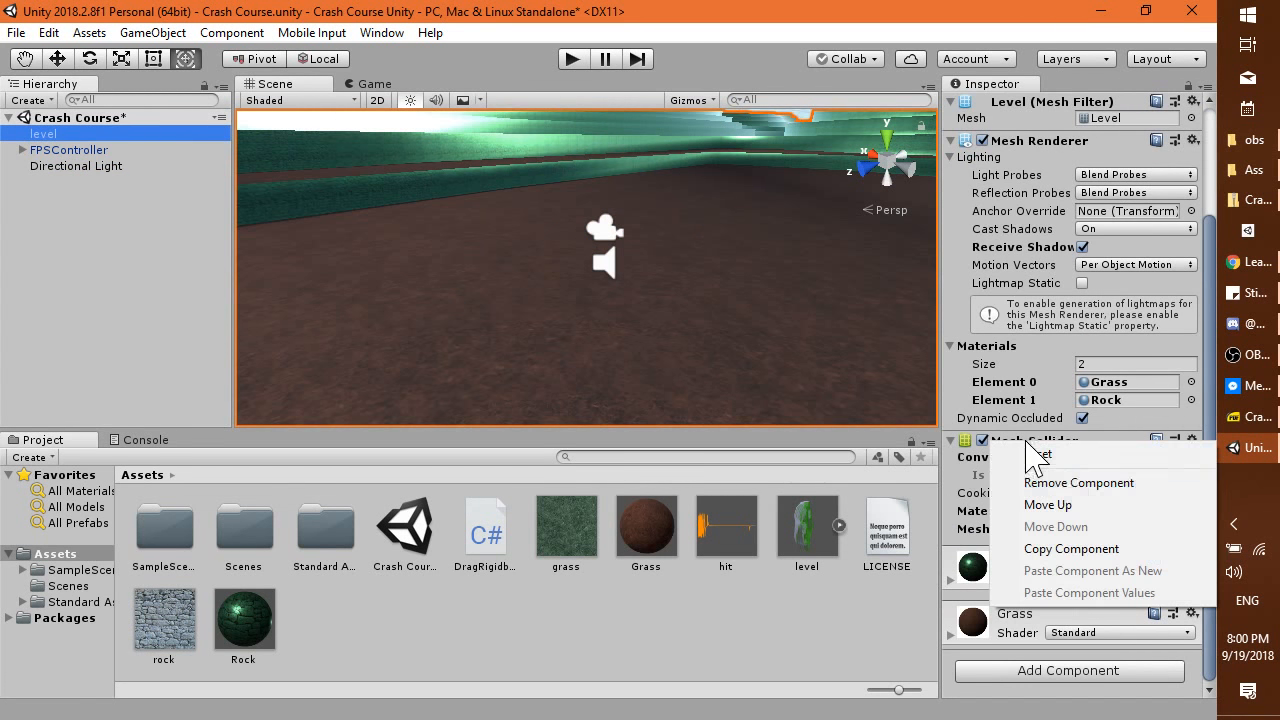
{"action": "left_click", "coordinate": [1072, 484]}
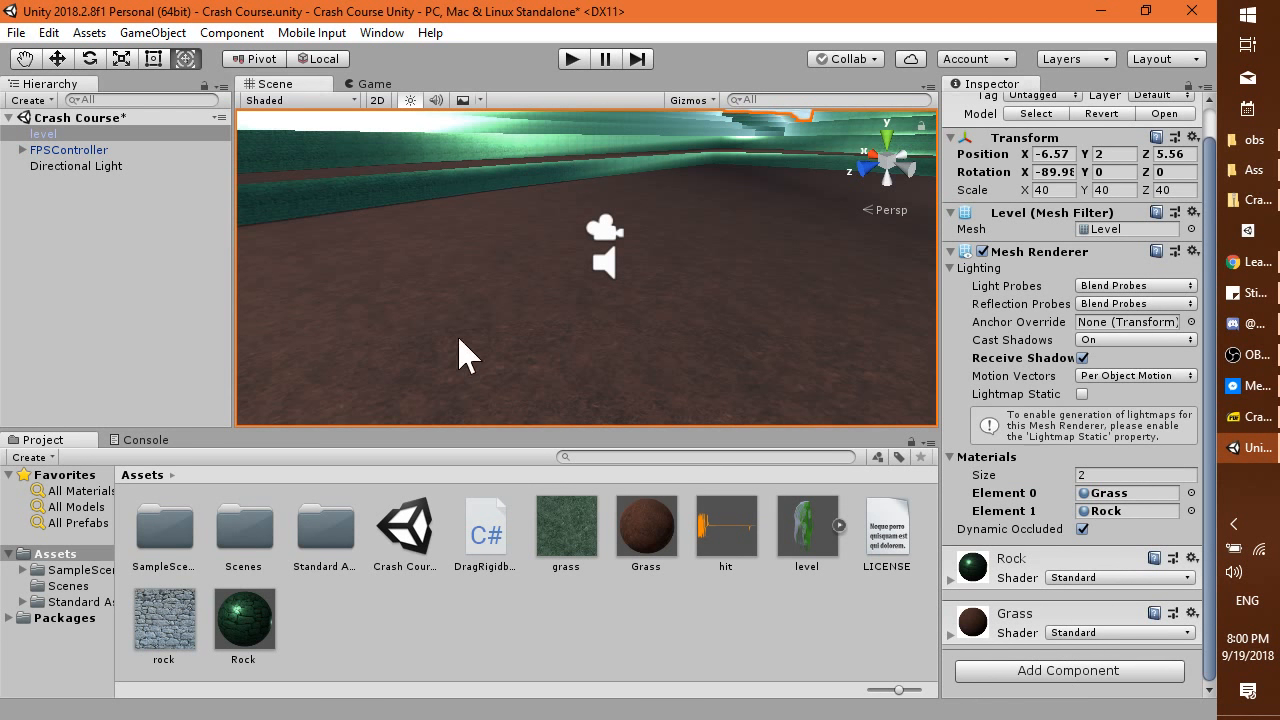
Select the level object, browse the categories of components that can be added to it, and open the Physics category.
{"action": "scroll", "coordinate": [466, 328], "scroll_direction": "down", "scroll_amount": 2}
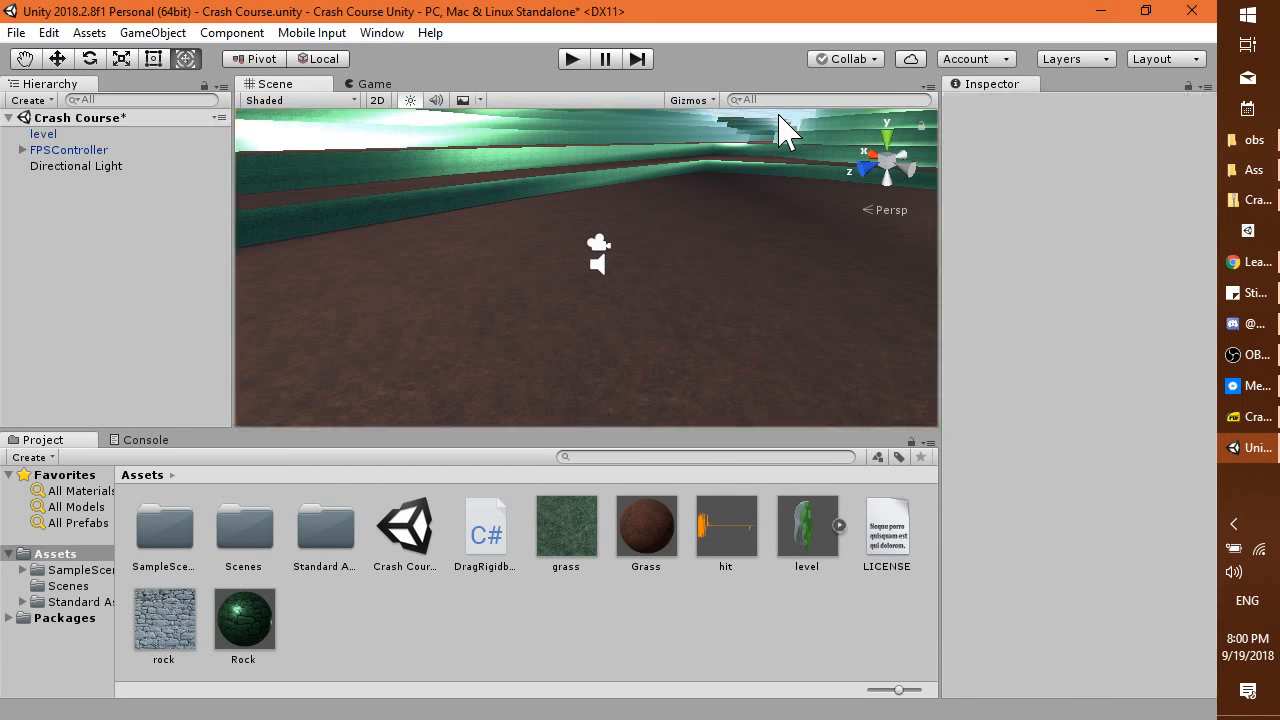
{"action": "left_click", "coordinate": [786, 127]}
{"action": "left_click", "coordinate": [768, 332]}
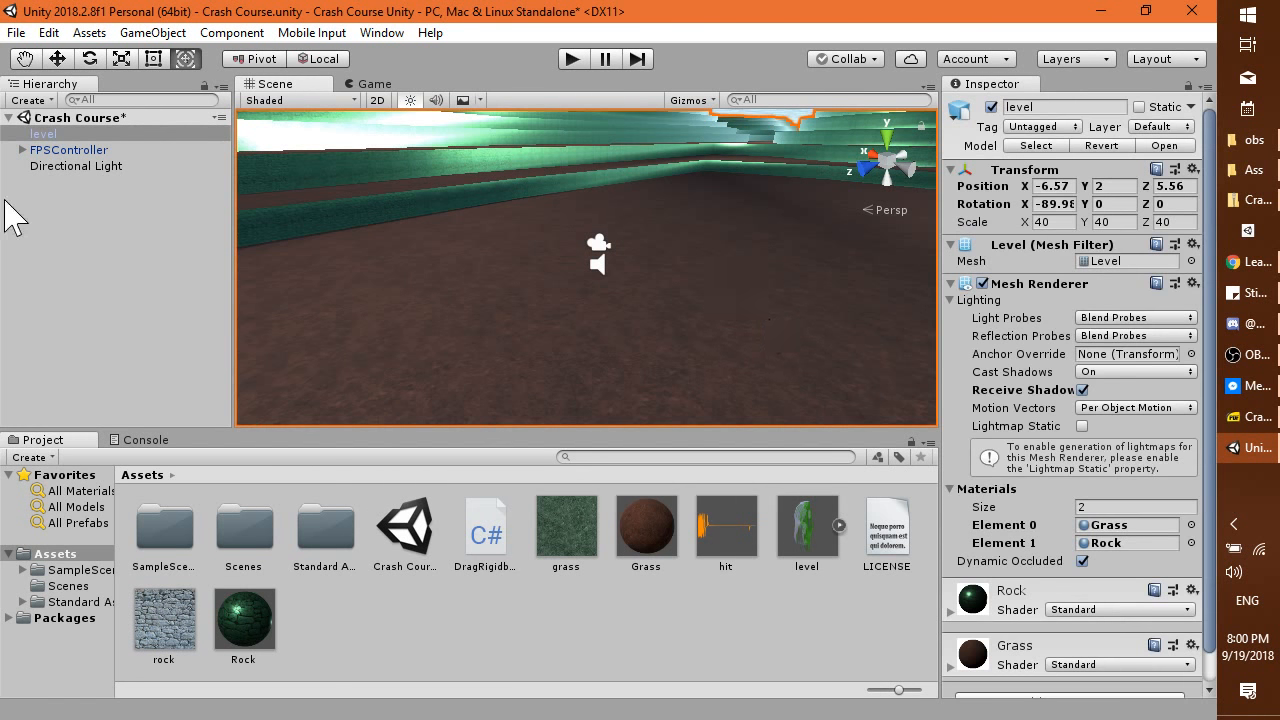
{"action": "left_click", "coordinate": [49, 134]}
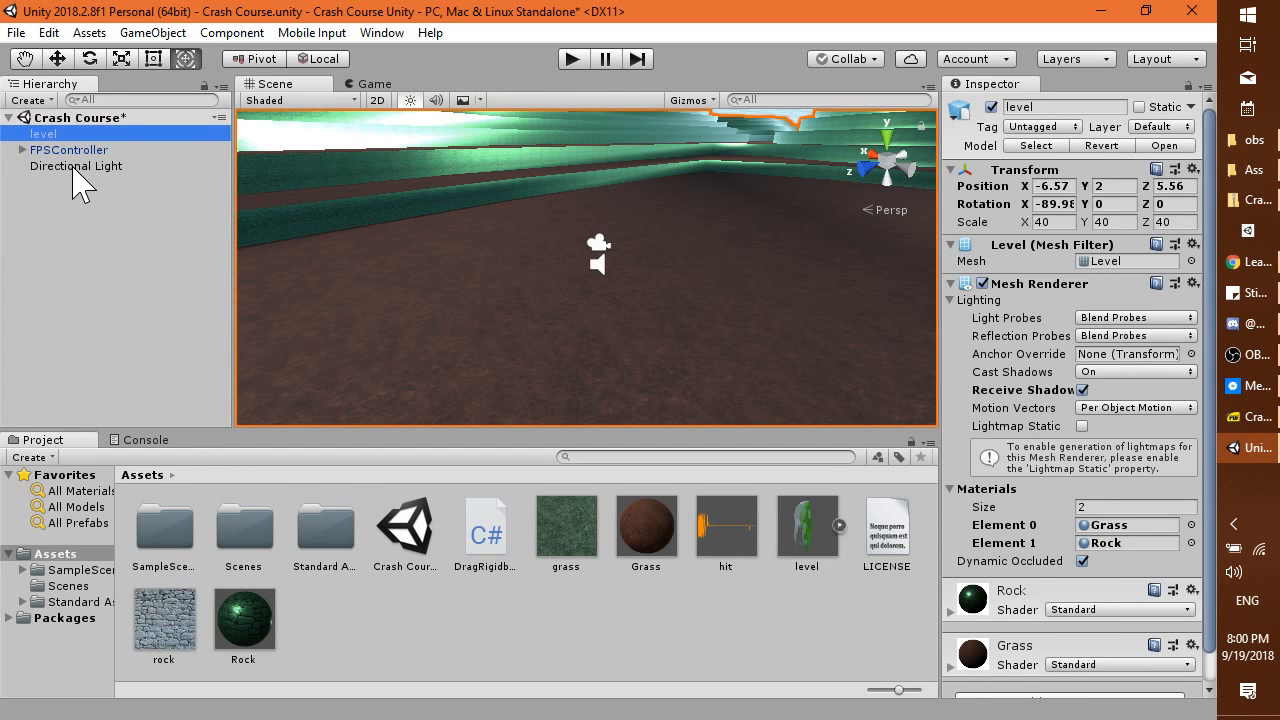
{"action": "scroll", "coordinate": [1120, 340], "scroll_direction": "down", "scroll_amount": 1}
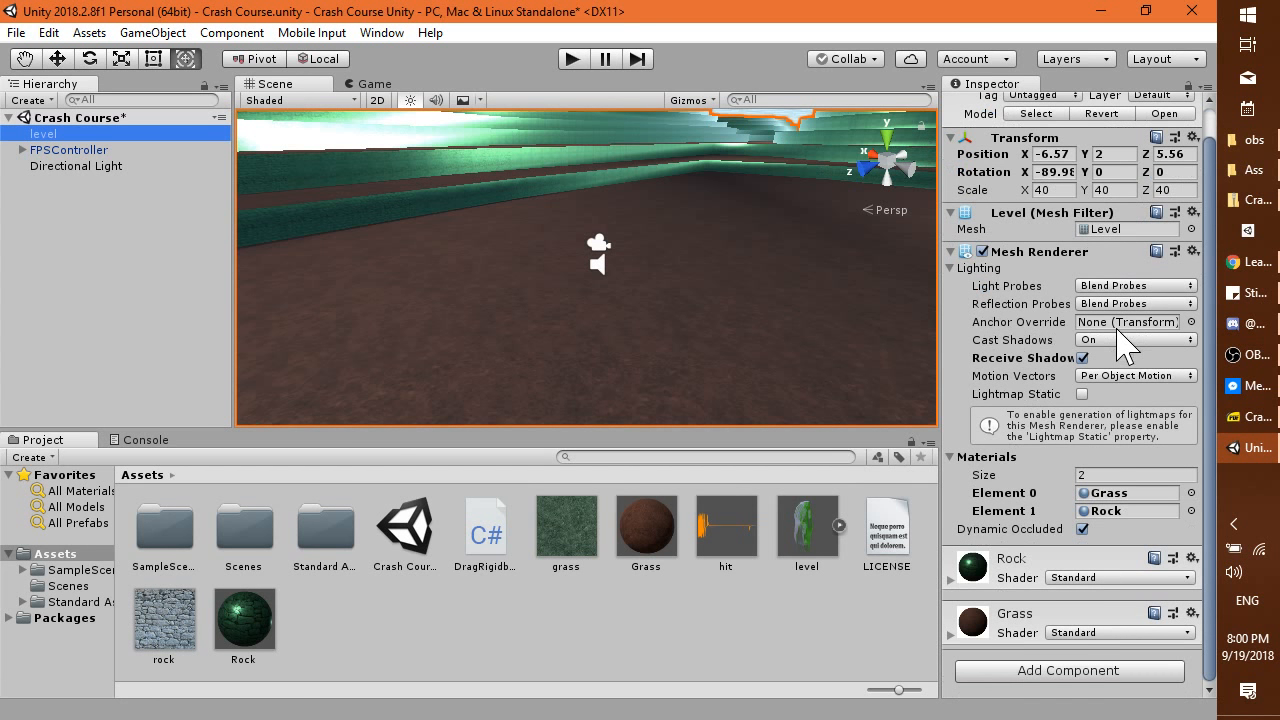
{"action": "left_click", "coordinate": [1063, 672]}
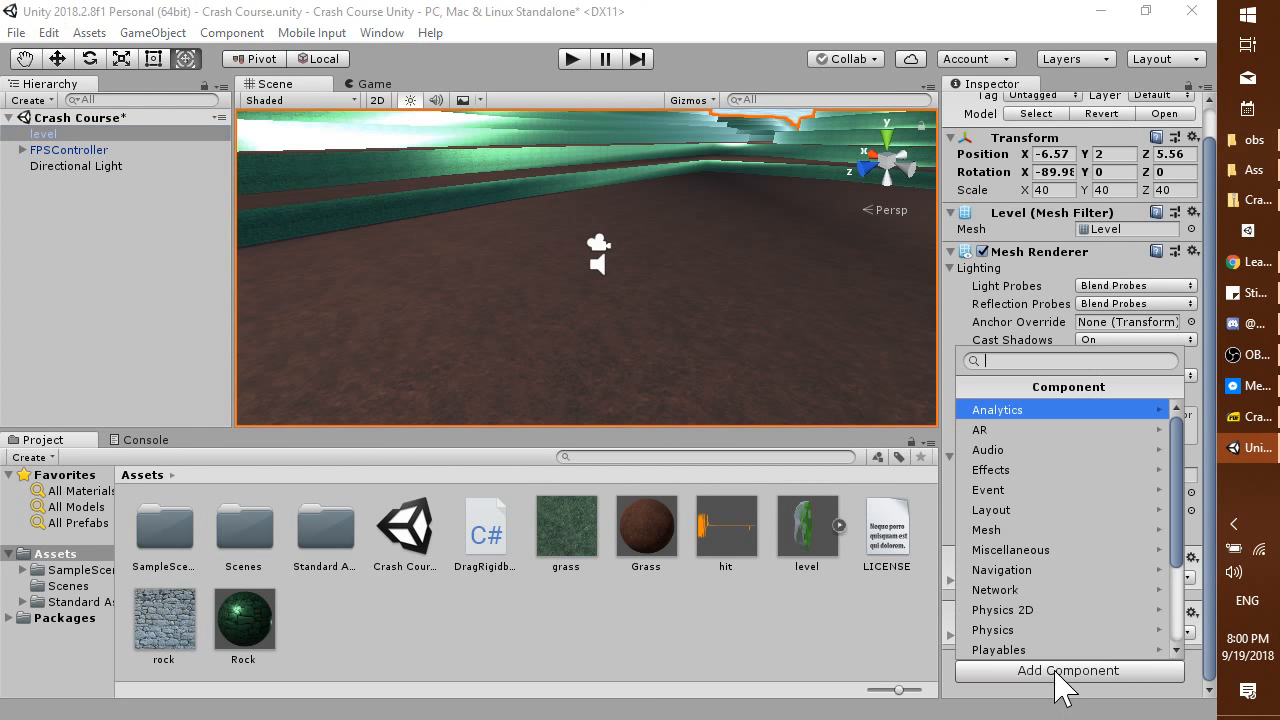
{"action": "scroll", "coordinate": [1045, 580], "scroll_direction": "down", "scroll_amount": 1}
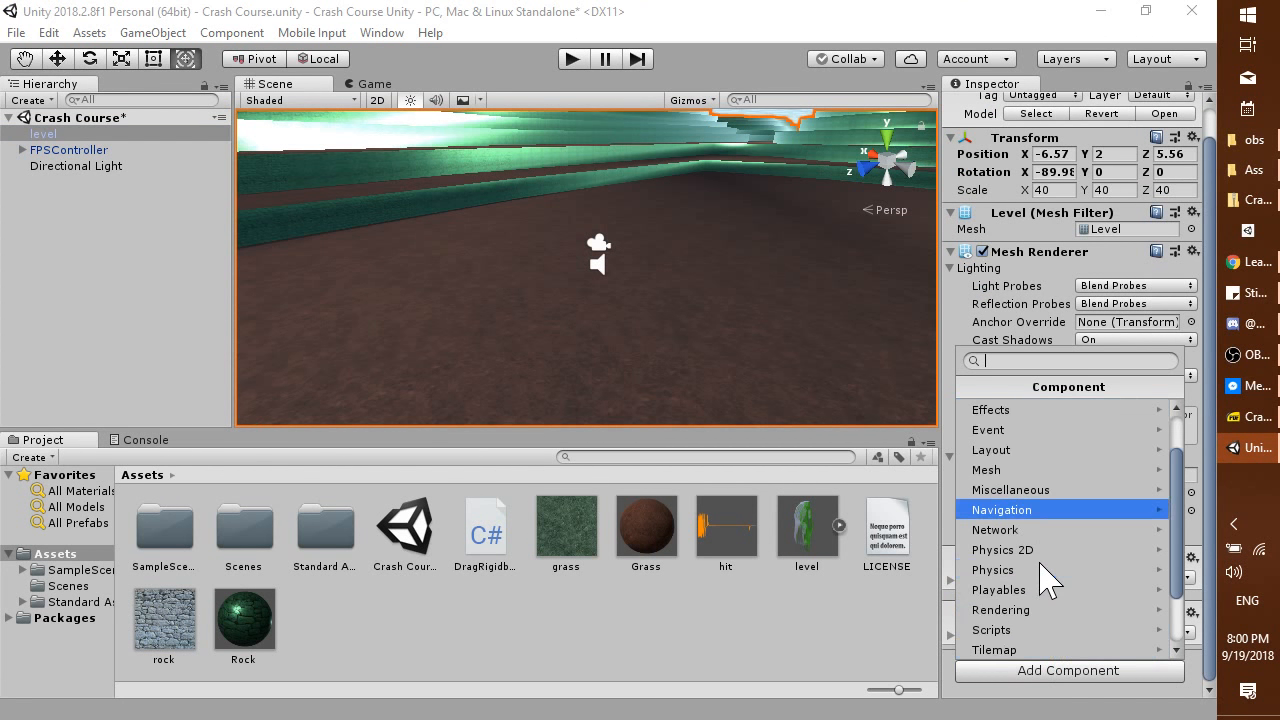
{"action": "scroll", "coordinate": [1045, 575], "scroll_direction": "up", "scroll_amount": 1}
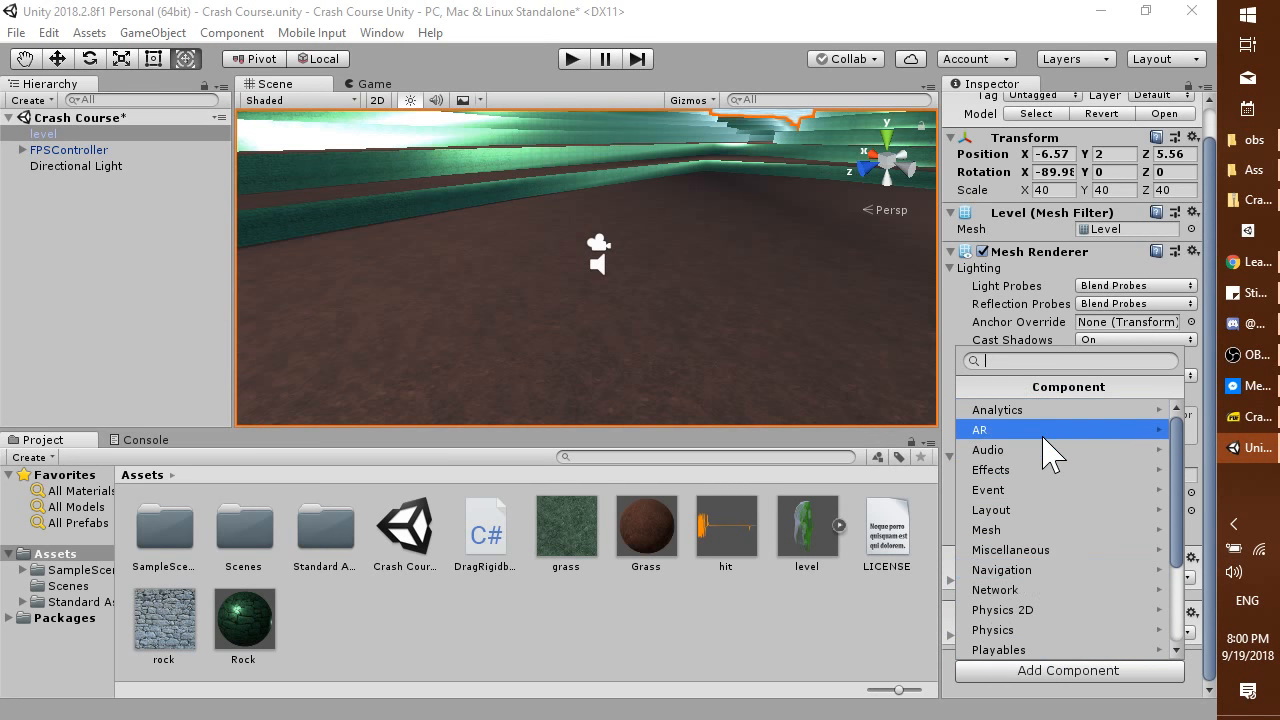
{"action": "scroll", "coordinate": [1050, 450], "scroll_direction": "down", "scroll_amount": 2}
{"action": "scroll", "coordinate": [1043, 445], "scroll_direction": "down", "scroll_amount": 1}
{"action": "scroll", "coordinate": [1043, 449], "scroll_direction": "up", "scroll_amount": 3}
{"action": "scroll", "coordinate": [1043, 455], "scroll_direction": "down", "scroll_amount": 2}
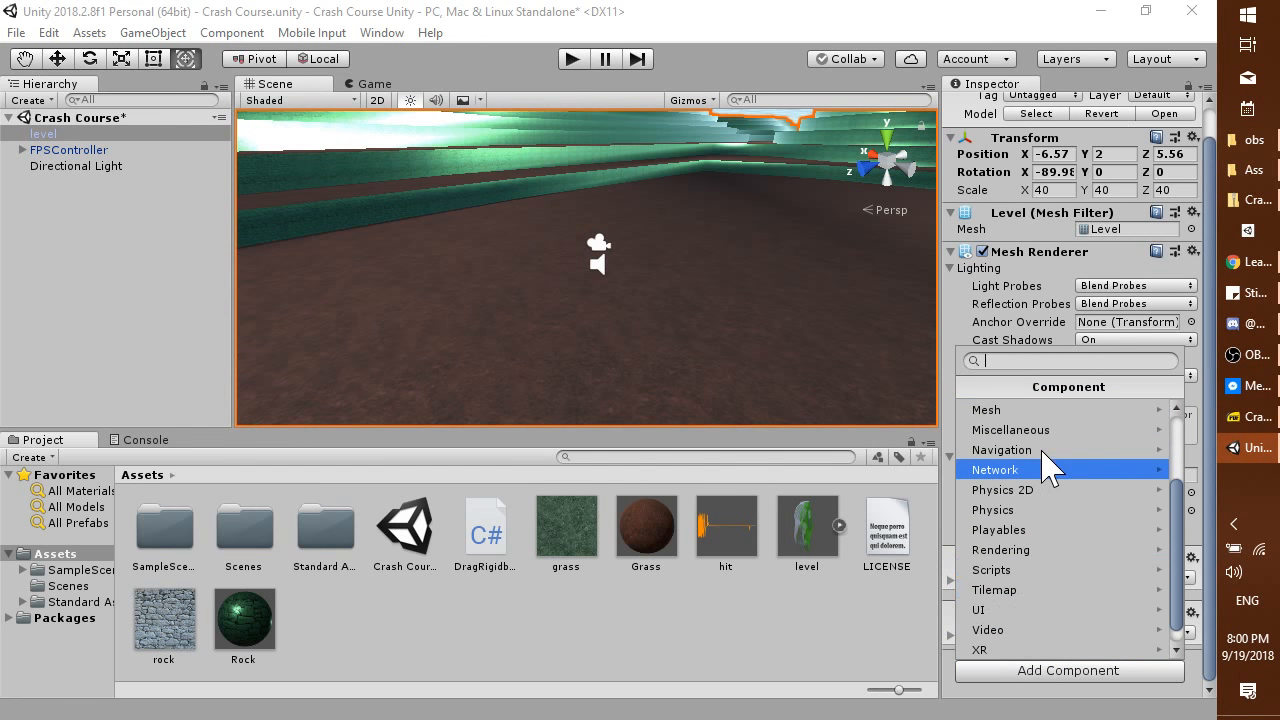
{"action": "left_click", "coordinate": [1035, 514]}
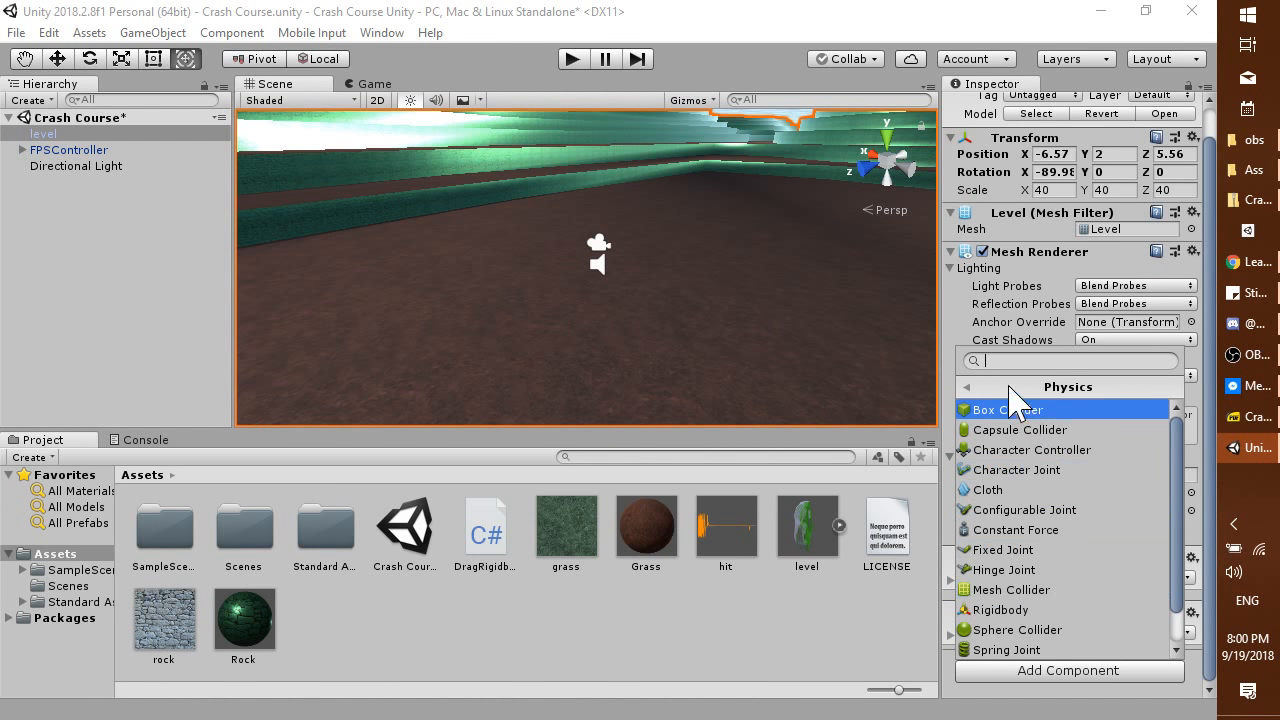
Add a Mesh Collider physics component to the level object.
{"action": "type", "text": "mesh"}
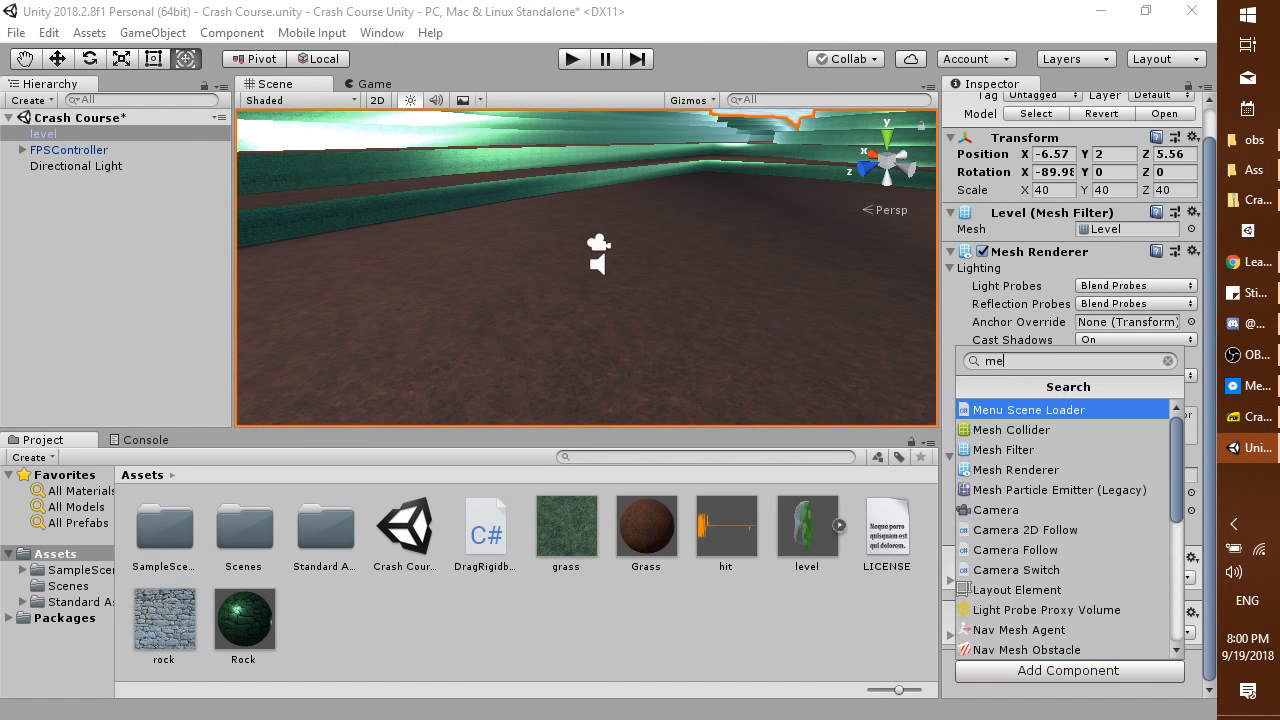
{"action": "key", "text": "BackSpace"}
{"action": "key", "text": "BackSpace"}
{"action": "key", "text": "BackSpace"}
{"action": "key", "text": "BackSpace"}
{"action": "key", "text": "BackSpace"}
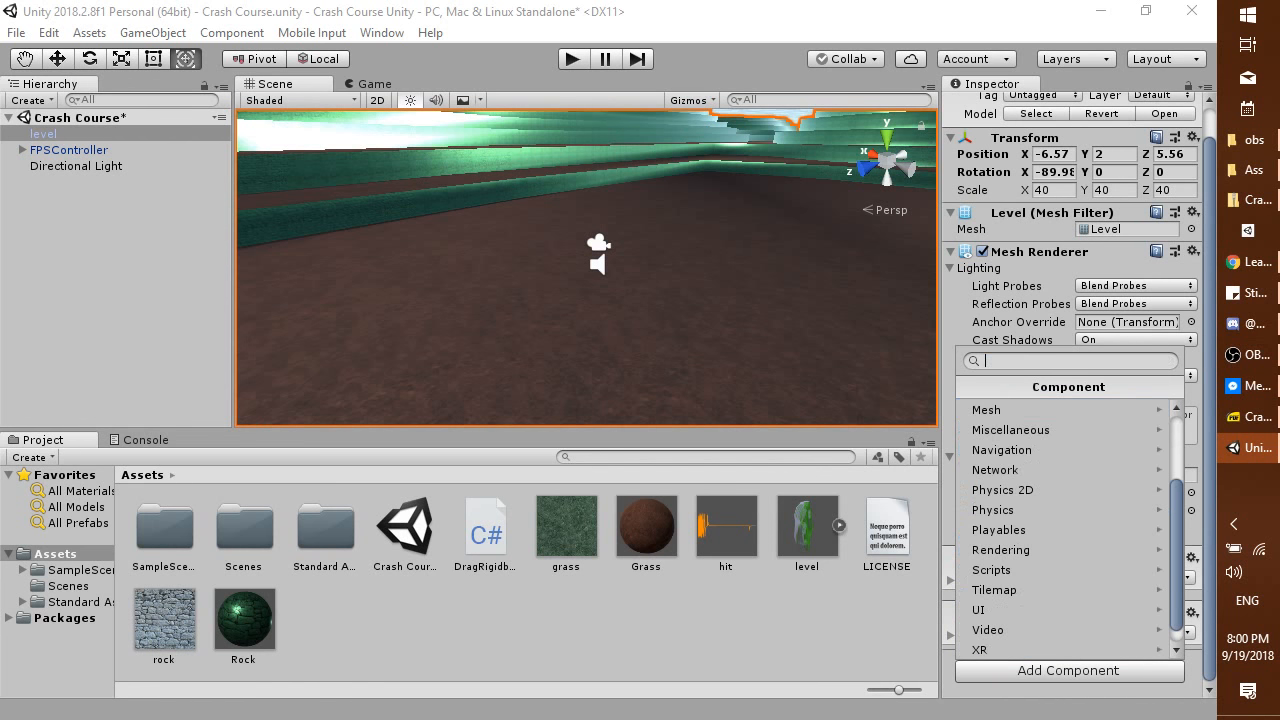
{"action": "left_click", "coordinate": [1023, 510]}
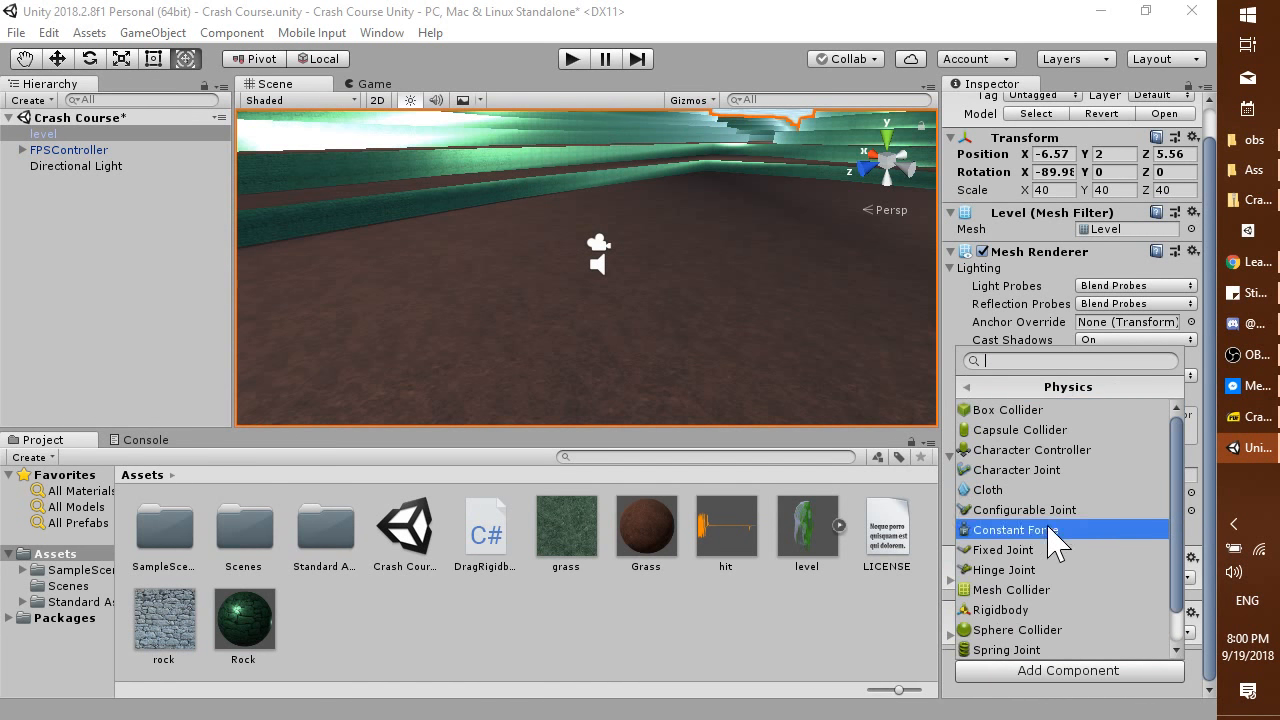
{"action": "left_click", "coordinate": [1043, 592]}
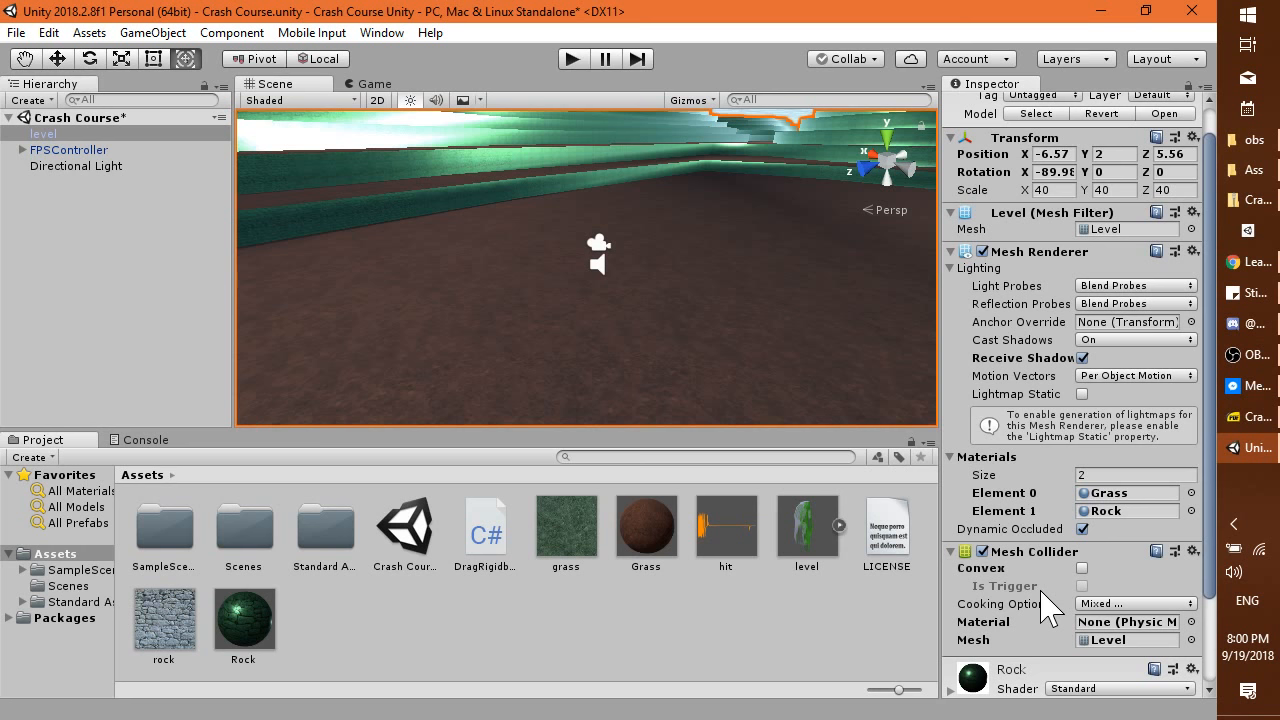
Play-test the scene by walking the first-person controller across the level's terrain, and stop the game.
{"action": "left_click", "coordinate": [572, 58]}
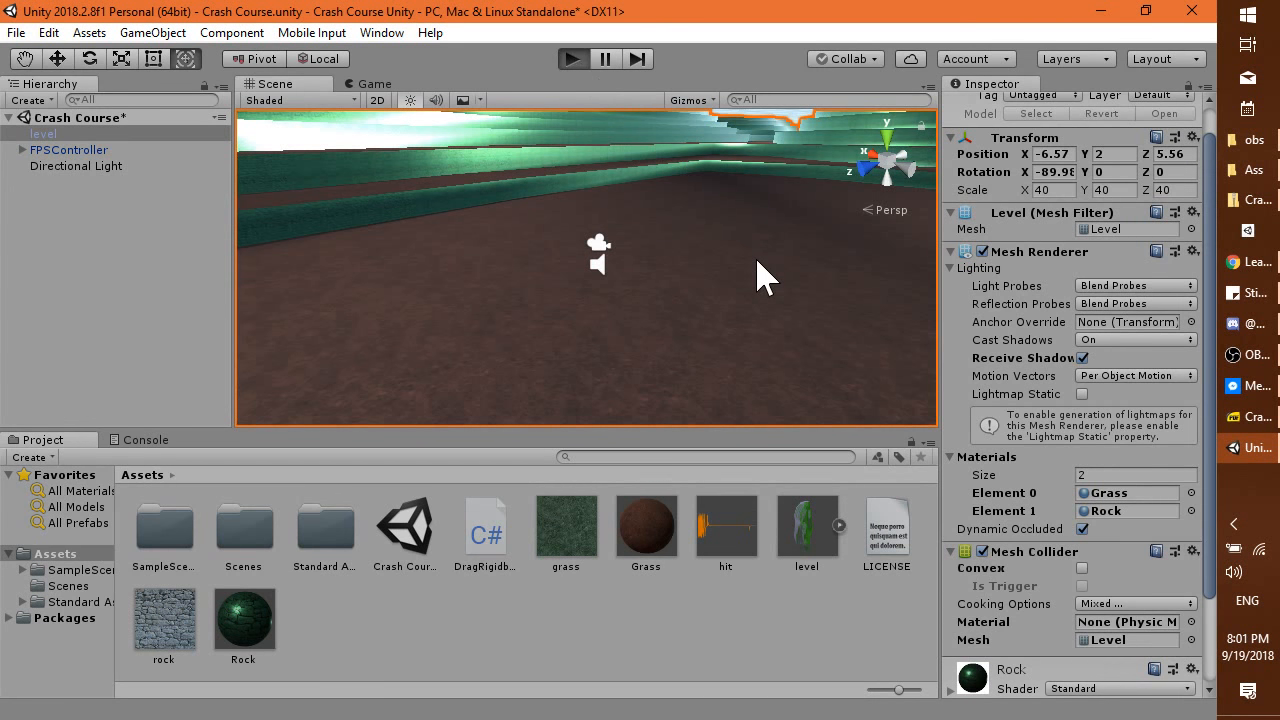
{"action": "key", "text": "w"}
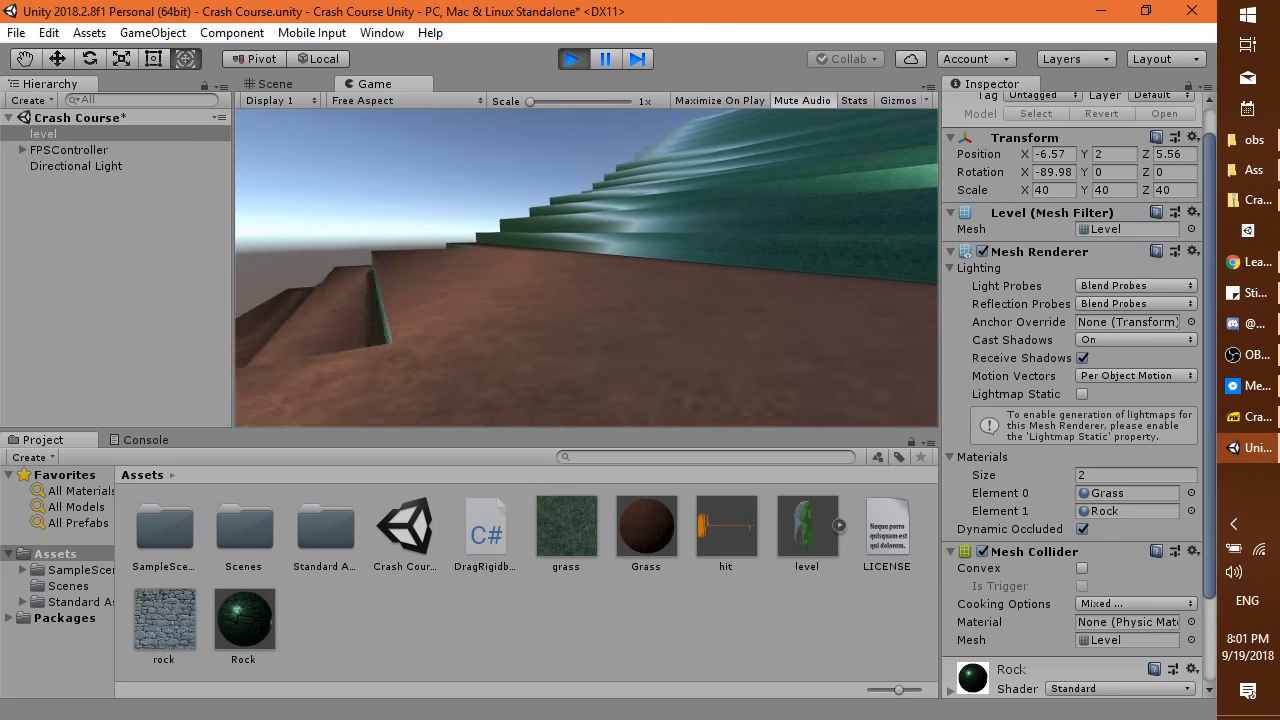
{"action": "key", "text": "w"}
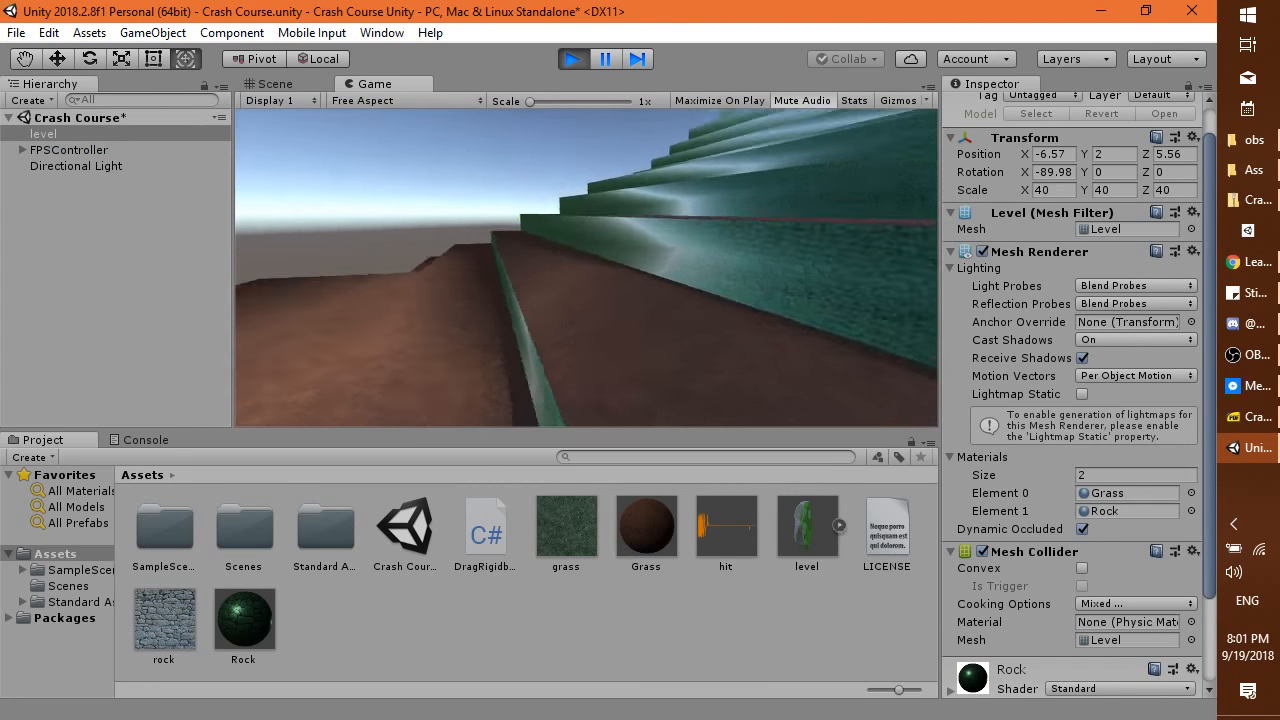
{"action": "key", "text": "w"}
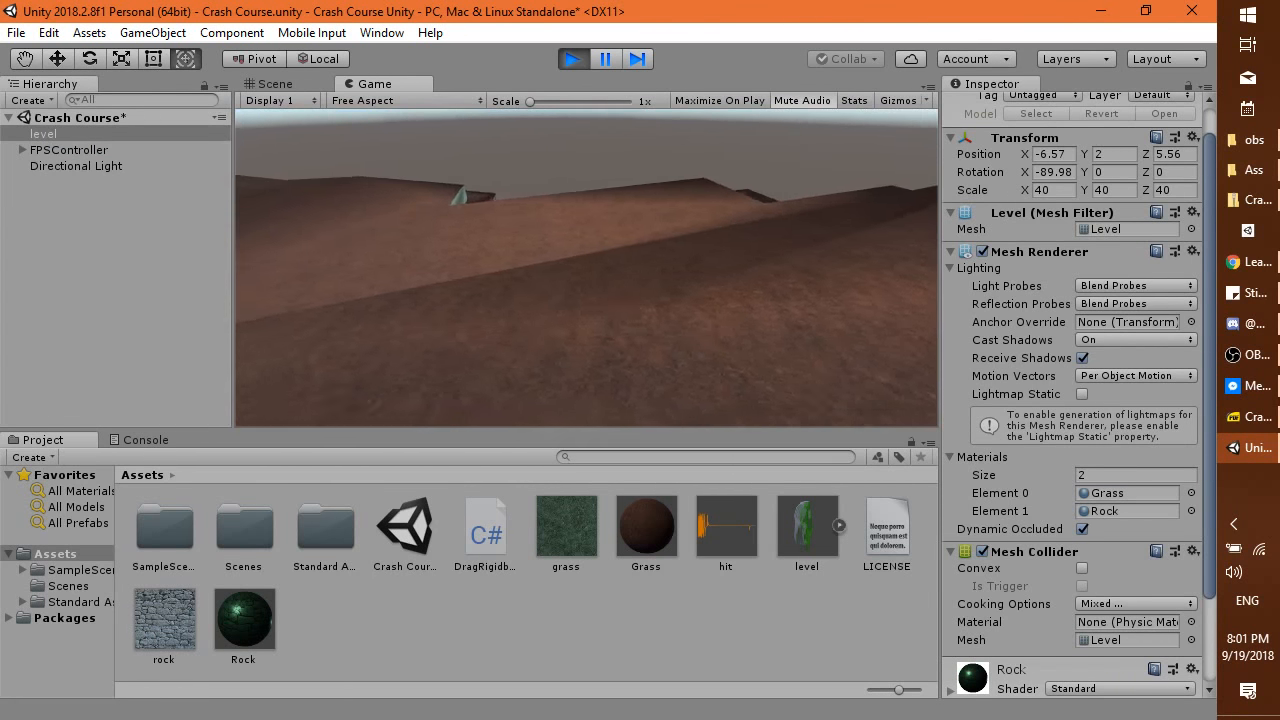
{"action": "key", "text": "w"}
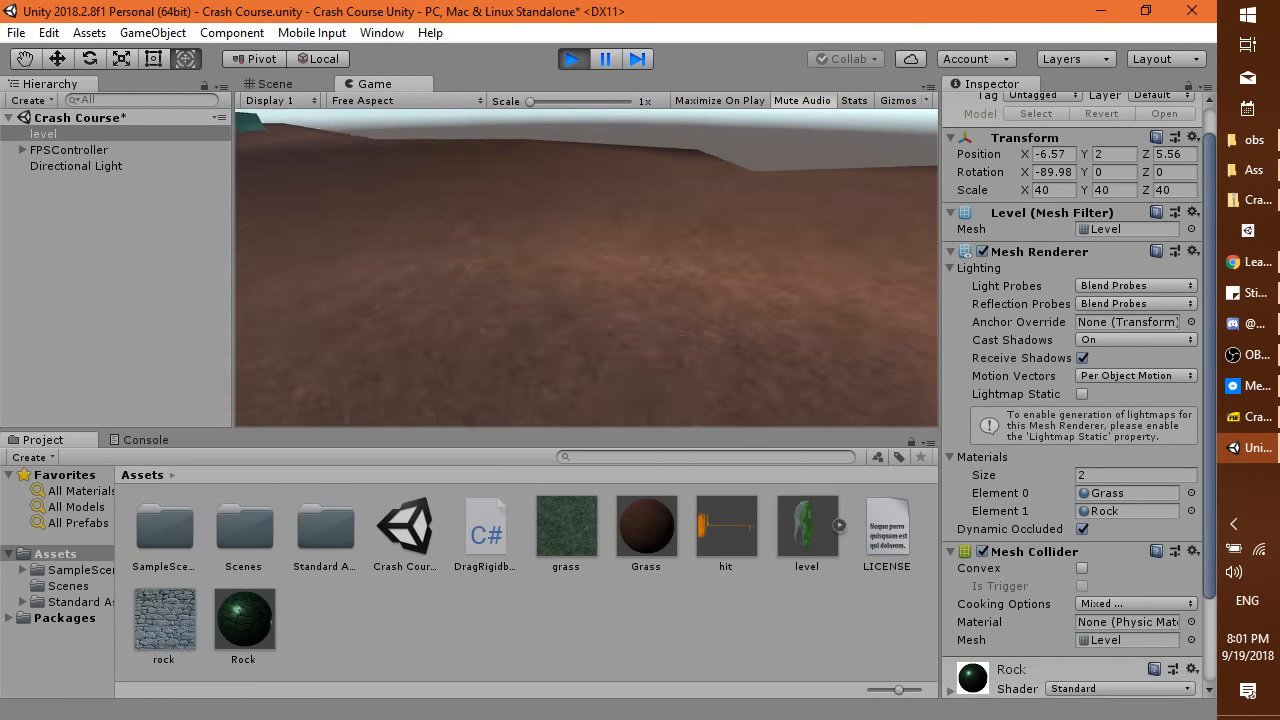
{"action": "key", "text": "w"}
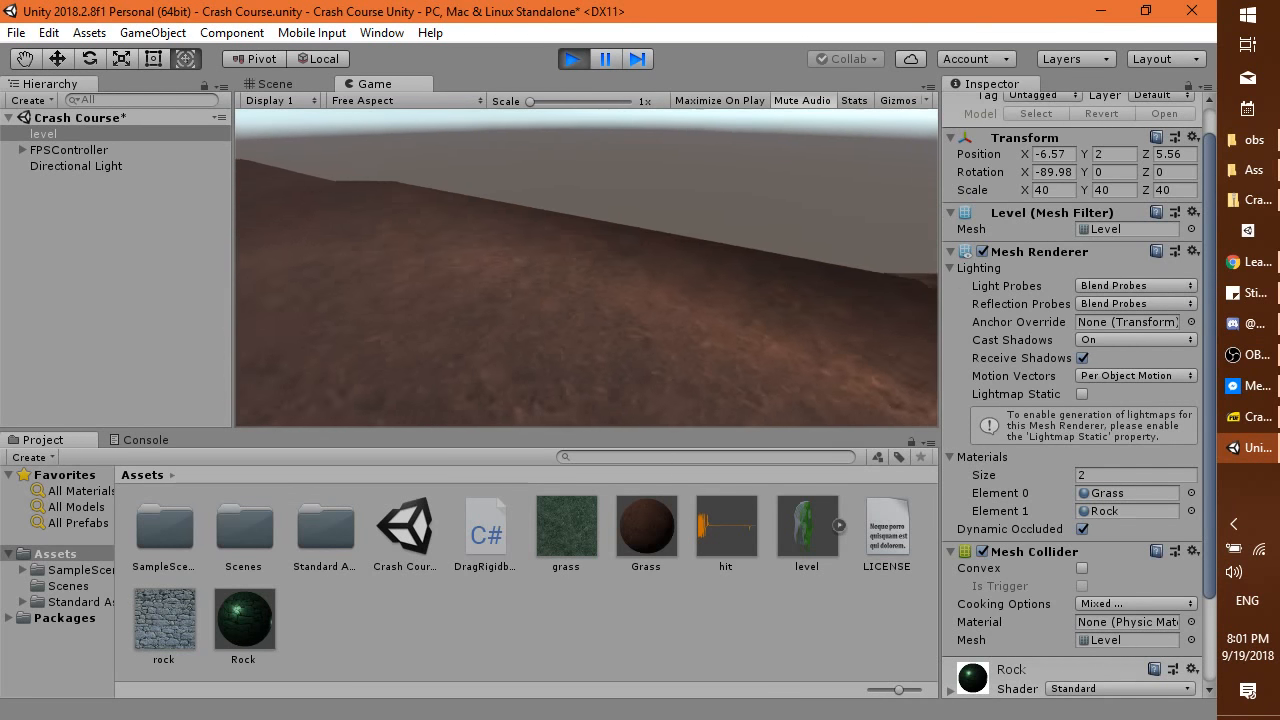
{"action": "key", "text": "w"}
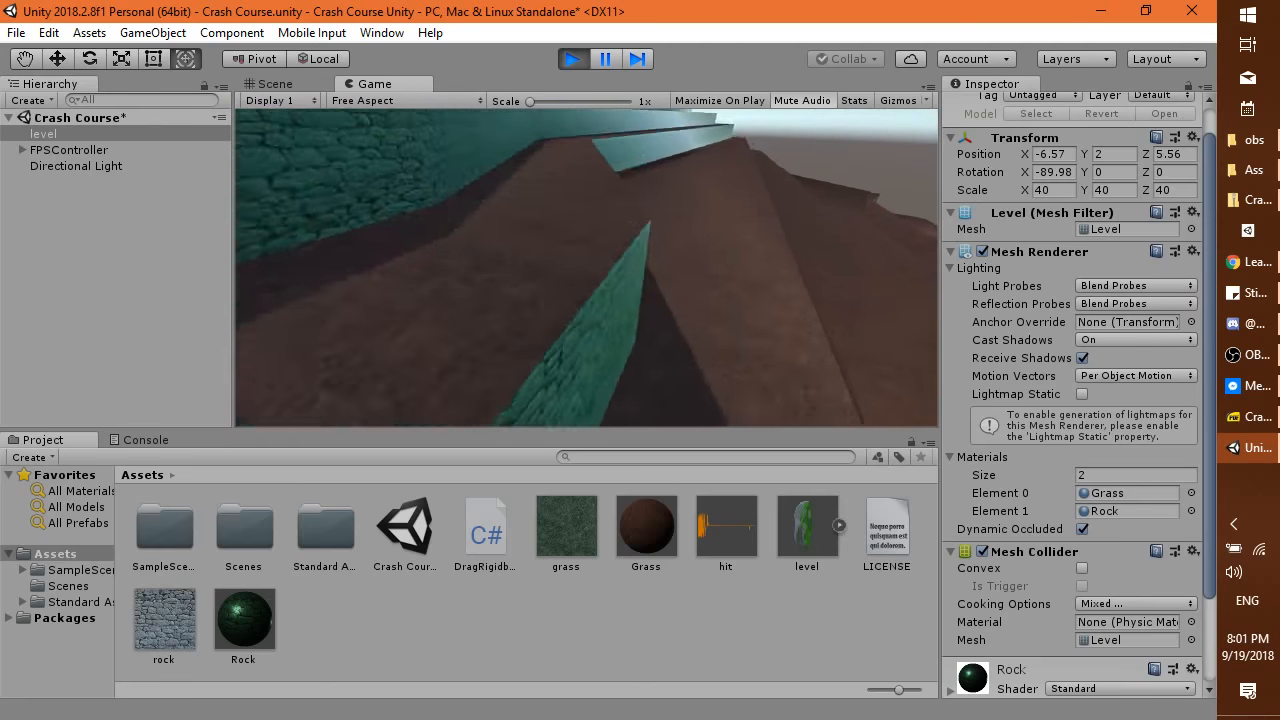
{"action": "key", "text": "w"}
{"action": "key", "text": "Escape"}
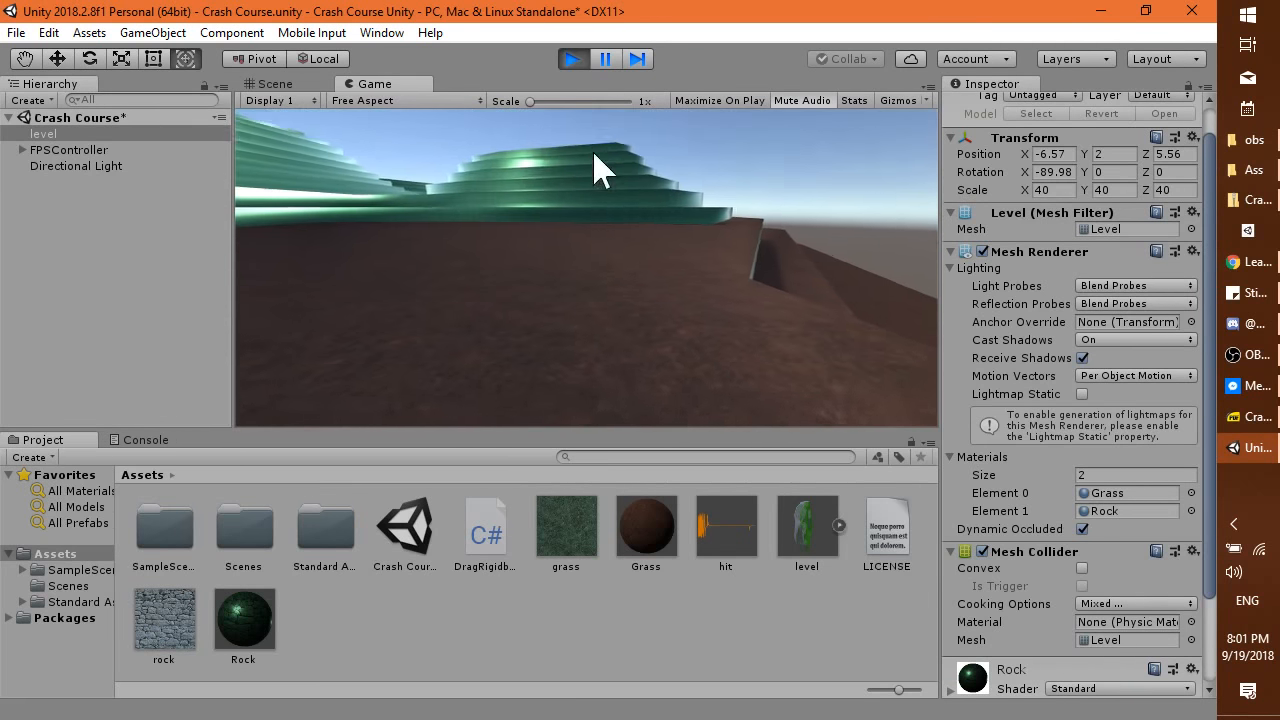
{"action": "left_click", "coordinate": [570, 57]}
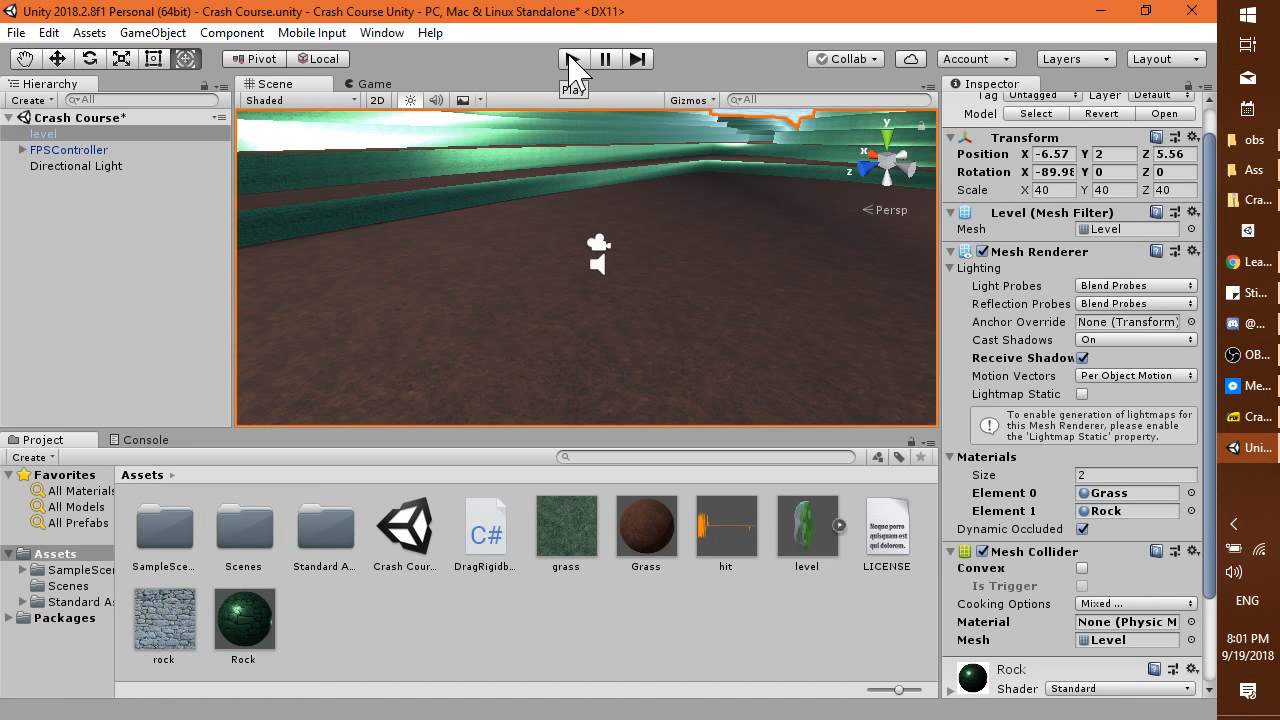
Search the project assets for "fps", clear the search, and switch to the Crash Course Unity 3D (2018) PDF.
{"action": "key", "text": "alt+Tab"}
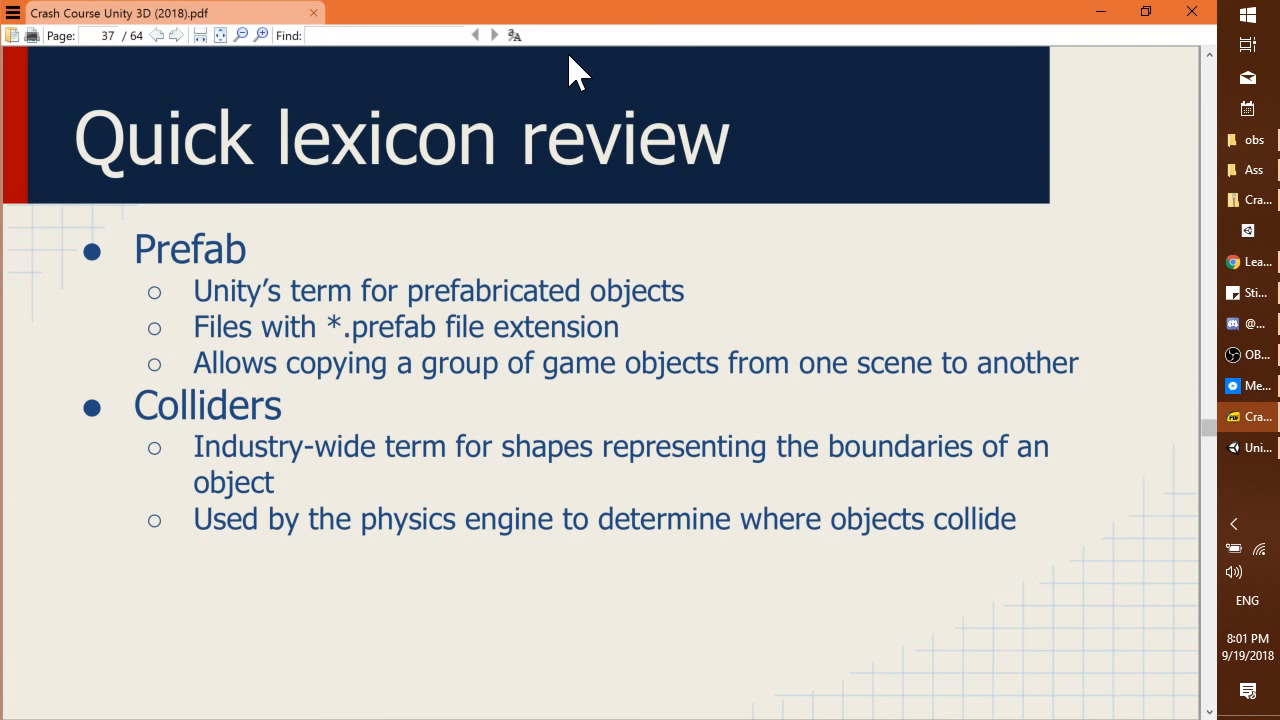
{"action": "key", "text": "alt+Tab"}
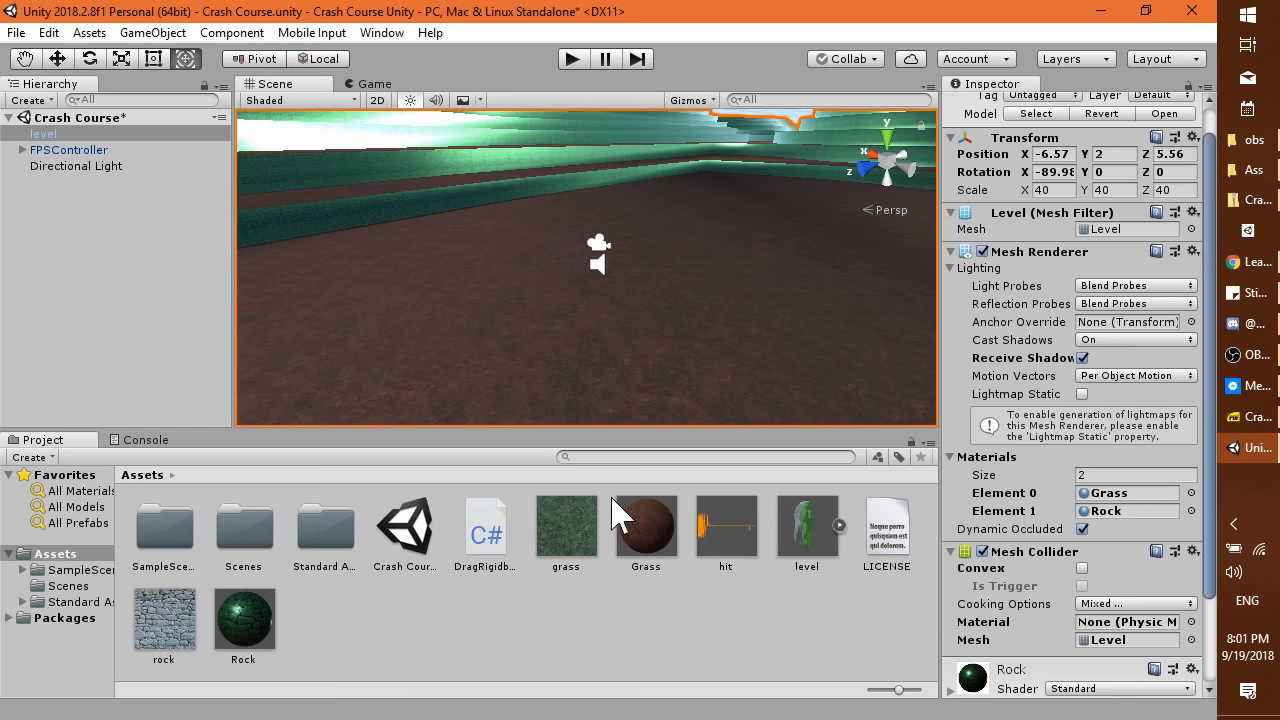
{"action": "left_click", "coordinate": [652, 457]}
{"action": "type", "text": "fps"}
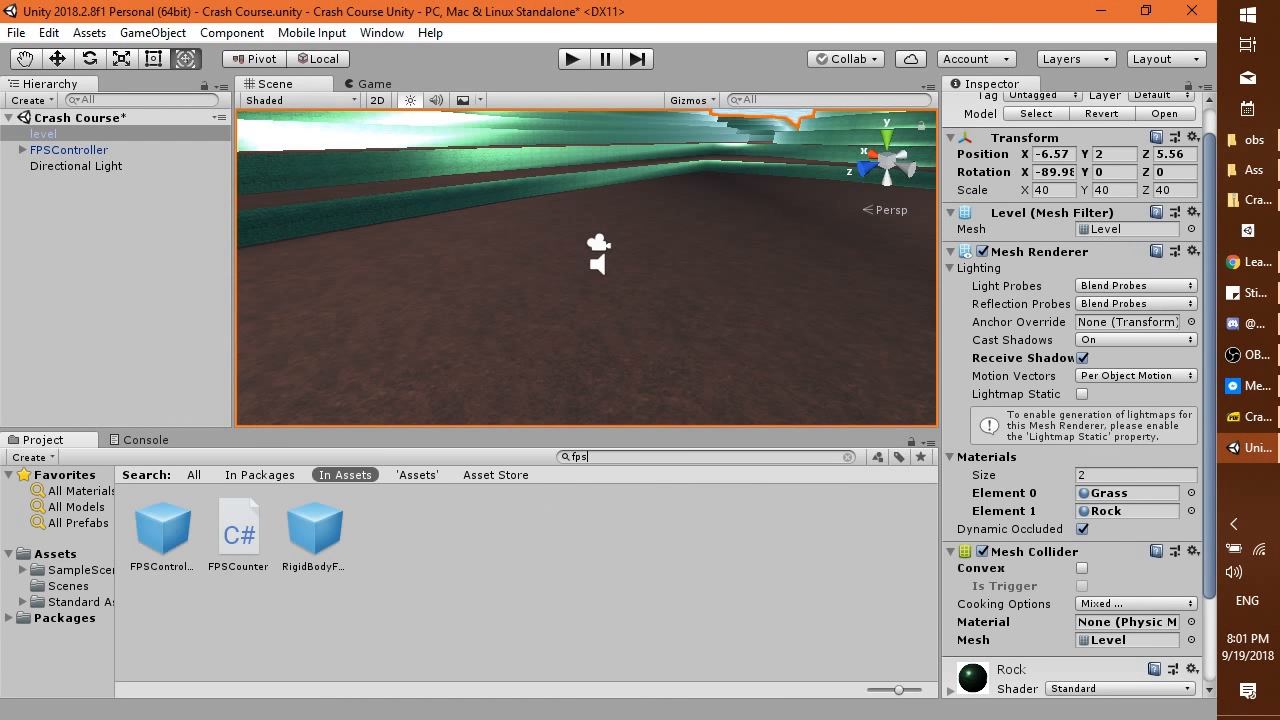
{"action": "key", "text": "ctrl+a"}
{"action": "key", "text": "BackSpace"}
{"action": "key", "text": "alt+Tab"}
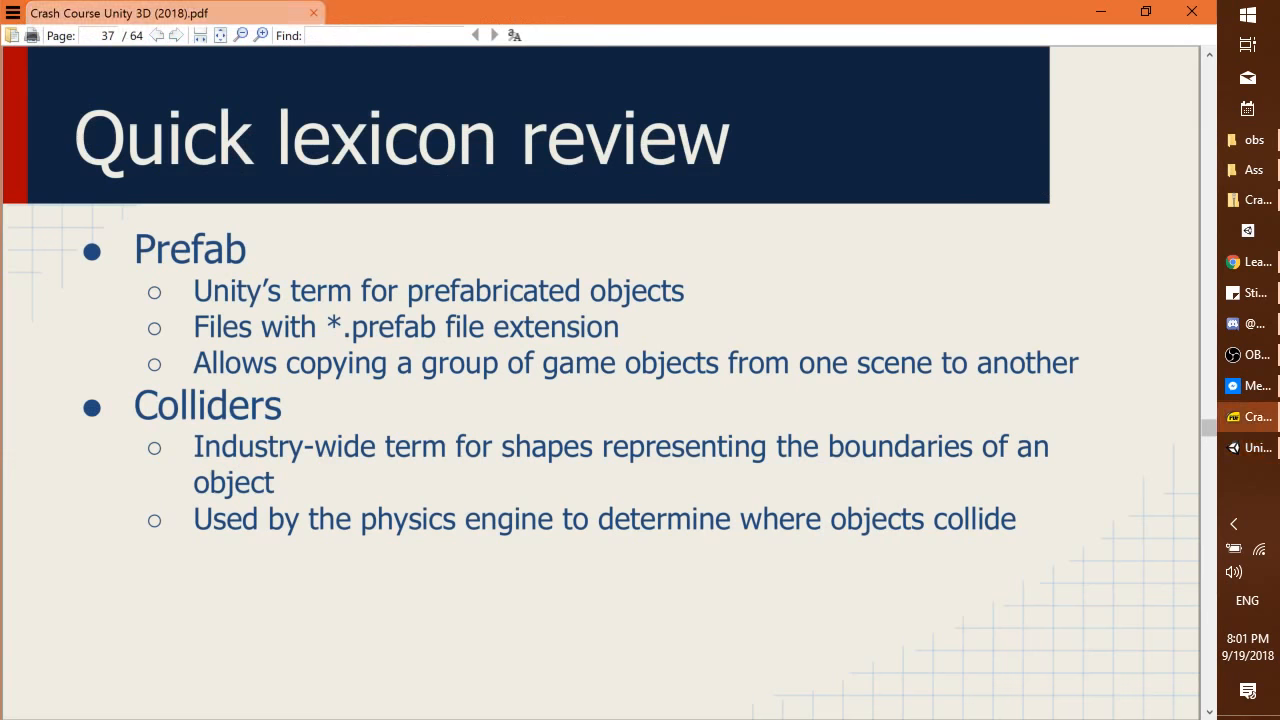
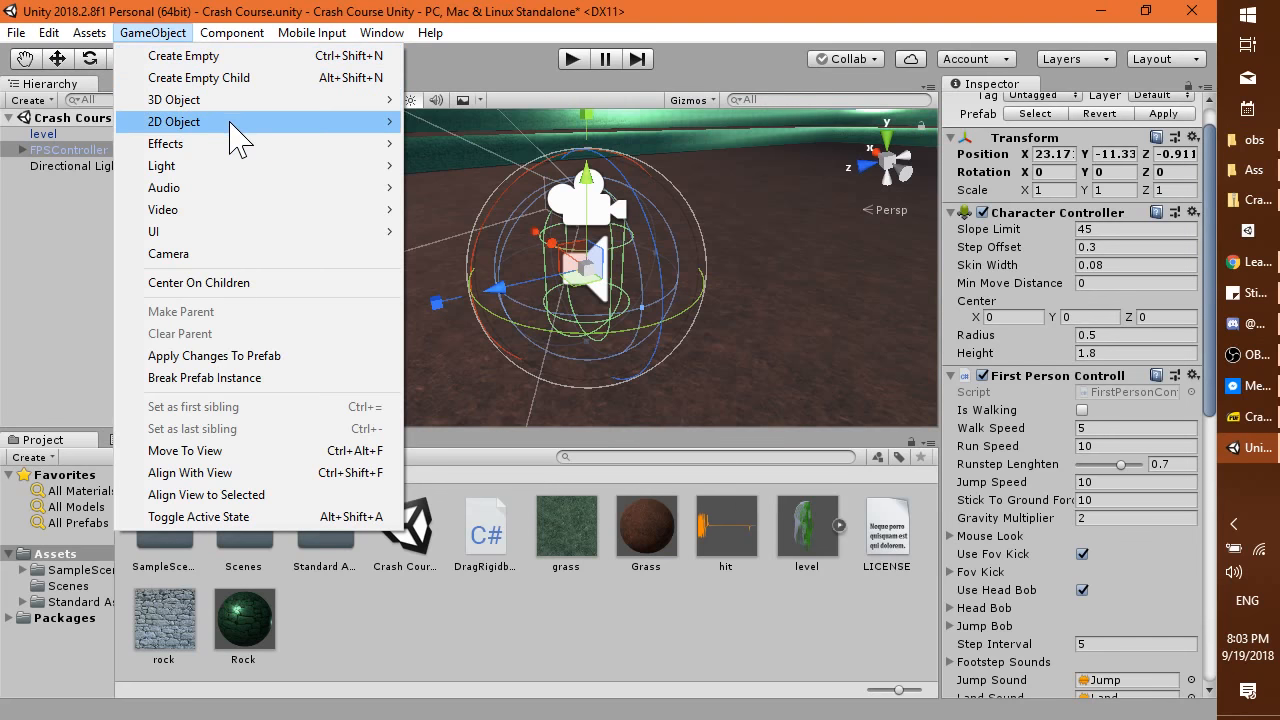
Create a 3D cube and move it along the Z axis to about 4.01, away from the player.
{"action": "mouse_move", "coordinate": [237, 100]}
{"action": "left_click", "coordinate": [490, 104]}
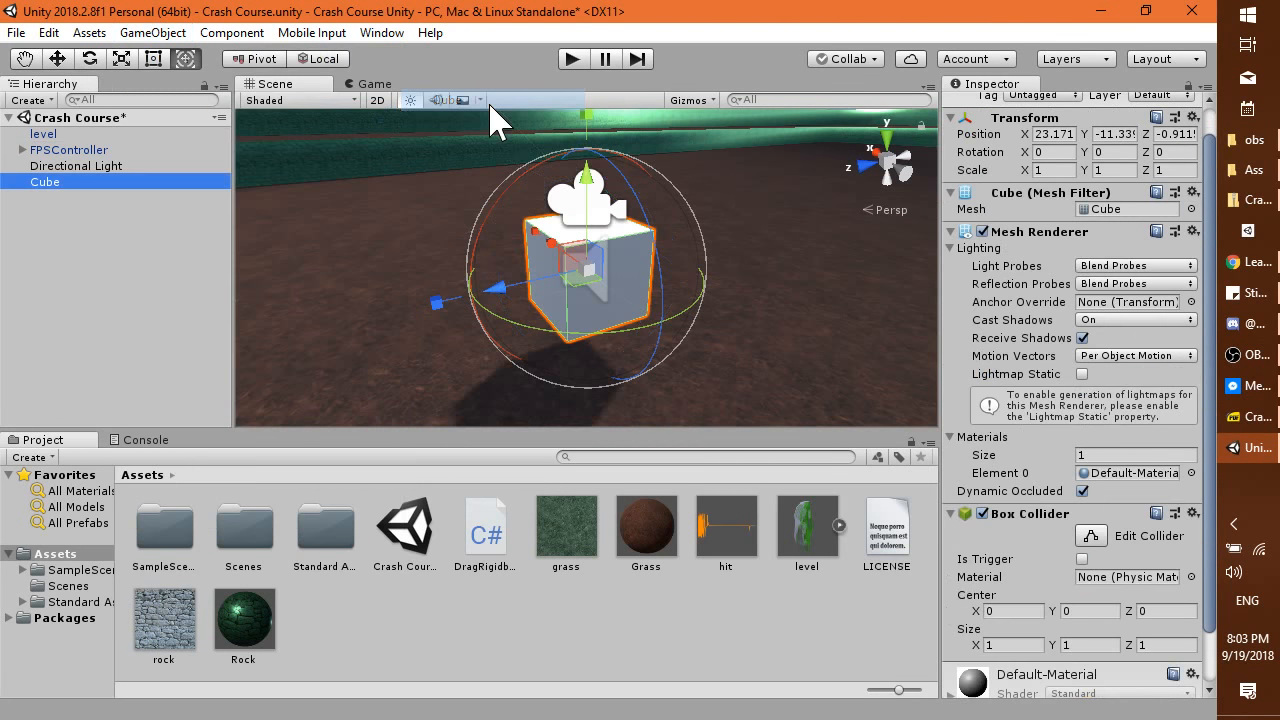
{"action": "scroll", "coordinate": [605, 270], "scroll_direction": "down", "scroll_amount": 5}
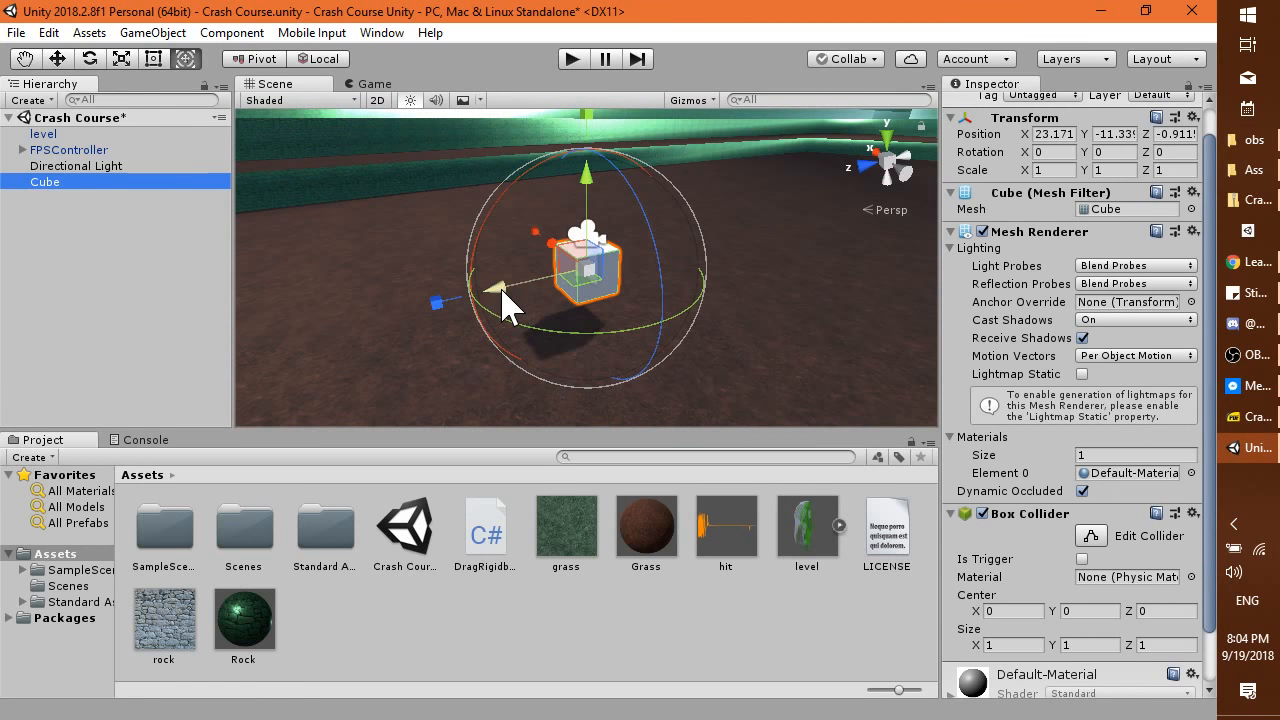
{"action": "left_click_drag", "start_coordinate": [505, 305], "coordinate": [322, 315]}
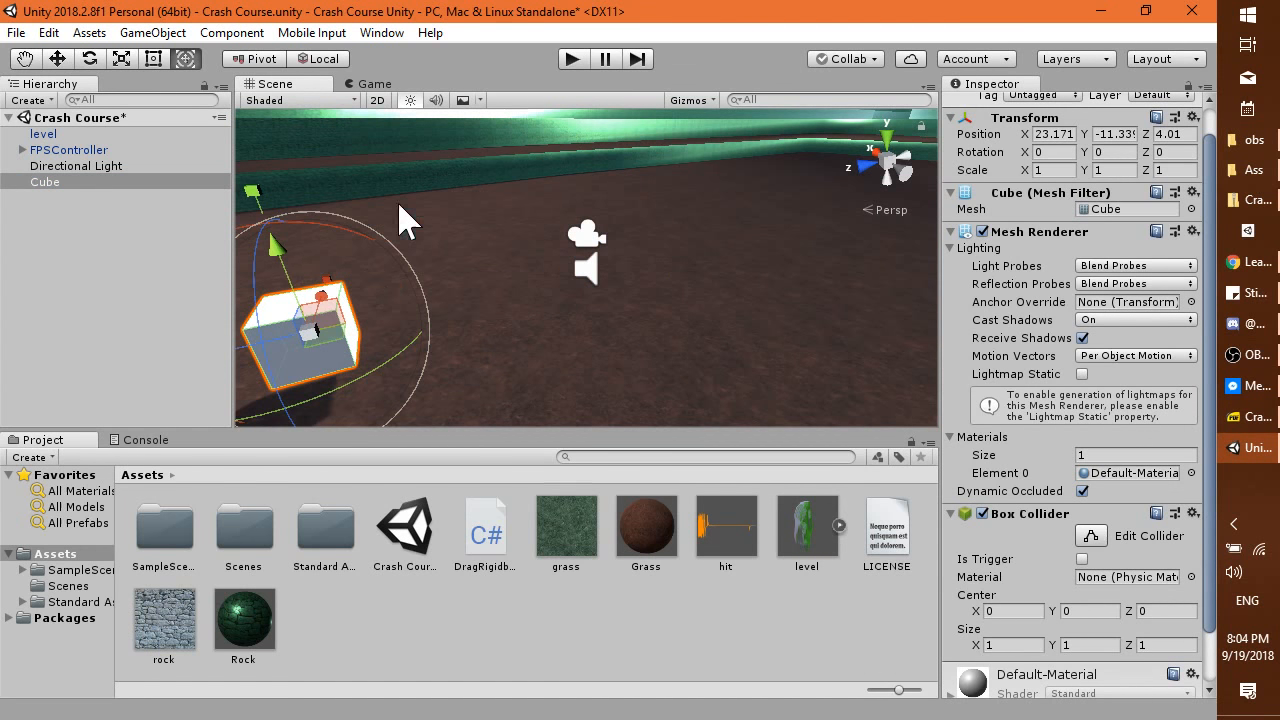
Check the cube from the game camera and play-test walking and jumping around it, ending with the game stopped.
{"action": "left_click", "coordinate": [371, 84]}
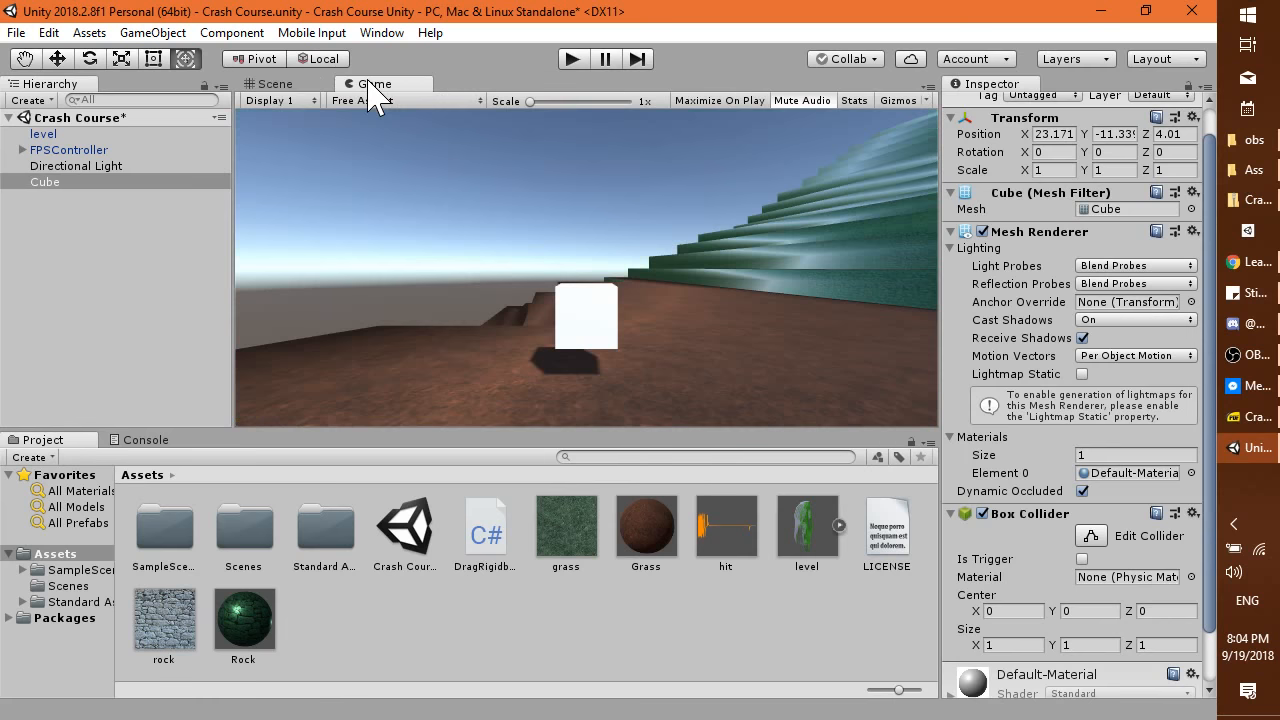
{"action": "left_click", "coordinate": [264, 84]}
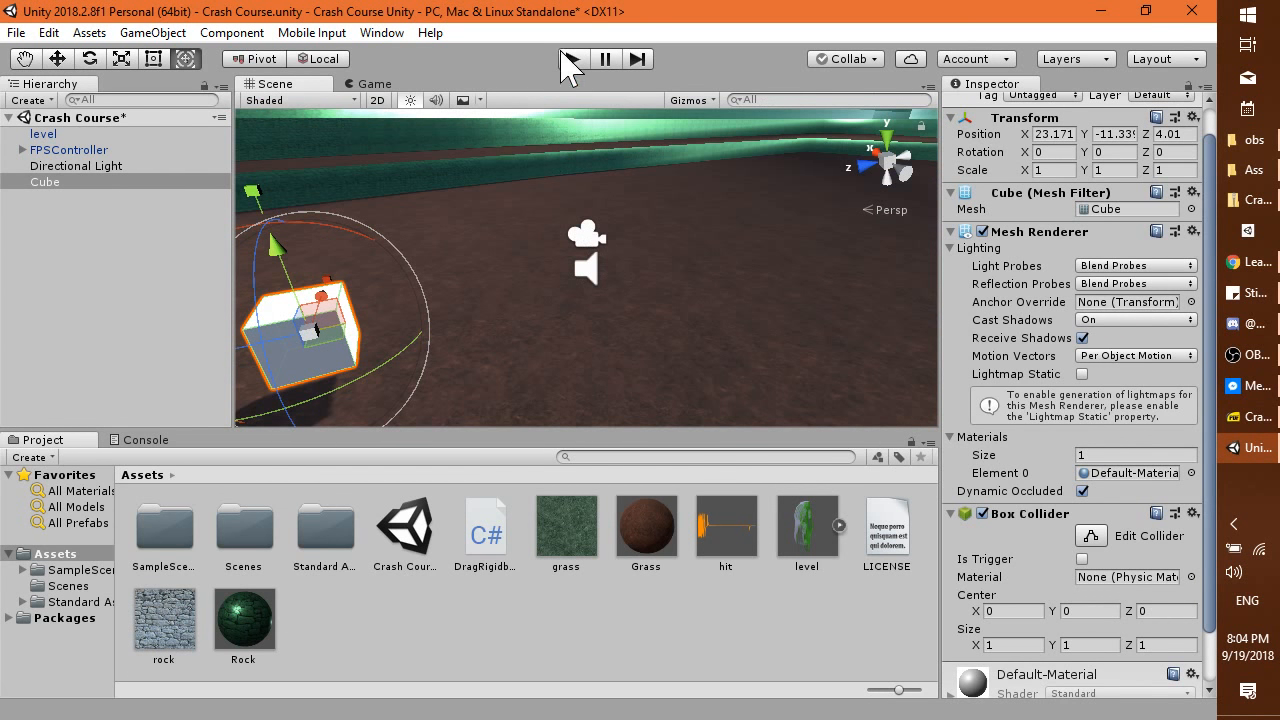
{"action": "left_click", "coordinate": [362, 86]}
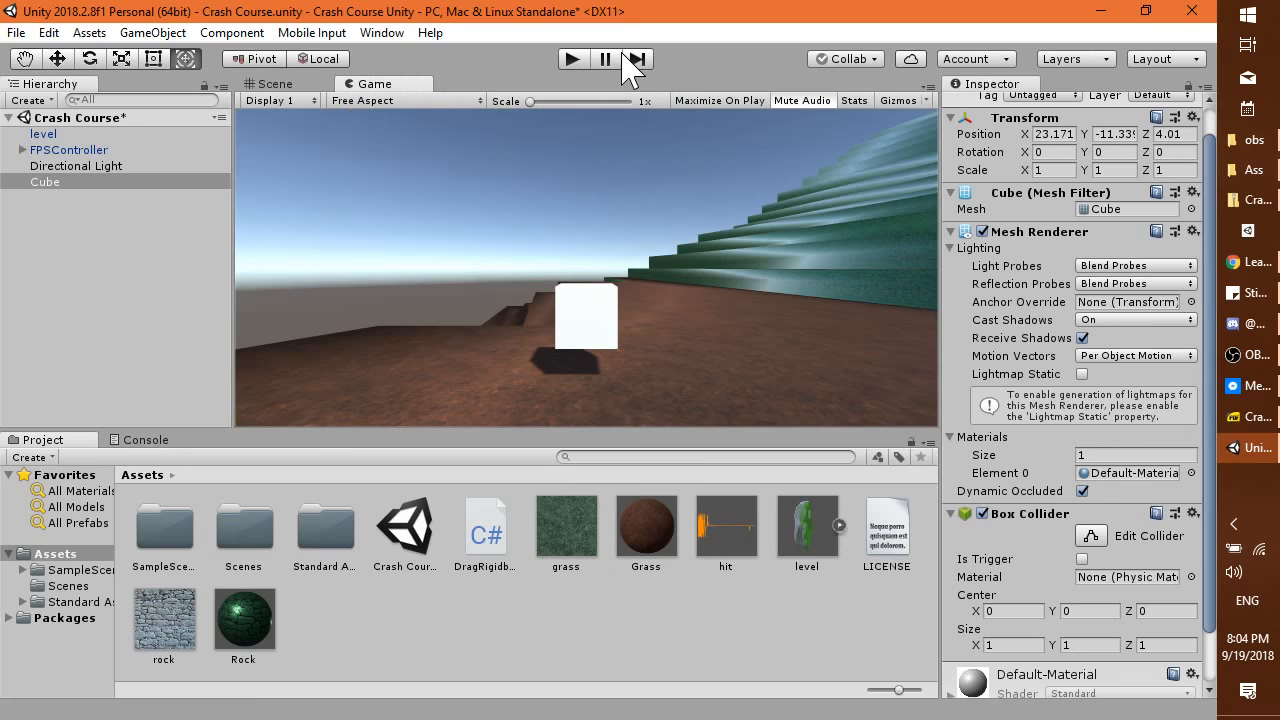
{"action": "left_click", "coordinate": [572, 58]}
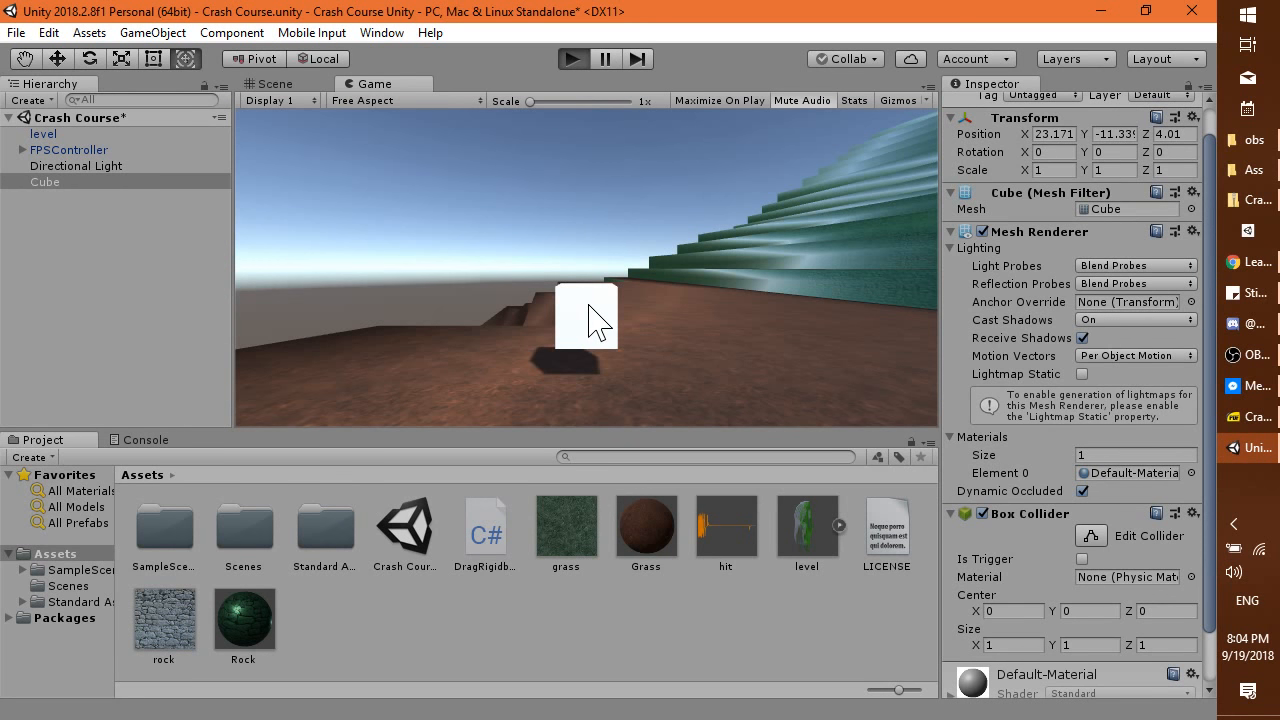
{"action": "key", "text": "w"}
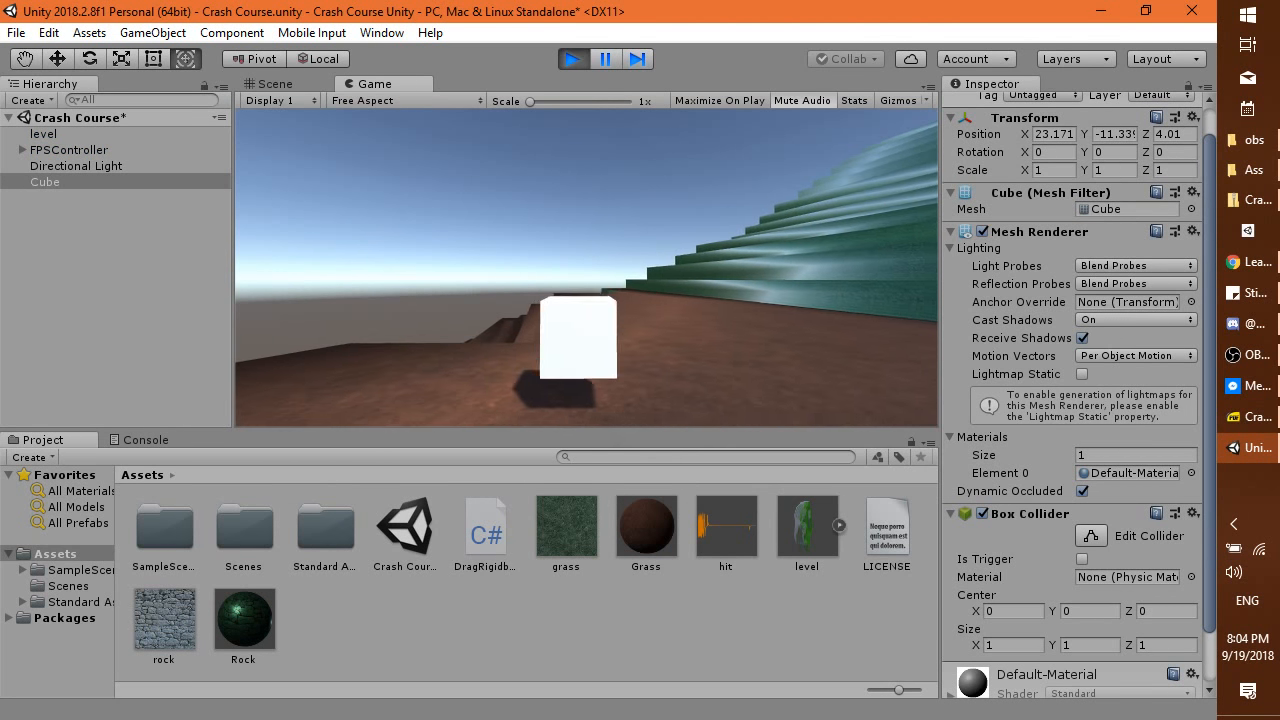
{"action": "key", "text": "s"}
{"action": "key", "text": "a"}
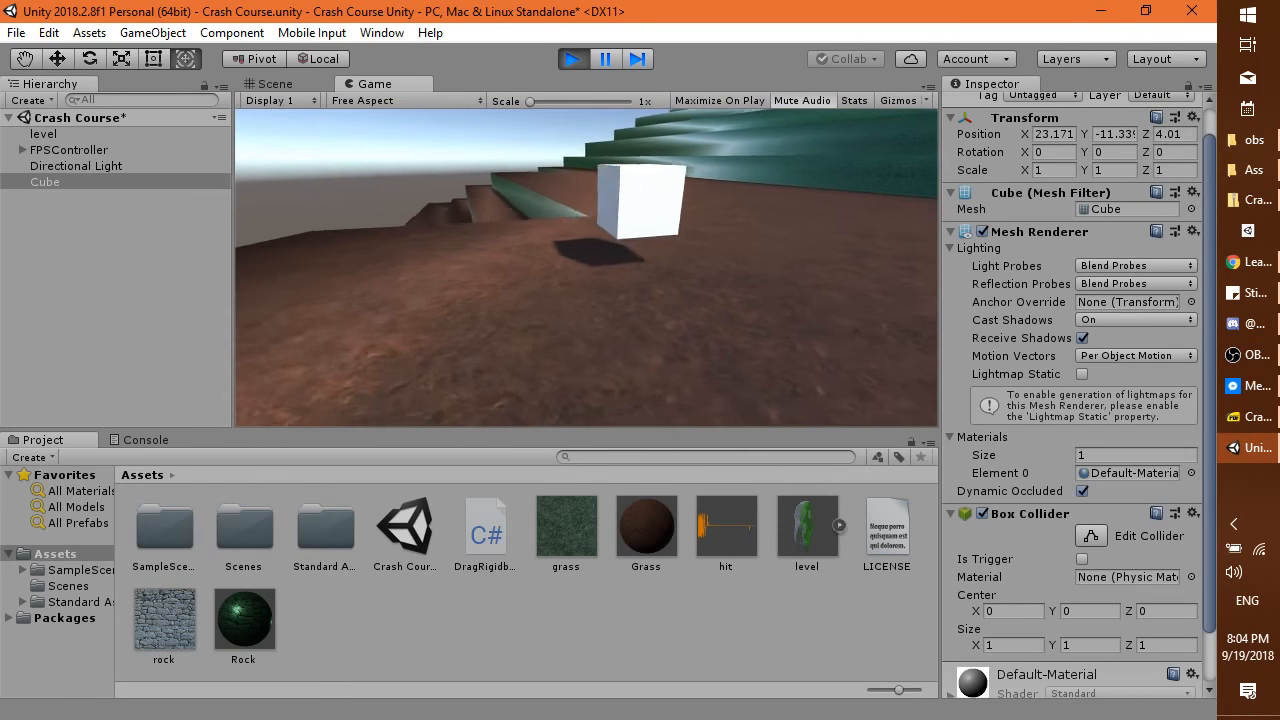
{"action": "key", "text": "w"}
{"action": "key", "text": "s"}
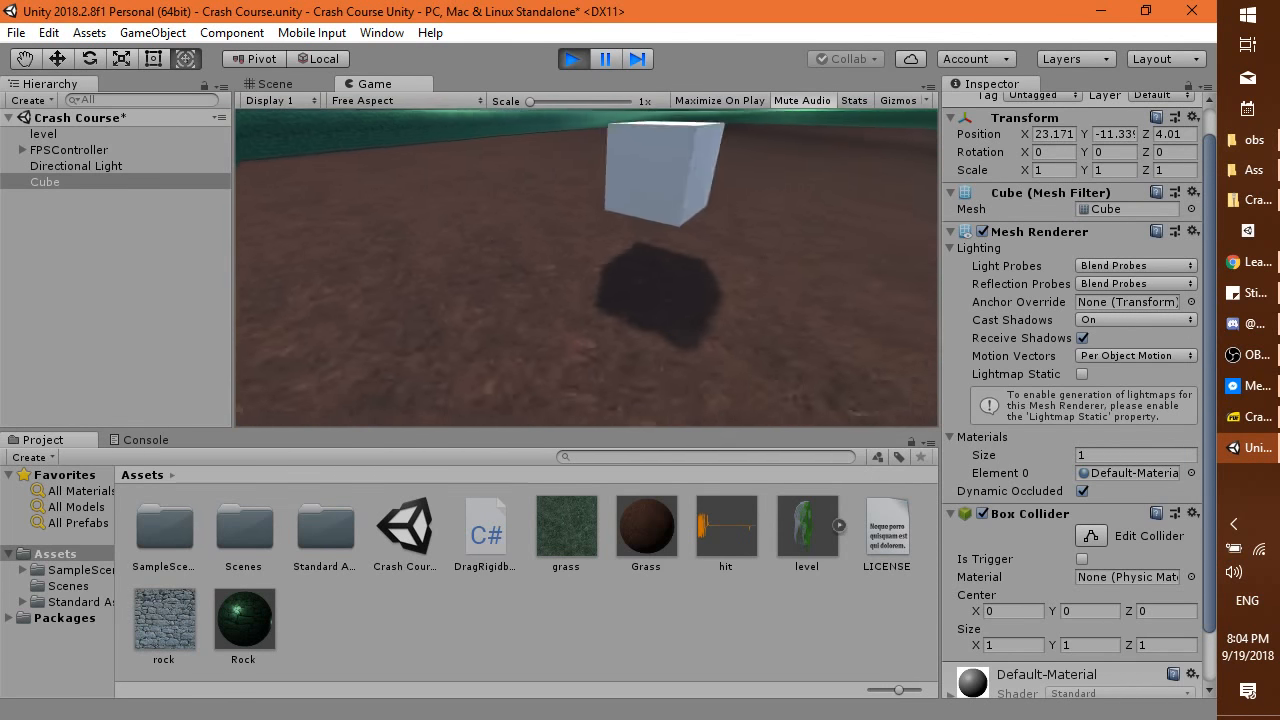
{"action": "key", "text": "w"}
{"action": "key", "text": "space"}
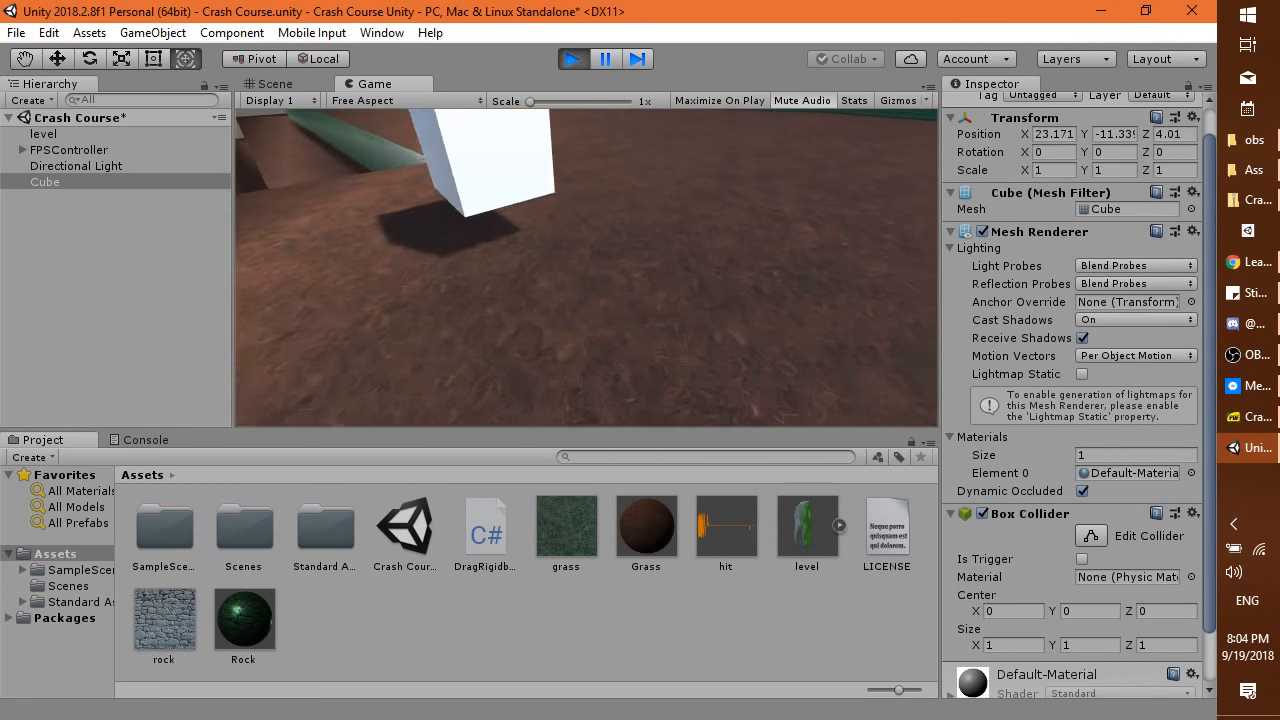
{"action": "key", "text": "w"}
{"action": "key", "text": "s"}
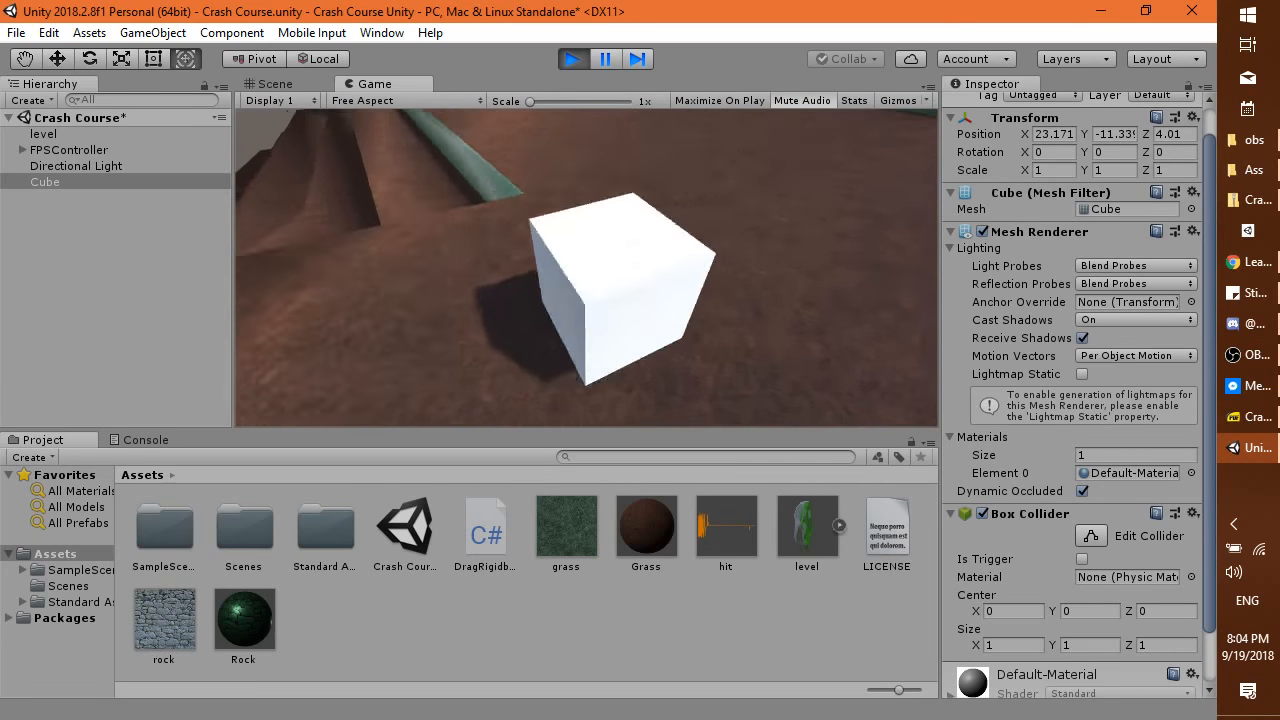
{"action": "key", "text": "w"}
{"action": "key", "text": "s"}
{"action": "key", "text": "s"}
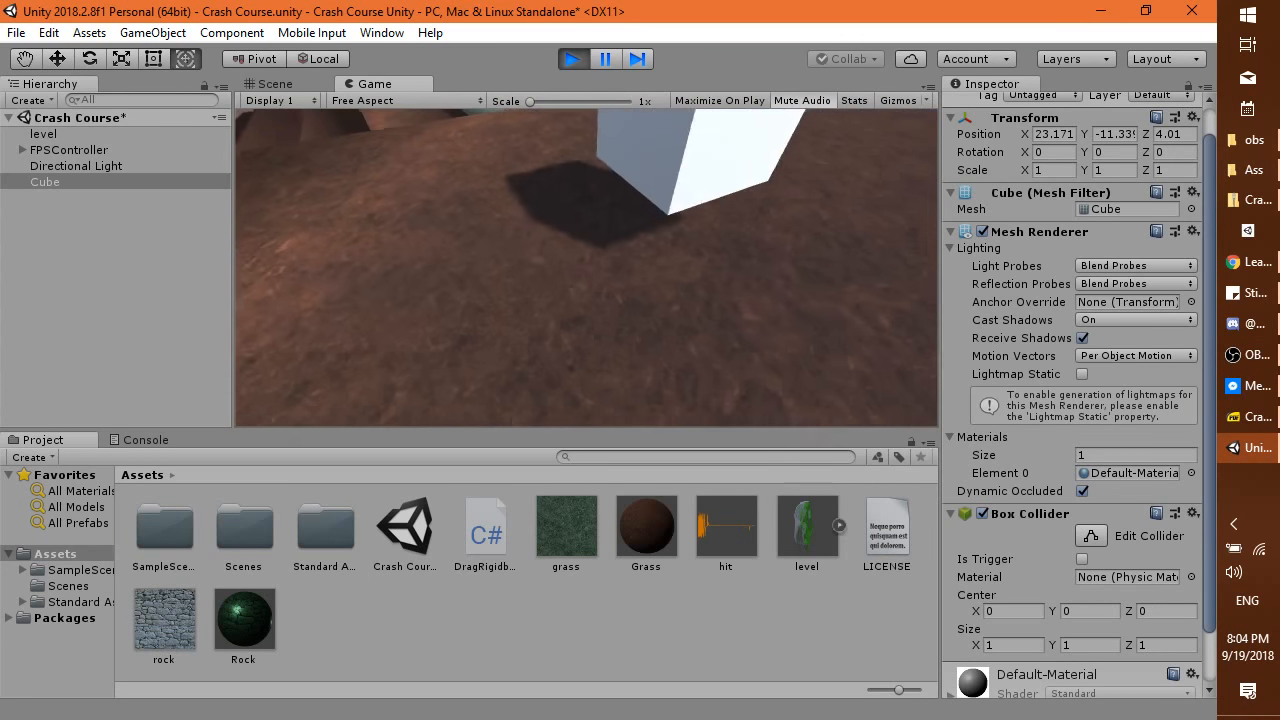
{"action": "key", "text": "w"}
{"action": "key", "text": "s"}
{"action": "key", "text": "Escape"}
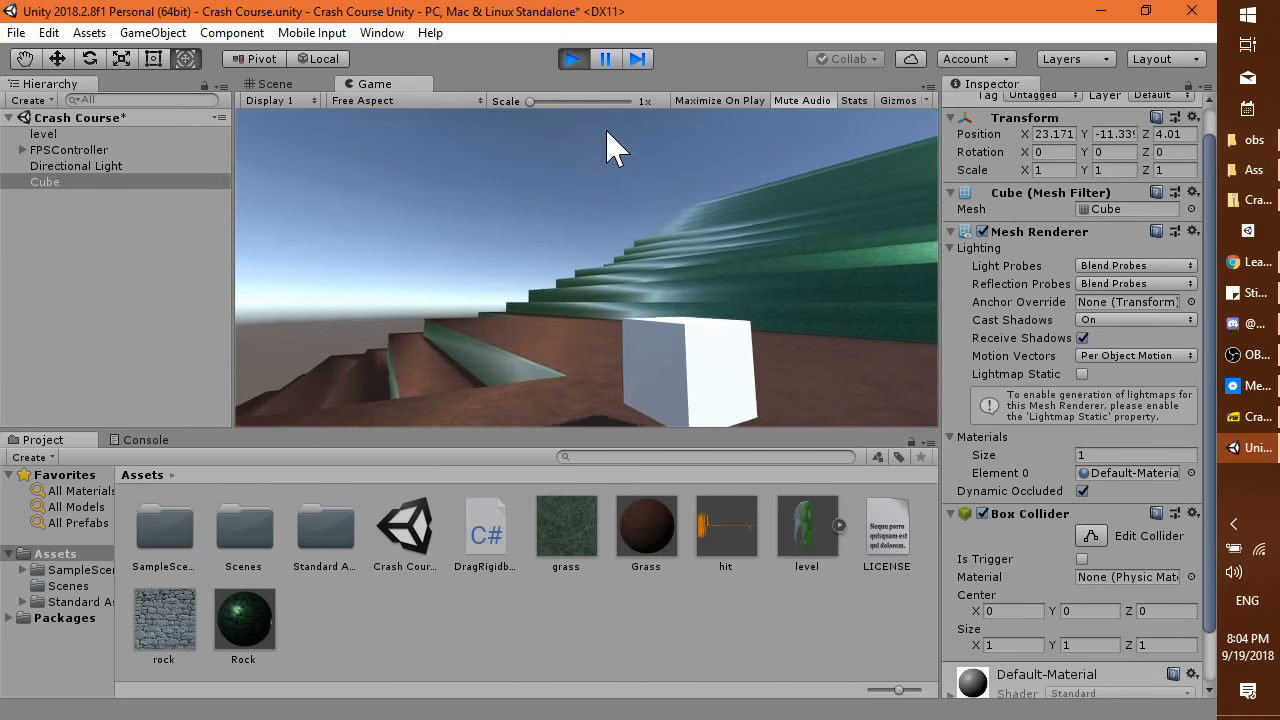
{"action": "left_click", "coordinate": [573, 59]}
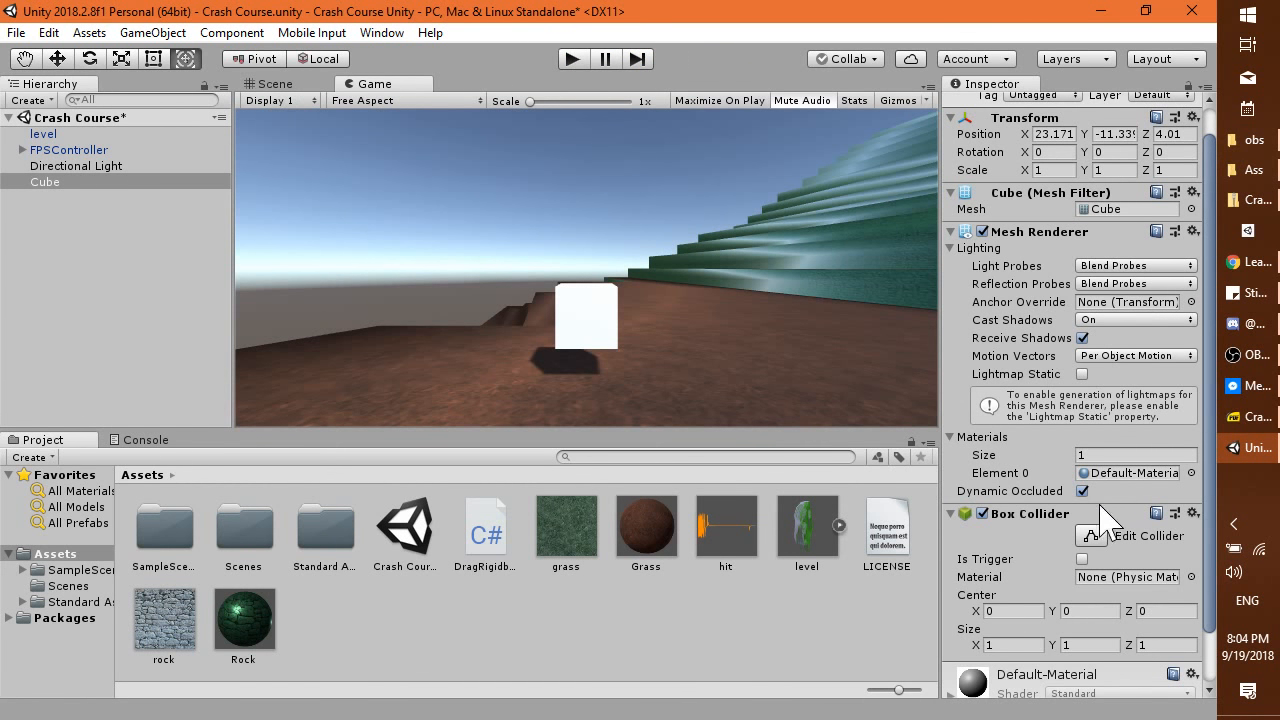
Add a Rigidbody physics component to the cube.
{"action": "scroll", "coordinate": [1085, 525], "scroll_direction": "up", "scroll_amount": 2}
{"action": "scroll", "coordinate": [1038, 585], "scroll_direction": "down", "scroll_amount": 3}
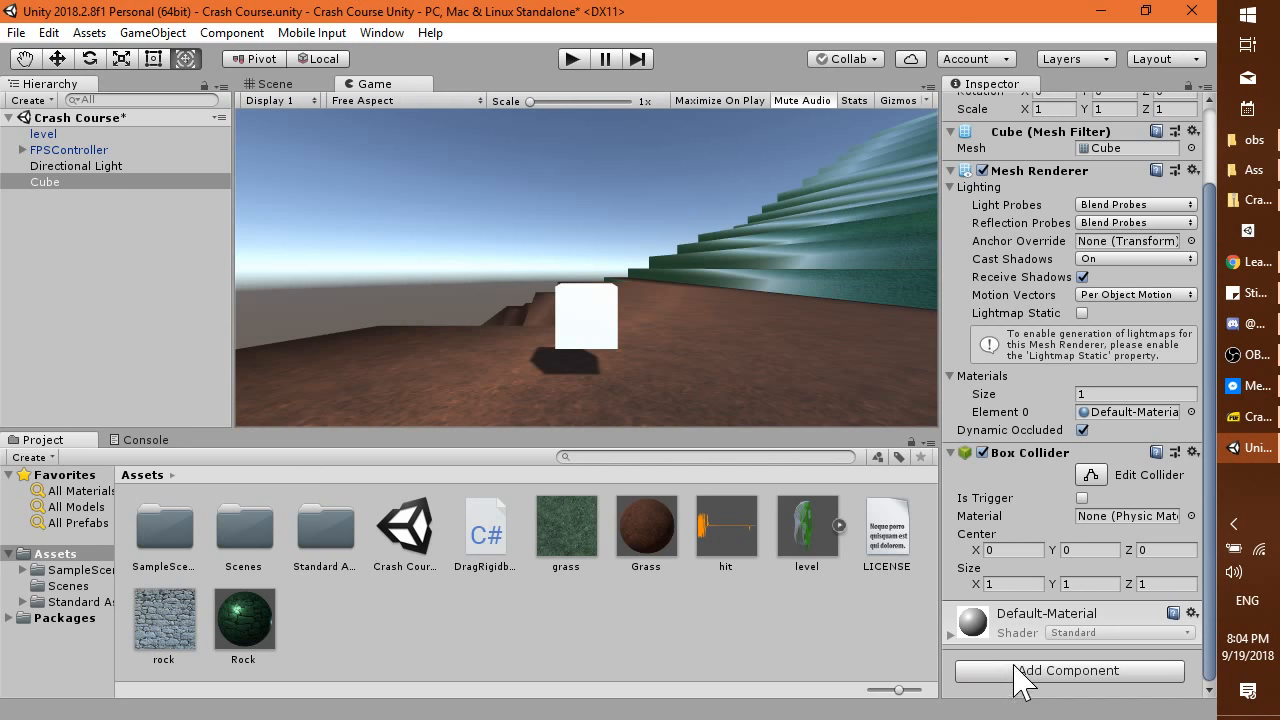
{"action": "left_click", "coordinate": [1070, 675]}
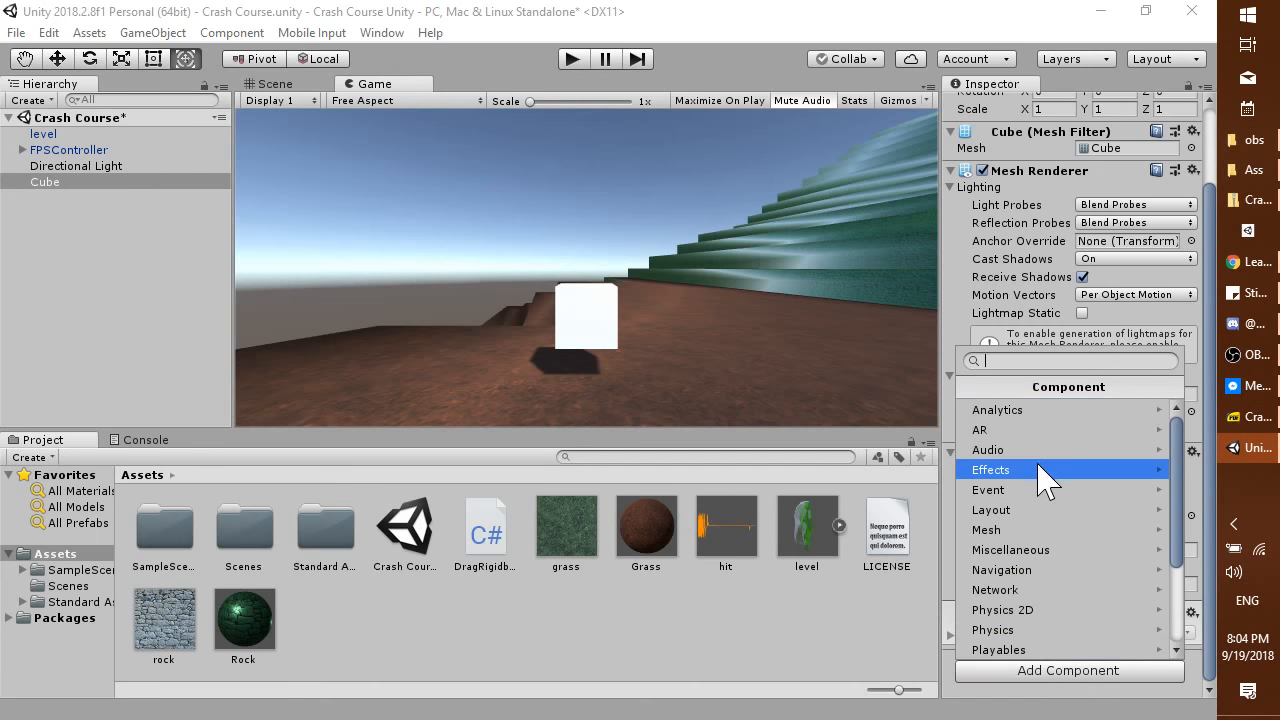
{"action": "scroll", "coordinate": [1040, 481], "scroll_direction": "down", "scroll_amount": 3}
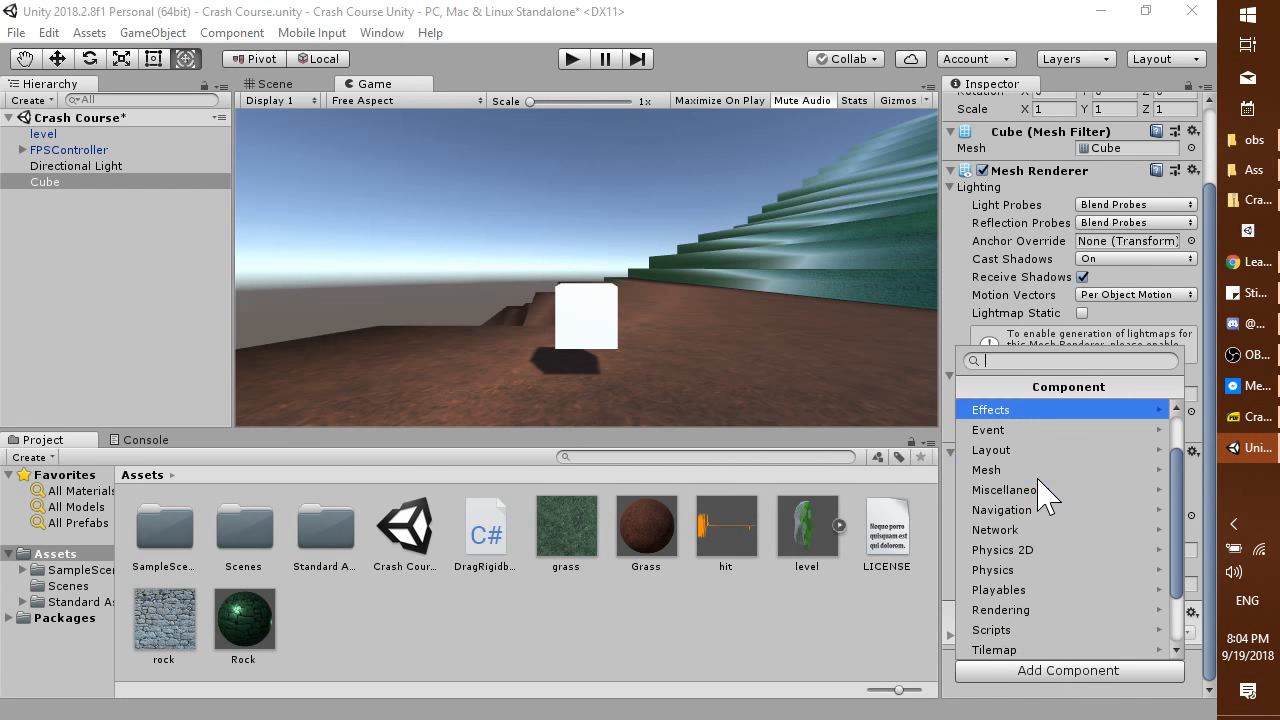
{"action": "left_click", "coordinate": [1038, 576]}
{"action": "scroll", "coordinate": [1040, 588], "scroll_direction": "down", "scroll_amount": 2}
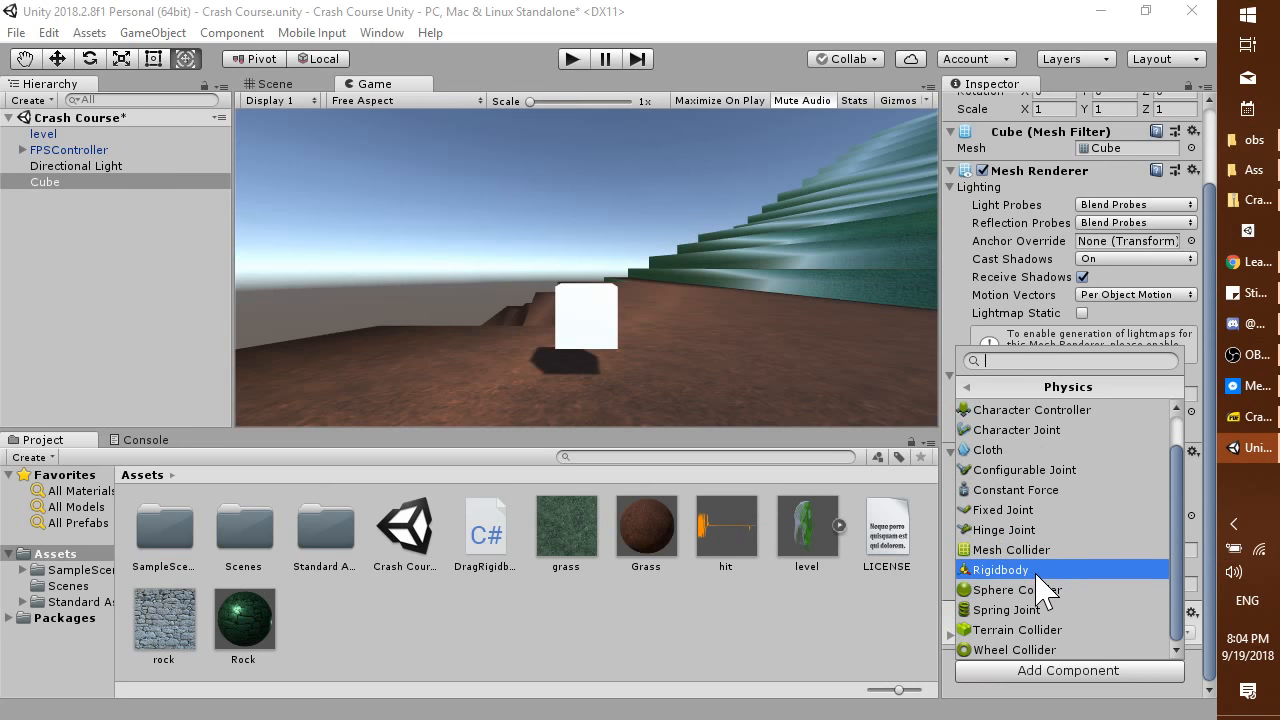
{"action": "left_click", "coordinate": [1036, 572]}
{"action": "scroll", "coordinate": [960, 586], "scroll_direction": "down", "scroll_amount": 3}
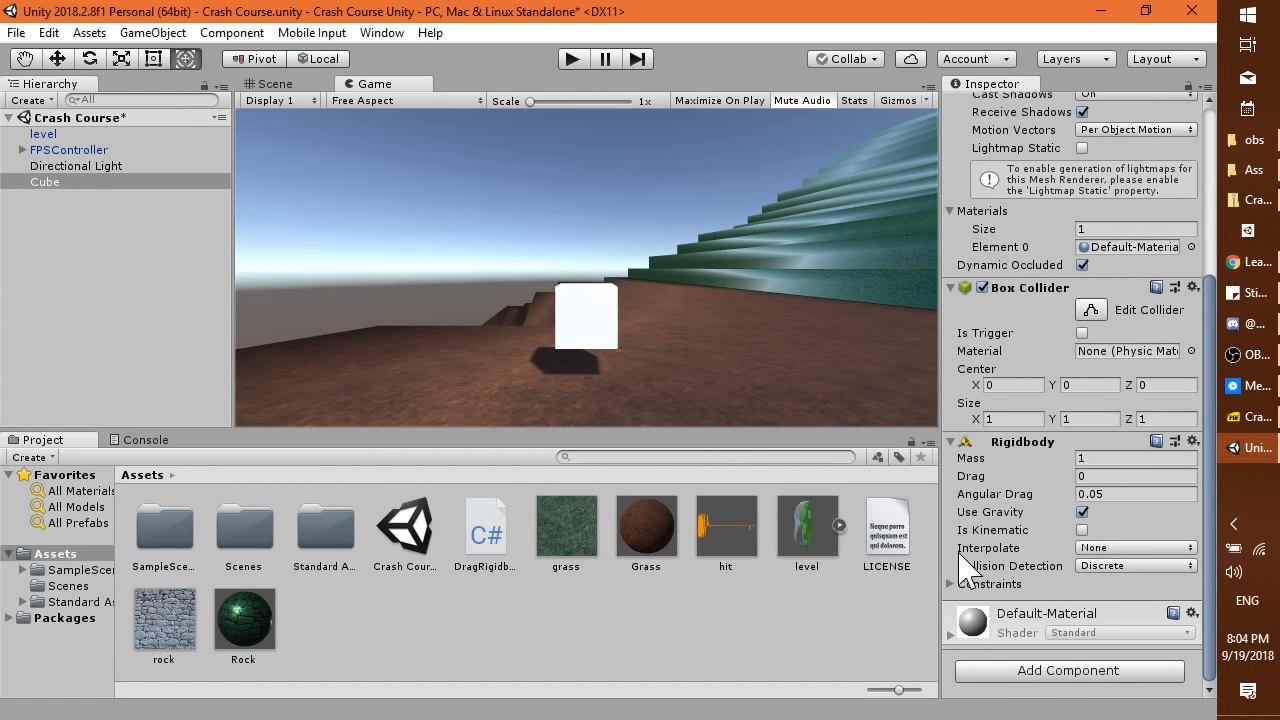
Play-test the scene by walking the first-person controller into the cube to push it across the terrain, and stop the game.
{"action": "left_click", "coordinate": [571, 58]}
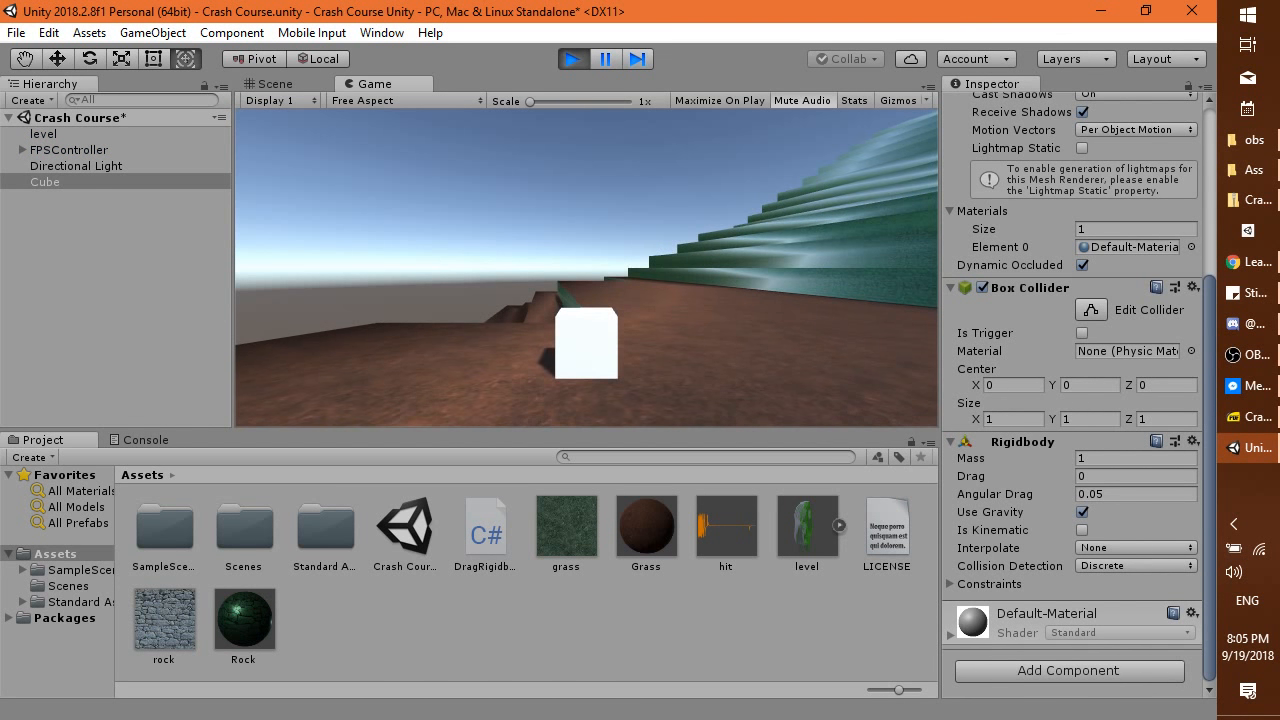
{"action": "key", "text": "w"}
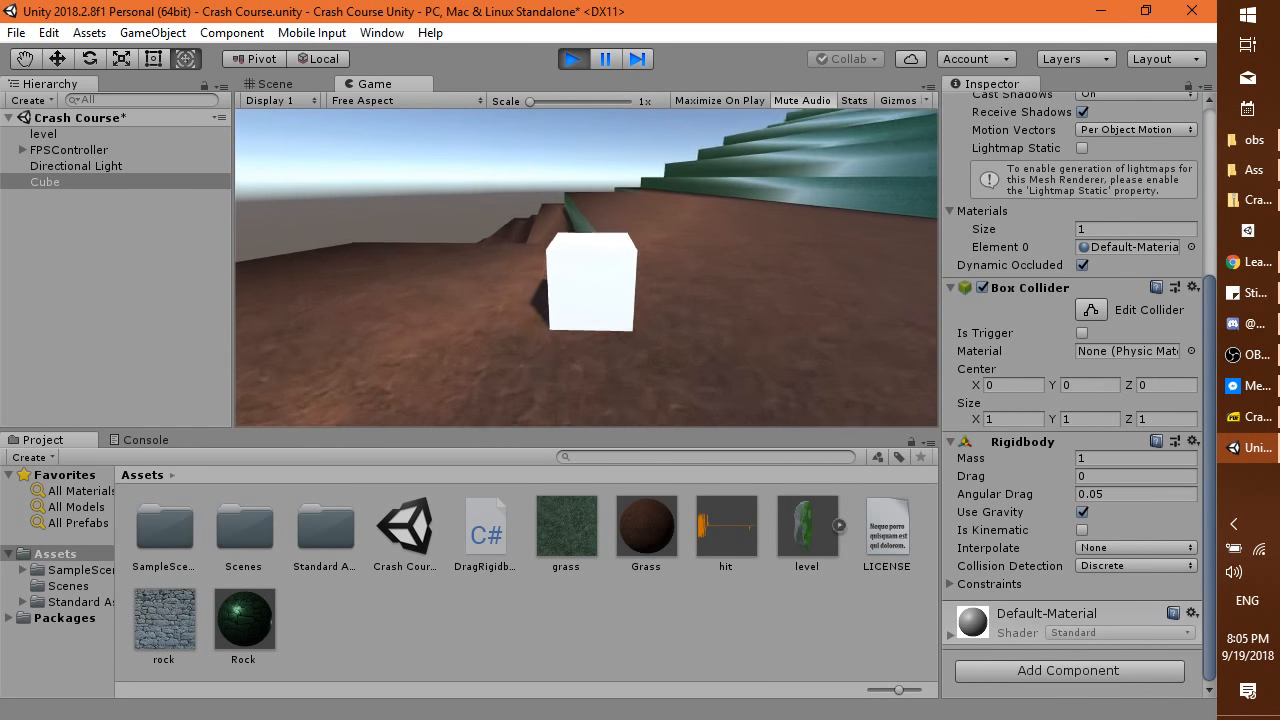
{"action": "key", "text": "w"}
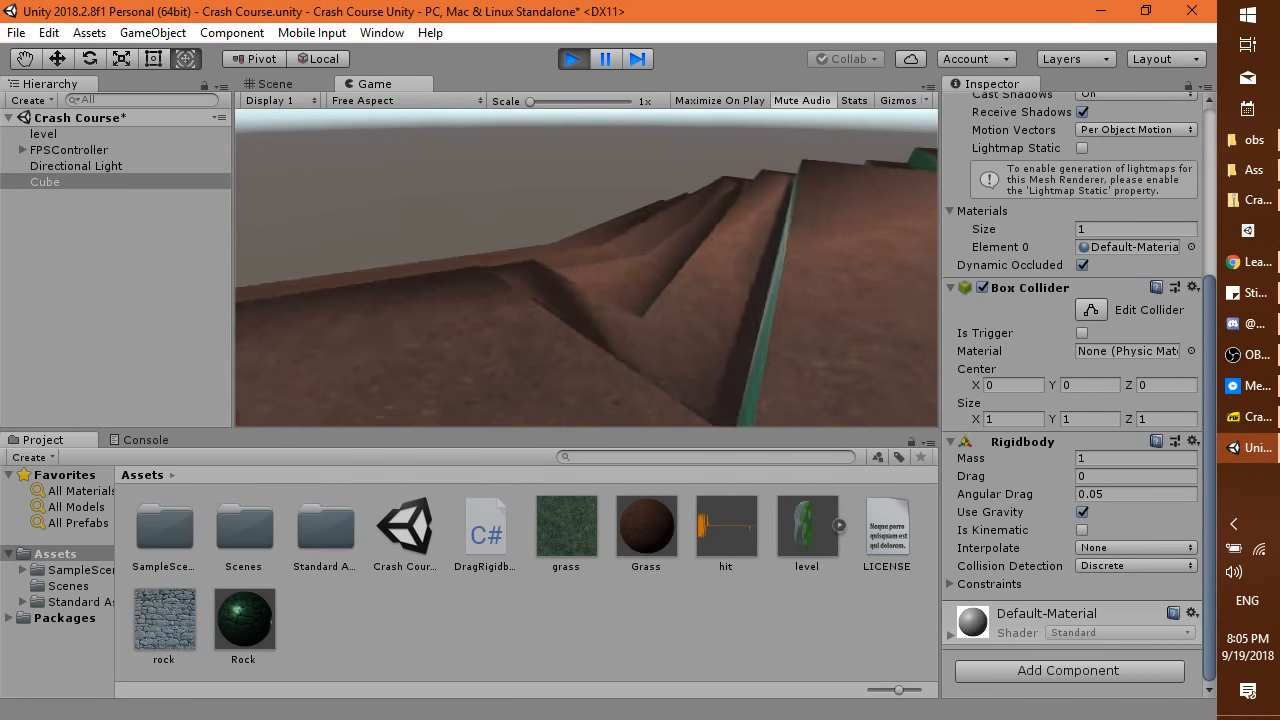
{"action": "key", "text": "w"}
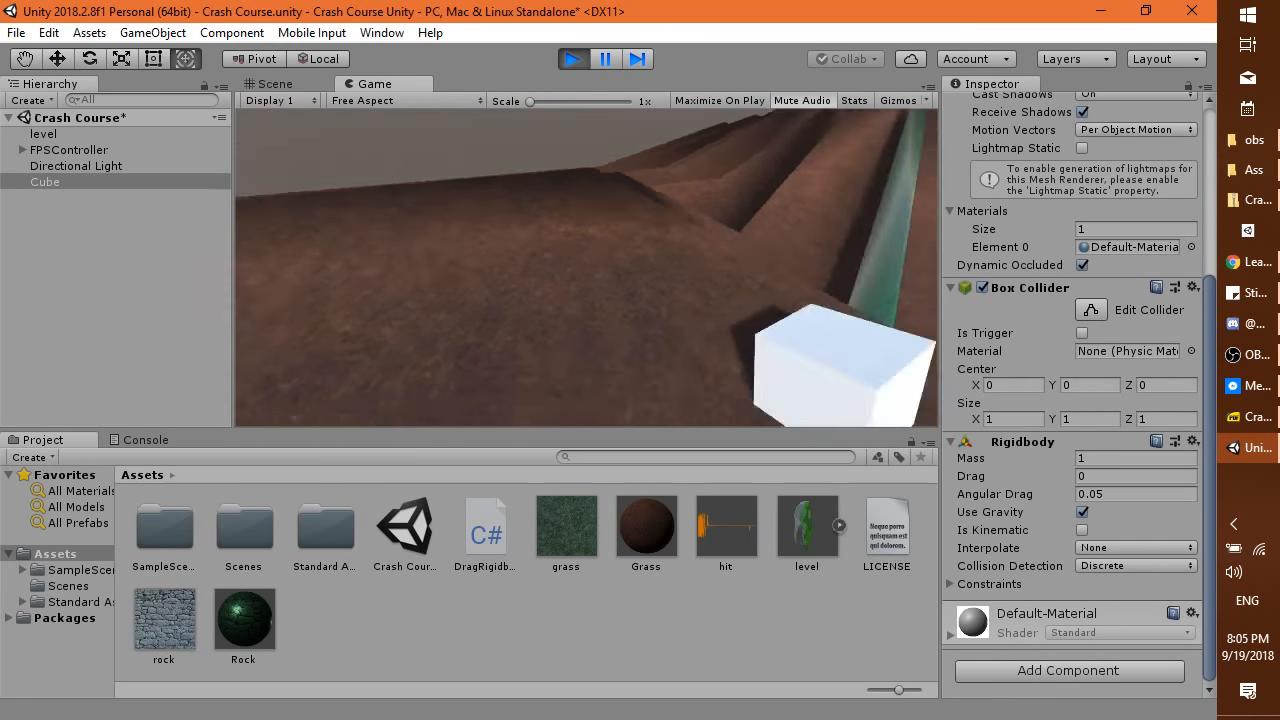
{"action": "key", "text": "w"}
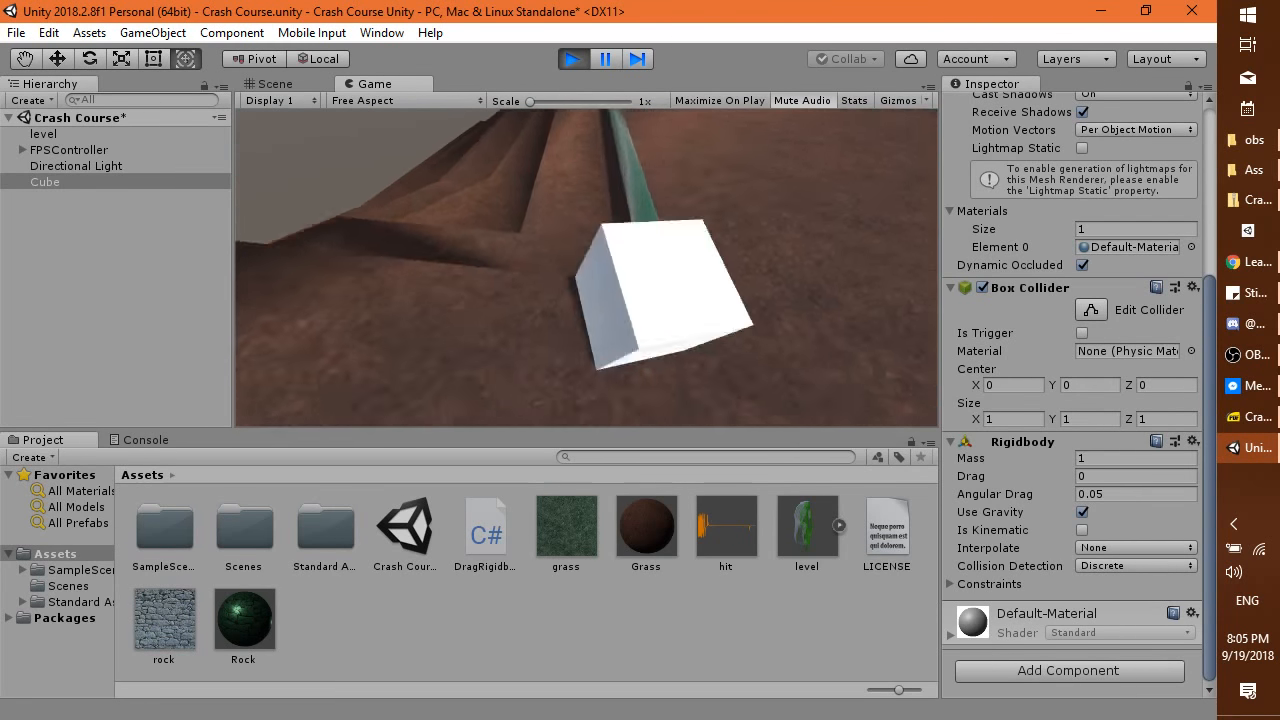
{"action": "key", "text": "w"}
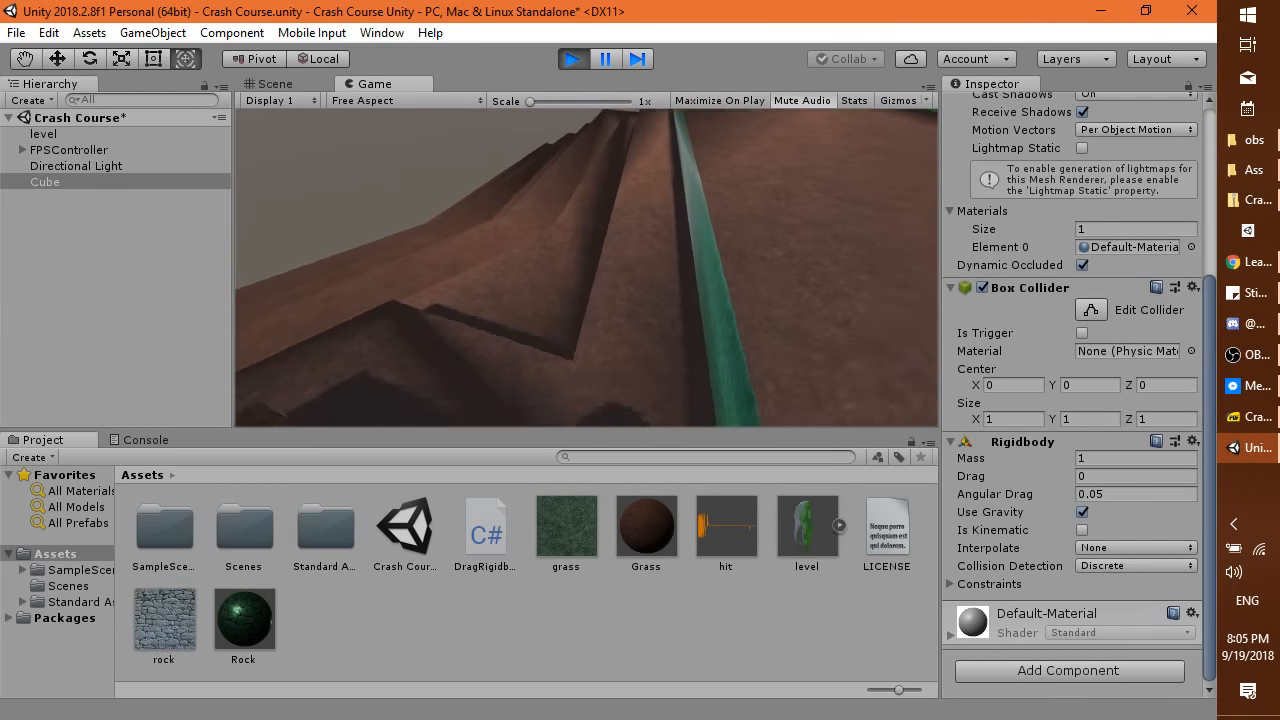
{"action": "key", "text": "s"}
{"action": "key", "text": "w"}
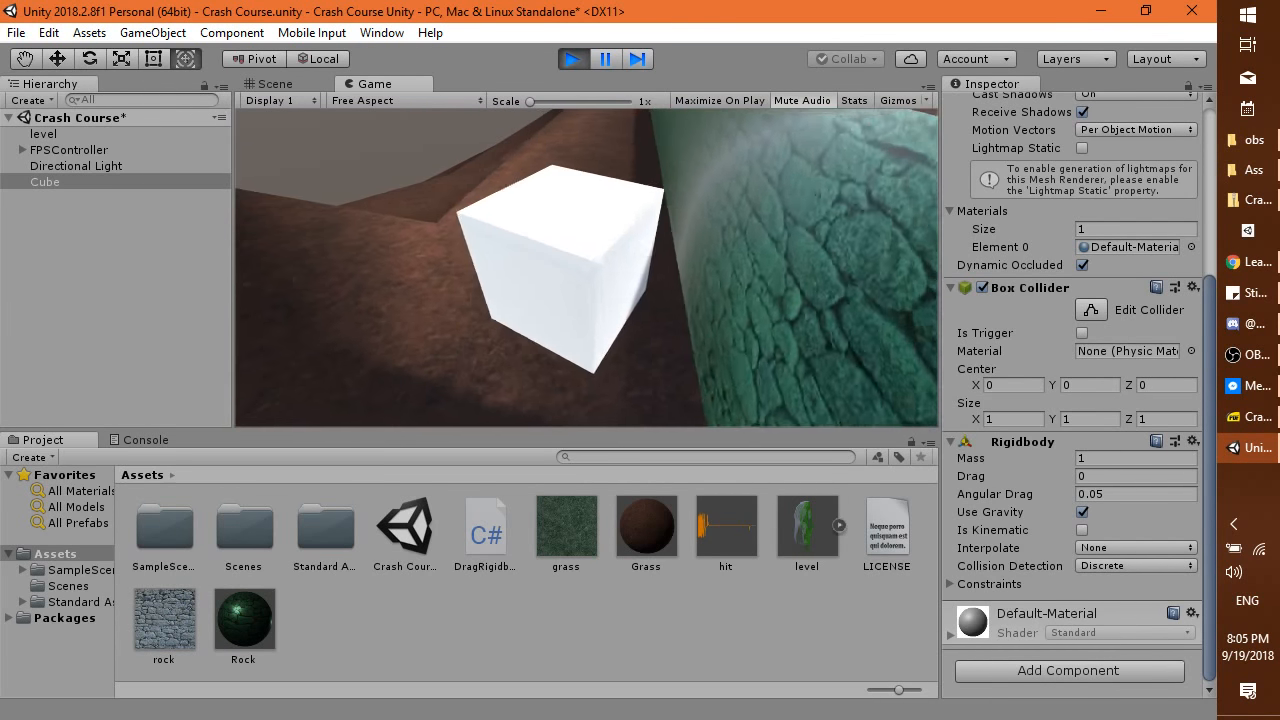
{"action": "key", "text": "w"}
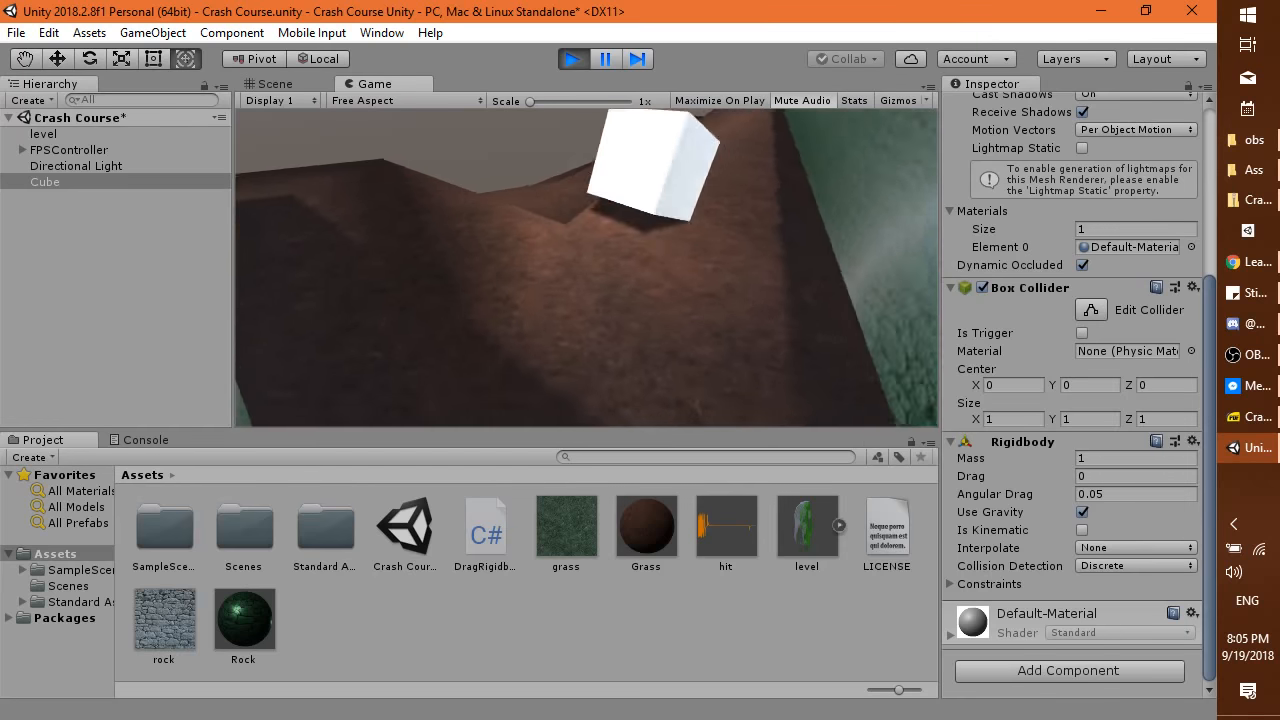
{"action": "key", "text": "w"}
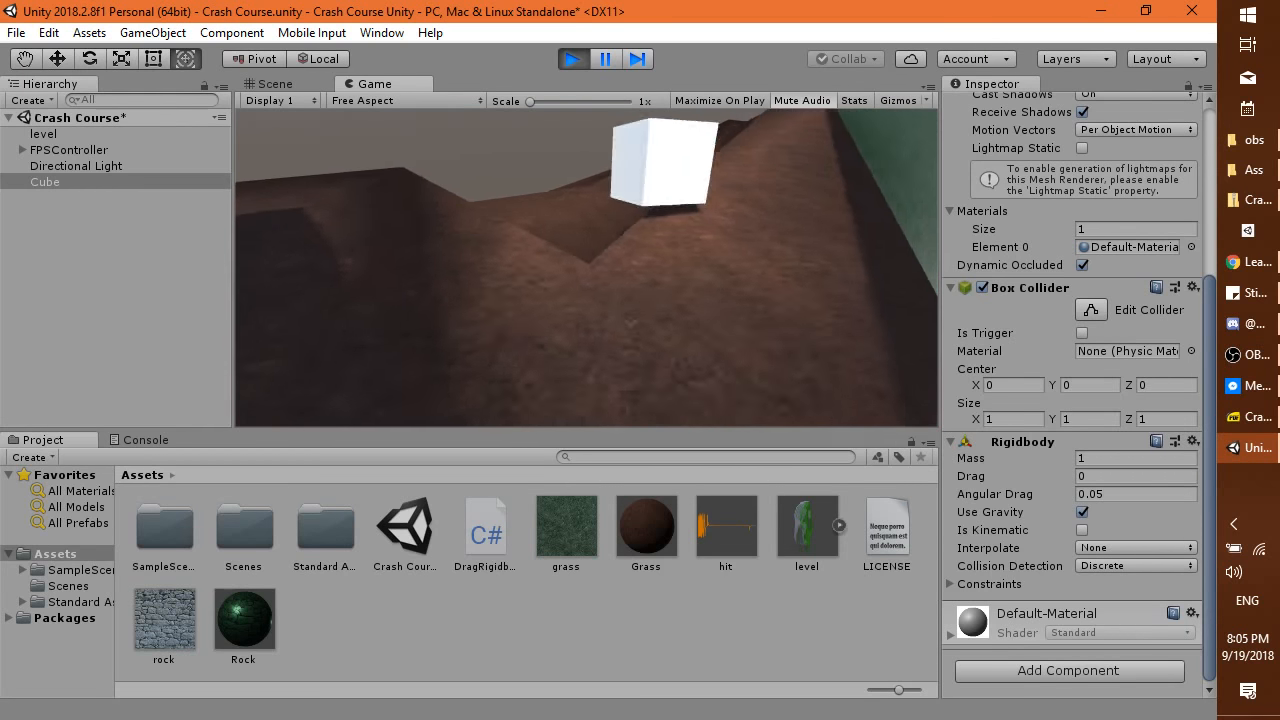
{"action": "left_click", "coordinate": [572, 59]}
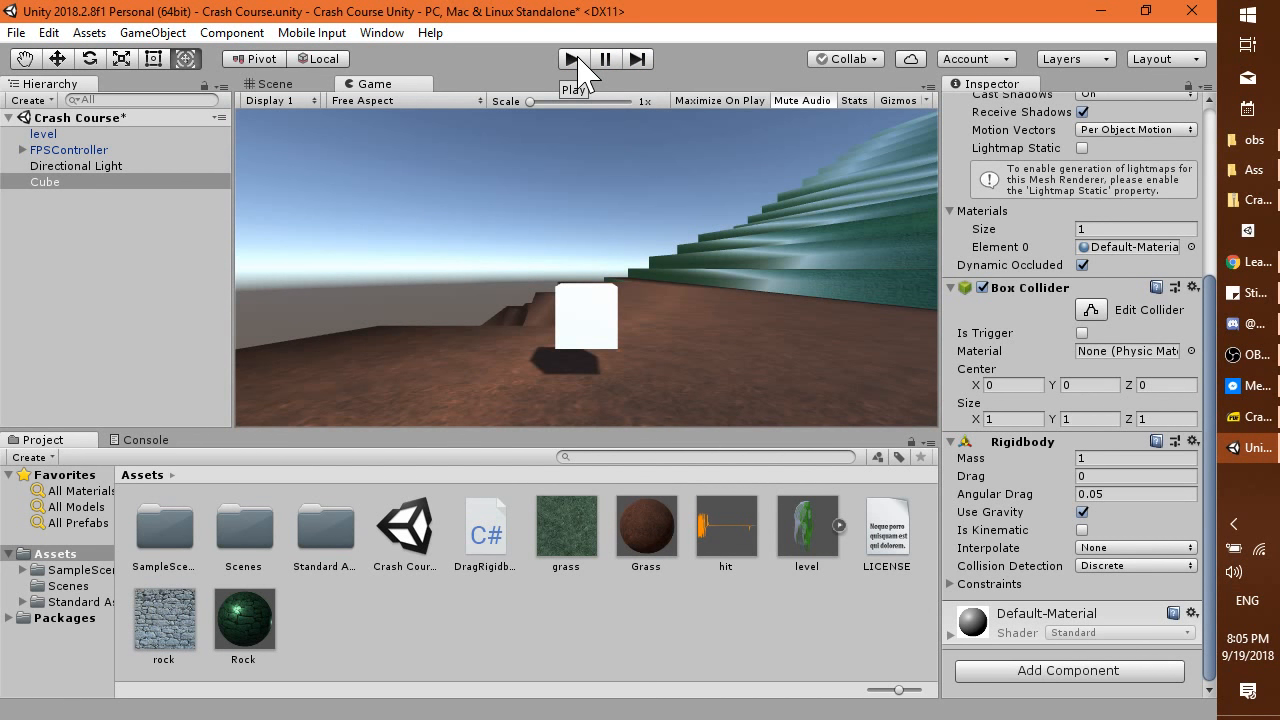
{"action": "left_click", "coordinate": [183, 34]}
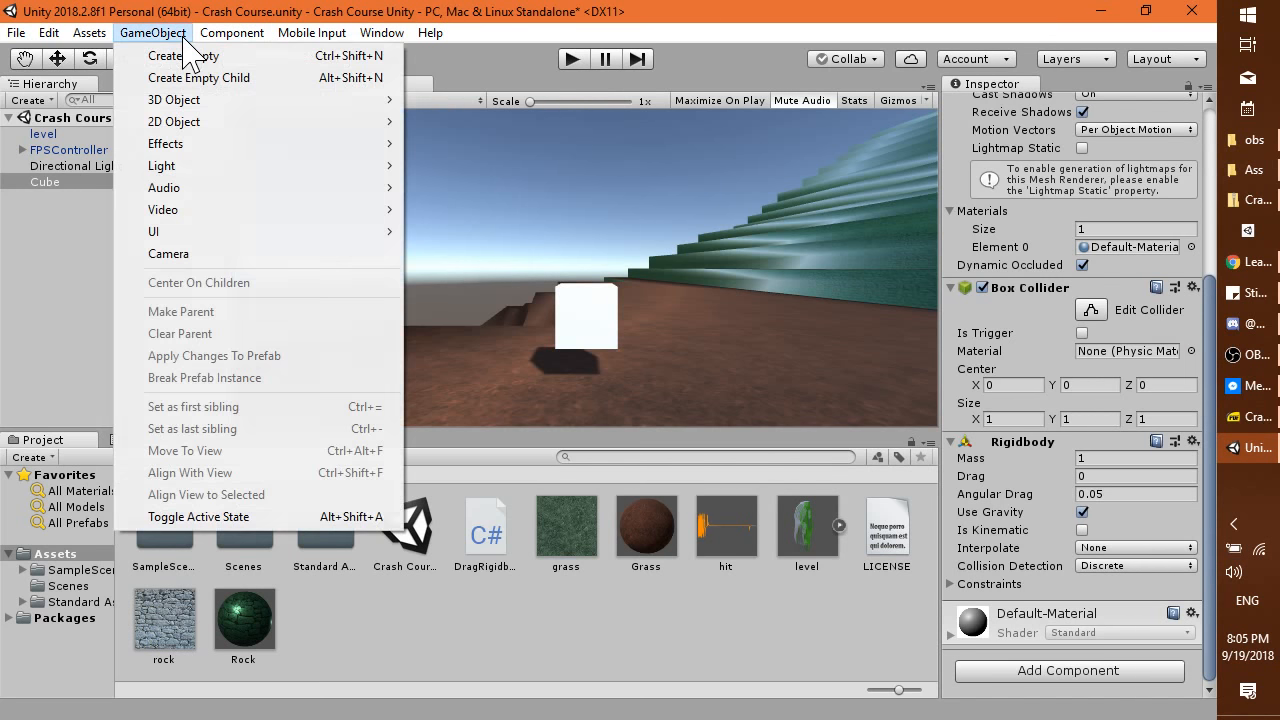
{"action": "mouse_move", "coordinate": [195, 103]}
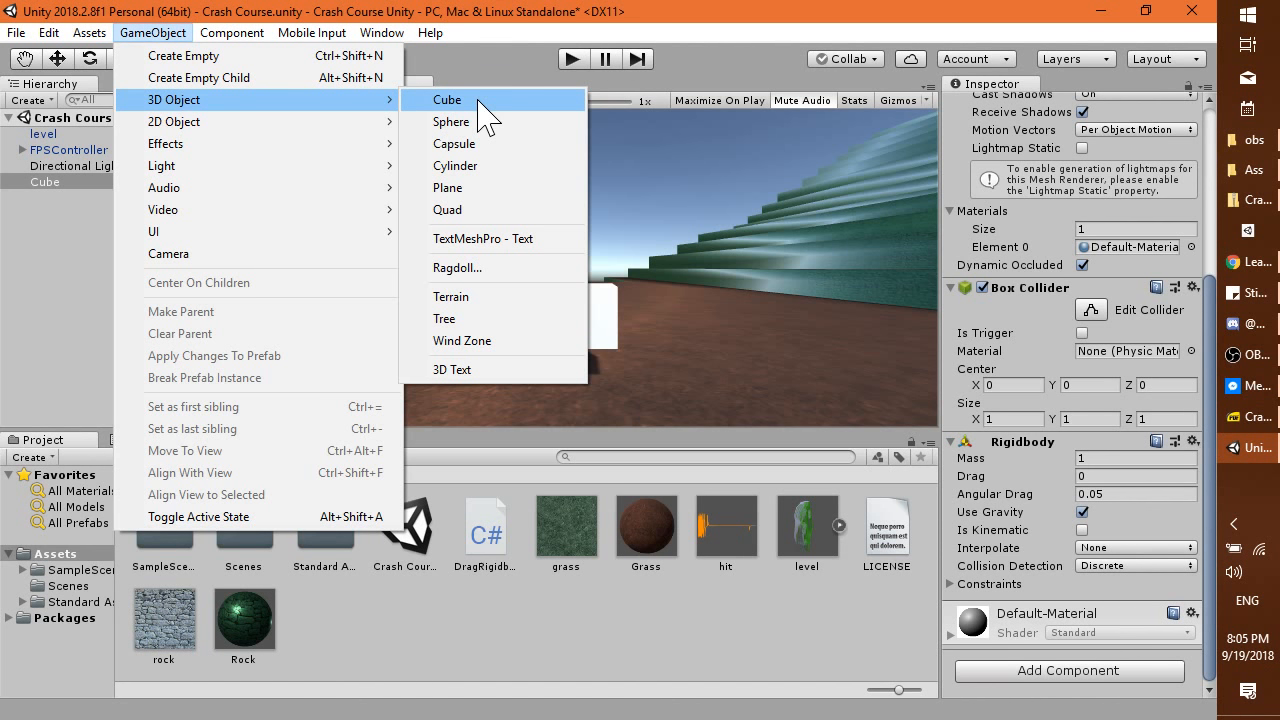
{"action": "left_click", "coordinate": [719, 222]}
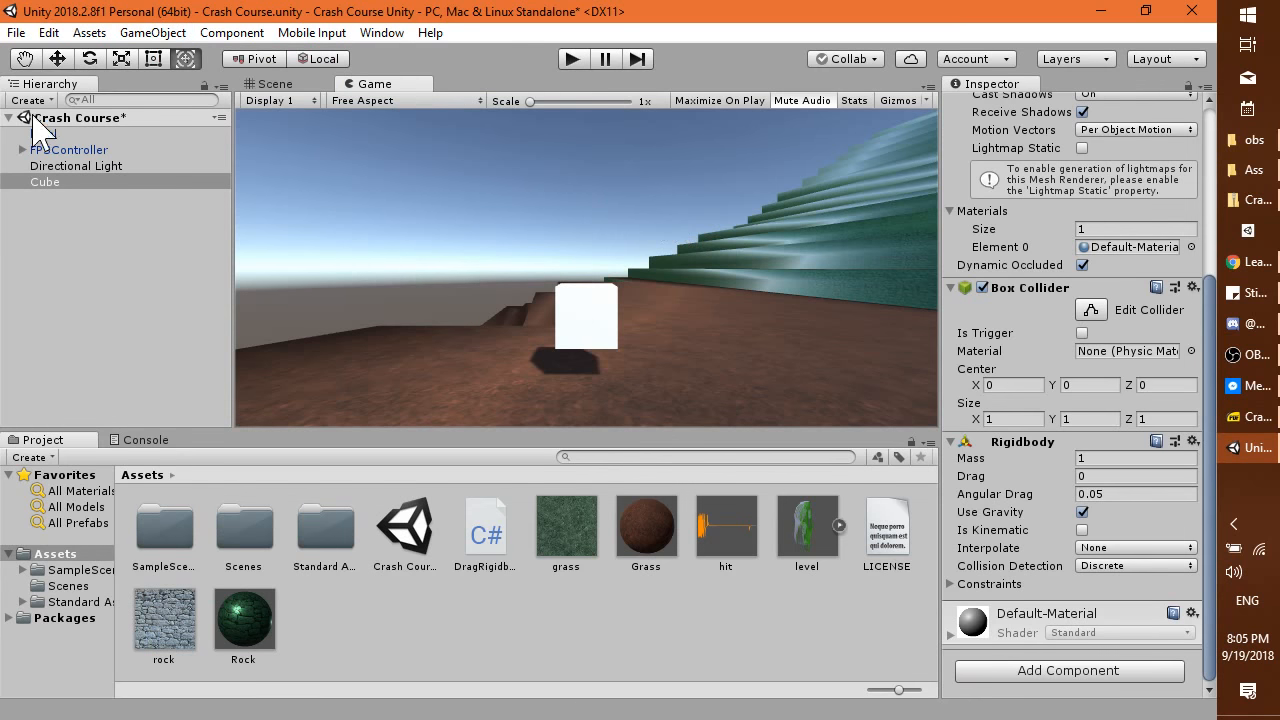
{"action": "left_click", "coordinate": [29, 101]}
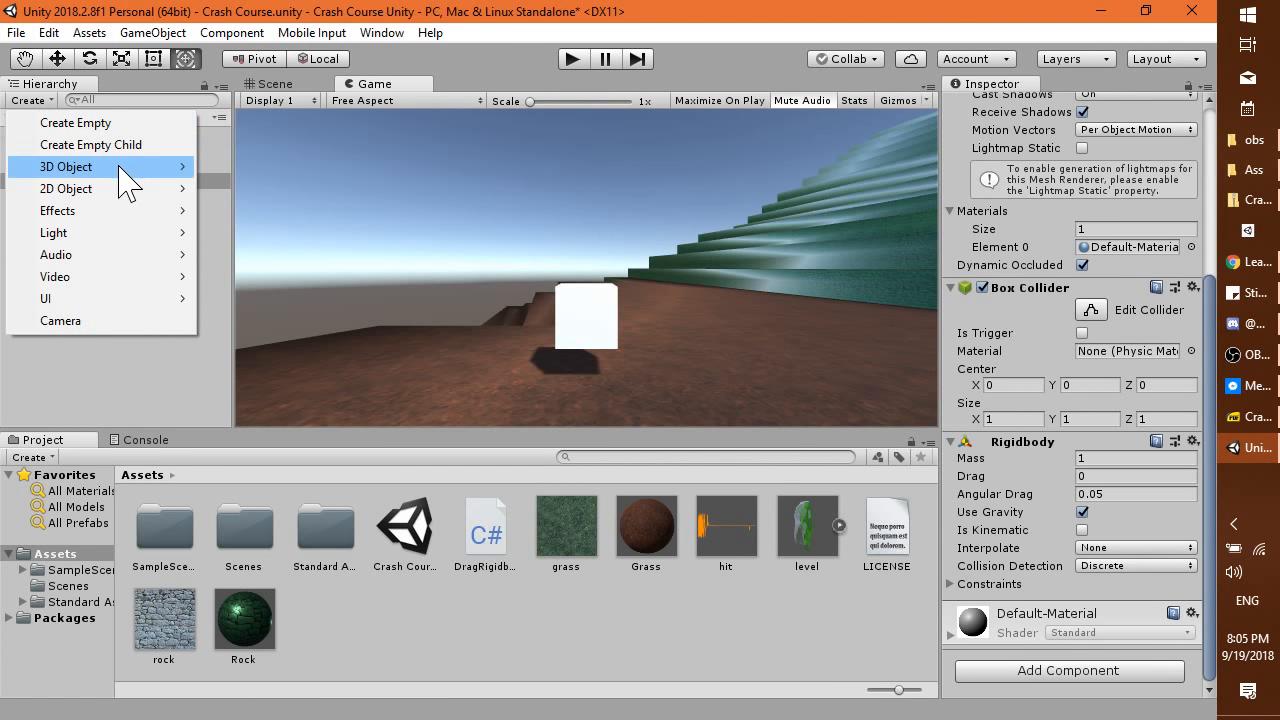
{"action": "mouse_move", "coordinate": [119, 168]}
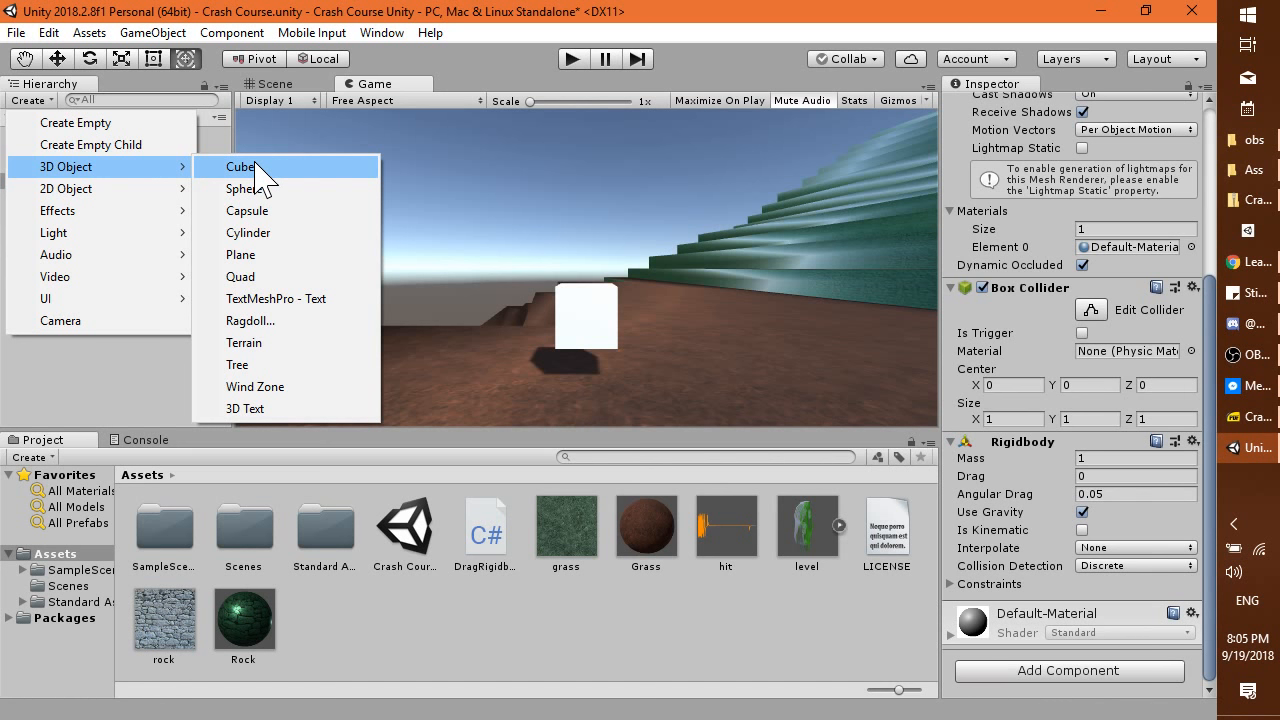
{"action": "left_click", "coordinate": [150, 345]}
{"action": "right_click", "coordinate": [93, 337]}
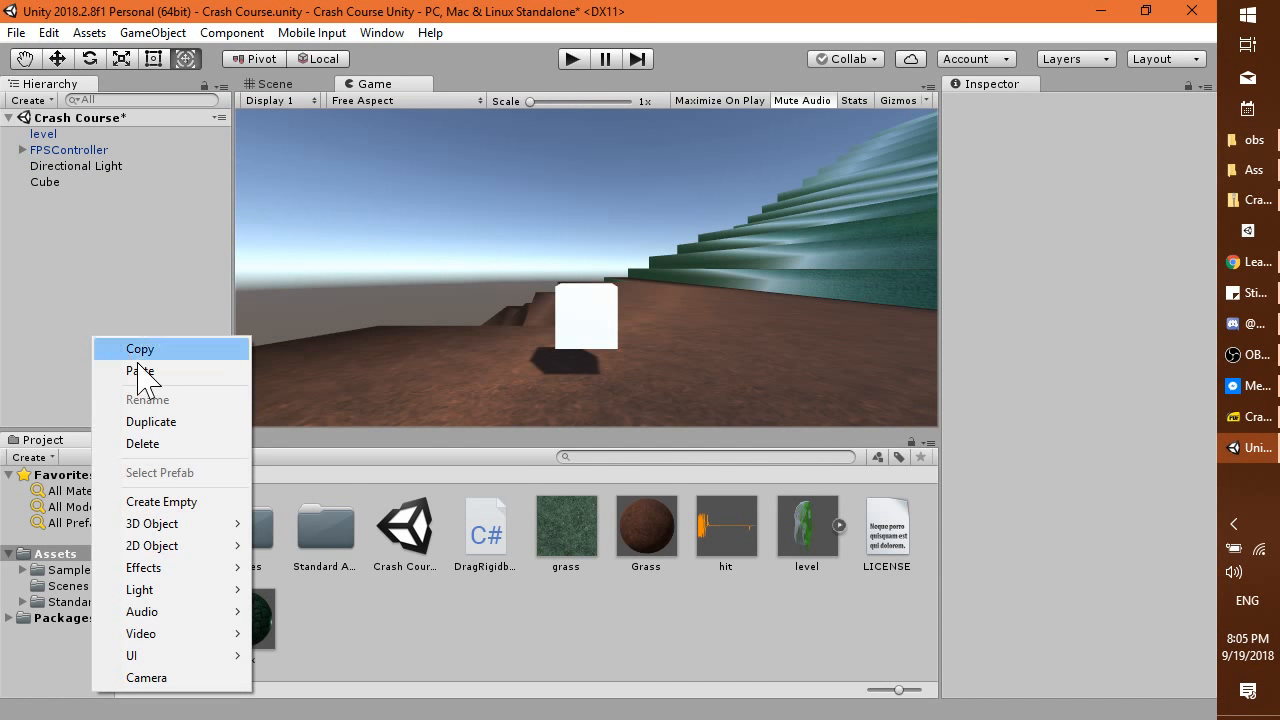
{"action": "mouse_move", "coordinate": [218, 526]}
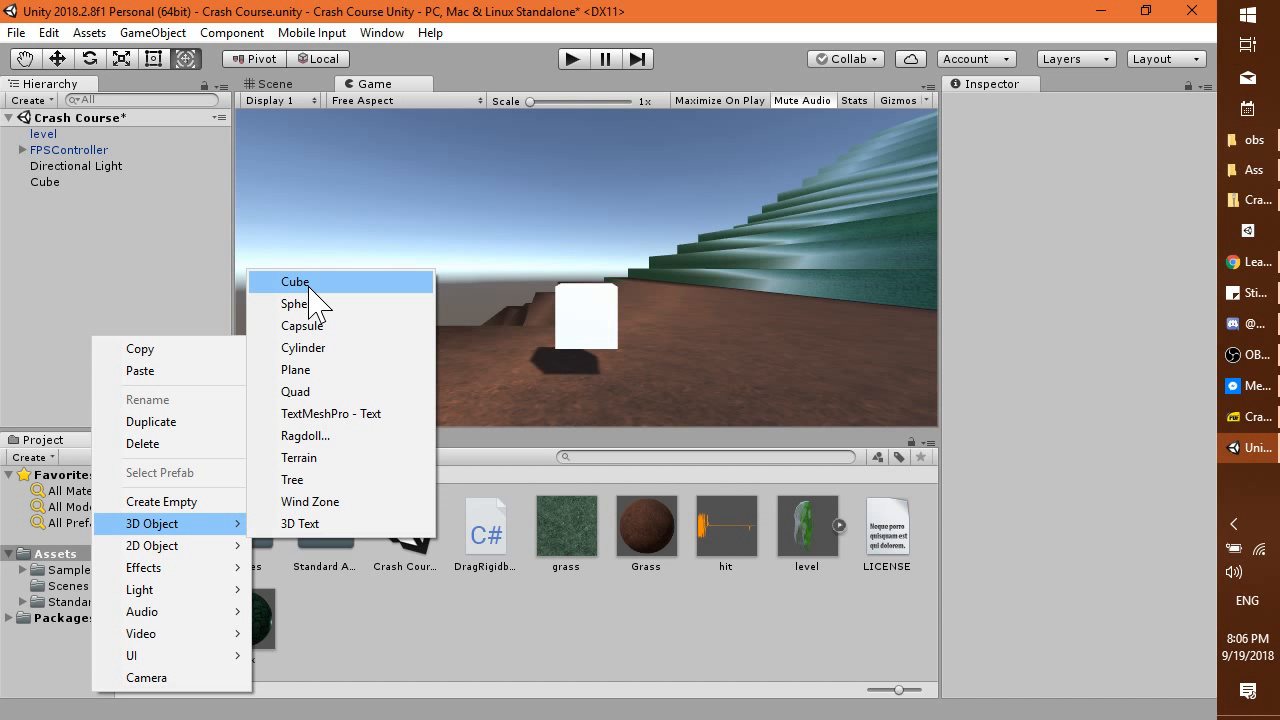
Switch to the Crash Course Unity 3D (2018) PDF and read the "Adding interactive stuff" and "Using a Script" slides, ending on page 40.
{"action": "key", "text": "alt+Tab"}
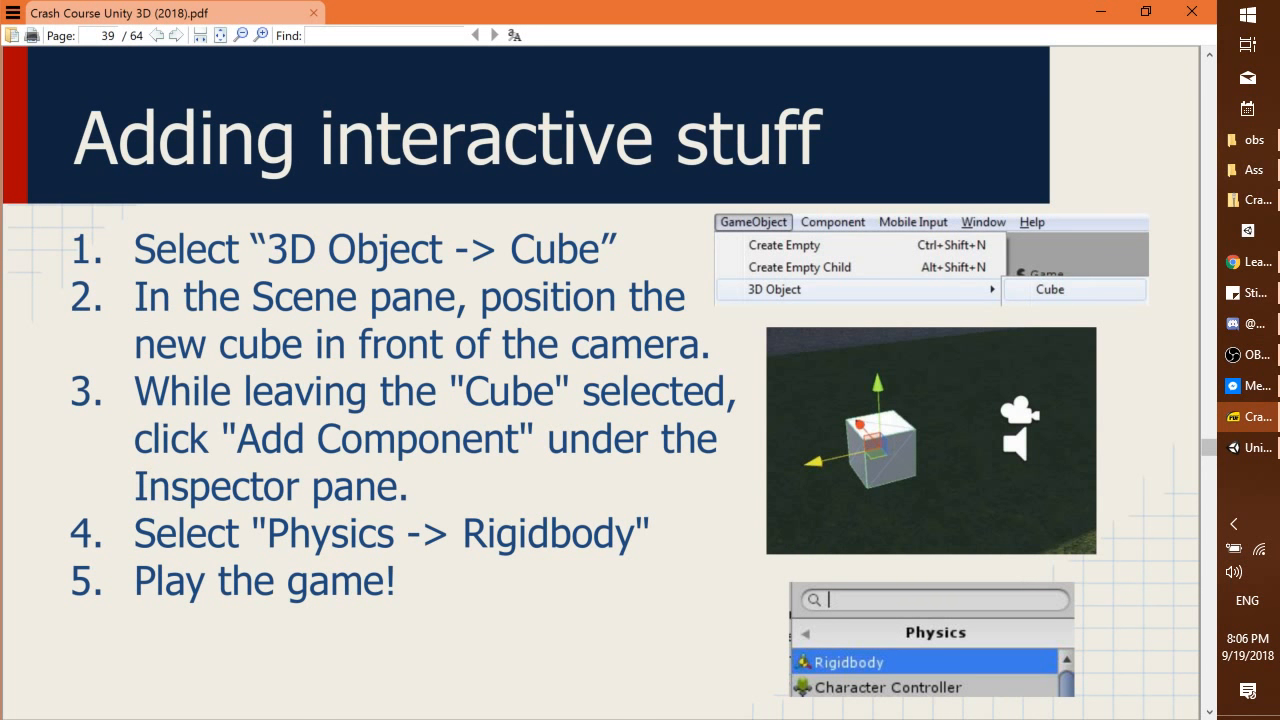
{"action": "key", "text": "Page_Down"}
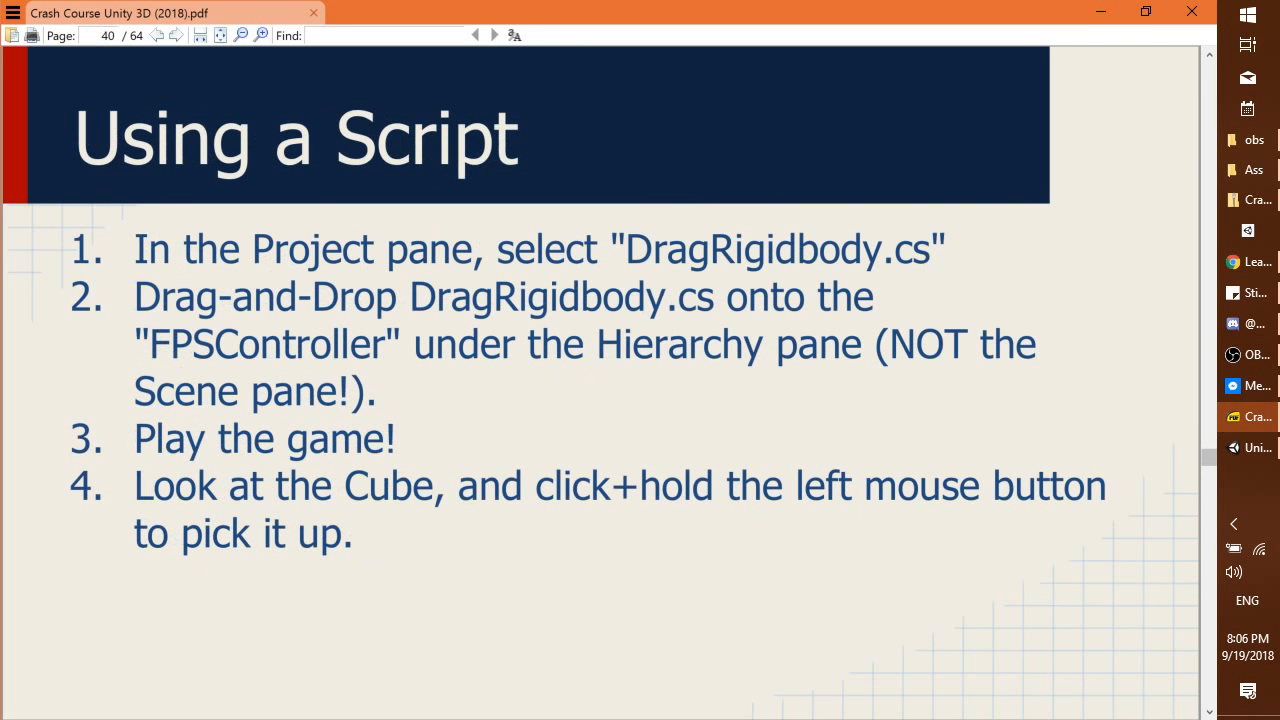
{"action": "key", "text": "Page_Up"}
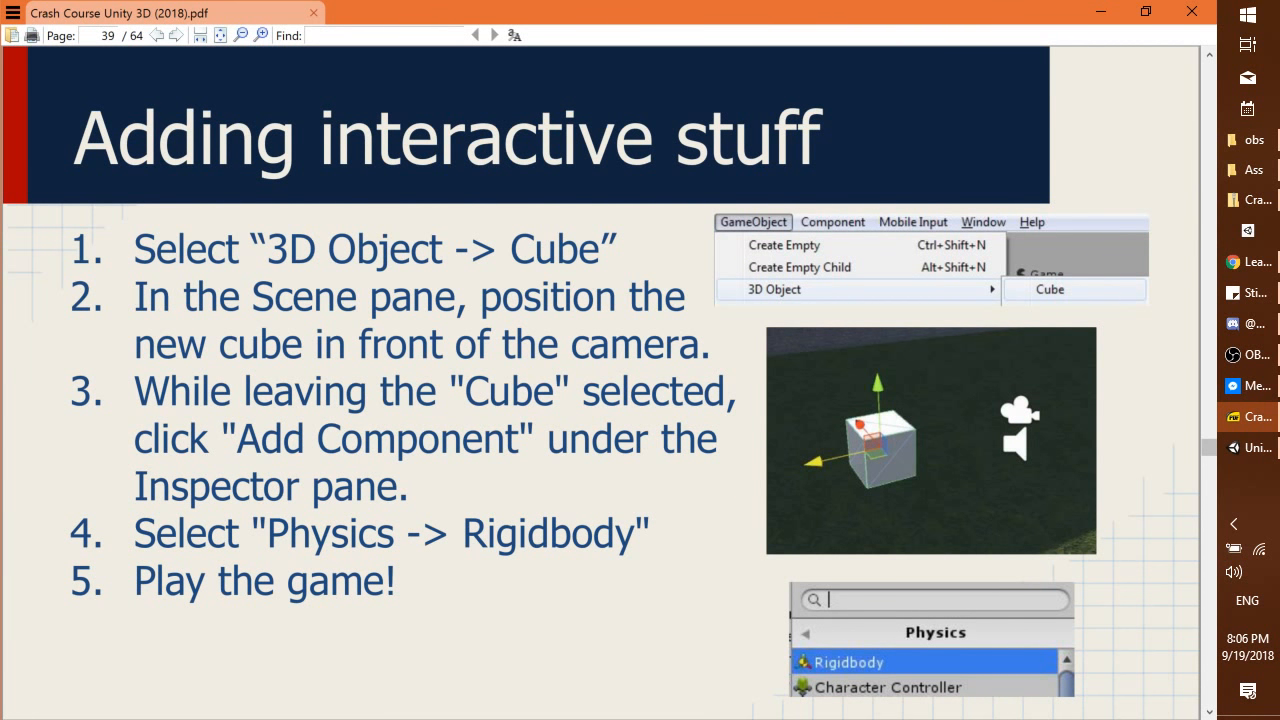
{"action": "key", "text": "Page_Down"}
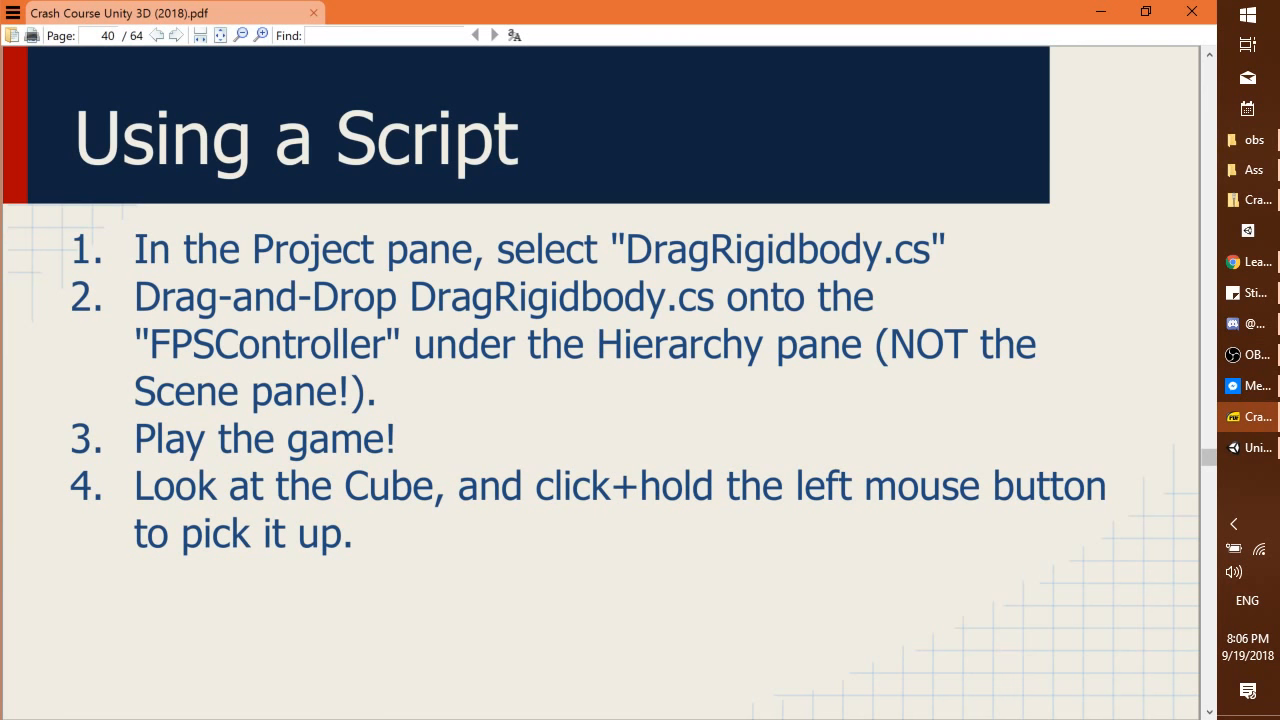
Switch back to Unity and attach the DragRigidbody script to the FPSController object.
{"action": "key", "text": "alt+Tab"}
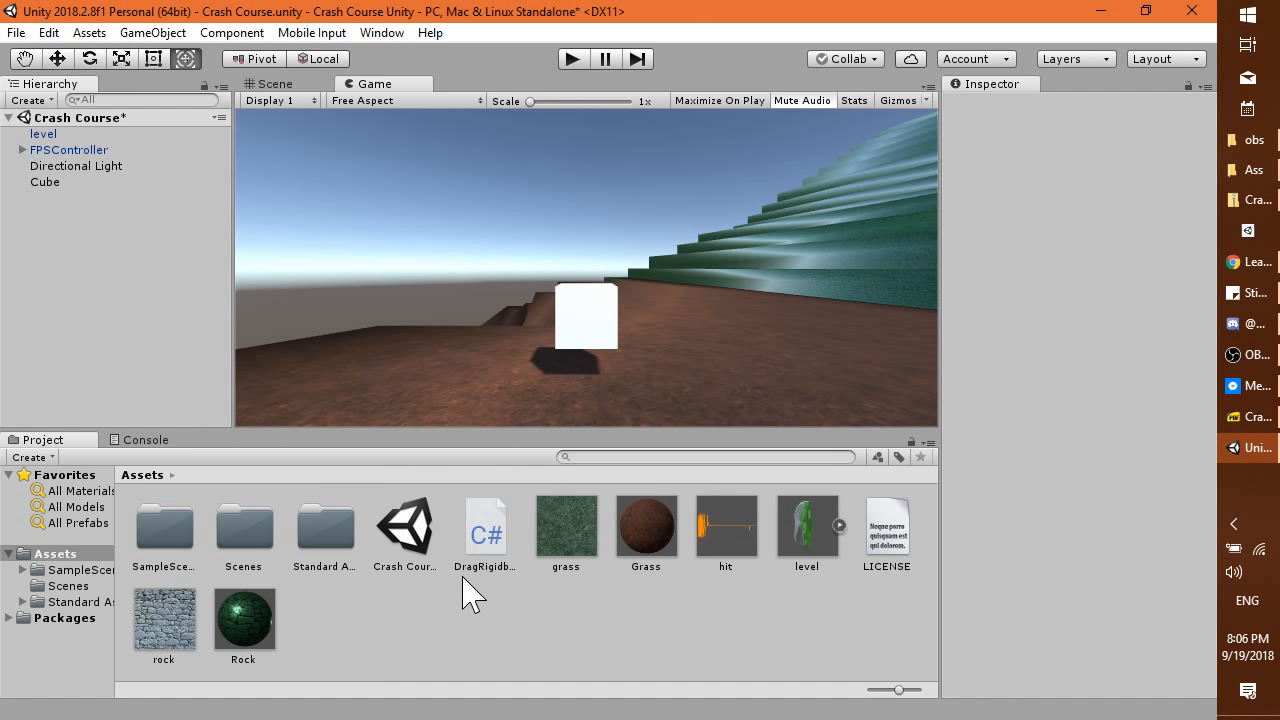
{"action": "left_click", "coordinate": [488, 540]}
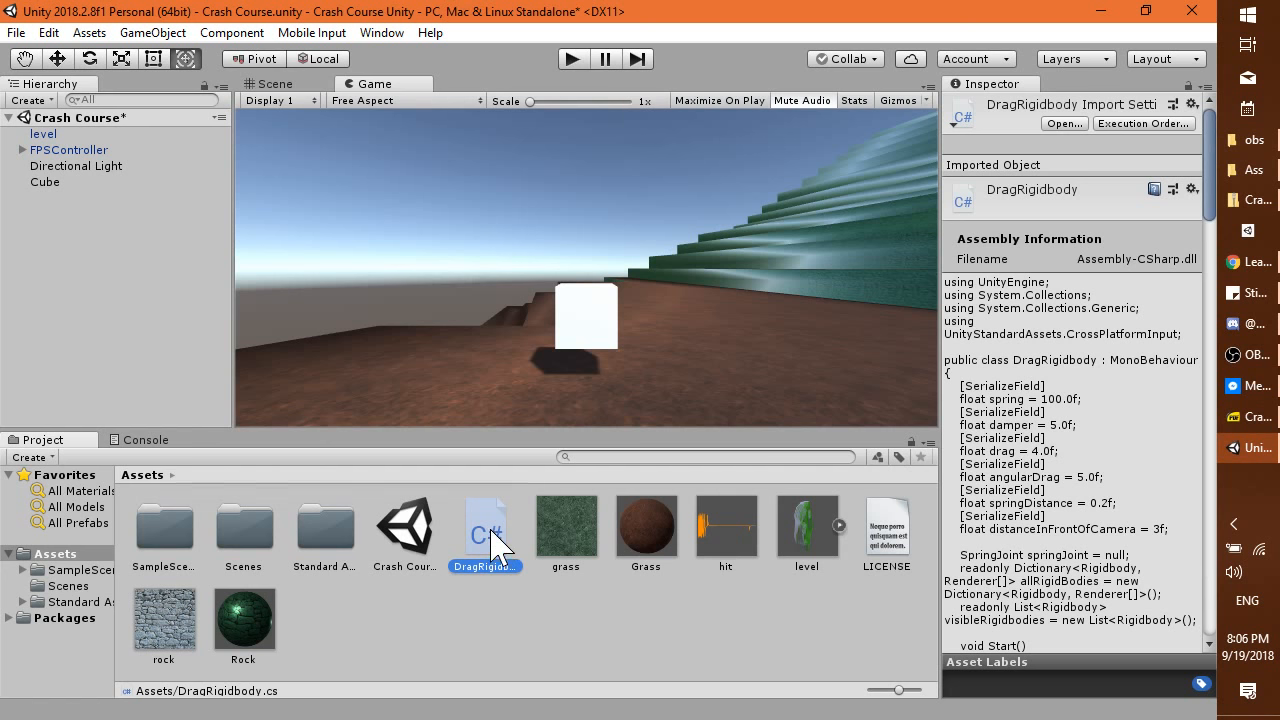
{"action": "left_click_drag", "start_coordinate": [490, 540], "coordinate": [82, 153]}
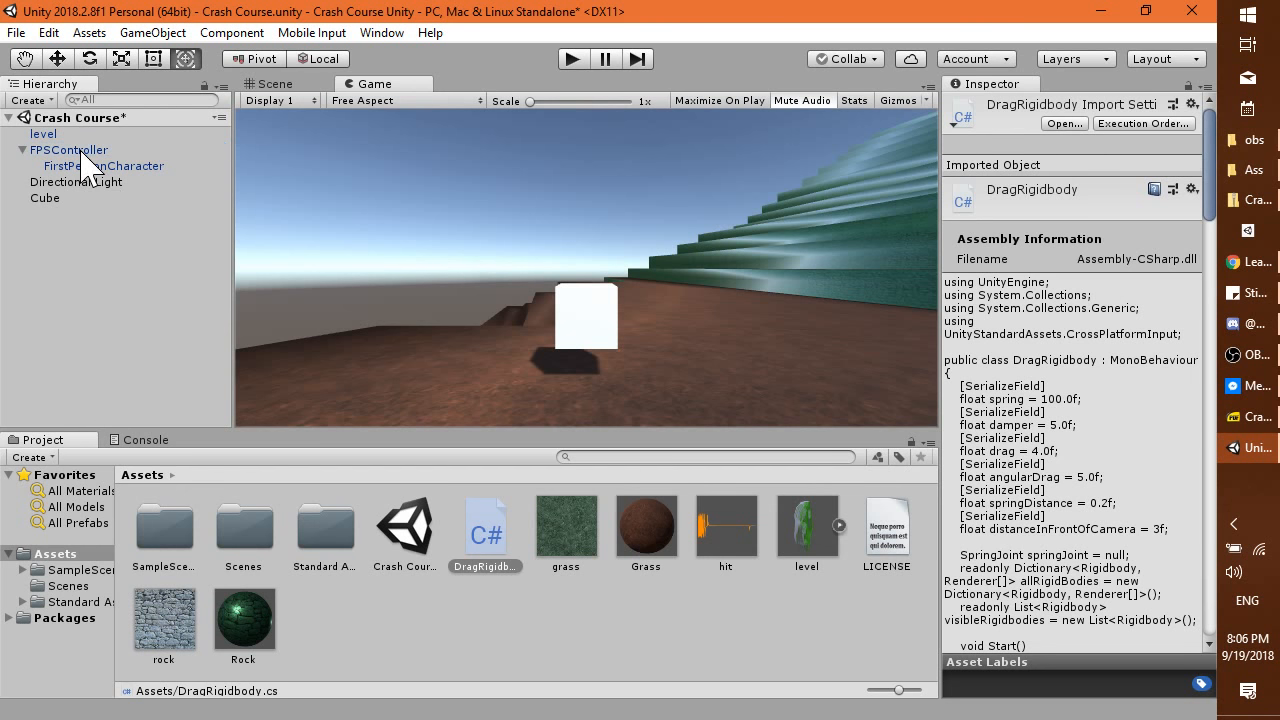
Collapse the FPSController's Character Controller, First Person Controller, Rigidbody and Audio Source components to examine its Drag Rigidbody settings.
{"action": "left_click", "coordinate": [82, 152]}
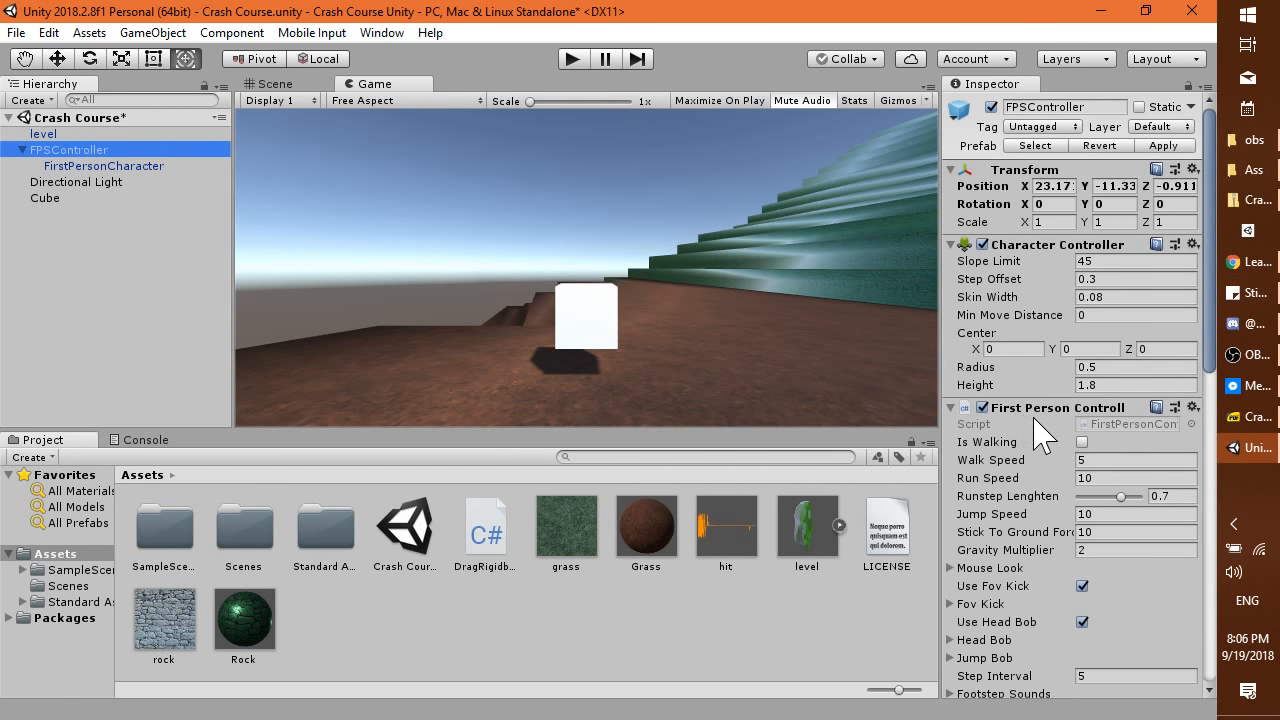
{"action": "scroll", "coordinate": [1039, 419], "scroll_direction": "down", "scroll_amount": 3}
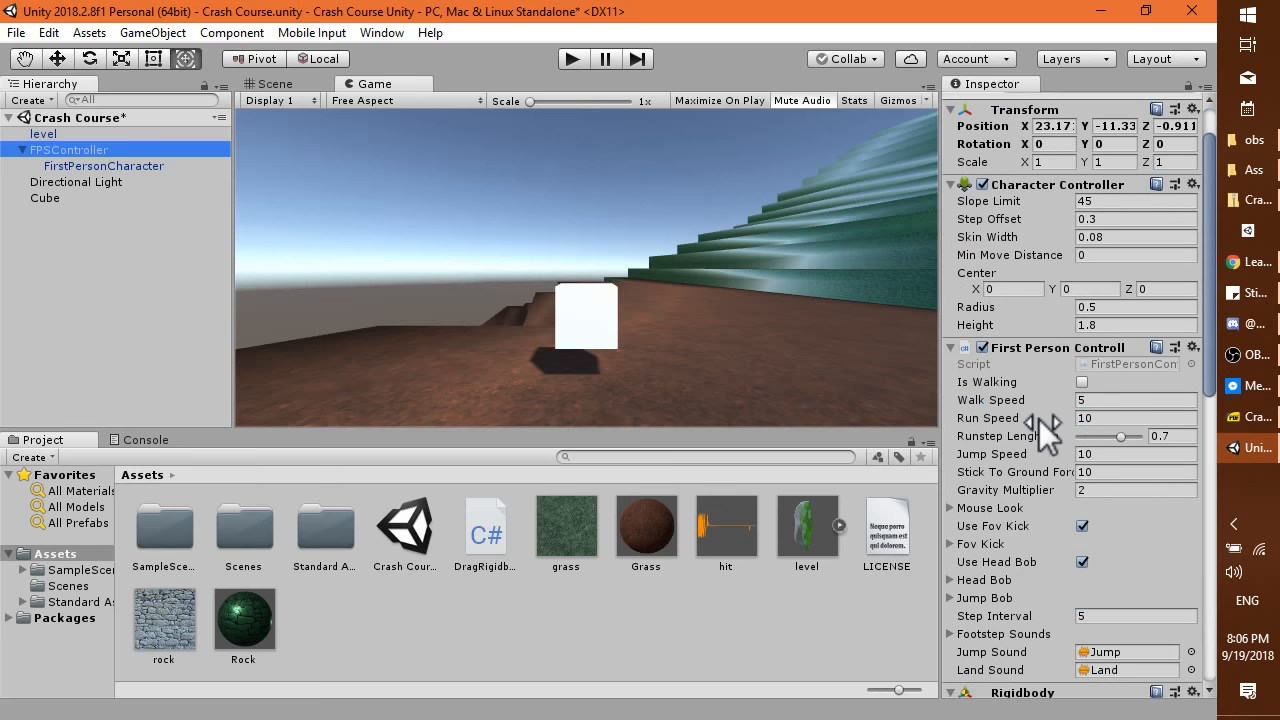
{"action": "left_click", "coordinate": [950, 347]}
{"action": "left_click", "coordinate": [951, 184]}
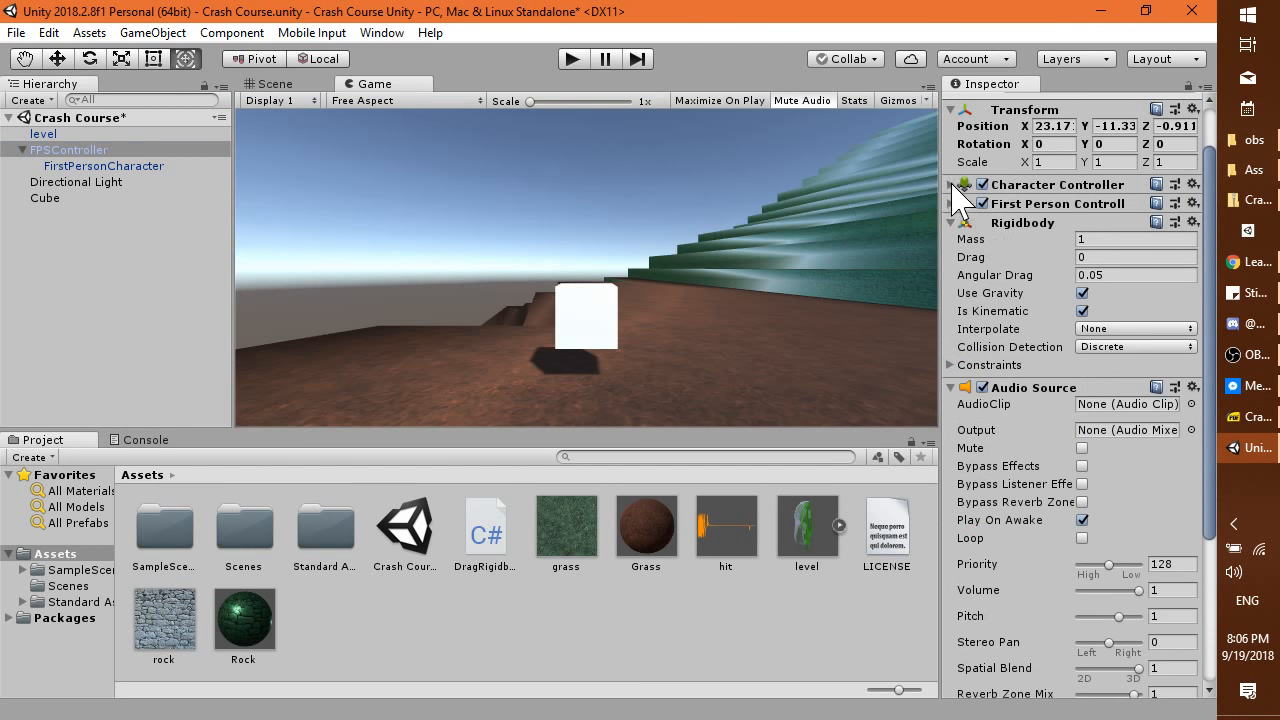
{"action": "left_click", "coordinate": [950, 223]}
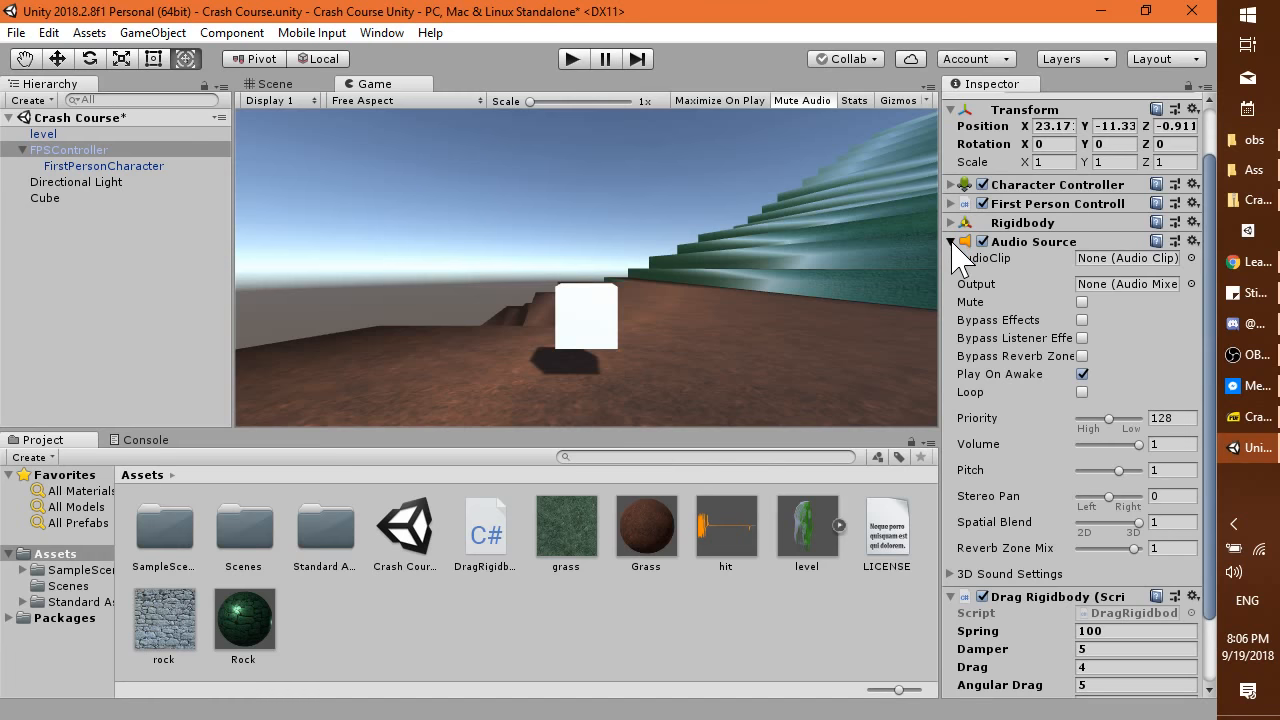
{"action": "left_click", "coordinate": [951, 240]}
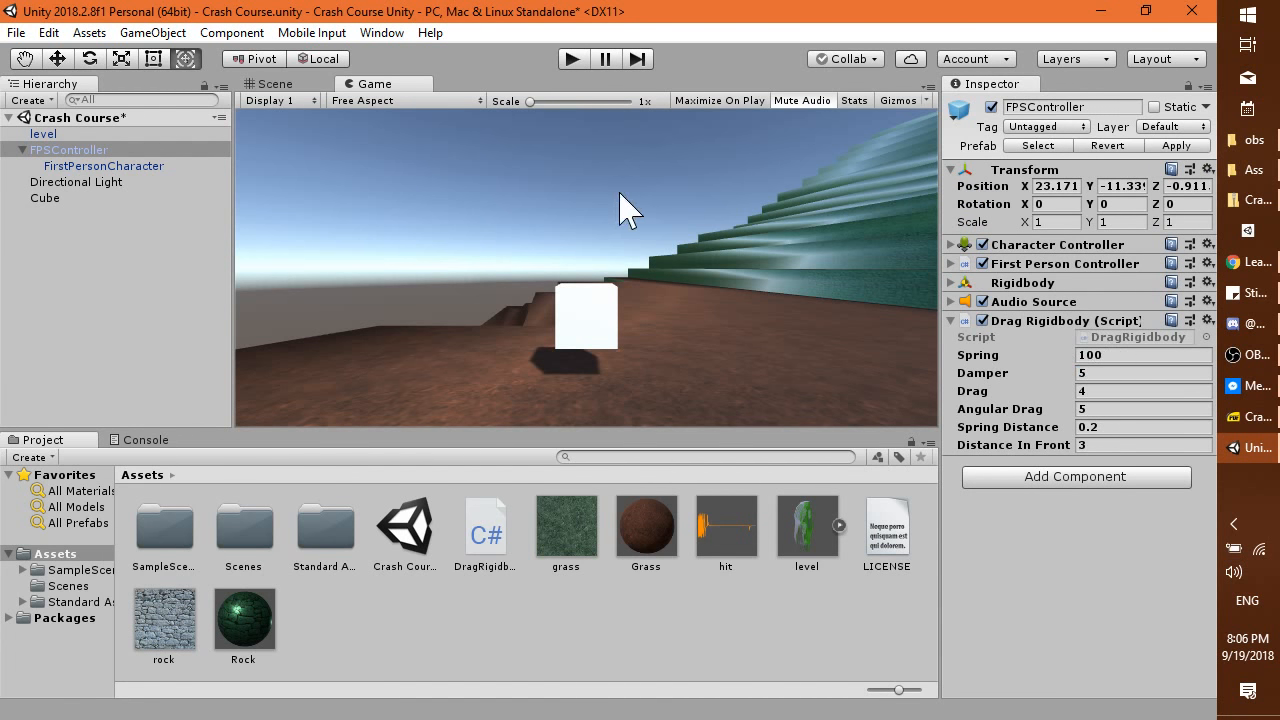
Play-test the scene by picking up the cube with the first-person controller and carrying it across the terrain.
{"action": "left_click", "coordinate": [573, 60]}
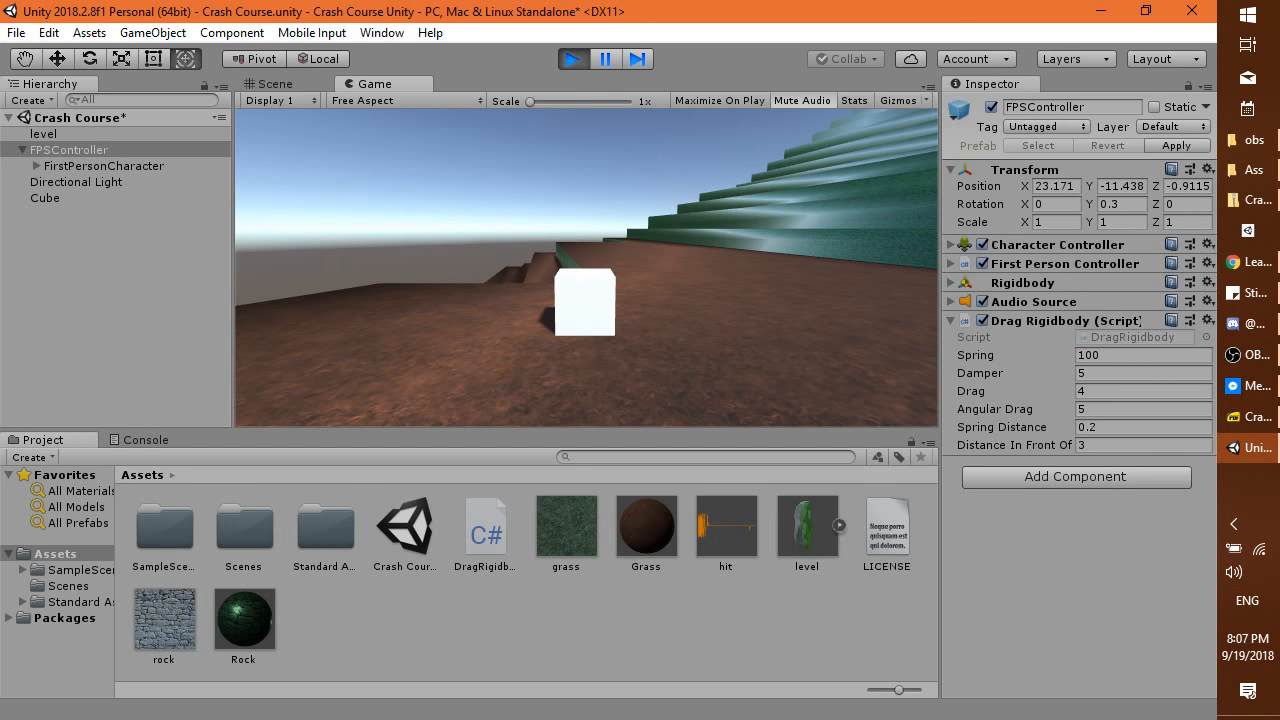
{"action": "left_click_drag", "start_coordinate": [586, 270], "coordinate": [586, 270]}
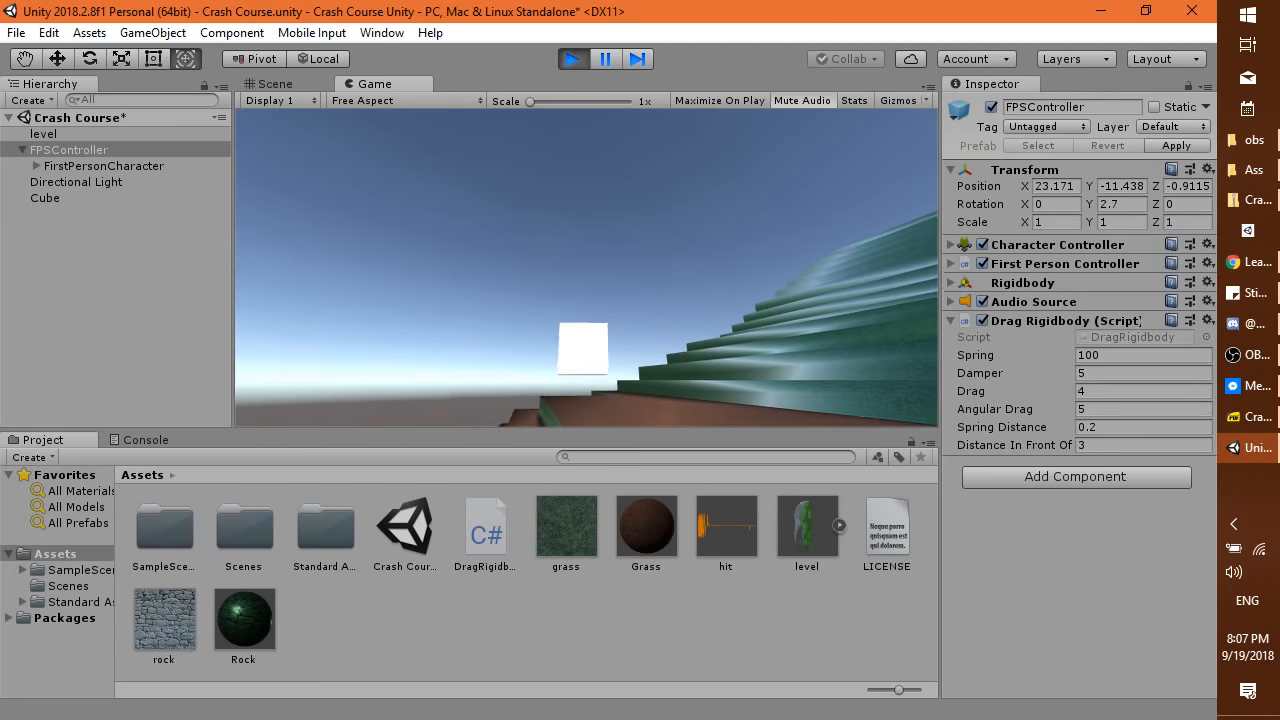
{"action": "key", "text": "w"}
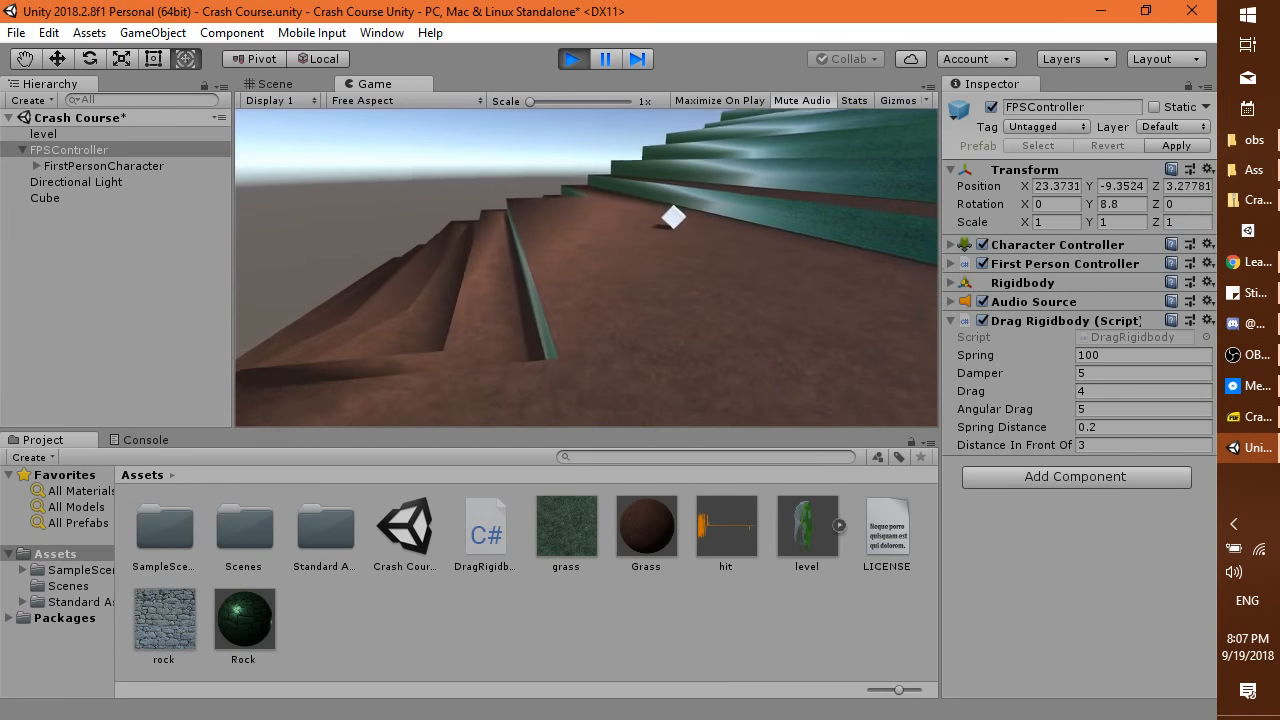
{"action": "key", "text": "w"}
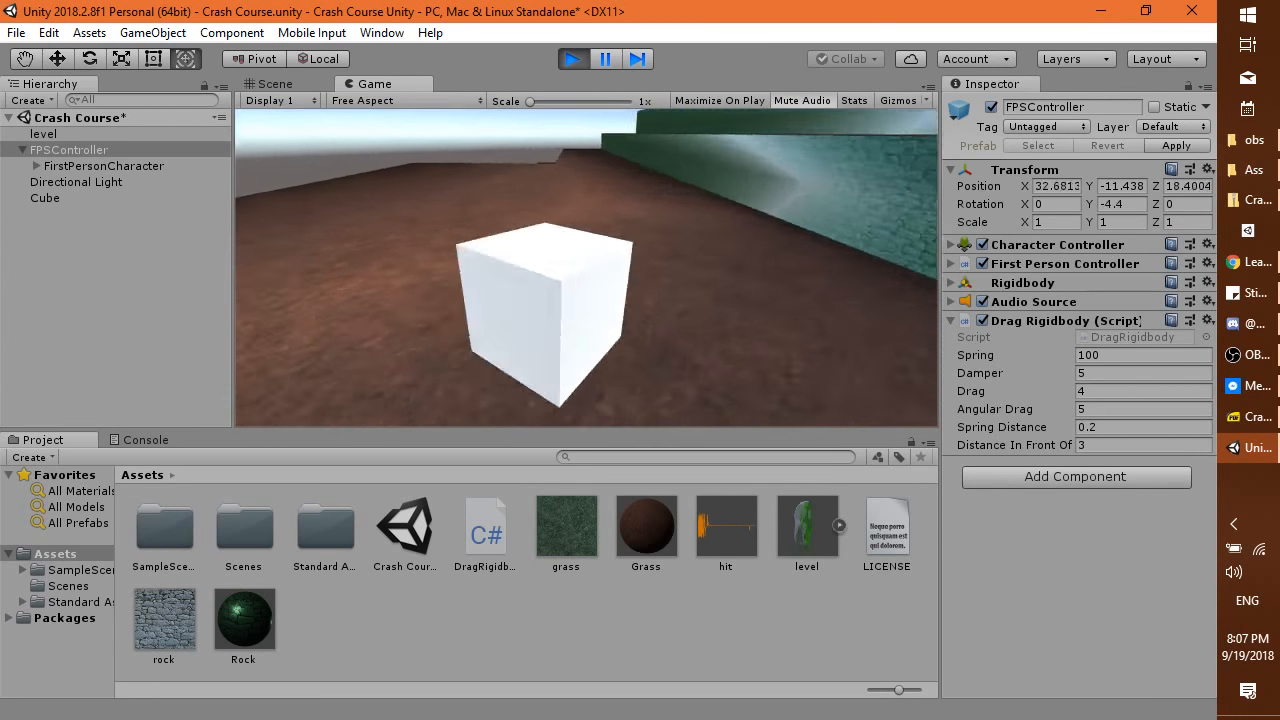
{"action": "key", "text": "d"}
{"action": "left_click_drag", "start_coordinate": [586, 268], "coordinate": [586, 268]}
{"action": "key", "text": "w"}
{"action": "key", "text": "a"}
{"action": "key", "text": "w"}
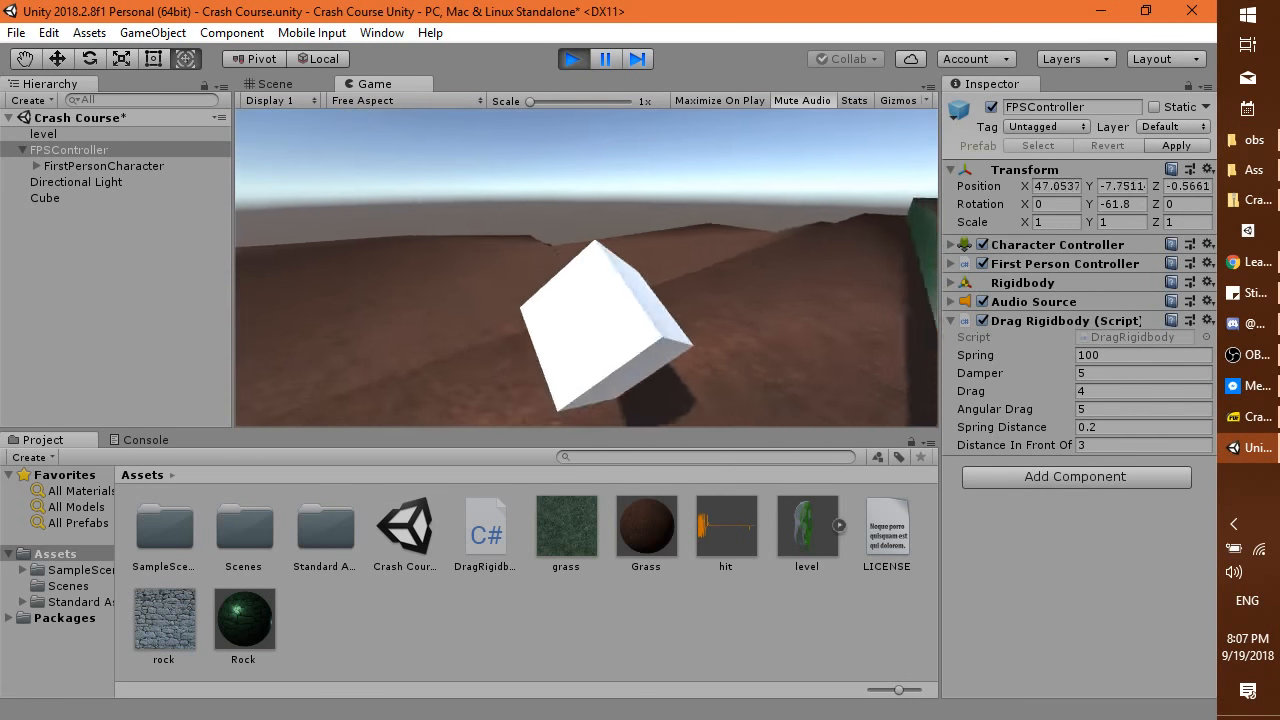
{"action": "key", "text": "w"}
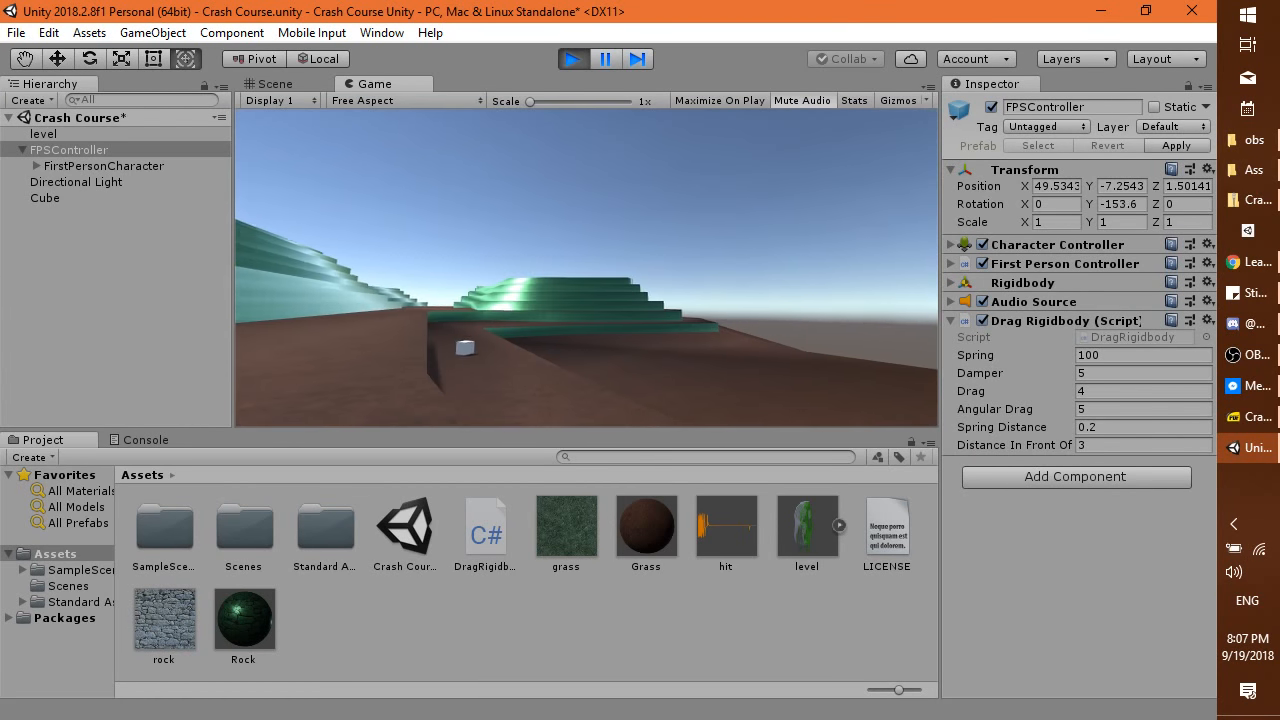
Carry the cube along the slopes and green ledges of the level, release it, and stop the game.
{"action": "key", "text": "a"}
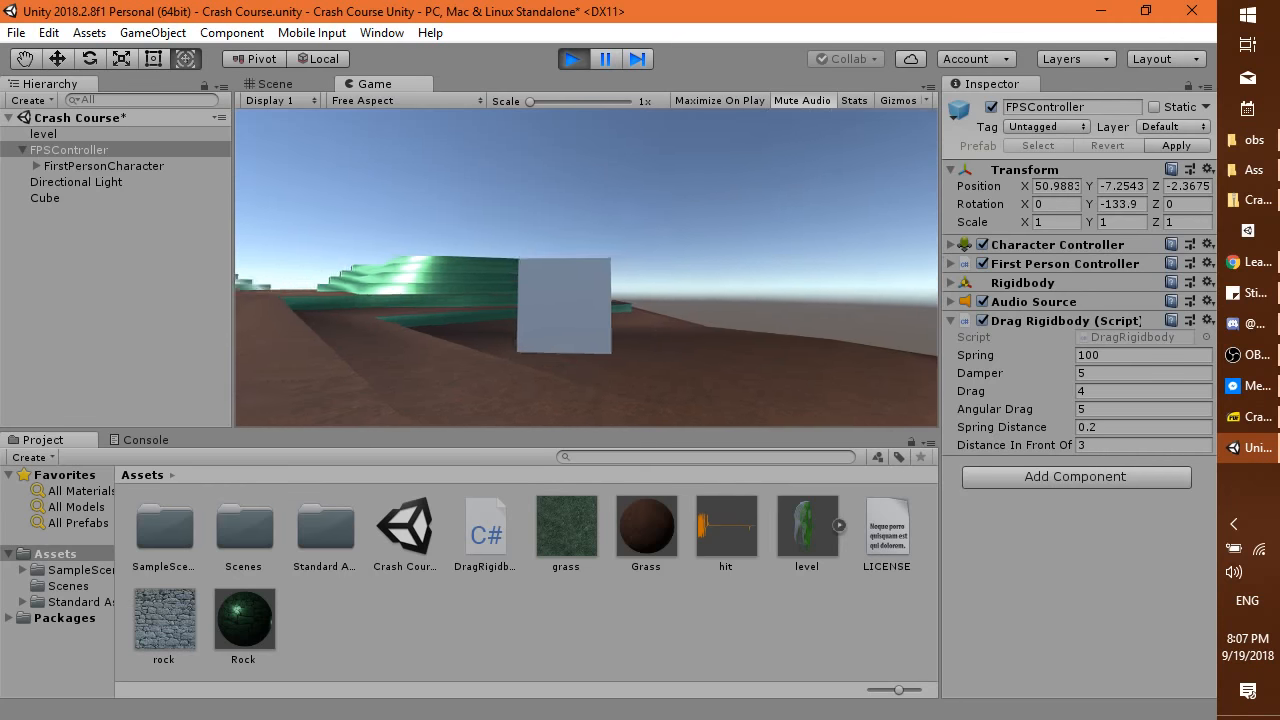
{"action": "key", "text": "w"}
{"action": "key", "text": "w"}
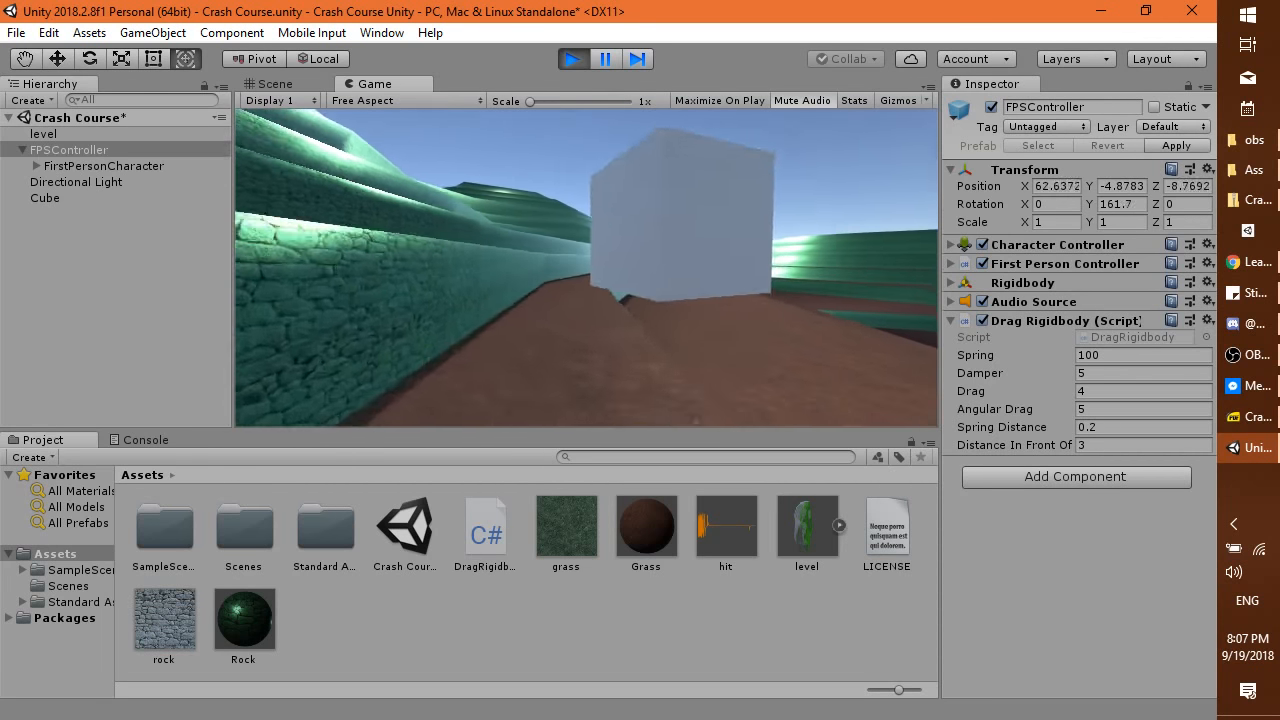
{"action": "key", "text": "w"}
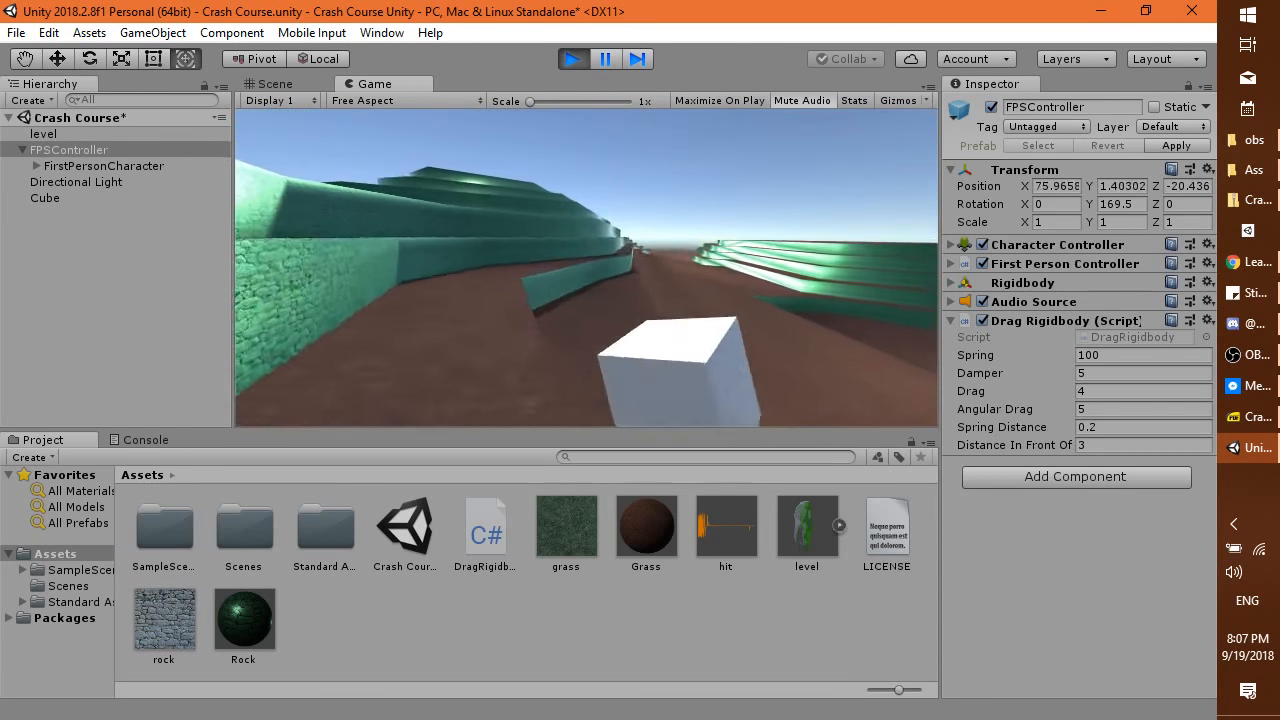
{"action": "key", "text": "w"}
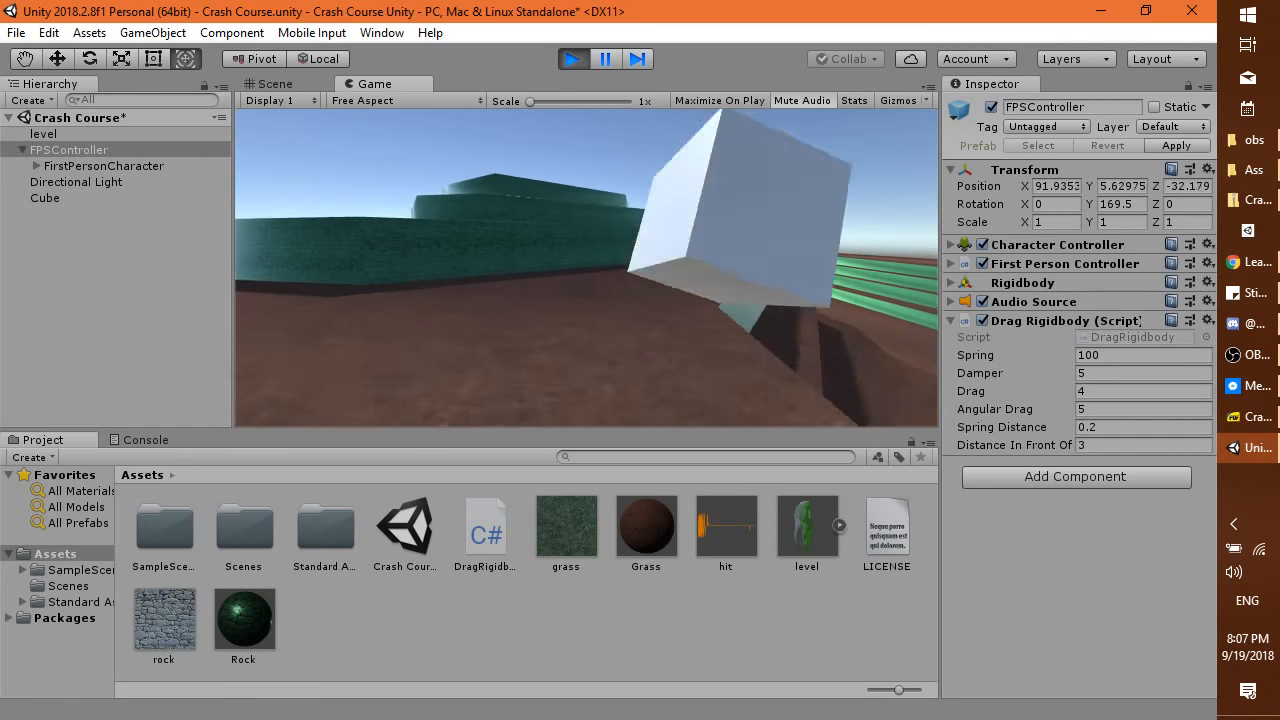
{"action": "key", "text": "w"}
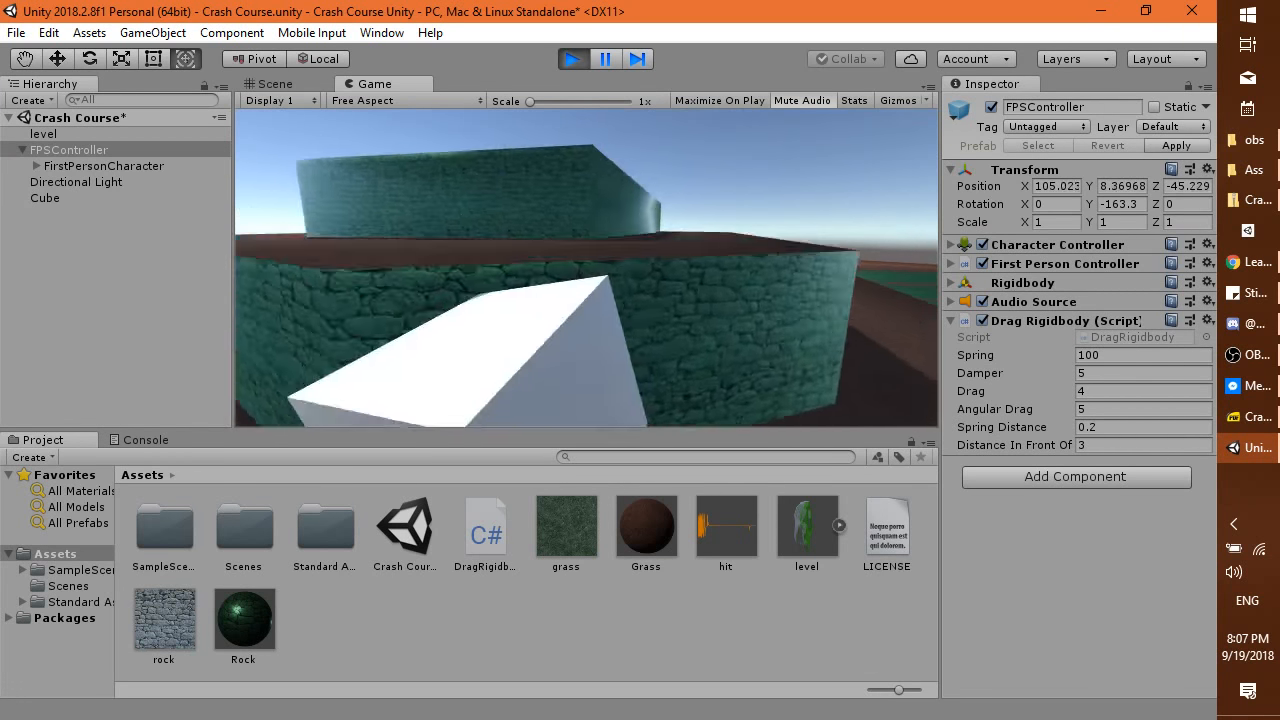
{"action": "key", "text": "w"}
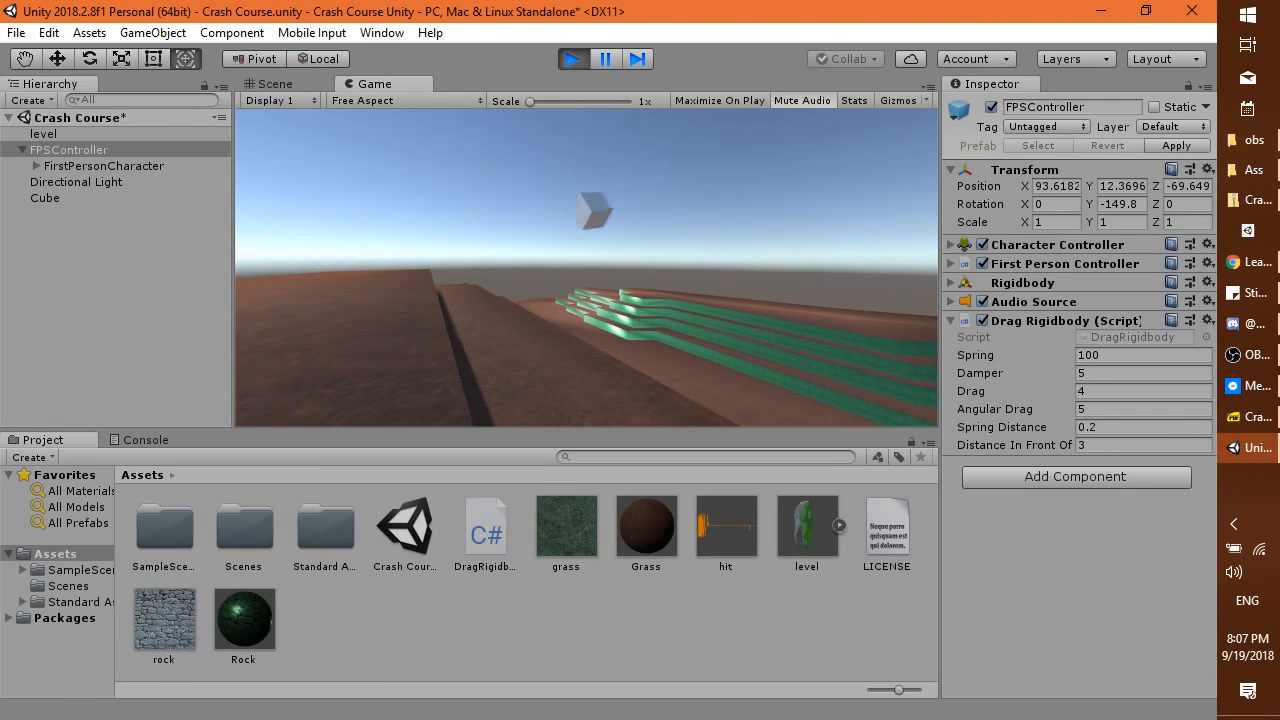
{"action": "key", "text": "w"}
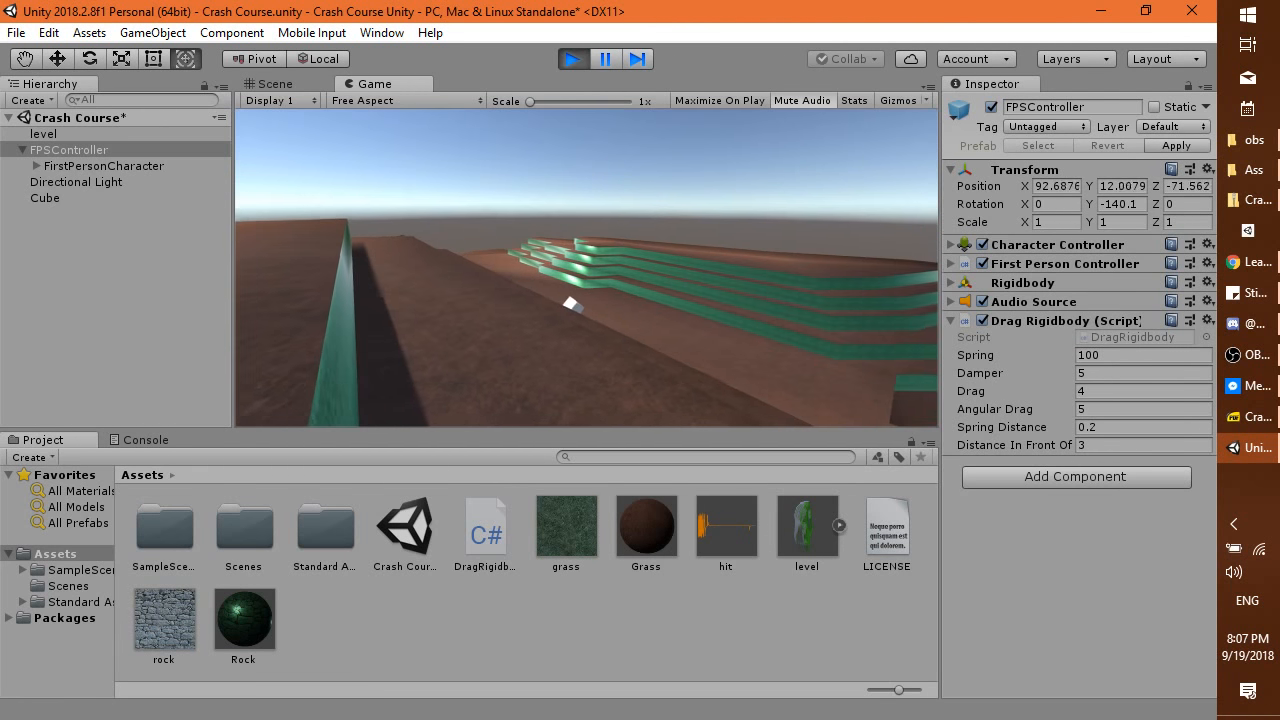
{"action": "key", "text": "w"}
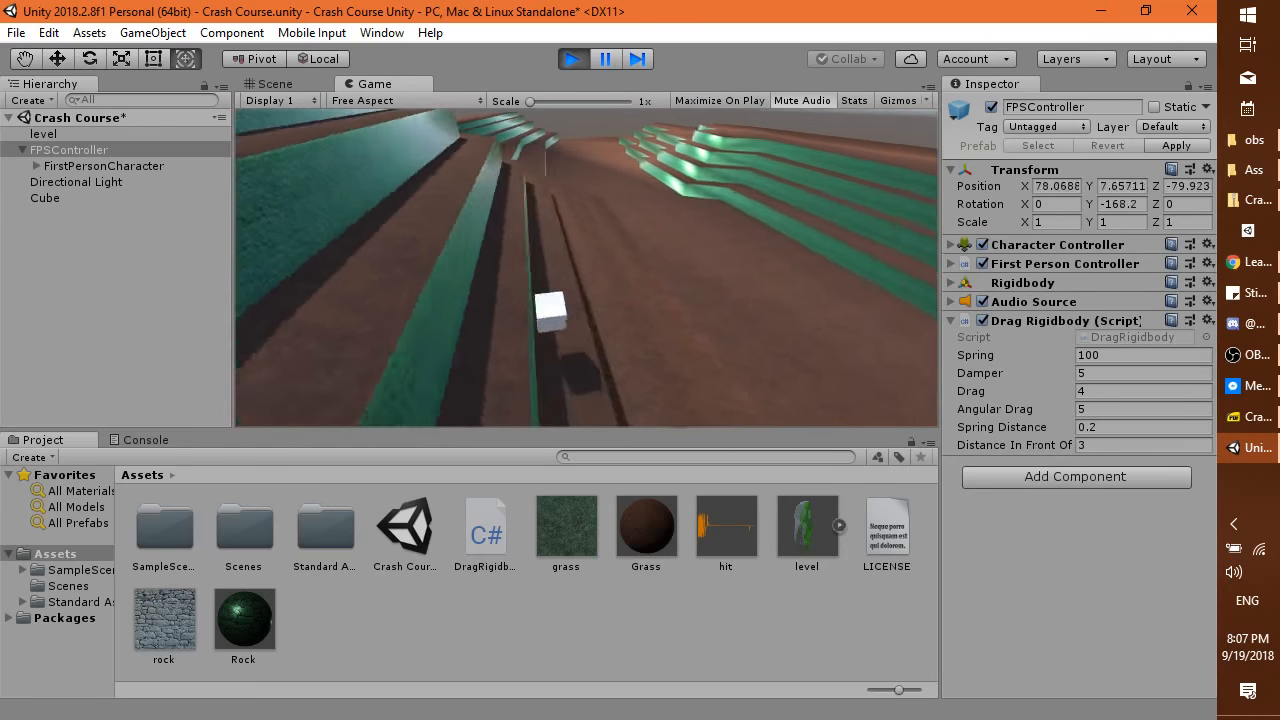
{"action": "key", "text": "d"}
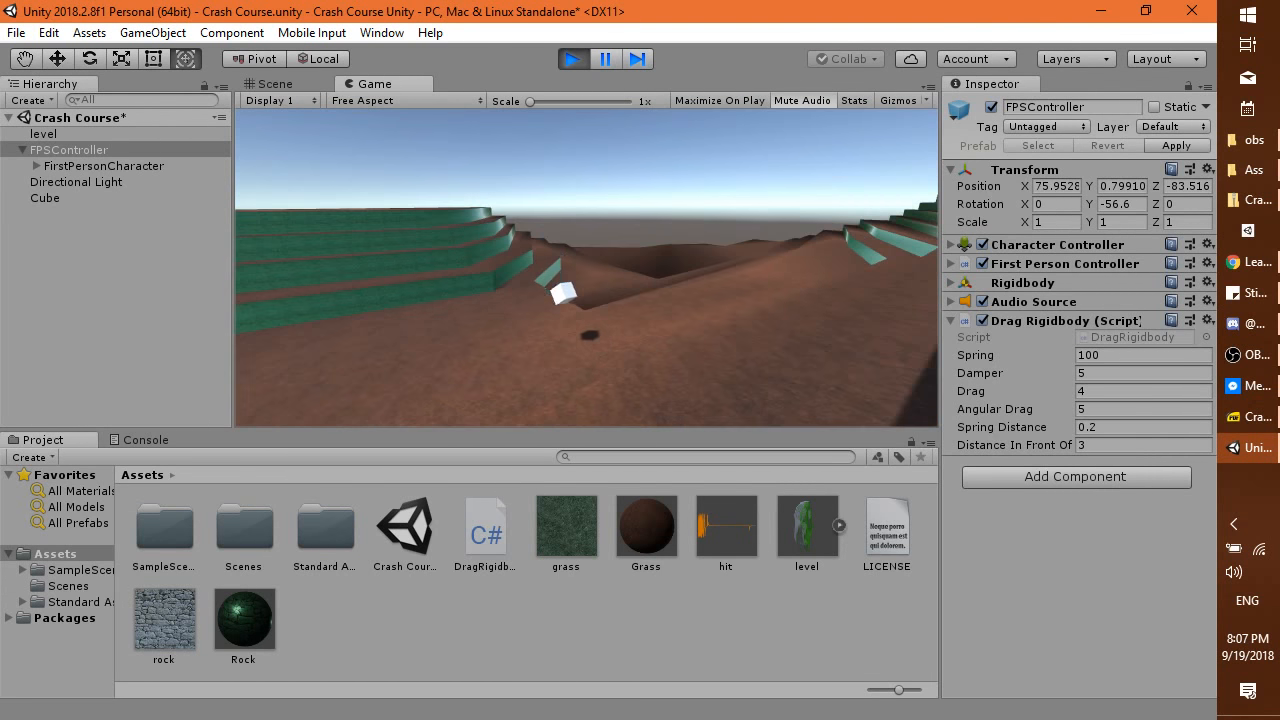
{"action": "key", "text": "Escape"}
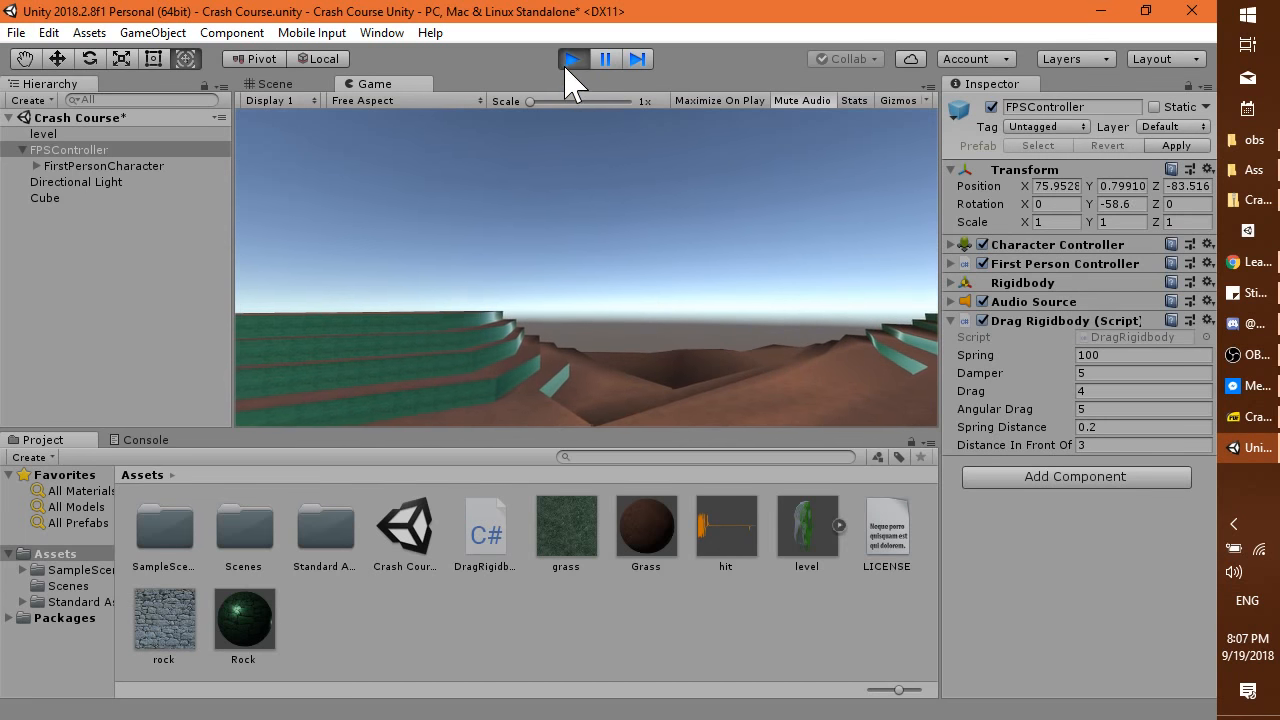
{"action": "left_click", "coordinate": [572, 59]}
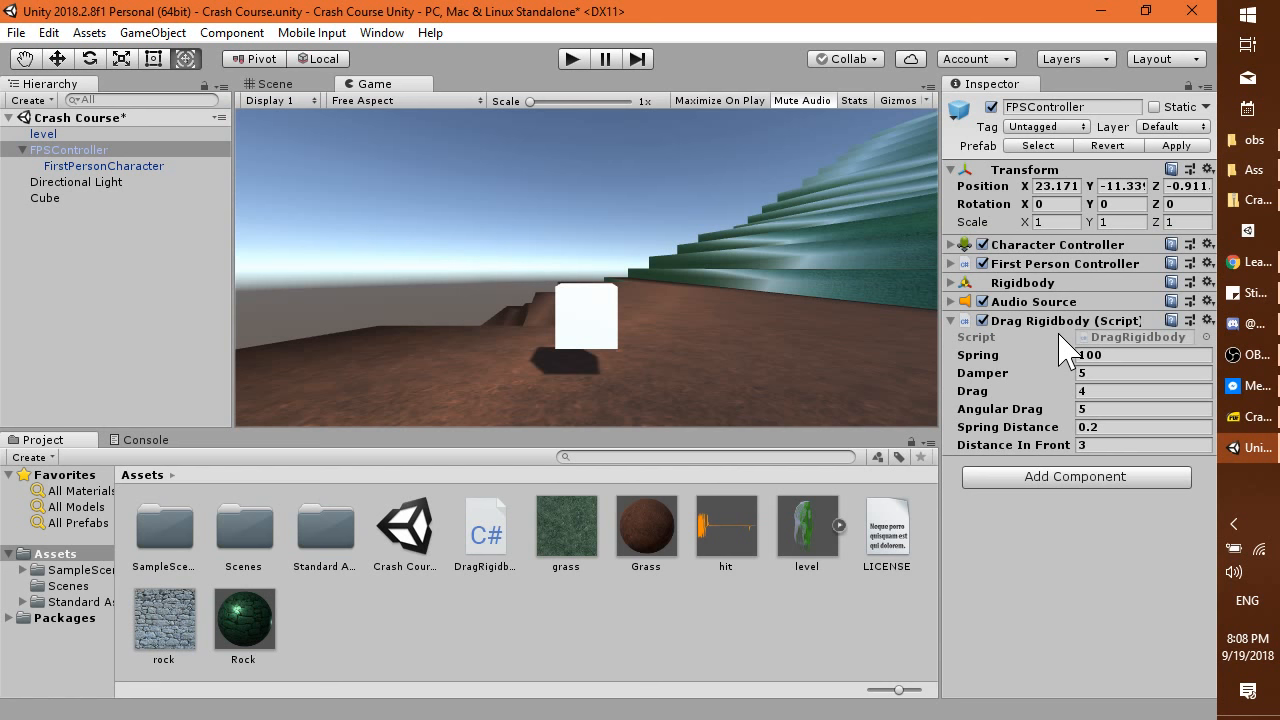
Compare the FPSController with its child FirstPersonCharacter, and examine the child's Camera and Audio Listener components and the component options.
{"action": "left_click", "coordinate": [118, 167]}
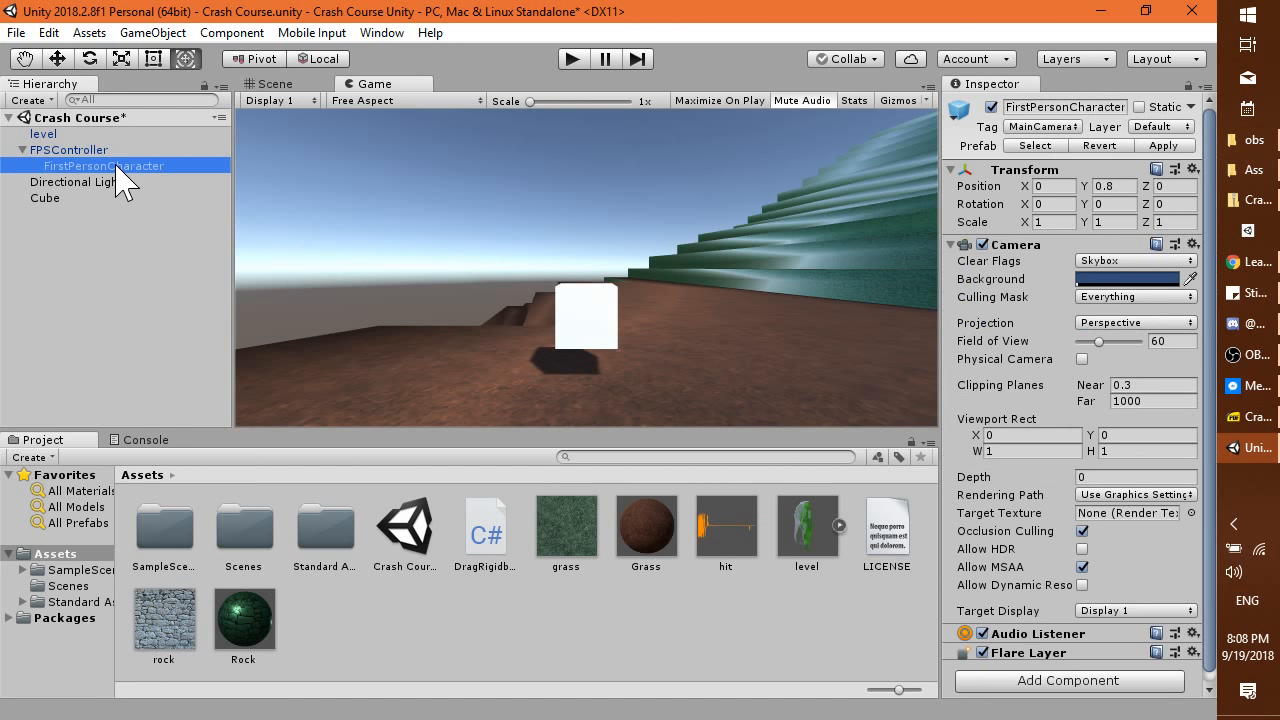
{"action": "left_click", "coordinate": [118, 150]}
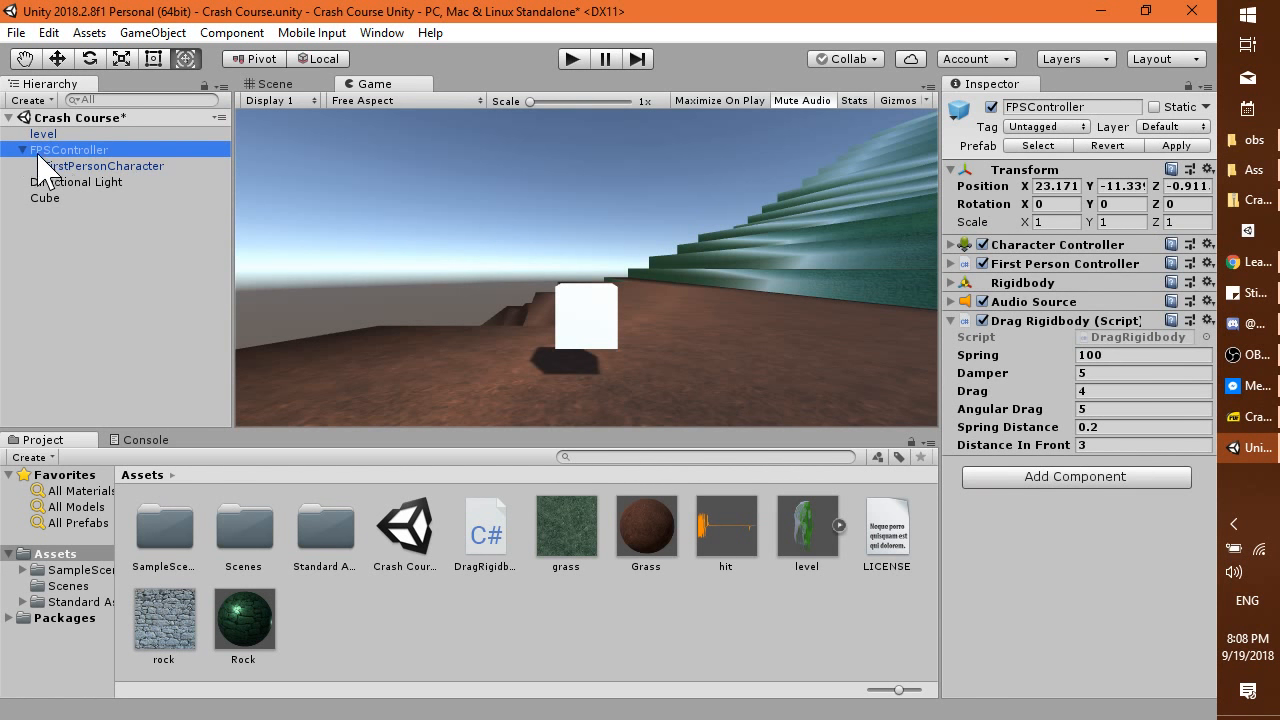
{"action": "left_click", "coordinate": [22, 150]}
{"action": "left_click", "coordinate": [20, 150]}
{"action": "left_click", "coordinate": [84, 168]}
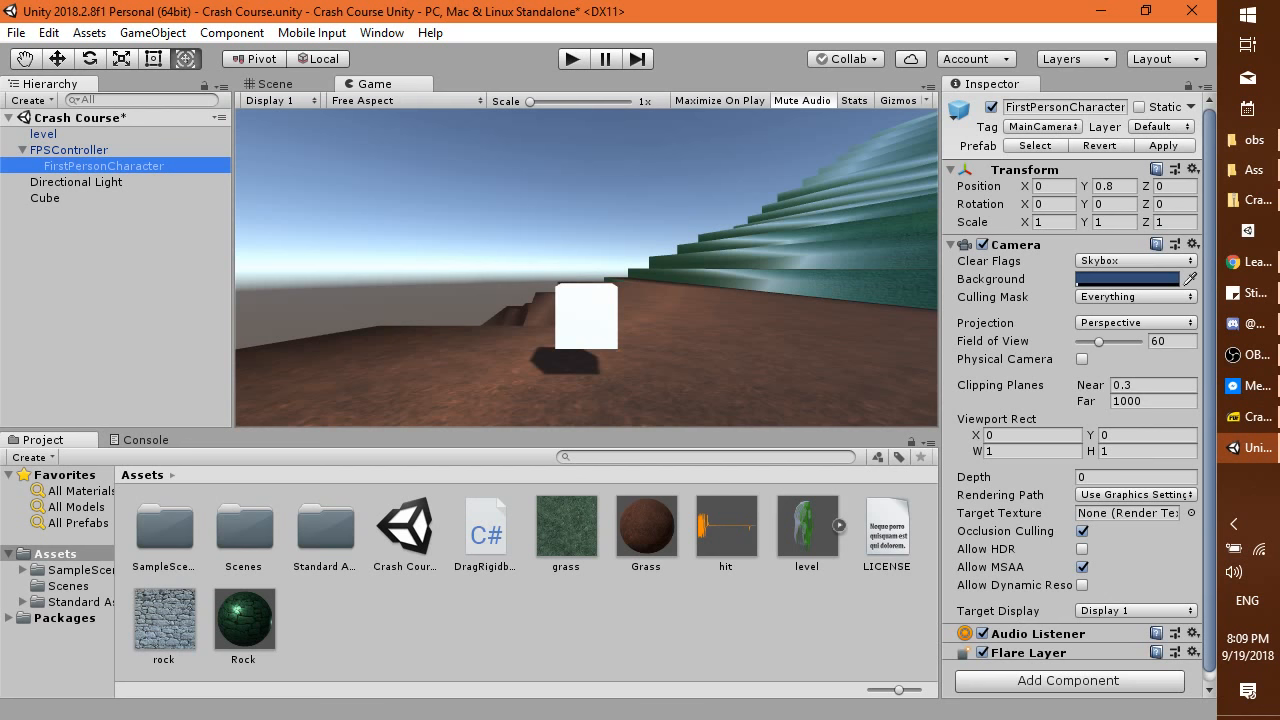
{"action": "scroll", "coordinate": [1080, 674], "scroll_direction": "down", "scroll_amount": 1}
{"action": "right_click", "coordinate": [1066, 621]}
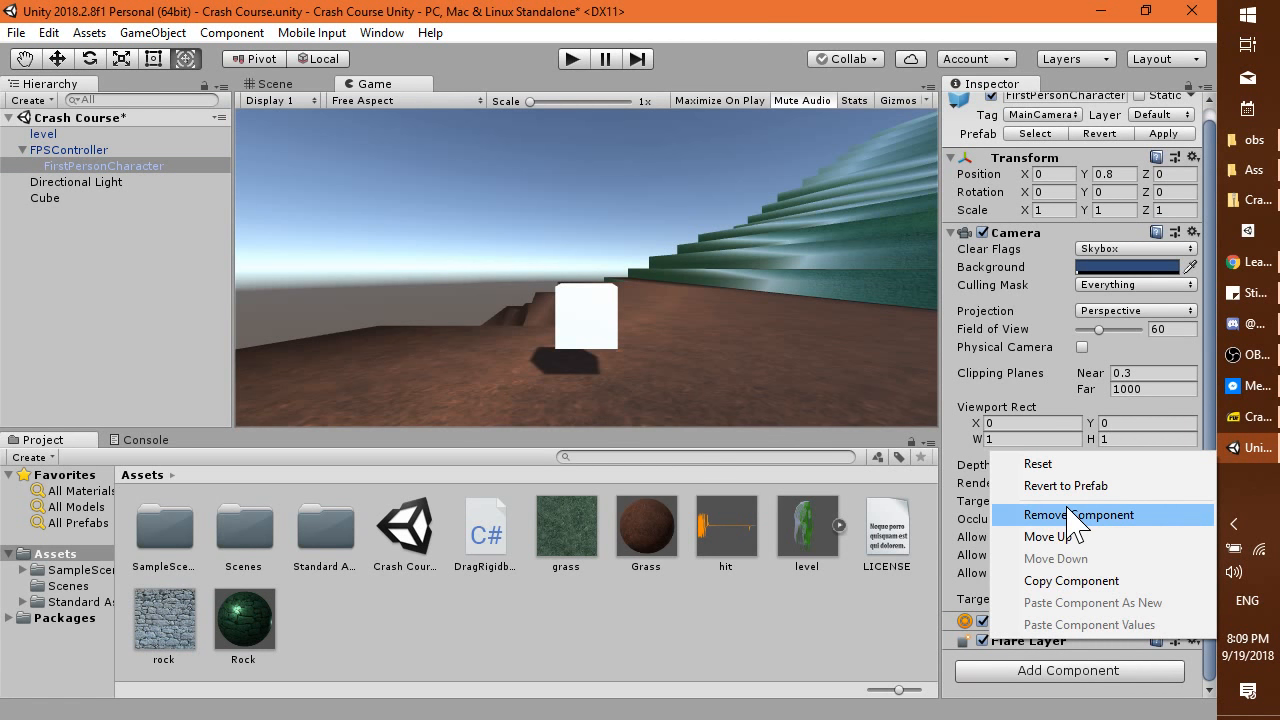
{"action": "left_click", "coordinate": [961, 707]}
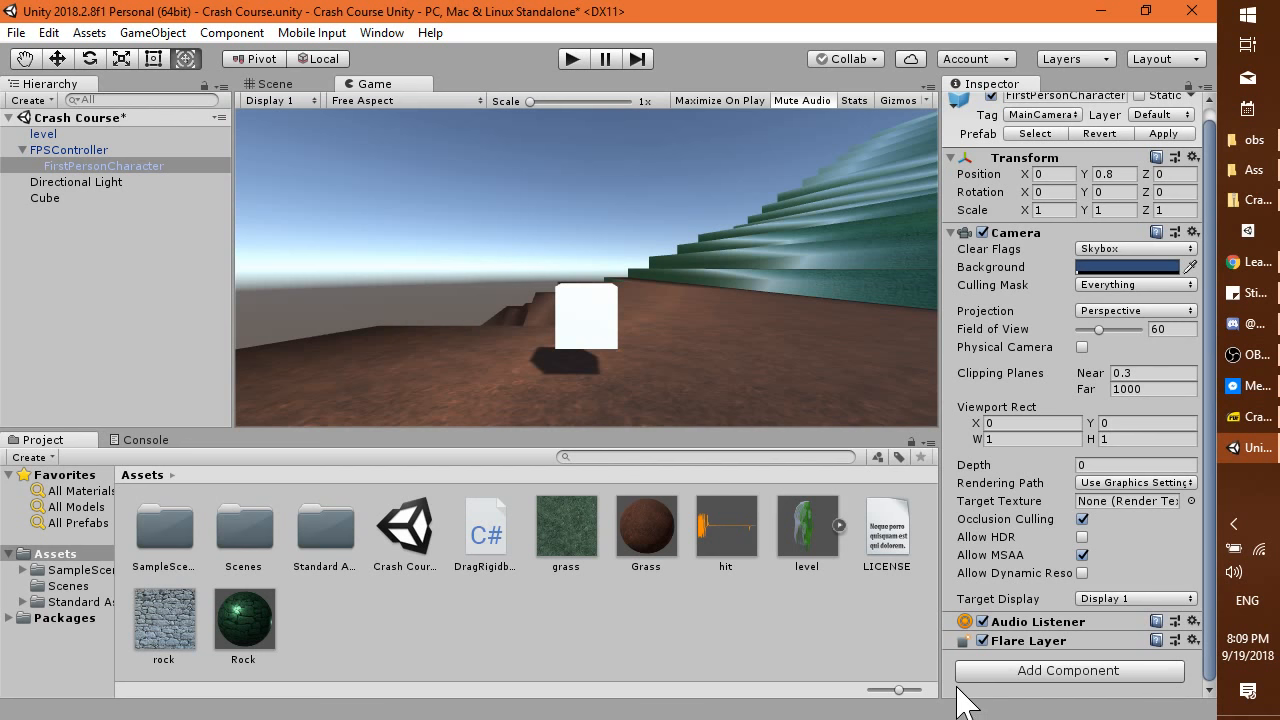
Remove the Rigidbody component from the Cube and briefly play-test the scene without it.
{"action": "left_click", "coordinate": [22, 150]}
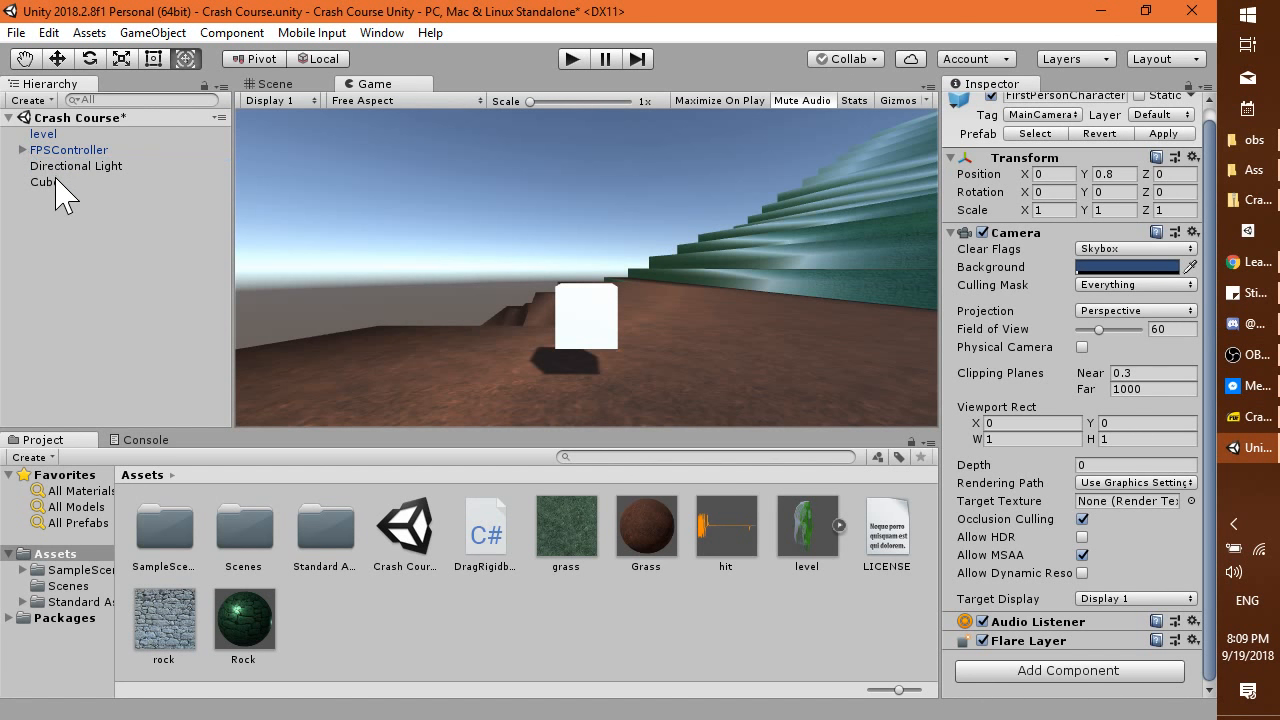
{"action": "left_click", "coordinate": [57, 182]}
{"action": "scroll", "coordinate": [1065, 630], "scroll_direction": "down", "scroll_amount": 3}
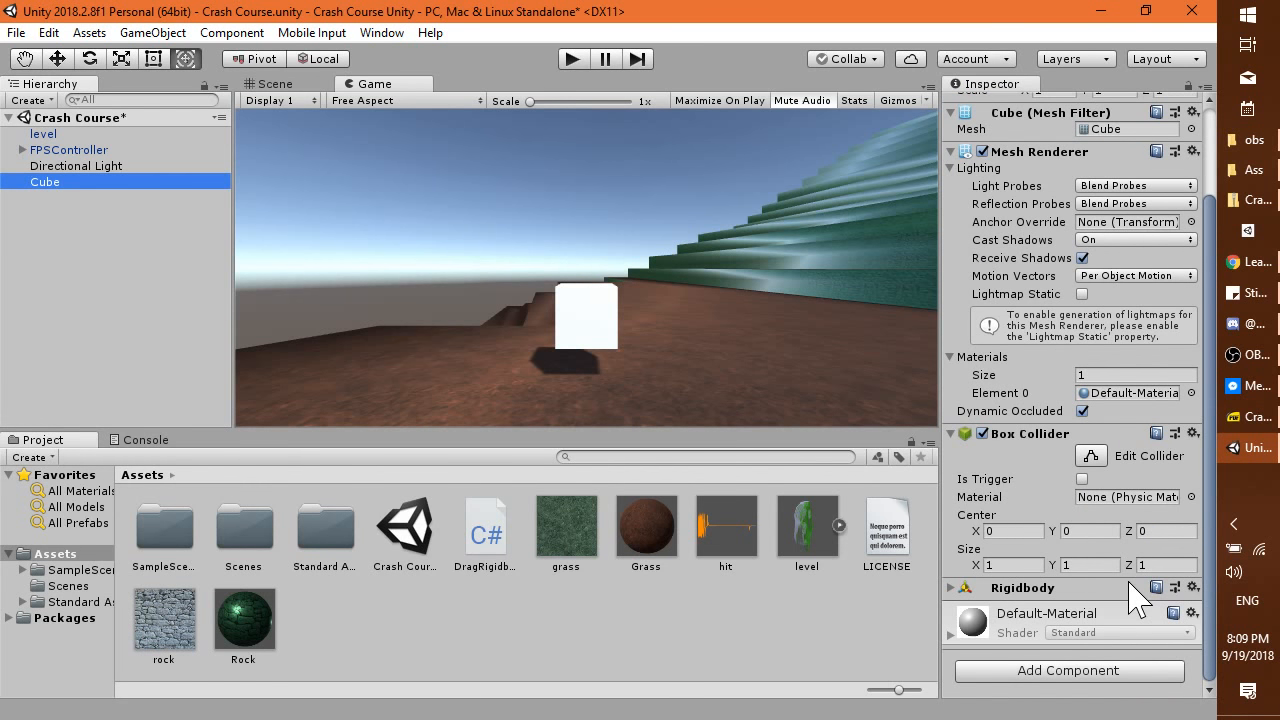
{"action": "left_click", "coordinate": [571, 58]}
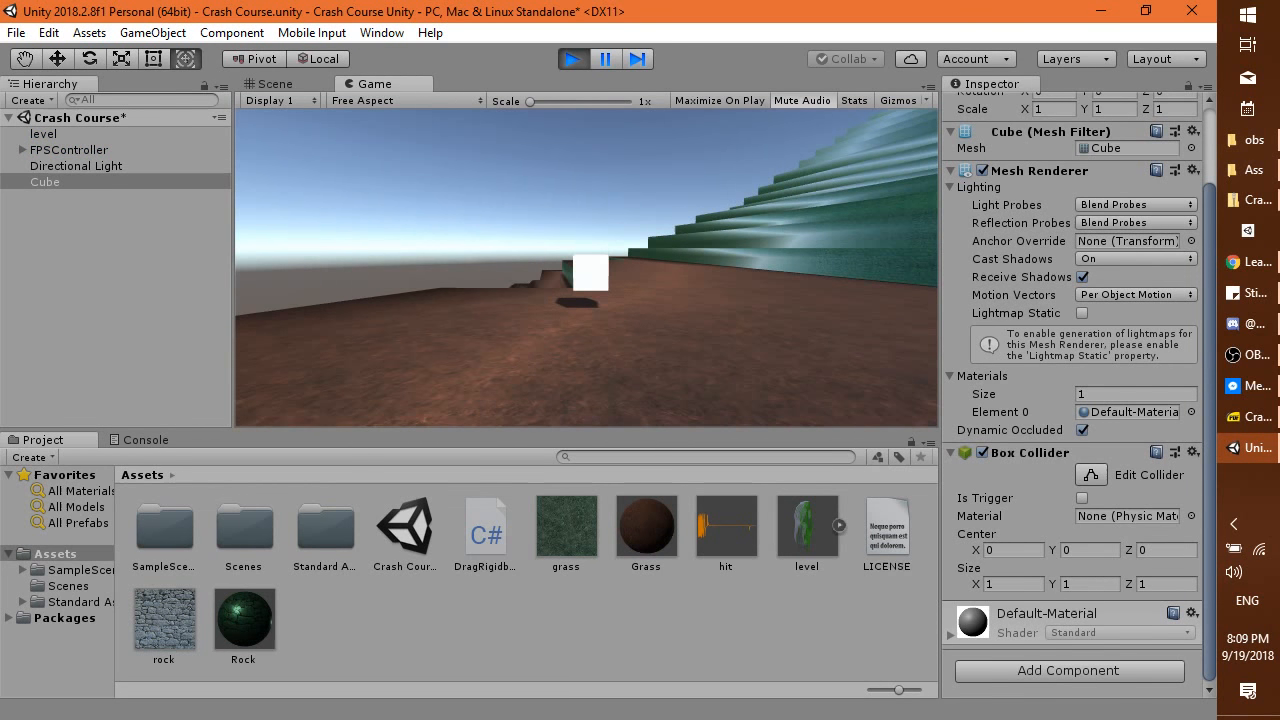
{"action": "key", "text": "ctrl+p"}
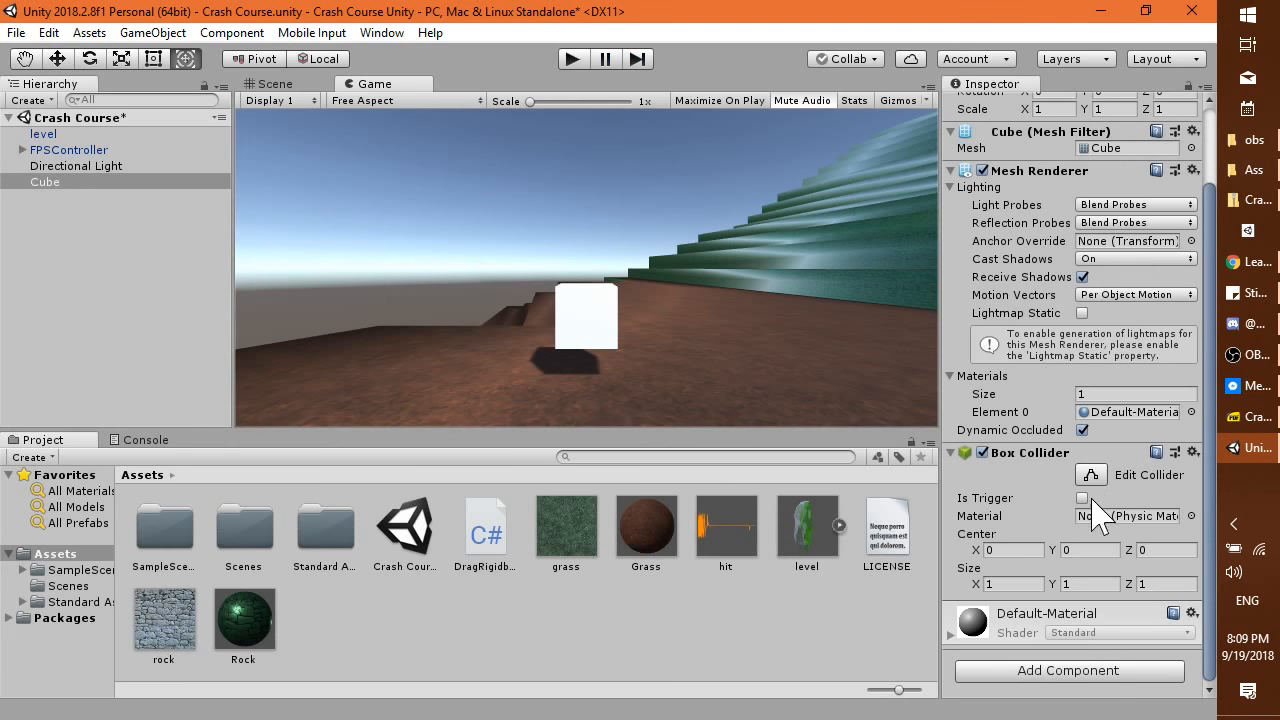
{"action": "left_click", "coordinate": [1057, 671]}
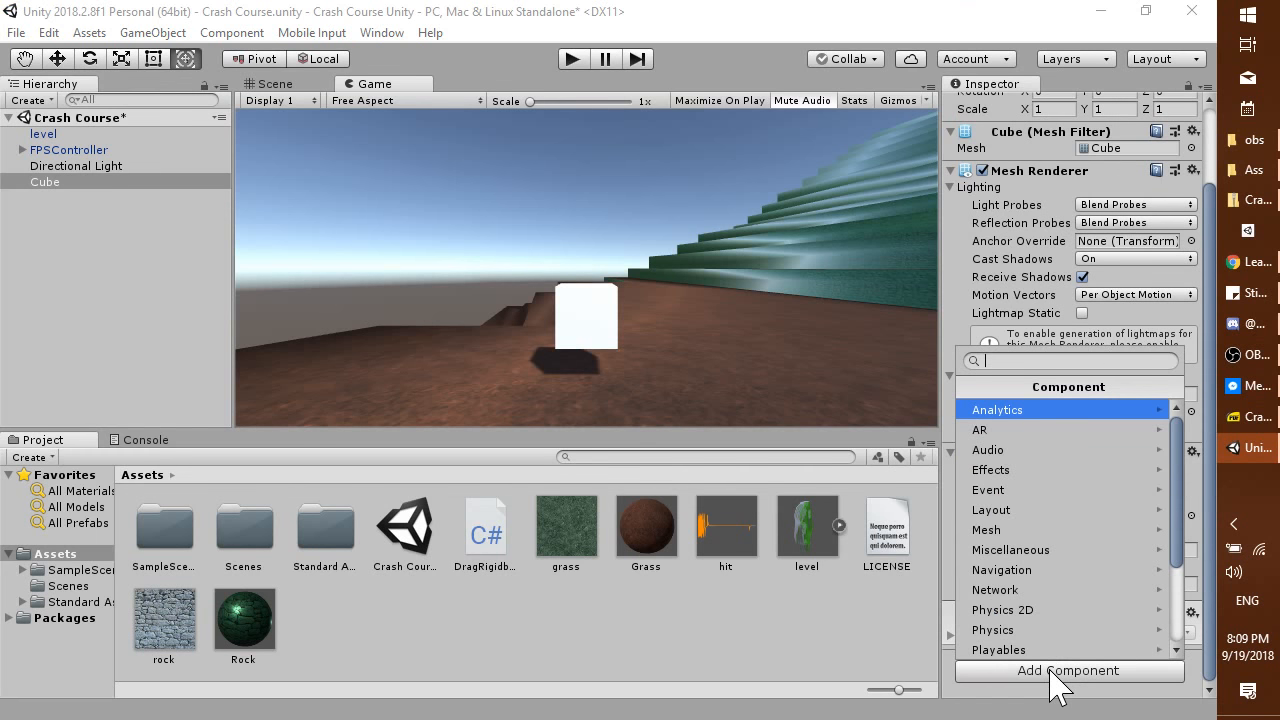
{"action": "left_click", "coordinate": [962, 705]}
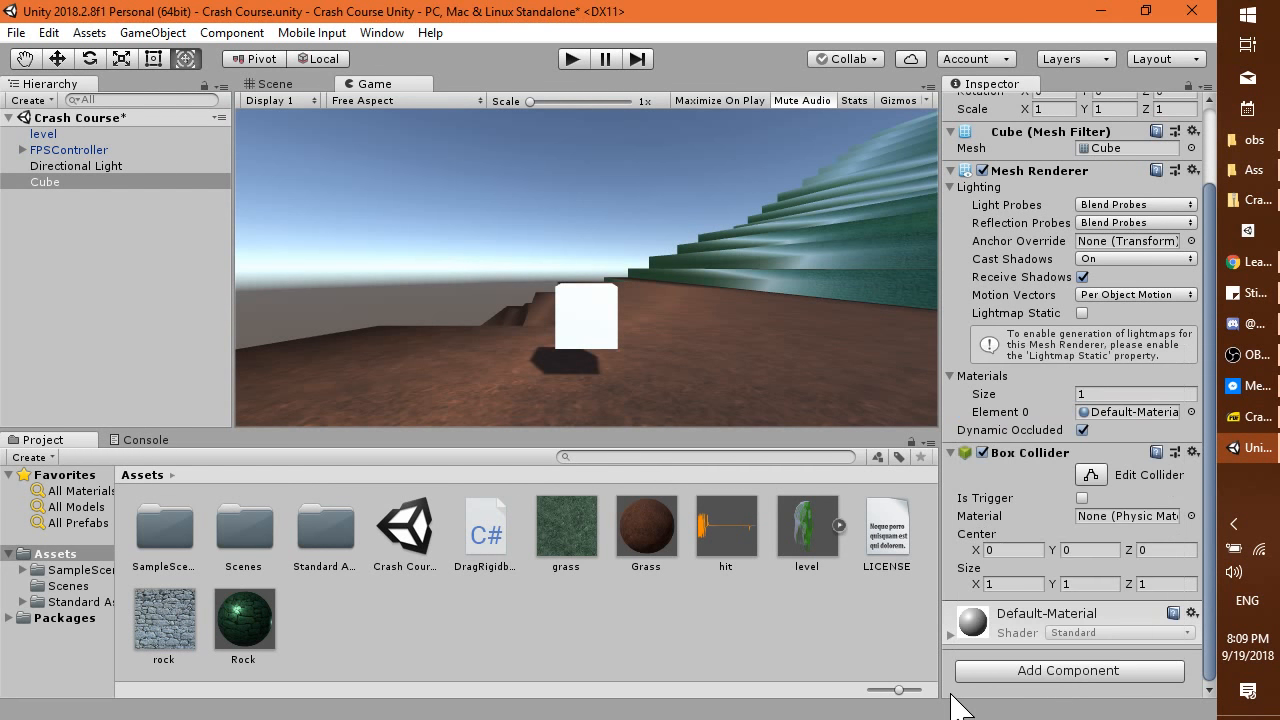
Show the Cube in the Scene view and add a Physics Rigidbody component to it.
{"action": "left_click", "coordinate": [268, 88]}
{"action": "middle_click_drag", "start_coordinate": [463, 290], "coordinate": [735, 205]}
{"action": "left_click", "coordinate": [354, 271]}
{"action": "left_click", "coordinate": [605, 265]}
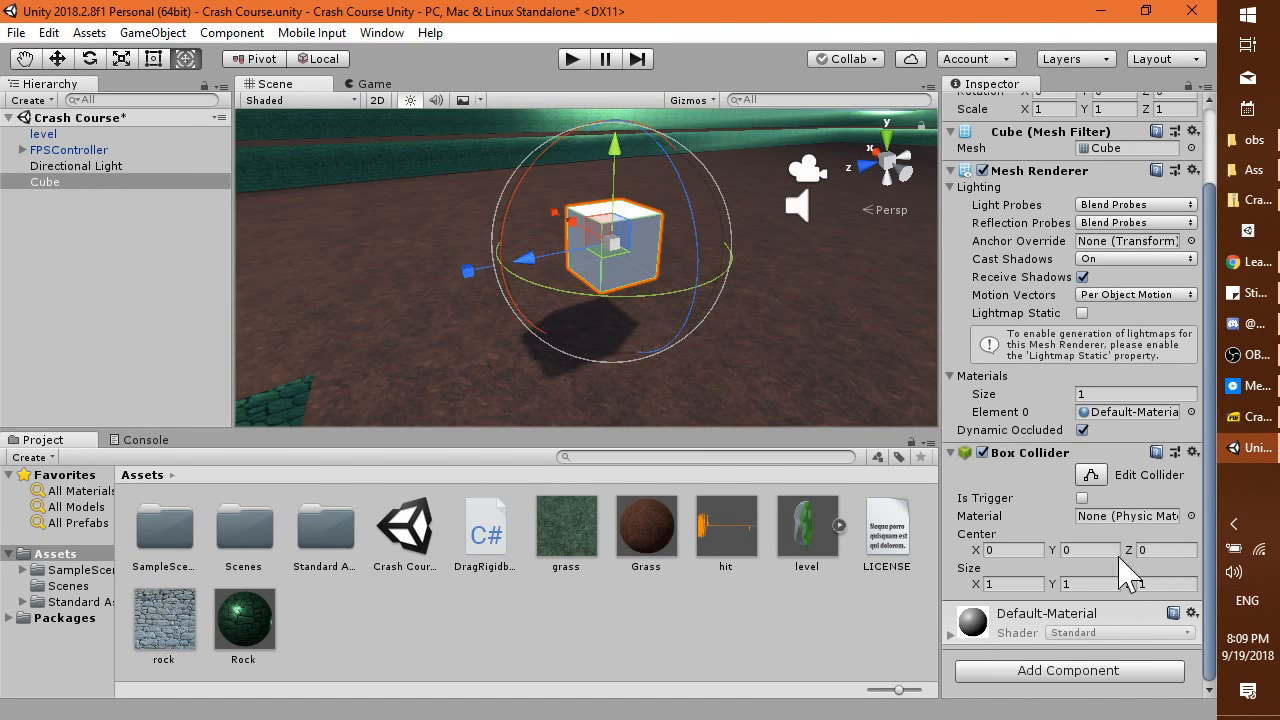
{"action": "left_click", "coordinate": [1072, 672]}
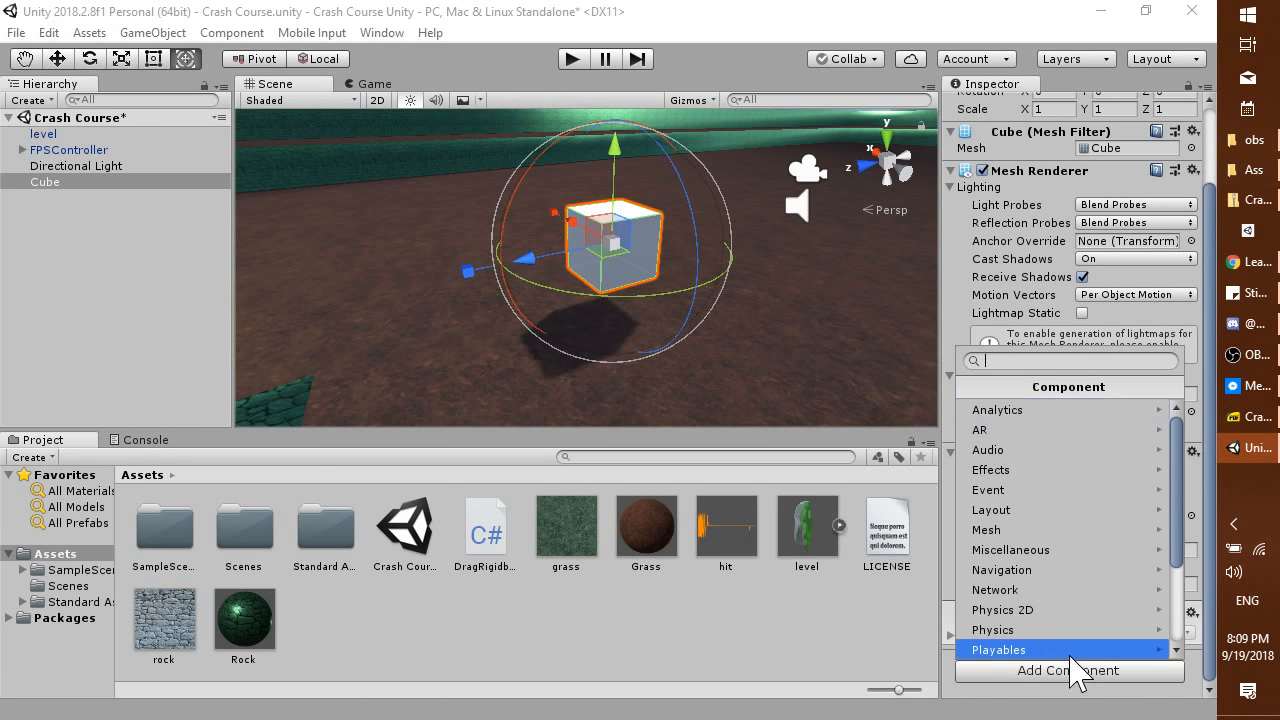
{"action": "left_click", "coordinate": [1022, 632]}
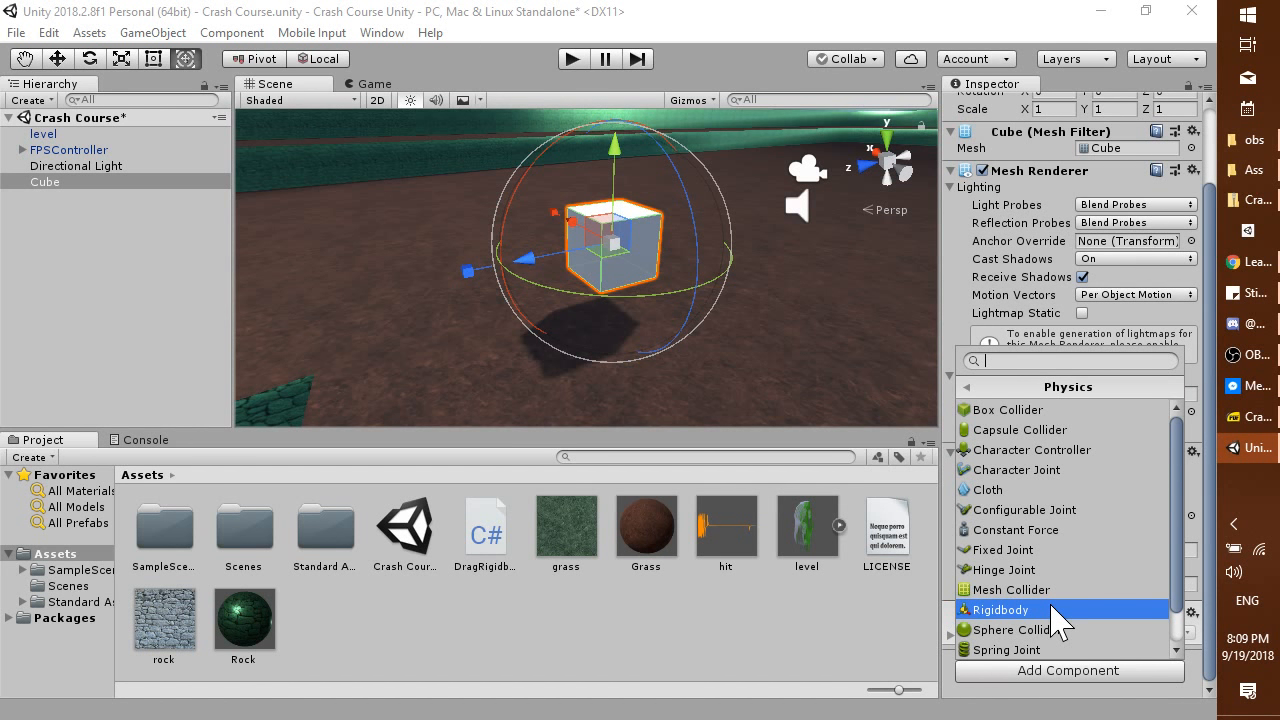
{"action": "left_click", "coordinate": [1050, 618]}
Review the Physics components that can be added to the Cube.
{"action": "scroll", "coordinate": [1057, 614], "scroll_direction": "down", "scroll_amount": 1}
{"action": "left_click", "coordinate": [1057, 668]}
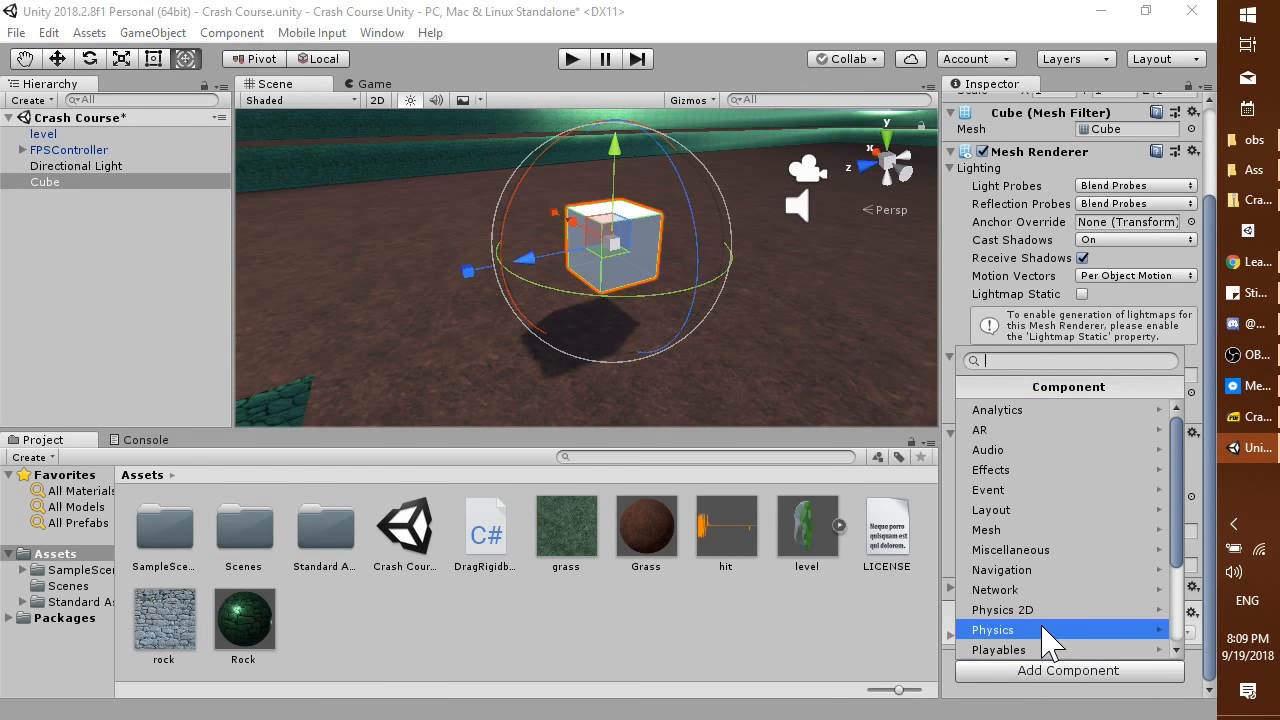
{"action": "left_click", "coordinate": [1043, 629]}
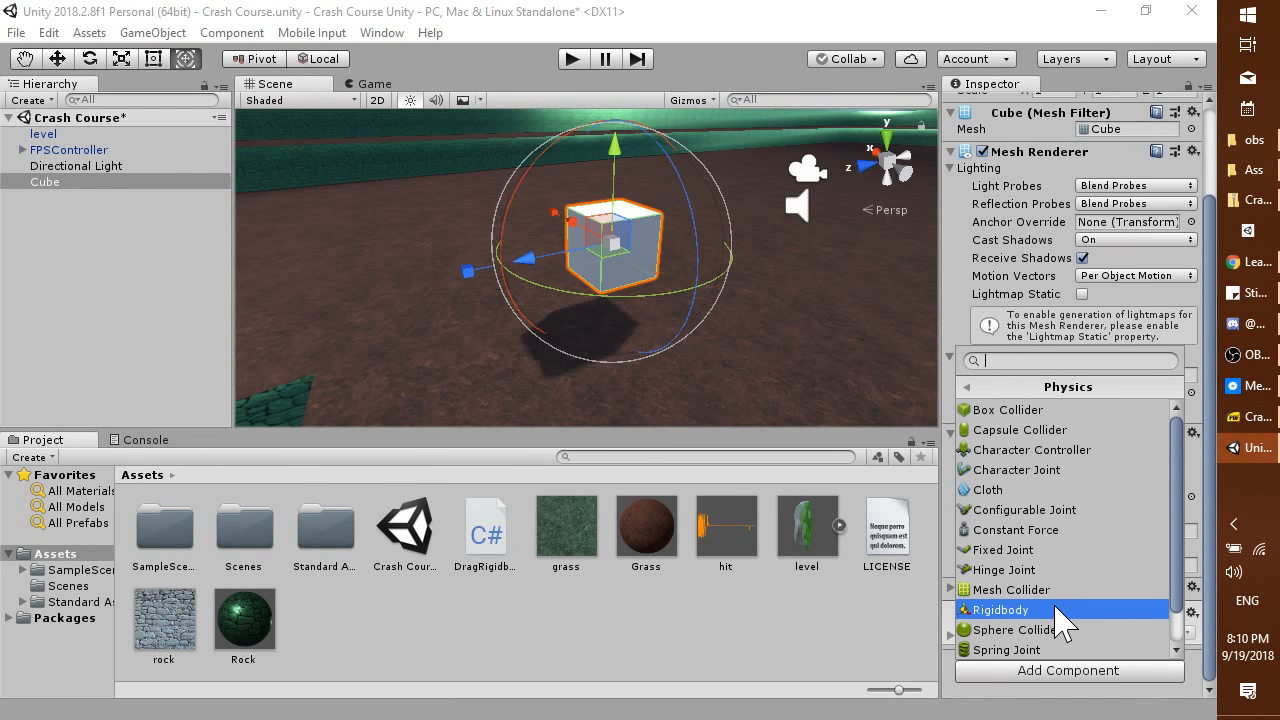
Switch to the Crash Course Unity 3D (2018) PDF and read the "Making weird shapes" slide on page 41.
{"action": "left_click", "coordinate": [1252, 417]}
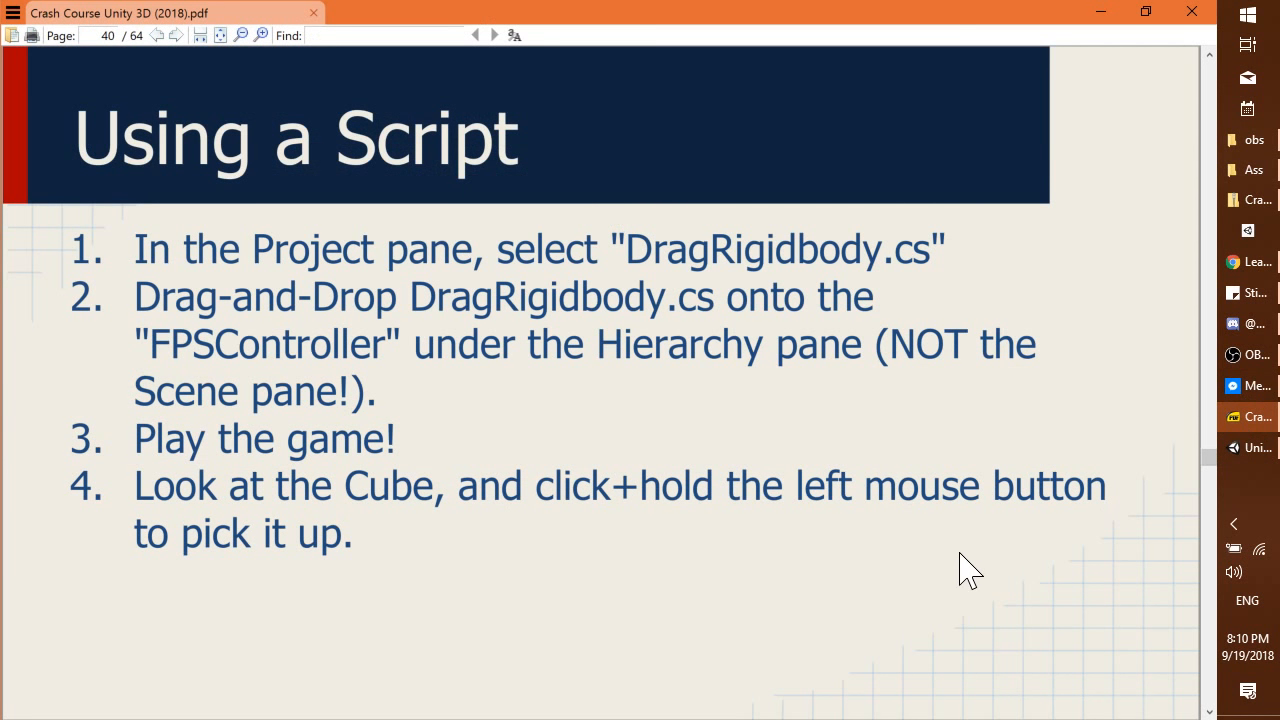
{"action": "scroll", "coordinate": [960, 553], "scroll_direction": "down", "scroll_amount": 1}
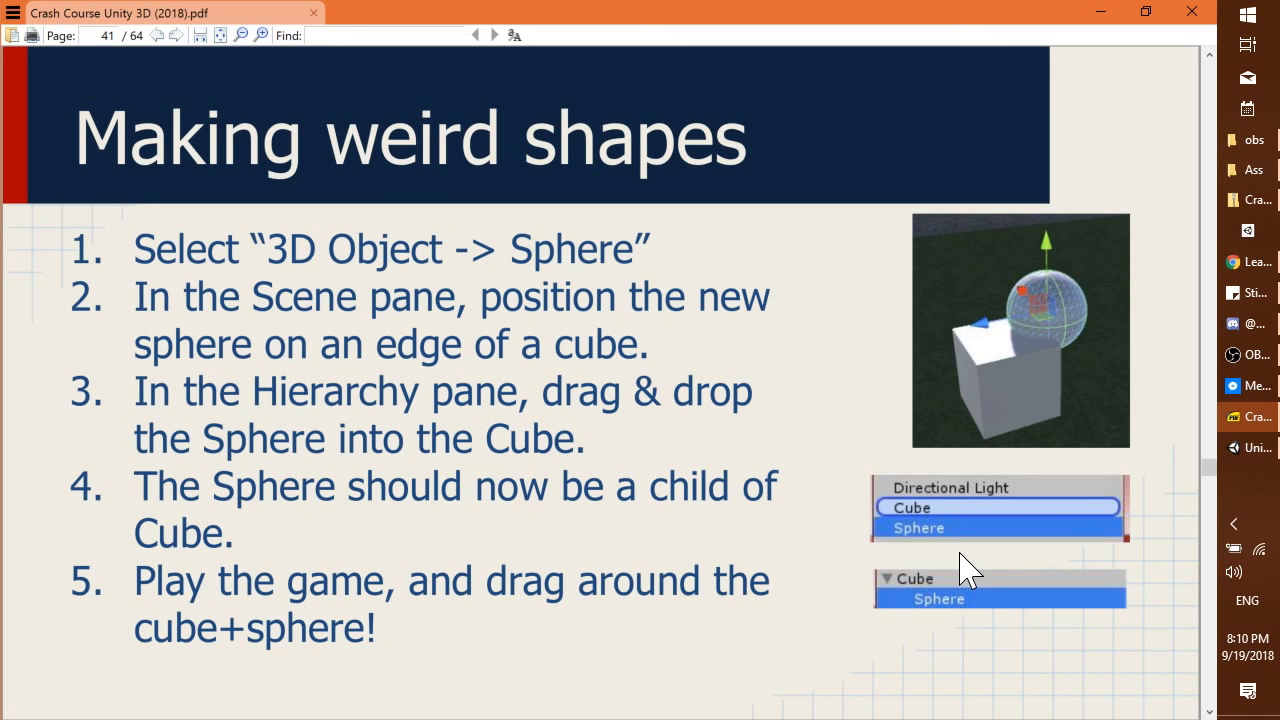
Switch back to Unity and add a 3D Sphere object to the Crash Course scene.
{"action": "key", "text": "alt+Tab"}
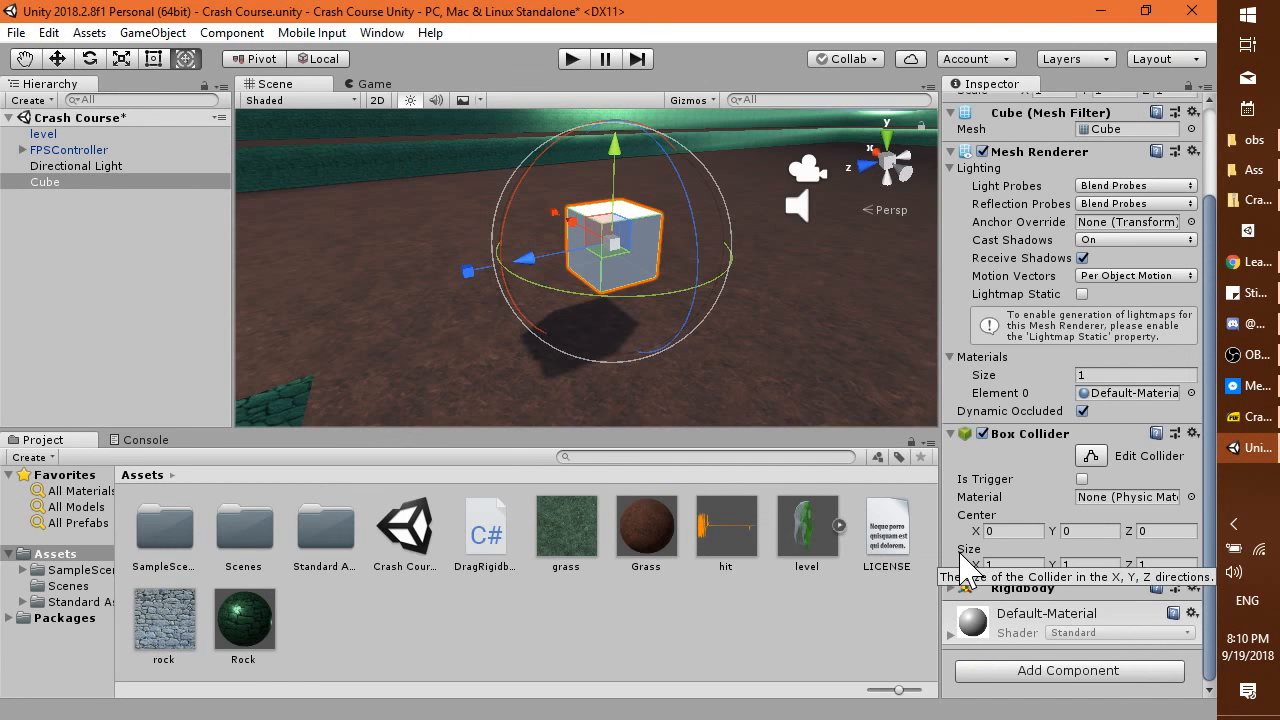
{"action": "right_click", "coordinate": [146, 232]}
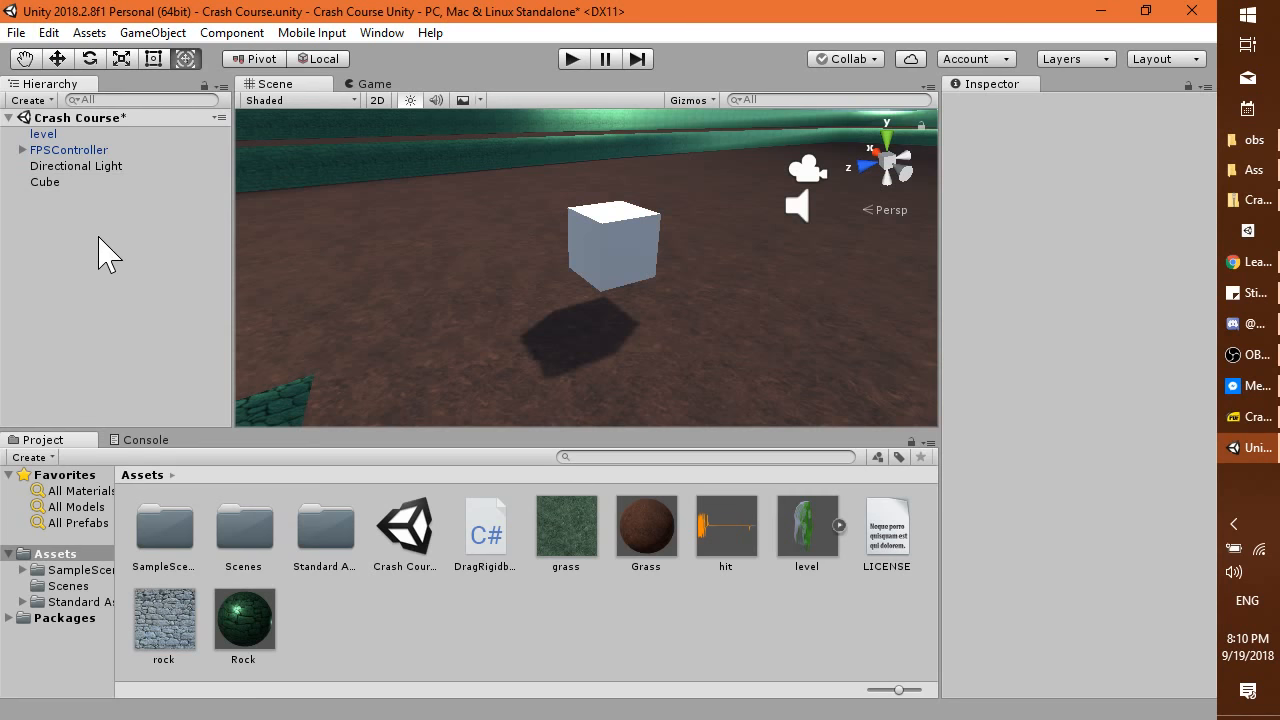
{"action": "left_click", "coordinate": [445, 250]}
{"action": "left_click", "coordinate": [617, 250]}
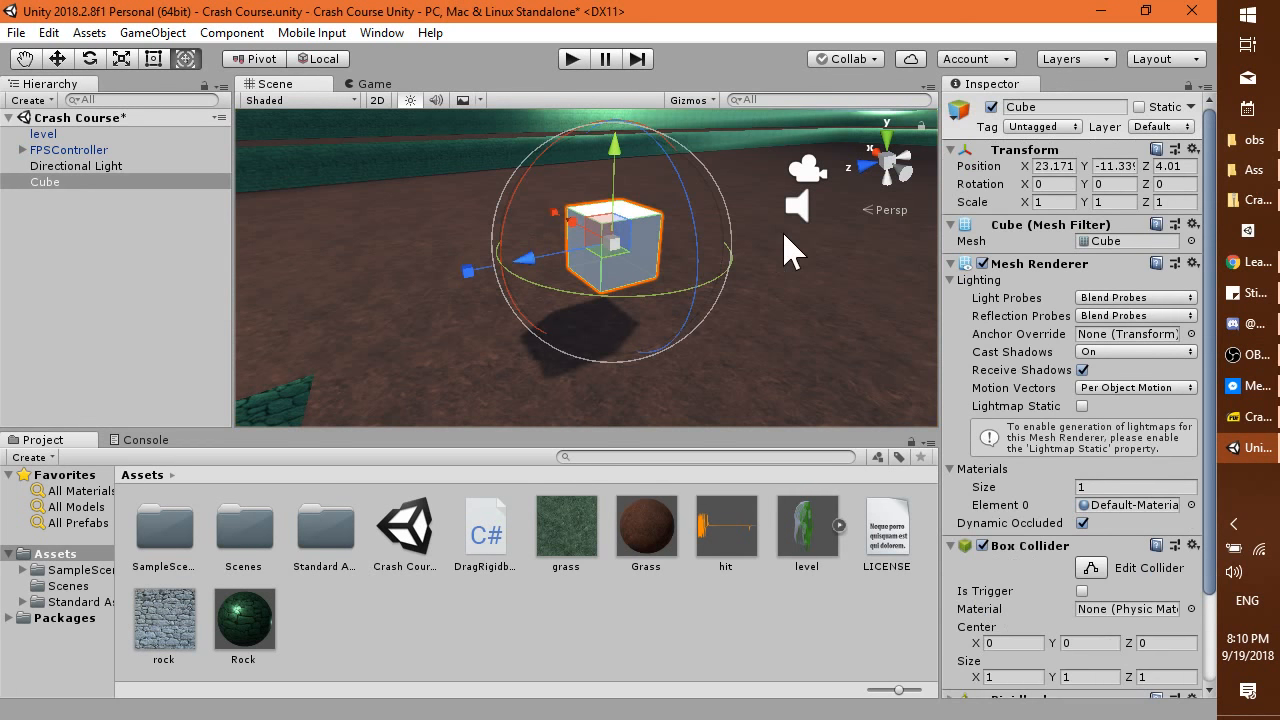
{"action": "left_click", "coordinate": [92, 297]}
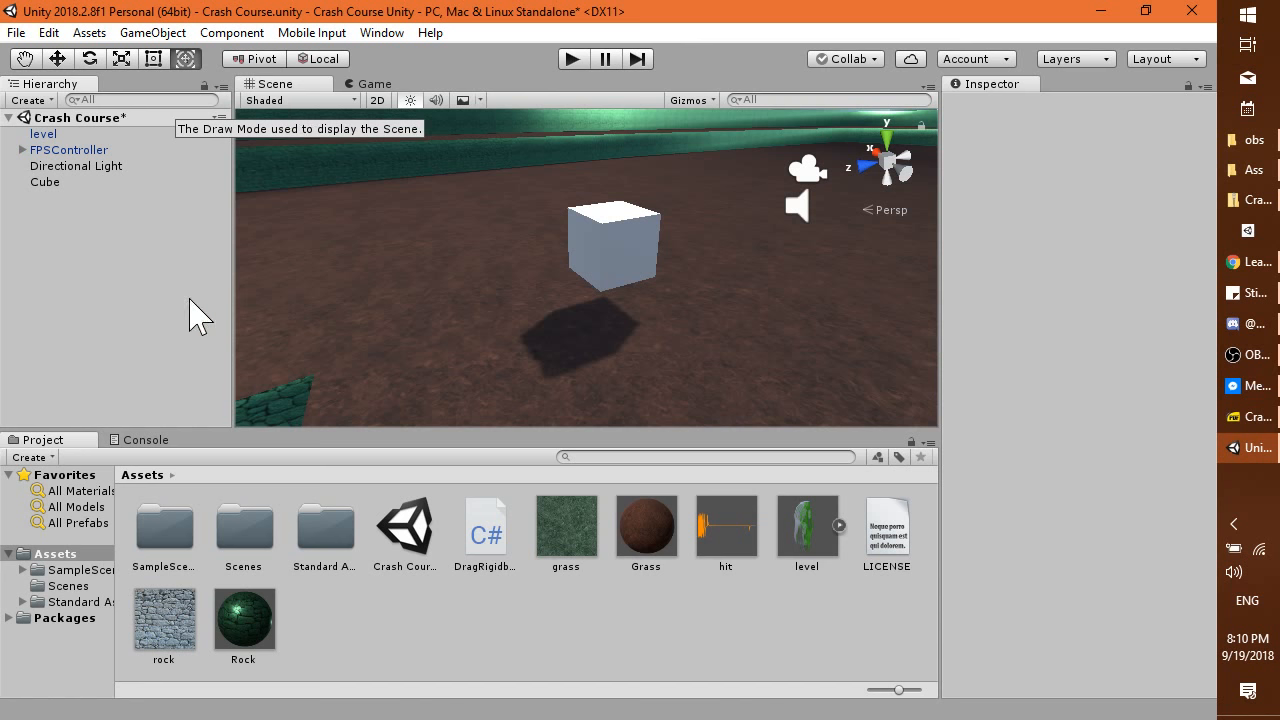
{"action": "right_click", "coordinate": [82, 276]}
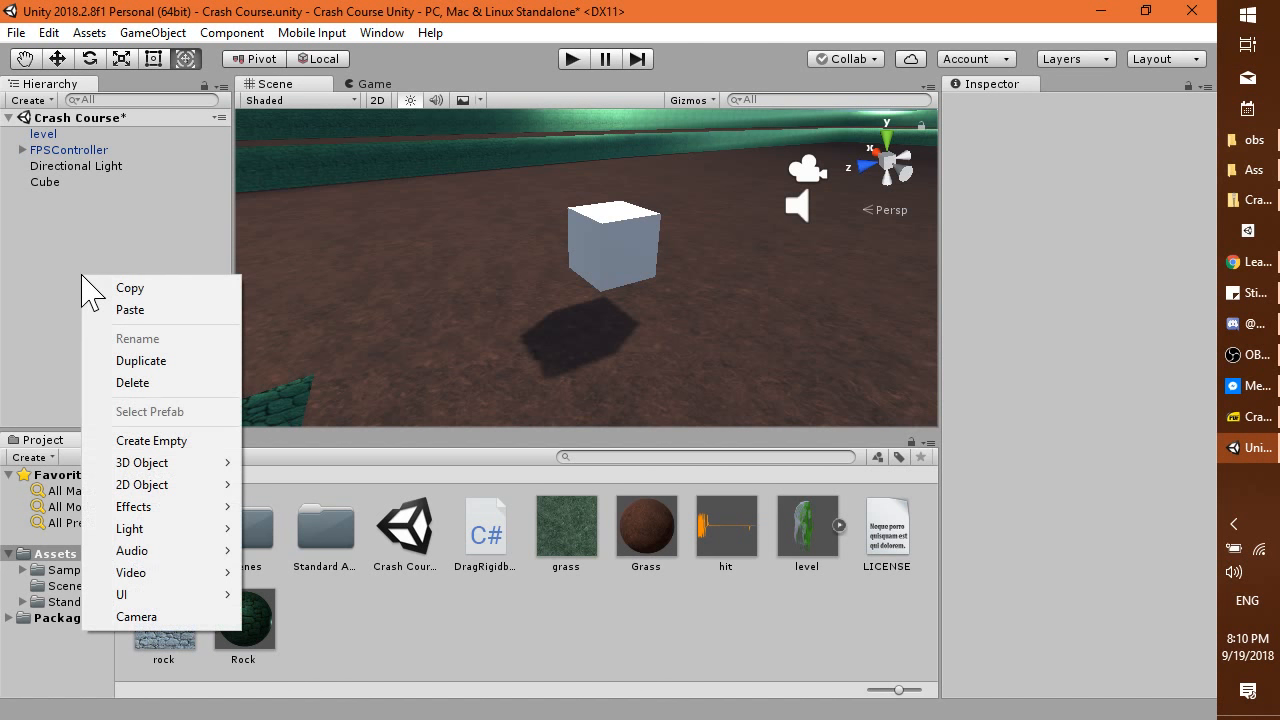
{"action": "left_click", "coordinate": [51, 260]}
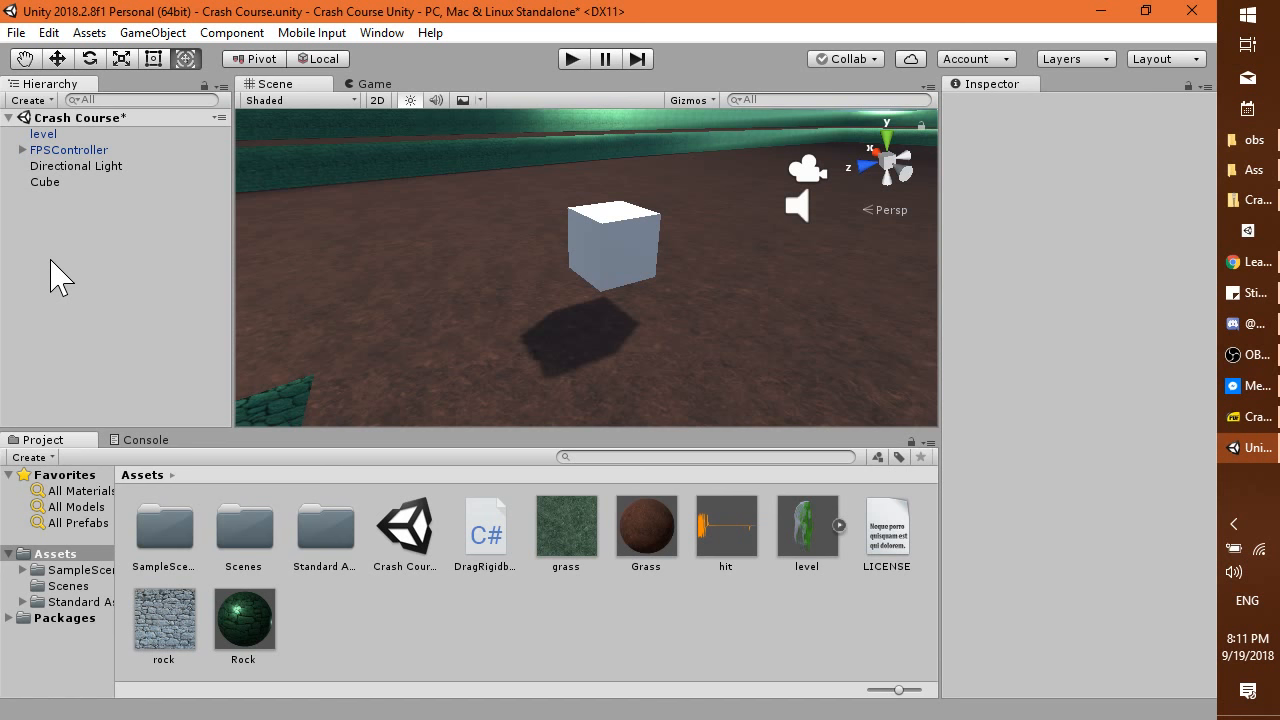
{"action": "right_click", "coordinate": [60, 278]}
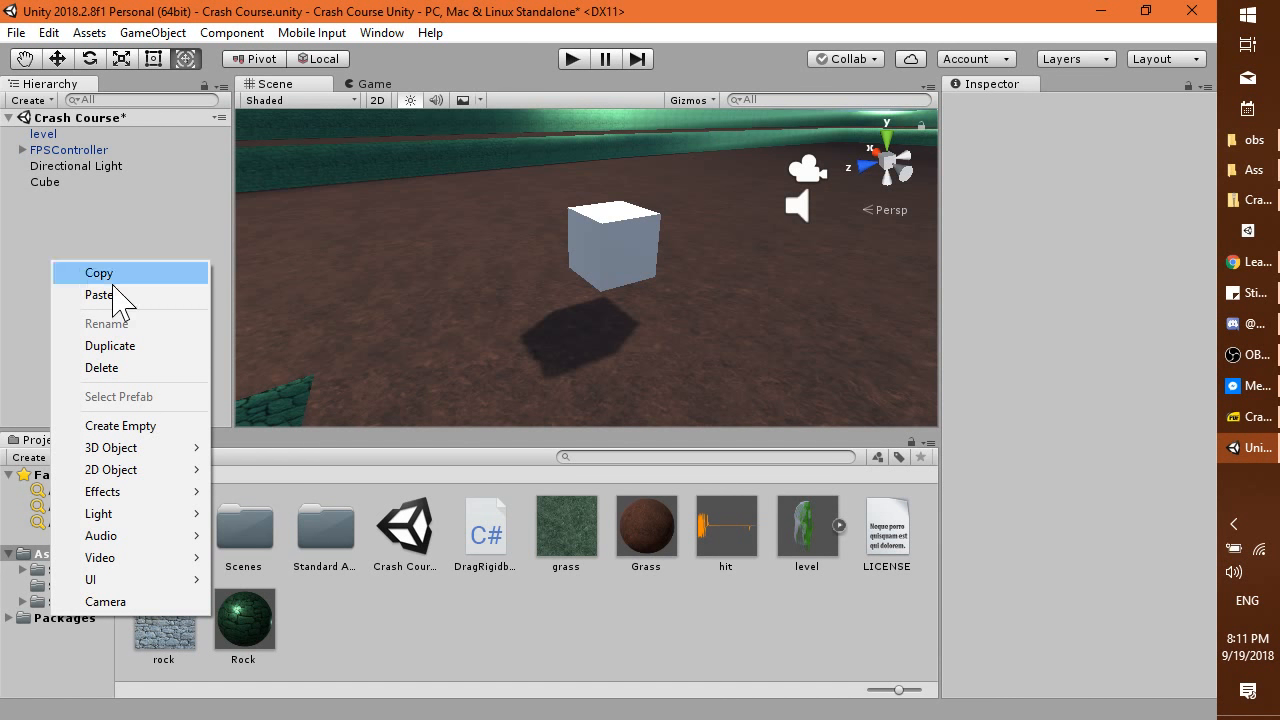
{"action": "mouse_move", "coordinate": [180, 458]}
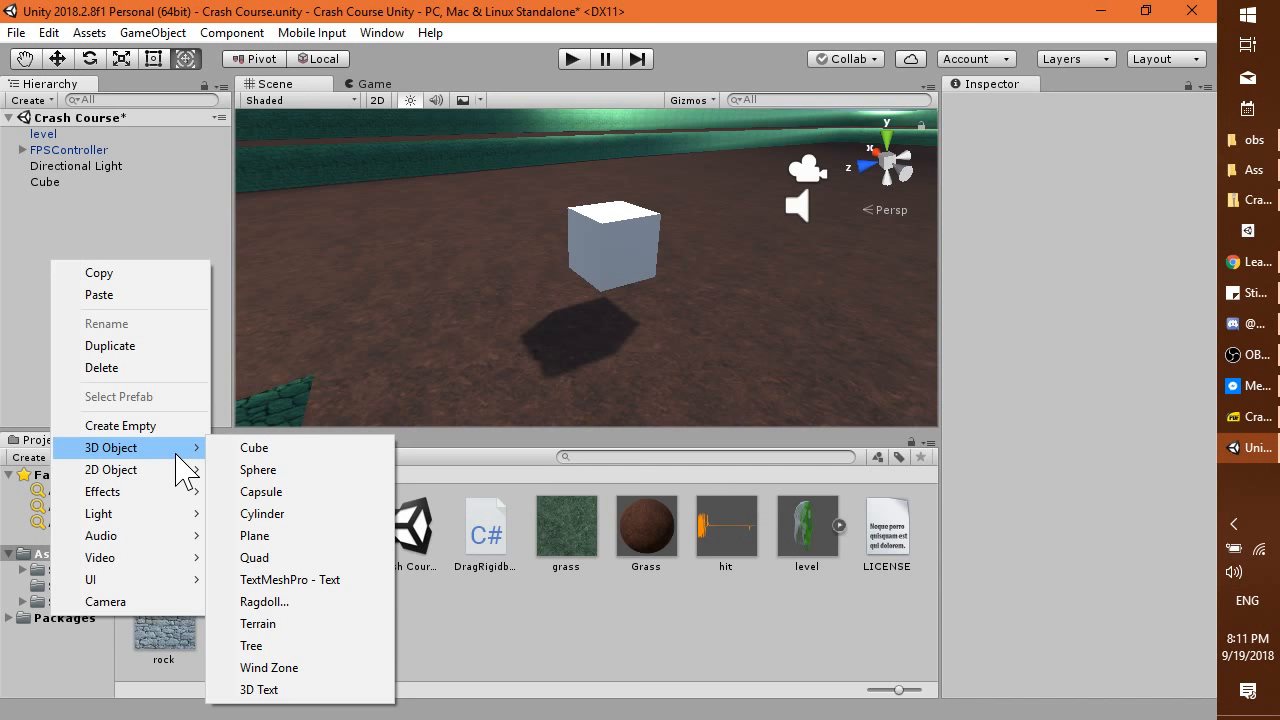
{"action": "left_click", "coordinate": [300, 470]}
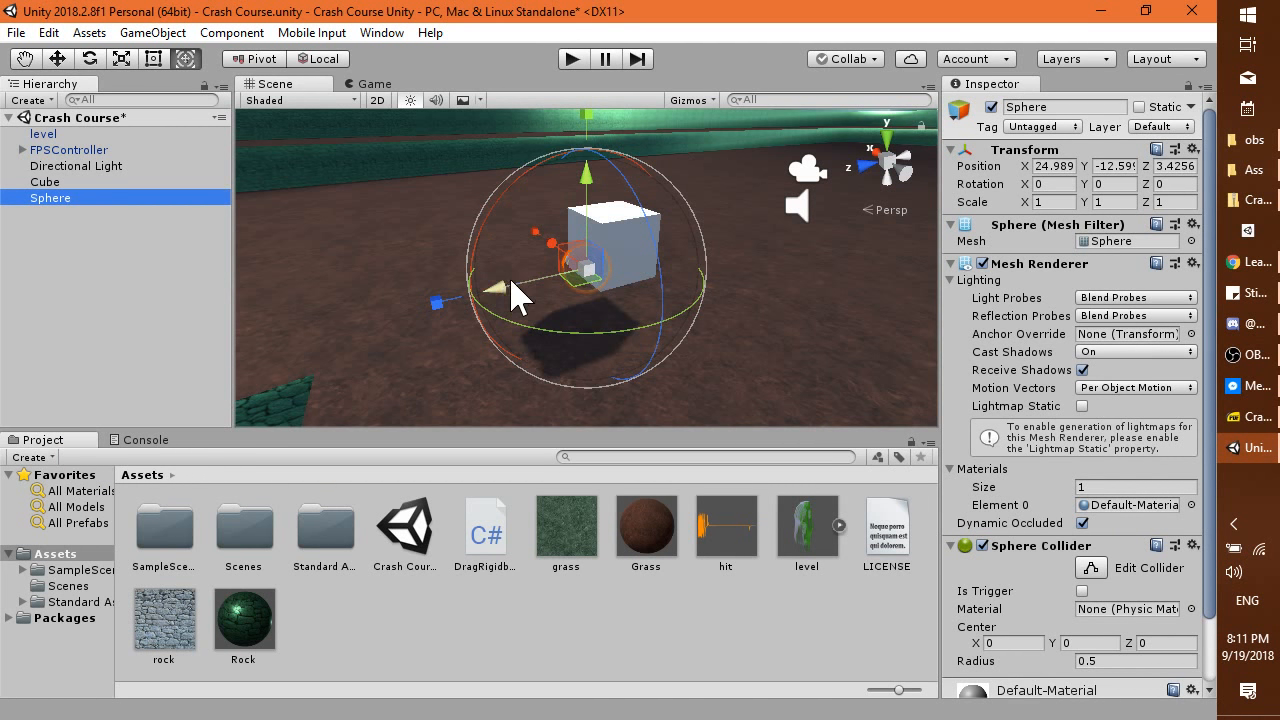
Move the Sphere onto the top of the Cube, at about X 23.54, Y -10.96, Z 3.67.
{"action": "left_click_drag", "start_coordinate": [582, 206], "coordinate": [586, 138]}
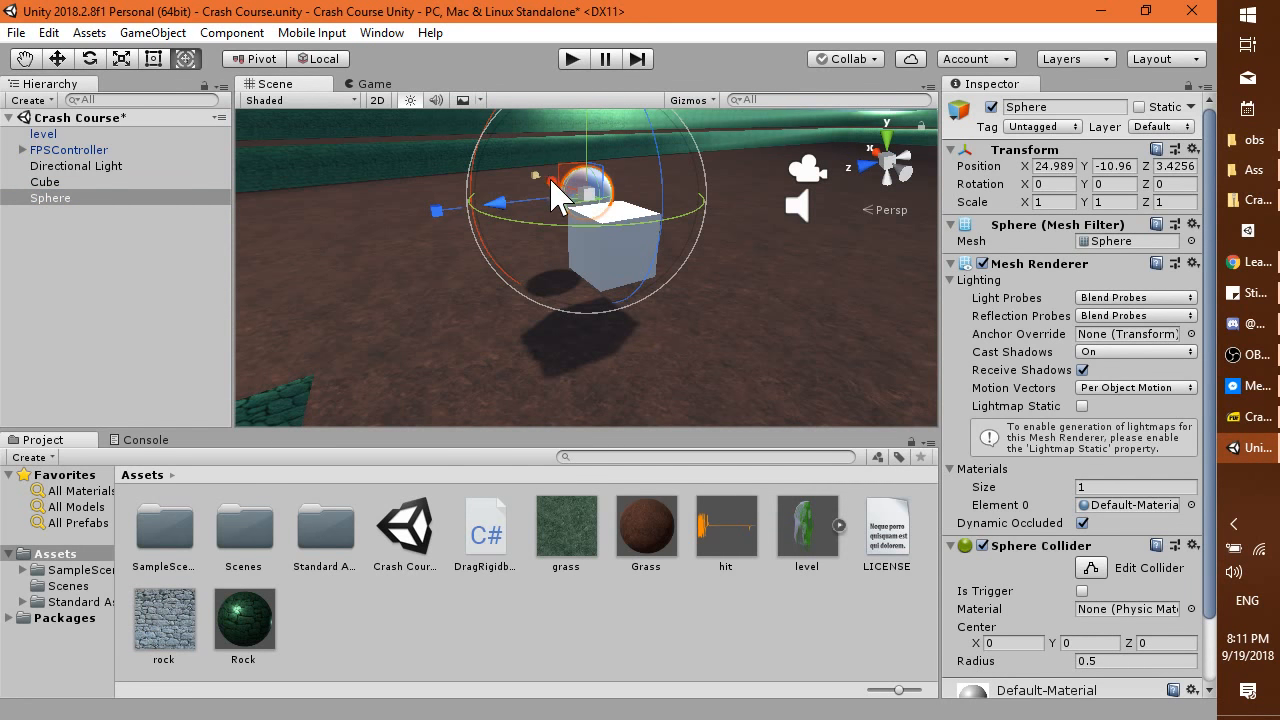
{"action": "left_click_drag", "start_coordinate": [560, 195], "coordinate": [543, 221]}
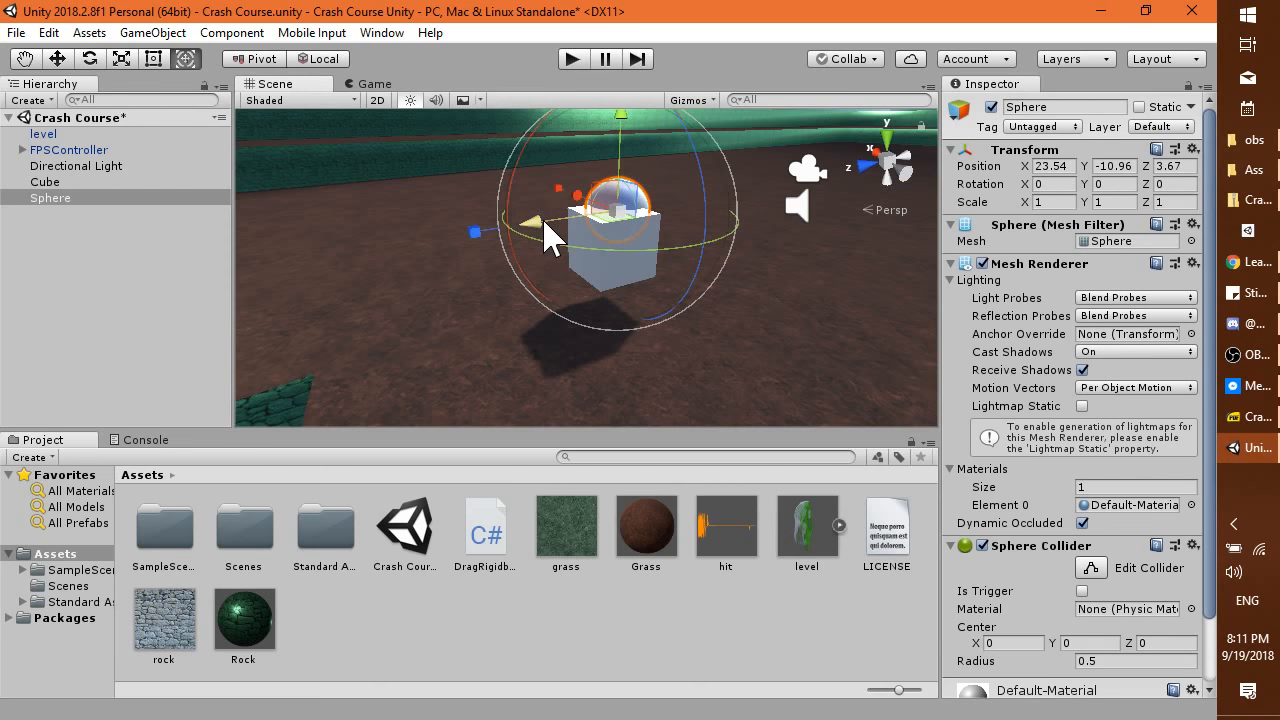
{"action": "right_click_drag", "start_coordinate": [768, 205], "coordinate": [575, 240]}
{"action": "middle_click_drag", "start_coordinate": [576, 238], "coordinate": [592, 338]}
{"action": "scroll", "coordinate": [620, 325], "scroll_direction": "up", "scroll_amount": 5}
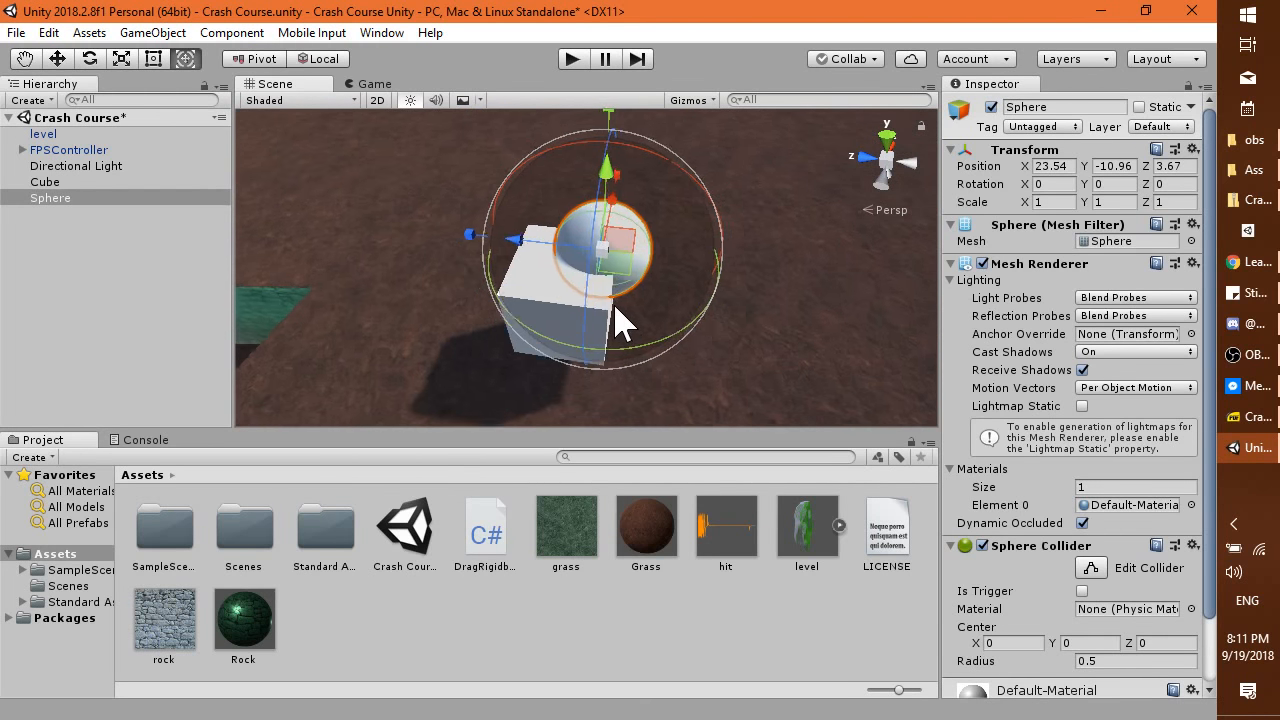
Fine-tune the Sphere's position on the Cube's upper edge to about X 23.68, Y -10.83, Z 3.51.
{"action": "left_click_drag", "start_coordinate": [540, 235], "coordinate": [571, 243]}
{"action": "middle_click_drag", "start_coordinate": [700, 190], "coordinate": [727, 285]}
{"action": "left_click_drag", "start_coordinate": [727, 290], "coordinate": [722, 278]}
{"action": "middle_click_drag", "start_coordinate": [756, 335], "coordinate": [702, 290]}
{"action": "right_click_drag", "start_coordinate": [702, 290], "coordinate": [666, 200]}
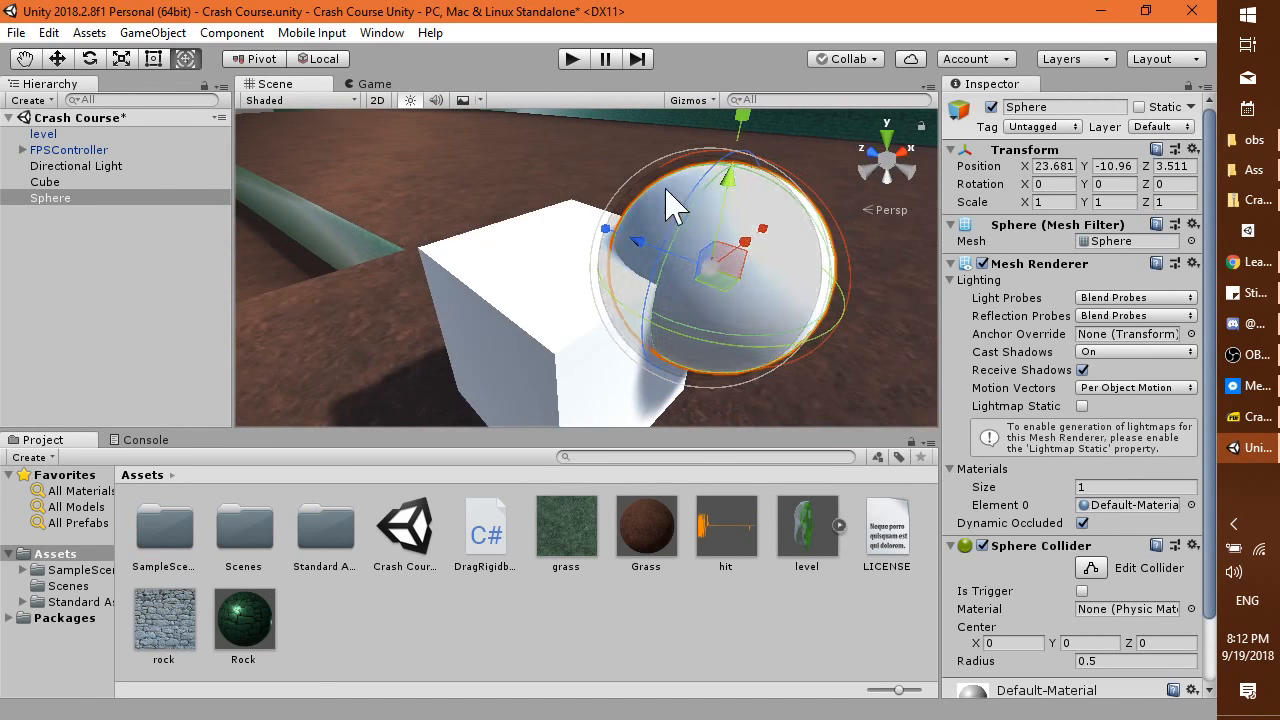
{"action": "left_click_drag", "start_coordinate": [737, 200], "coordinate": [727, 167]}
{"action": "middle_click_drag", "start_coordinate": [820, 275], "coordinate": [766, 274]}
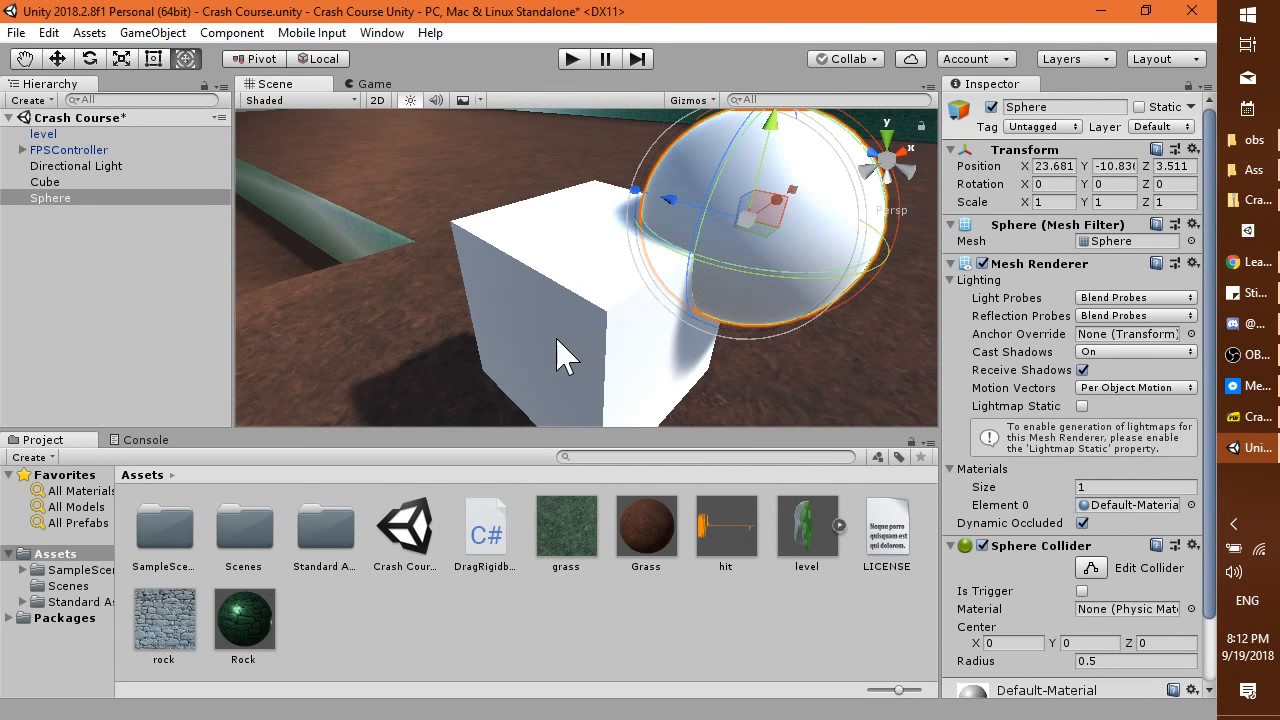
{"action": "right_click_drag", "start_coordinate": [557, 340], "coordinate": [749, 343]}
{"action": "scroll", "coordinate": [639, 330], "scroll_direction": "down", "scroll_amount": 3}
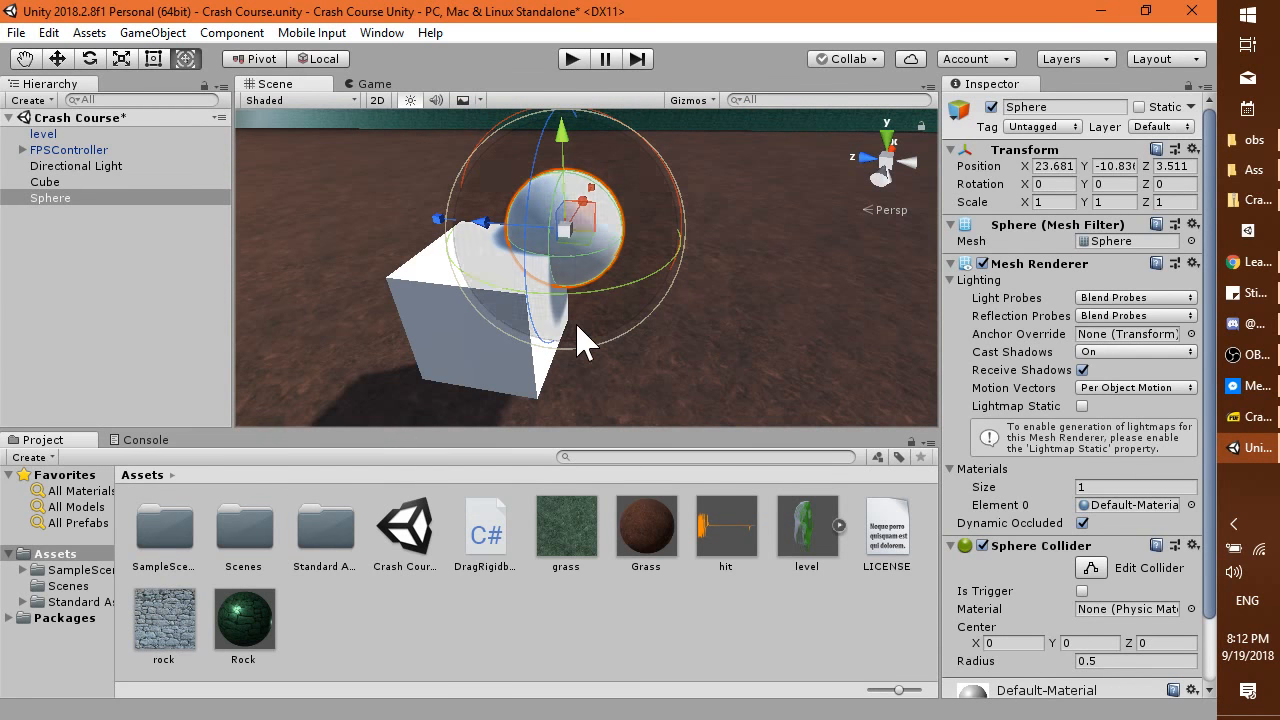
Select the Sphere, start the Windows Magnifier and enlarge the Hierarchy to 200%.
{"action": "left_click", "coordinate": [62, 224]}
{"action": "left_click", "coordinate": [63, 200]}
{"action": "mouse_move", "coordinate": [73, 198]}
{"action": "left_mouse_down"}
{"action": "mouse_move", "coordinate": [57, 205]}
{"action": "mouse_move", "coordinate": [50, 190]}
{"action": "left_mouse_up"}
{"action": "left_click", "coordinate": [1248, 15]}
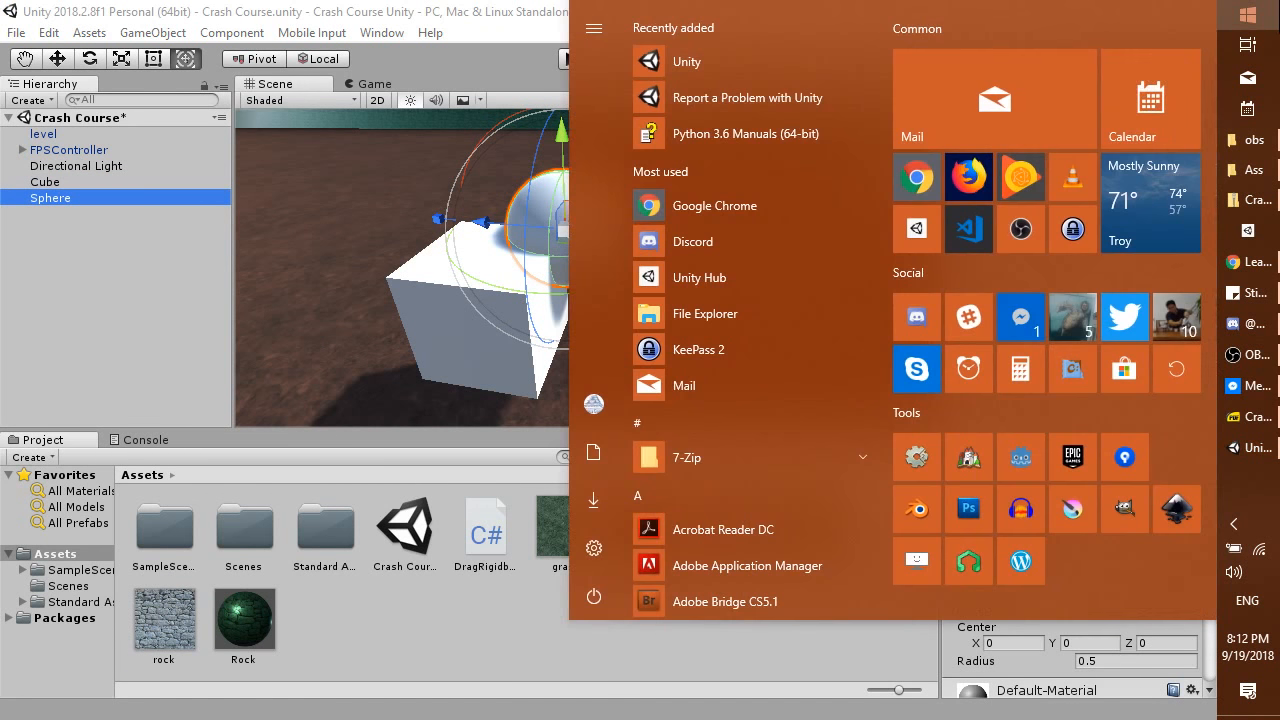
{"action": "type", "text": "magnifi"}
{"action": "key", "text": "Return"}
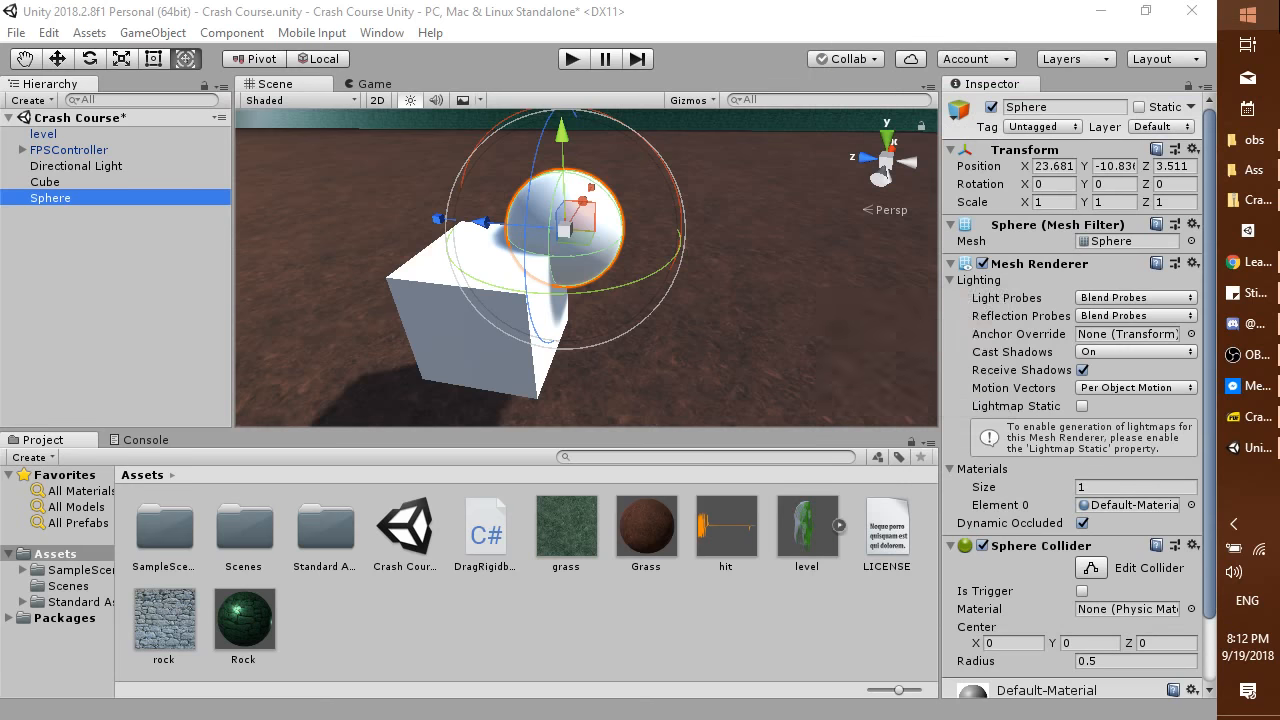
{"action": "left_click", "coordinate": [660, 378]}
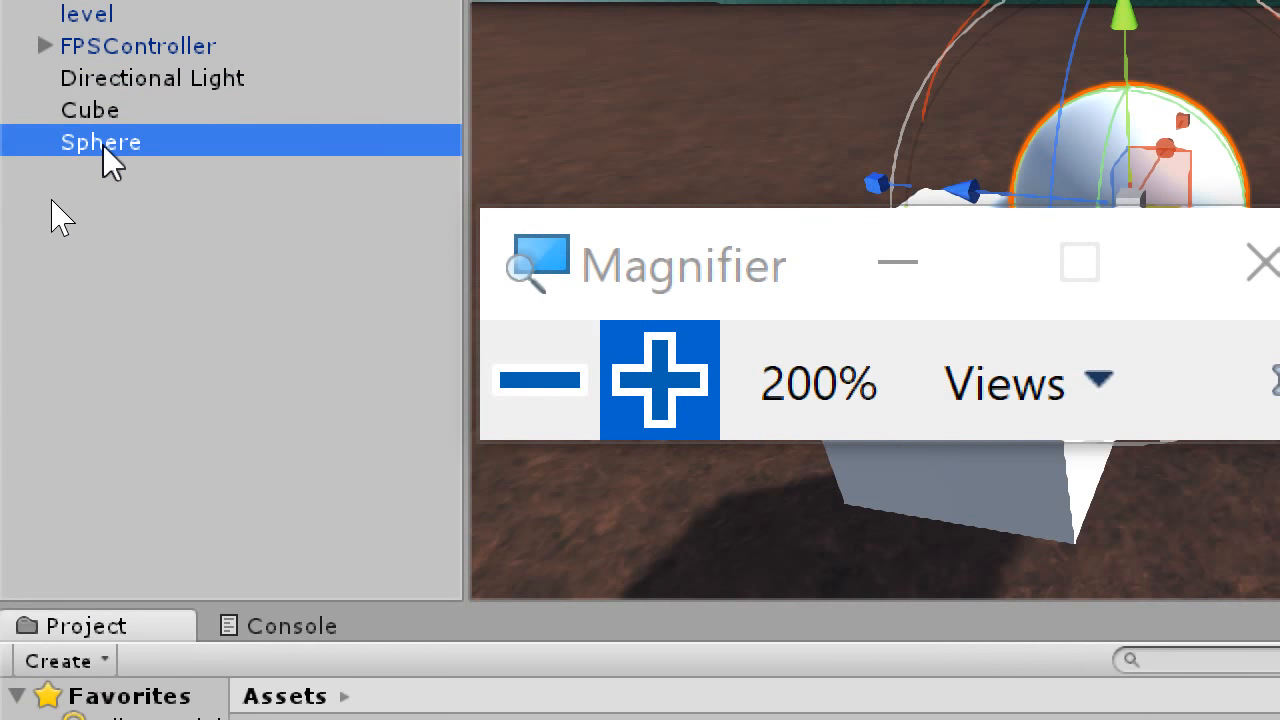
Make the Sphere a child of the Cube, and return the Magnifier to 100% and move it clear of the Scene view.
{"action": "left_click_drag", "start_coordinate": [103, 145], "coordinate": [90, 110]}
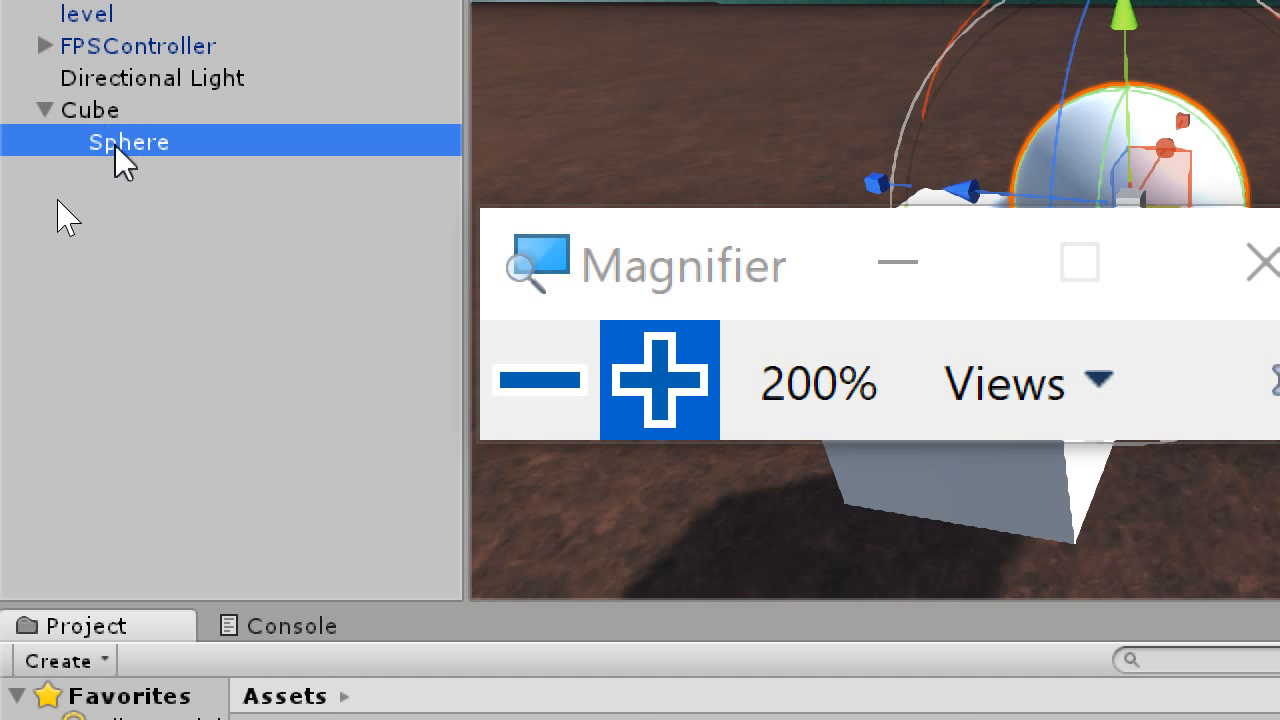
{"action": "left_click", "coordinate": [108, 112]}
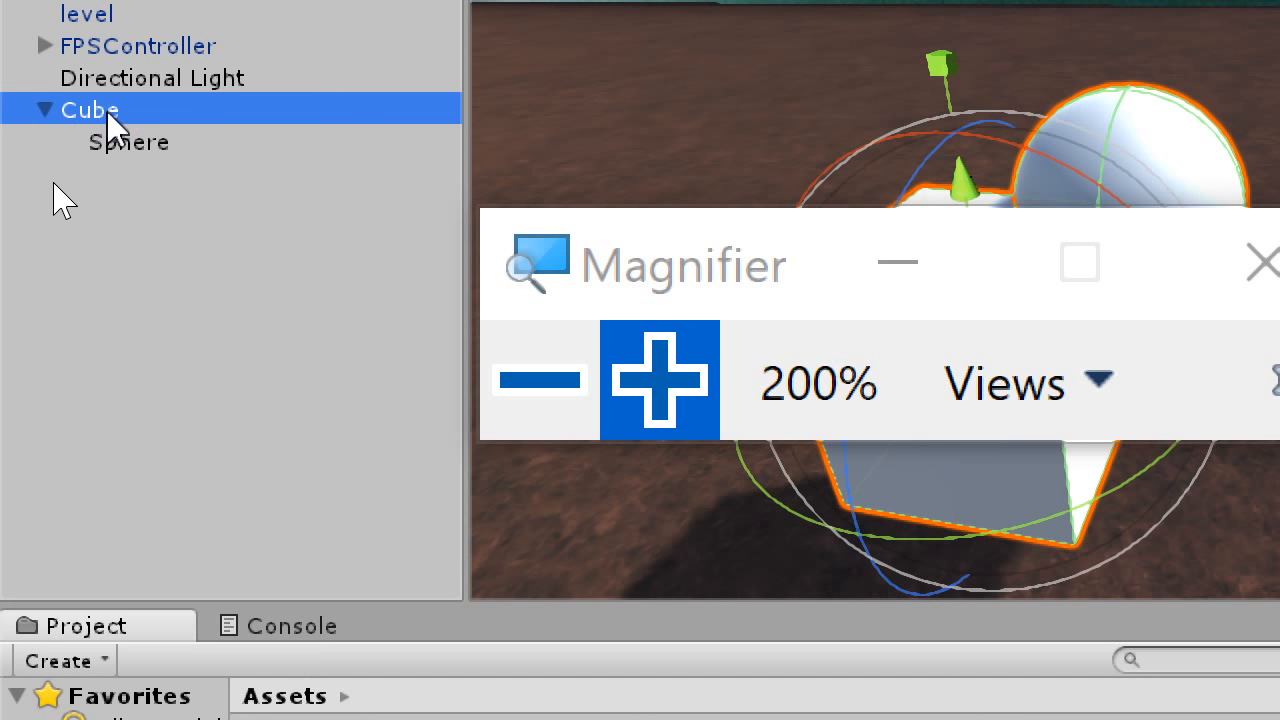
{"action": "left_click", "coordinate": [545, 385]}
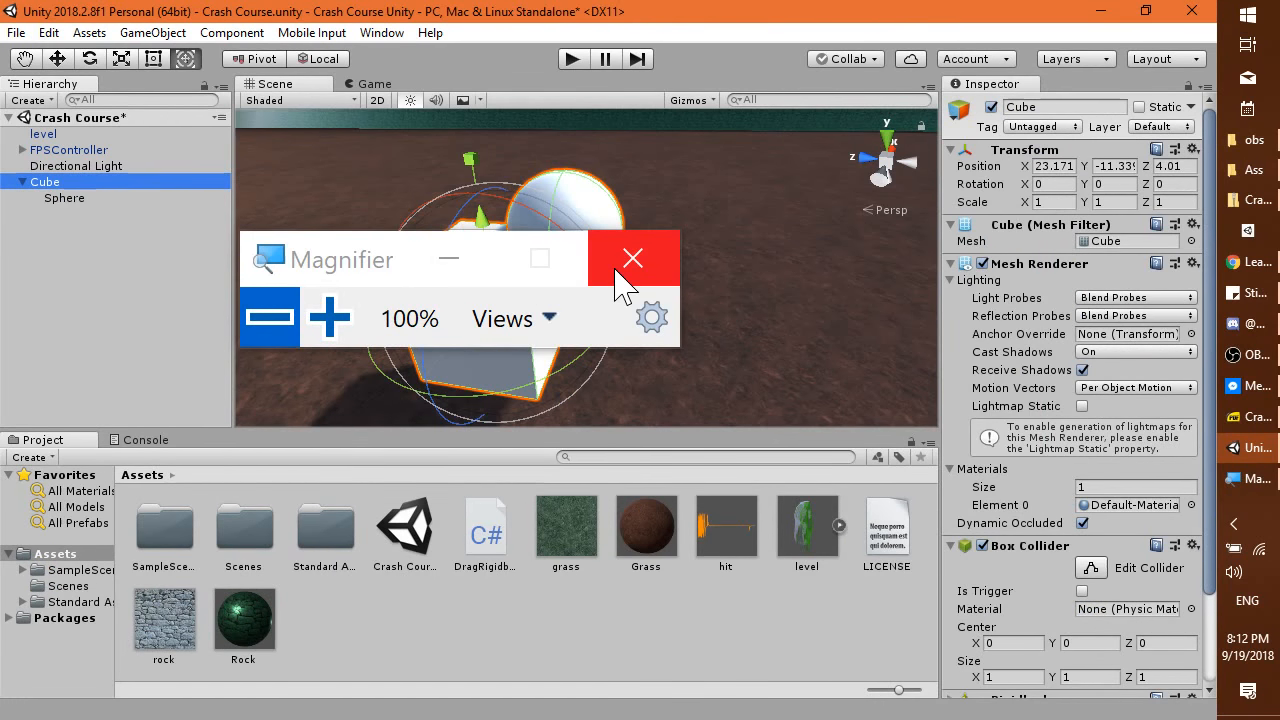
{"action": "left_click_drag", "start_coordinate": [351, 283], "coordinate": [861, 647]}
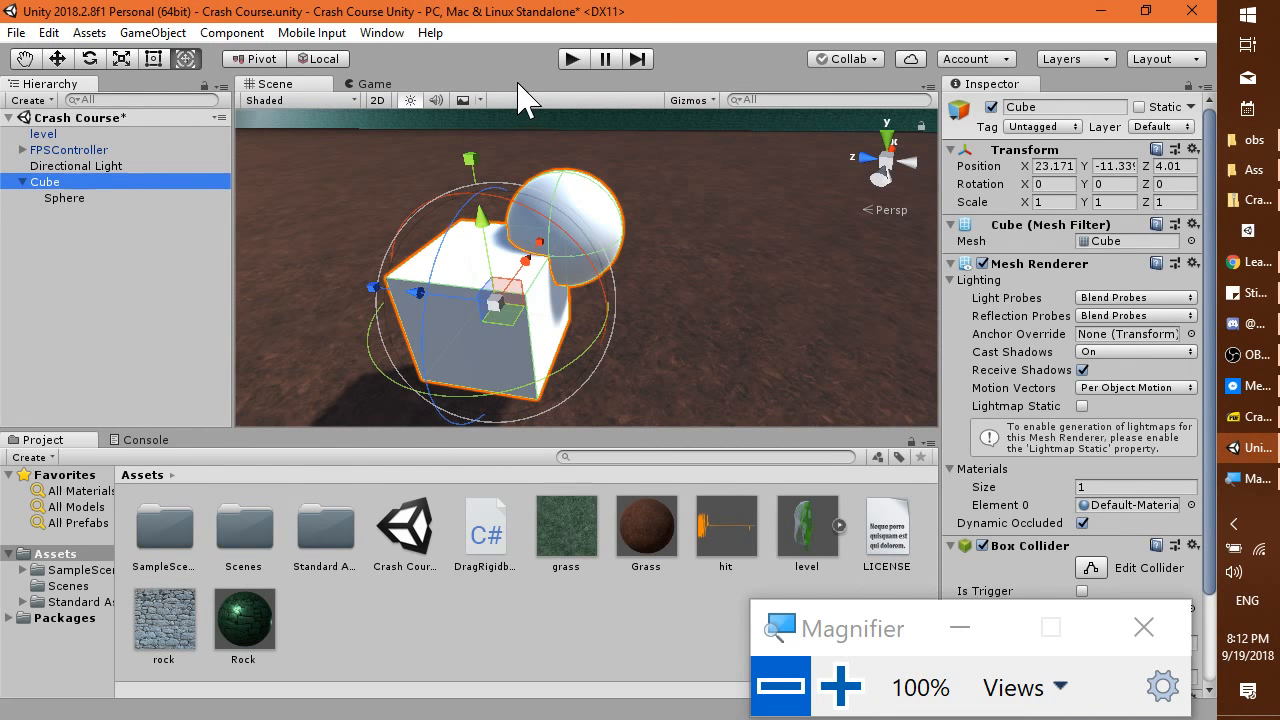
Play-test the combined cube and sphere by picking it up and moving it around, and stop the game.
{"action": "left_click", "coordinate": [572, 59]}
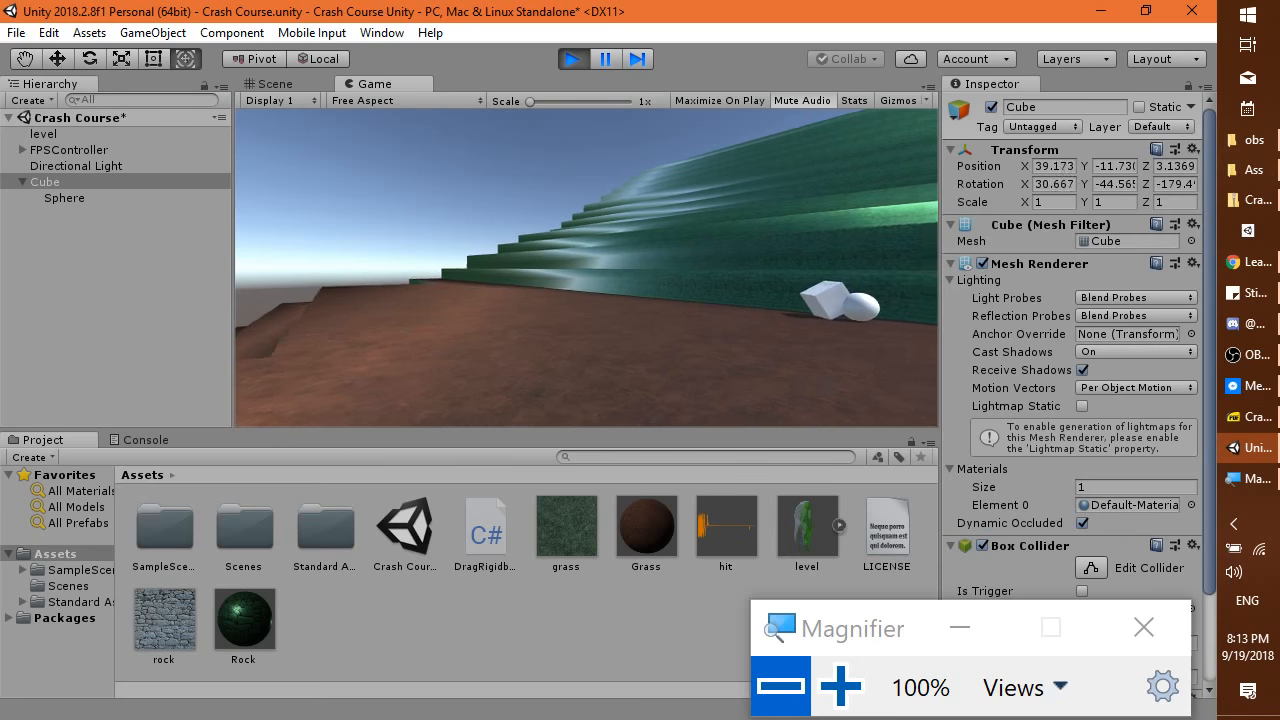
{"action": "left_click", "coordinate": [574, 60]}
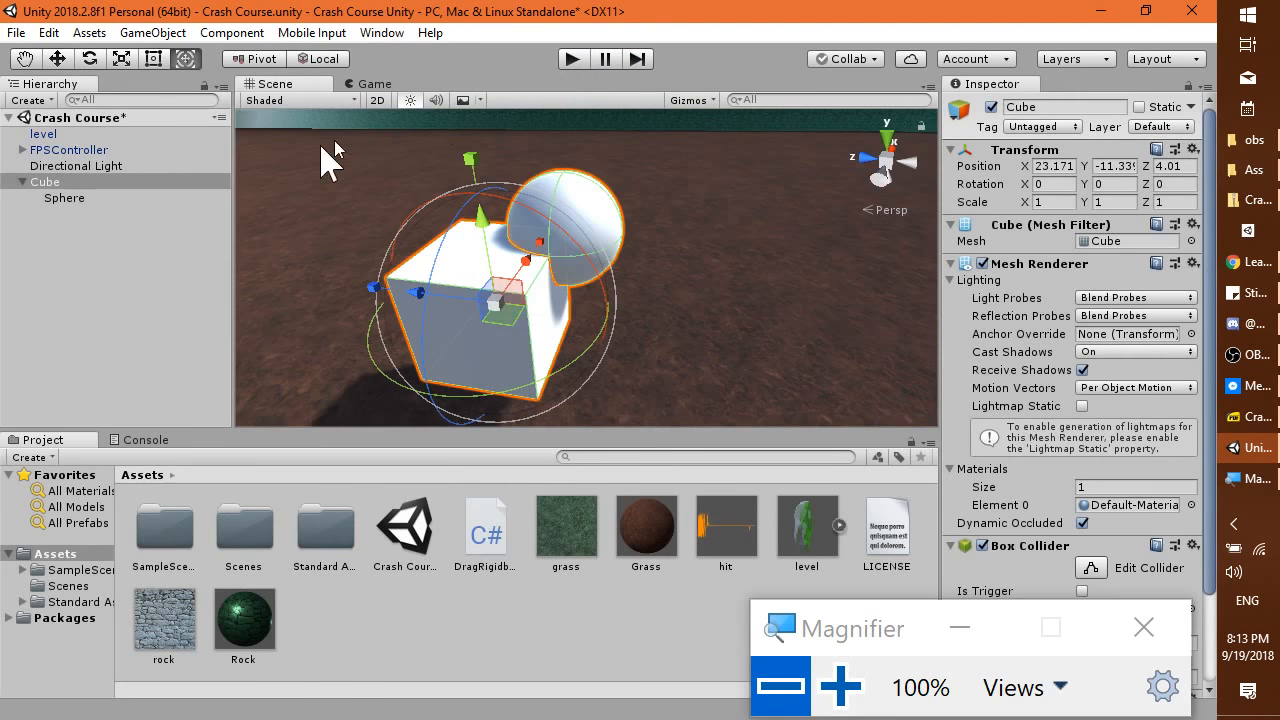
{"action": "scroll", "coordinate": [491, 323], "scroll_direction": "down", "scroll_amount": 4}
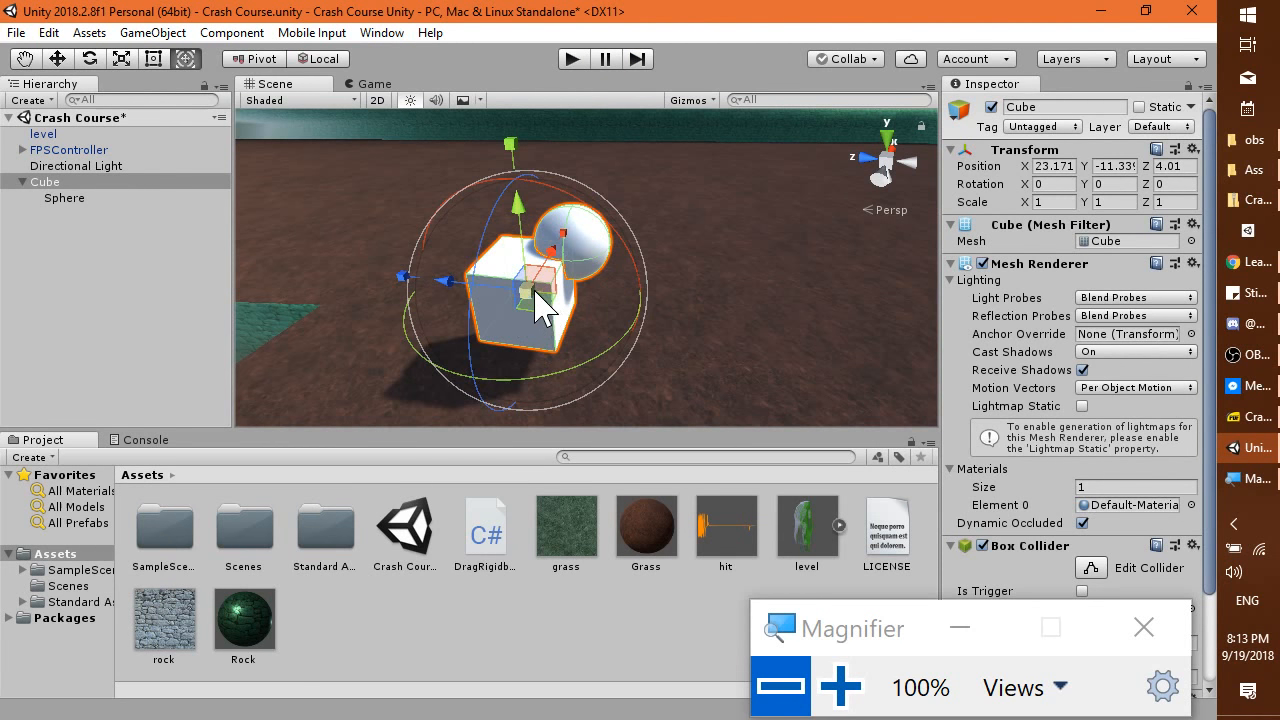
{"action": "mouse_move", "coordinate": [526, 291]}
{"action": "left_mouse_down"}
{"action": "mouse_move", "coordinate": [512, 308]}
{"action": "mouse_move", "coordinate": [563, 277]}
{"action": "mouse_move", "coordinate": [527, 298]}
{"action": "left_mouse_up"}
{"action": "key", "text": "ctrl+z"}
{"action": "left_click_drag", "start_coordinate": [474, 265], "coordinate": [505, 190]}
{"action": "key", "text": "ctrl+z"}
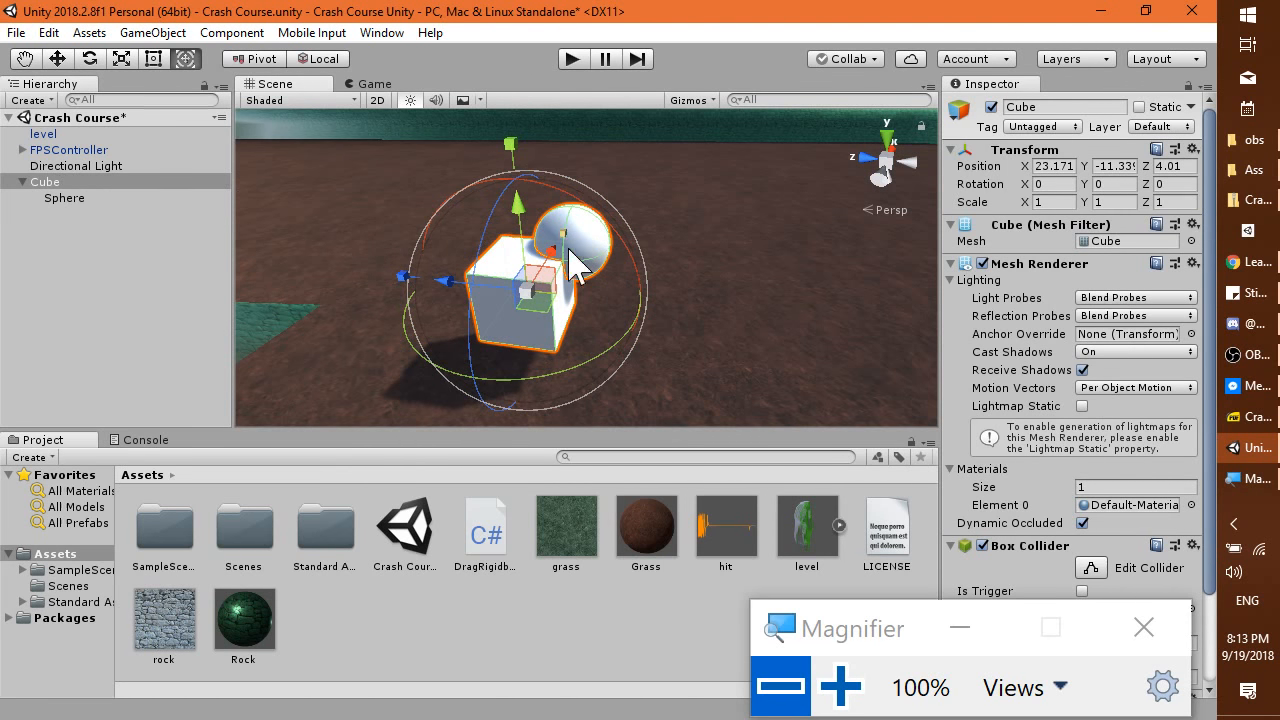
Move the Cube together with its child Sphere to about X 26.82, Y -10.53, Z 7.6.
{"action": "left_click_drag", "start_coordinate": [551, 253], "coordinate": [358, 186]}
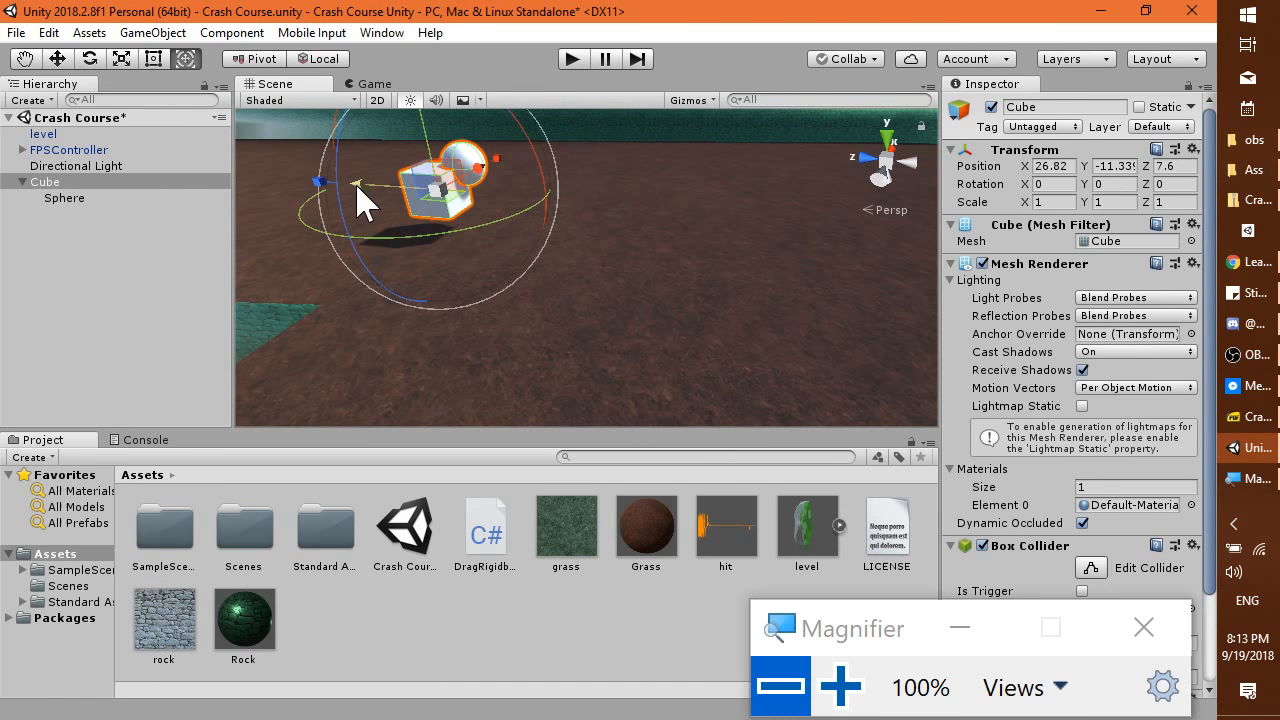
{"action": "left_click_drag", "start_coordinate": [425, 131], "coordinate": [427, 75]}
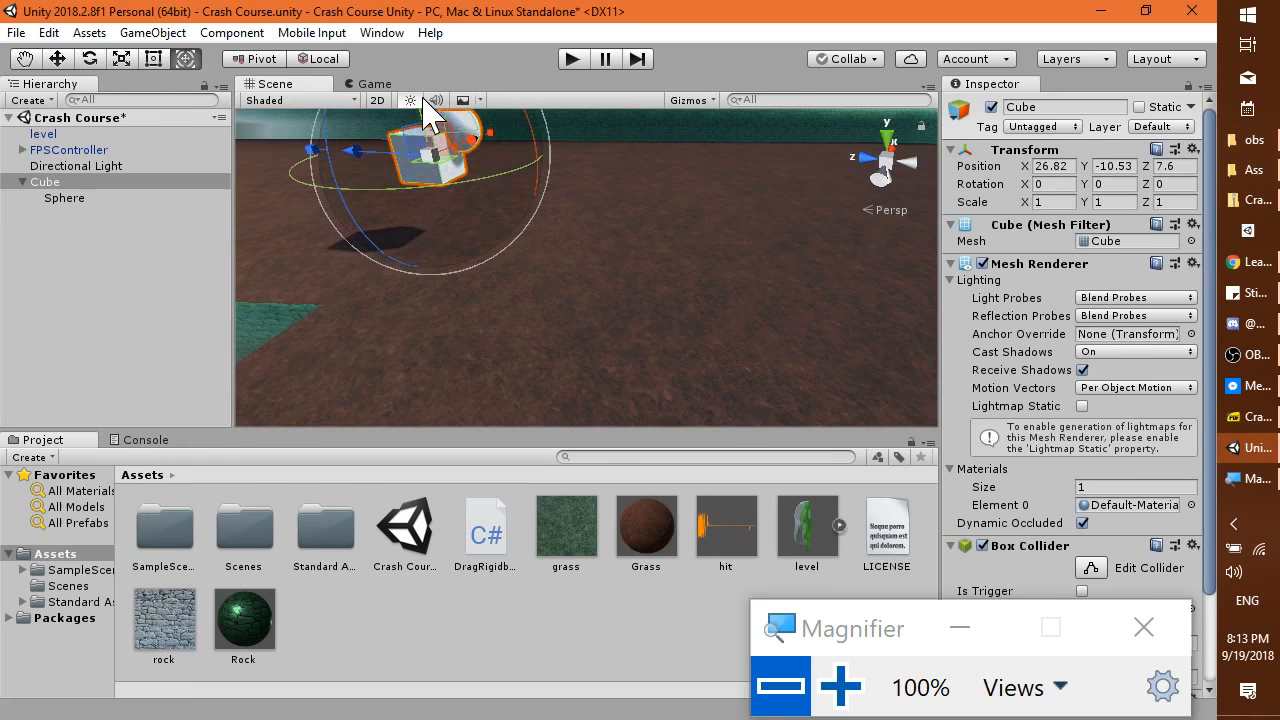
{"action": "middle_click_drag", "start_coordinate": [460, 165], "coordinate": [555, 305]}
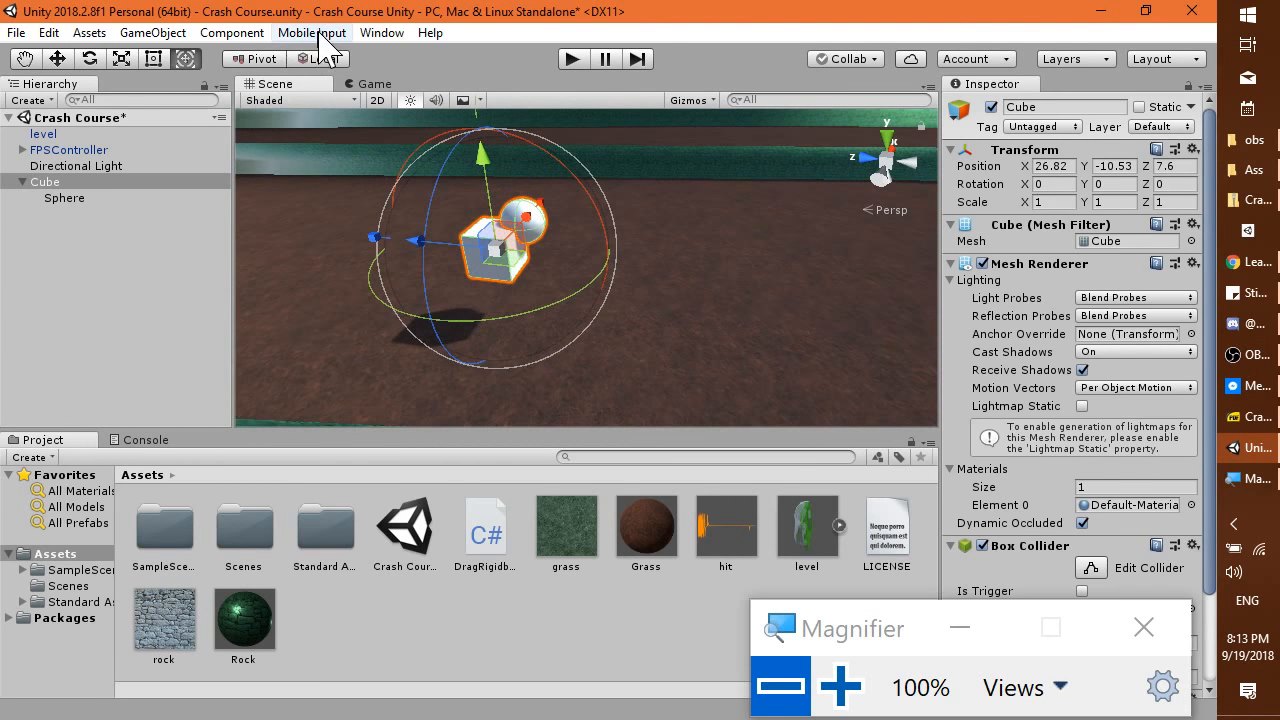
Switch to the Crash Course Unity 3D (2018) PDF and read the "Quick lexicon review" slide on page 42.
{"action": "key", "text": "alt+Tab"}
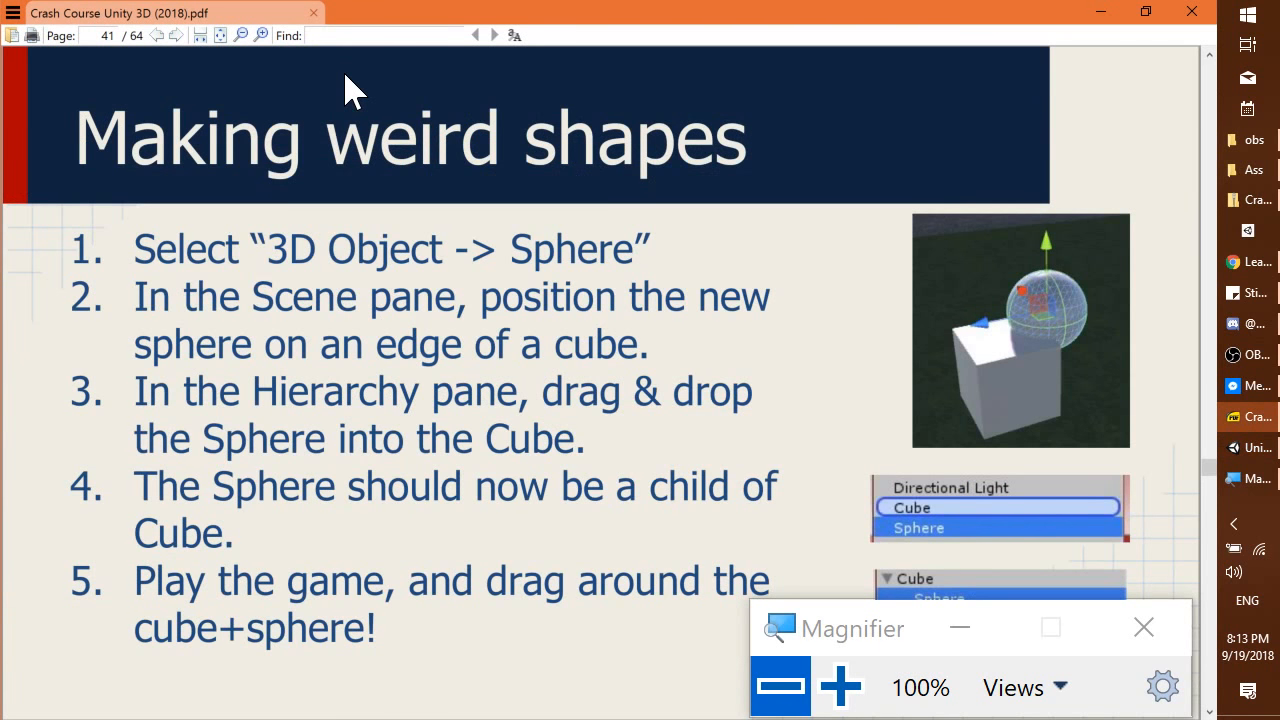
{"action": "key", "text": "Right"}
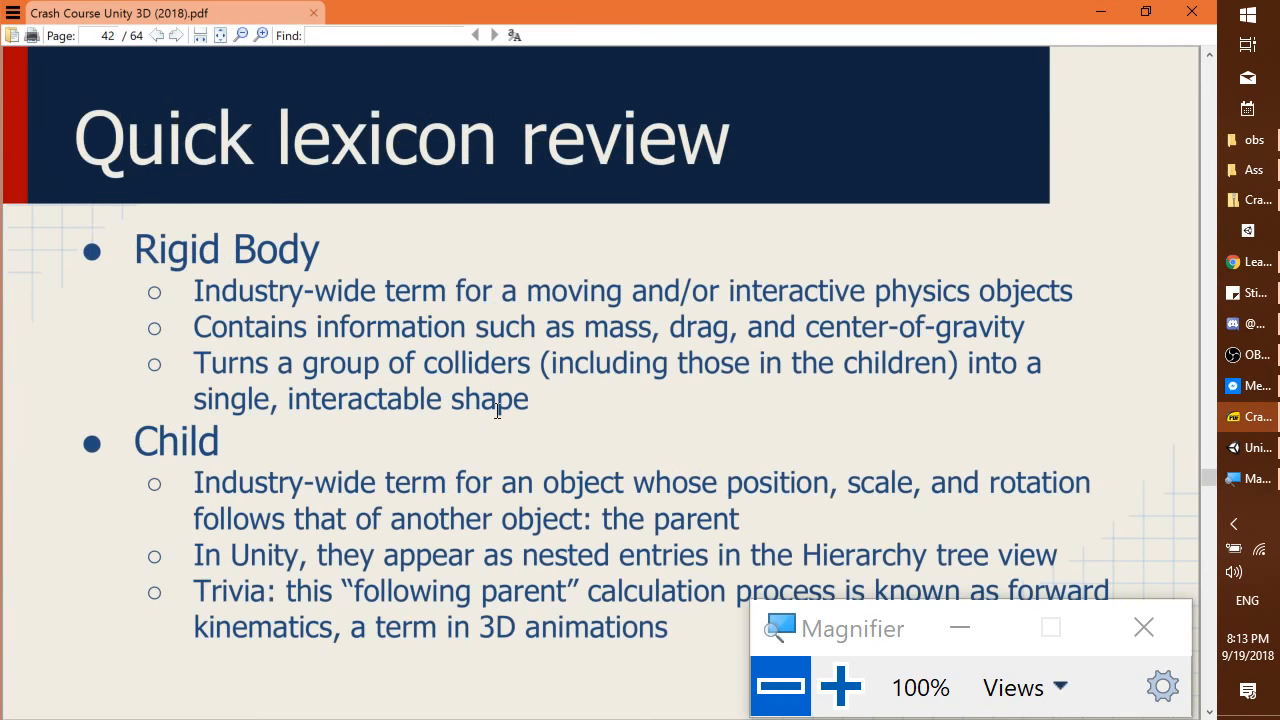
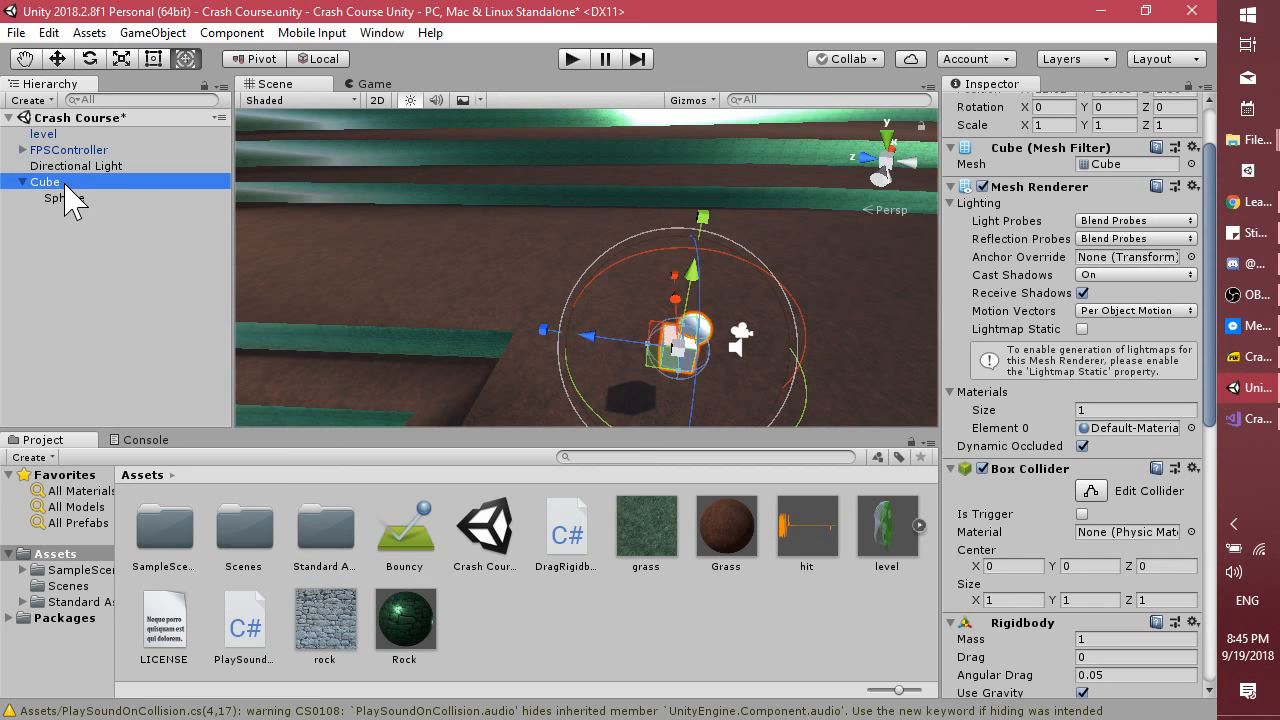
Save the Cube with its child Sphere as a prefab in Assets and place two instances of it in the level.
{"action": "left_click_drag", "start_coordinate": [64, 183], "coordinate": [513, 628]}
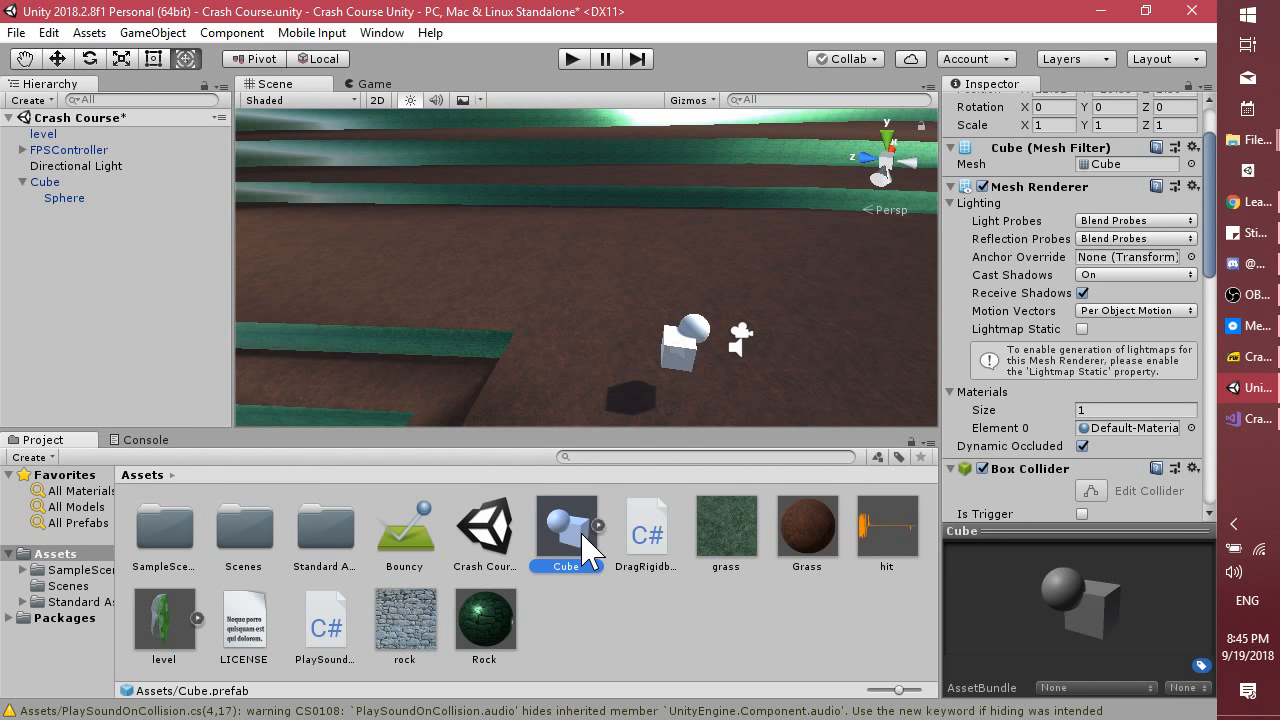
{"action": "left_click_drag", "start_coordinate": [582, 534], "coordinate": [480, 266]}
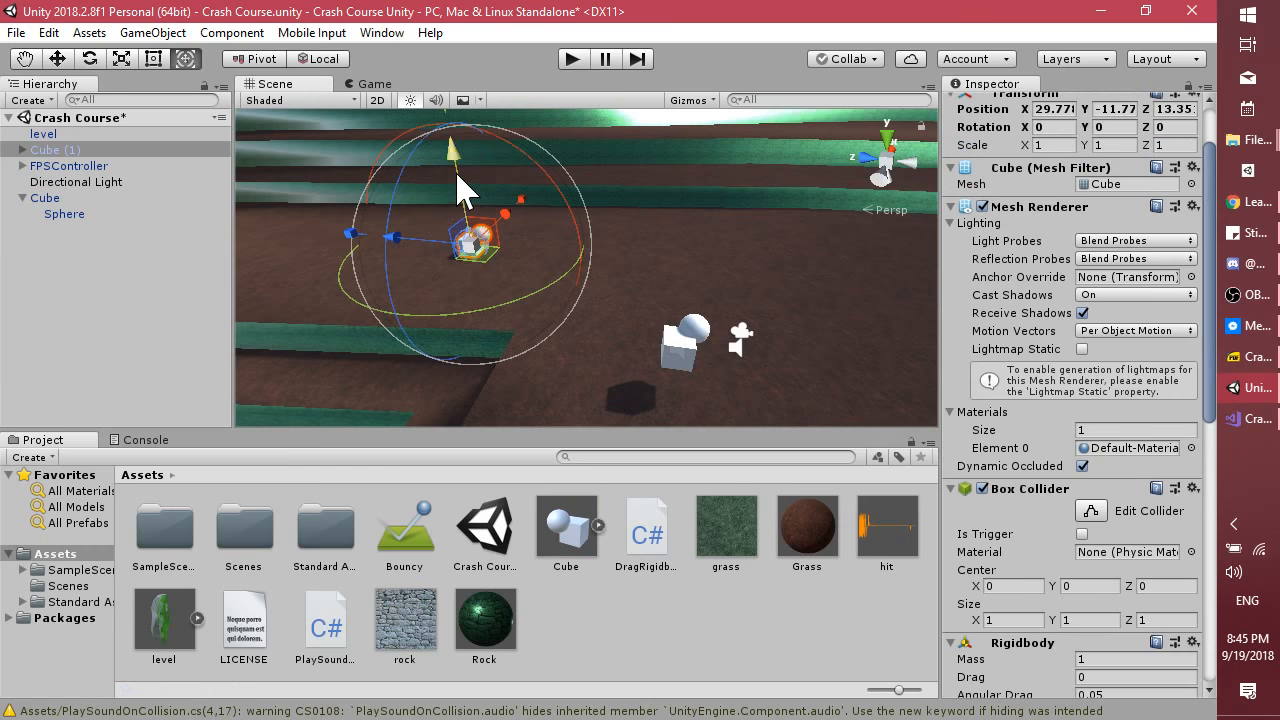
{"action": "left_click_drag", "start_coordinate": [572, 537], "coordinate": [786, 200]}
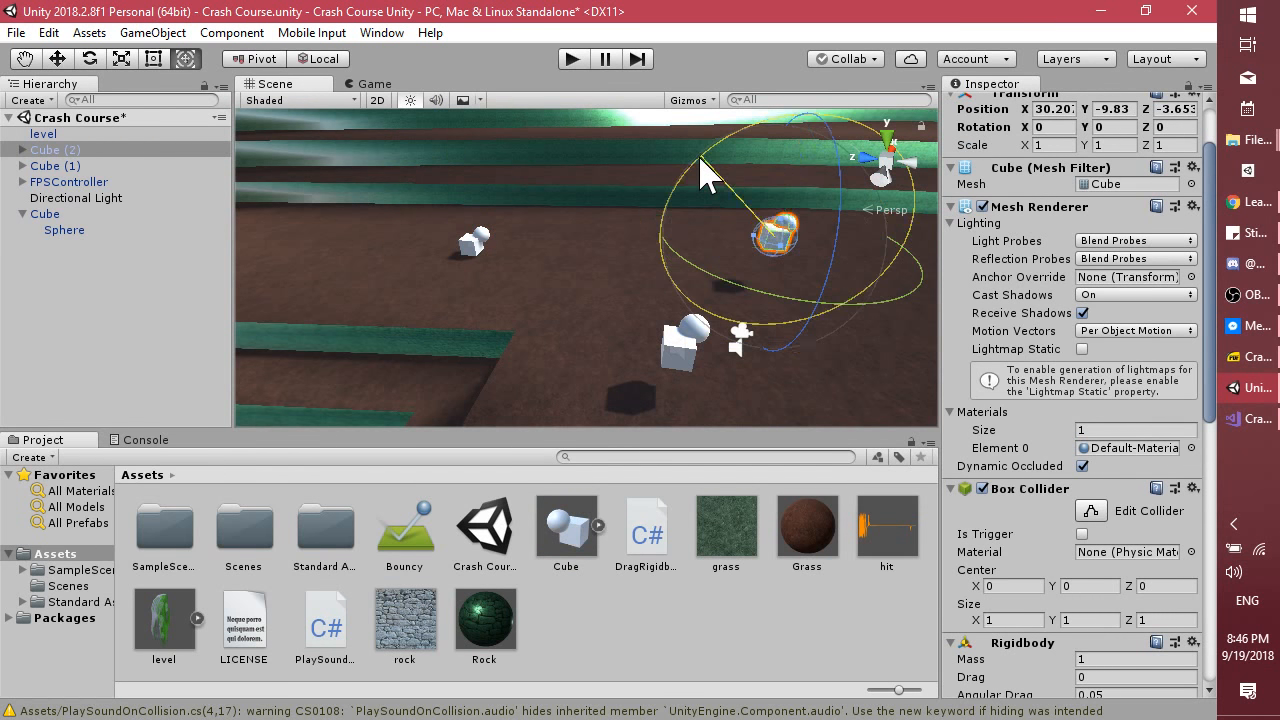
Rotate the second Cube prefab instance and add a third, rotated, scaled to about 2.22, and positioned at about X 30.29, Y -5.68, Z 6.63.
{"action": "left_click_drag", "start_coordinate": [700, 170], "coordinate": [281, 312]}
{"action": "left_click_drag", "start_coordinate": [566, 527], "coordinate": [640, 210]}
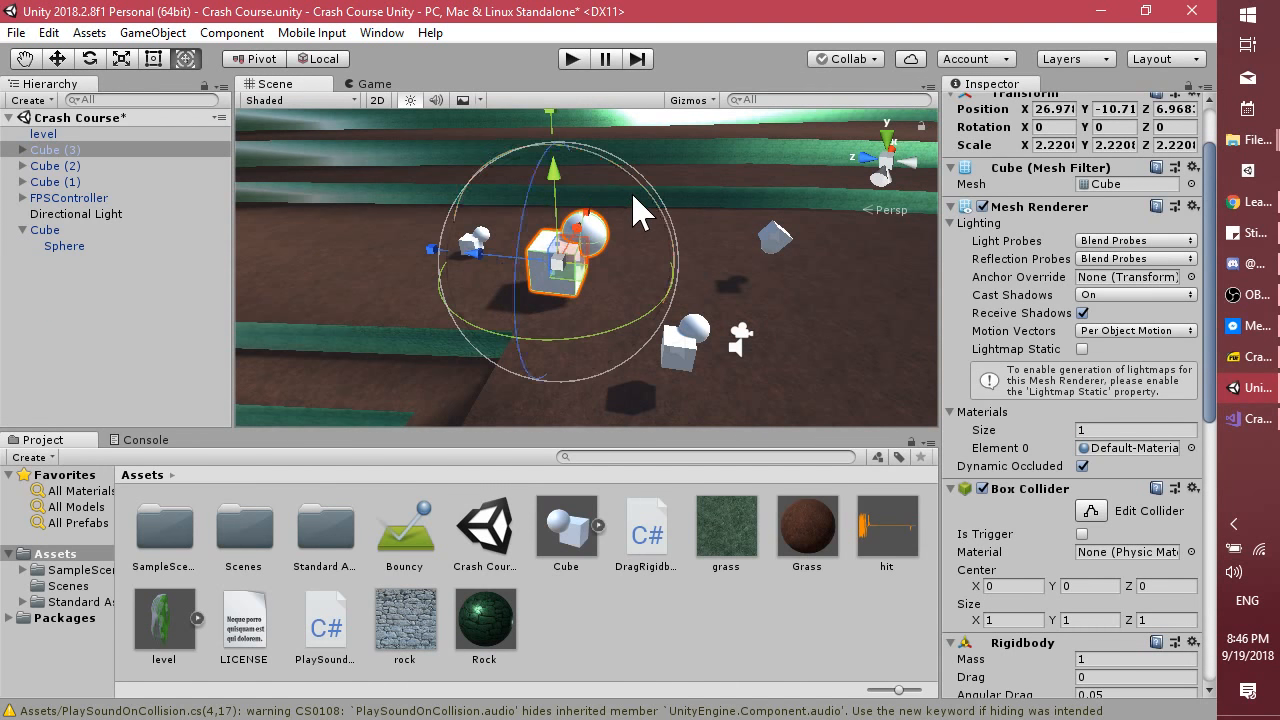
{"action": "left_click_drag", "start_coordinate": [486, 291], "coordinate": [560, 300]}
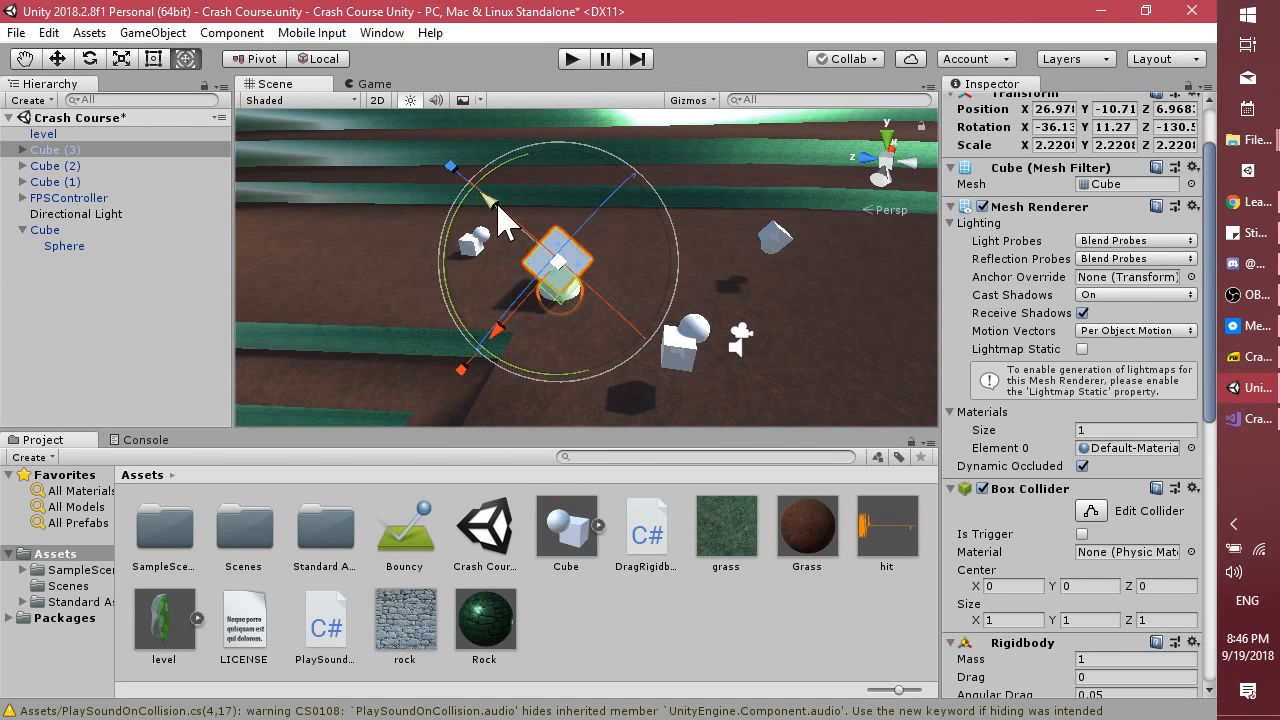
{"action": "left_click_drag", "start_coordinate": [497, 203], "coordinate": [479, 130]}
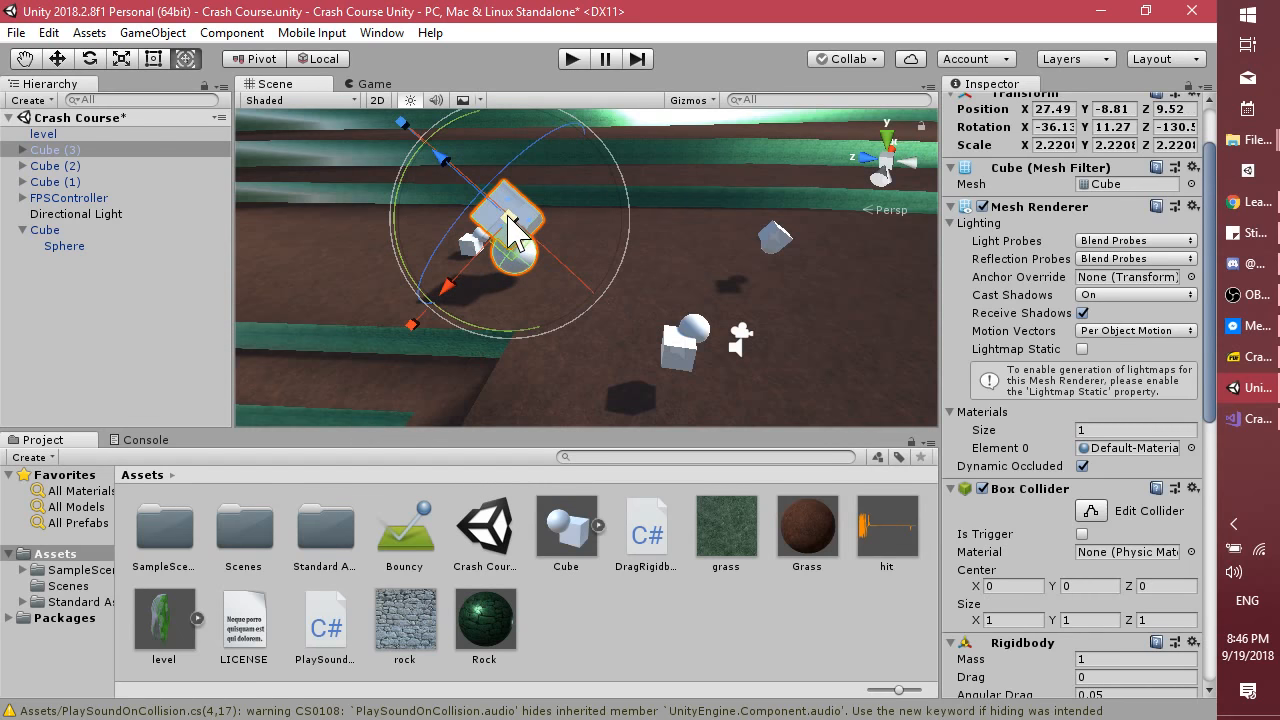
{"action": "left_click_drag", "start_coordinate": [450, 290], "coordinate": [551, 263]}
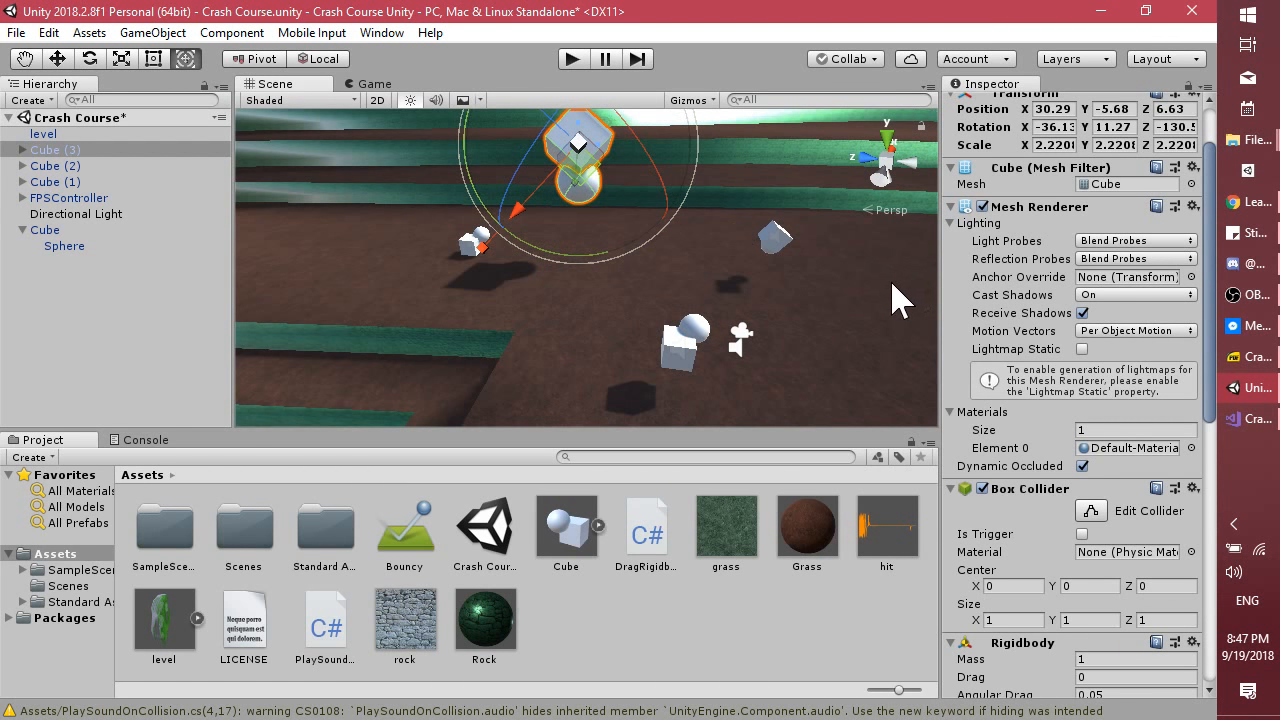
Play-test the level by picking up and moving the cube-and-sphere prefab instances around, and stop the game.
{"action": "left_click", "coordinate": [572, 59]}
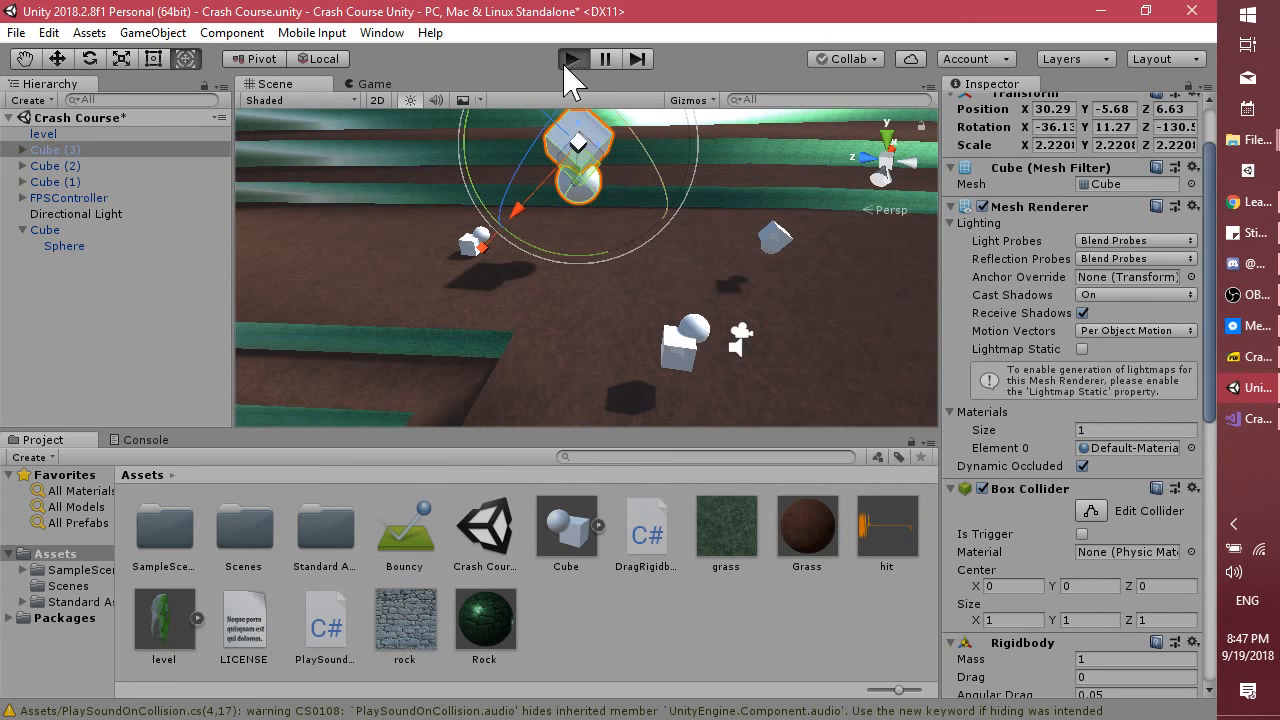
{"action": "key", "text": "w"}
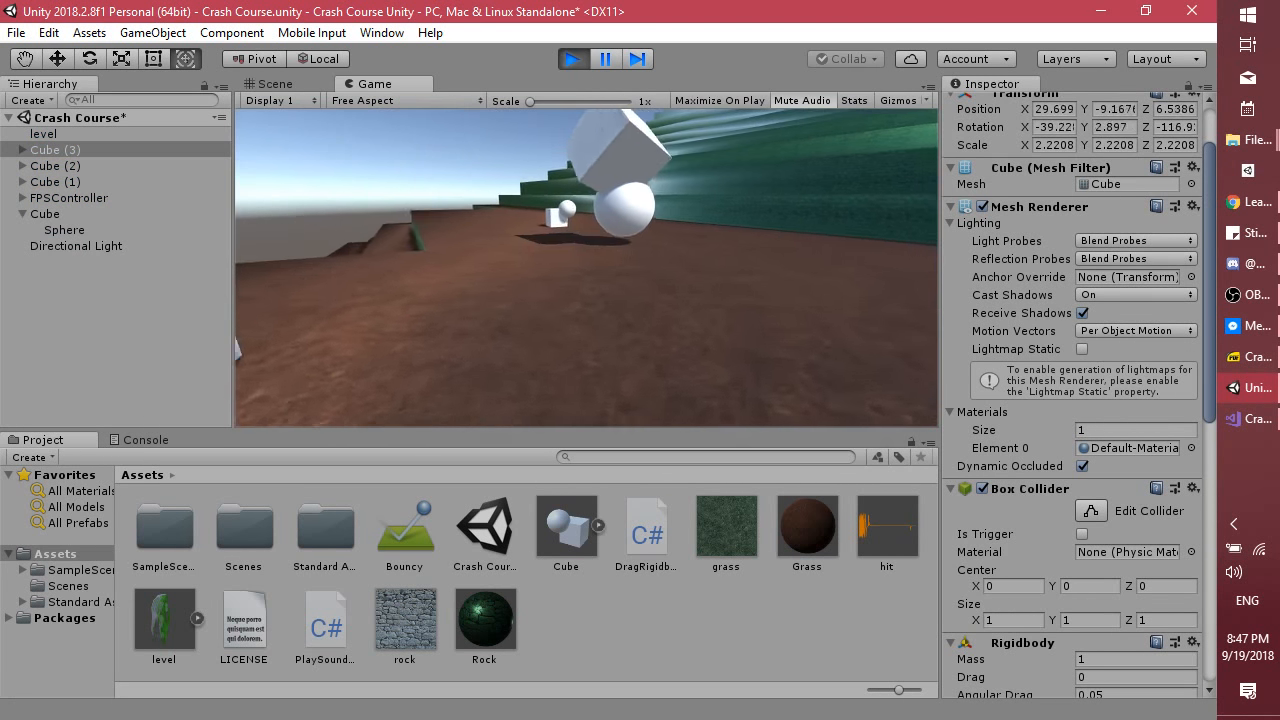
{"action": "left_click_drag", "start_coordinate": [586, 267], "coordinate": [586, 230]}
{"action": "key", "text": "w"}
{"action": "key", "text": "w"}
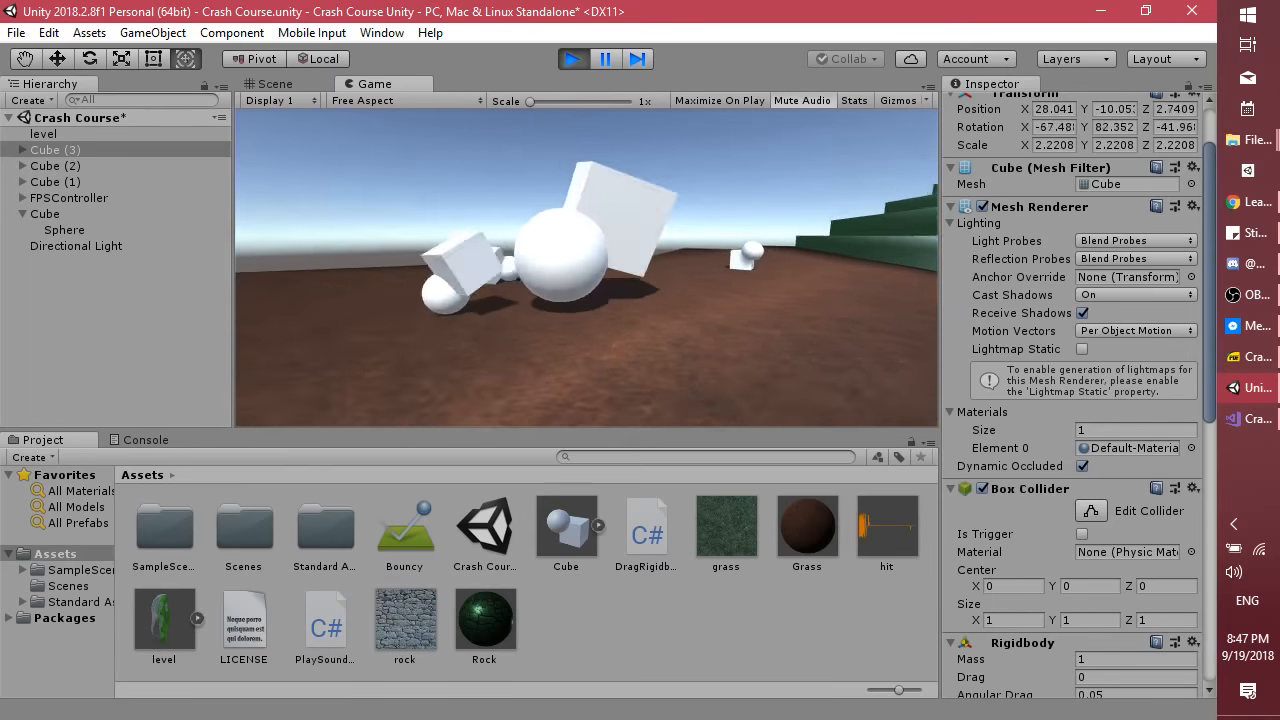
{"action": "key", "text": "w"}
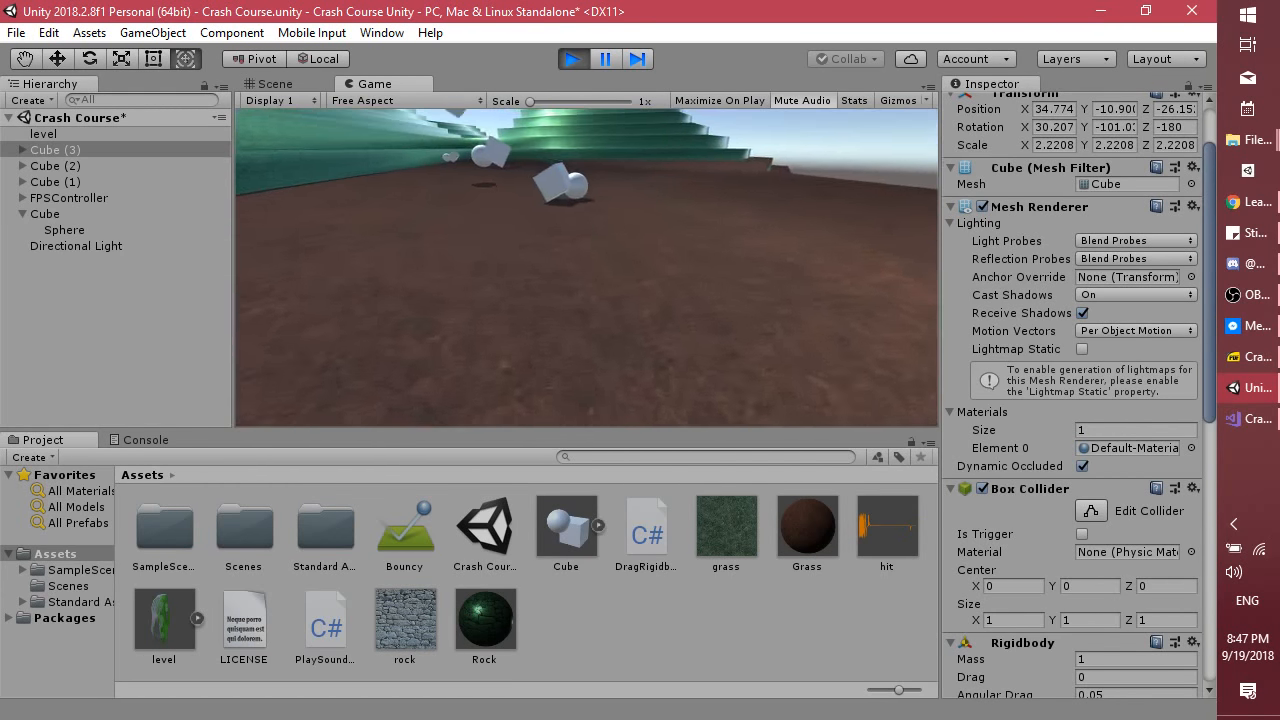
{"action": "left_click", "coordinate": [587, 268]}
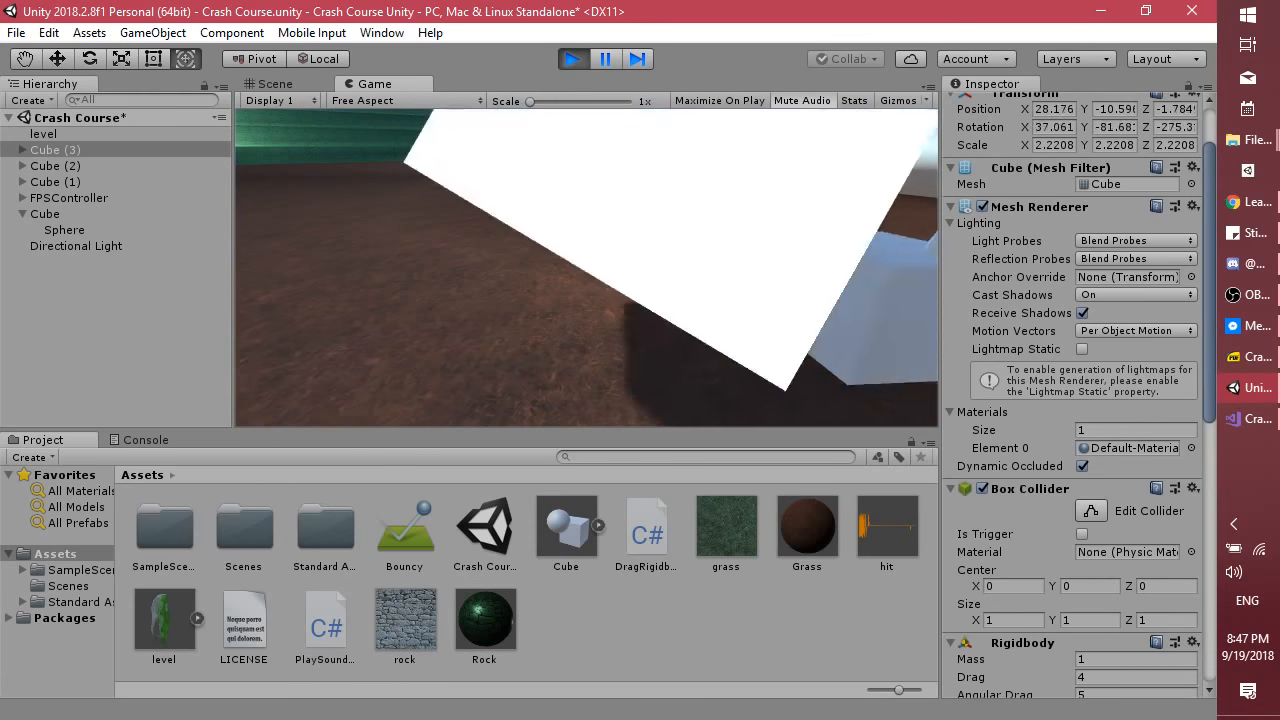
{"action": "left_click_drag", "start_coordinate": [587, 268], "coordinate": [587, 268]}
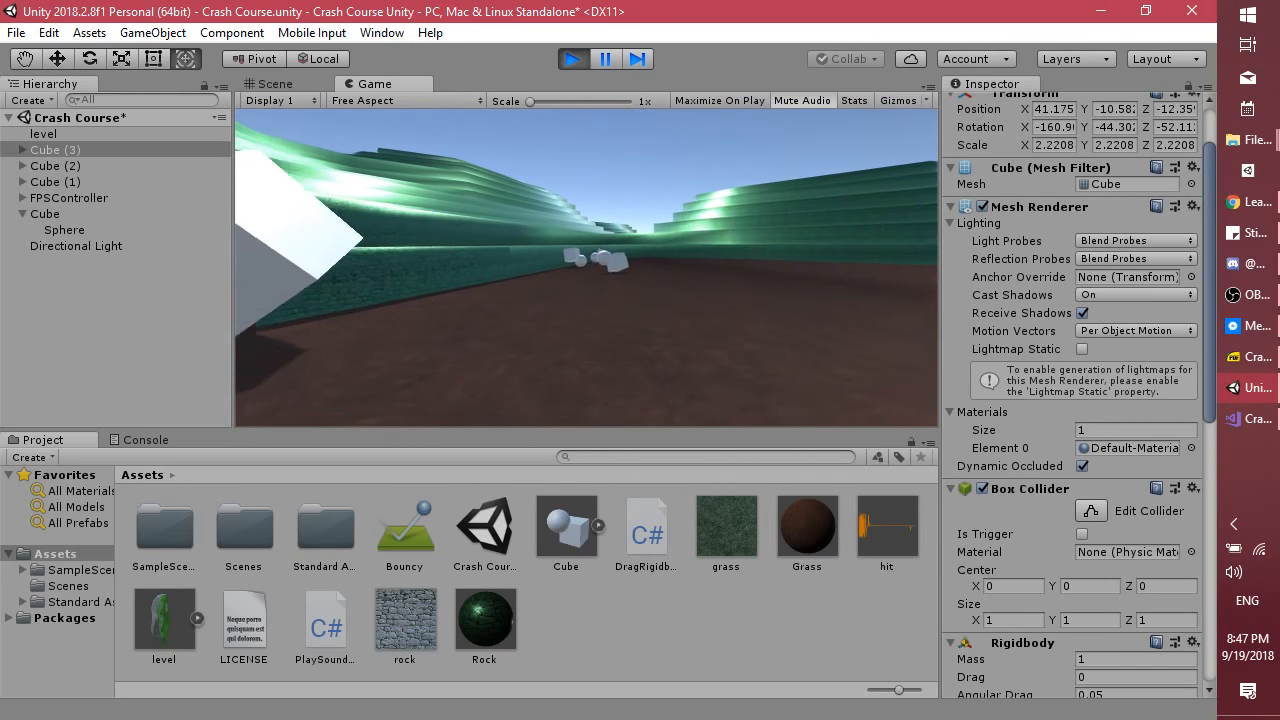
{"action": "left_click_drag", "start_coordinate": [587, 268], "coordinate": [587, 268]}
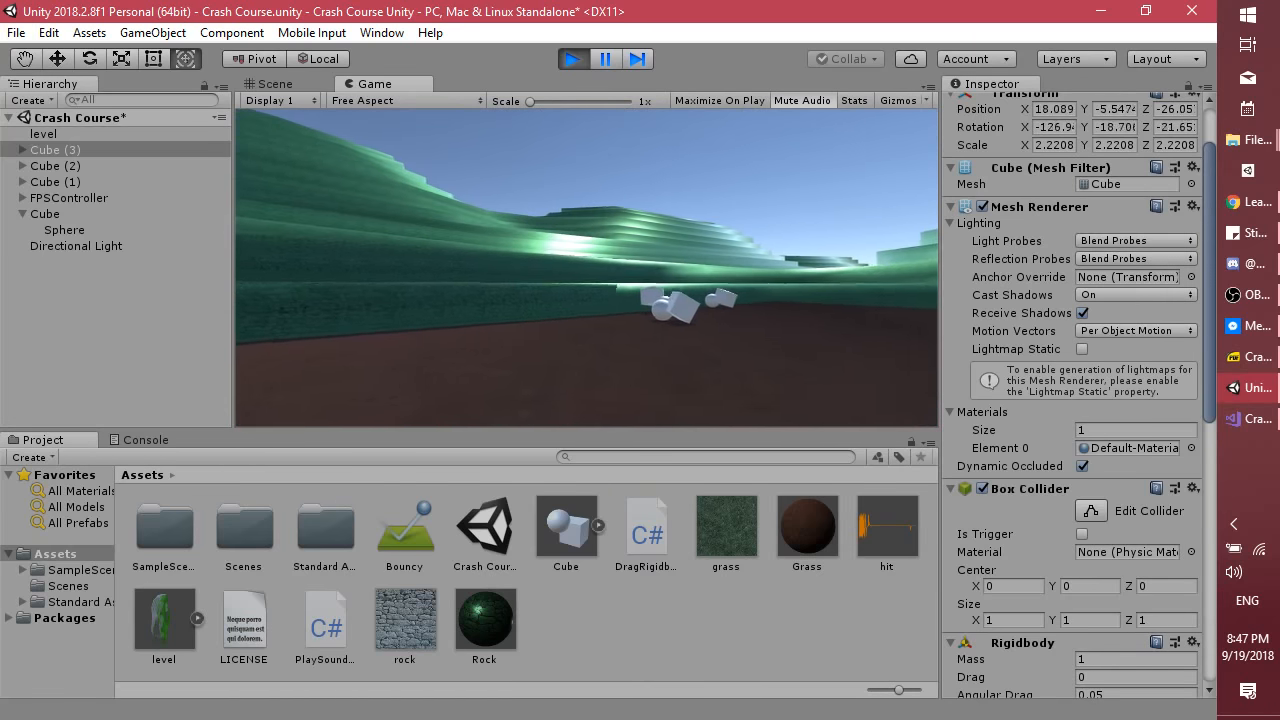
{"action": "key", "text": "w"}
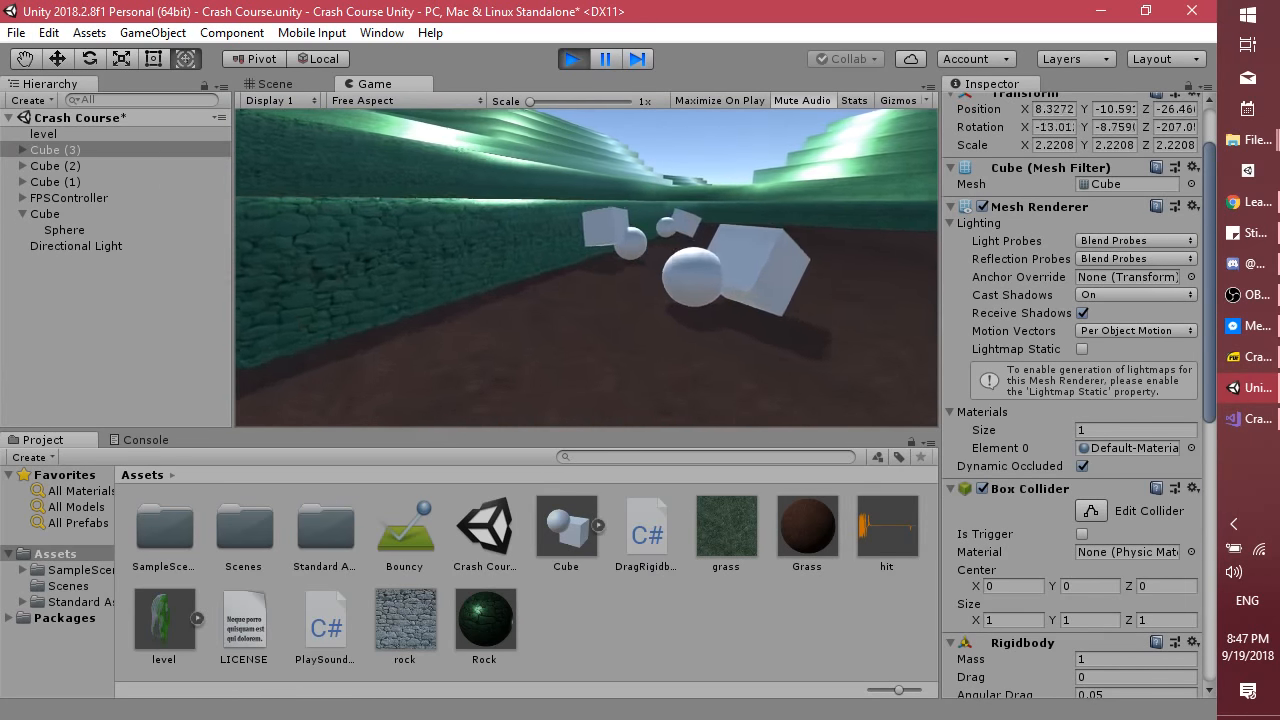
{"action": "key", "text": "w"}
{"action": "key", "text": "w"}
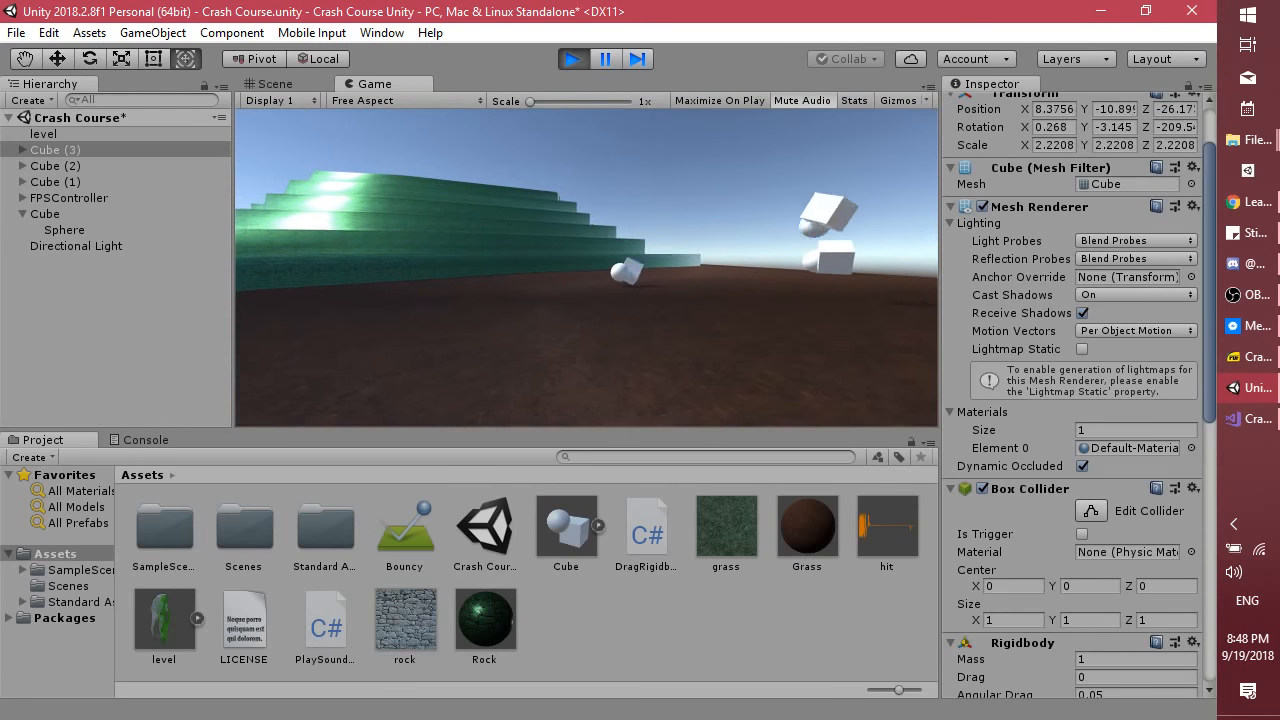
{"action": "key", "text": "Escape"}
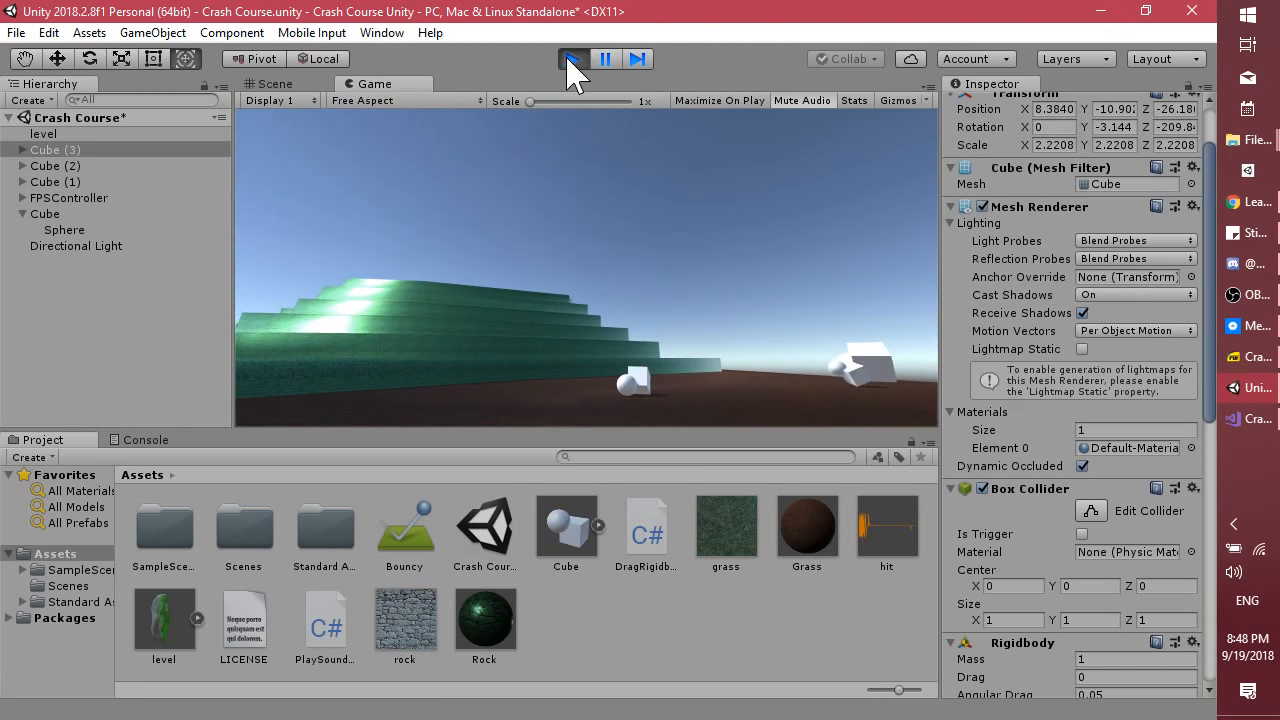
{"action": "left_click", "coordinate": [572, 62]}
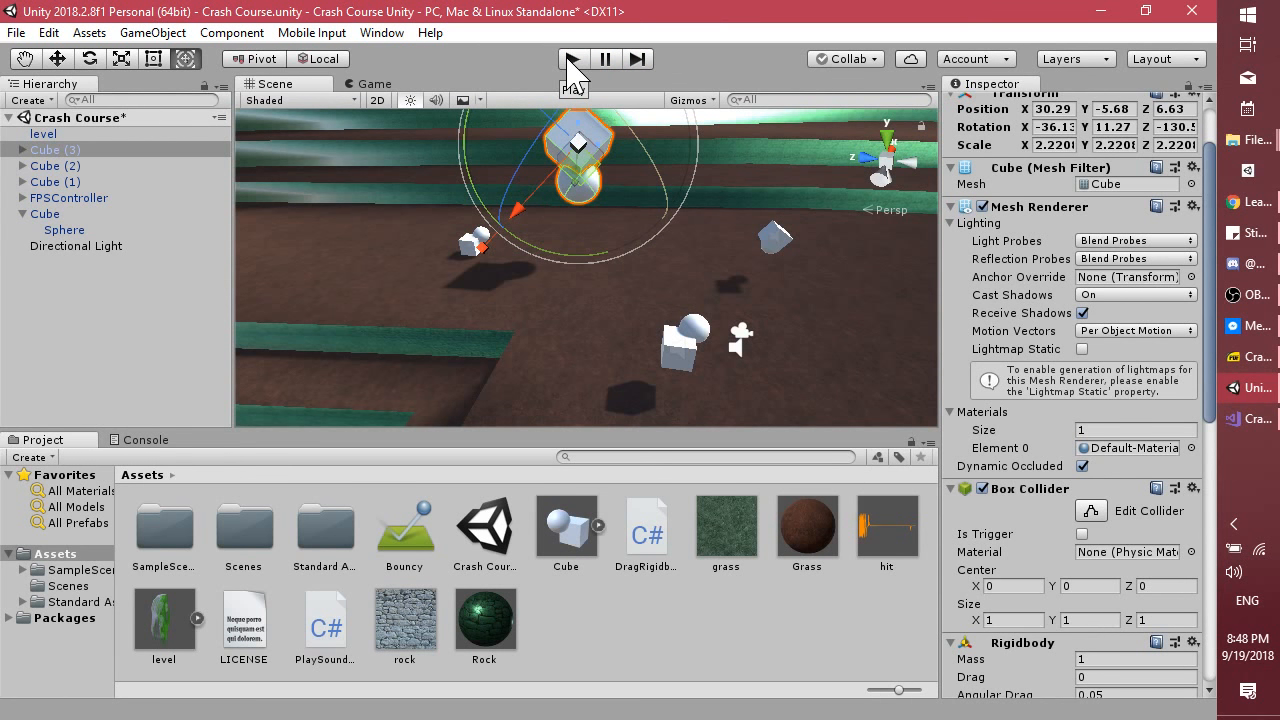
Switch to the Crash Course Unity 3D (2018) PDF and read the "Importing Normal Maps" slide on page 54.
{"action": "key", "text": "alt+Tab"}
{"action": "key", "text": "alt+Tab"}
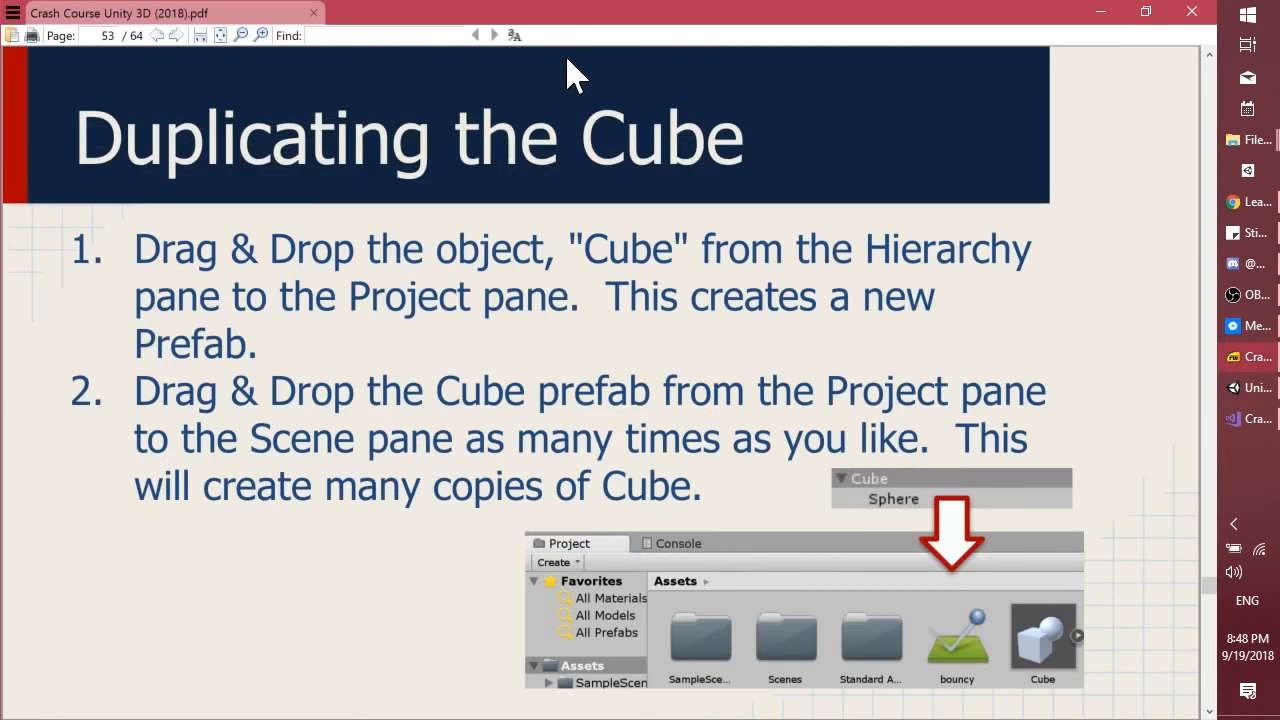
{"action": "key", "text": "Page_Down"}
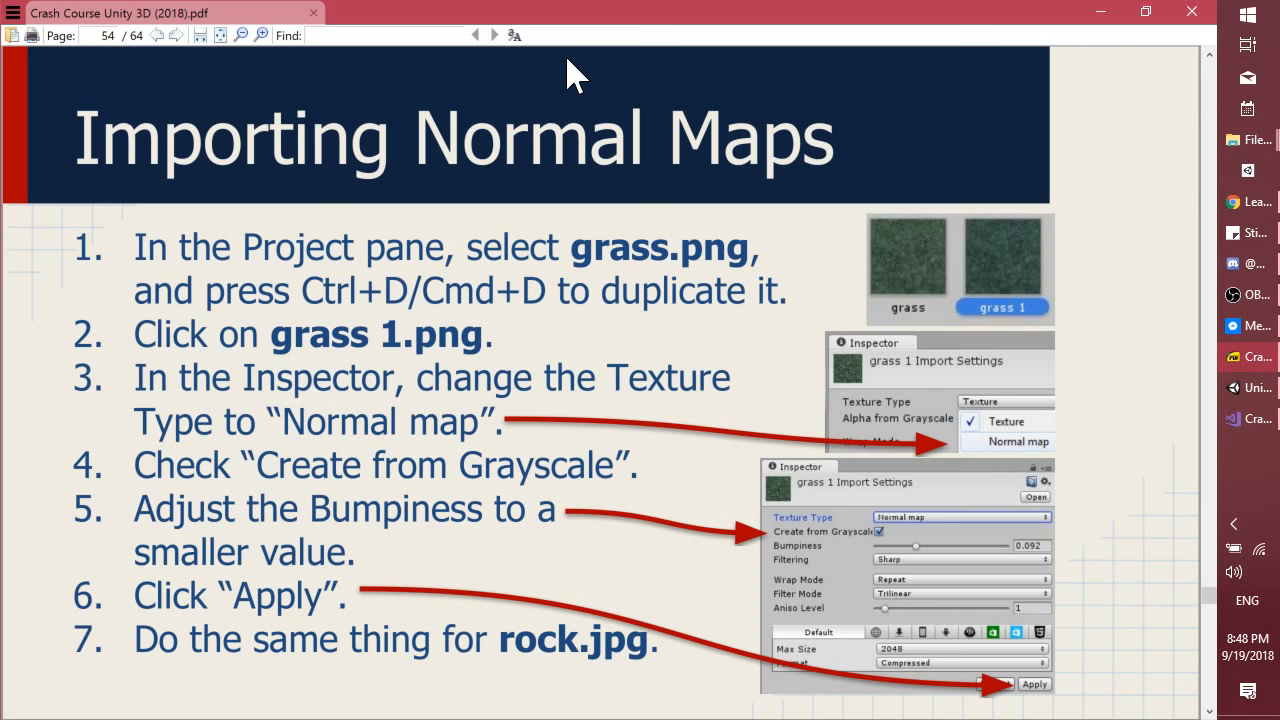
Return to Unity, duplicate the grass texture in Assets, and select the copy to show its import settings.
{"action": "key", "text": "alt+Tab"}
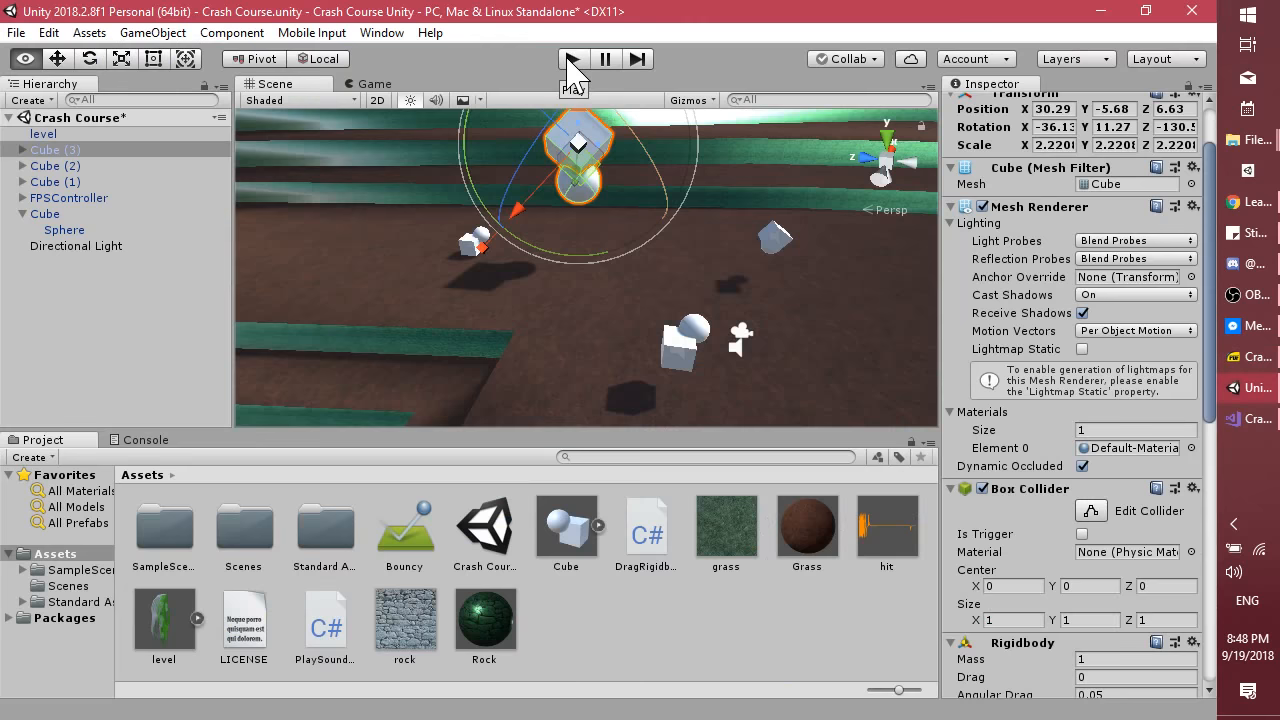
{"action": "left_click", "coordinate": [730, 545]}
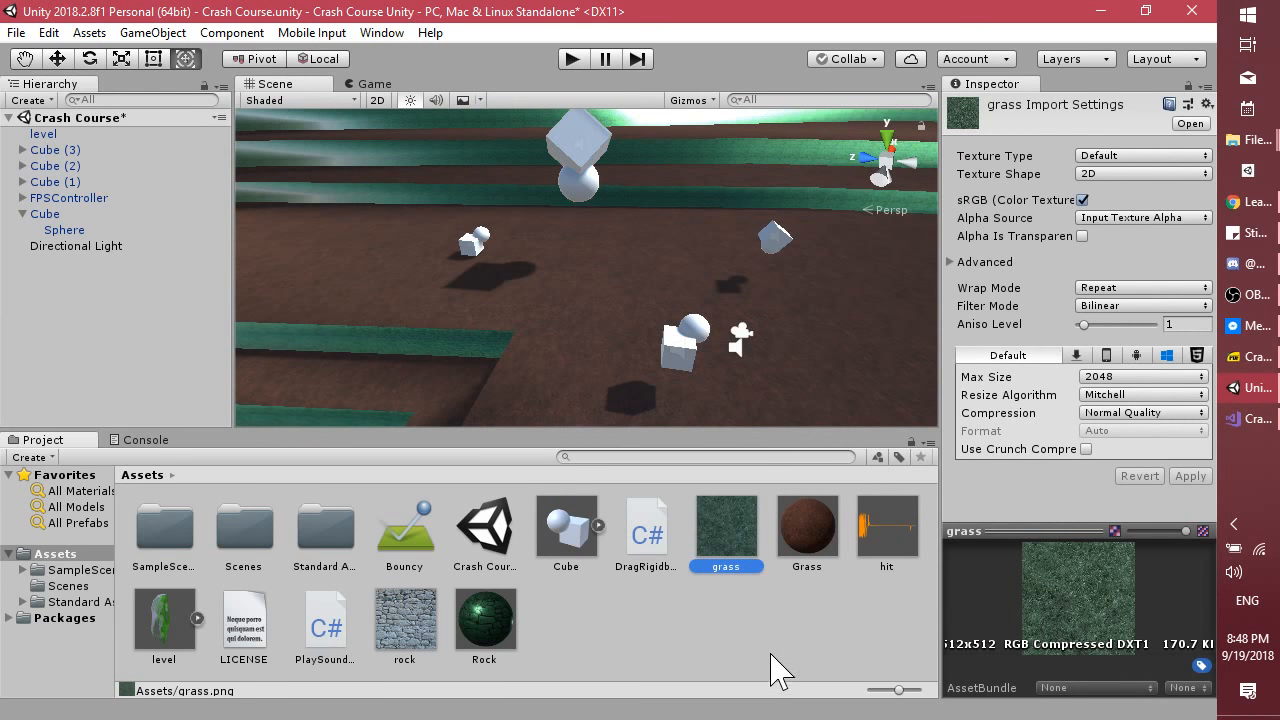
{"action": "right_click", "coordinate": [740, 530]}
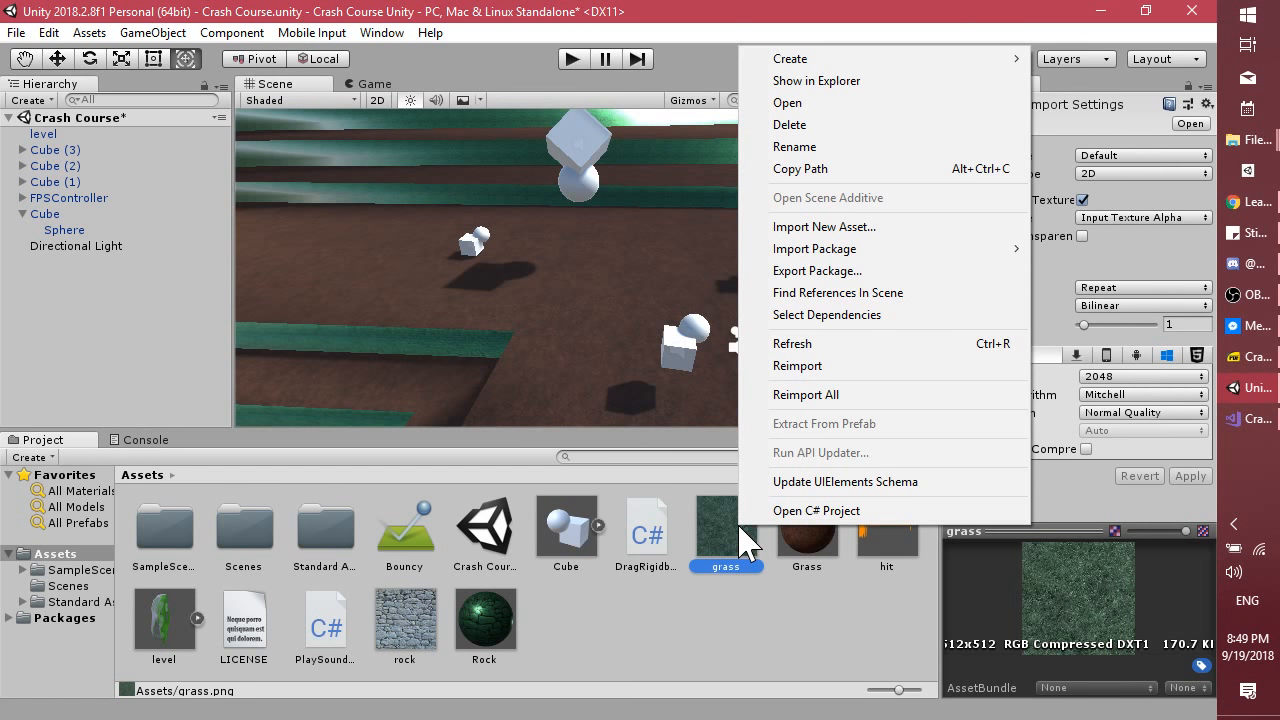
{"action": "mouse_move", "coordinate": [880, 70]}
{"action": "left_click", "coordinate": [763, 634]}
{"action": "left_click", "coordinate": [750, 543]}
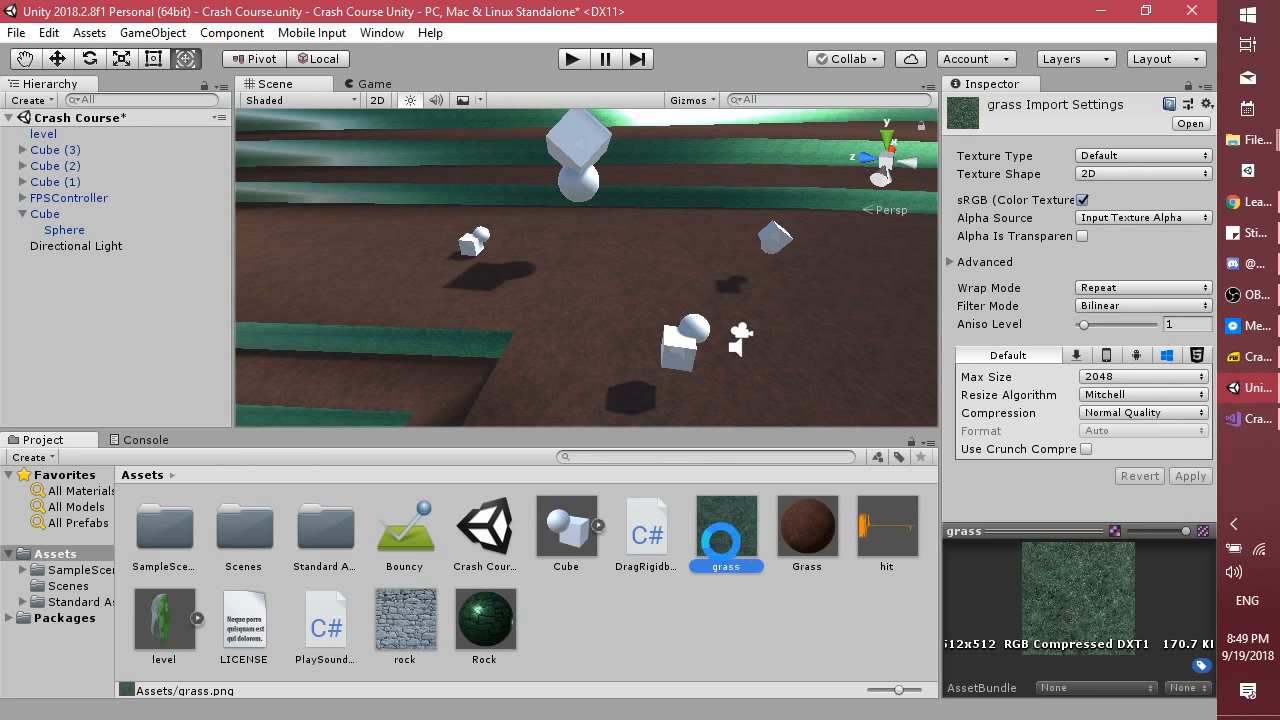
{"action": "key", "text": "ctrl+d"}
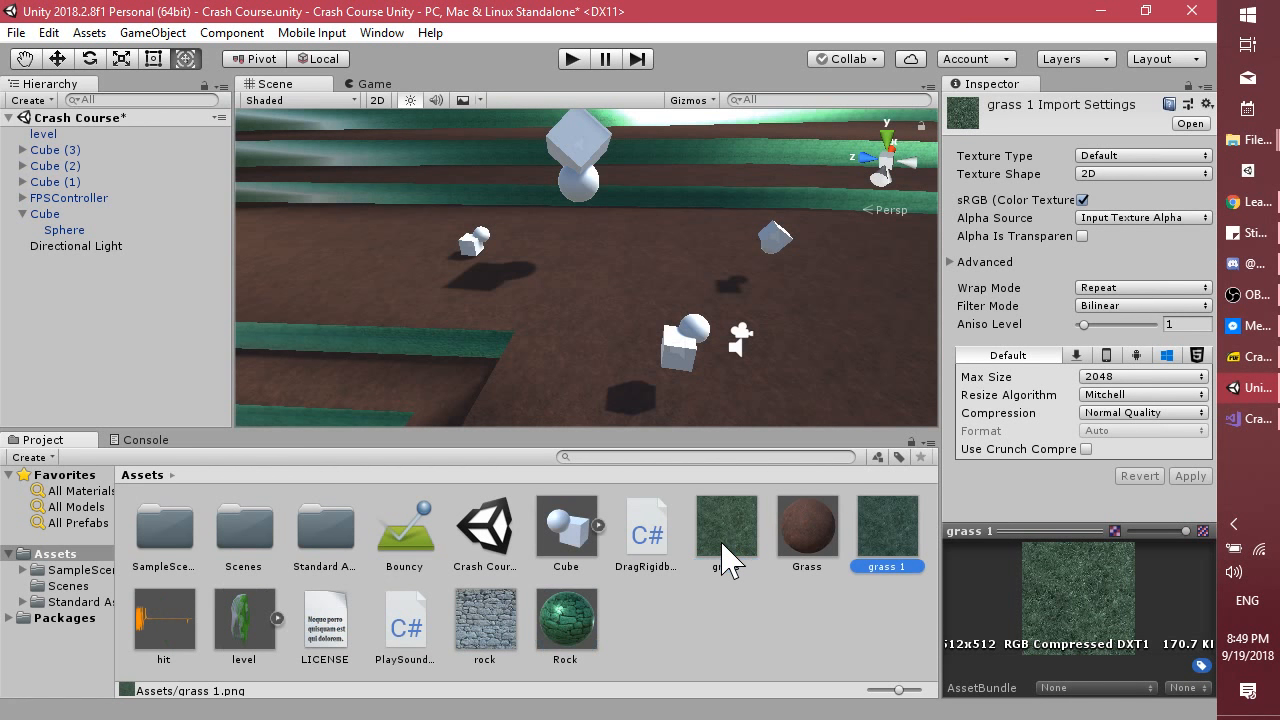
{"action": "left_click", "coordinate": [727, 560]}
{"action": "left_click", "coordinate": [890, 540]}
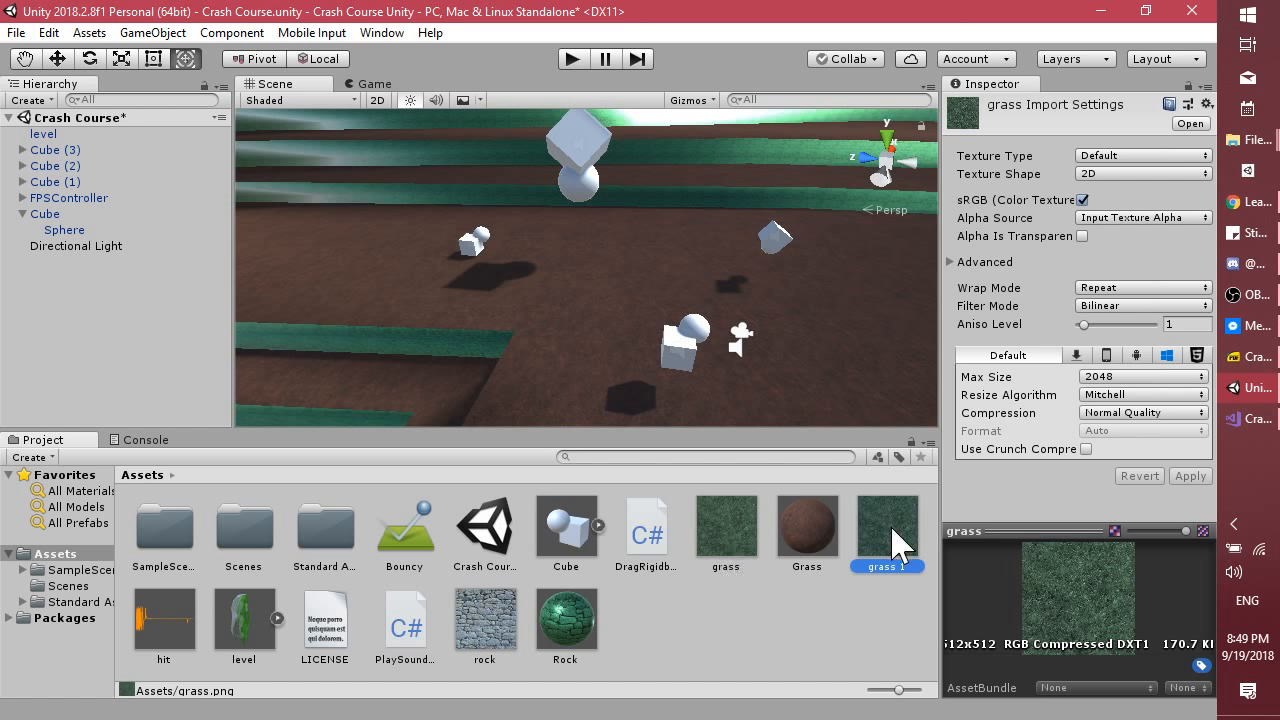
{"action": "left_click", "coordinate": [722, 545]}
{"action": "left_click", "coordinate": [902, 535]}
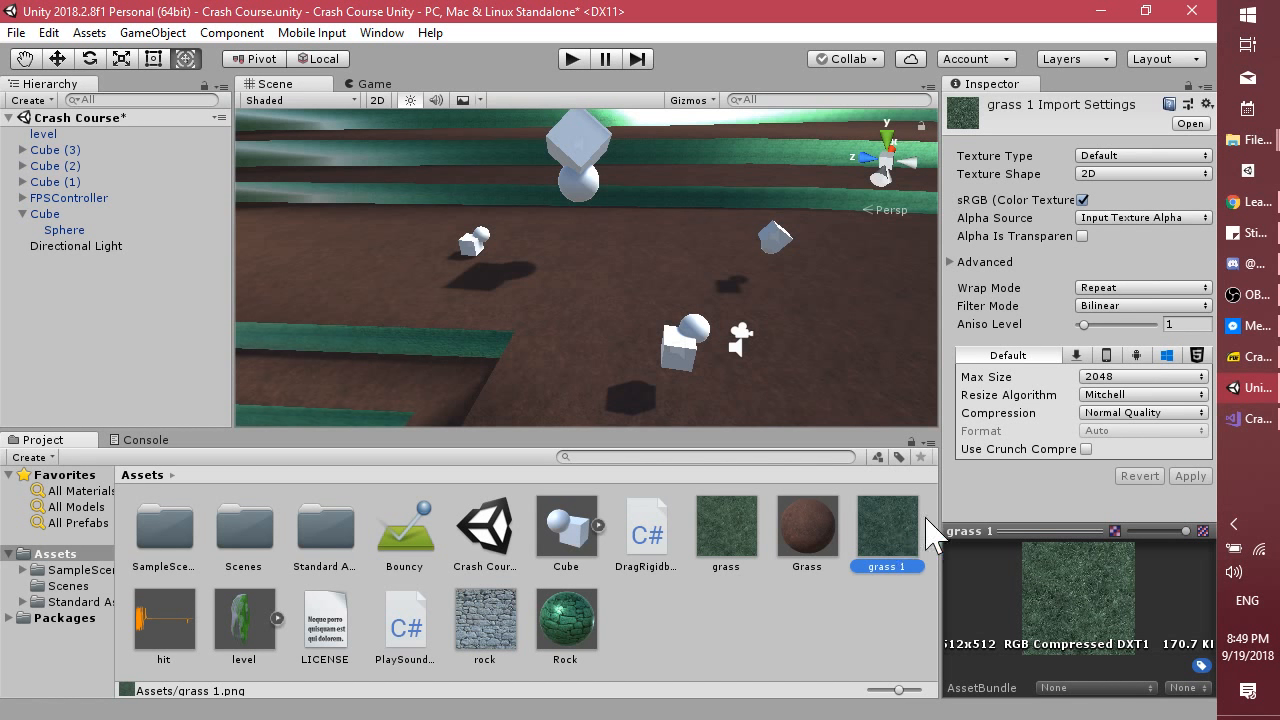
Import the grass 1 texture as a Normal map created from grayscale with Bumpiness 0.034, and apply the settings.
{"action": "left_click", "coordinate": [1100, 157]}
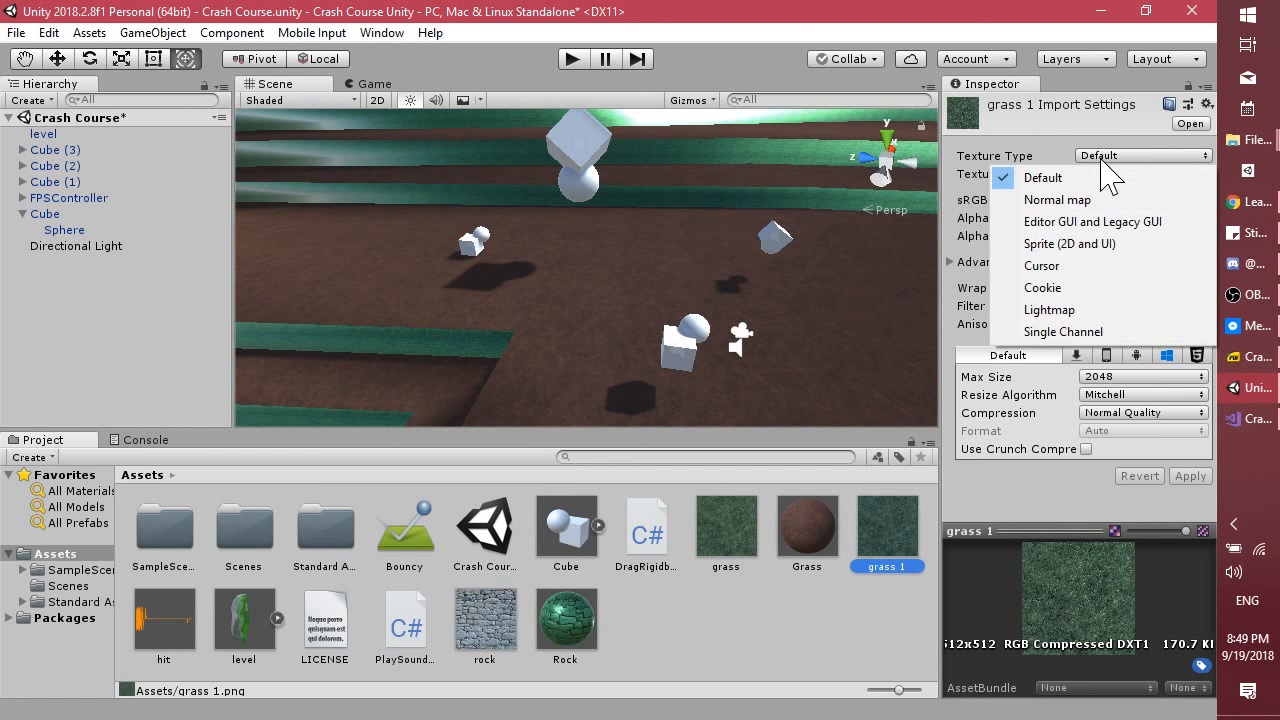
{"action": "left_click", "coordinate": [1060, 200]}
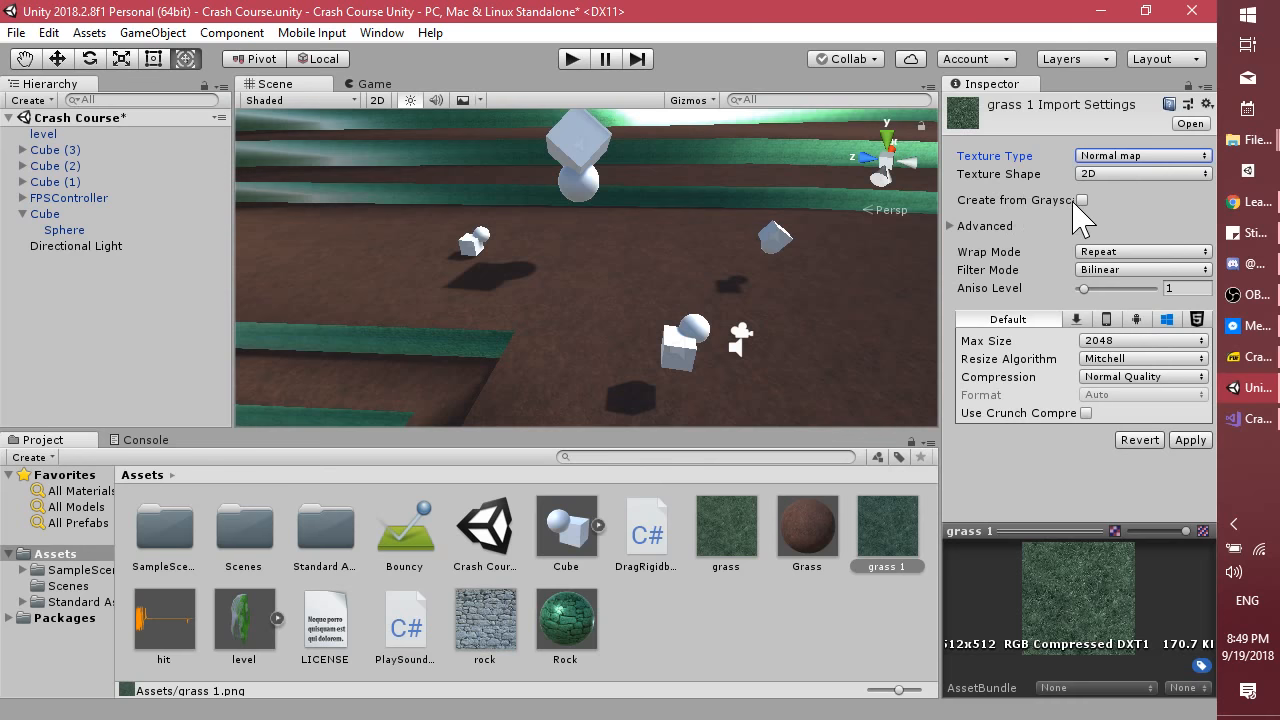
{"action": "left_click", "coordinate": [1082, 201]}
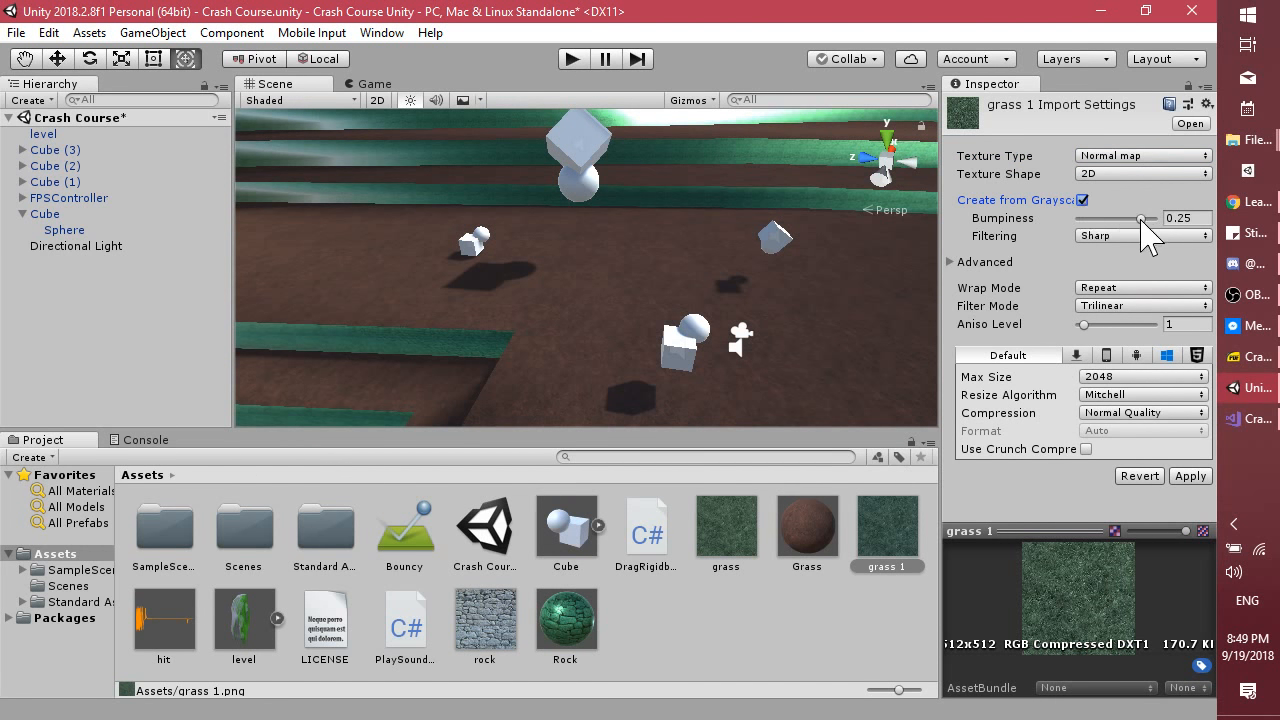
{"action": "left_click_drag", "start_coordinate": [1140, 218], "coordinate": [1093, 220]}
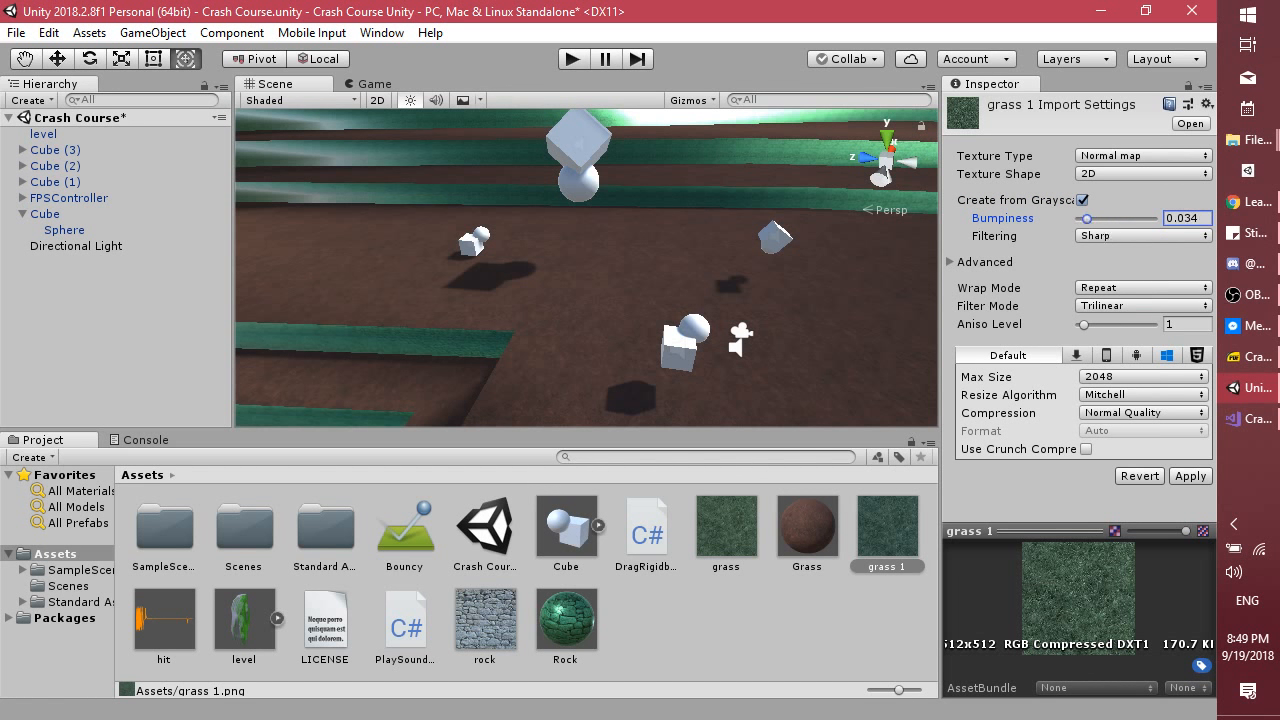
{"action": "left_click", "coordinate": [1191, 477]}
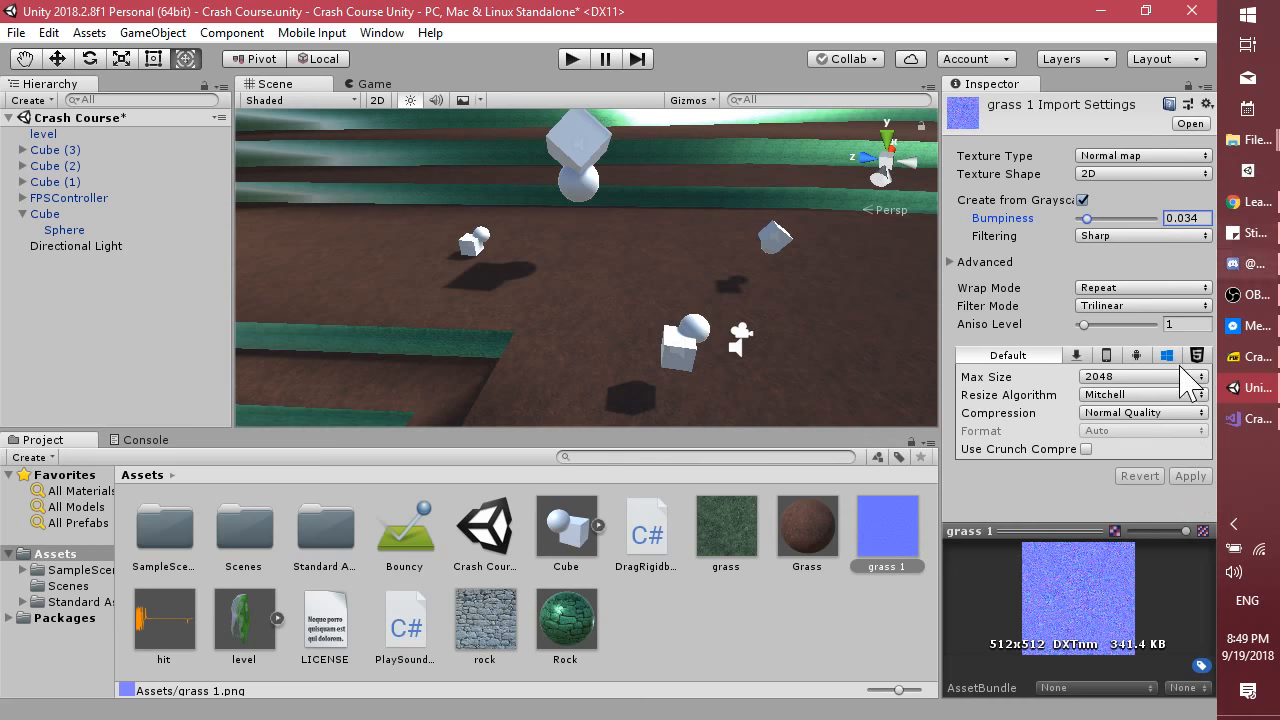
Open Magnifier, examine the normal map settings of grass 1 at 200%, and return the magnification to 100%.
{"action": "left_click", "coordinate": [1247, 14]}
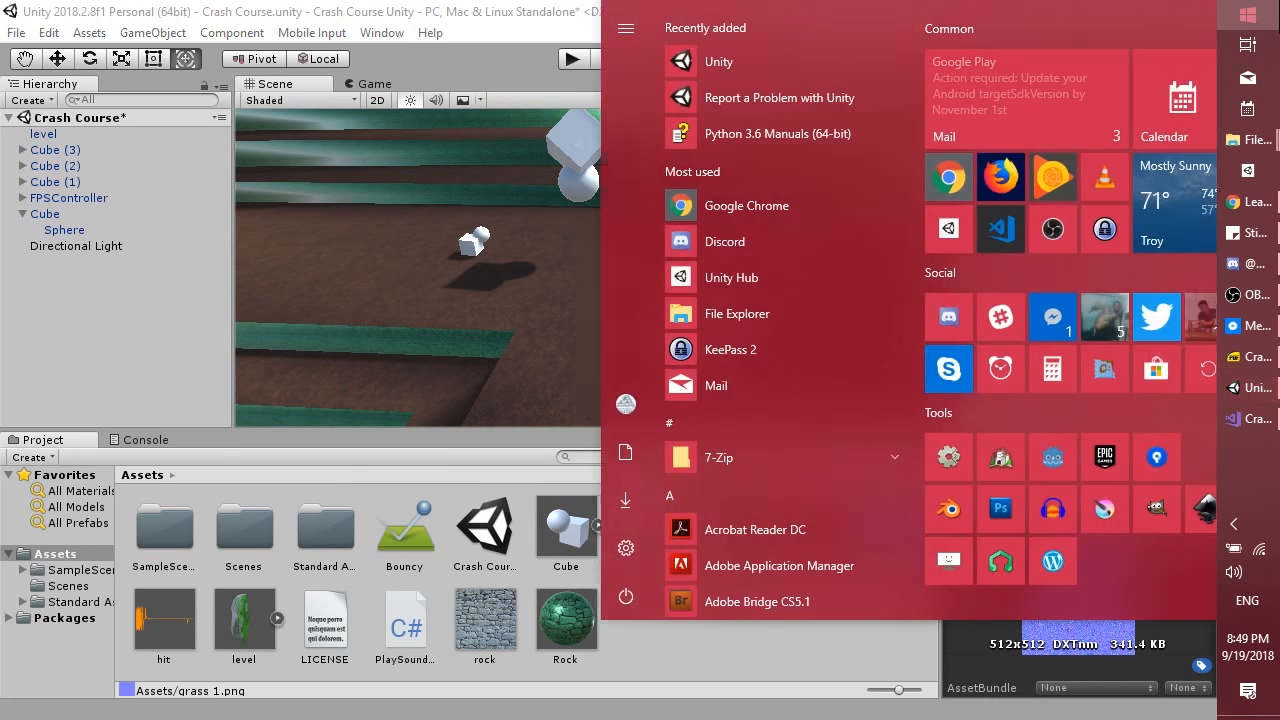
{"action": "type", "text": "ma"}
{"action": "key", "text": "Return"}
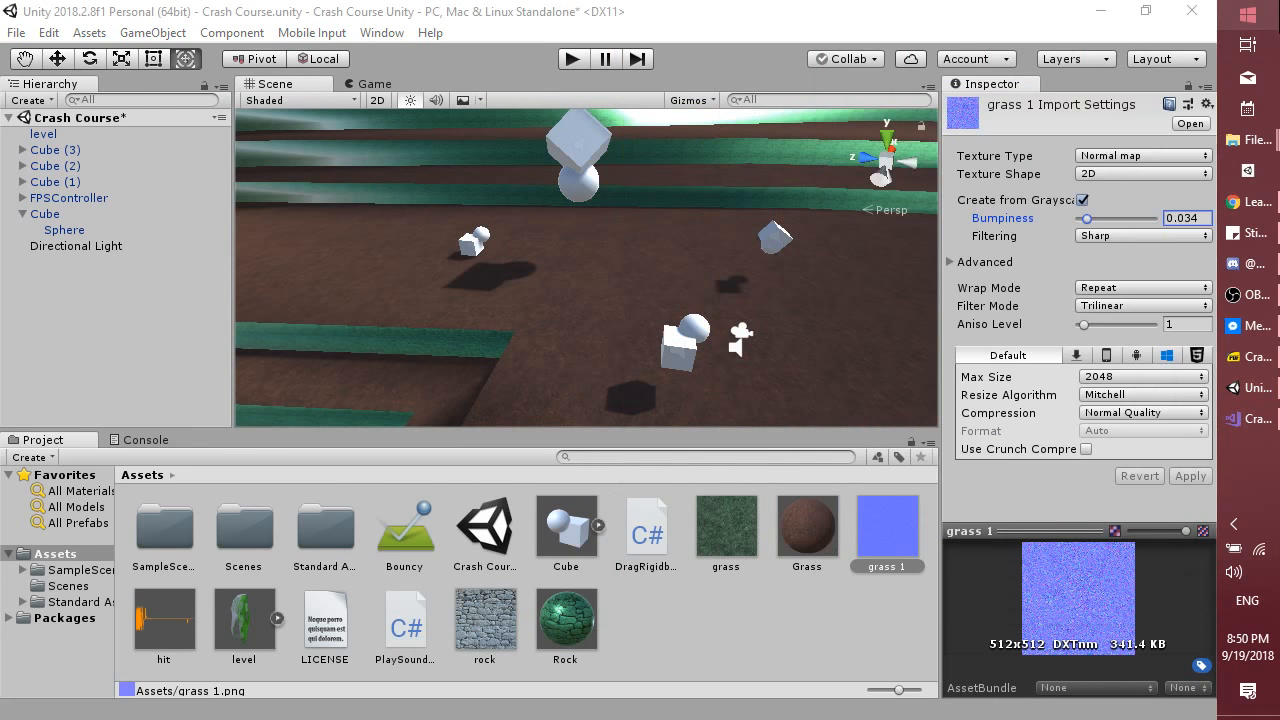
{"action": "left_click", "coordinate": [828, 655]}
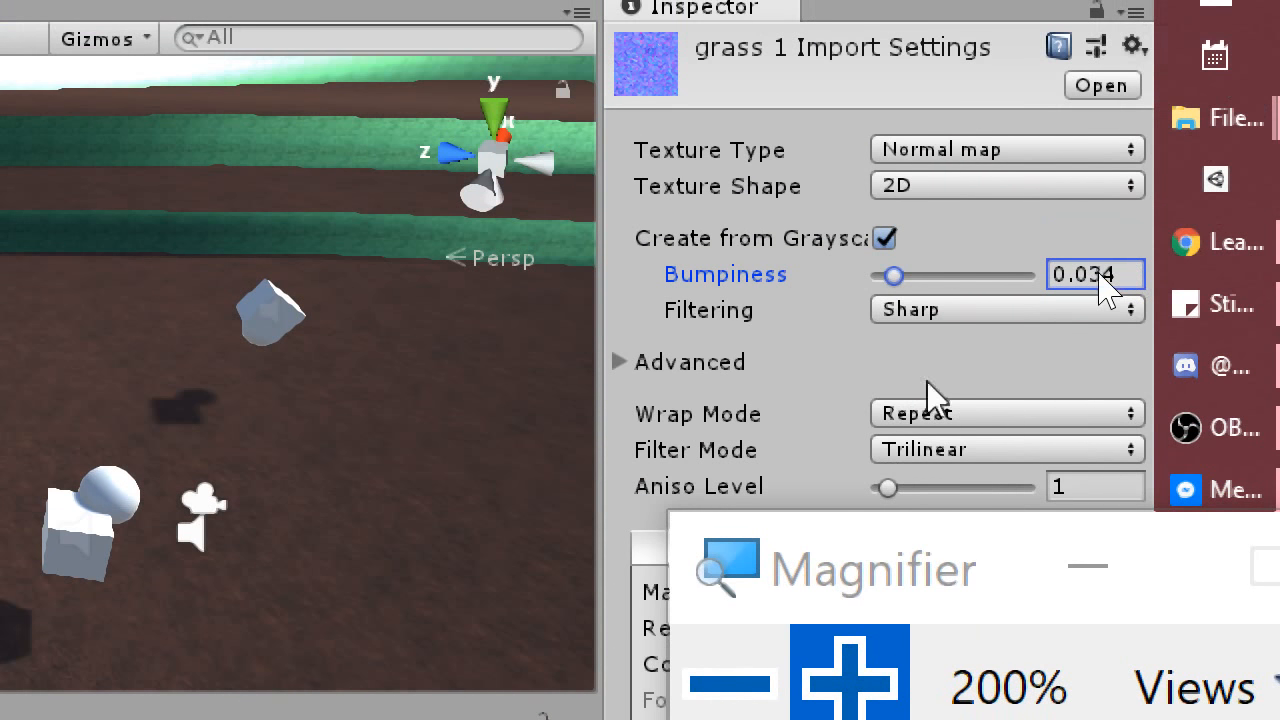
{"action": "left_click", "coordinate": [1088, 150]}
{"action": "left_click", "coordinate": [1100, 225]}
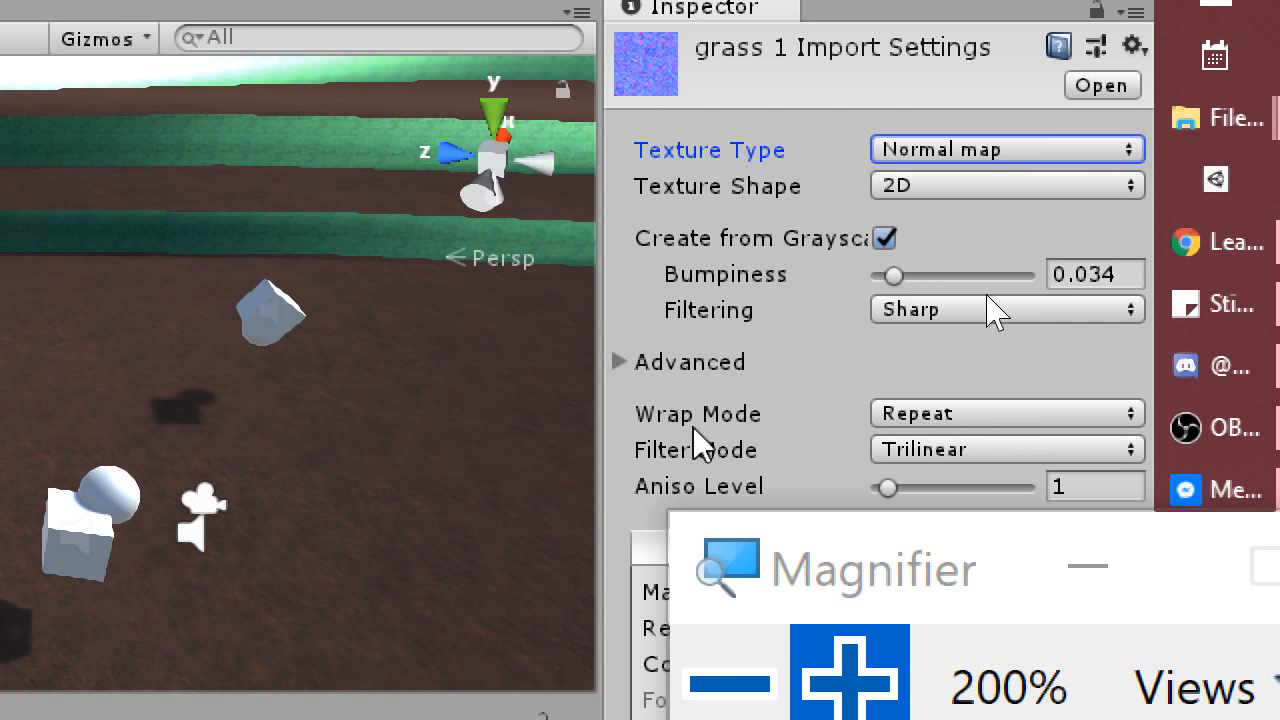
{"action": "left_click_drag", "start_coordinate": [975, 558], "coordinate": [371, 206]}
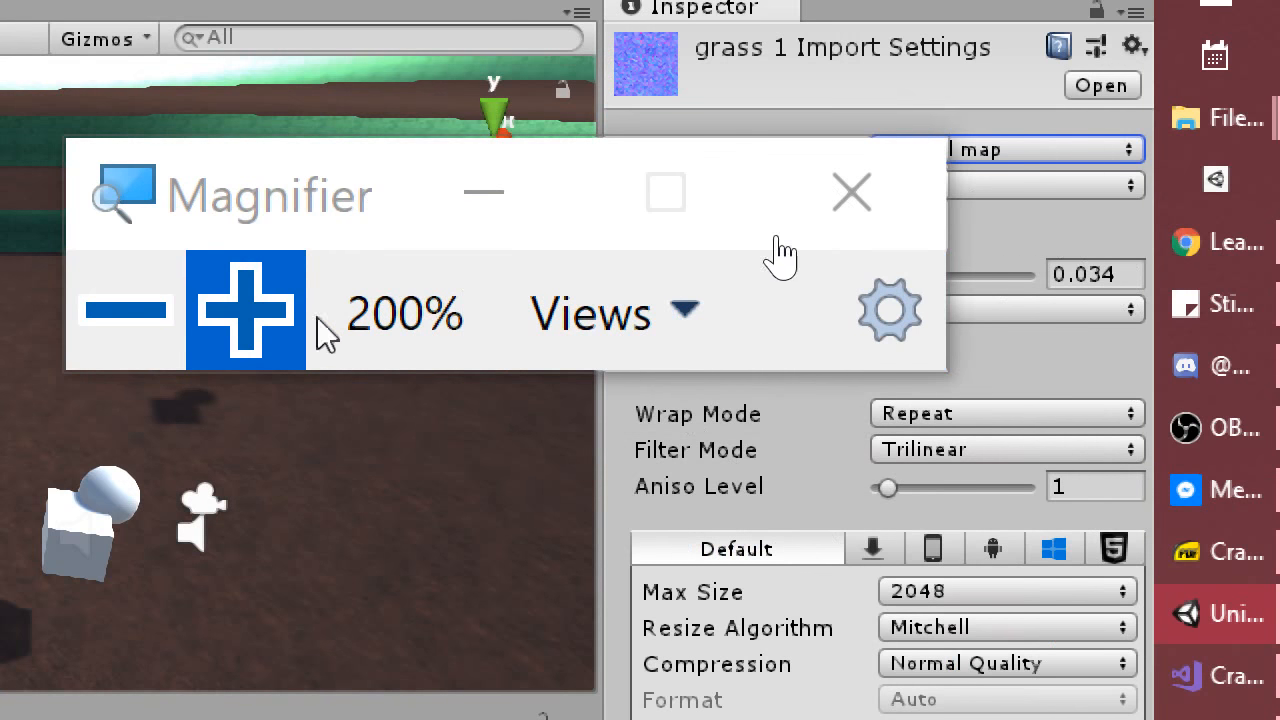
{"action": "left_click", "coordinate": [128, 335]}
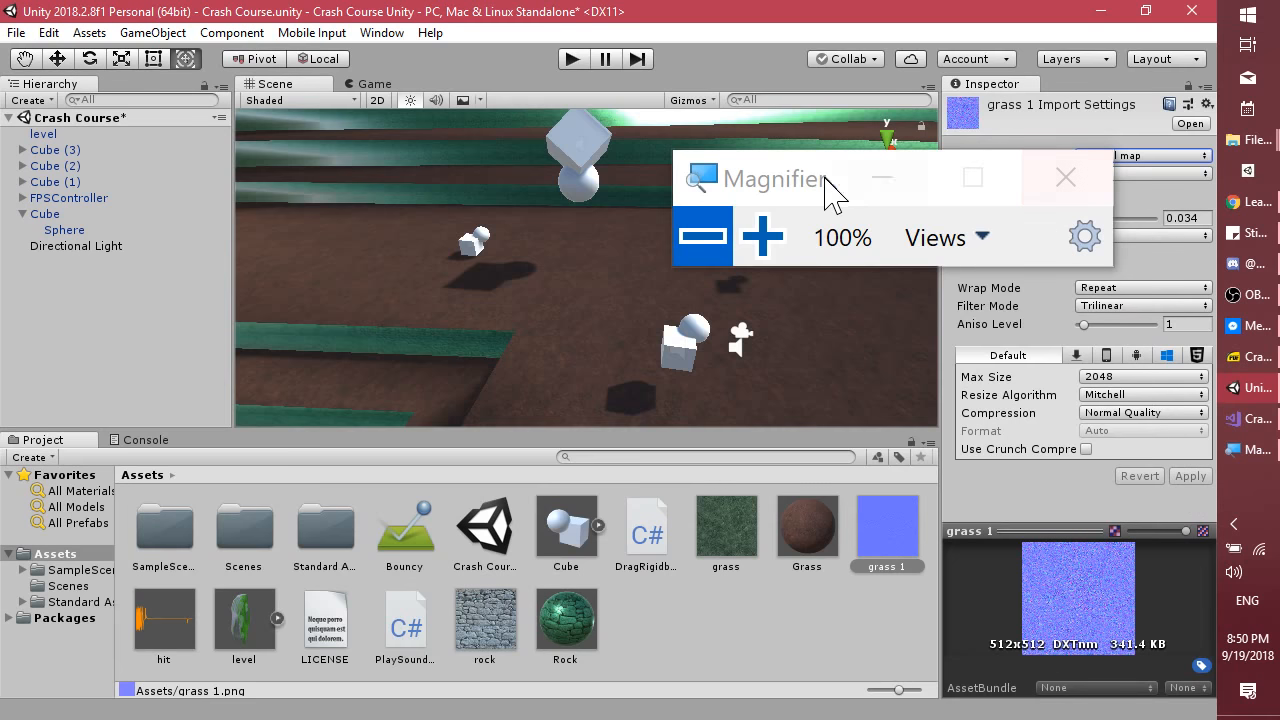
Assign the grass 1 texture to the Grass material's Normal Map and check the level's ground up close.
{"action": "left_click_drag", "start_coordinate": [800, 188], "coordinate": [950, 622]}
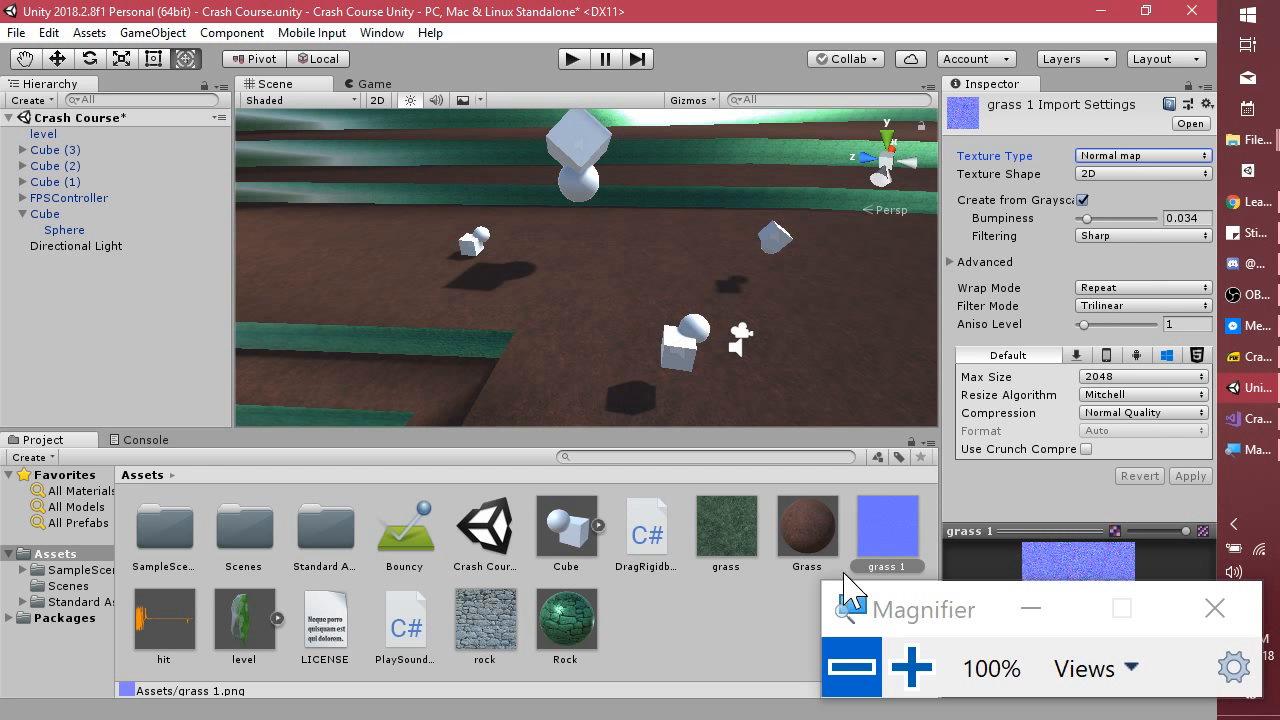
{"action": "left_click", "coordinate": [811, 540]}
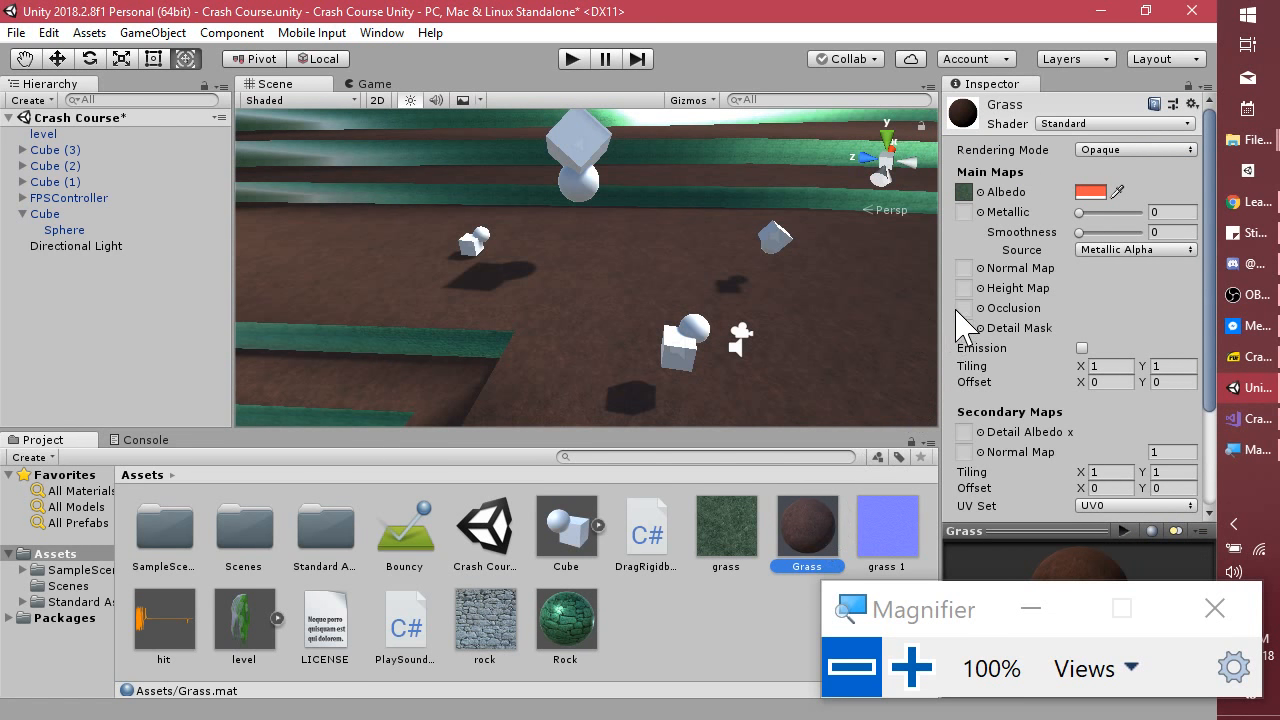
{"action": "left_click", "coordinate": [887, 527]}
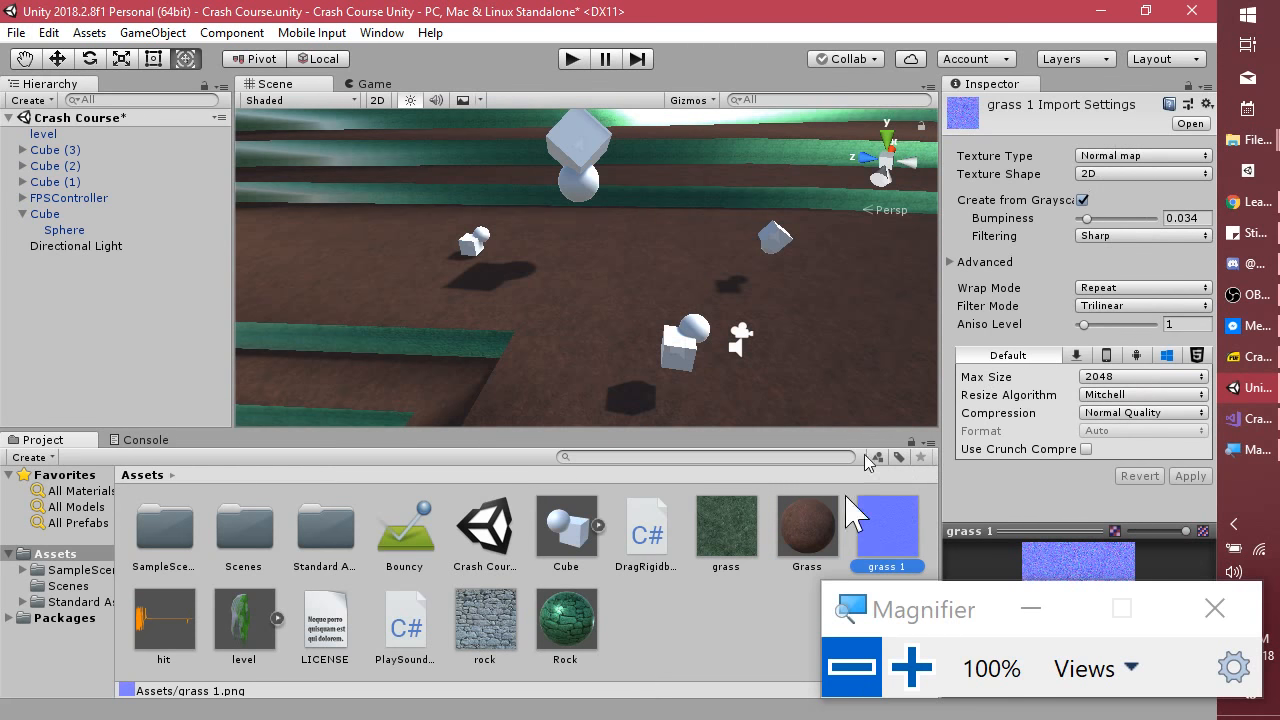
{"action": "left_click", "coordinate": [823, 530]}
{"action": "left_click_drag", "start_coordinate": [880, 548], "coordinate": [967, 271]}
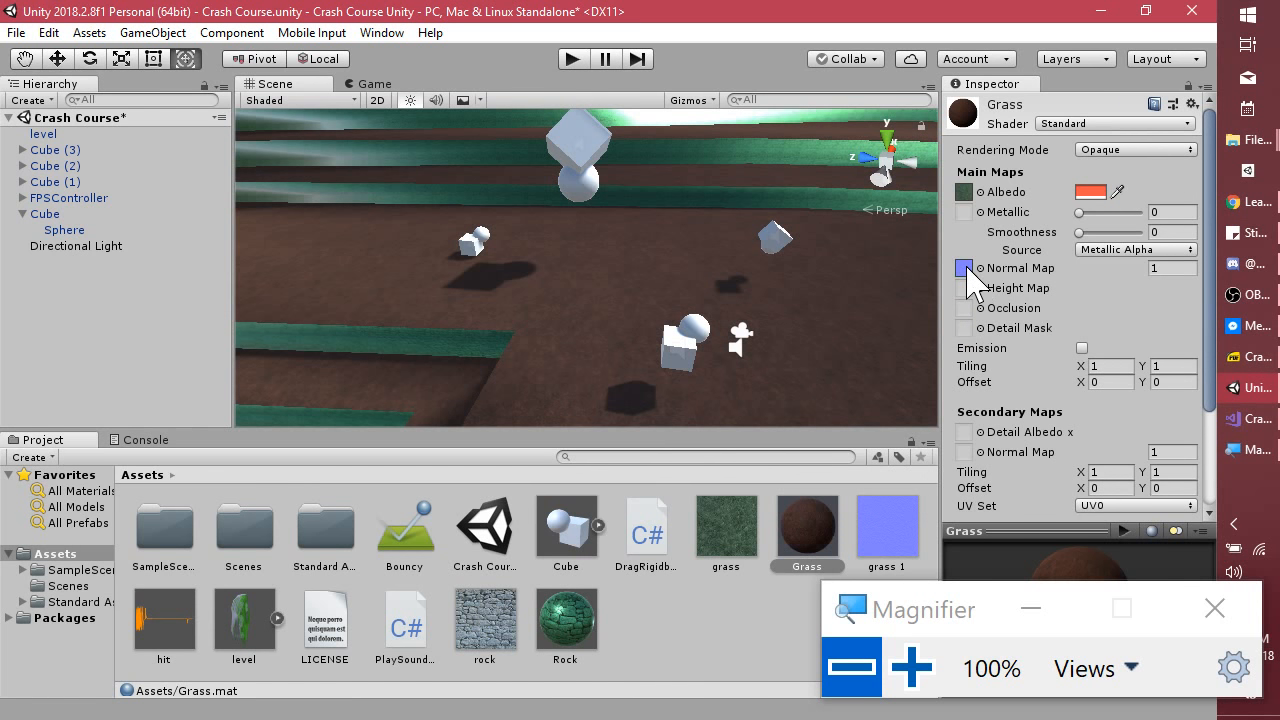
{"action": "scroll", "coordinate": [800, 366], "scroll_direction": "up", "scroll_amount": 5}
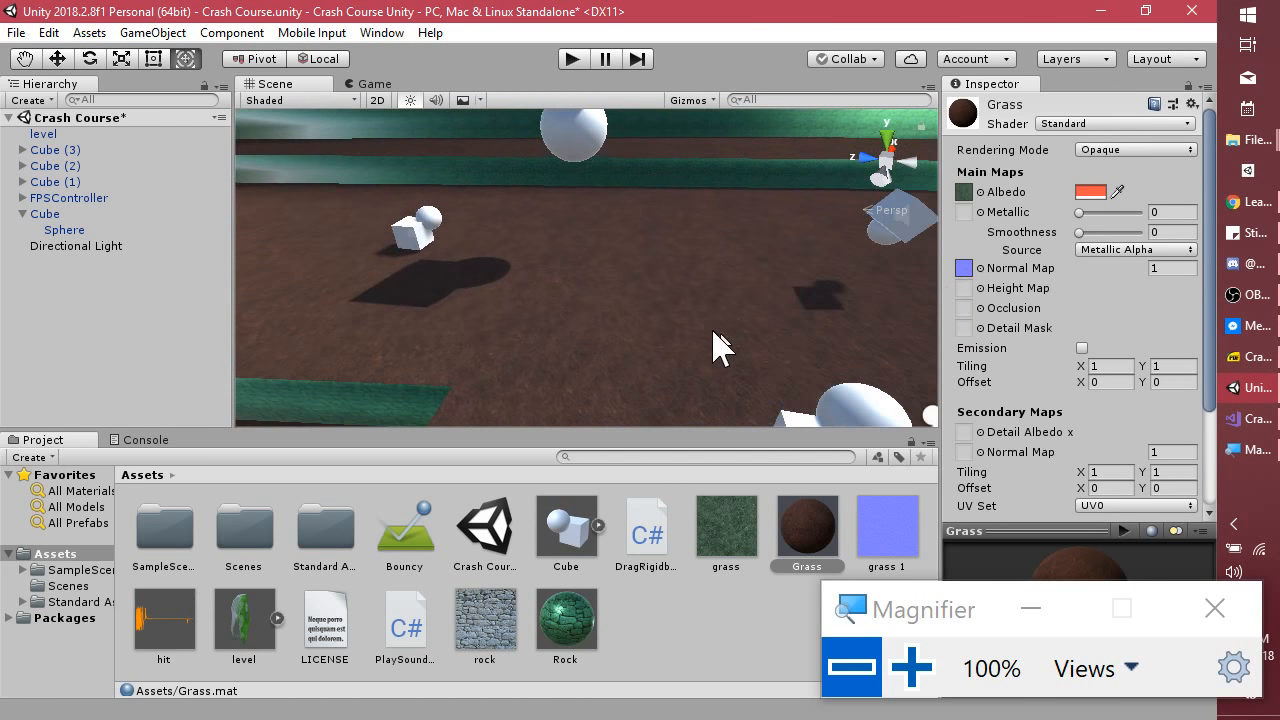
{"action": "middle_click_drag", "start_coordinate": [686, 326], "coordinate": [650, 314]}
{"action": "key", "text": "w"}
{"action": "right_click_drag", "start_coordinate": [650, 314], "coordinate": [490, 321]}
{"action": "key", "text": "w"}
Increase the Bumpiness of the grass 1 normal map to 0.054, then to 0.074, applying the import settings each time.
{"action": "left_click", "coordinate": [905, 538]}
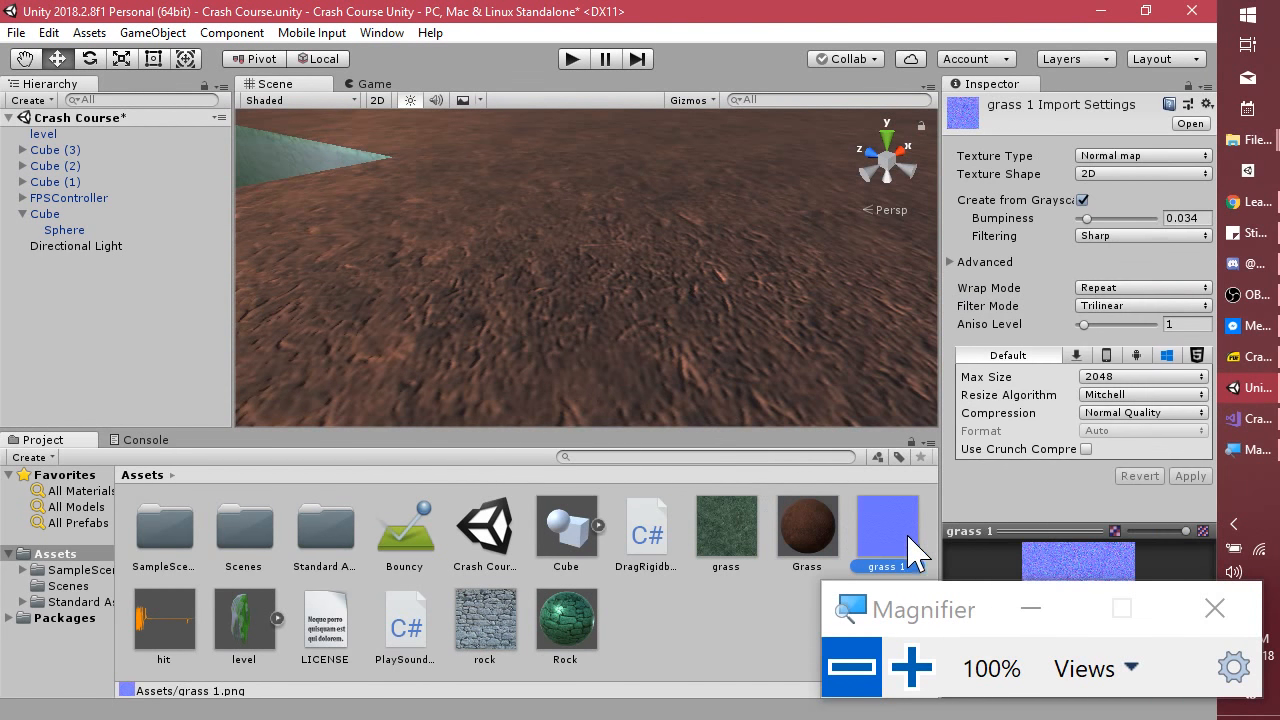
{"action": "left_click", "coordinate": [1088, 218]}
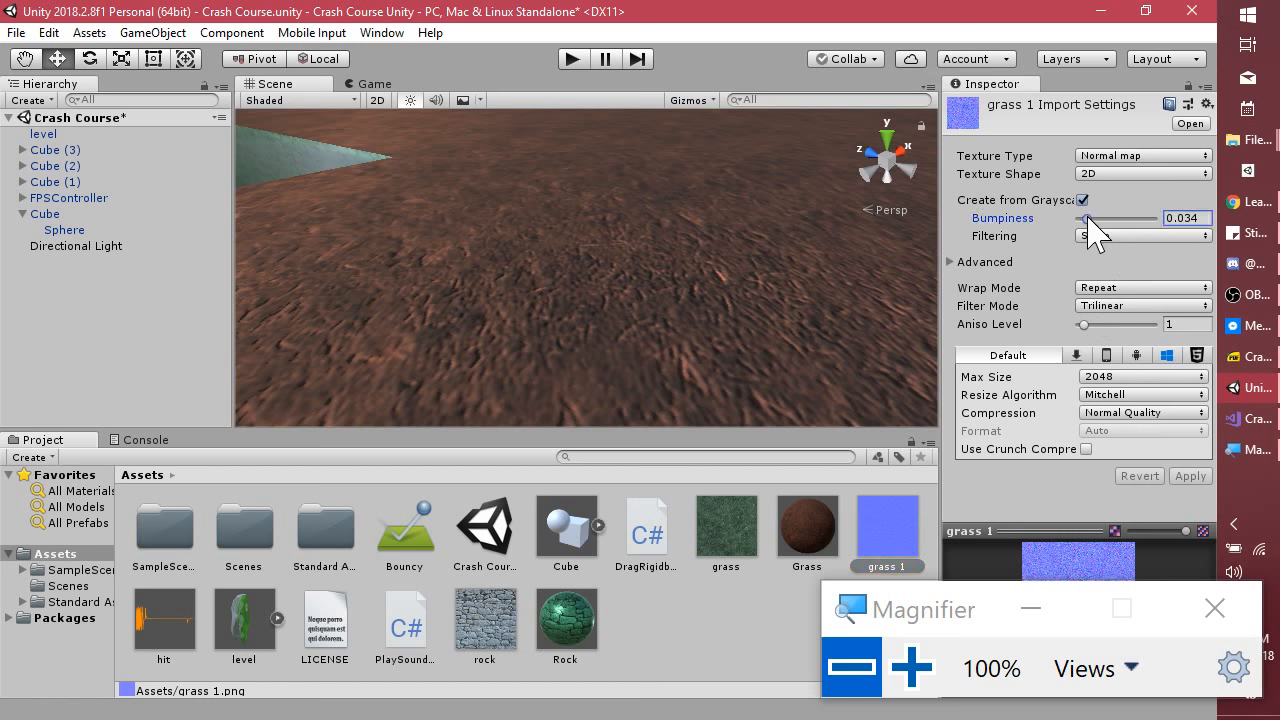
{"action": "left_click_drag", "start_coordinate": [1089, 221], "coordinate": [1094, 224]}
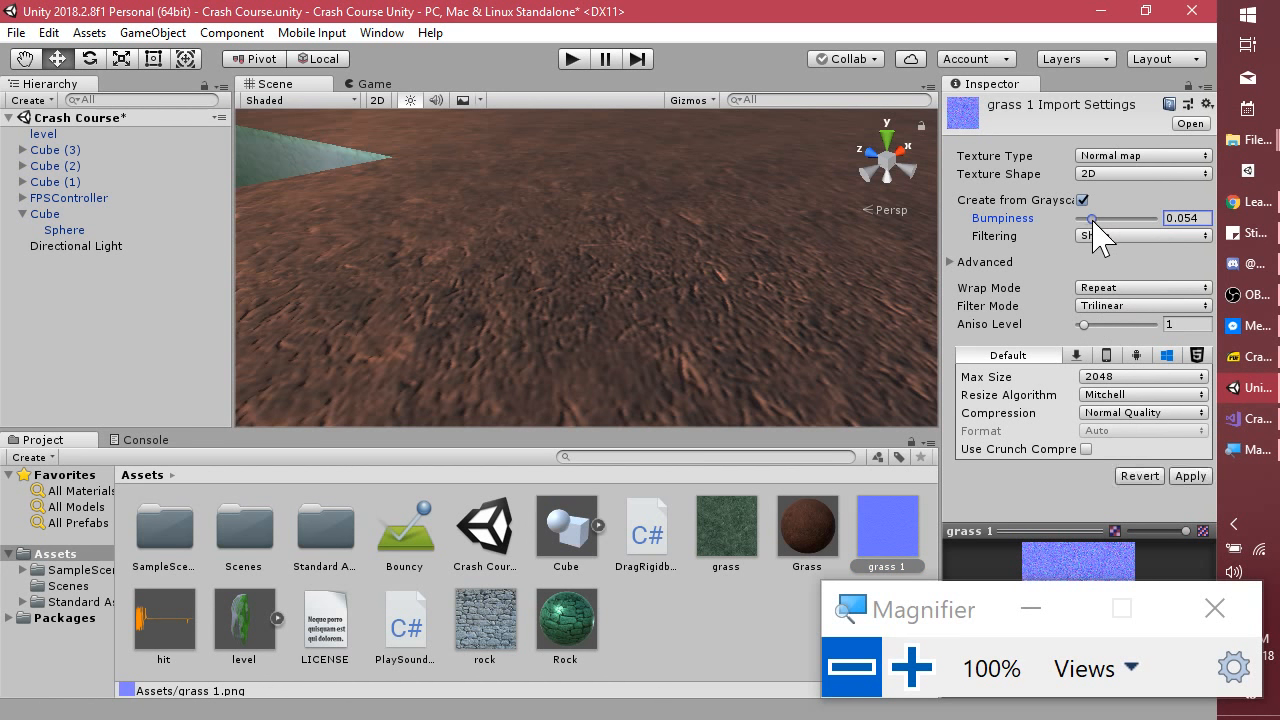
{"action": "left_click", "coordinate": [1190, 476]}
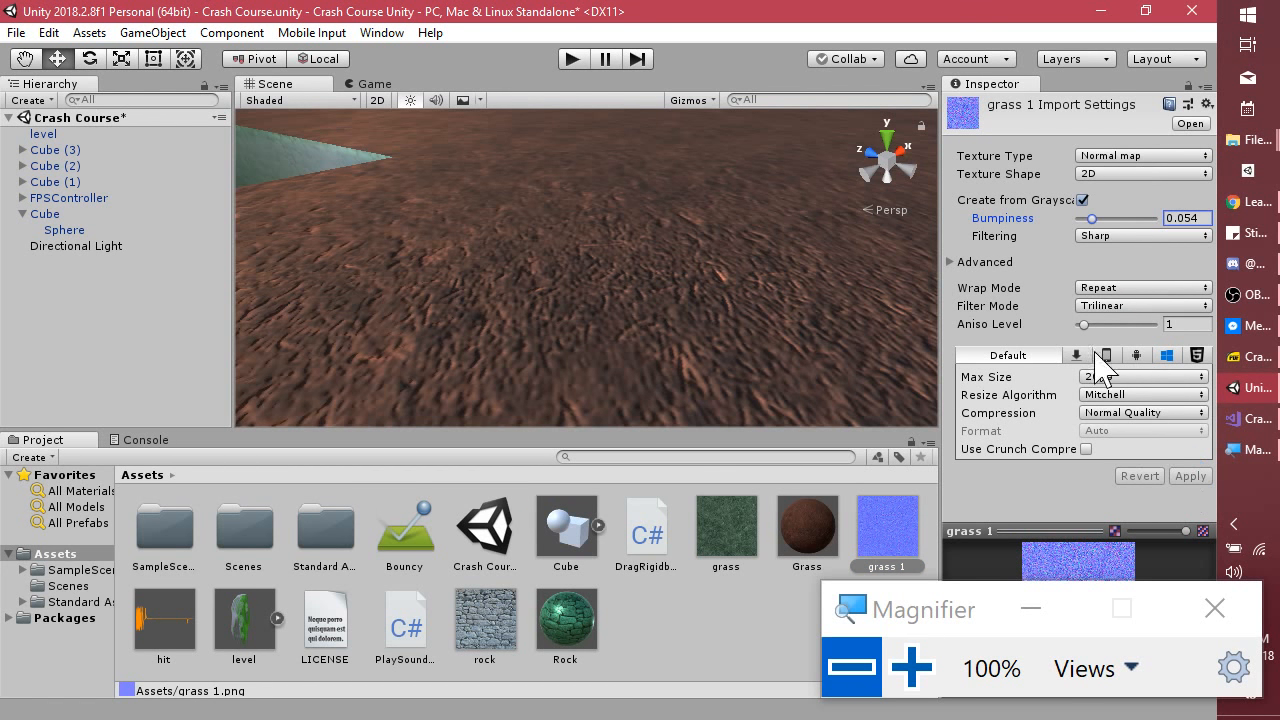
{"action": "left_click_drag", "start_coordinate": [1092, 220], "coordinate": [1097, 222]}
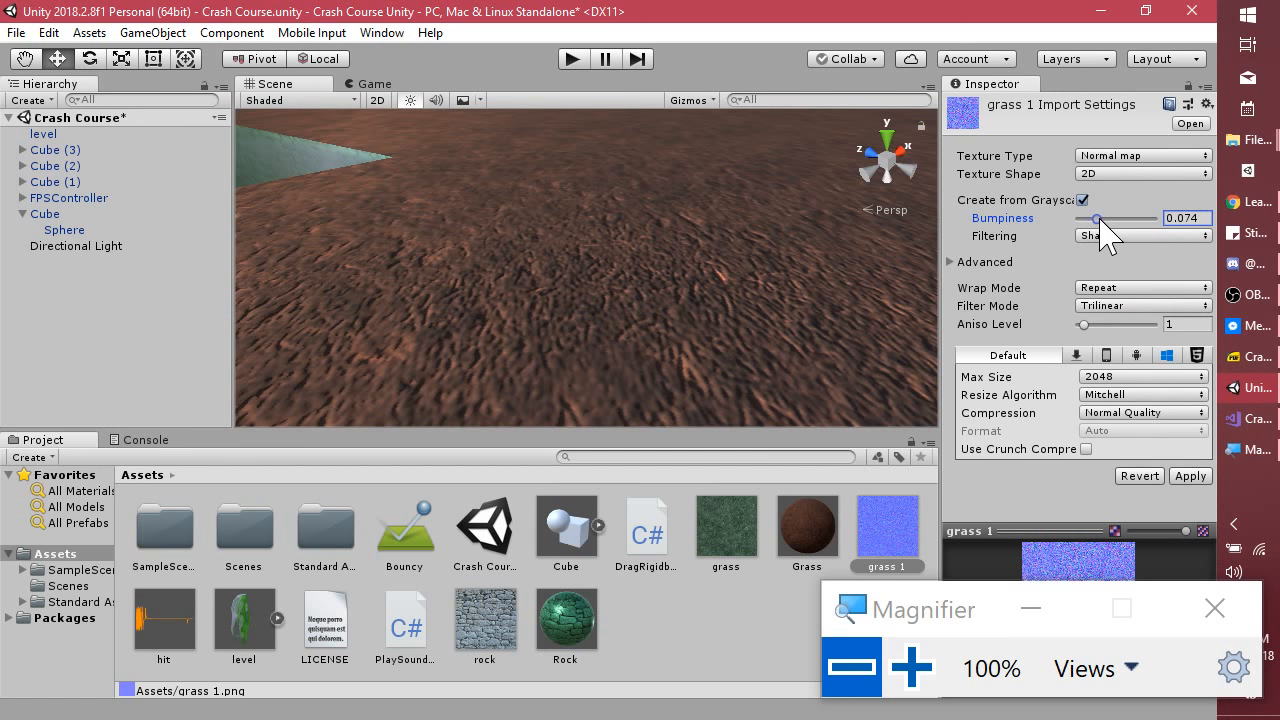
{"action": "left_click", "coordinate": [1190, 476]}
{"action": "key", "text": "alt"}
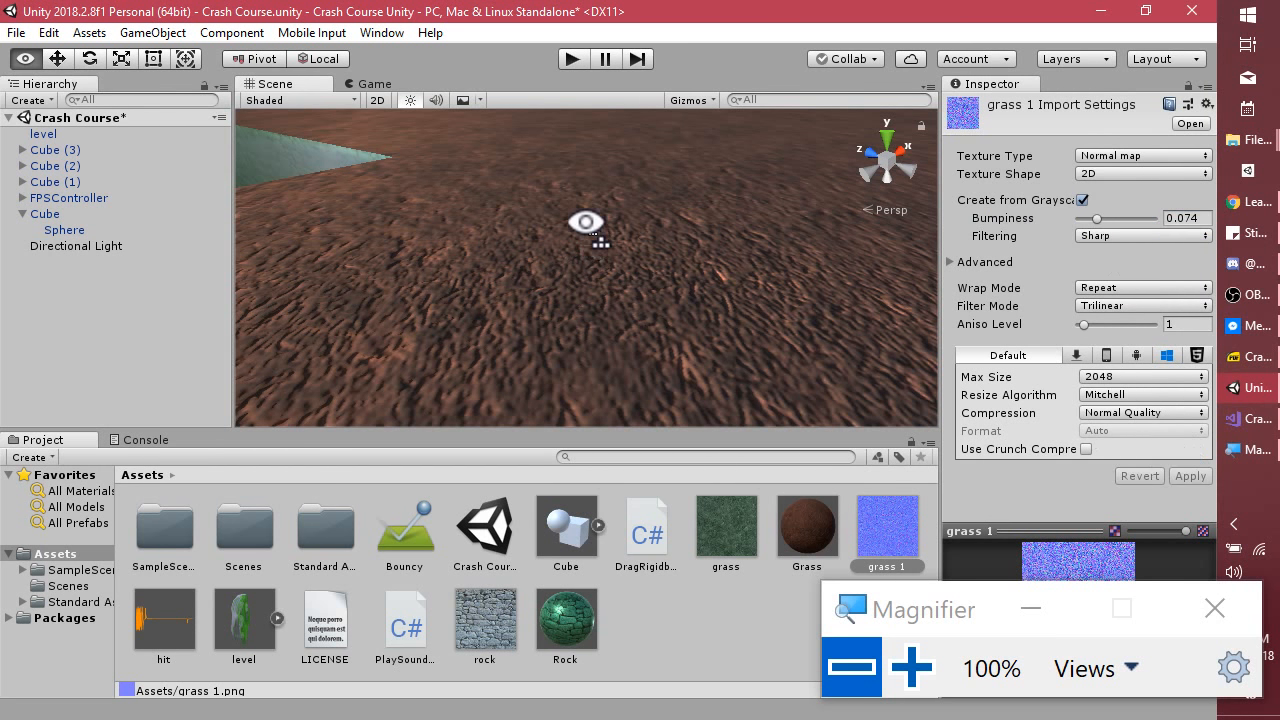
{"action": "left_click_drag", "start_coordinate": [586, 222], "coordinate": [586, 222], "text": "alt"}
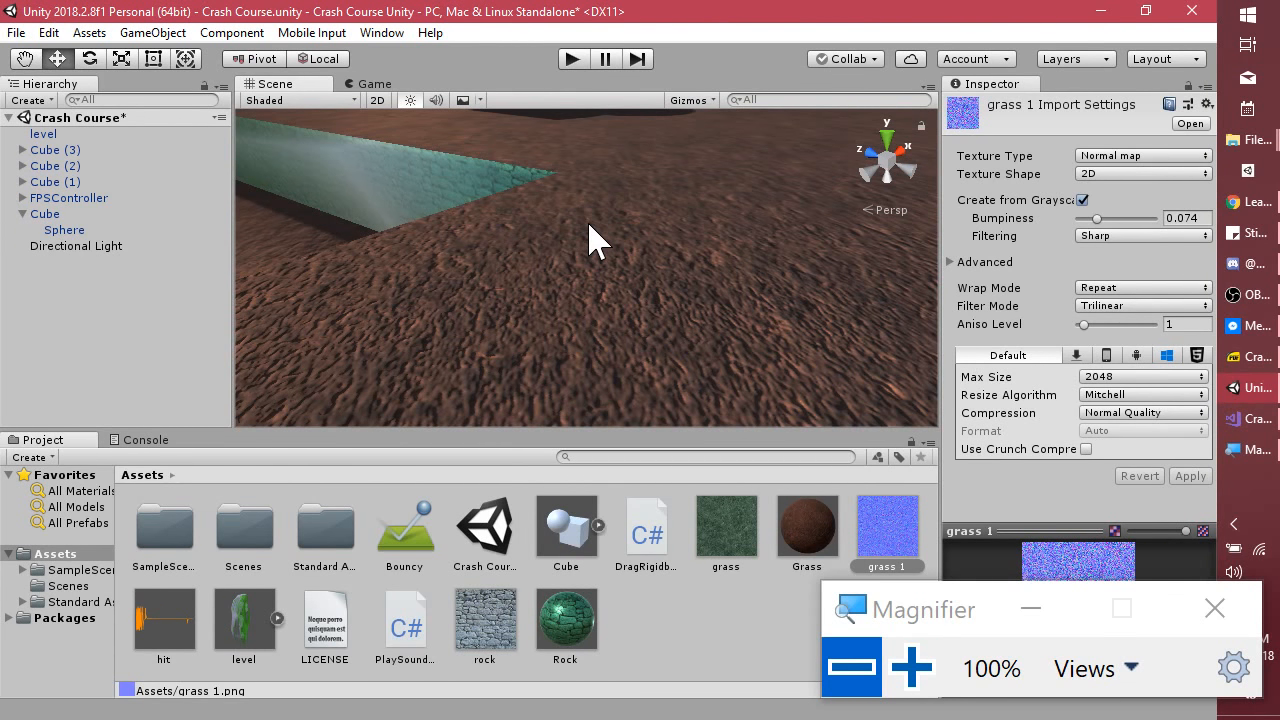
Duplicate the rock texture and import the copy as a Normal map created from grayscale with Bumpiness 0.12, applying the settings.
{"action": "left_click", "coordinate": [497, 640]}
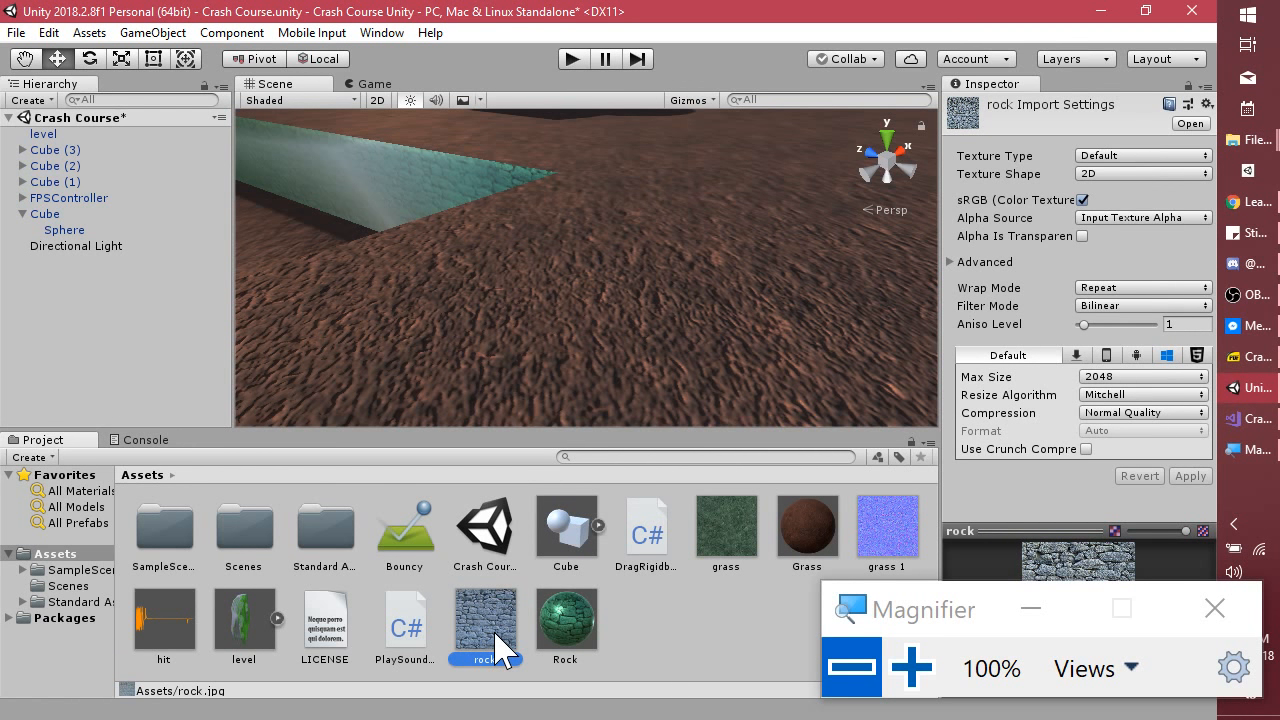
{"action": "key", "text": "ctrl+d"}
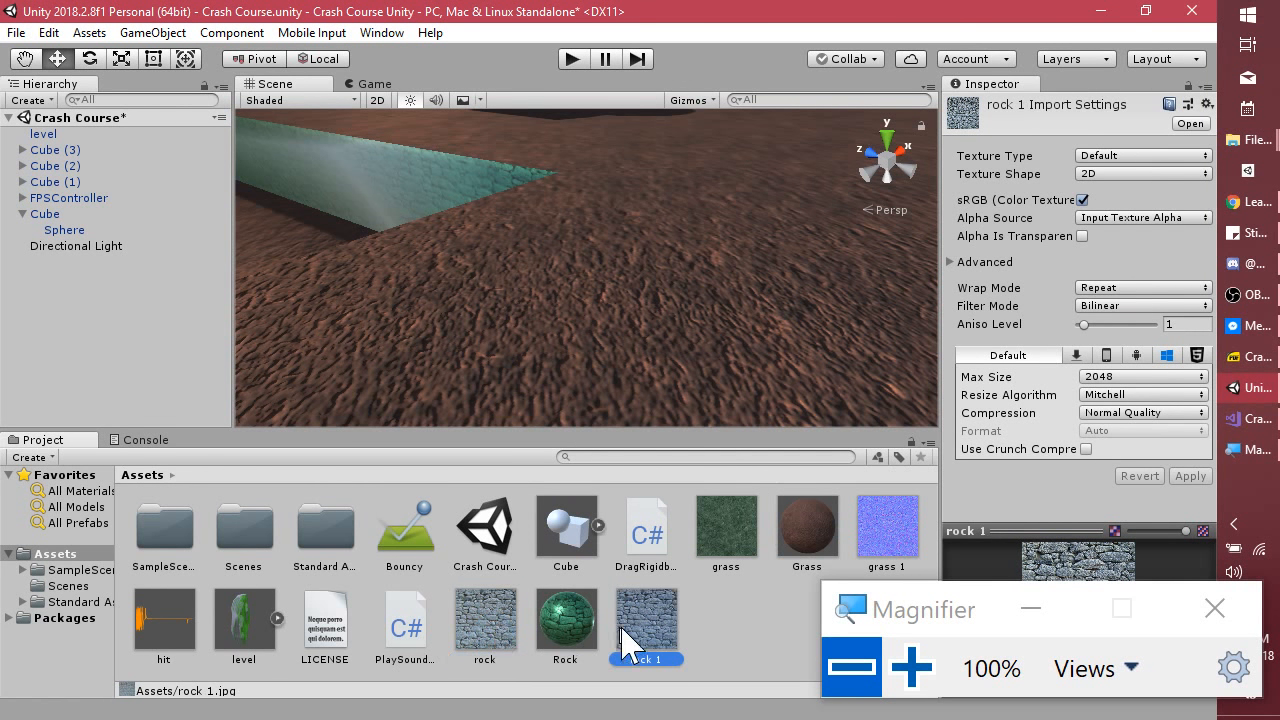
{"action": "left_click", "coordinate": [1100, 157]}
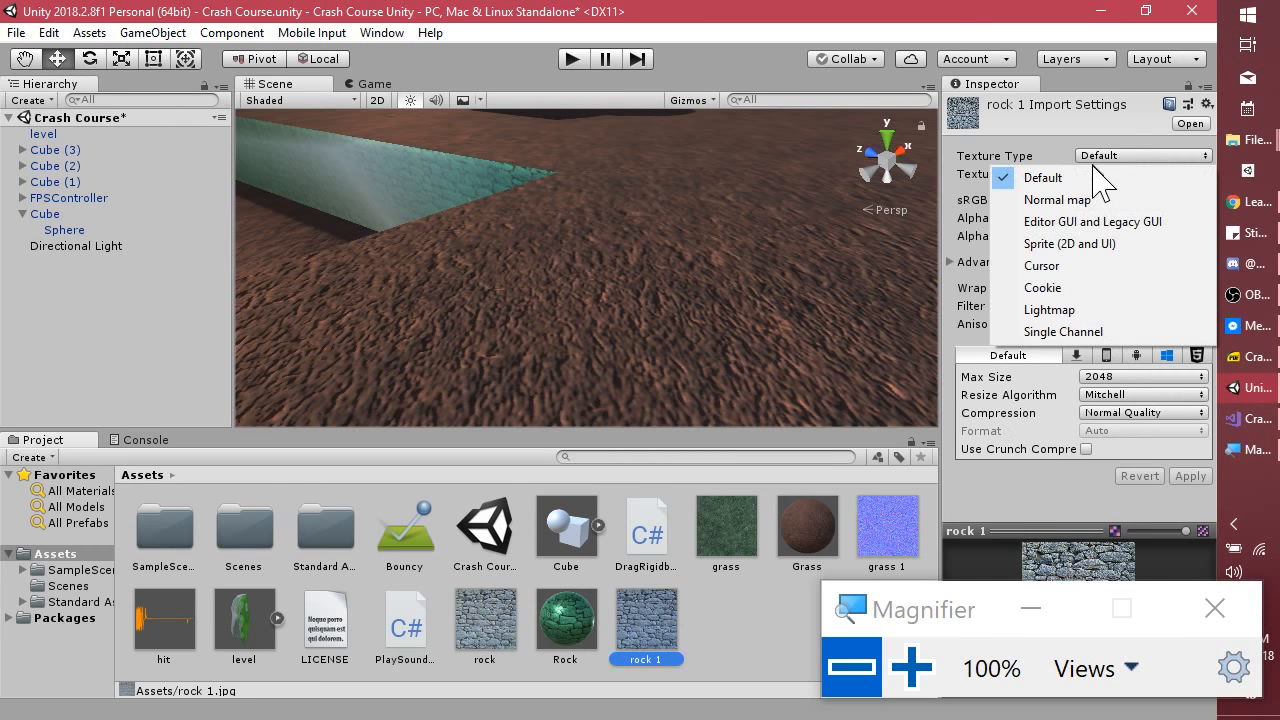
{"action": "left_click", "coordinate": [1057, 200]}
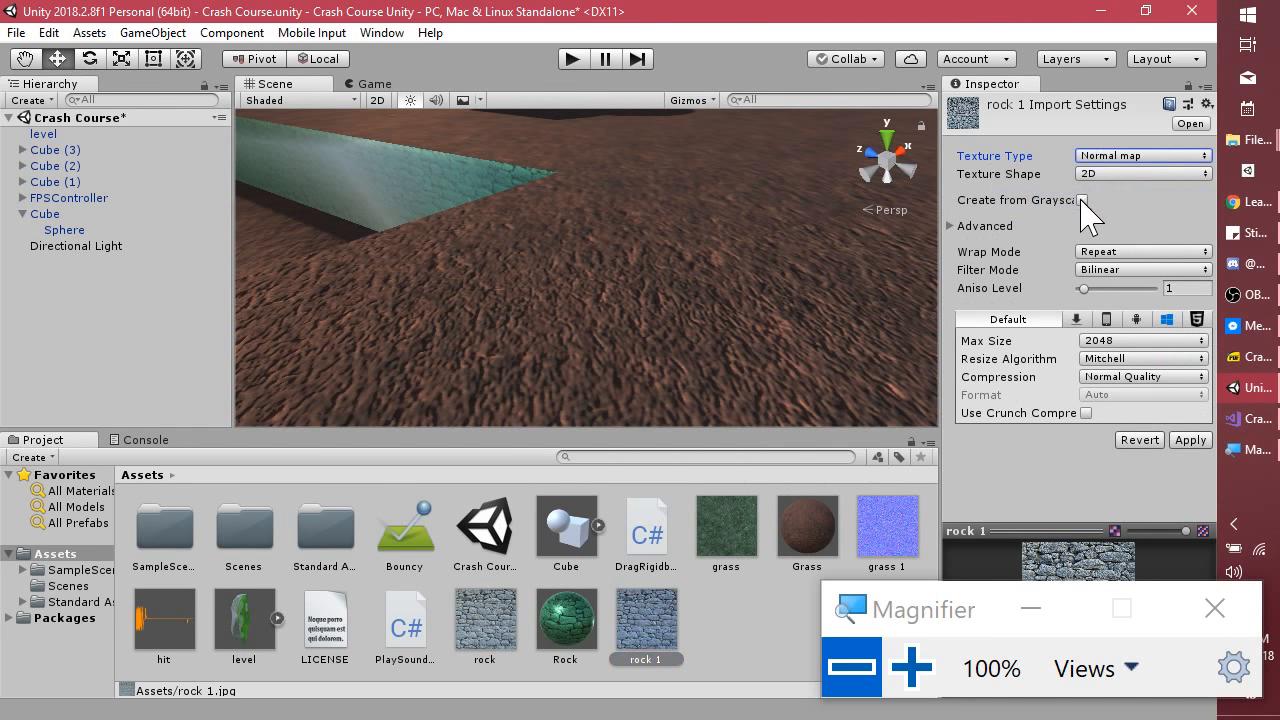
{"action": "left_click", "coordinate": [1082, 200]}
{"action": "left_click_drag", "start_coordinate": [1141, 218], "coordinate": [1110, 218]}
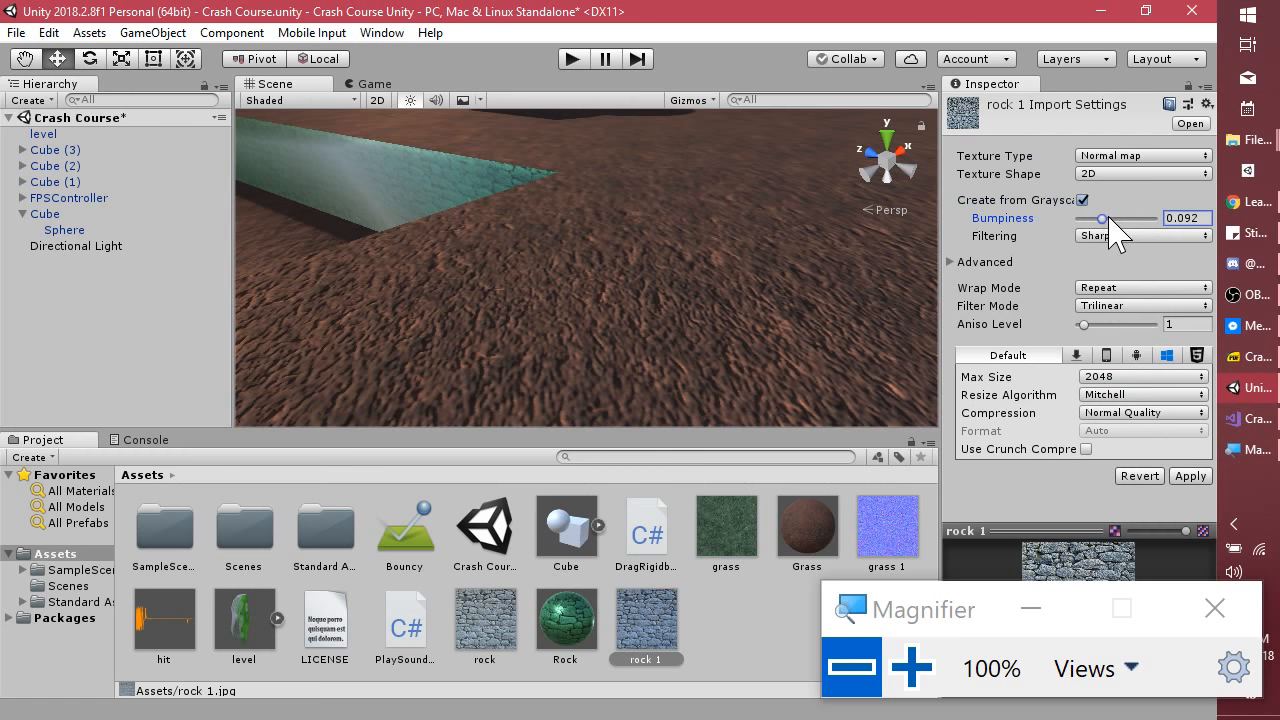
{"action": "left_click", "coordinate": [1190, 476]}
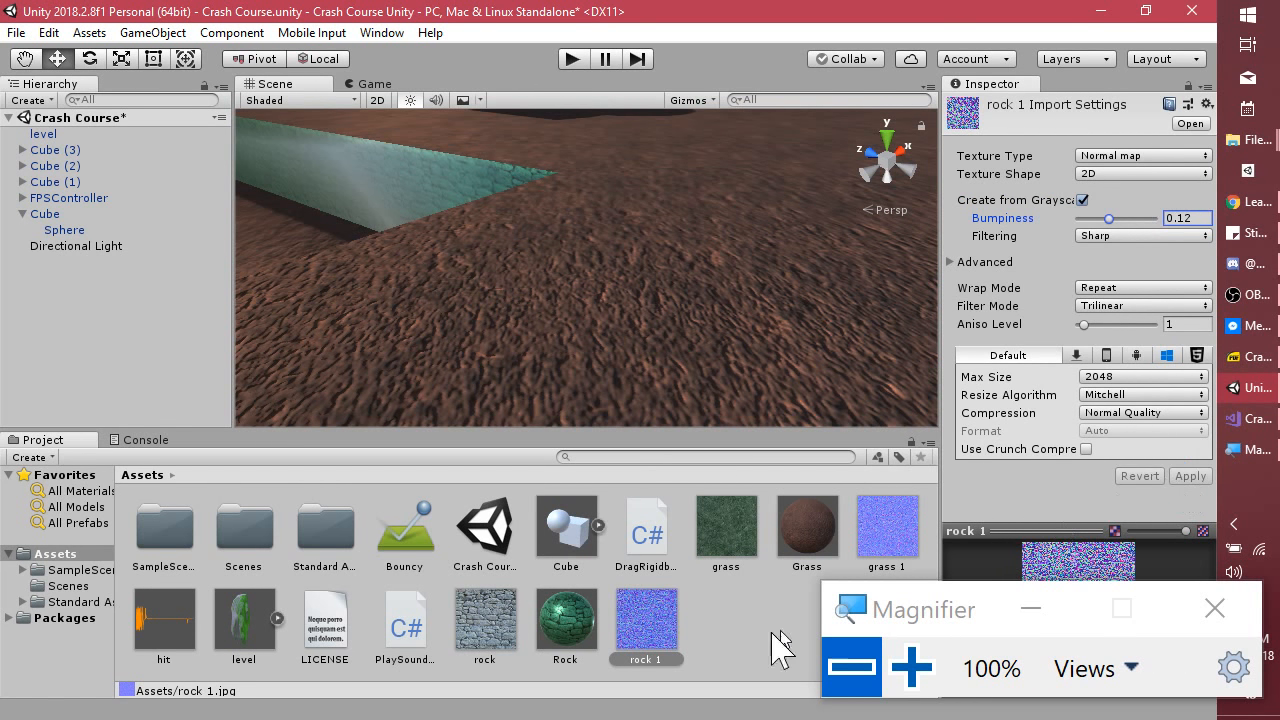
Assign the rock 1 texture to the Rock material's Normal Map and check the level's stone walls in the scene.
{"action": "left_click", "coordinate": [584, 652]}
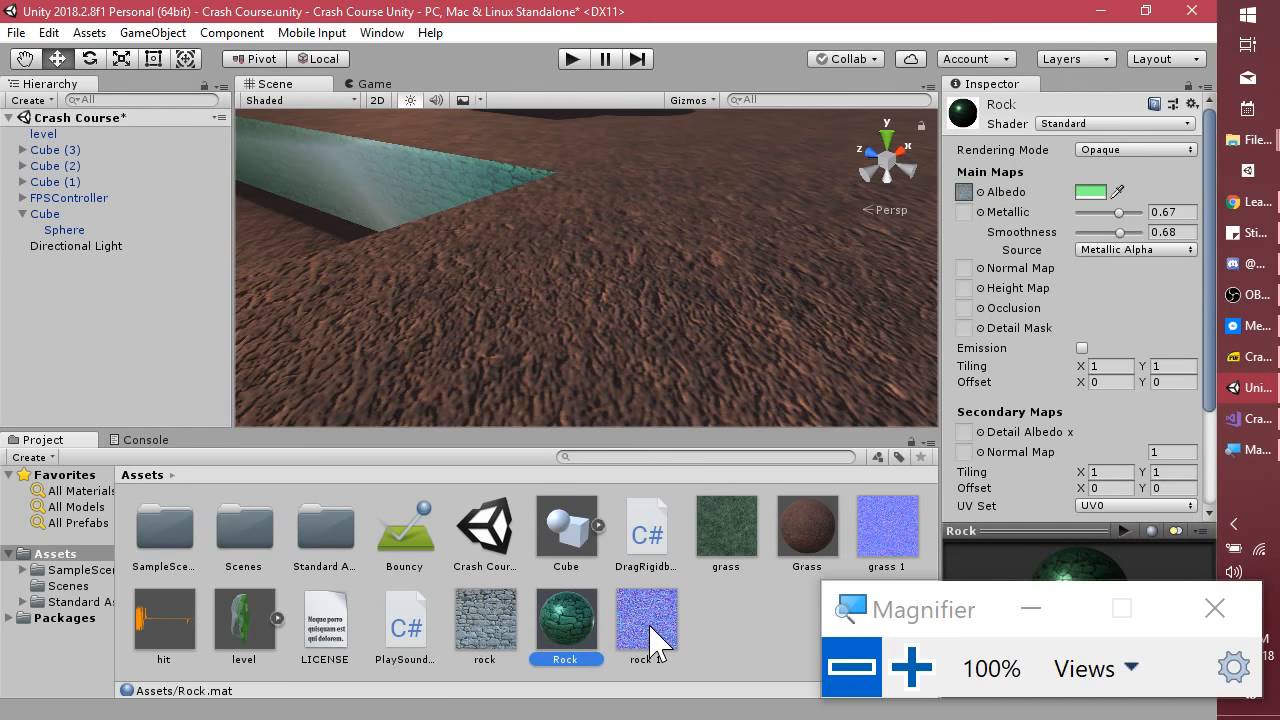
{"action": "mouse_move", "coordinate": [646, 627]}
{"action": "left_mouse_down"}
{"action": "mouse_move", "coordinate": [909, 360]}
{"action": "mouse_move", "coordinate": [961, 265]}
{"action": "left_mouse_up"}
{"action": "right_click_drag", "start_coordinate": [460, 176], "coordinate": [463, 38]}
{"action": "right_click_drag", "start_coordinate": [410, 130], "coordinate": [397, 103]}
{"action": "right_click_drag", "start_coordinate": [574, 67], "coordinate": [251, 45]}
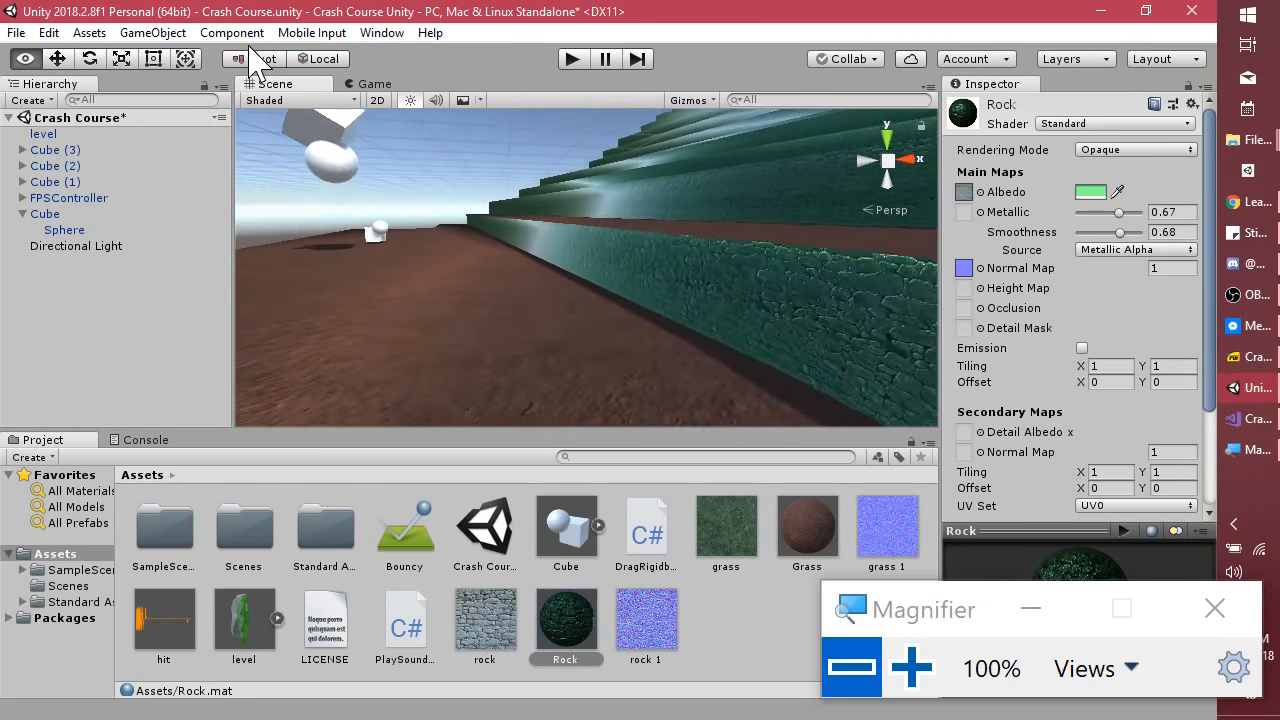
{"action": "right_click_drag", "start_coordinate": [252, 60], "coordinate": [340, 40]}
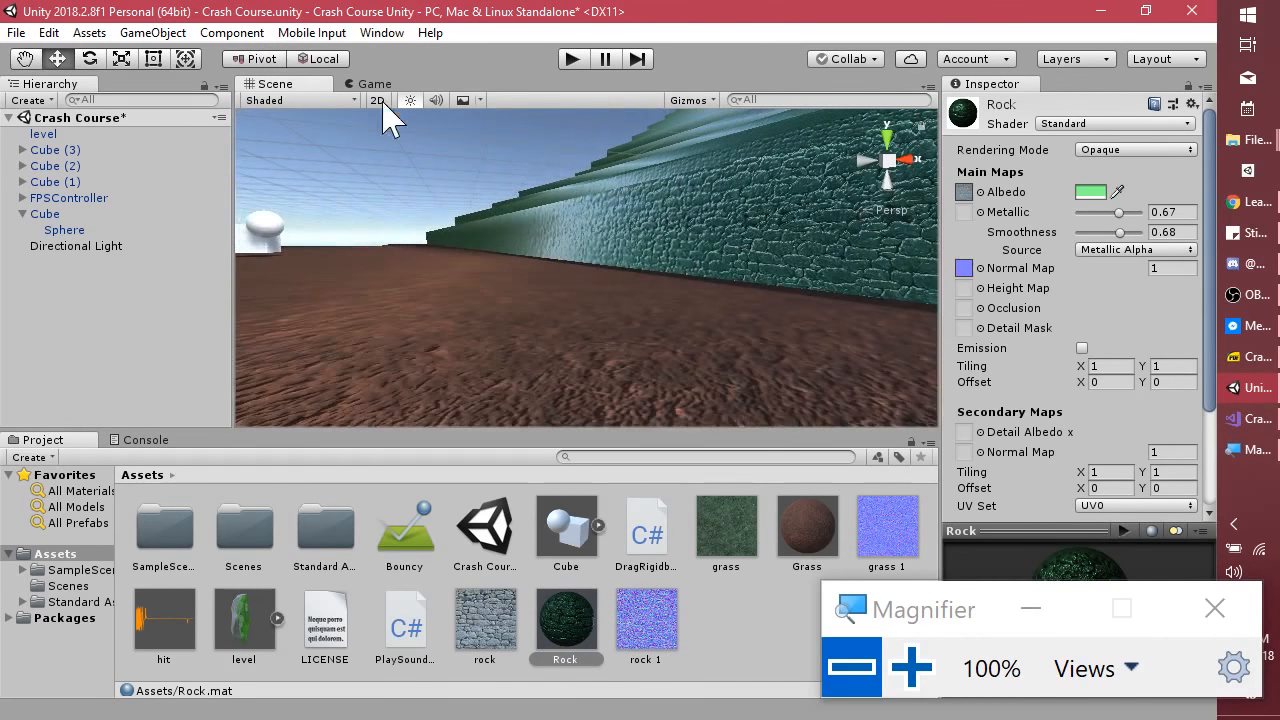
Play the scene, walk along the stone wall to examine the normal-mapped surfaces, and stop playback.
{"action": "left_click", "coordinate": [568, 60]}
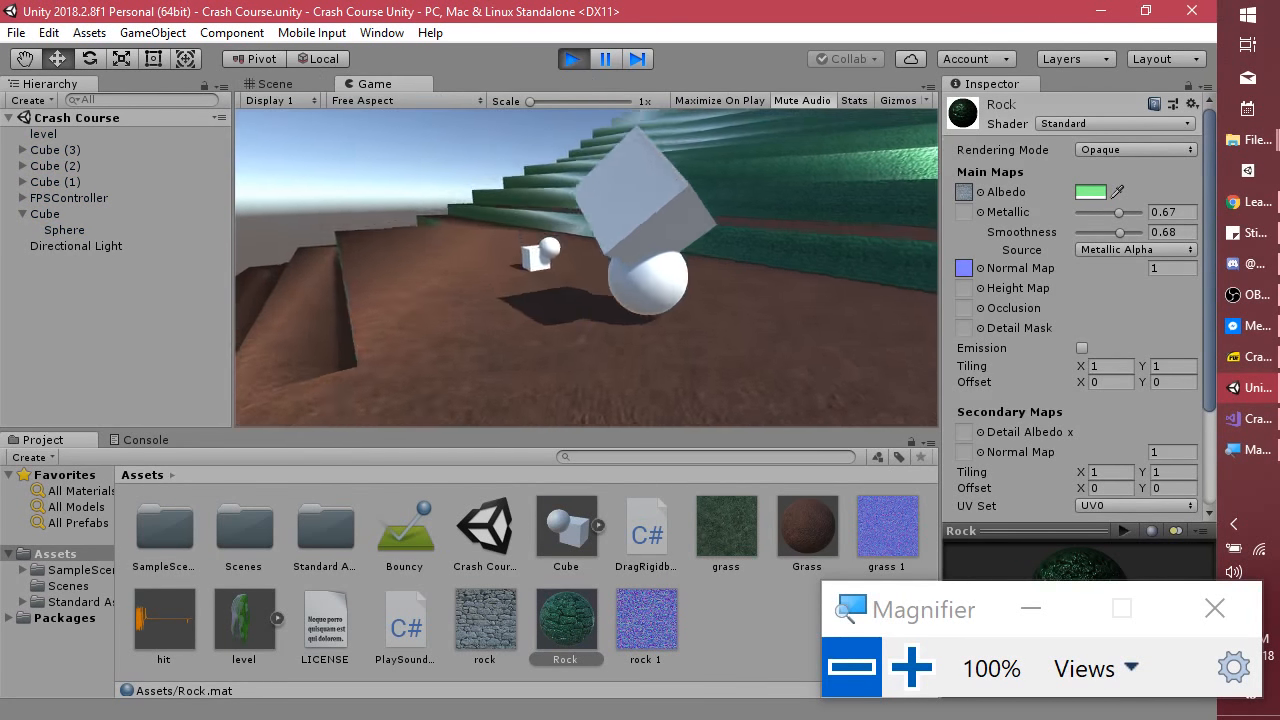
{"action": "key", "text": "w"}
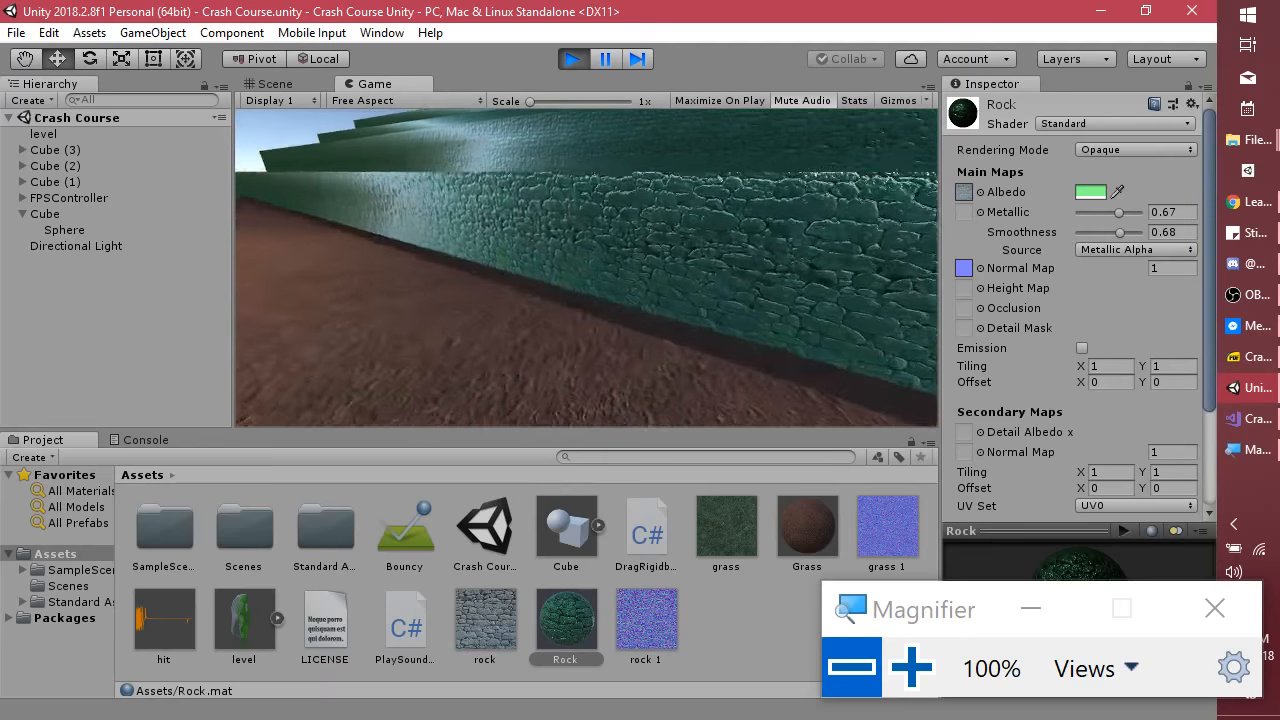
{"action": "key", "text": "w"}
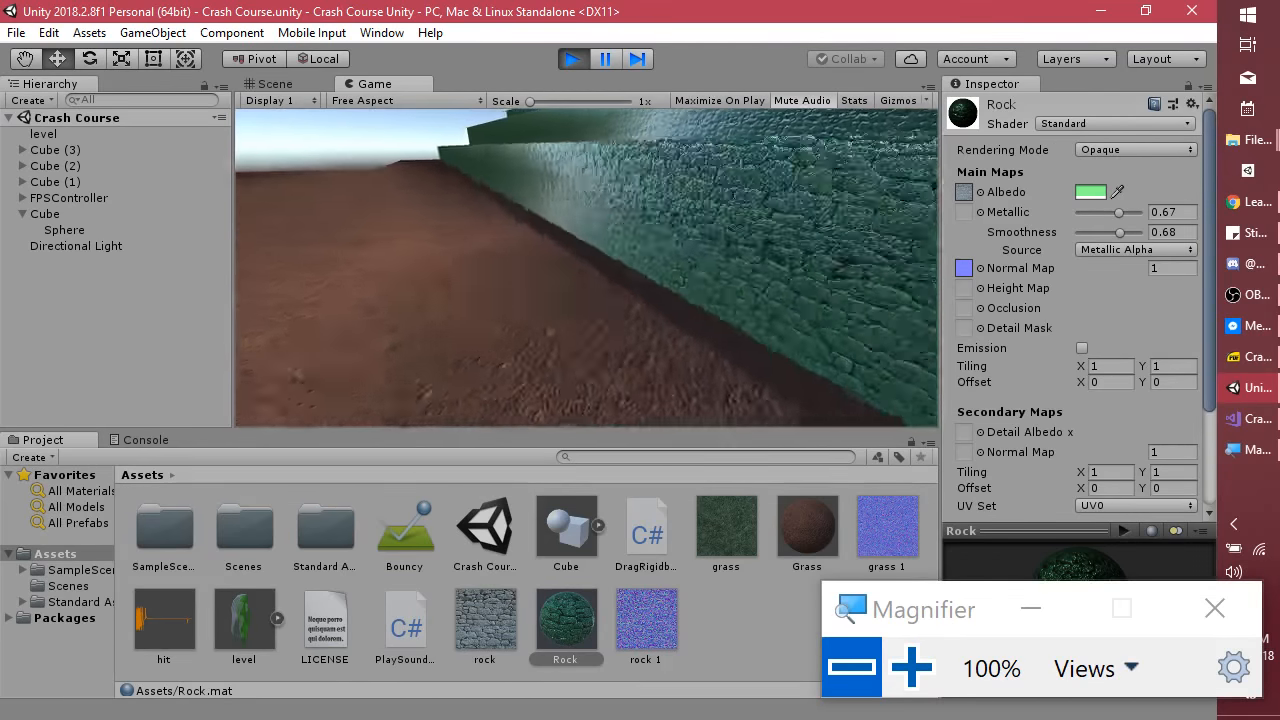
{"action": "key", "text": "Escape"}
{"action": "left_click", "coordinate": [572, 59]}
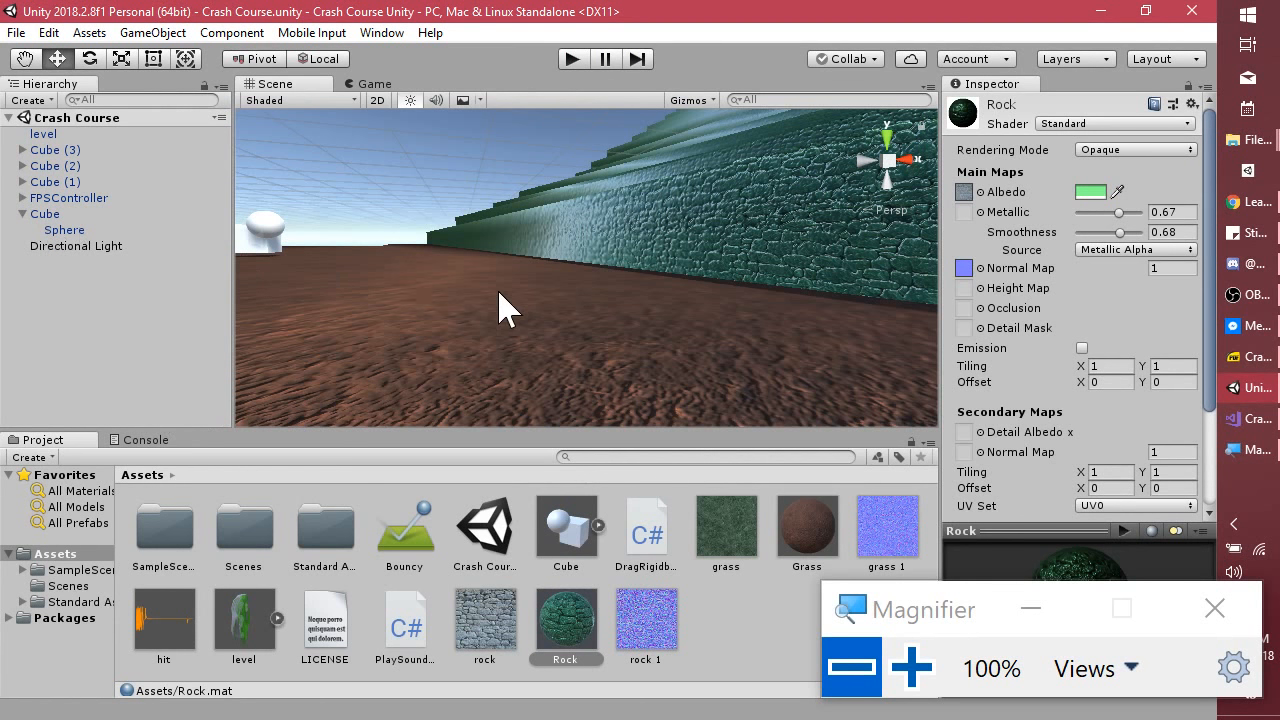
Apply the Grass material to two of the cubes and the Rock material to the floating cube and the distant cube.
{"action": "scroll", "coordinate": [498, 297], "scroll_direction": "down", "scroll_amount": 6}
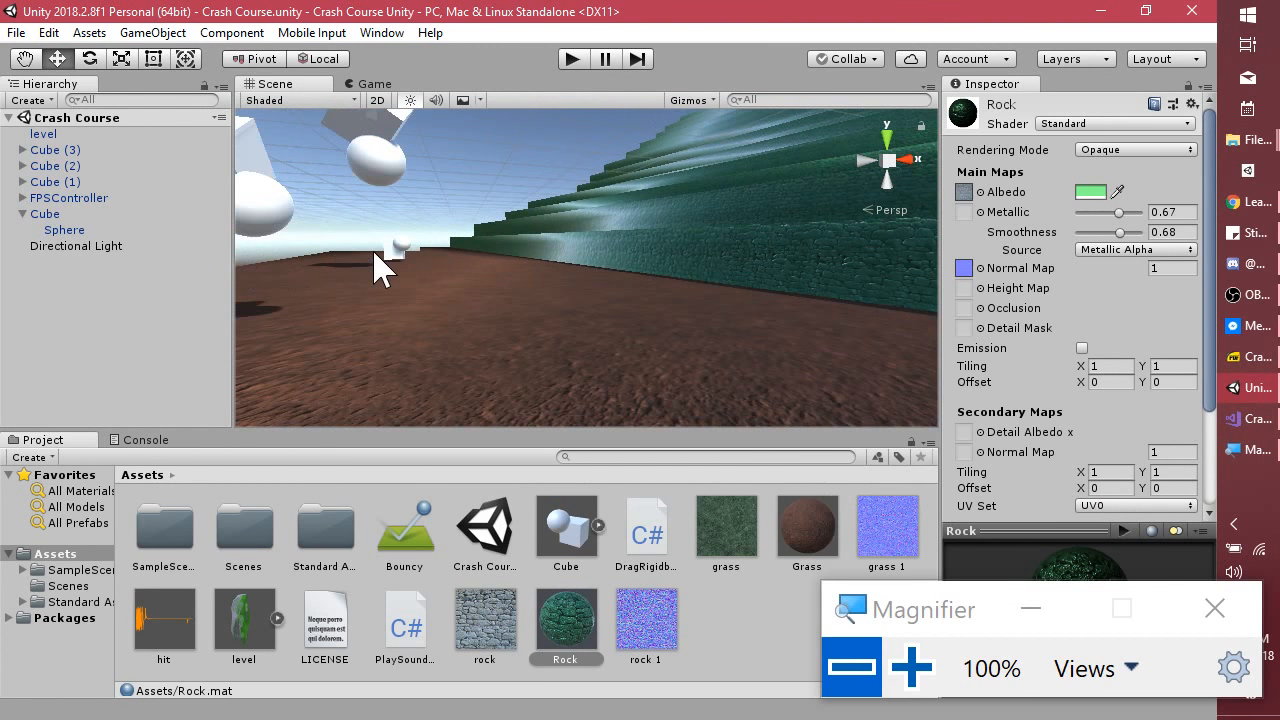
{"action": "middle_click_drag", "start_coordinate": [376, 253], "coordinate": [491, 303]}
{"action": "left_click_drag", "start_coordinate": [574, 622], "coordinate": [643, 400]}
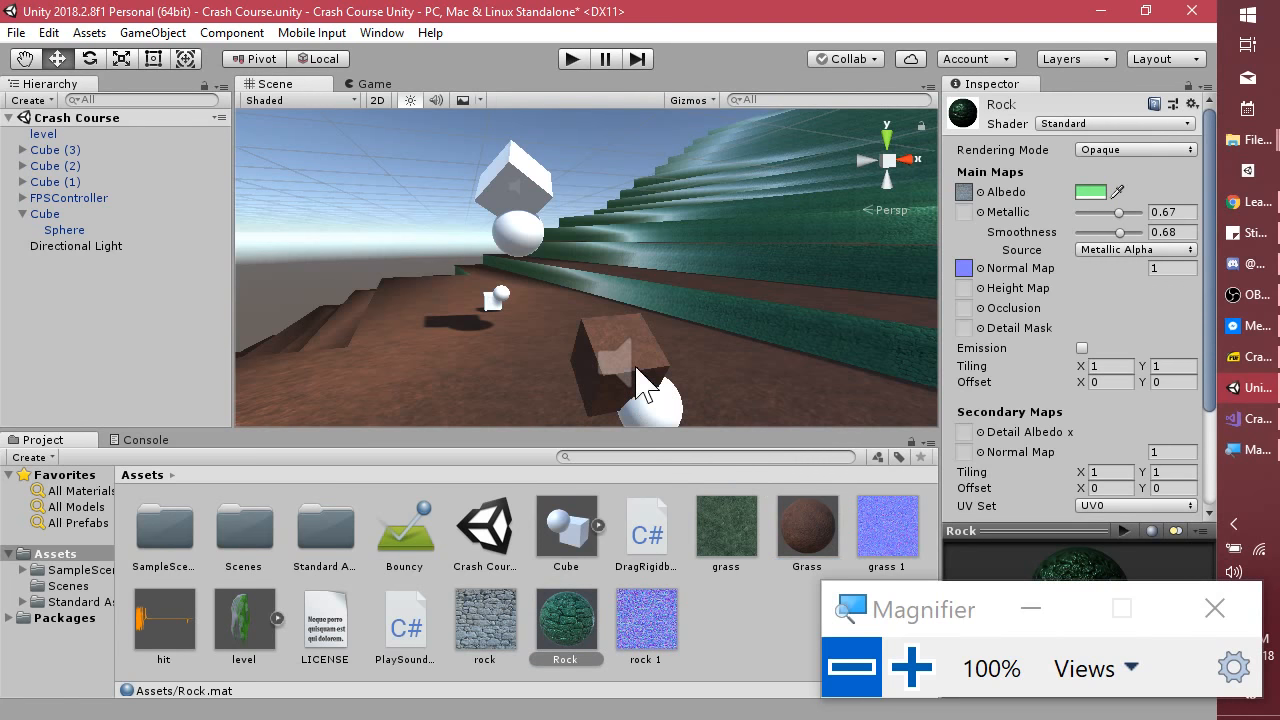
{"action": "left_click_drag", "start_coordinate": [571, 630], "coordinate": [520, 200]}
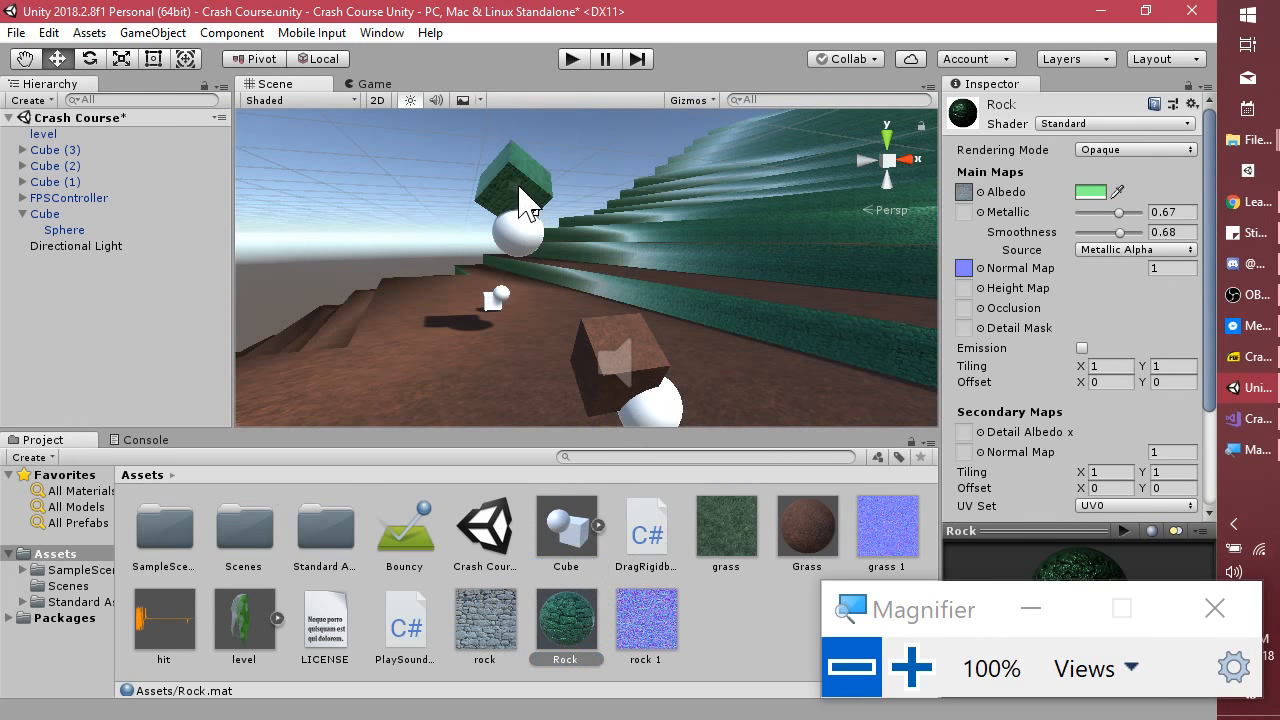
{"action": "right_click_drag", "start_coordinate": [725, 350], "coordinate": [530, 370]}
{"action": "left_click_drag", "start_coordinate": [801, 537], "coordinate": [659, 406]}
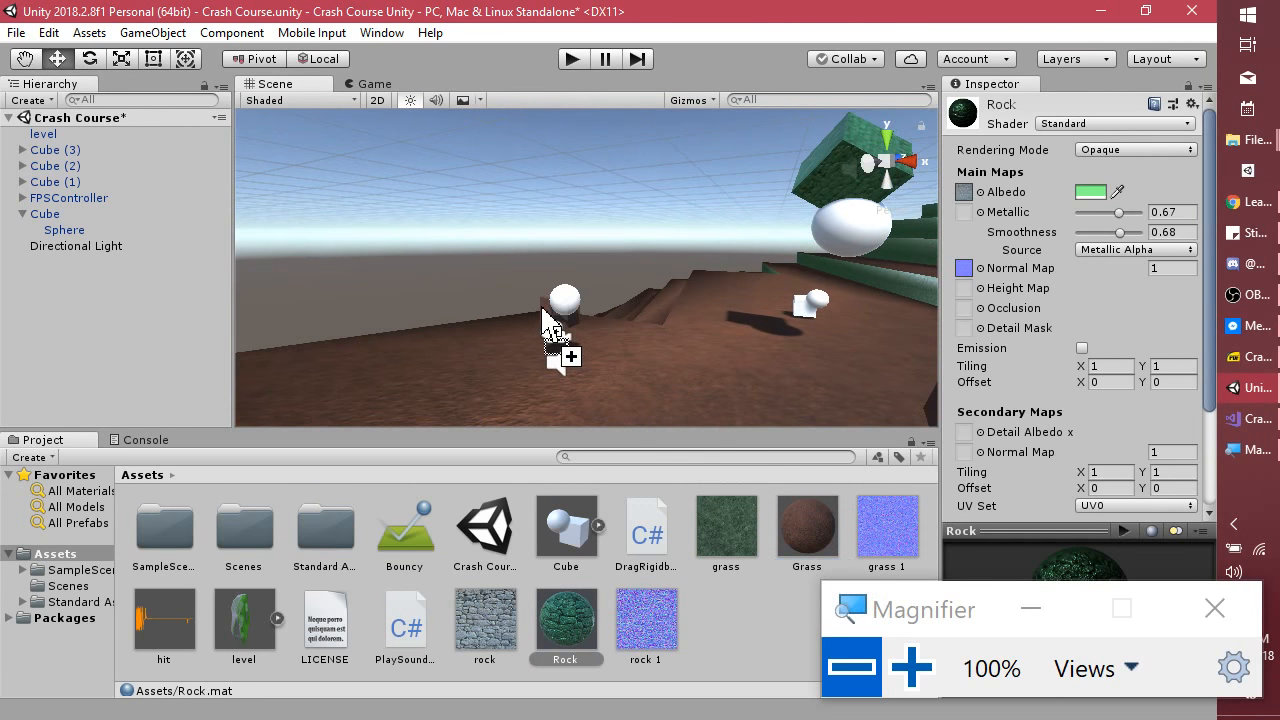
{"action": "left_click_drag", "start_coordinate": [577, 635], "coordinate": [803, 304]}
Play the scene, move around the textured cubes to test them in the game, and stop playback.
{"action": "left_click", "coordinate": [576, 58]}
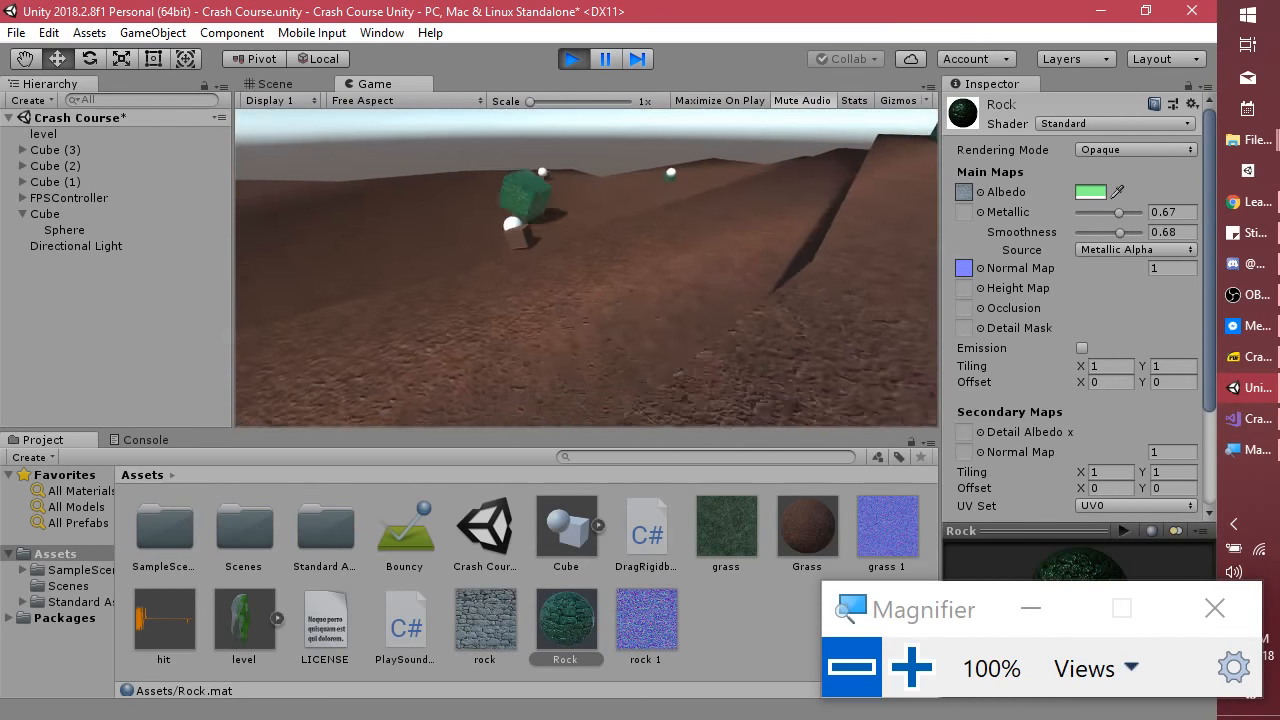
{"action": "key", "text": "w"}
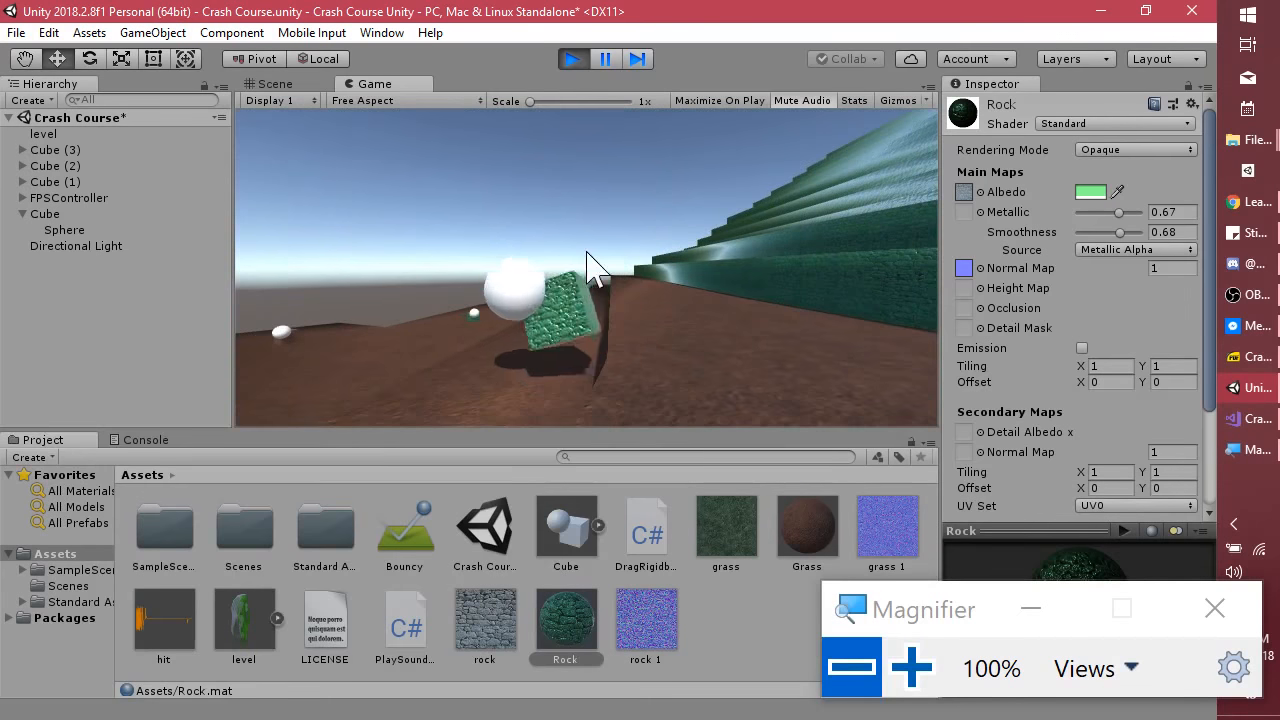
{"action": "key", "text": "Escape"}
{"action": "left_click", "coordinate": [573, 60]}
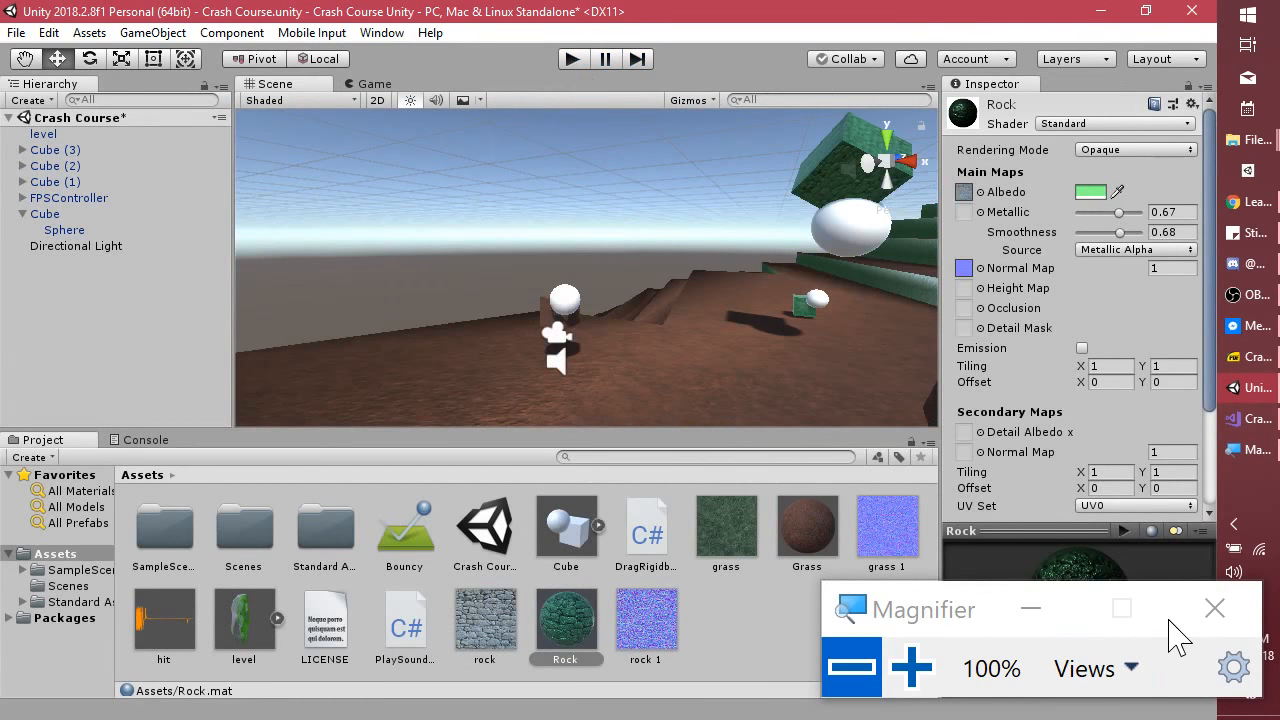
Switch to the Crash Course Unity 3D (2018) PDF and read the "Adding Normal Maps" and "Quick lexicon review" slides on pages 55 and 56.
{"action": "key", "text": "alt+Tab"}
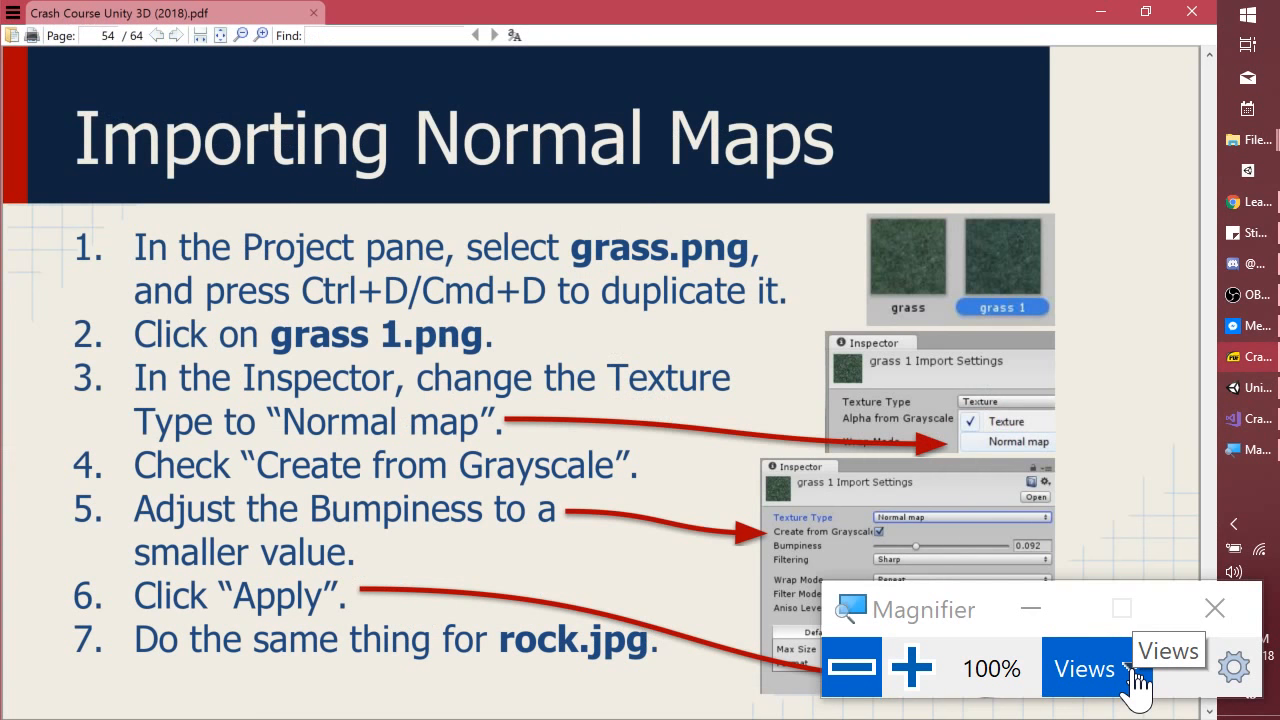
{"action": "key", "text": "Page_Down"}
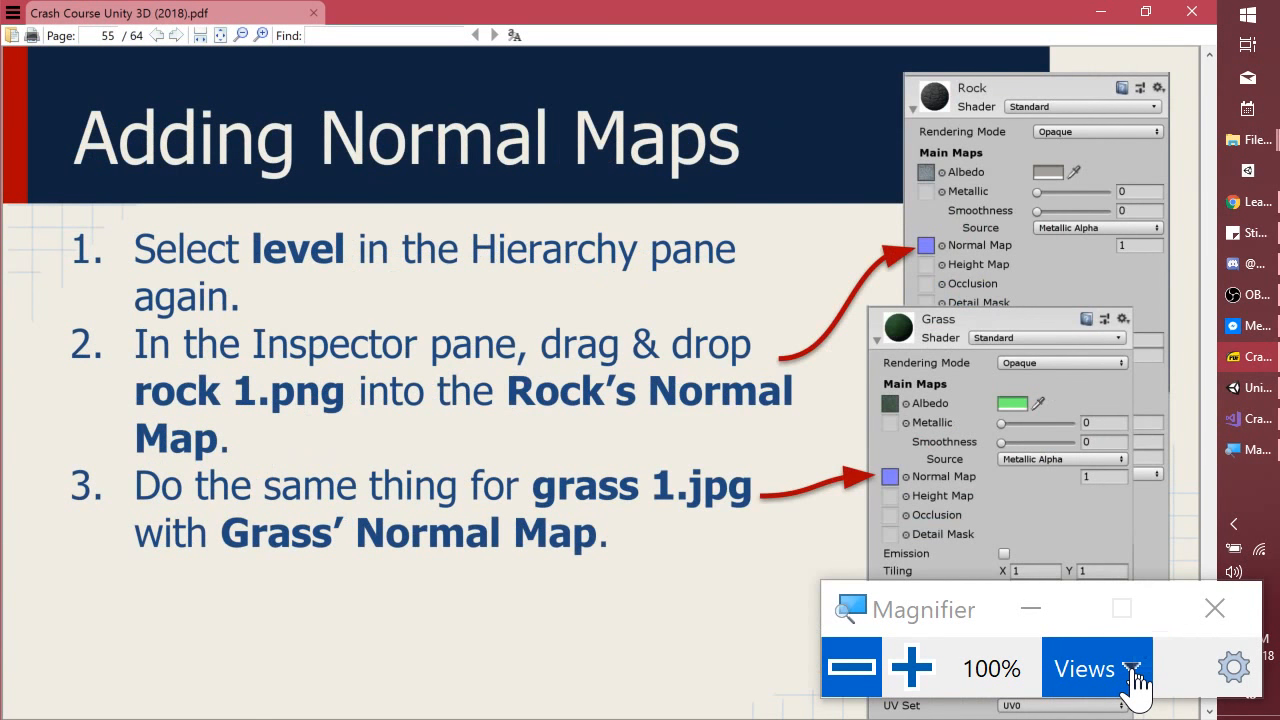
{"action": "key", "text": "Page_Down"}
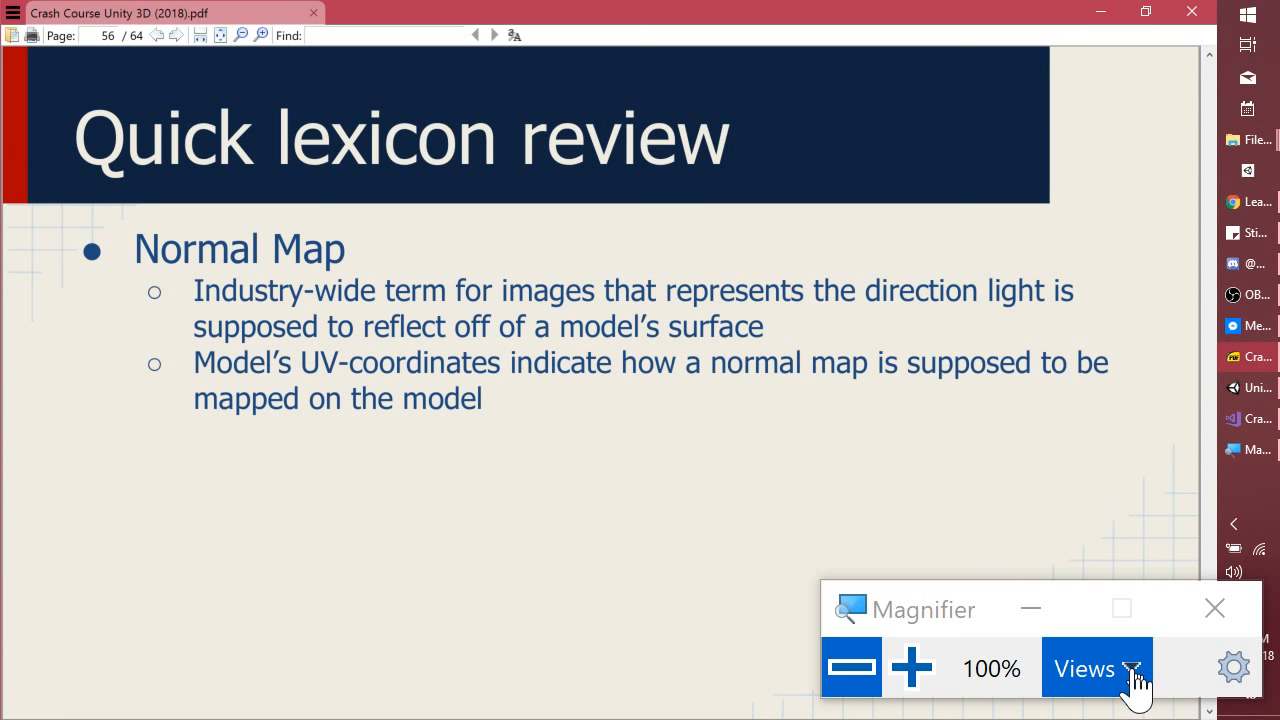
Switch to Unity, show the grass 1 normal map's import settings, and examine the normal-mapped rock wall up close in the scene.
{"action": "key", "text": "alt+Tab"}
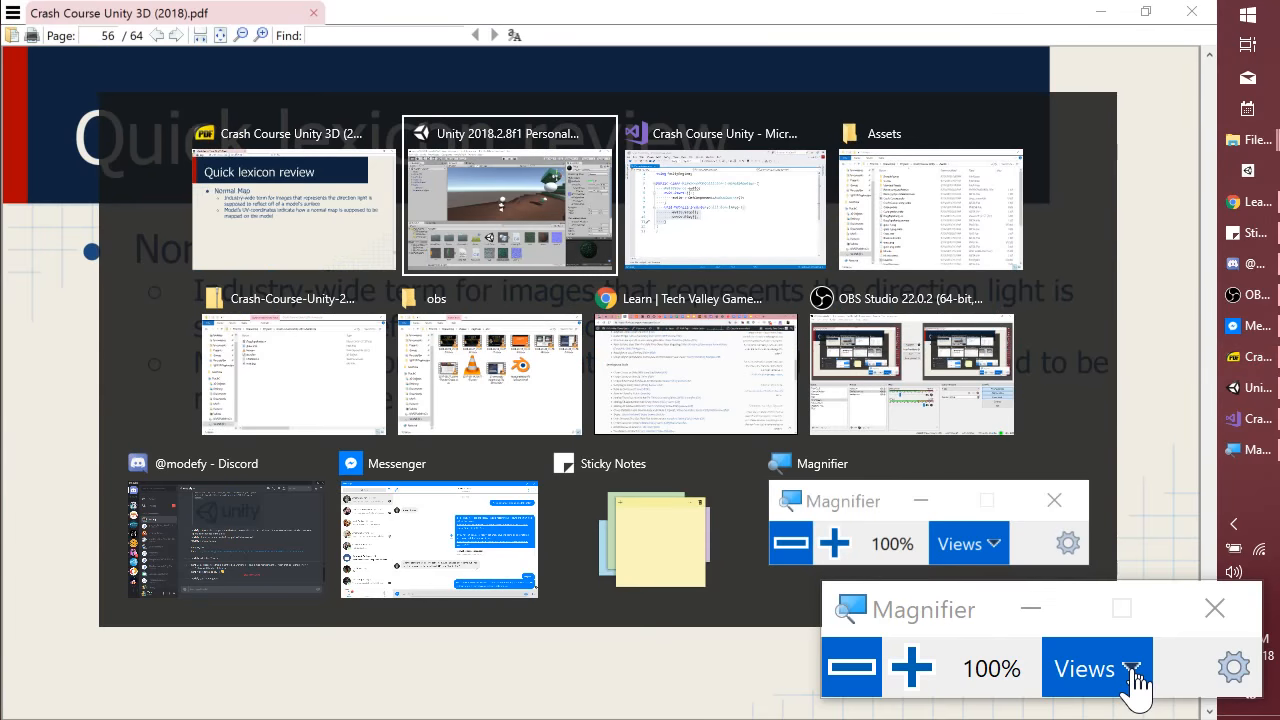
{"action": "key", "text": "alt+Tab"}
{"action": "key", "text": "alt+Tab"}
{"action": "key", "text": "alt+Tab"}
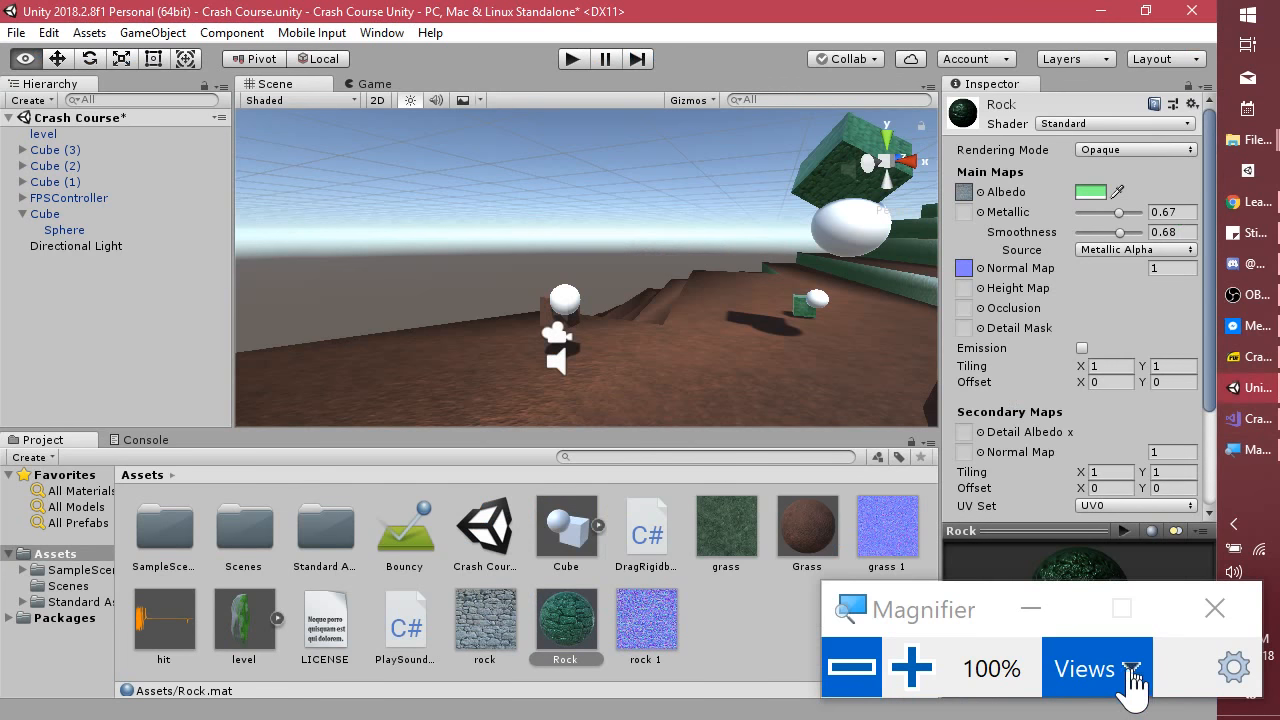
{"action": "left_click", "coordinate": [887, 532]}
{"action": "left_click_drag", "start_coordinate": [945, 628], "coordinate": [555, 640]}
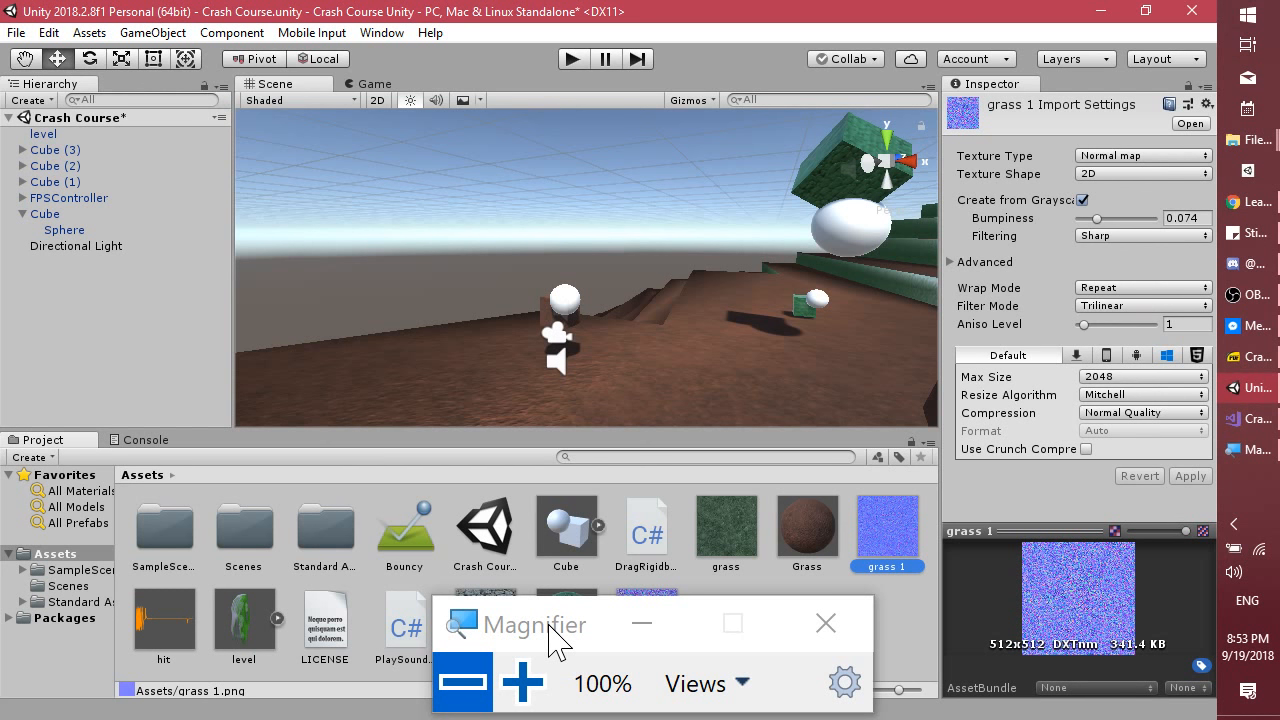
{"action": "left_click_drag", "start_coordinate": [586, 286], "coordinate": [932, 330], "text": "alt"}
{"action": "key", "text": "w"}
{"action": "right_click_drag", "start_coordinate": [932, 330], "coordinate": [900, 337]}
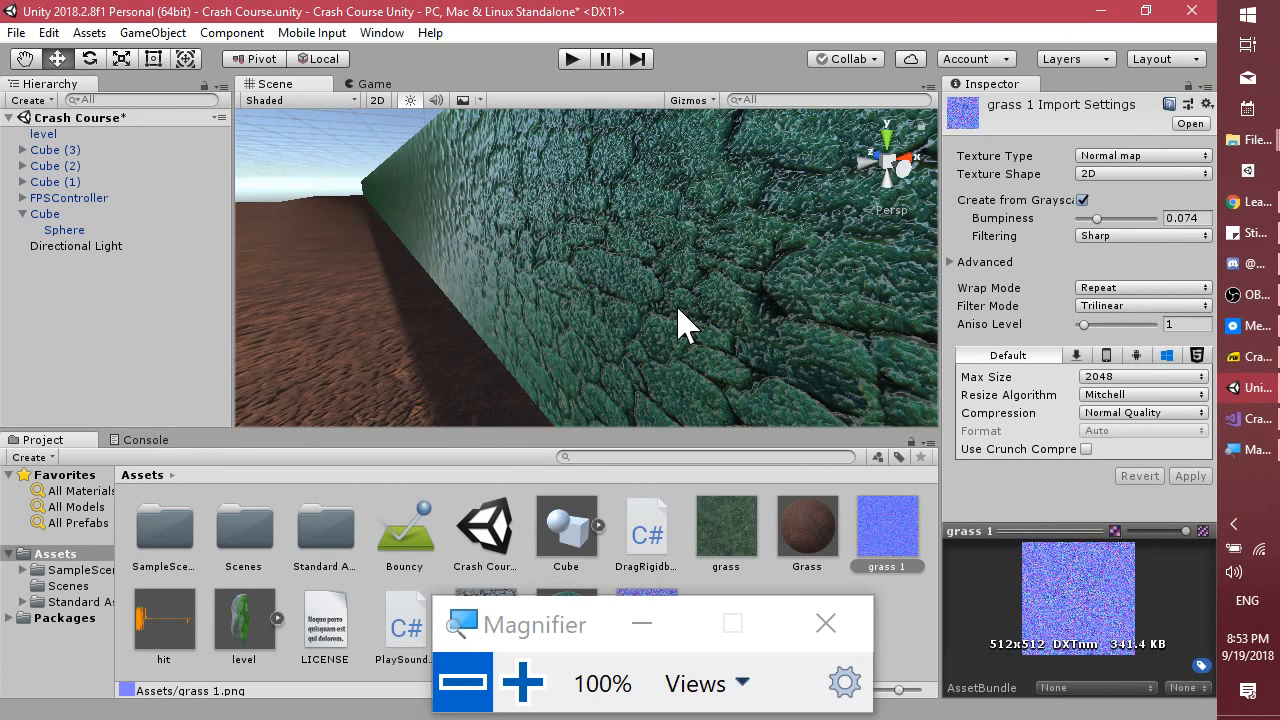
Switch to the Crash Course Unity 3D (2018) PDF and read the "Adjust lighting" slide on page 57.
{"action": "key", "text": "alt+Tab"}
{"action": "key", "text": "alt+Tab"}
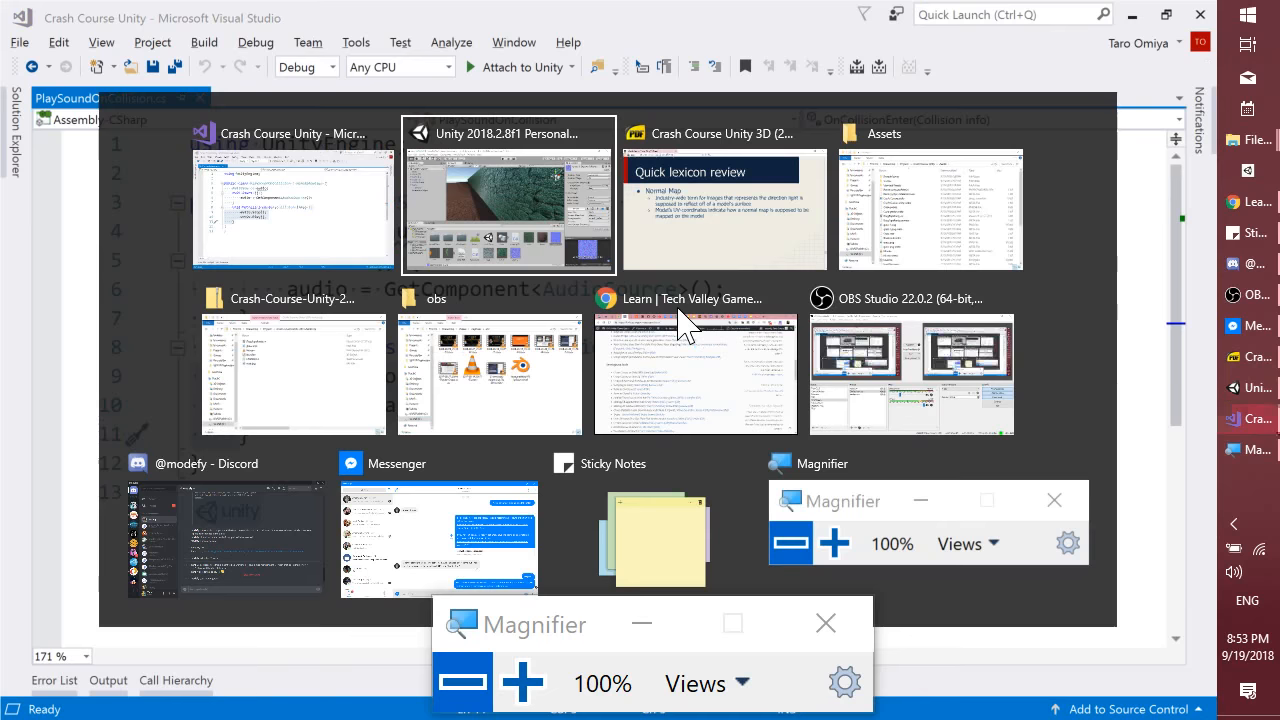
{"action": "key", "text": "alt+Tab"}
{"action": "key", "text": "Tab"}
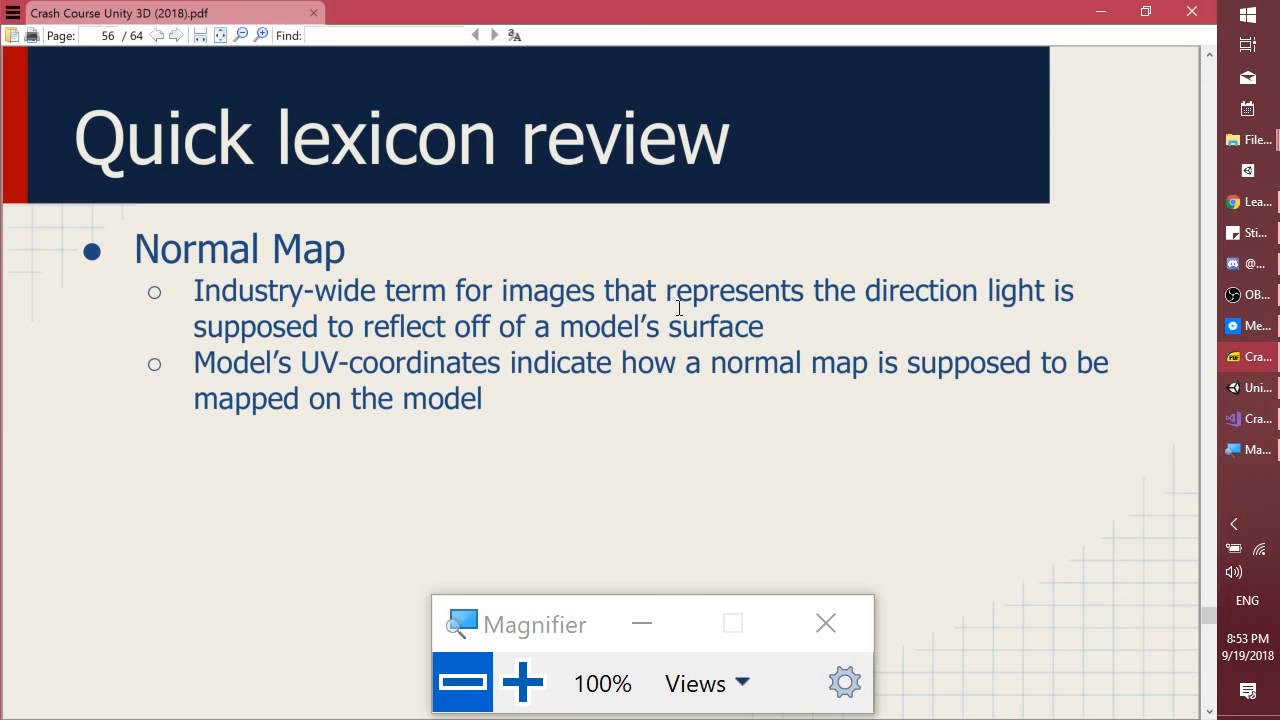
{"action": "key", "text": "Page_Down"}
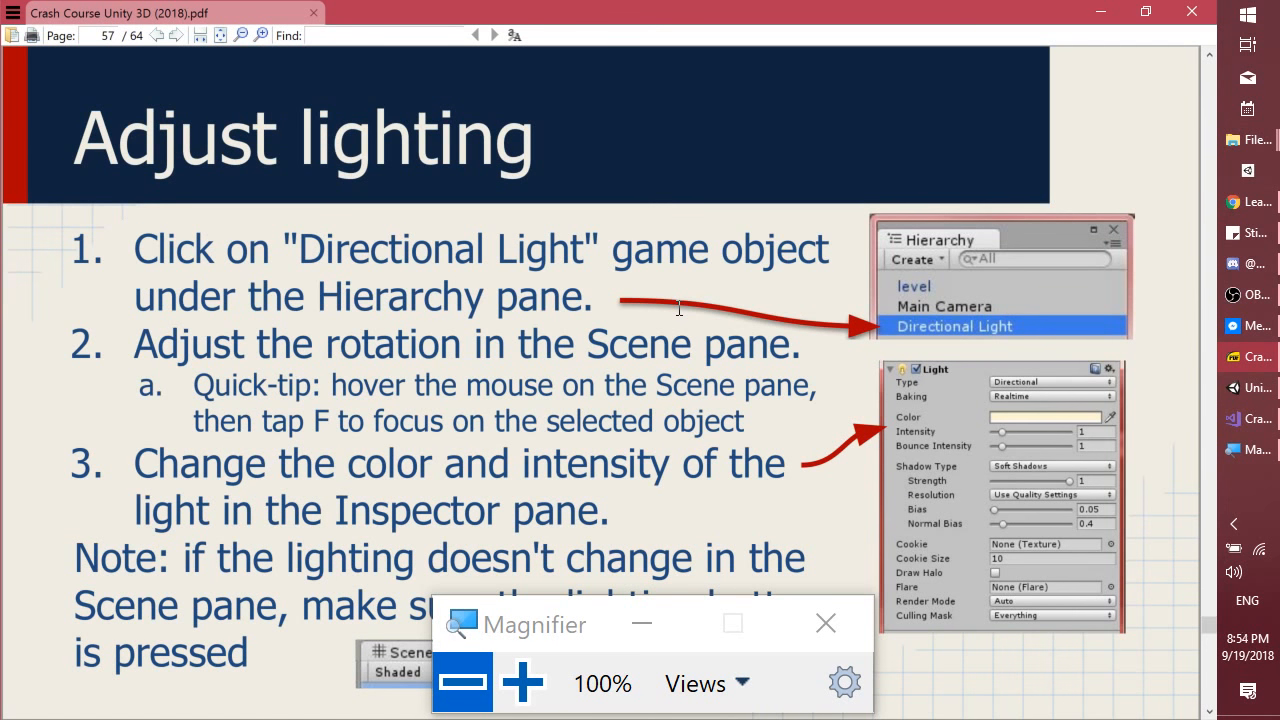
Switch to Unity, focus on the Directional Light, and rotate it to about X 4, Y 180, Z 171 for a low sun.
{"action": "key", "text": "alt+Tab"}
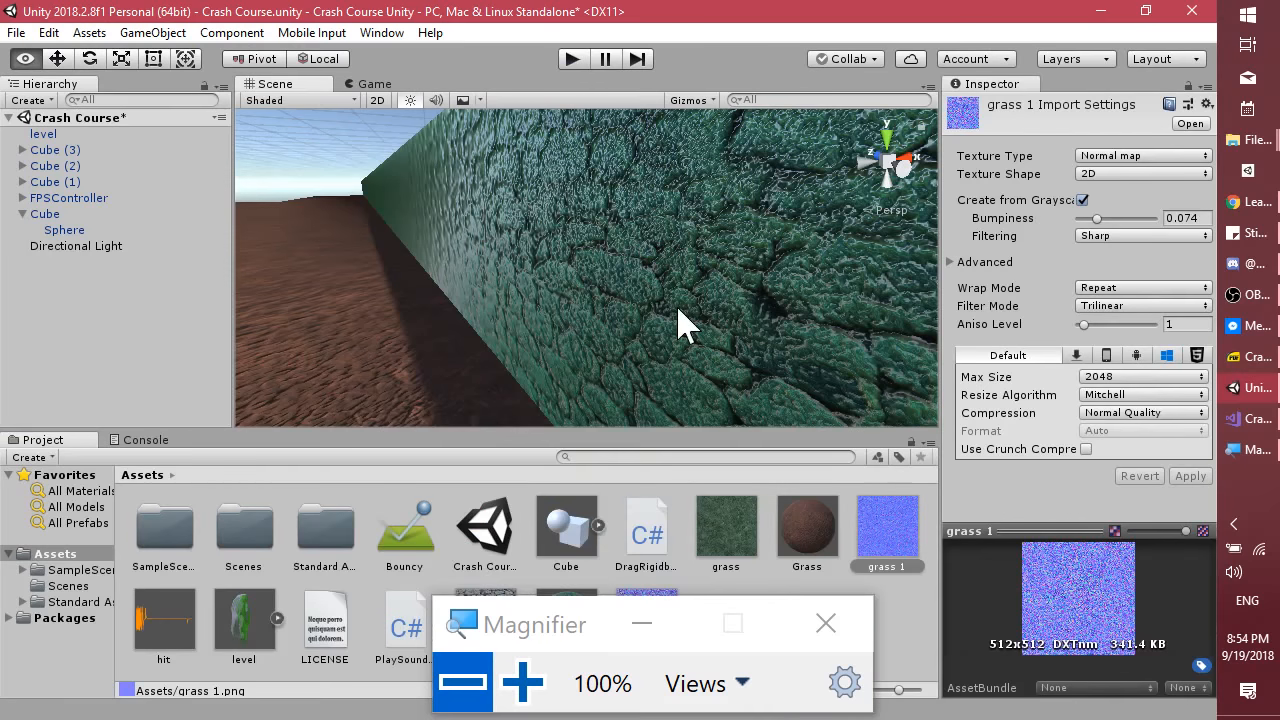
{"action": "left_click", "coordinate": [50, 247]}
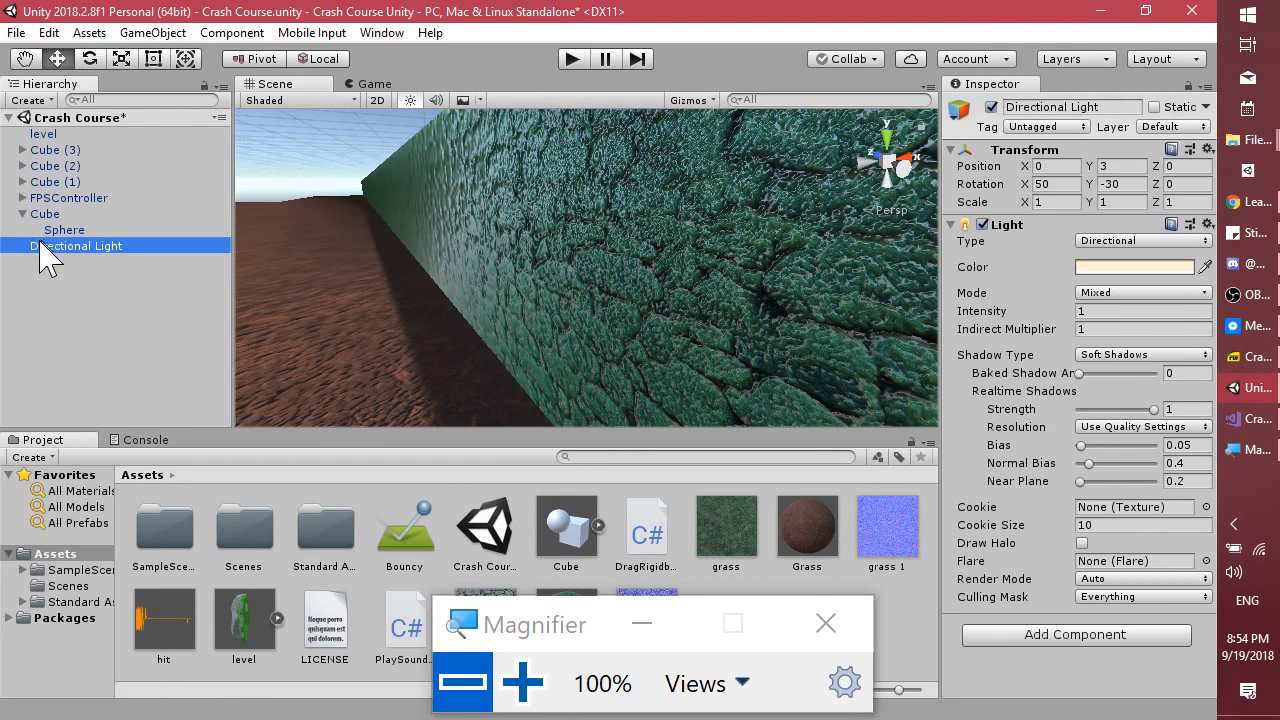
{"action": "left_click", "coordinate": [23, 214]}
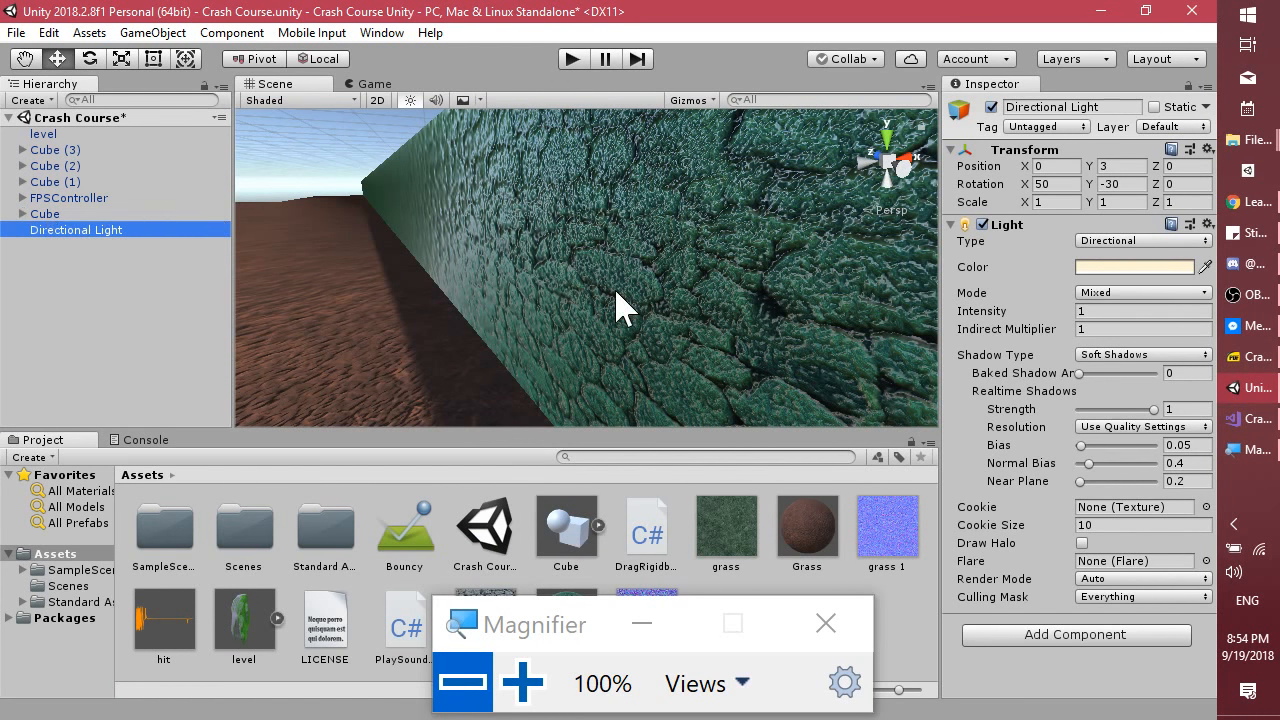
{"action": "key", "text": "f"}
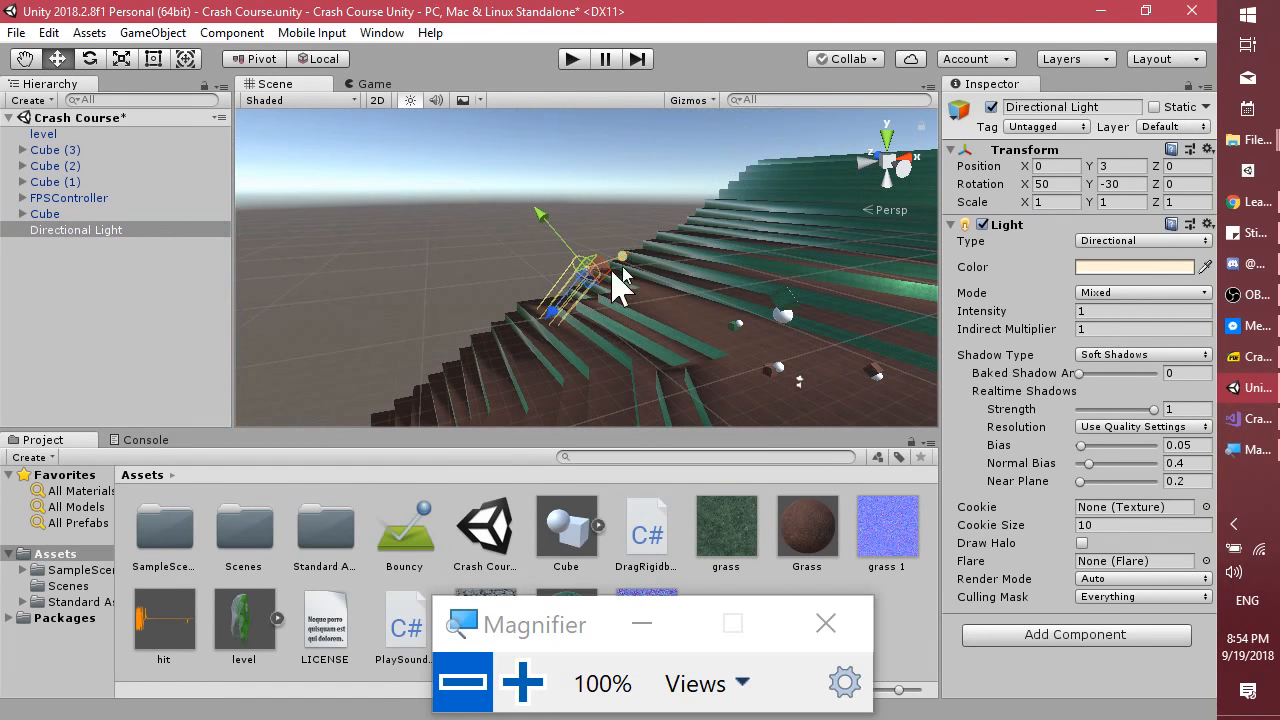
{"action": "scroll", "coordinate": [566, 287], "scroll_direction": "up", "scroll_amount": 3}
{"action": "scroll", "coordinate": [568, 292], "scroll_direction": "up", "scroll_amount": 5}
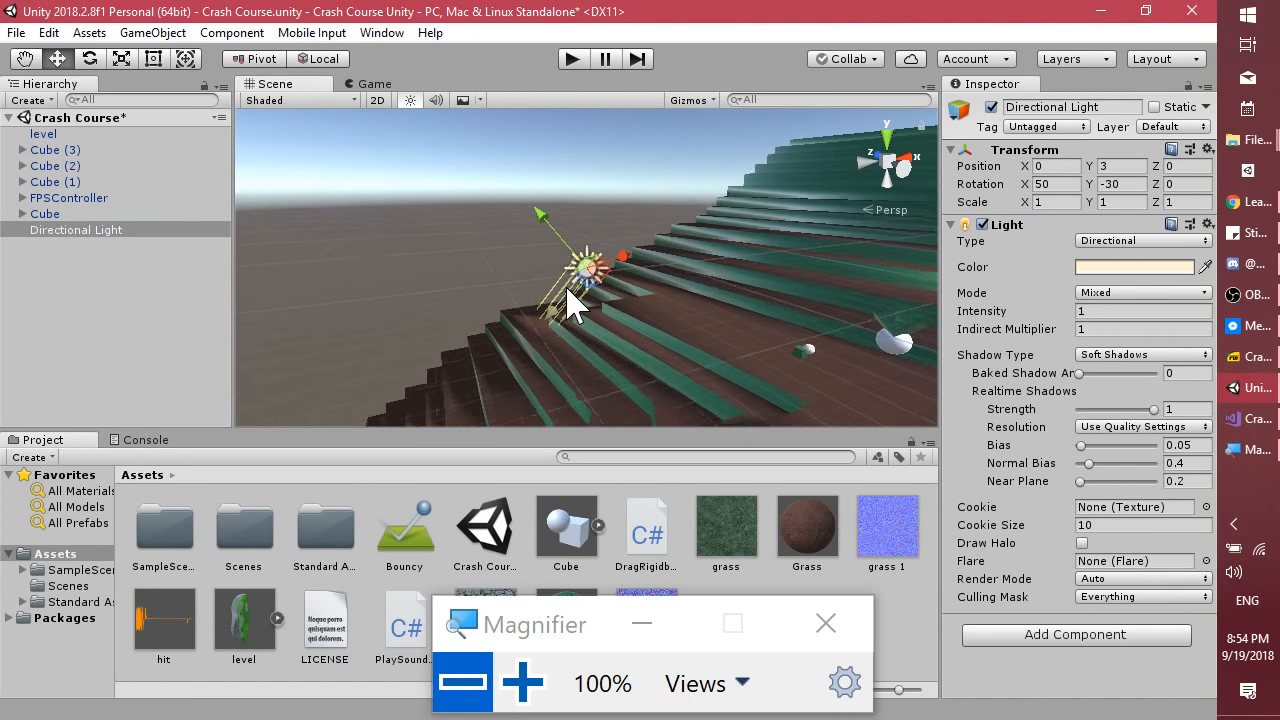
{"action": "left_click", "coordinate": [89, 58]}
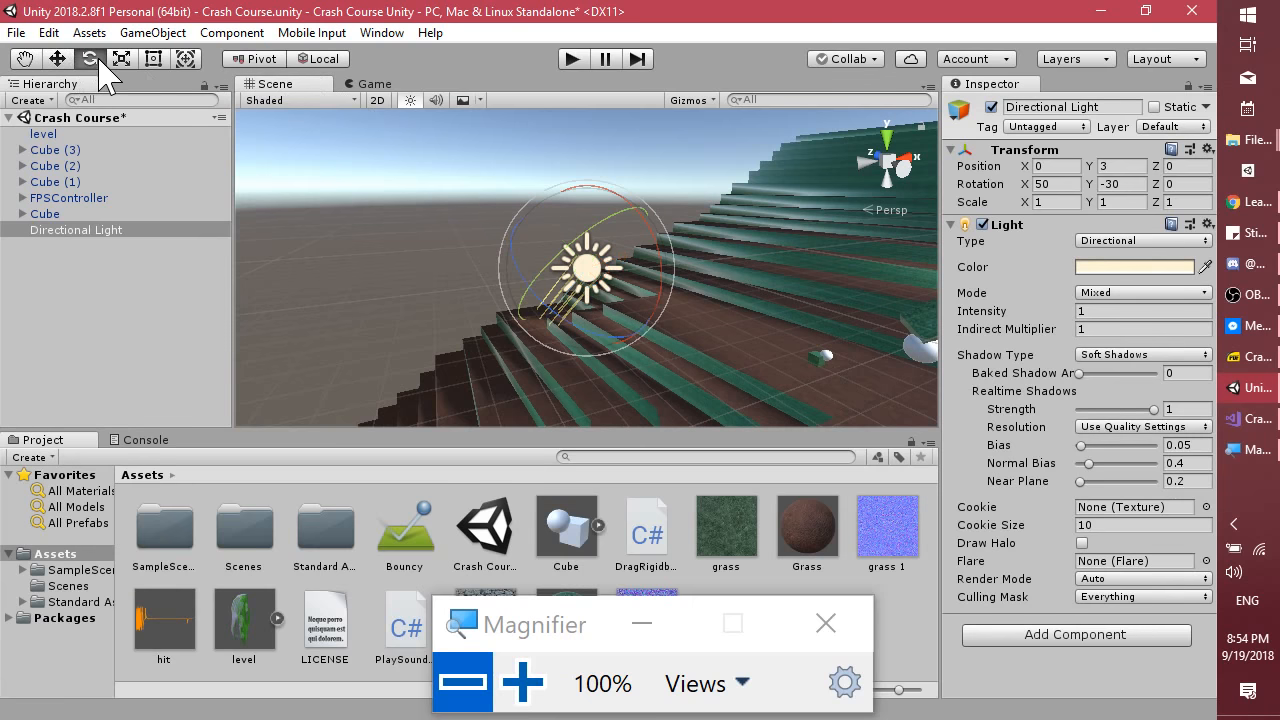
{"action": "left_click_drag", "start_coordinate": [624, 295], "coordinate": [487, 122]}
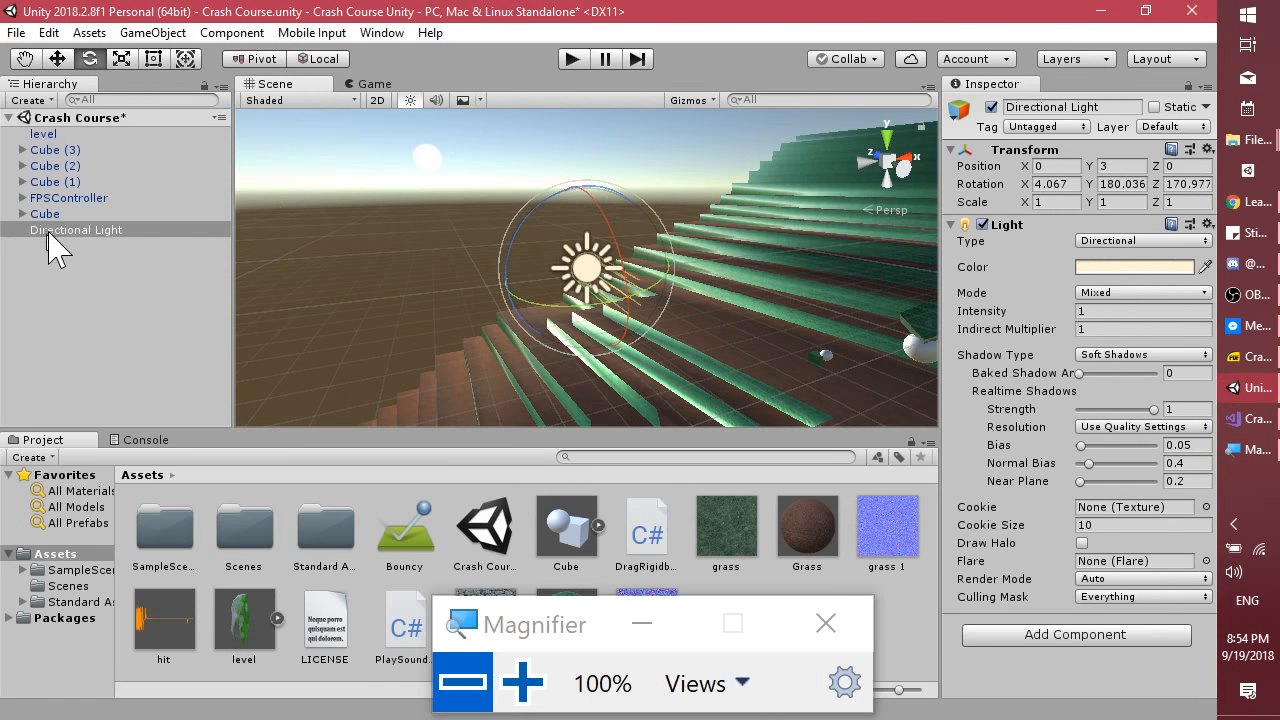
Change the Directional Light's color to salmon orange, FD8C76.
{"action": "left_click", "coordinate": [55, 213]}
{"action": "left_click", "coordinate": [62, 231]}
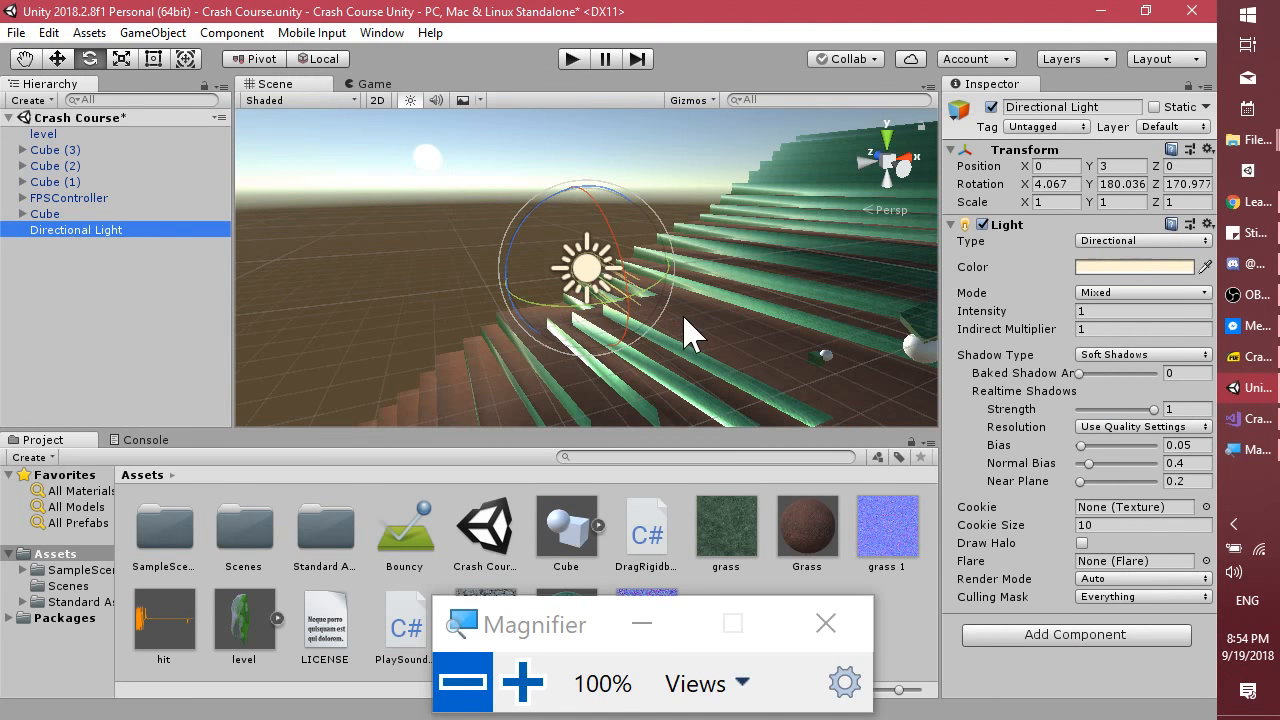
{"action": "scroll", "coordinate": [686, 331], "scroll_direction": "down", "scroll_amount": 3}
{"action": "scroll", "coordinate": [554, 335], "scroll_direction": "up", "scroll_amount": 5}
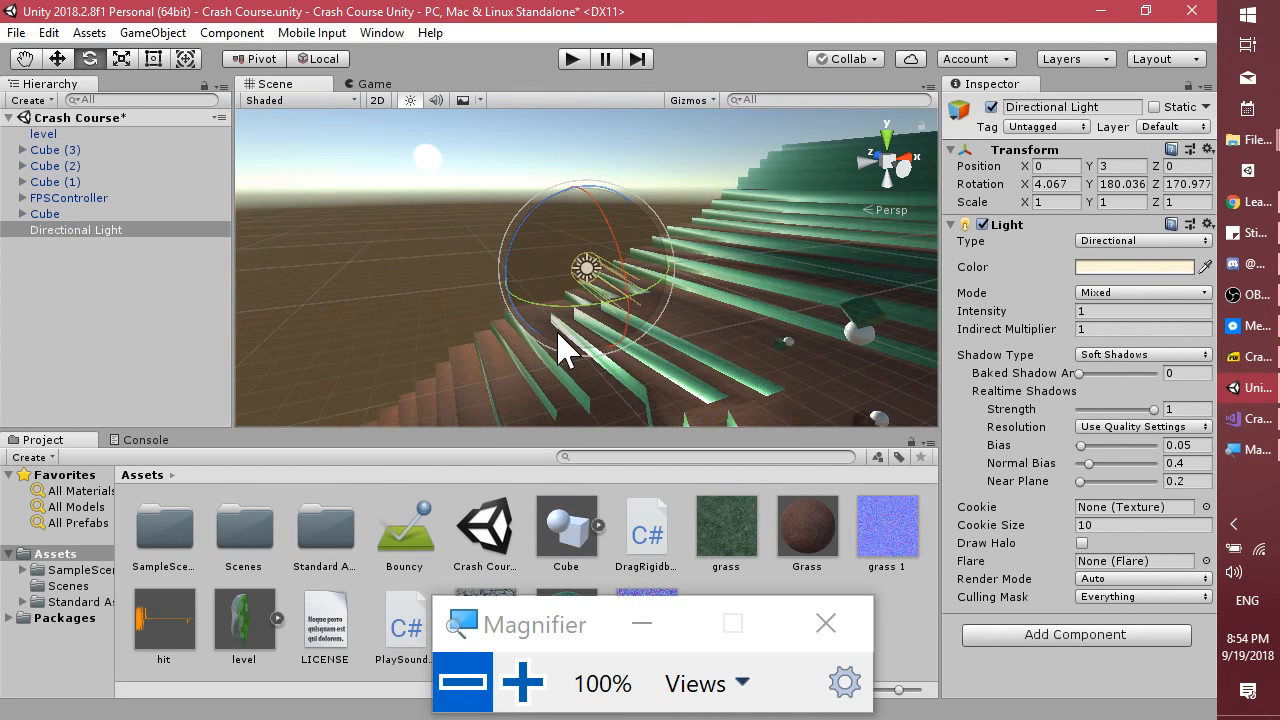
{"action": "left_click", "coordinate": [1121, 270]}
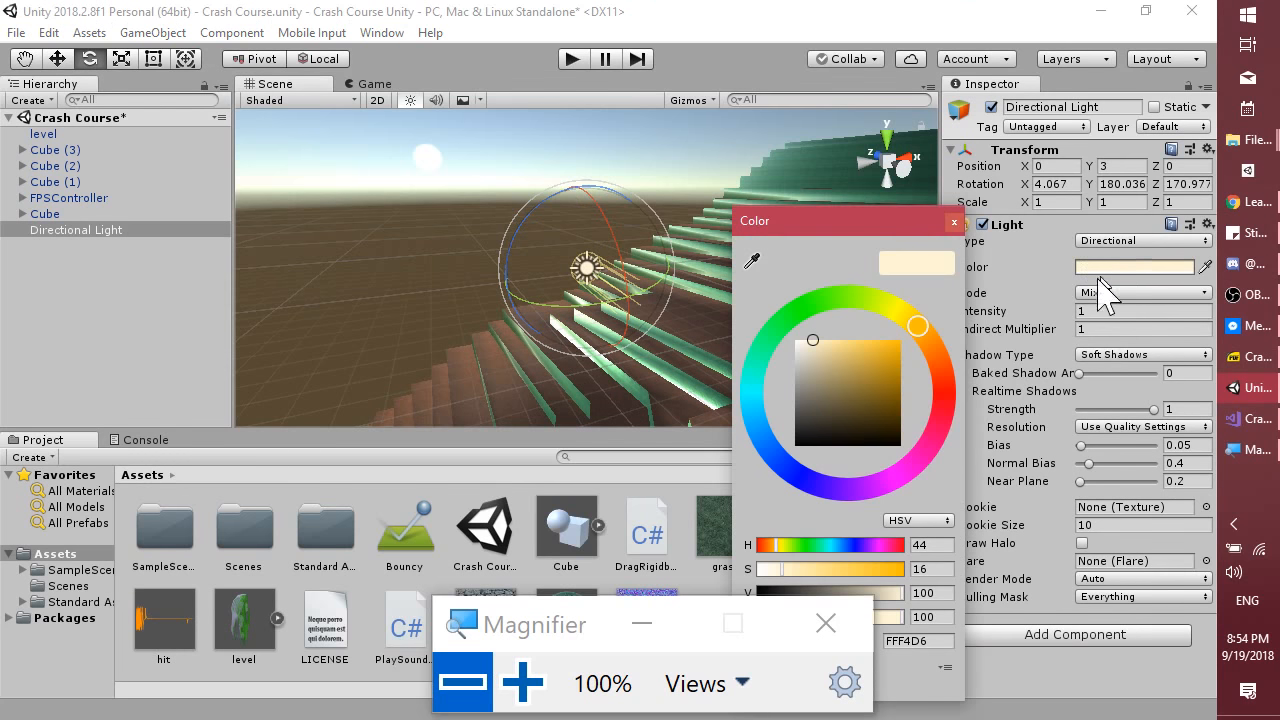
{"action": "left_click_drag", "start_coordinate": [925, 337], "coordinate": [943, 370]}
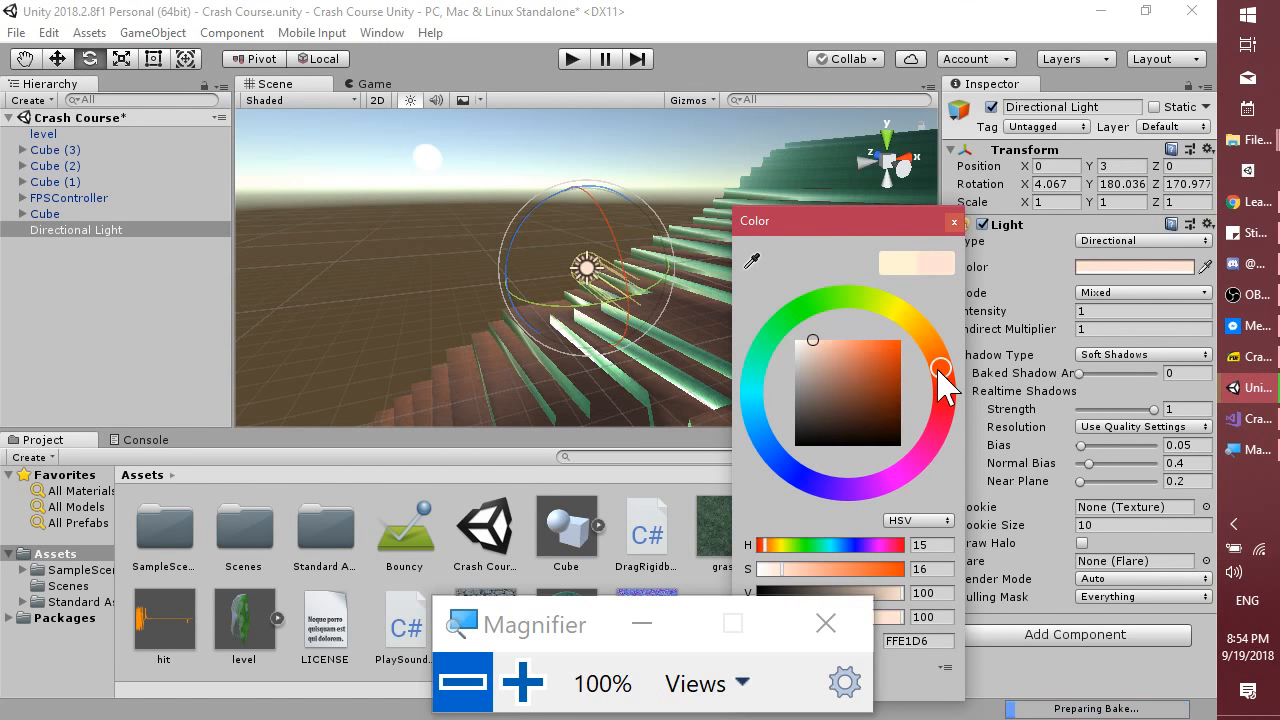
{"action": "left_click", "coordinate": [853, 344]}
{"action": "left_click_drag", "start_coordinate": [855, 345], "coordinate": [852, 342]}
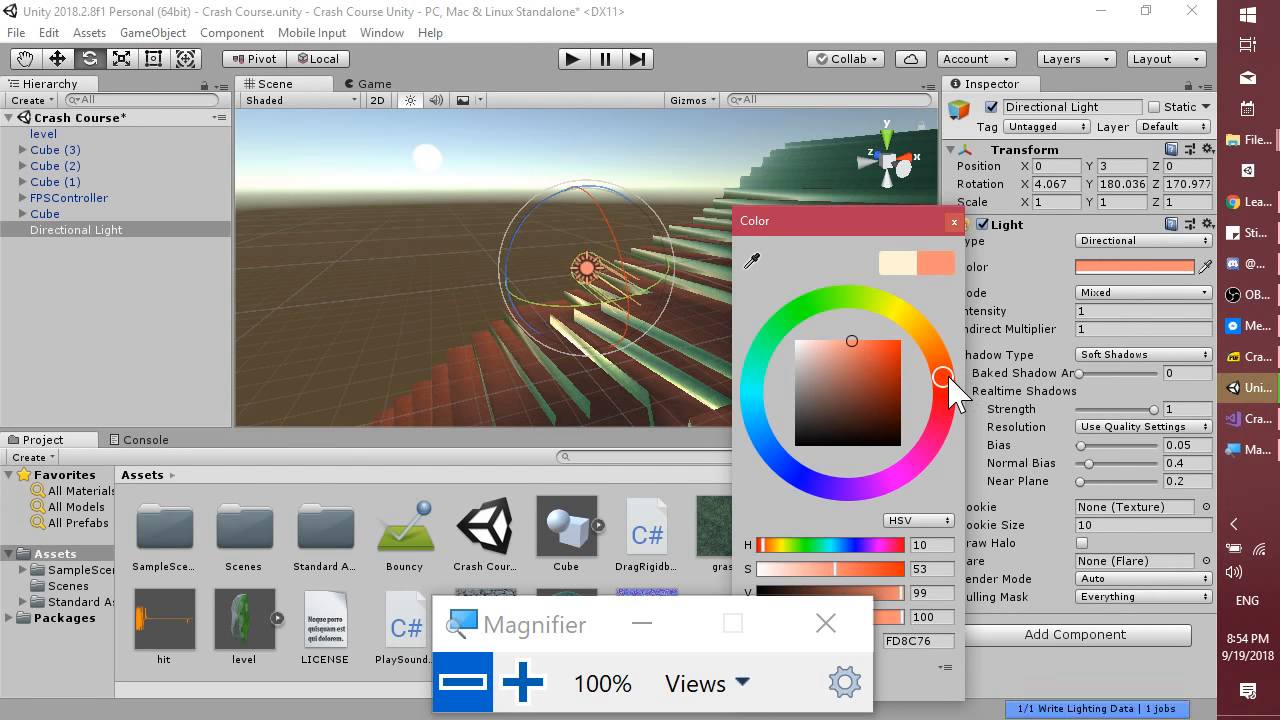
{"action": "left_click", "coordinate": [953, 222]}
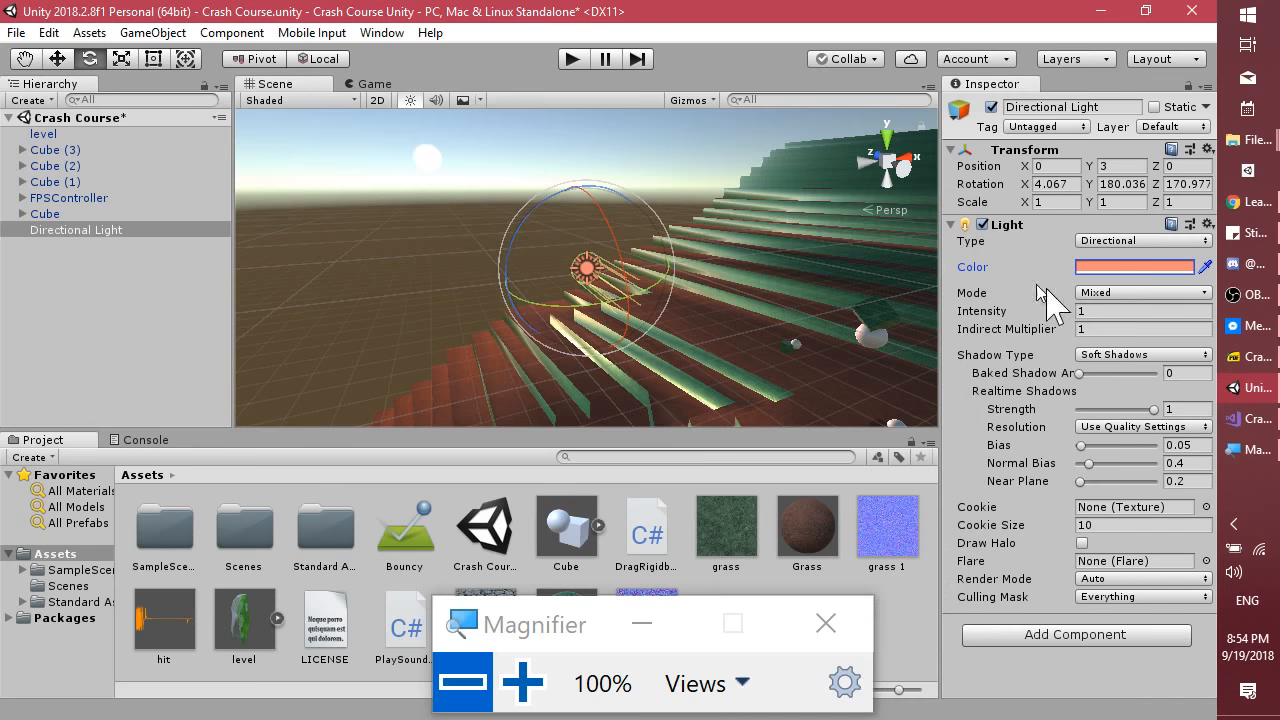
Raise the Directional Light's intensity to 2.08, keeping its mode set to Mixed.
{"action": "left_click", "coordinate": [1100, 294]}
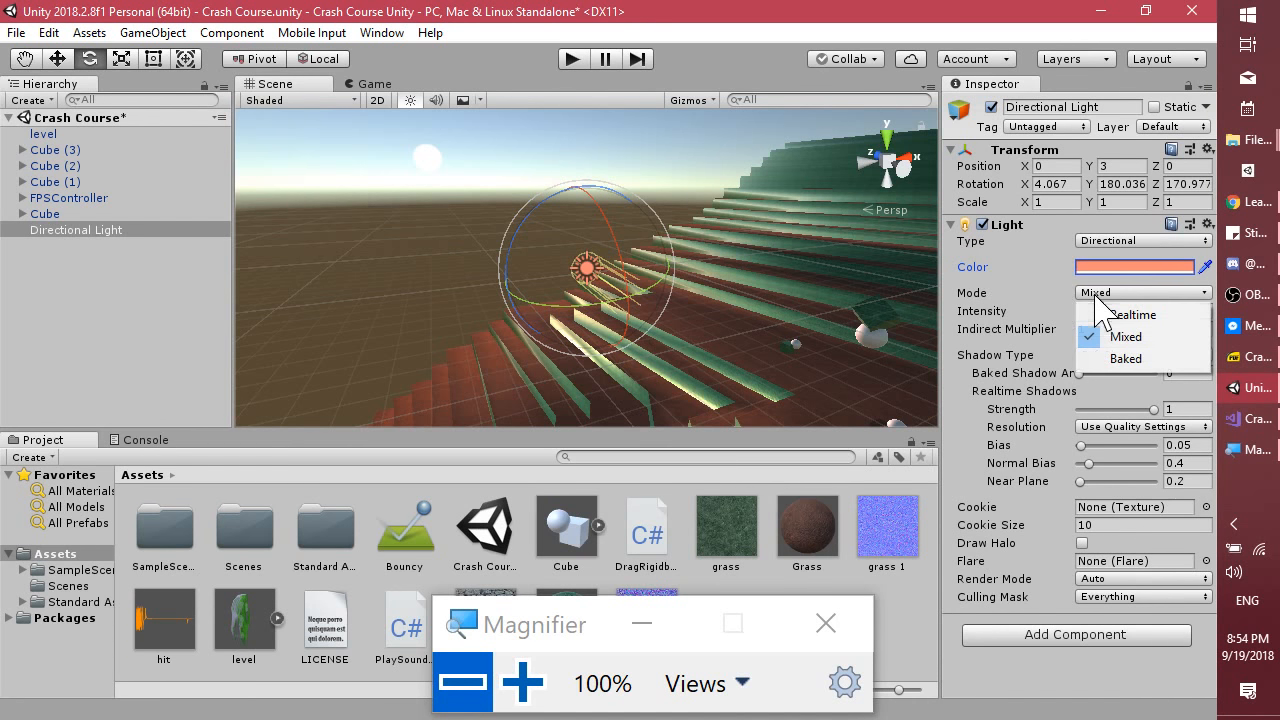
{"action": "left_click", "coordinate": [1027, 305]}
{"action": "left_click_drag", "start_coordinate": [1020, 316], "coordinate": [1060, 312]}
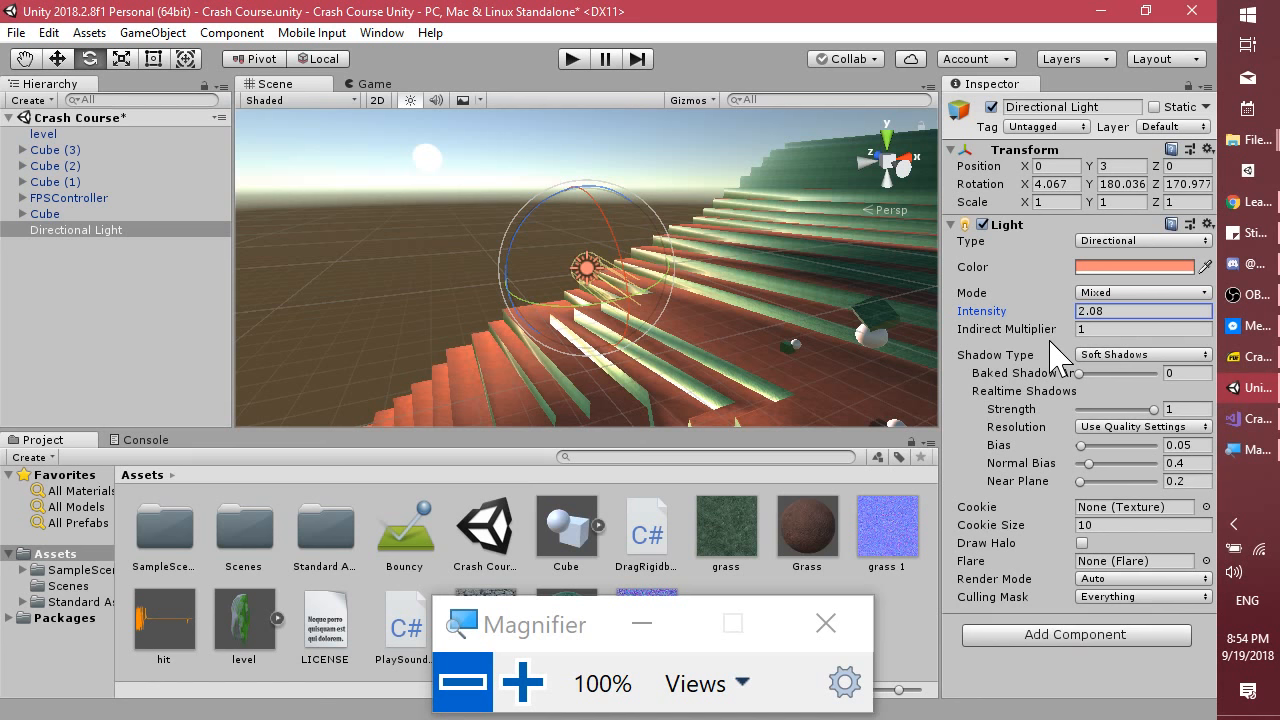
Set the Directional Light's realtime shadow strength to 0.75.
{"action": "middle_click_drag", "start_coordinate": [872, 380], "coordinate": [52, 700]}
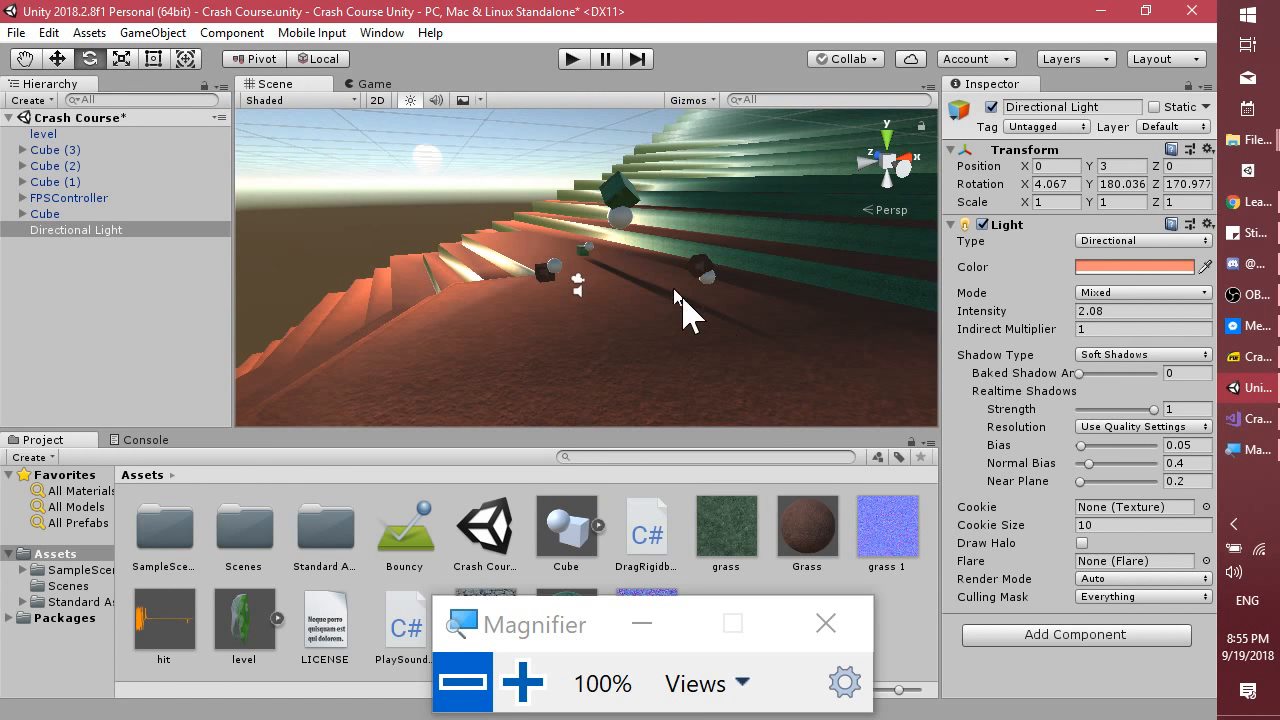
{"action": "mouse_move", "coordinate": [1154, 410]}
{"action": "left_mouse_down"}
{"action": "mouse_move", "coordinate": [1102, 411]}
{"action": "mouse_move", "coordinate": [1139, 411]}
{"action": "left_mouse_up"}
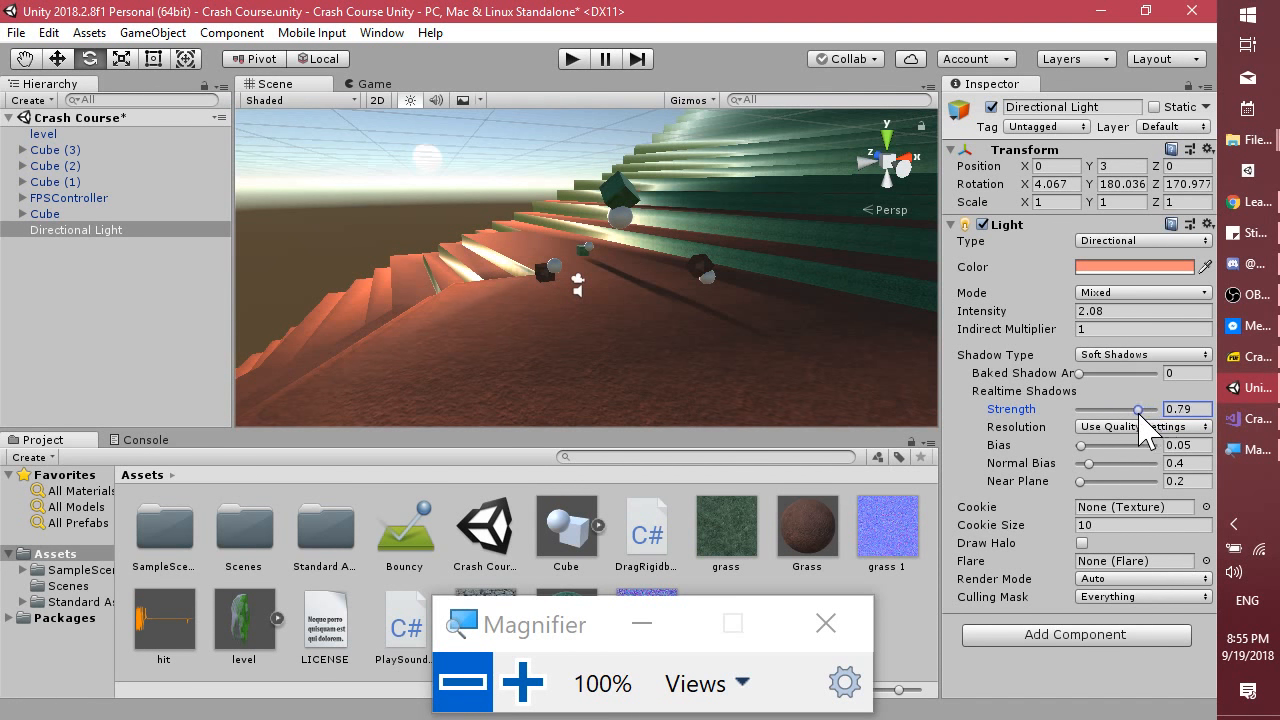
{"action": "left_click", "coordinate": [1199, 410]}
{"action": "type", "text": "0.75"}
{"action": "left_click", "coordinate": [1080, 685]}
Play the scene, walk around the cubes and terrain to examine the new lighting and shadows, and stop playback.
{"action": "left_click", "coordinate": [572, 59]}
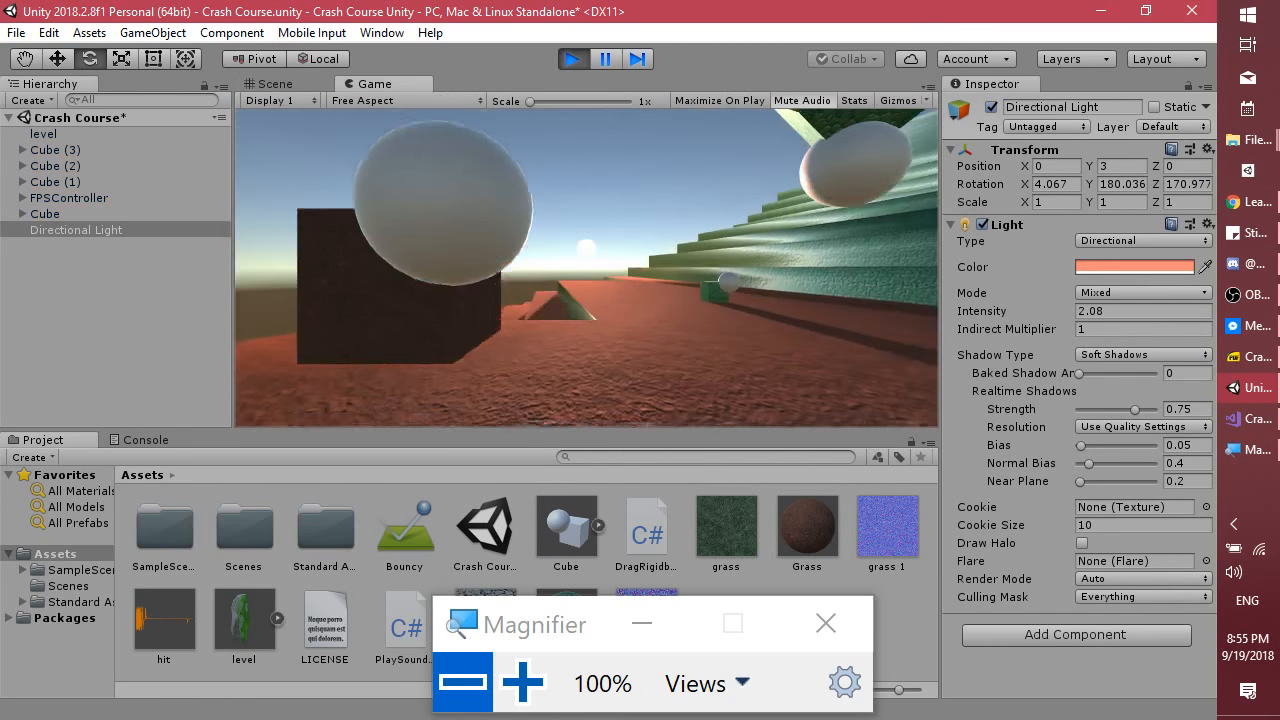
{"action": "key", "text": "w"}
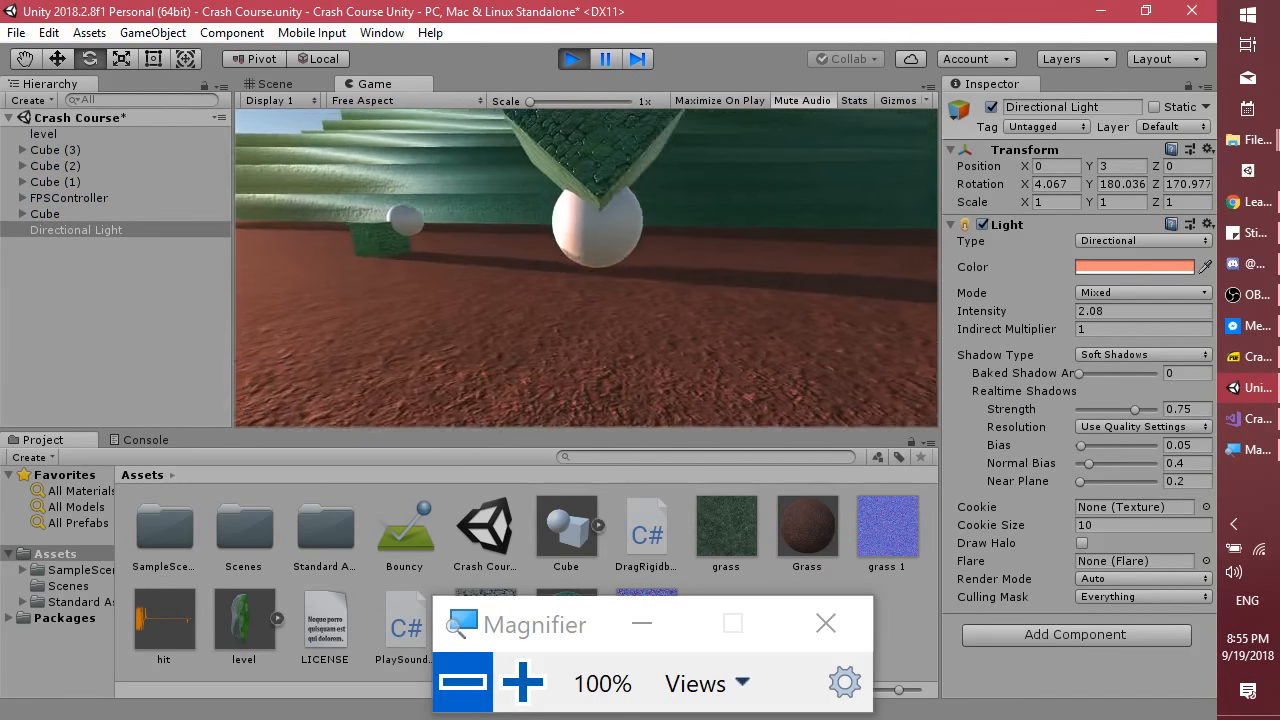
{"action": "key", "text": "w"}
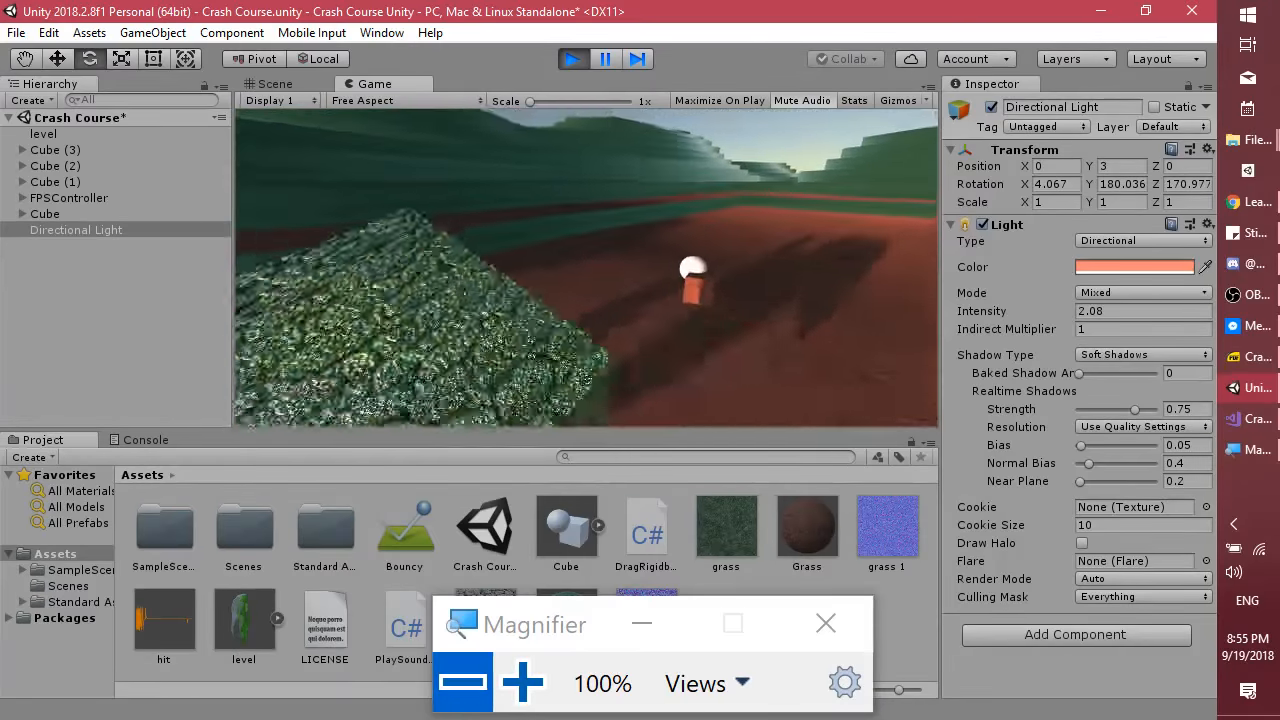
{"action": "key", "text": "w"}
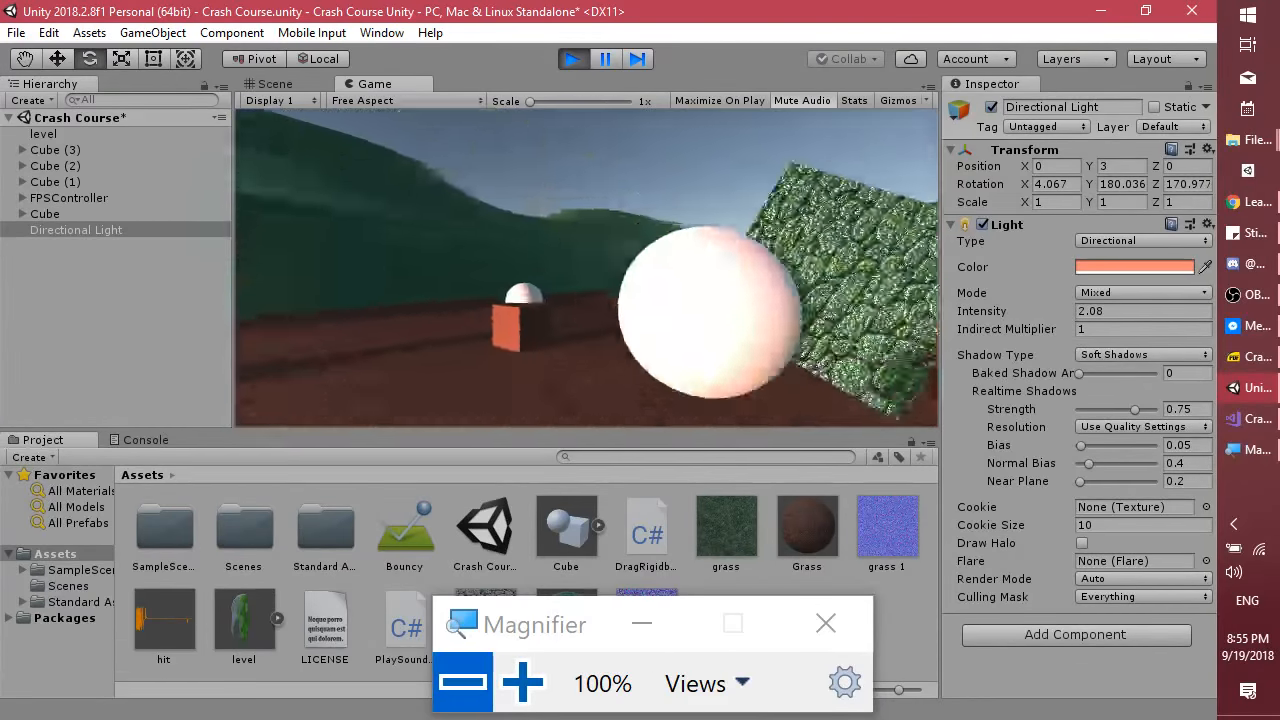
{"action": "key", "text": "w"}
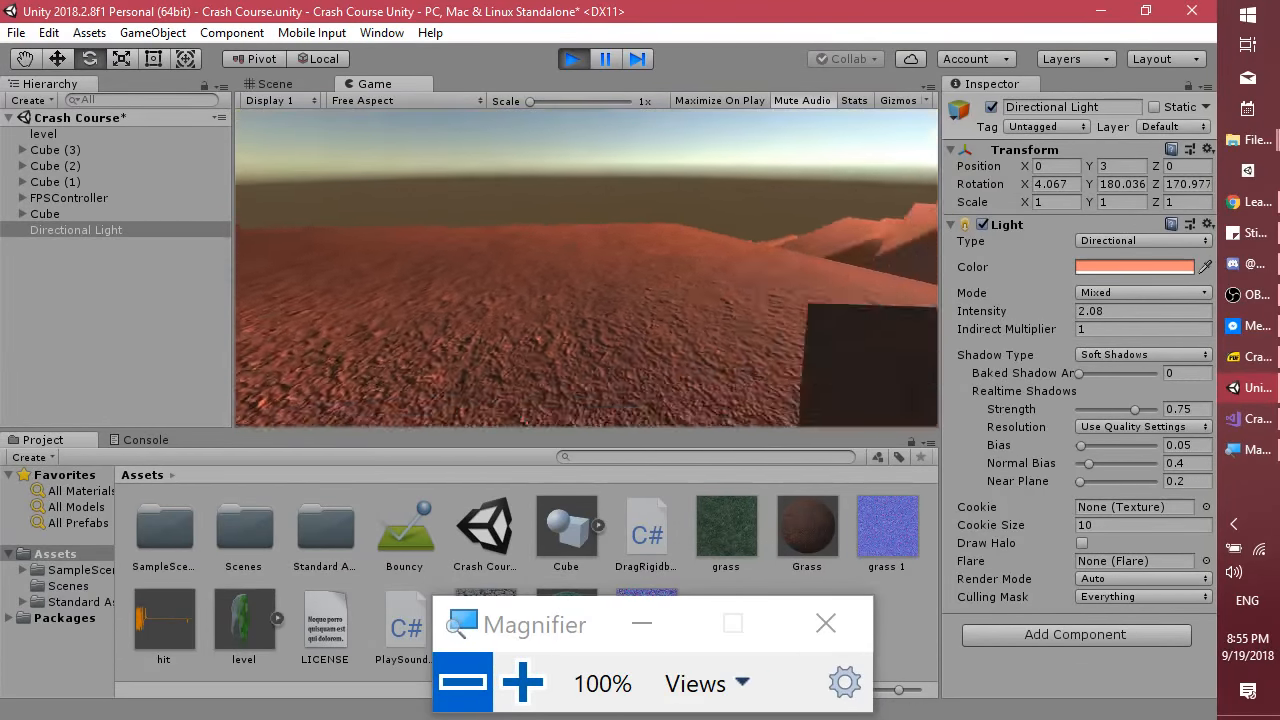
{"action": "key", "text": "w"}
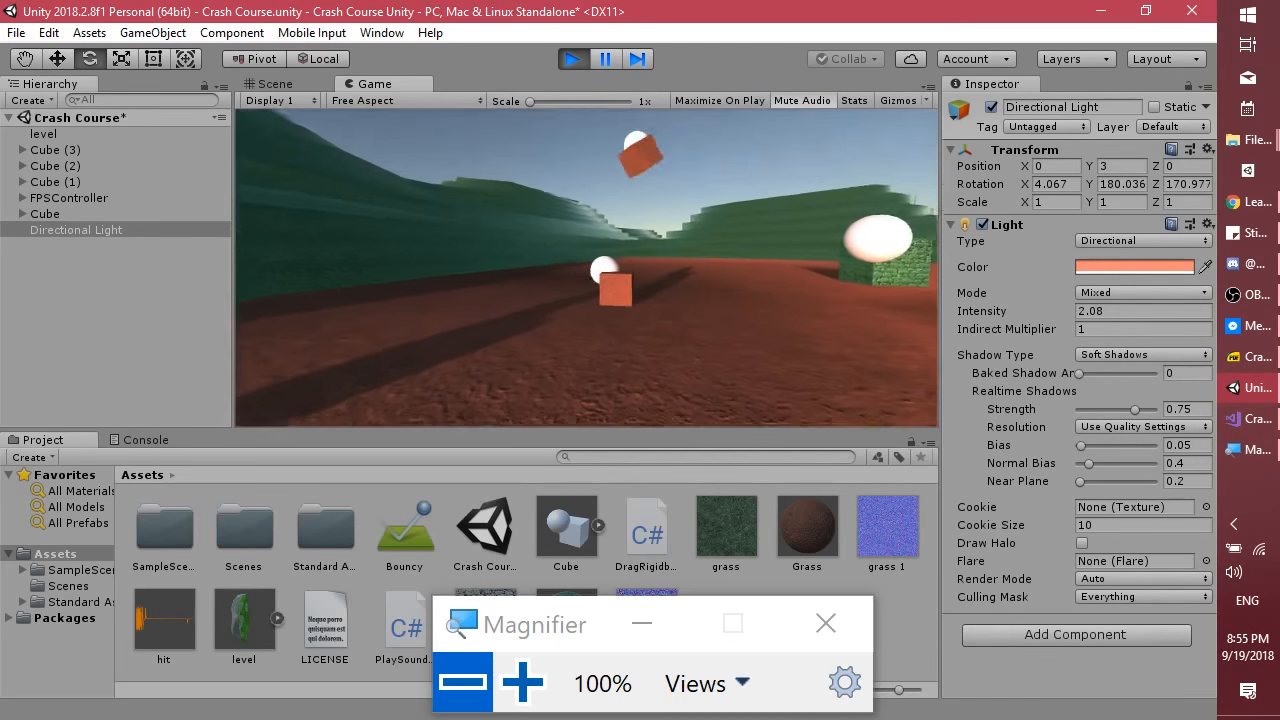
{"action": "key", "text": "w"}
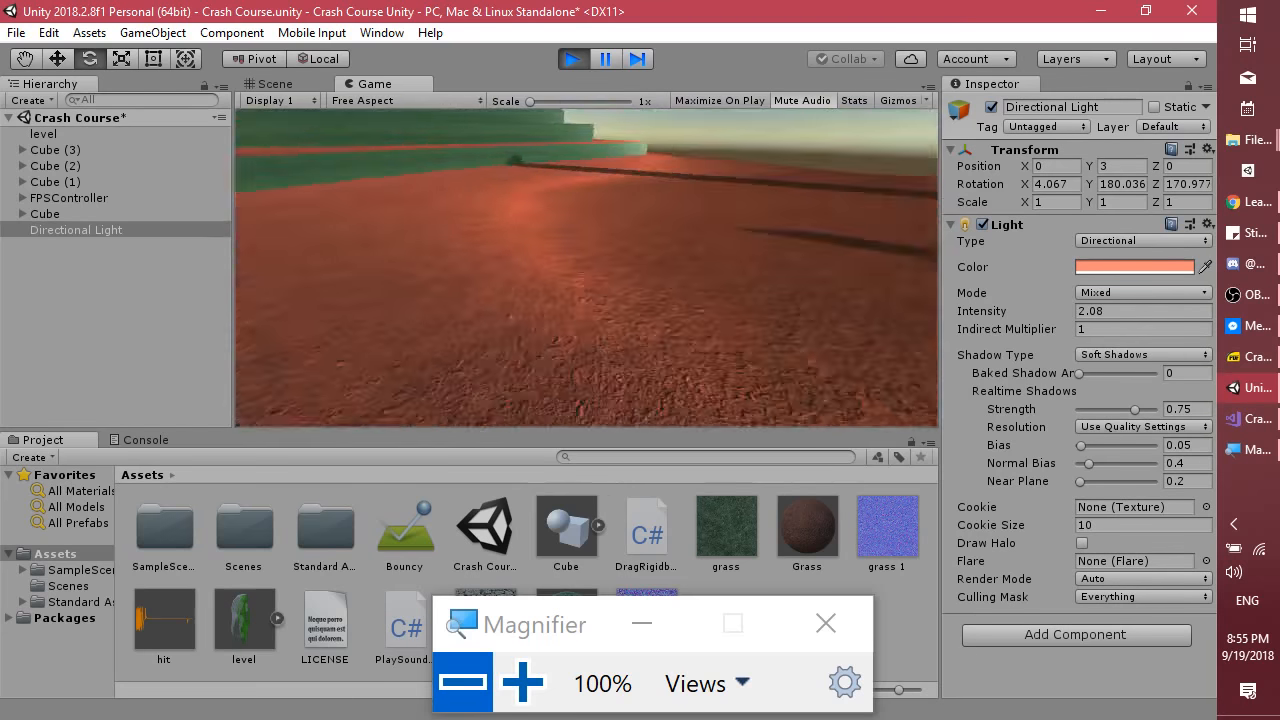
{"action": "key", "text": "Escape"}
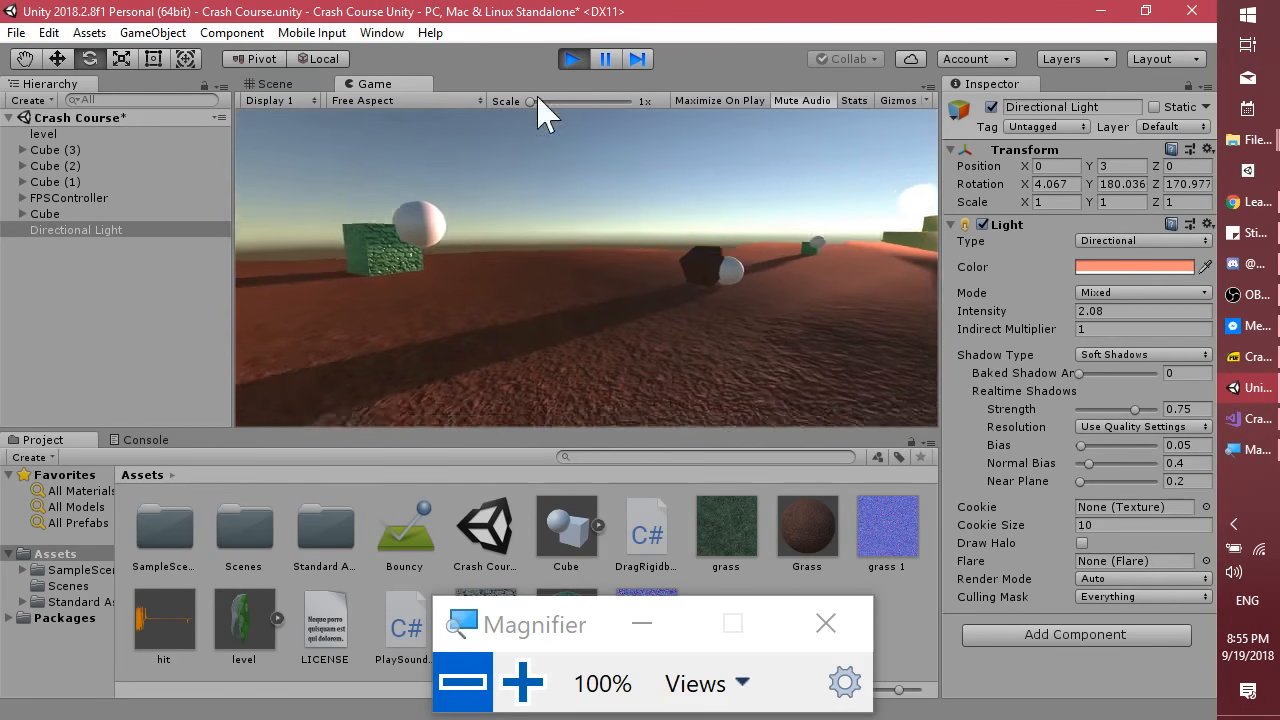
{"action": "left_click", "coordinate": [573, 60]}
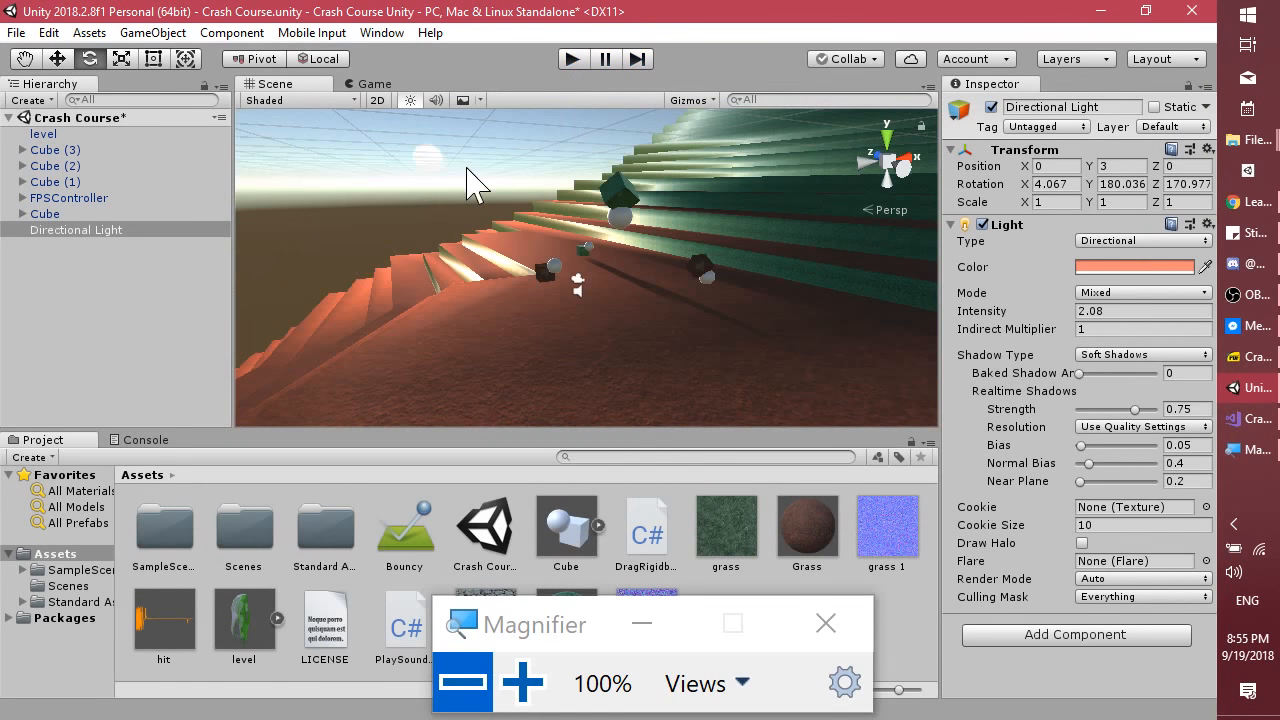
Switch back to the PDF's "Adjust lighting" slide and move the Magnifier window off the note about the scene lighting button.
{"action": "key", "text": "alt+Tab"}
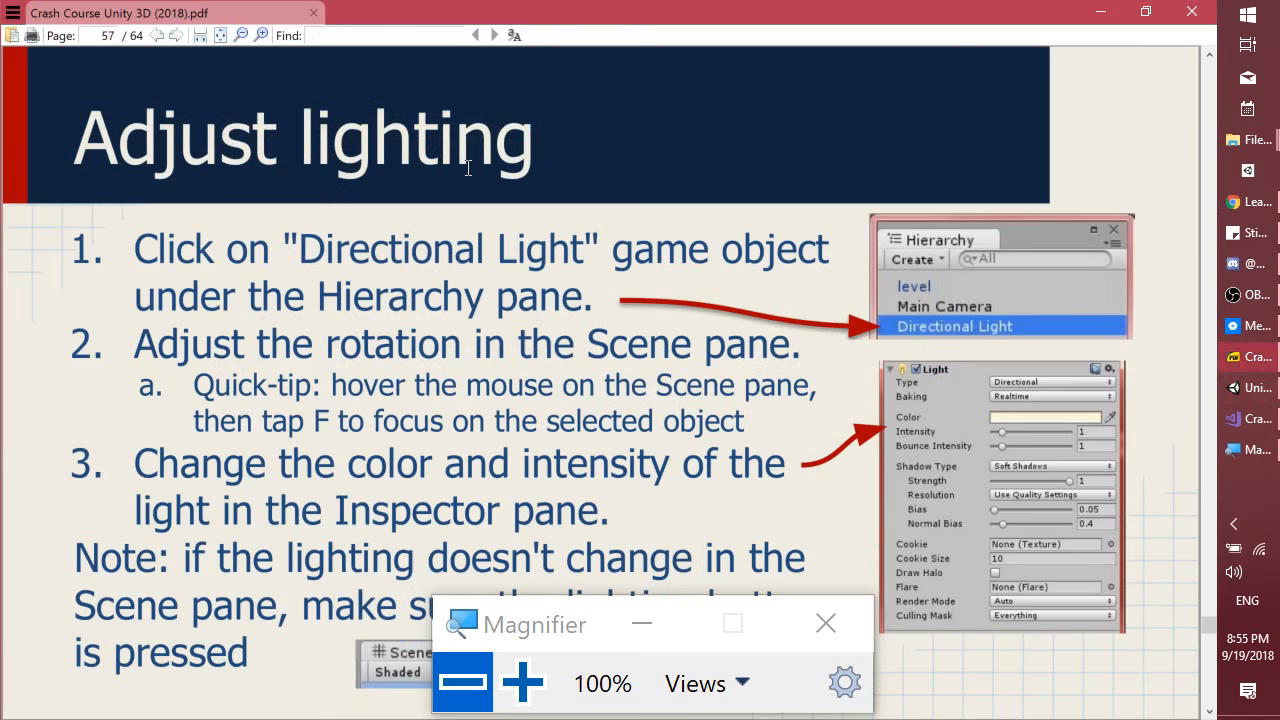
{"action": "left_click_drag", "start_coordinate": [521, 641], "coordinate": [868, 659]}
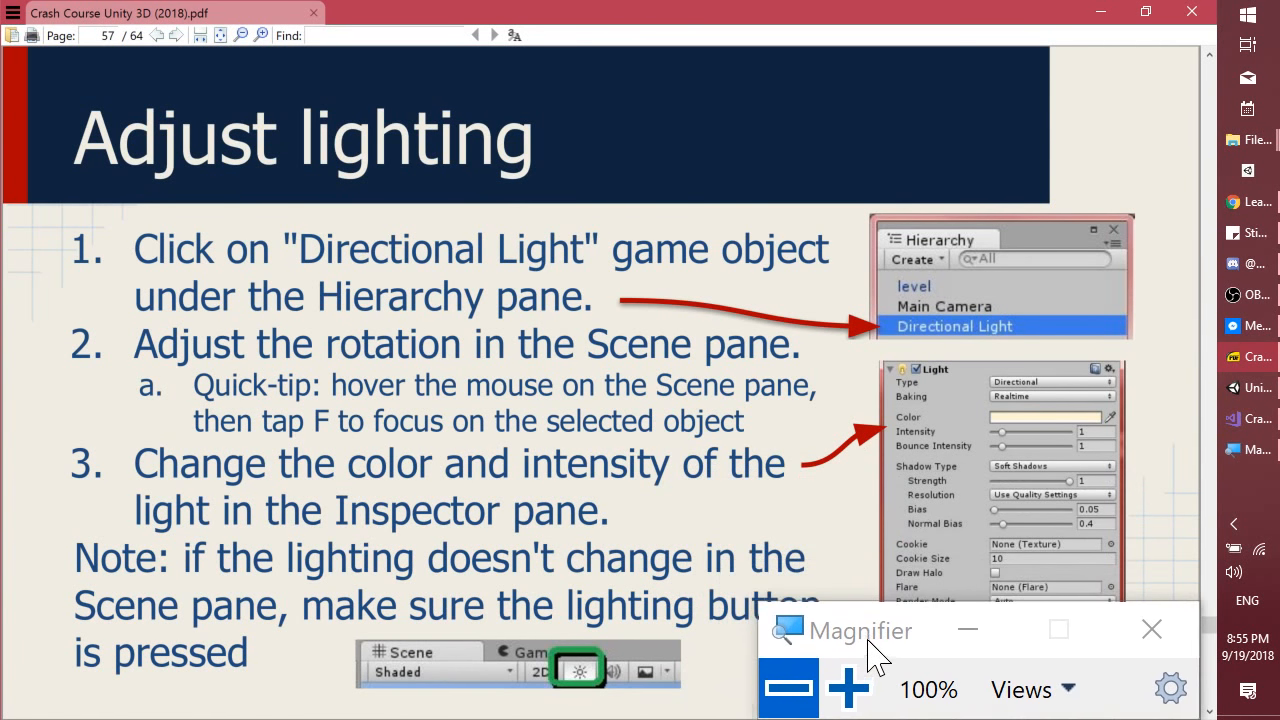
Switch back to Unity and toggle the Scene view lighting off and on to compare its effect, leaving it on.
{"action": "key", "text": "alt+Tab"}
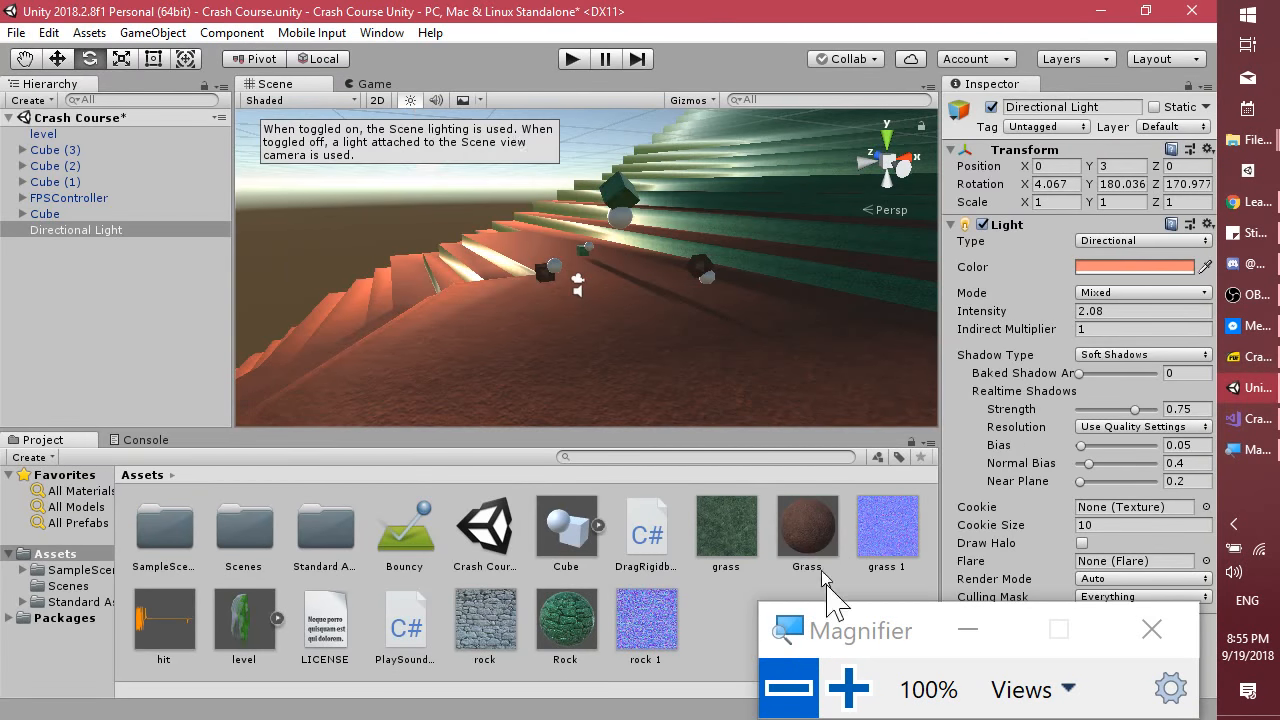
{"action": "left_click", "coordinate": [848, 688]}
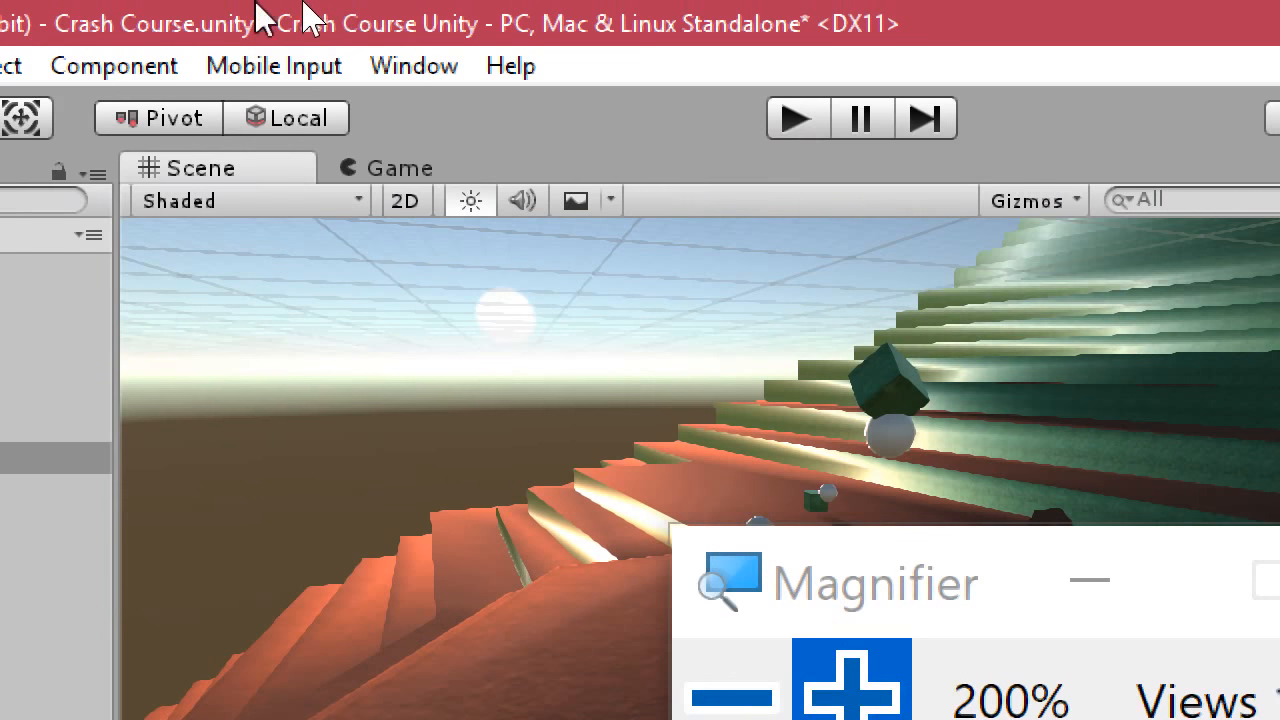
{"action": "left_click", "coordinate": [469, 203]}
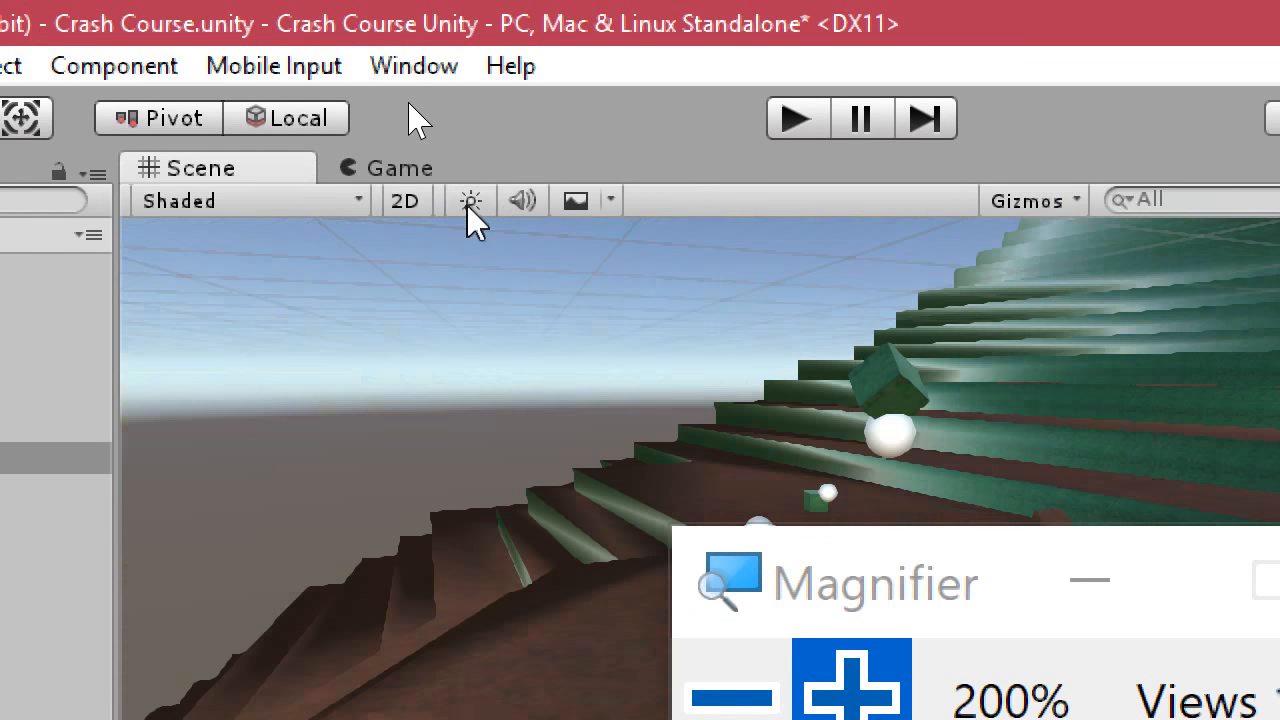
{"action": "left_click", "coordinate": [469, 203]}
{"action": "left_click", "coordinate": [469, 203]}
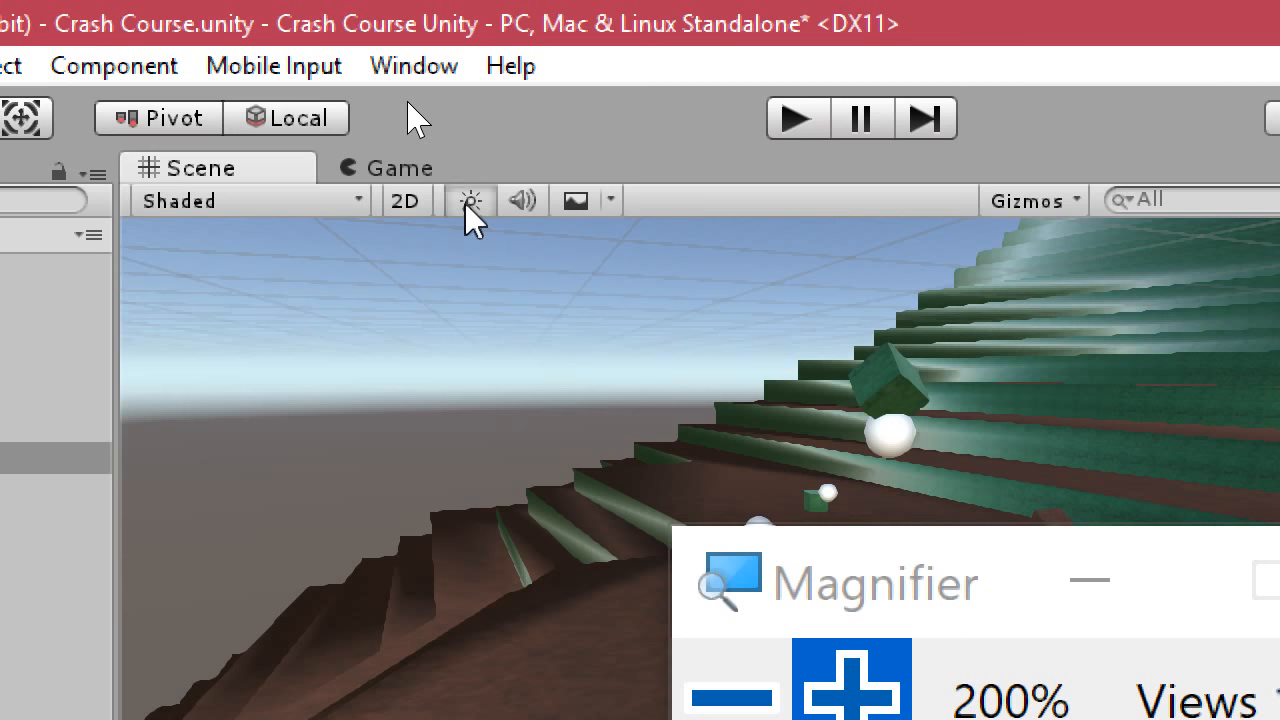
{"action": "left_click", "coordinate": [470, 203]}
{"action": "left_click", "coordinate": [467, 201]}
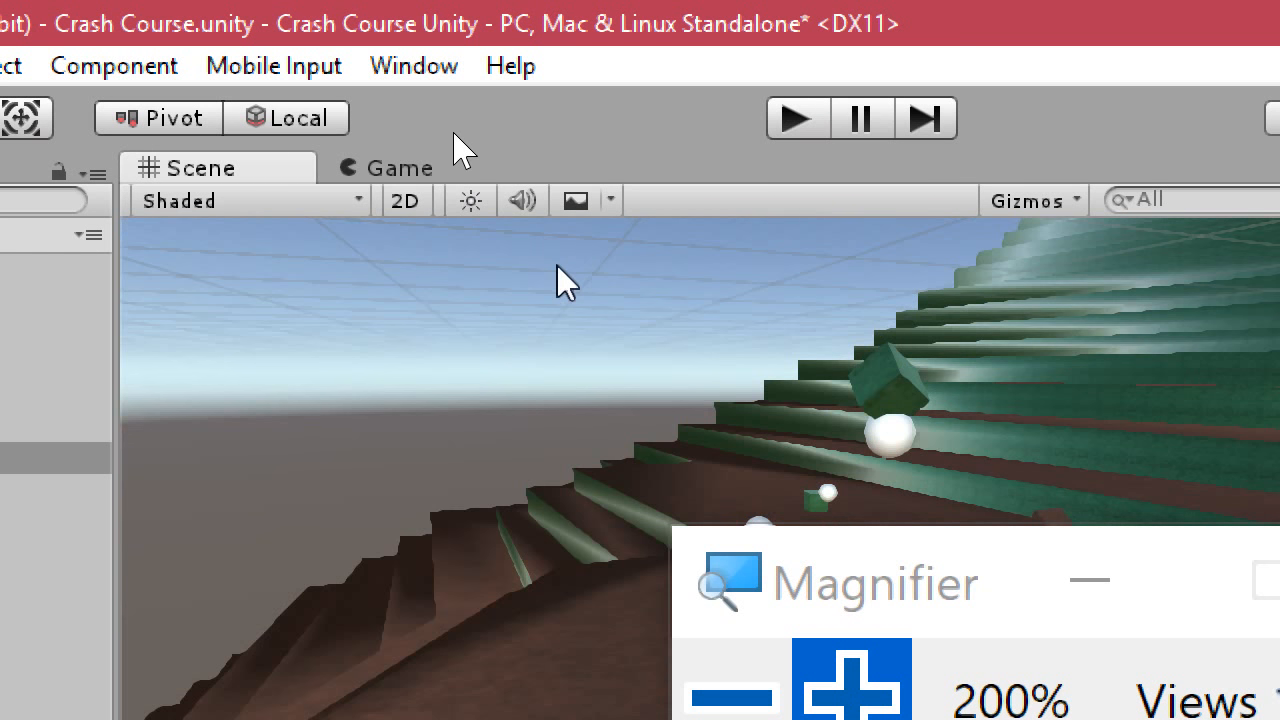
{"action": "left_click", "coordinate": [470, 203]}
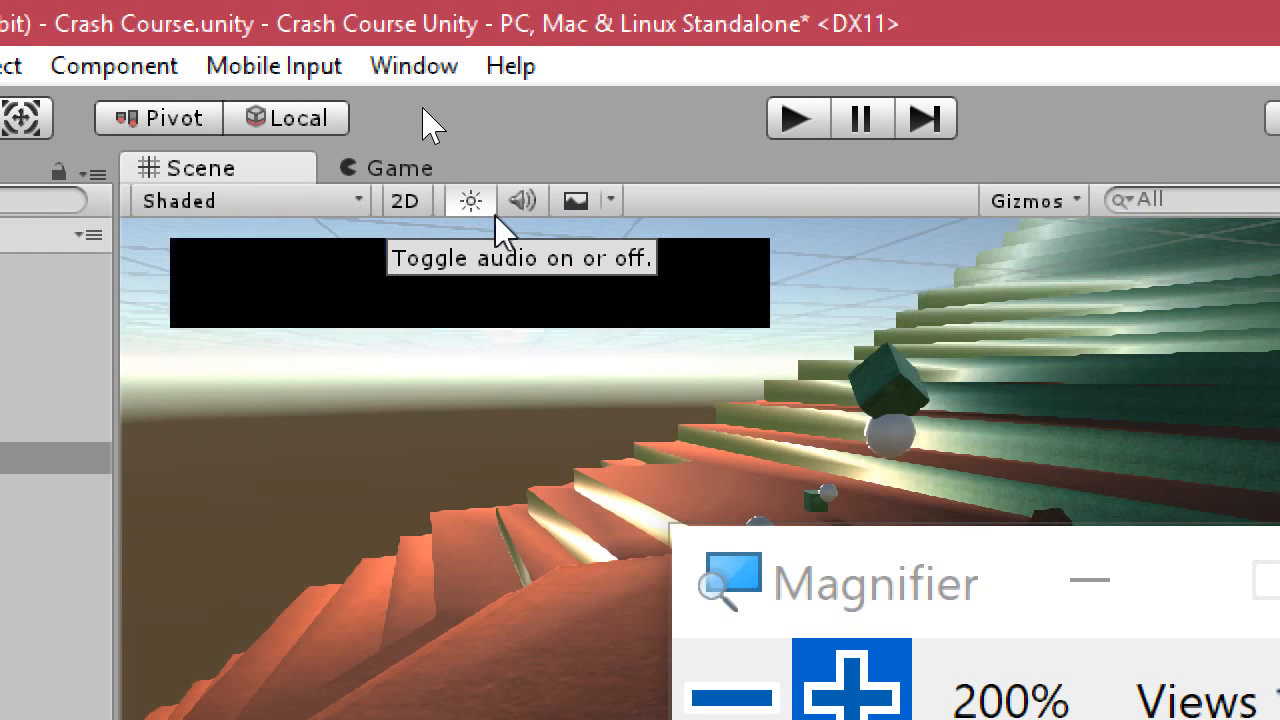
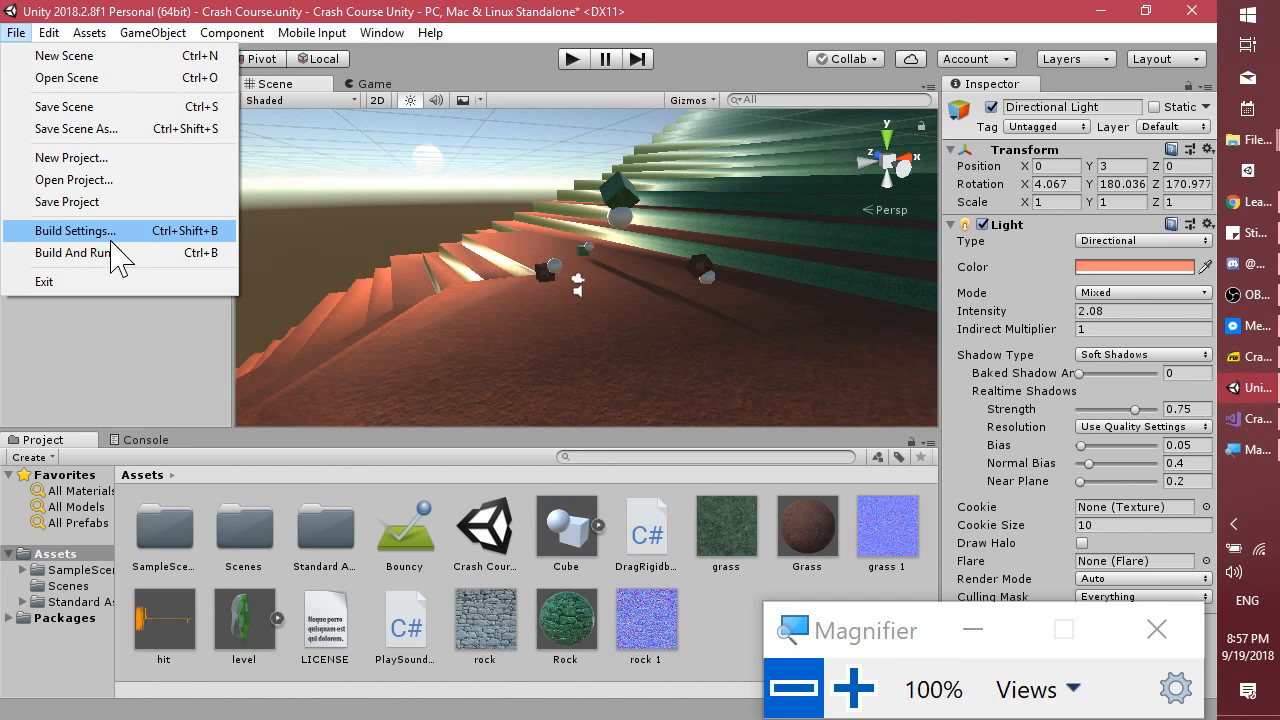
Open the Build Settings and remove Scenes/SampleScene from the scenes in the build.
{"action": "left_click", "coordinate": [111, 236]}
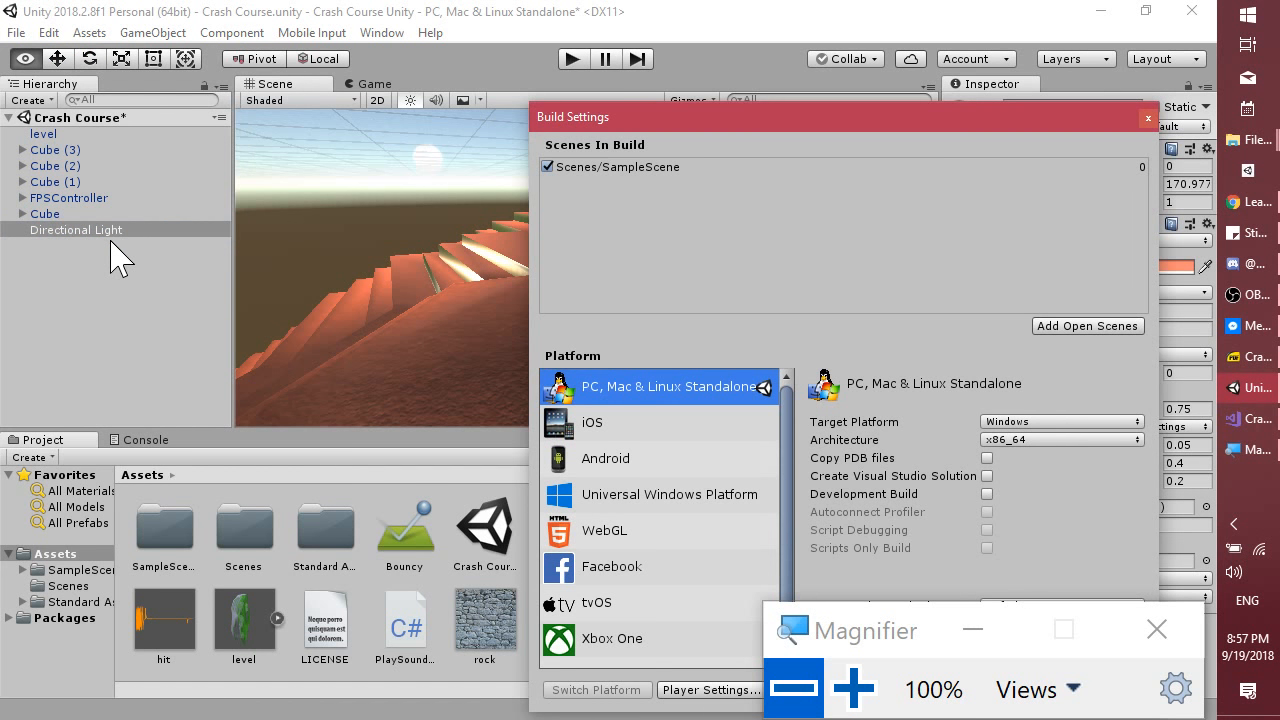
{"action": "left_click_drag", "start_coordinate": [558, 114], "coordinate": [403, 60]}
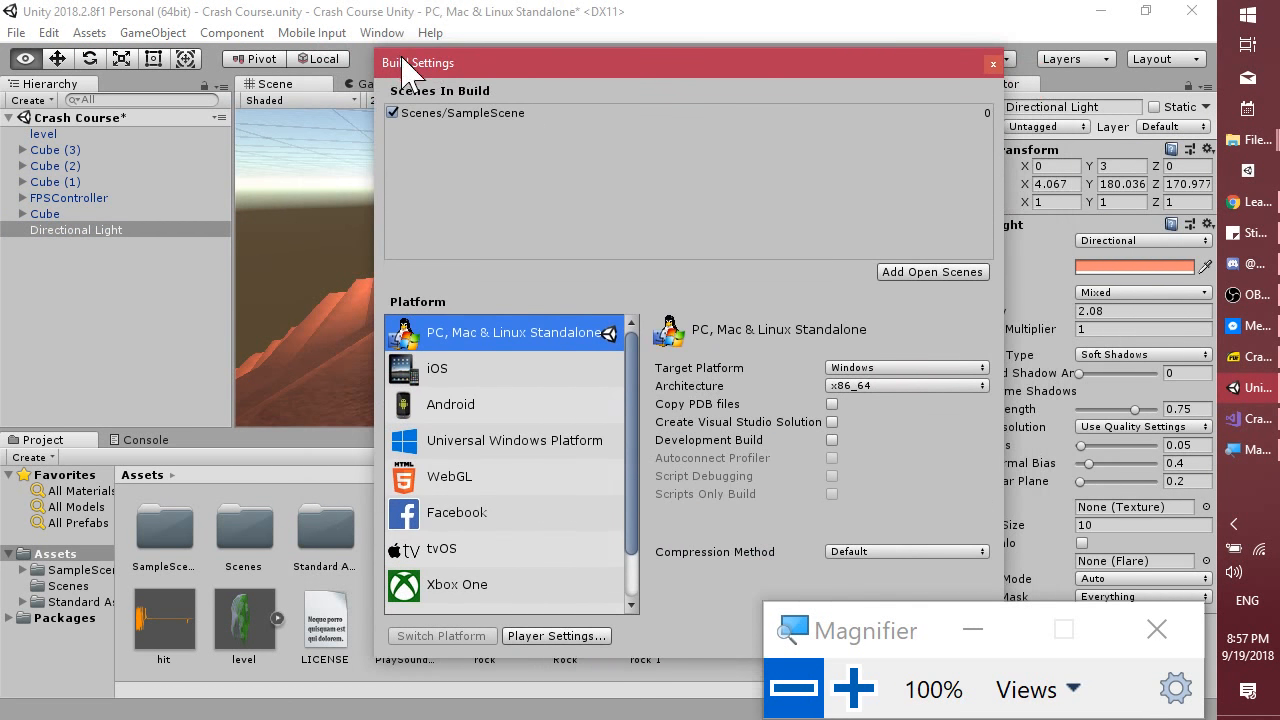
{"action": "left_click", "coordinate": [518, 118]}
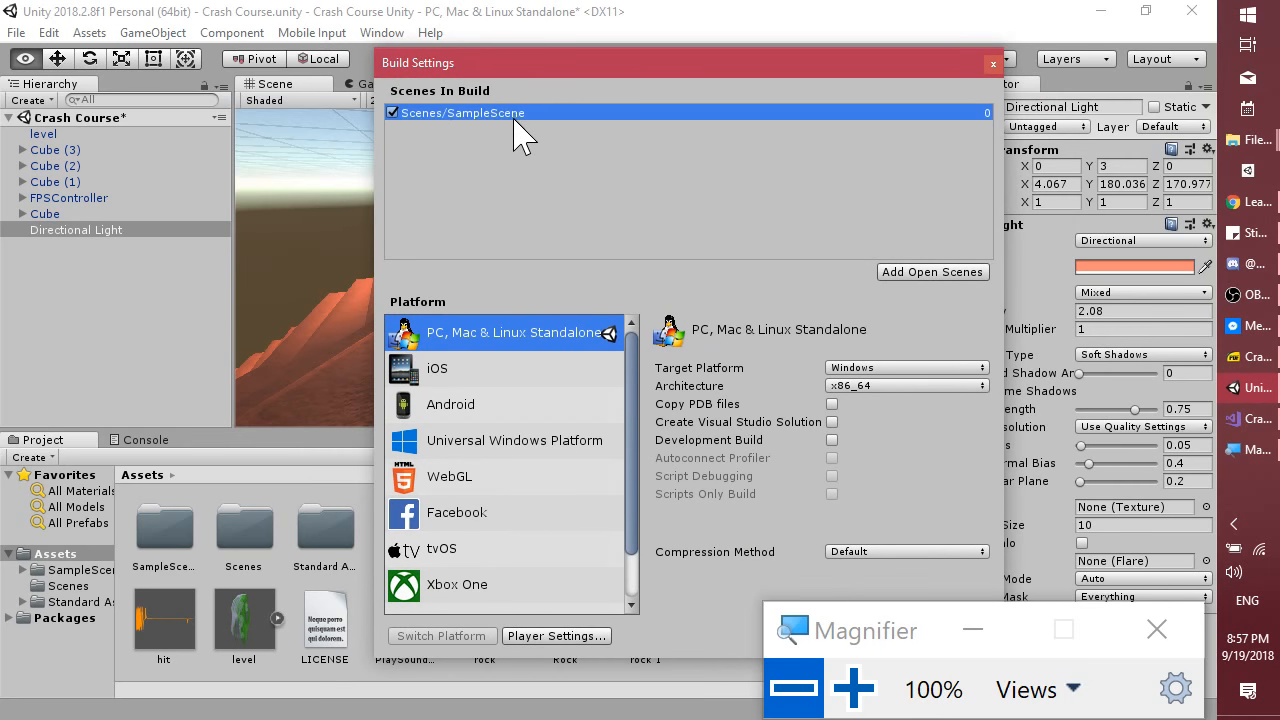
{"action": "key", "text": "Delete"}
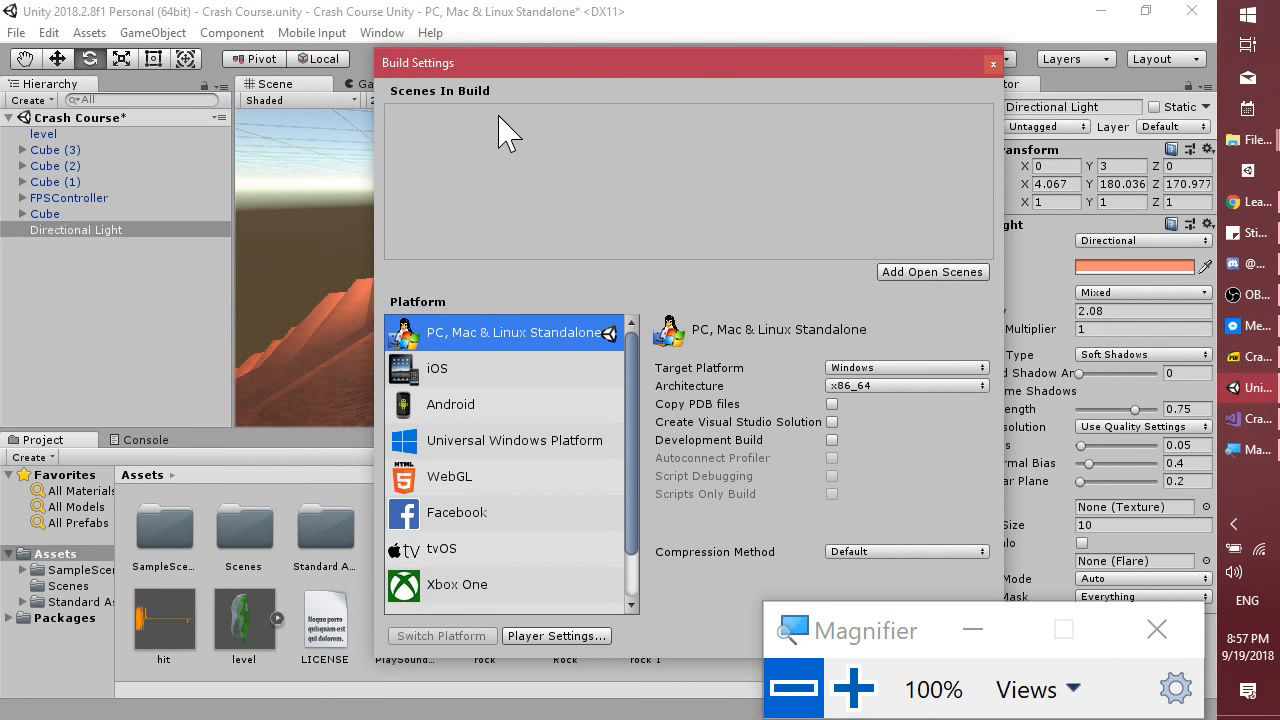
Add the Crash Course scene asset to the scenes in the build, moving the Build Settings window out of the way.
{"action": "left_click_drag", "start_coordinate": [470, 72], "coordinate": [660, 88]}
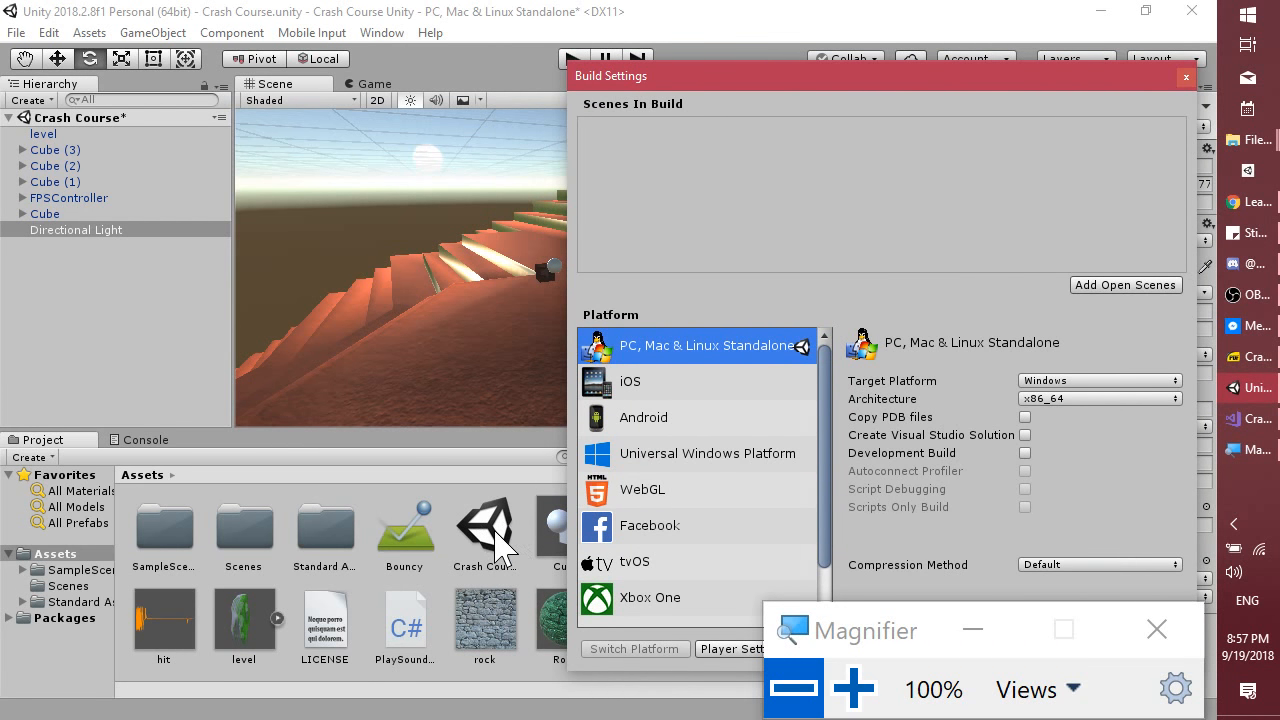
{"action": "left_click_drag", "start_coordinate": [496, 545], "coordinate": [639, 153]}
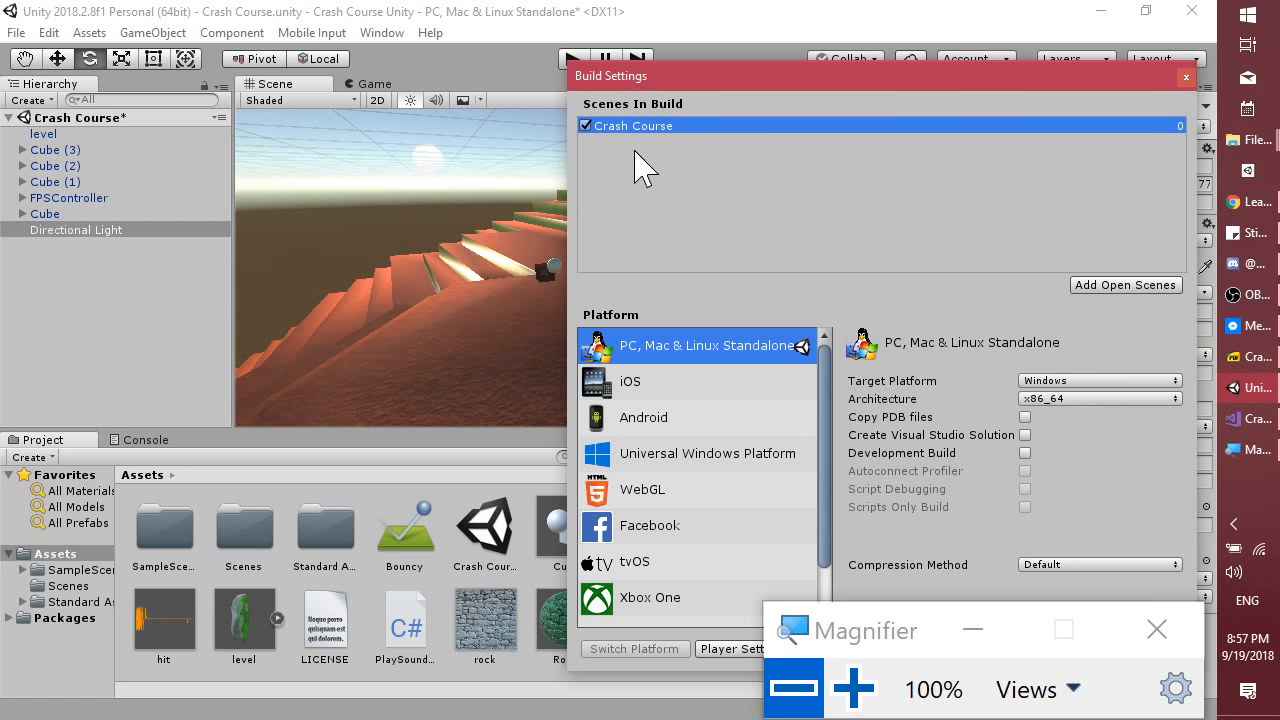
{"action": "left_click_drag", "start_coordinate": [718, 76], "coordinate": [233, 90]}
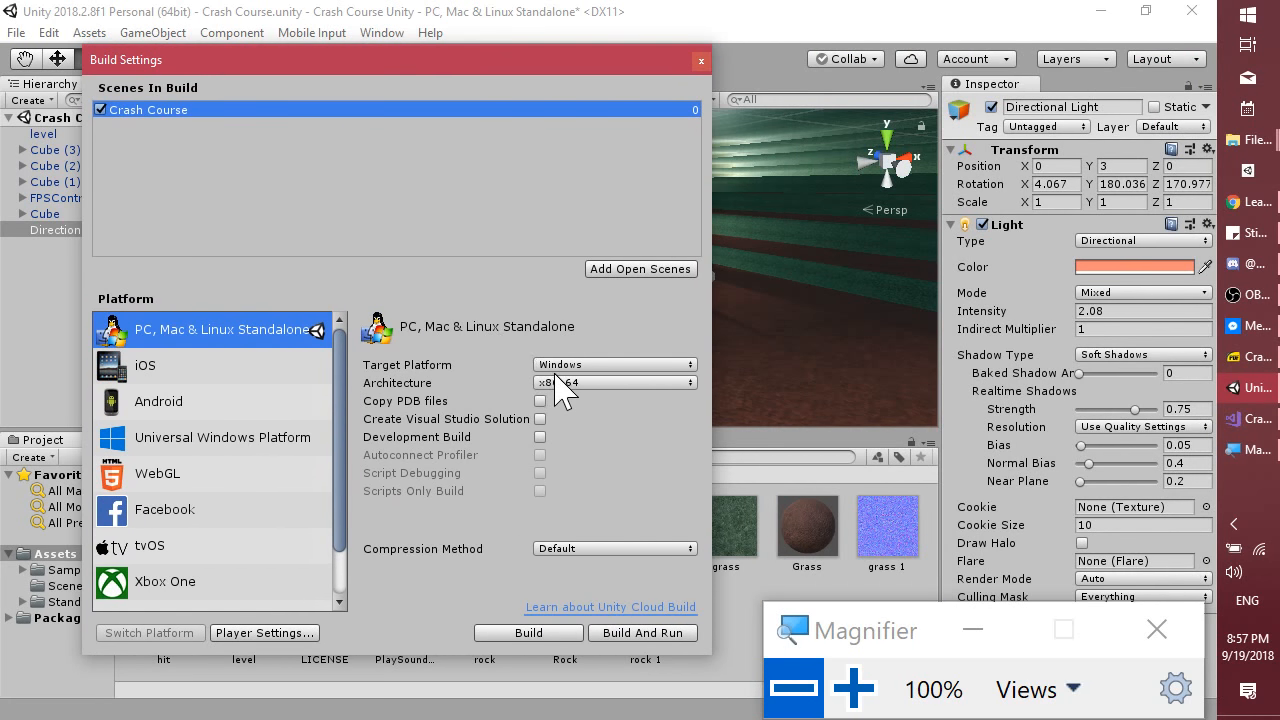
Look through the Target Platform and Architecture options for the PC, Mac & Linux Standalone build.
{"action": "left_click", "coordinate": [567, 368]}
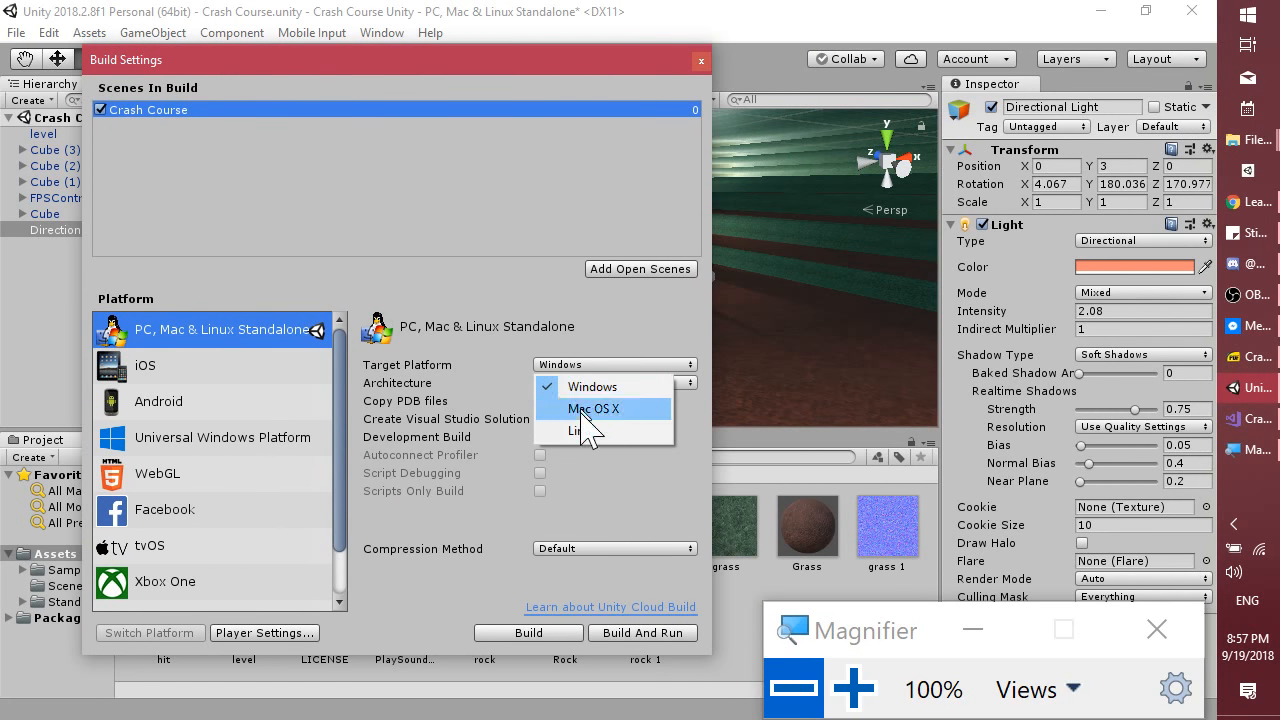
{"action": "left_click", "coordinate": [432, 366]}
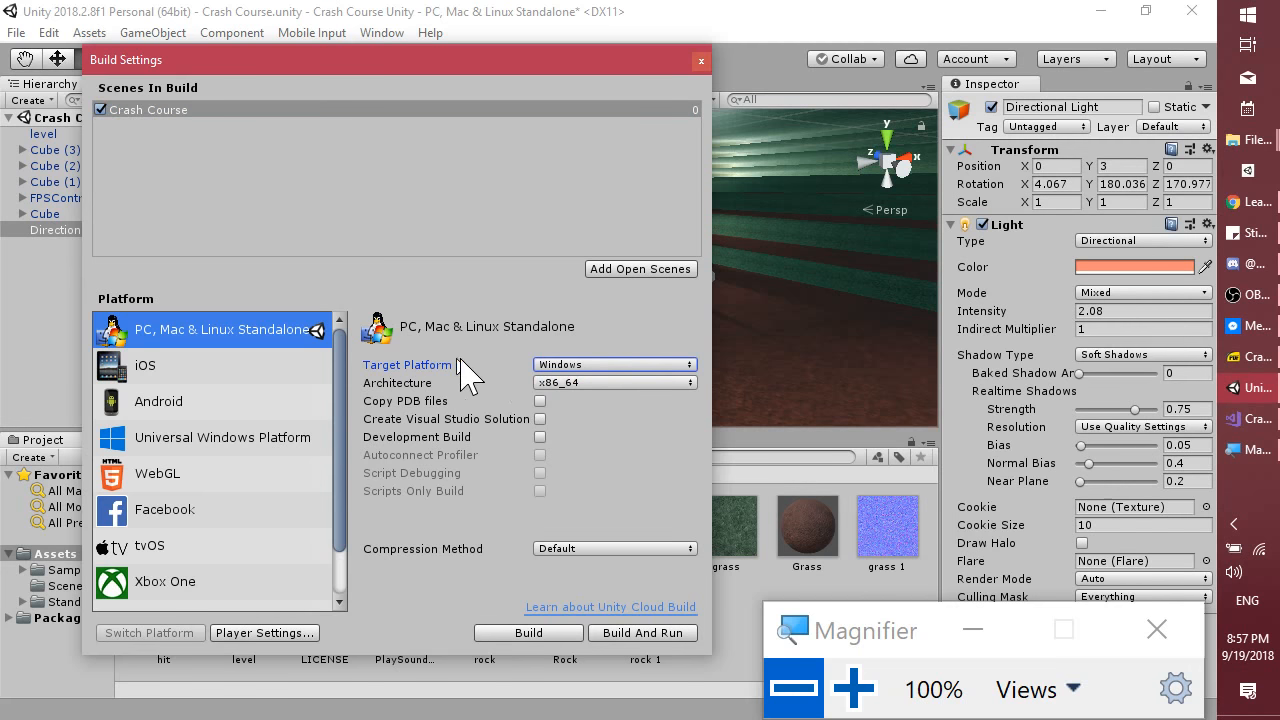
{"action": "left_click", "coordinate": [595, 384]}
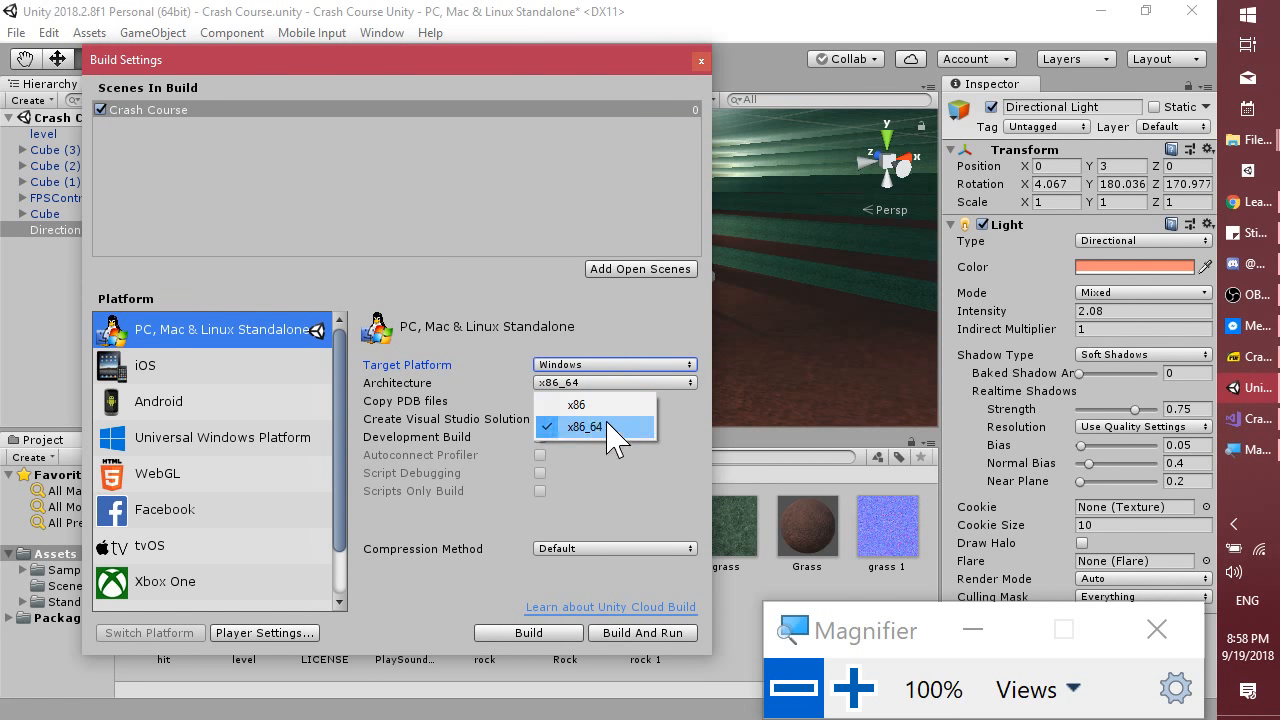
Magnify the platform list, look at iOS and Universal Windows Platform, and return to PC, Mac & Linux Standalone.
{"action": "left_click", "coordinate": [855, 690]}
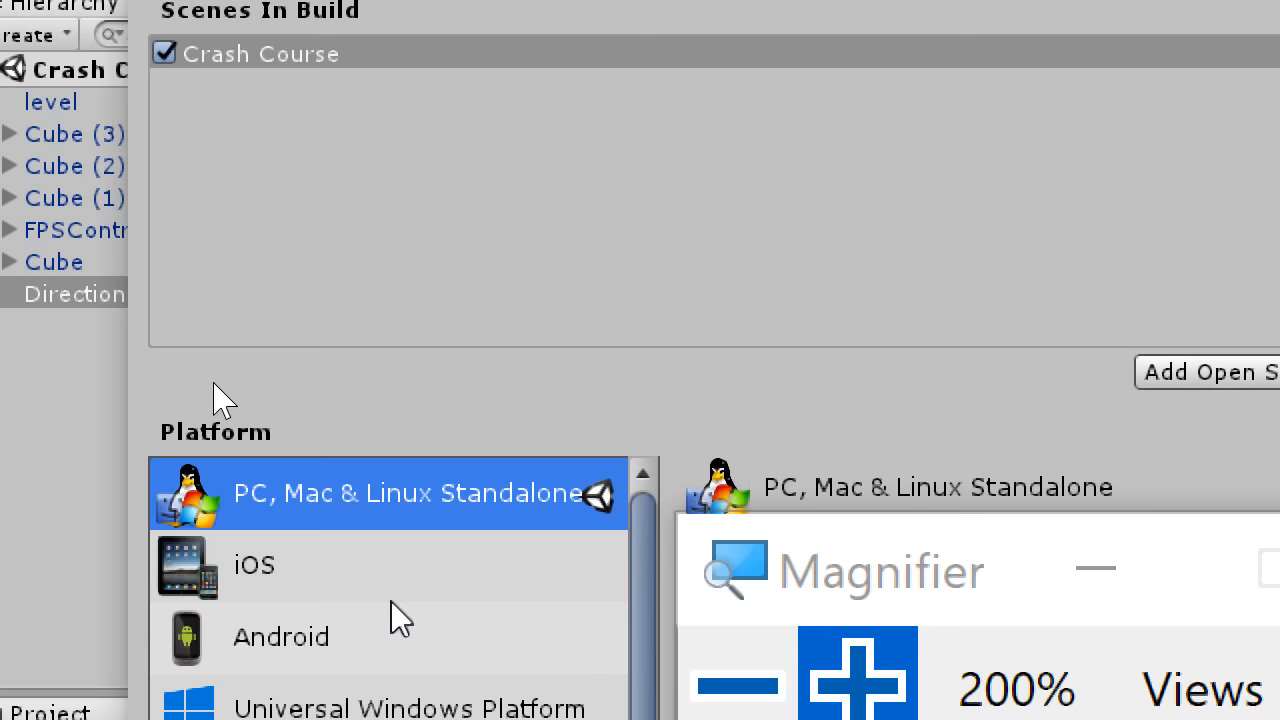
{"action": "left_click", "coordinate": [378, 553]}
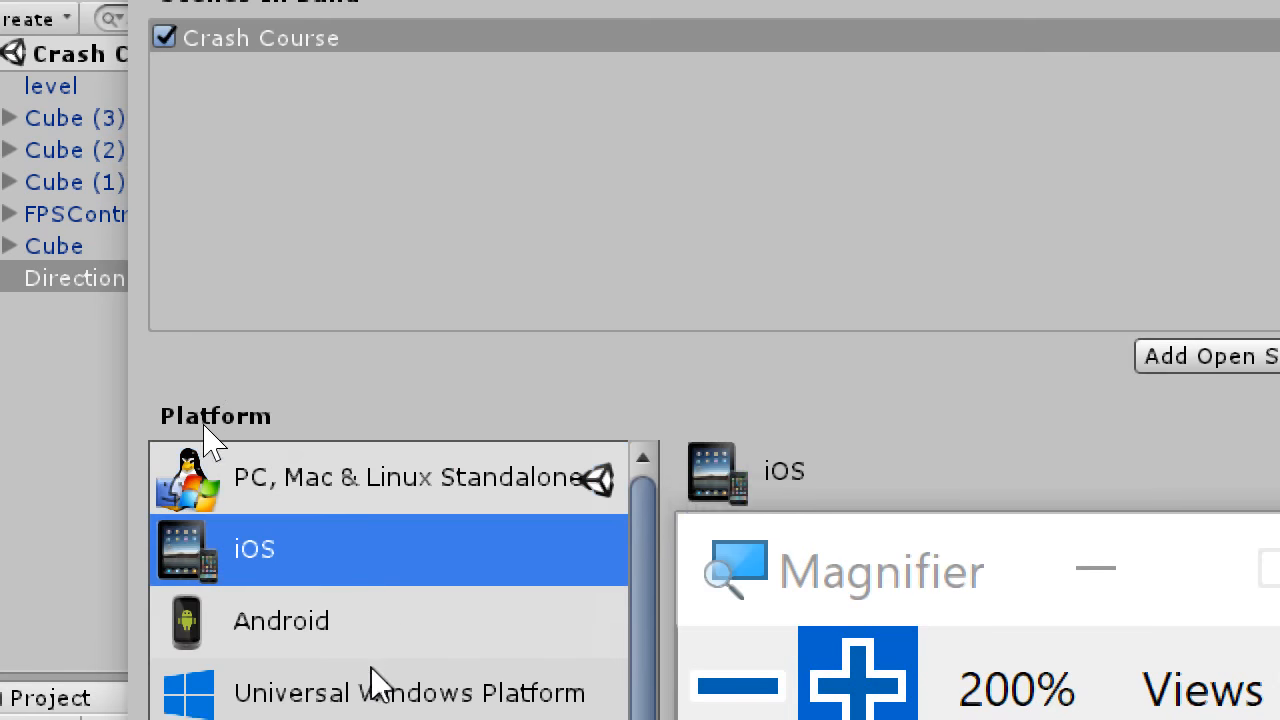
{"action": "left_click", "coordinate": [371, 684]}
{"action": "left_click", "coordinate": [363, 328]}
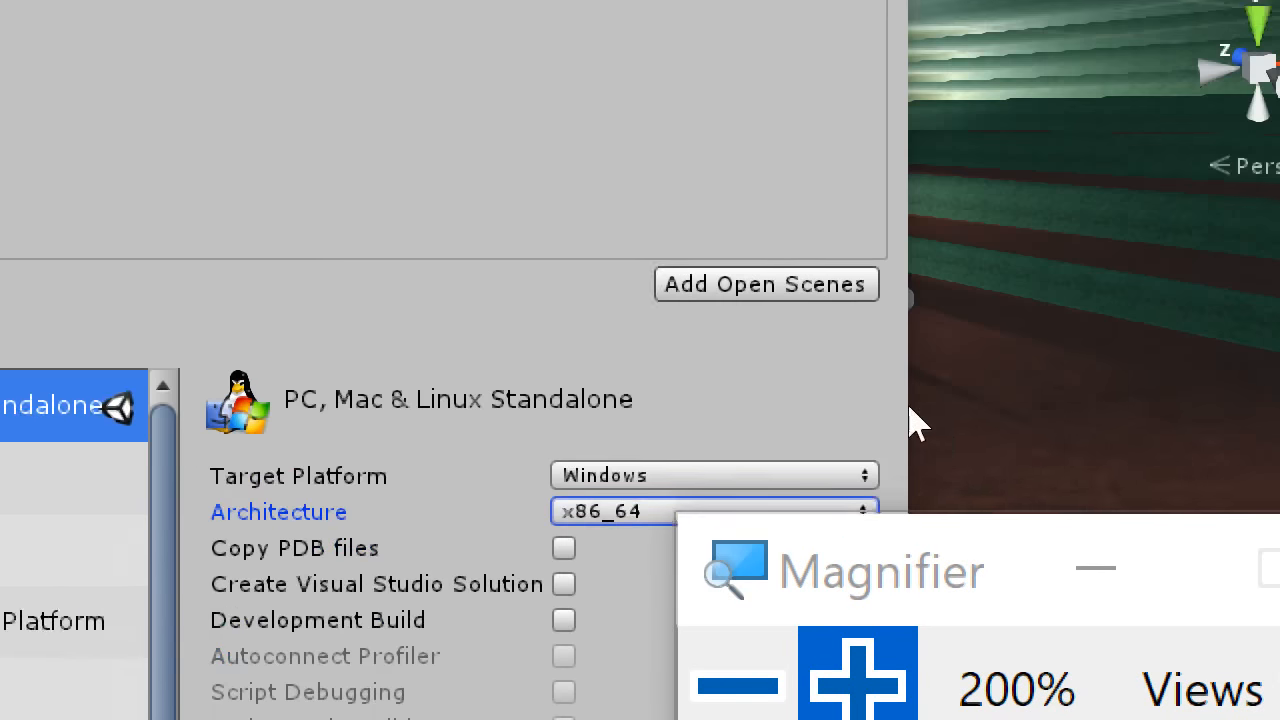
Choose Windows as the standalone build's target platform and keep its architecture at x86_64.
{"action": "left_click", "coordinate": [480, 411]}
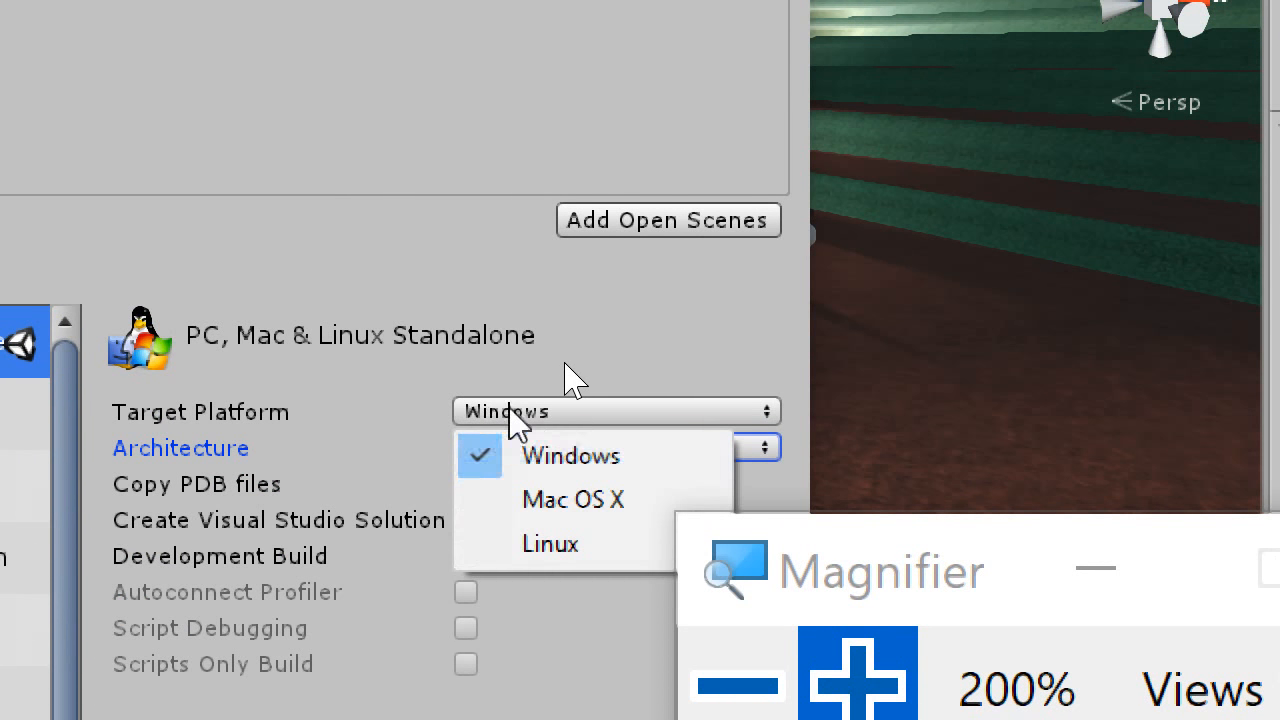
{"action": "left_click", "coordinate": [523, 459]}
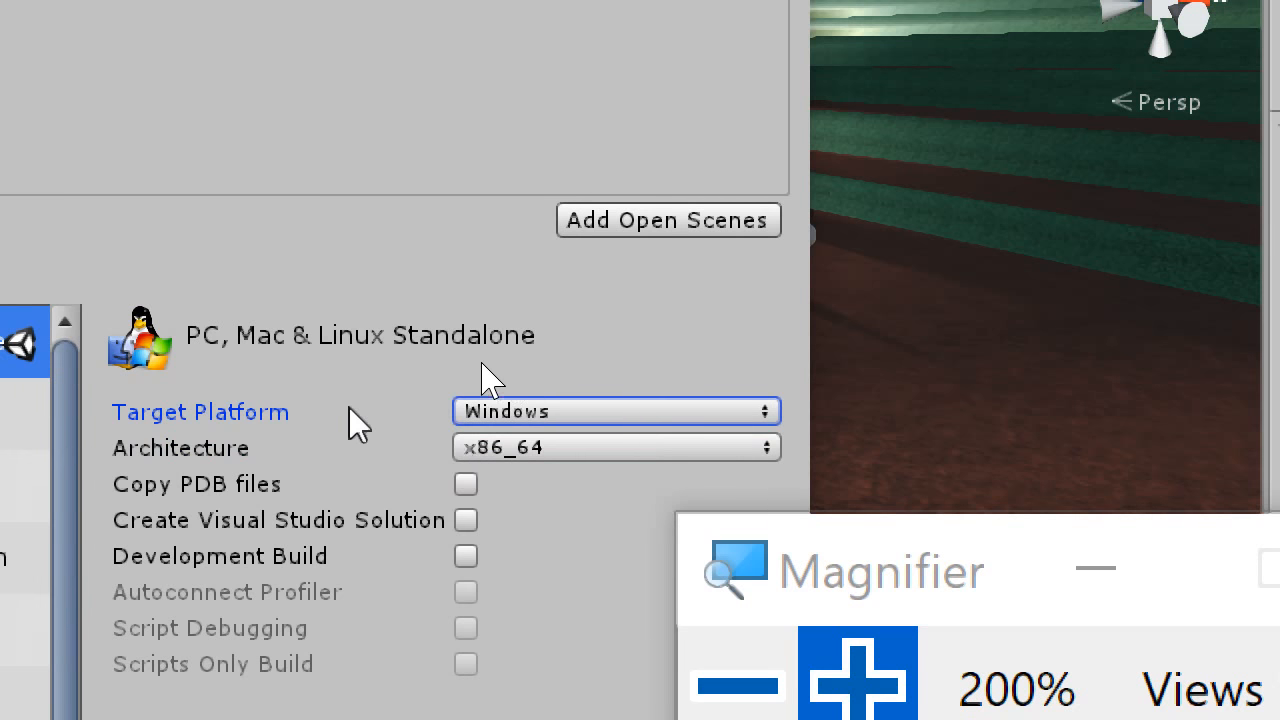
{"action": "left_click", "coordinate": [533, 447]}
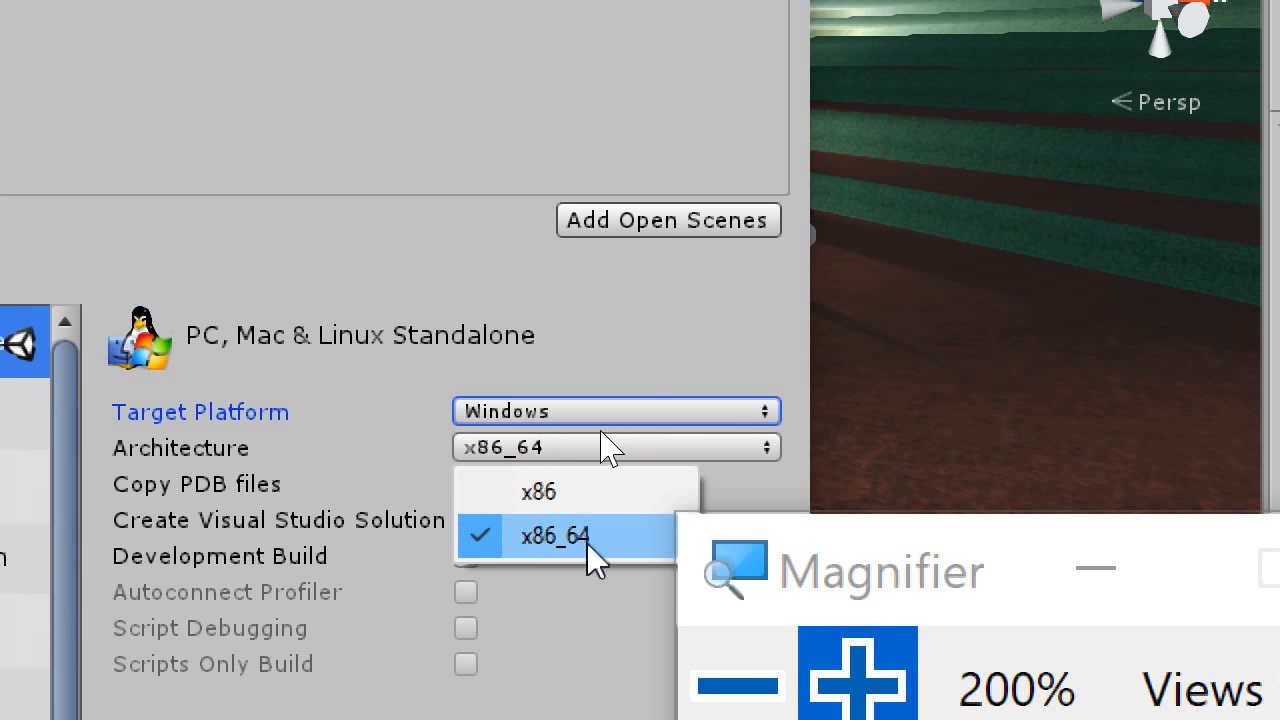
{"action": "left_click", "coordinate": [283, 463]}
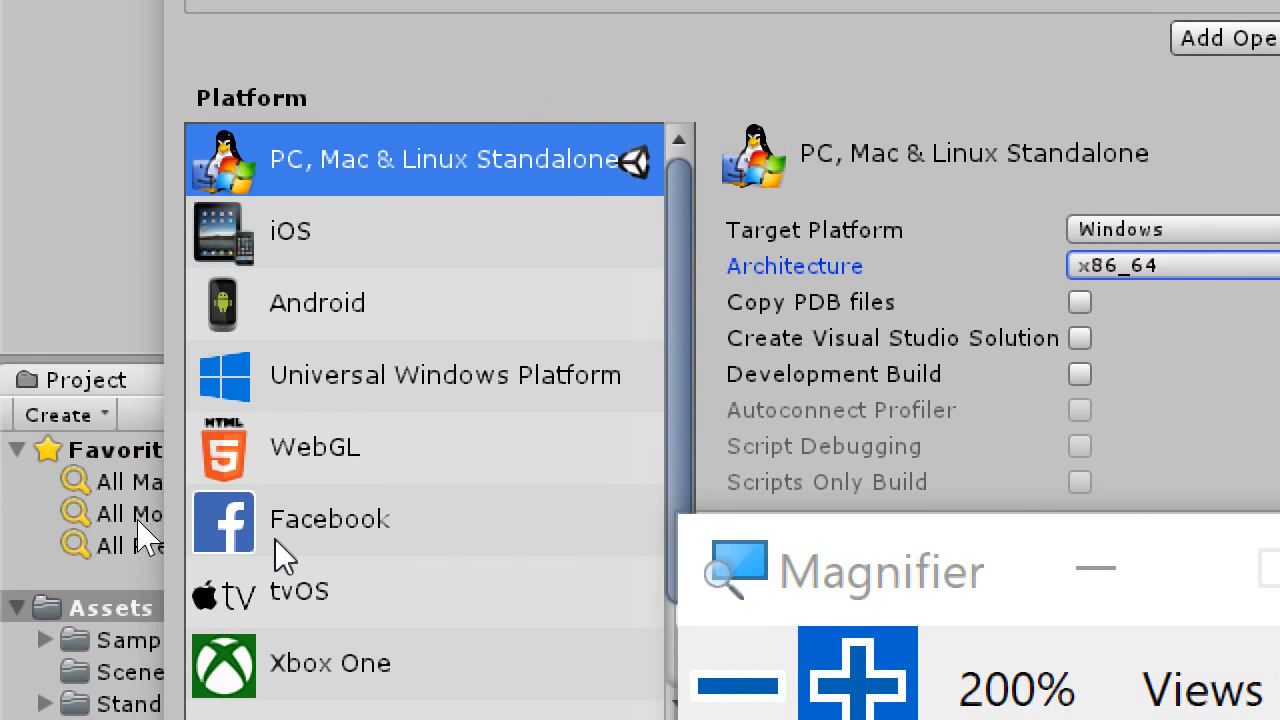
Examine the Universal Windows Platform build options and reselect PC, Mac & Linux Standalone.
{"action": "left_click", "coordinate": [360, 368]}
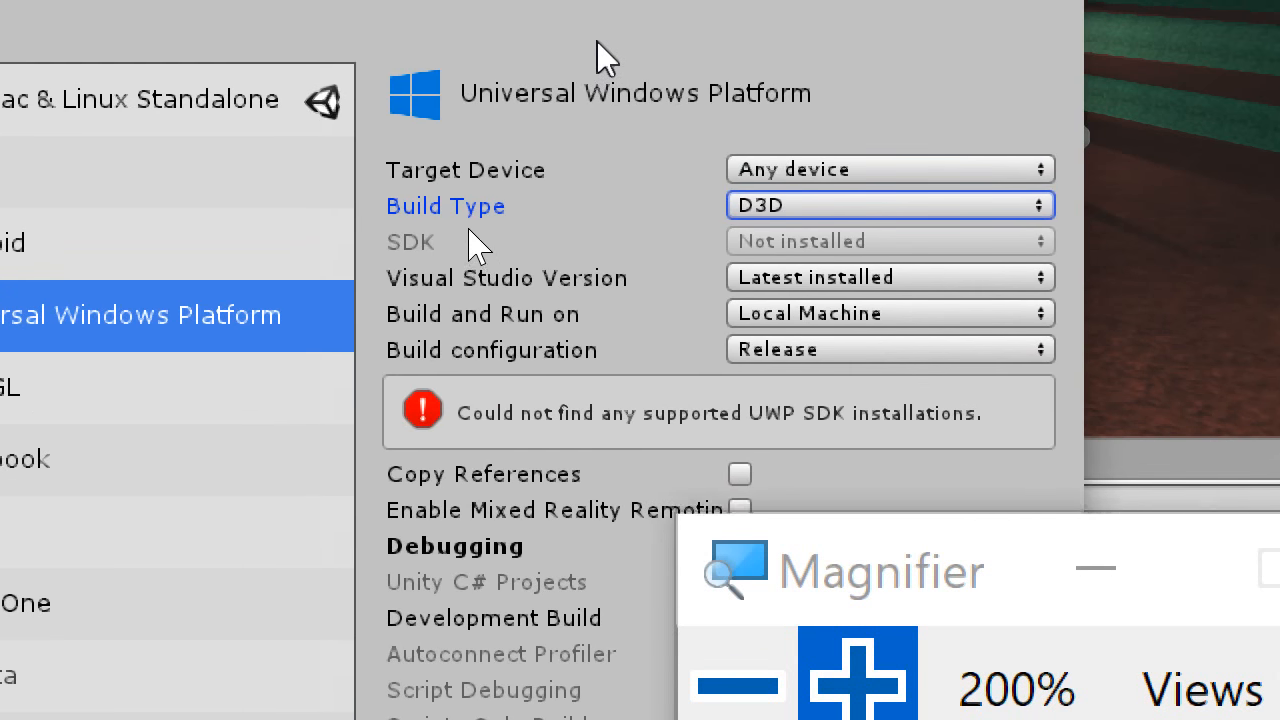
{"action": "left_click", "coordinate": [196, 118]}
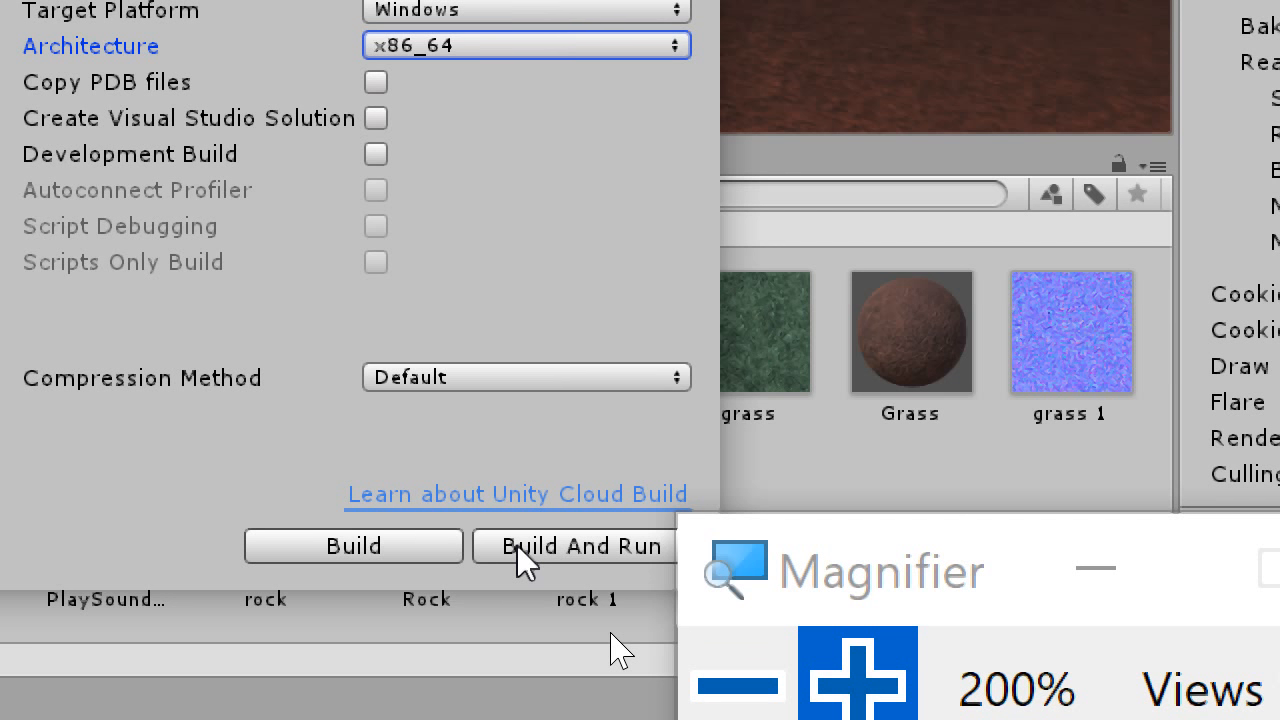
Build the standalone game into a new folder named Crash Course inside the Projects folder on the Shared (D:) drive.
{"action": "left_click", "coordinate": [358, 551]}
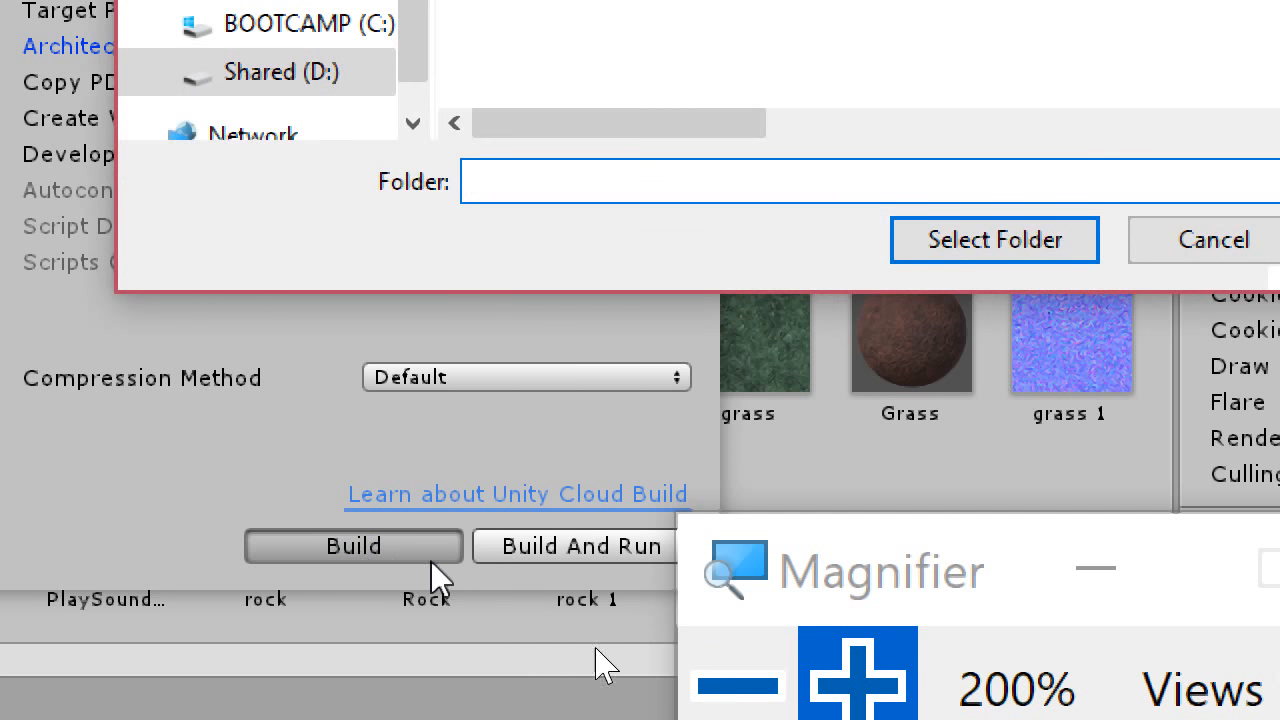
{"action": "left_click", "coordinate": [745, 686]}
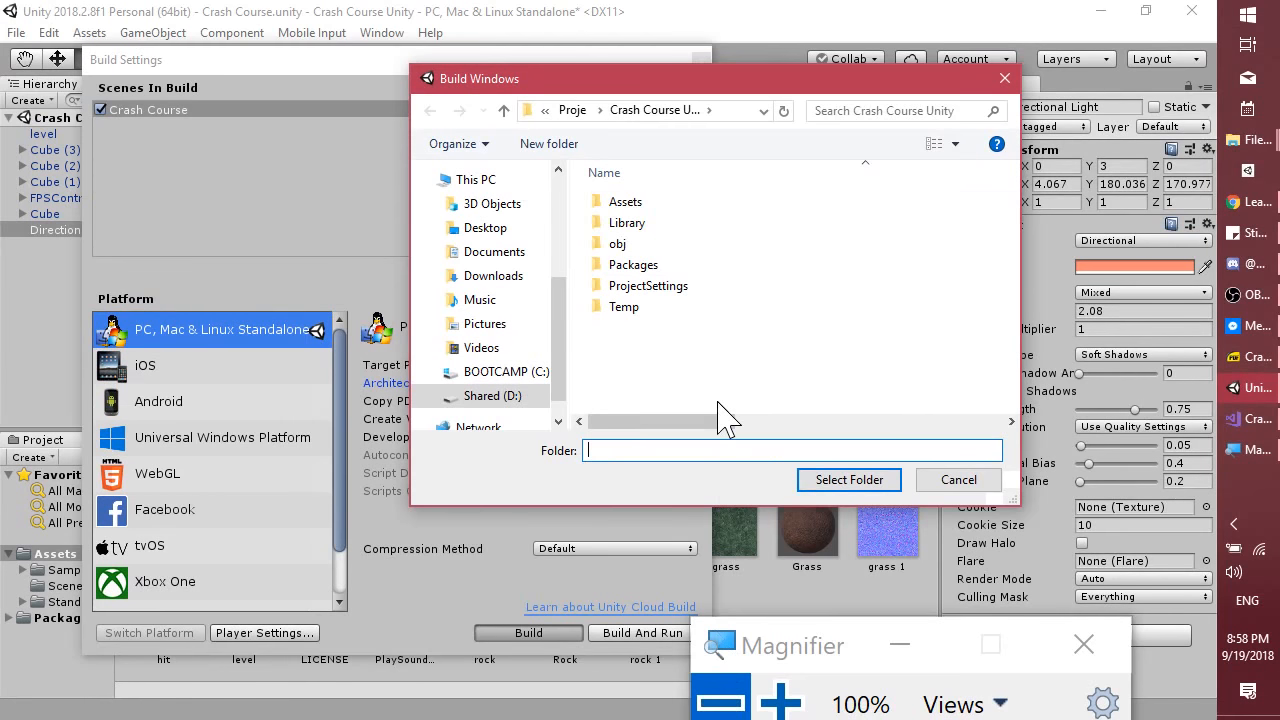
{"action": "left_click", "coordinate": [574, 110]}
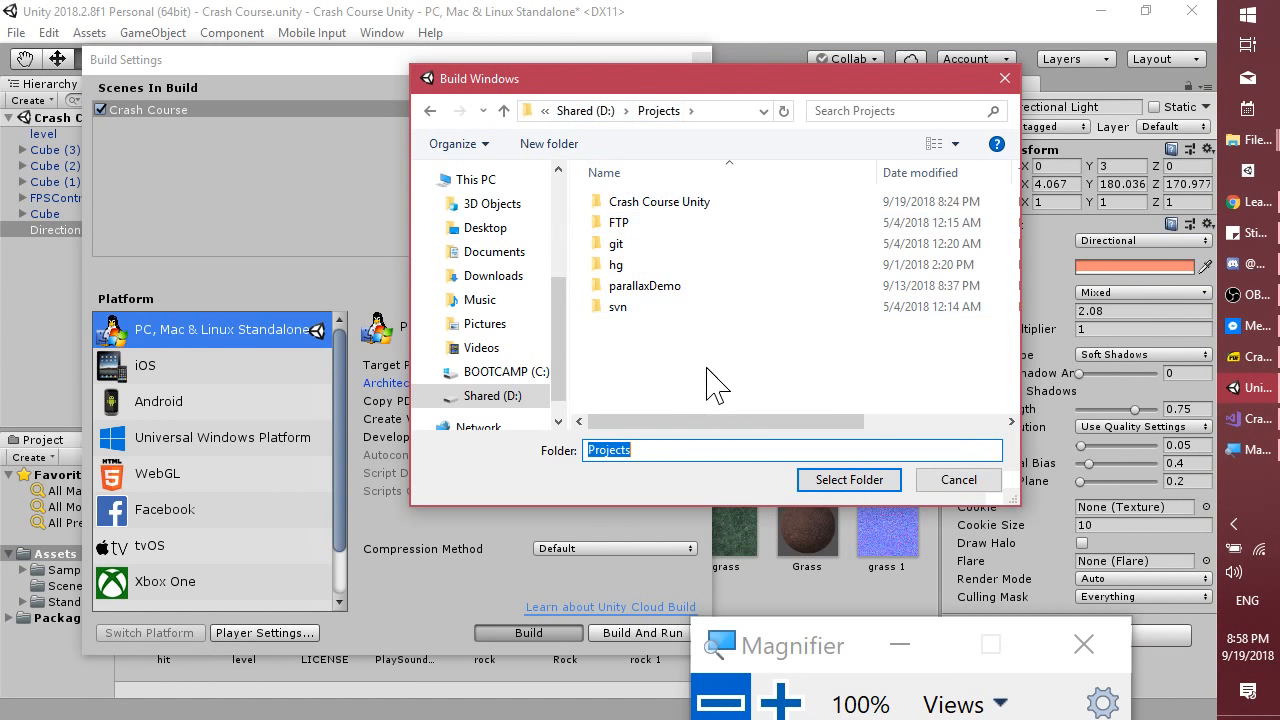
{"action": "left_click", "coordinate": [549, 143]}
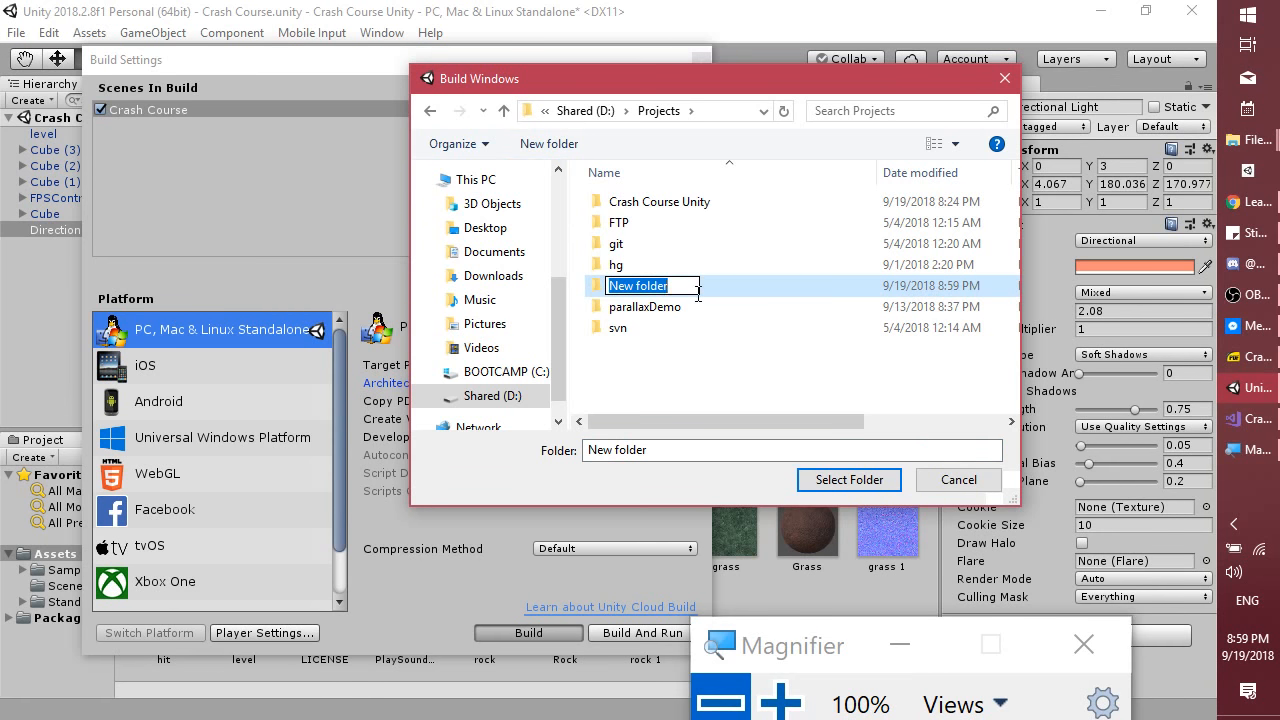
{"action": "type", "text": "Crash Course"}
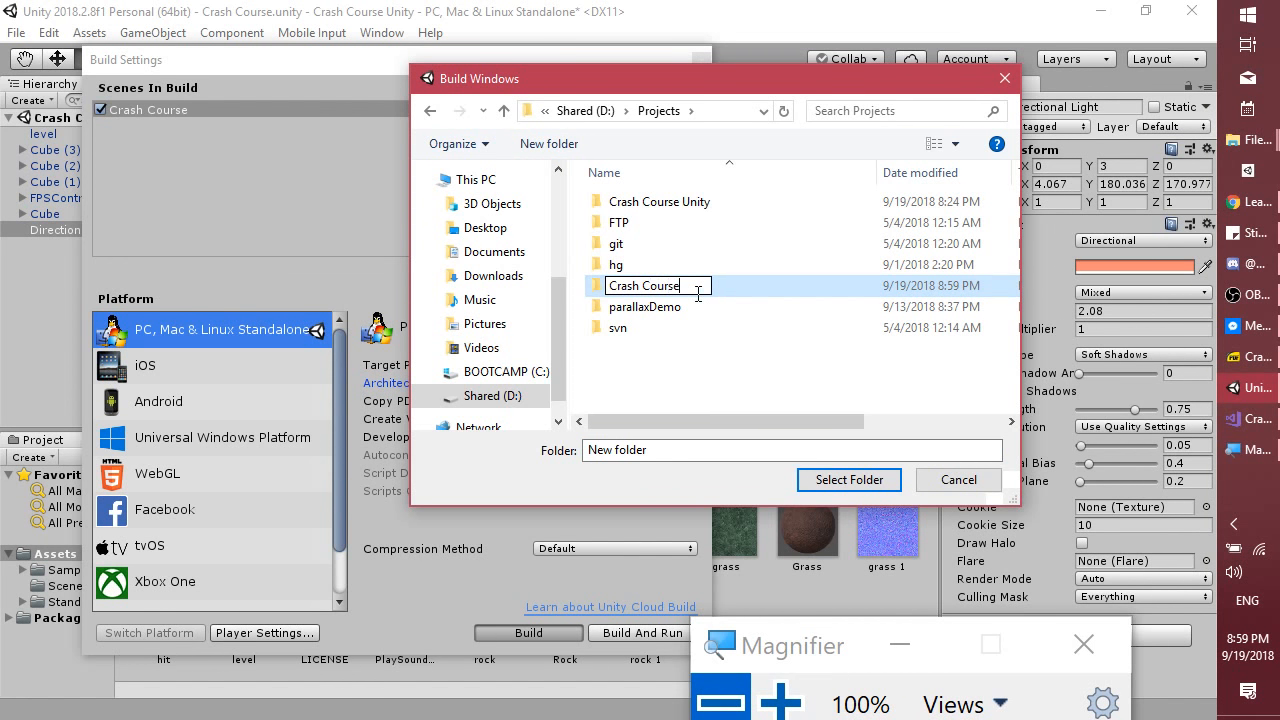
{"action": "key", "text": "Return"}
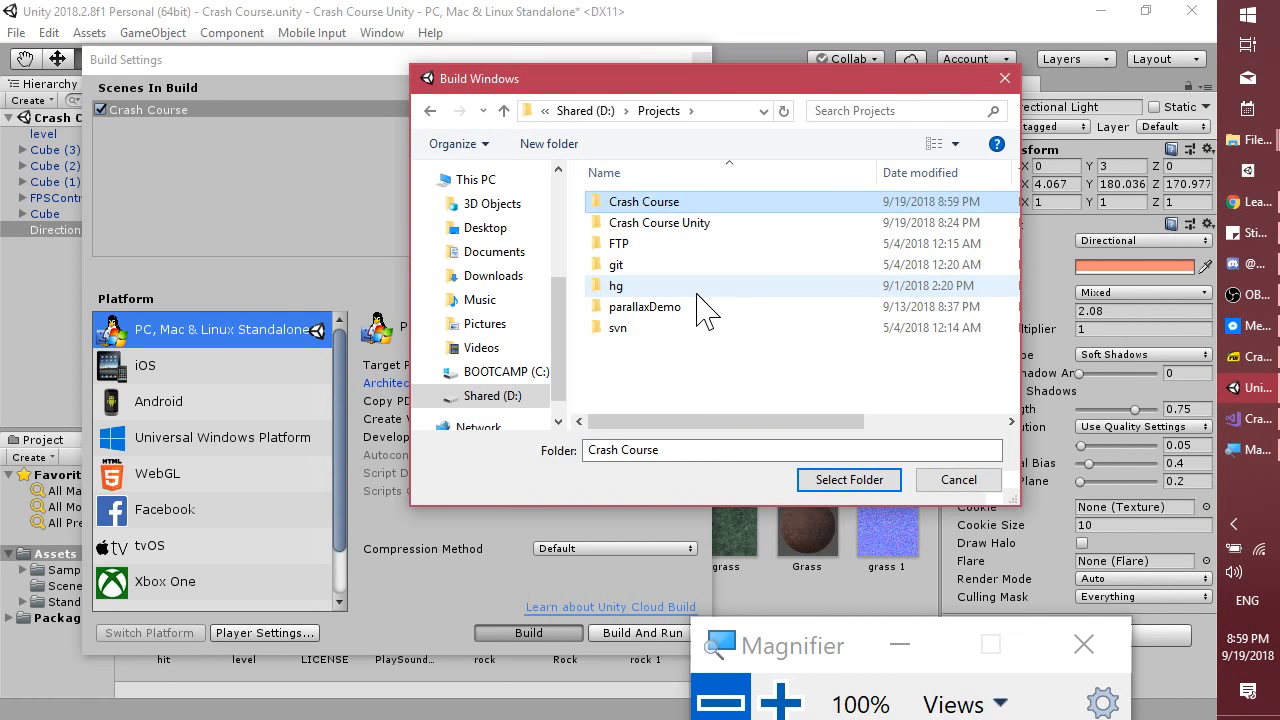
{"action": "left_click", "coordinate": [843, 481]}
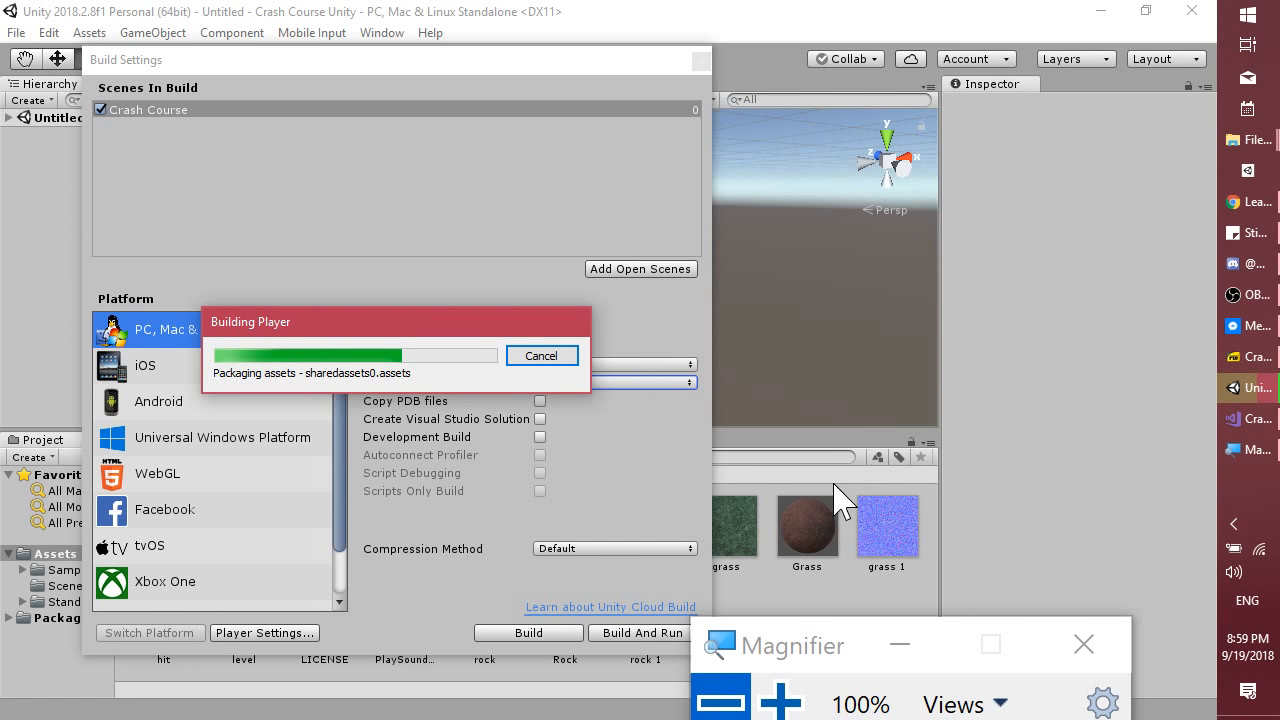
Close the File Explorer window that shows the obs folder.
{"action": "mouse_move", "coordinate": [1253, 143]}
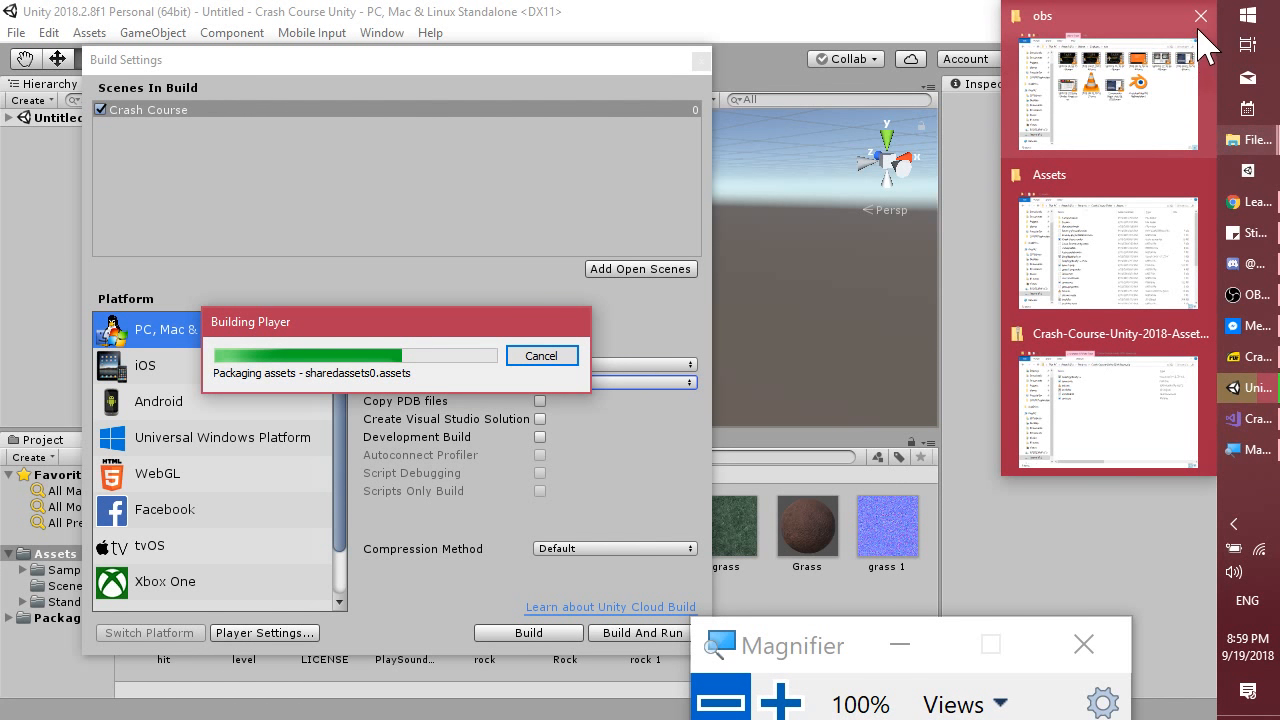
{"action": "left_click", "coordinate": [1200, 18]}
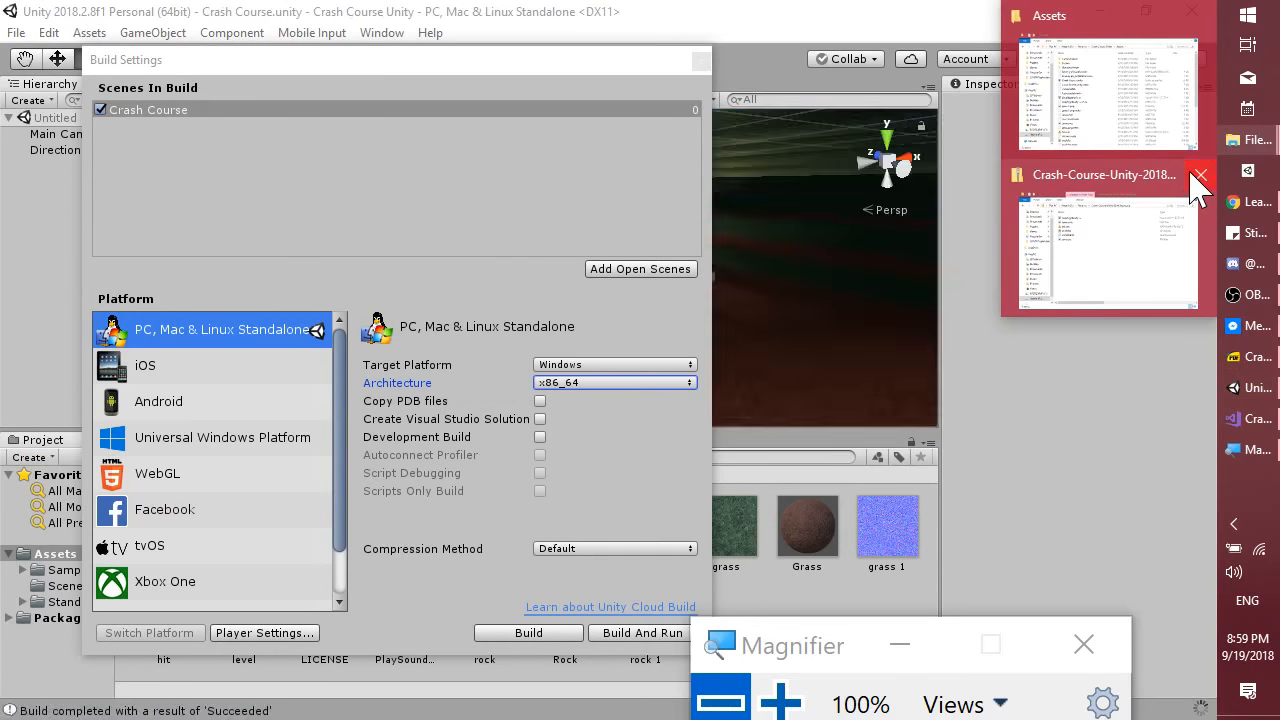
Close the Crash-Course-Unity archive window and launch Crash Course Unity.exe from the Crash Course build folder.
{"action": "left_click", "coordinate": [1200, 176]}
{"action": "left_click", "coordinate": [1135, 145]}
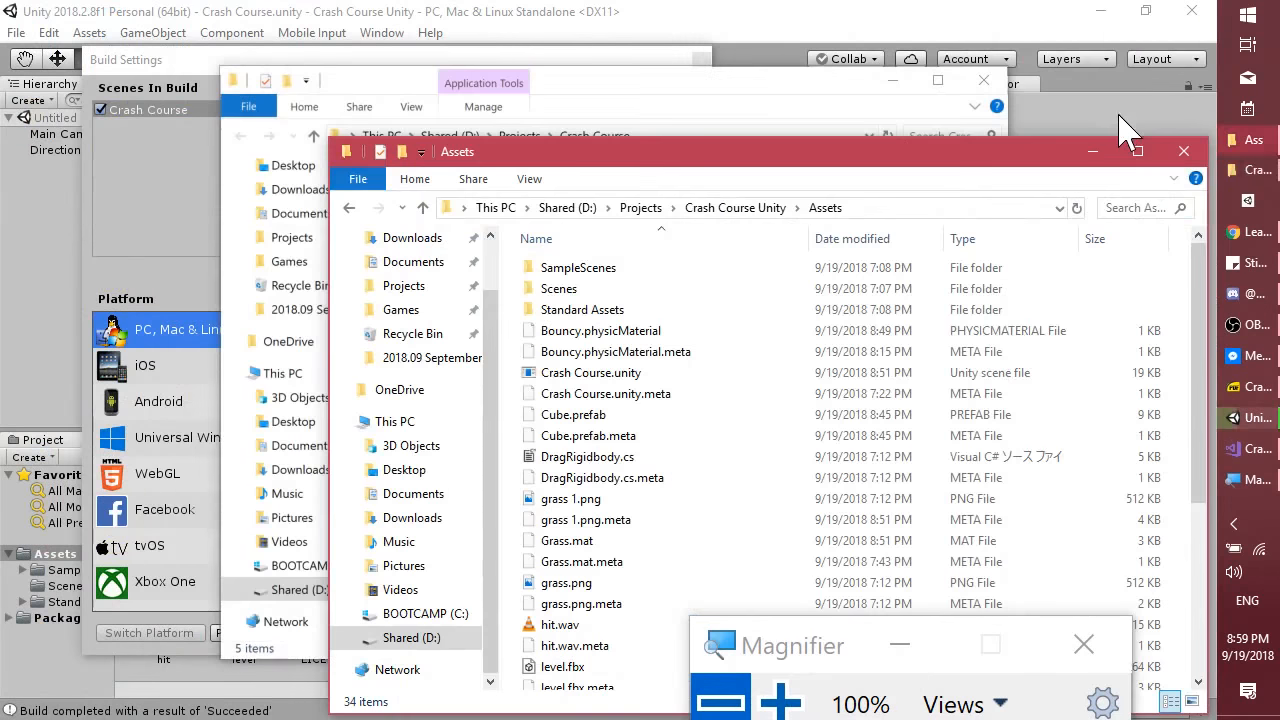
{"action": "left_click", "coordinate": [780, 110]}
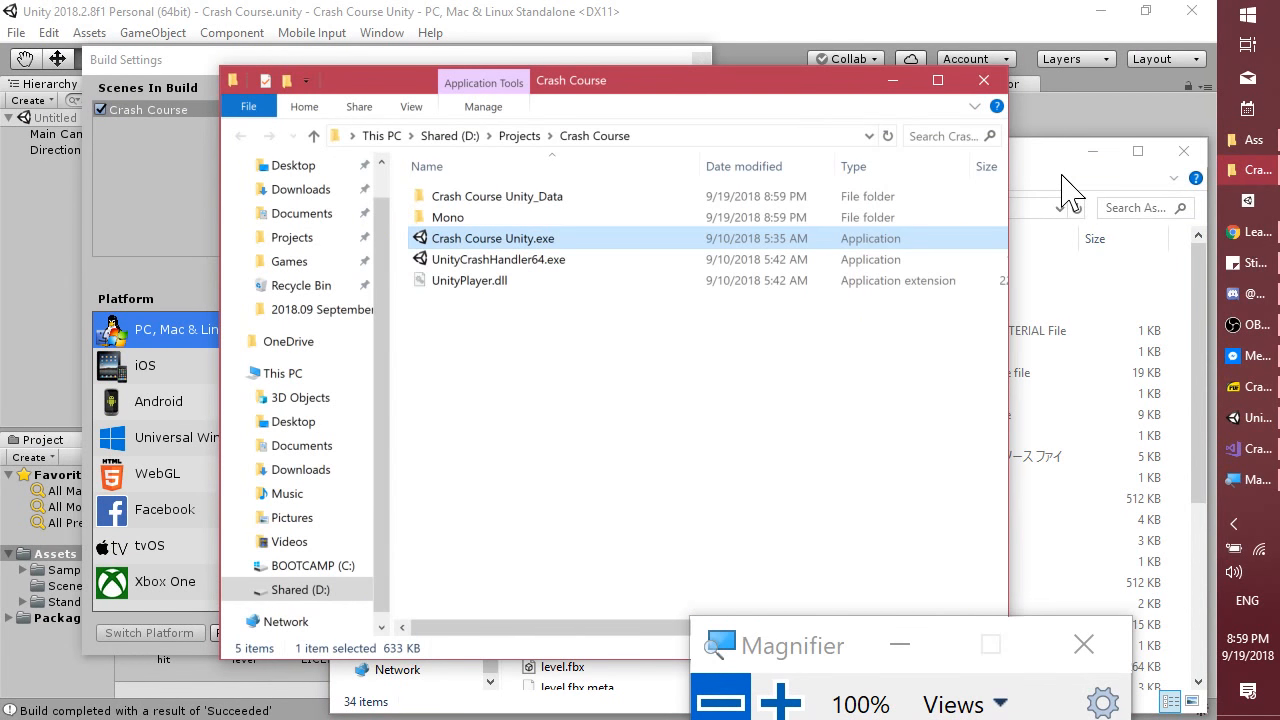
{"action": "left_click", "coordinate": [690, 376]}
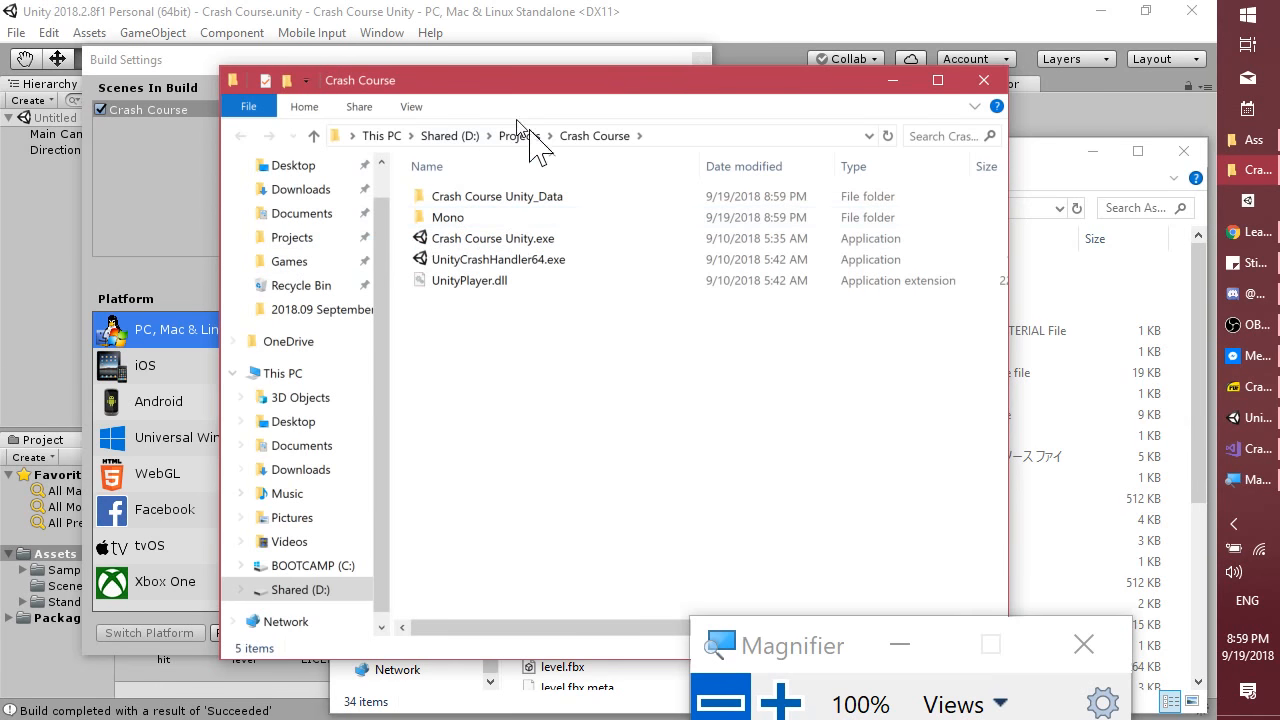
{"action": "left_click", "coordinate": [517, 245]}
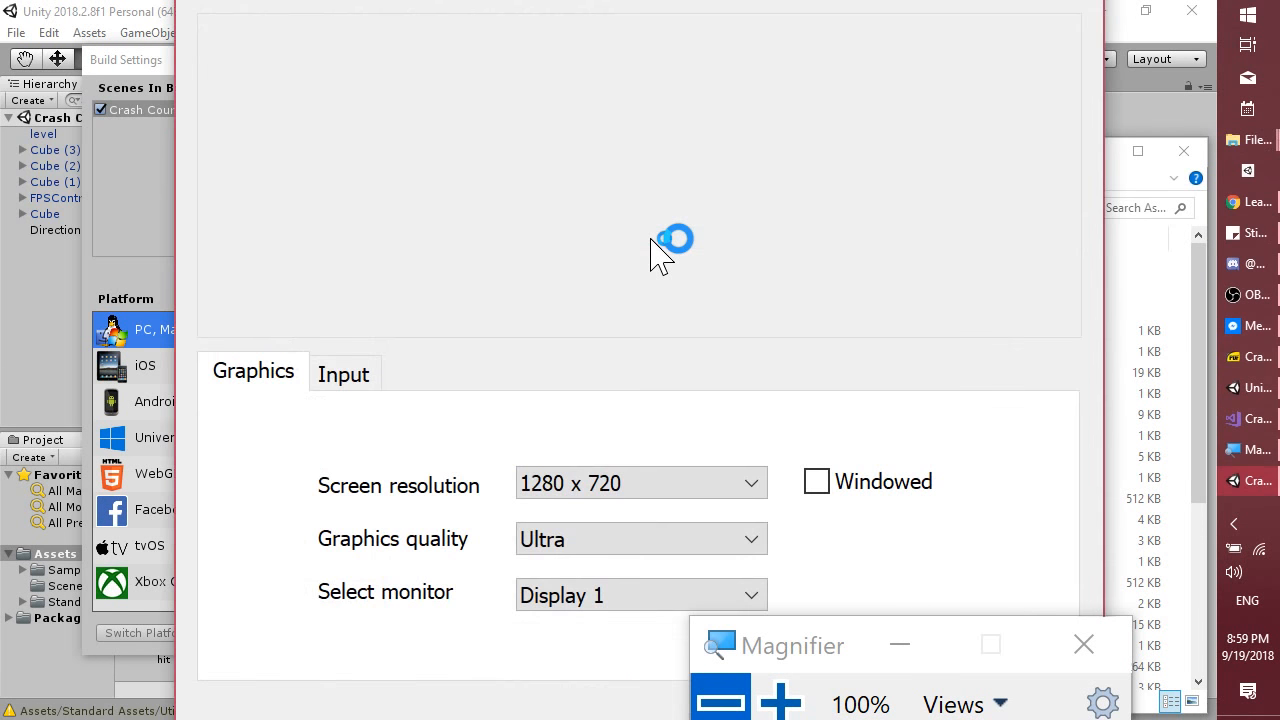
Start the built game in windowed mode at a screen resolution of 320 x 200.
{"action": "left_click_drag", "start_coordinate": [818, 645], "coordinate": [792, 183]}
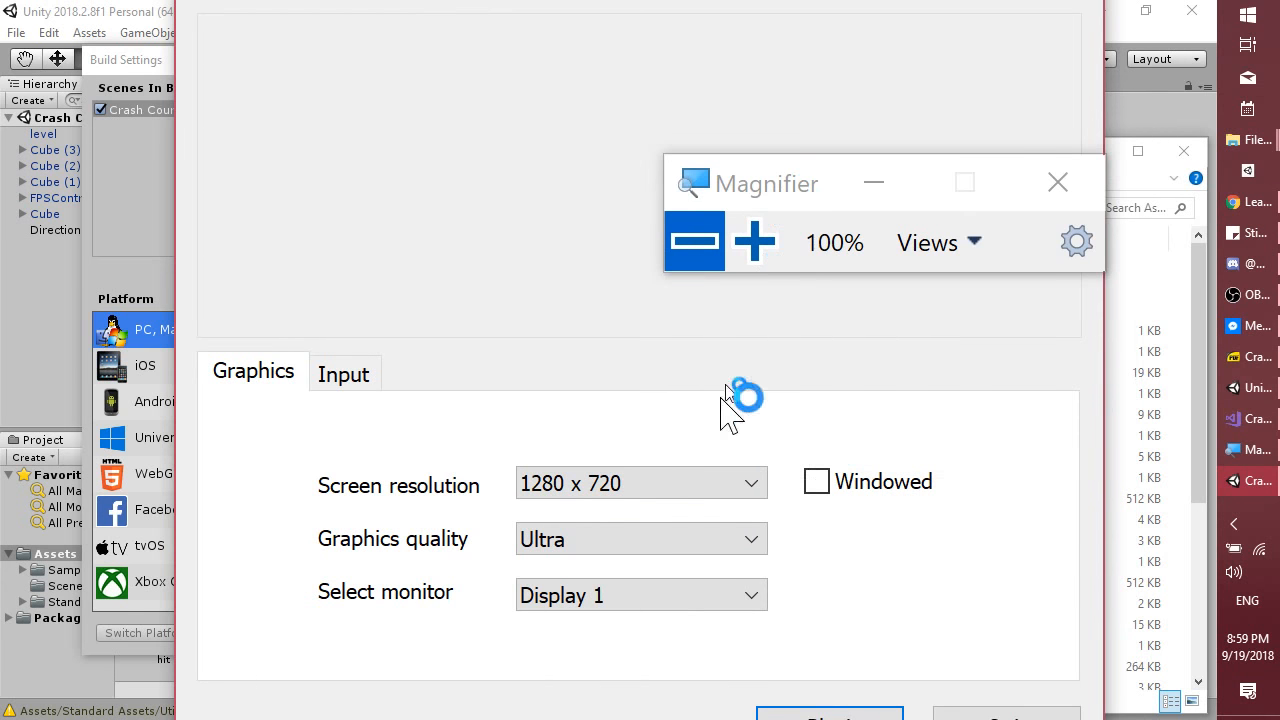
{"action": "left_click", "coordinate": [808, 488]}
{"action": "left_click", "coordinate": [752, 484]}
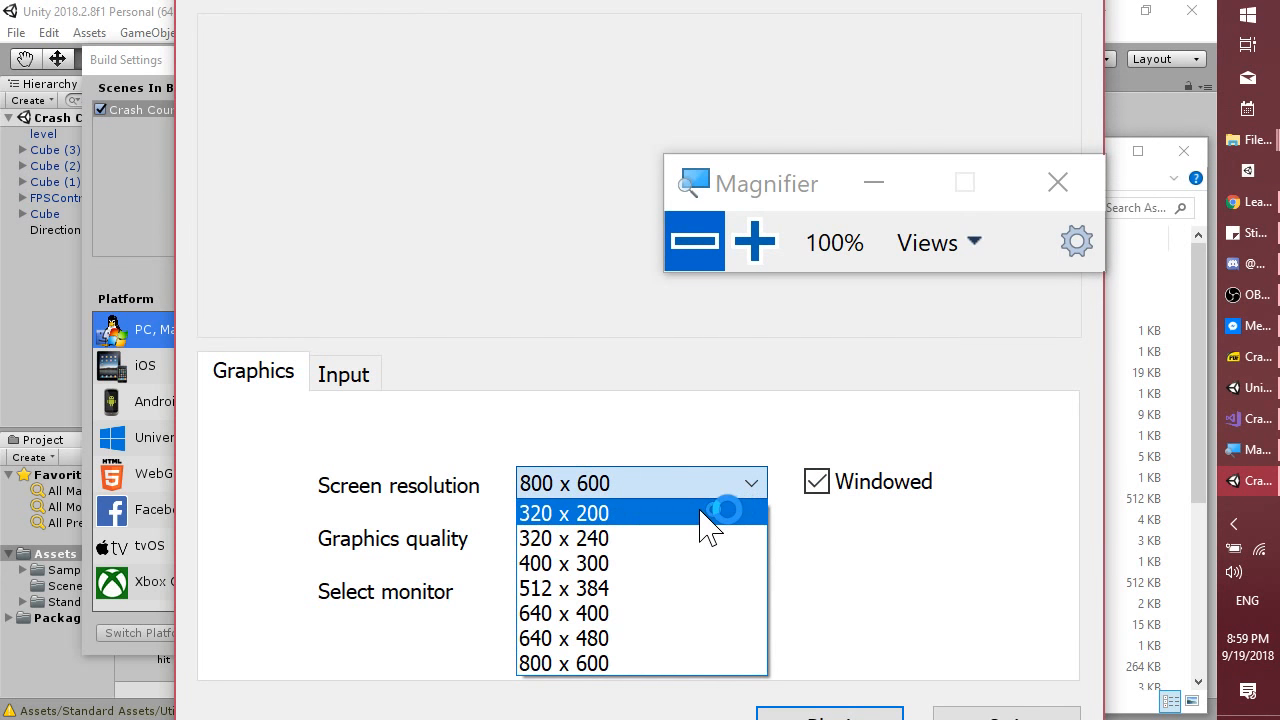
{"action": "left_click", "coordinate": [703, 515]}
{"action": "left_click", "coordinate": [800, 712]}
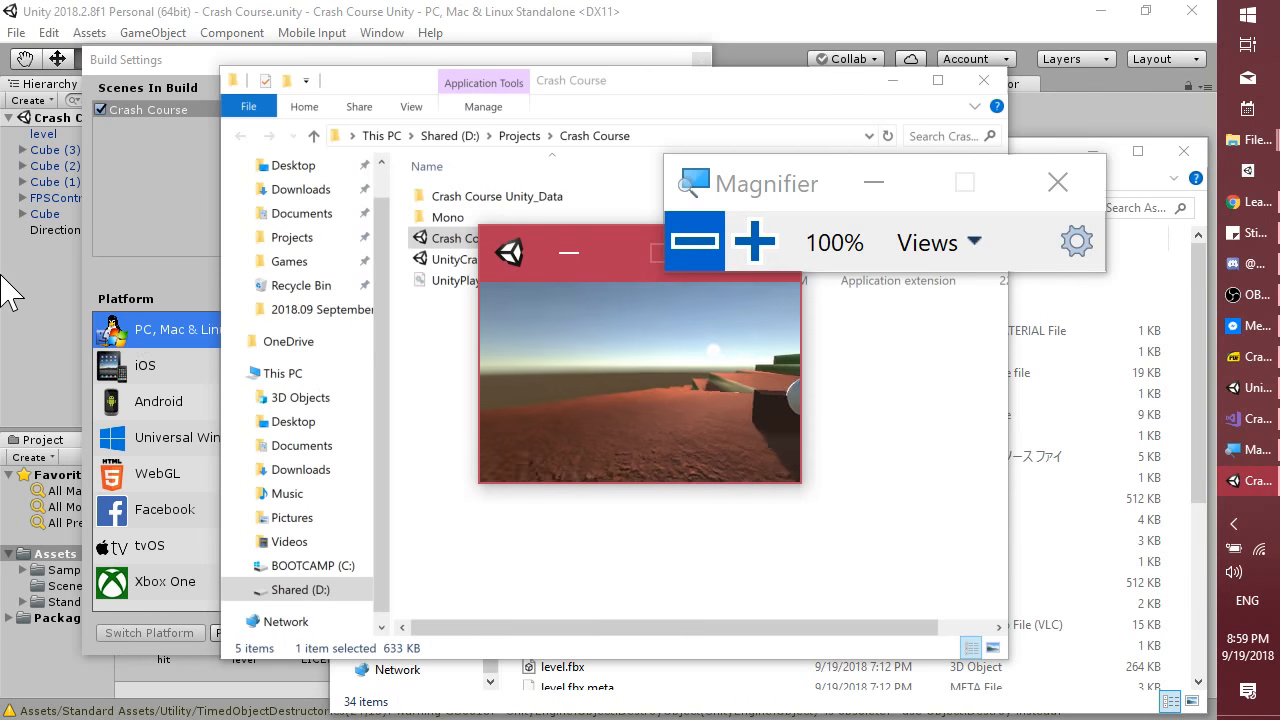
Return to the Unity editor, close the Build Settings window and show the Game view.
{"action": "left_click", "coordinate": [32, 314]}
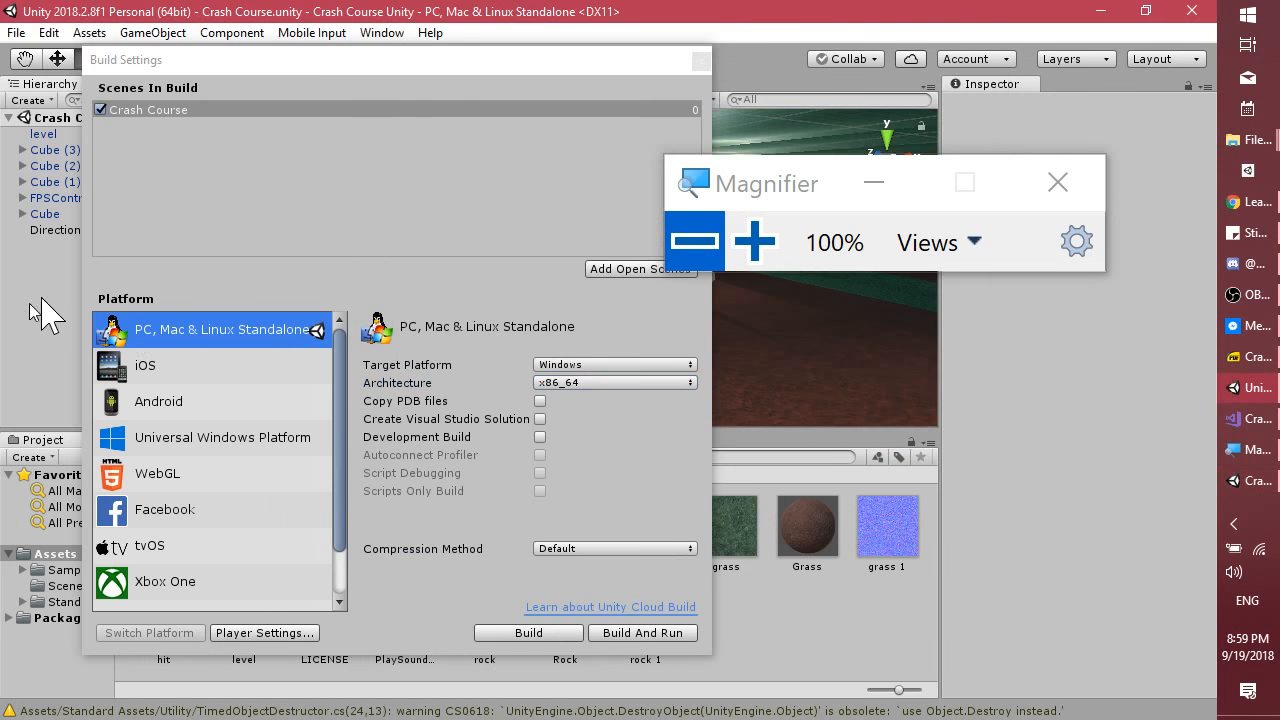
{"action": "left_click", "coordinate": [700, 61]}
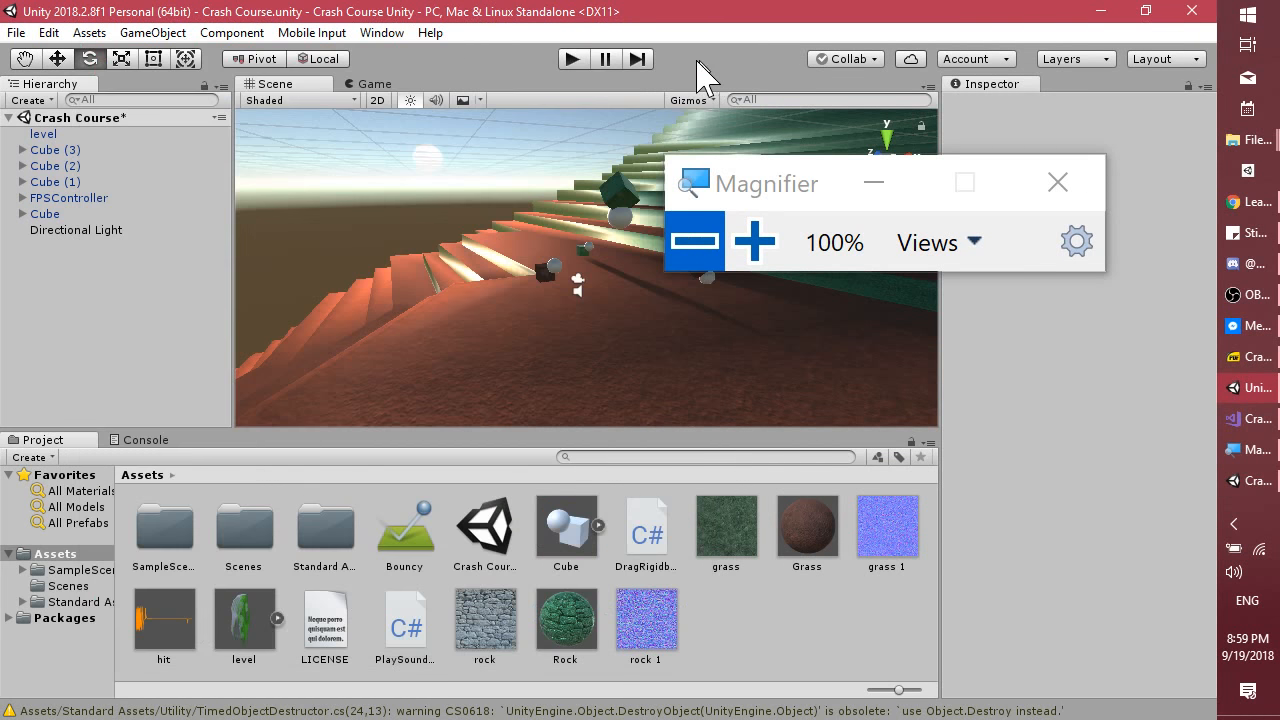
{"action": "left_click", "coordinate": [389, 84]}
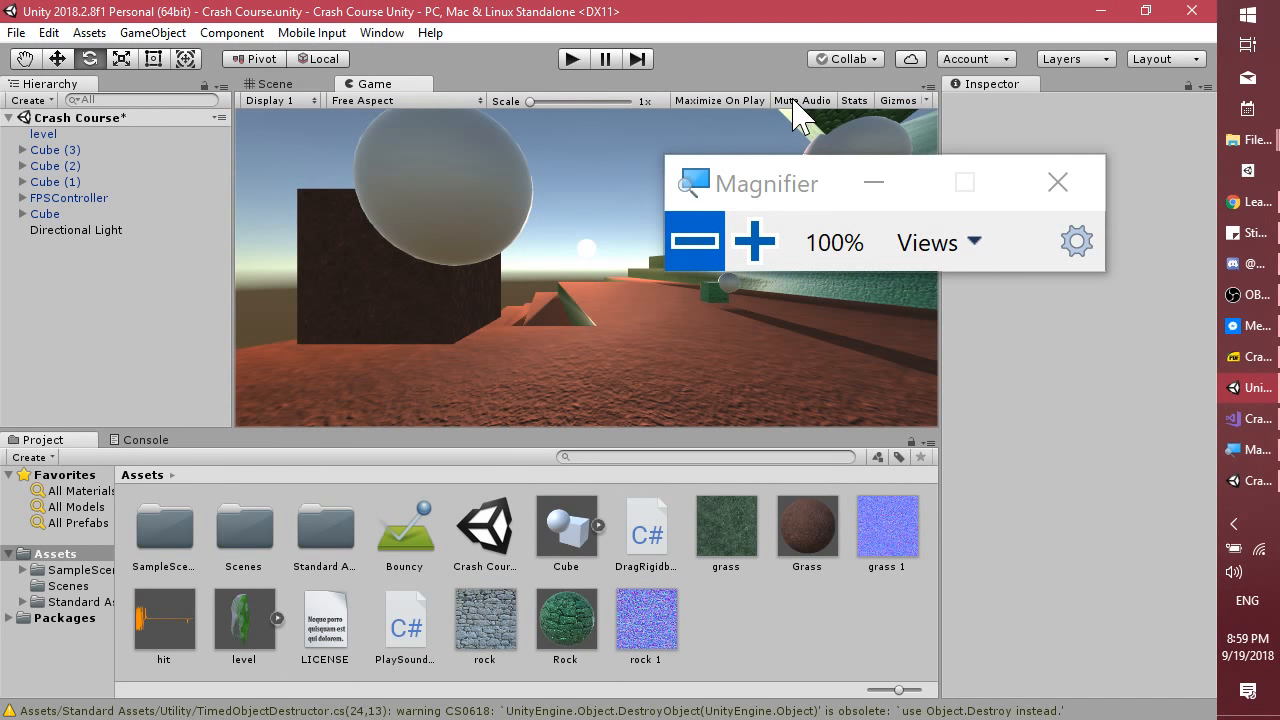
Play the Crash Course scene in the Game view and stop the playback.
{"action": "left_click", "coordinate": [572, 58]}
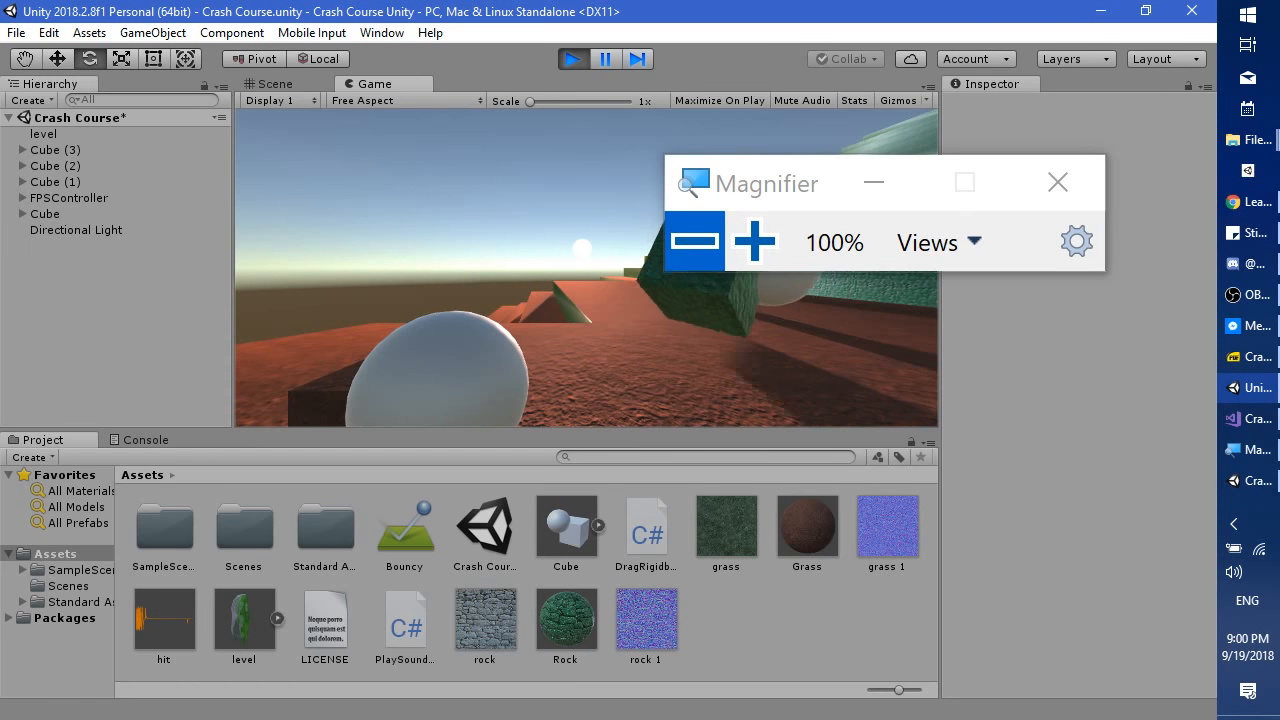
{"action": "key", "text": "Escape"}
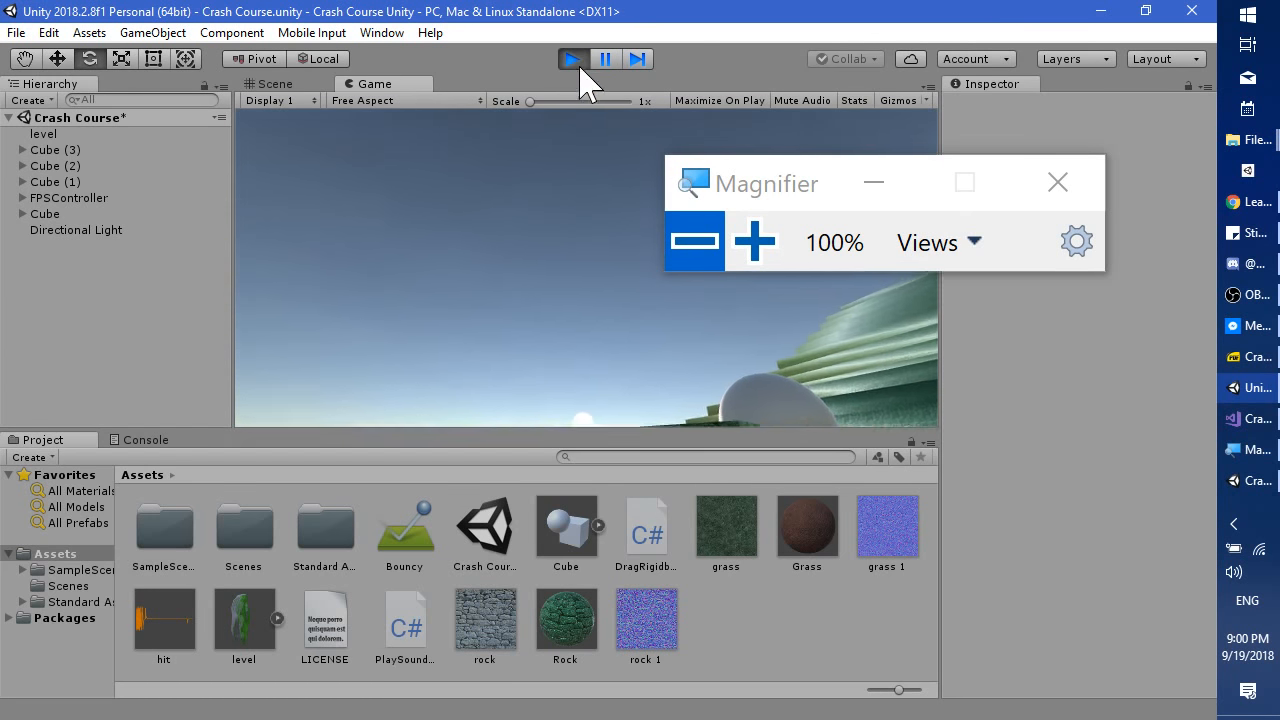
{"action": "left_click", "coordinate": [574, 60]}
Bring the running standalone game window forward and close it.
{"action": "left_click", "coordinate": [1250, 480]}
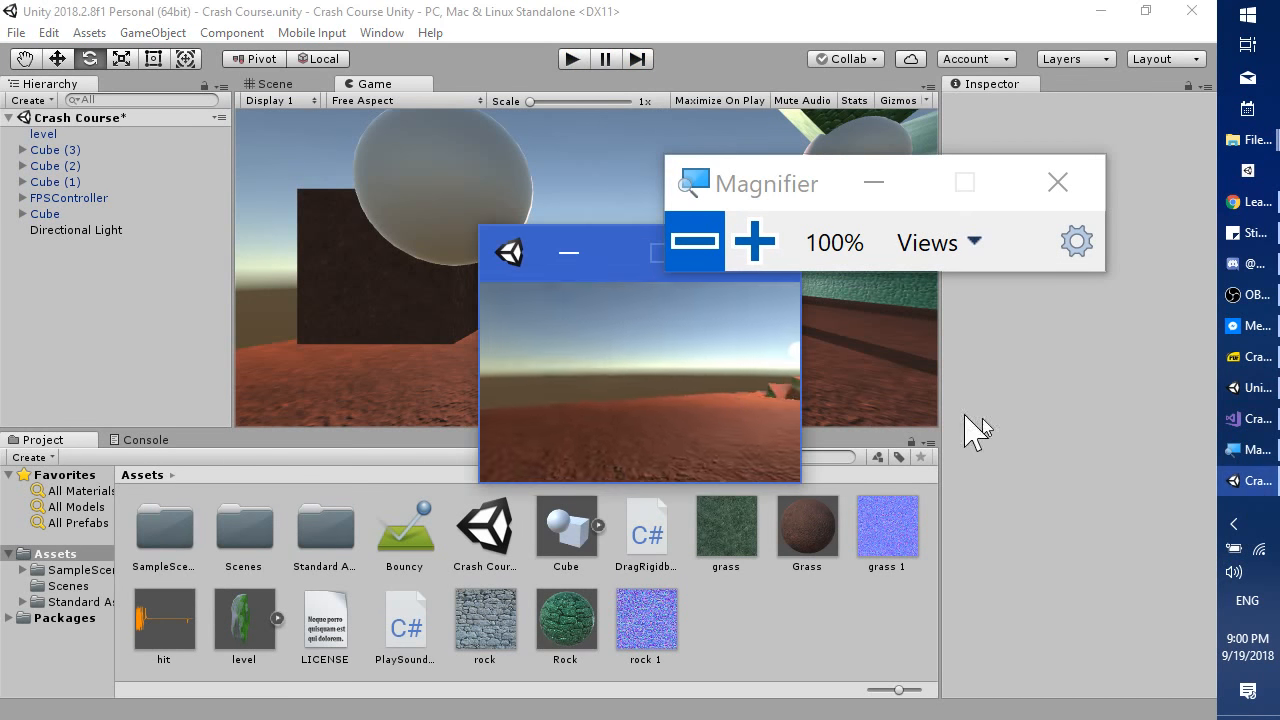
{"action": "left_click_drag", "start_coordinate": [790, 192], "coordinate": [886, 648]}
{"action": "left_click", "coordinate": [772, 268]}
Switch to the Crash Course Unity 3D PDF and read from the Building an Executable slides to the Save project slide.
{"action": "left_click", "coordinate": [1250, 356]}
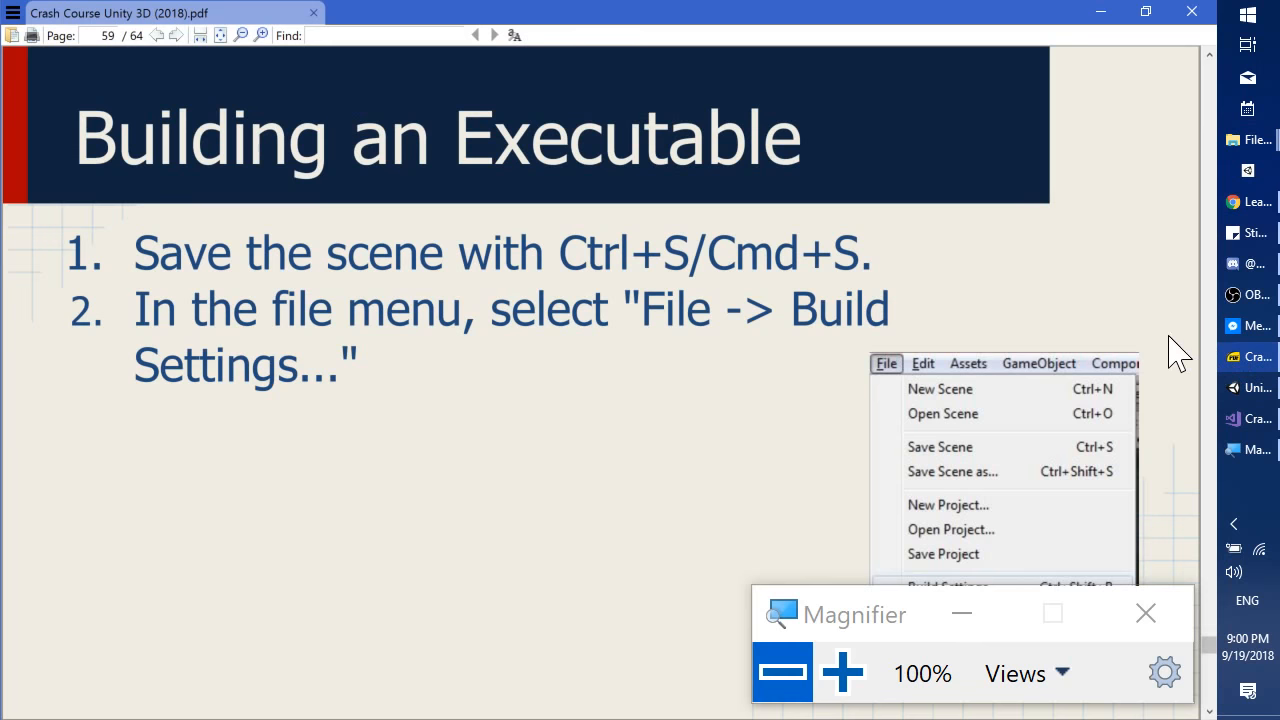
{"action": "key", "text": "Right"}
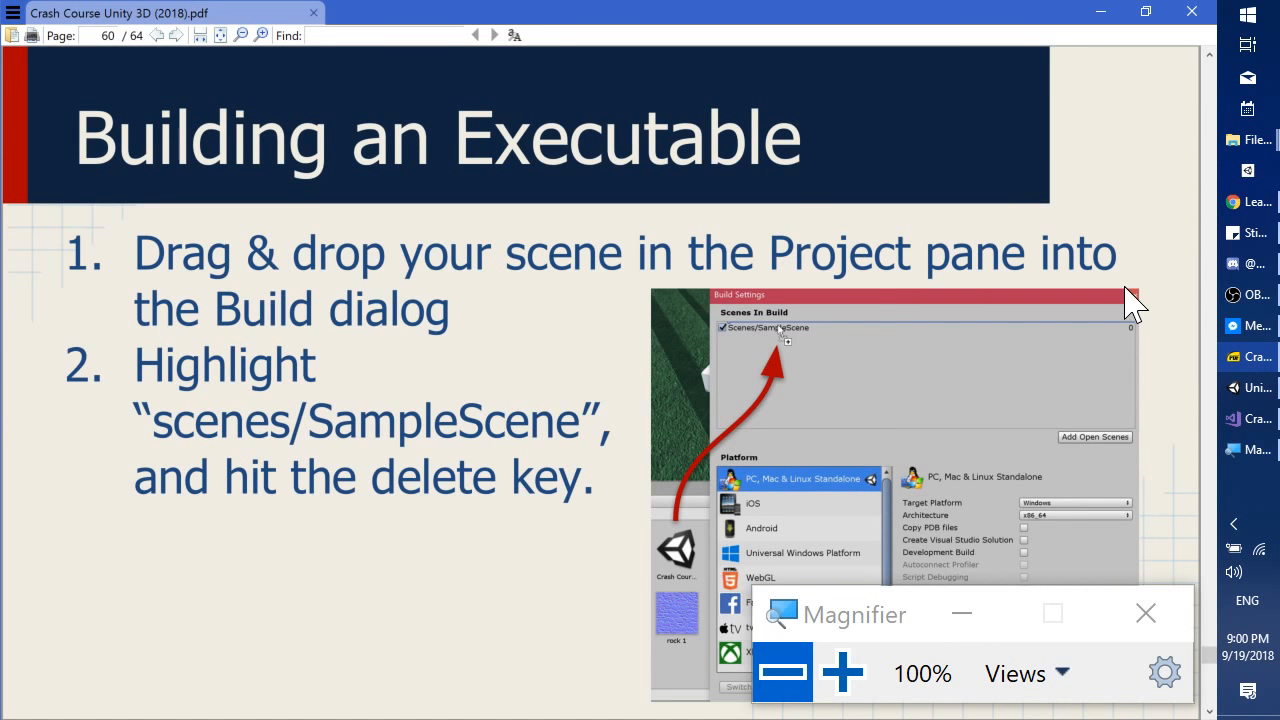
{"action": "key", "text": "Right"}
{"action": "key", "text": "Right"}
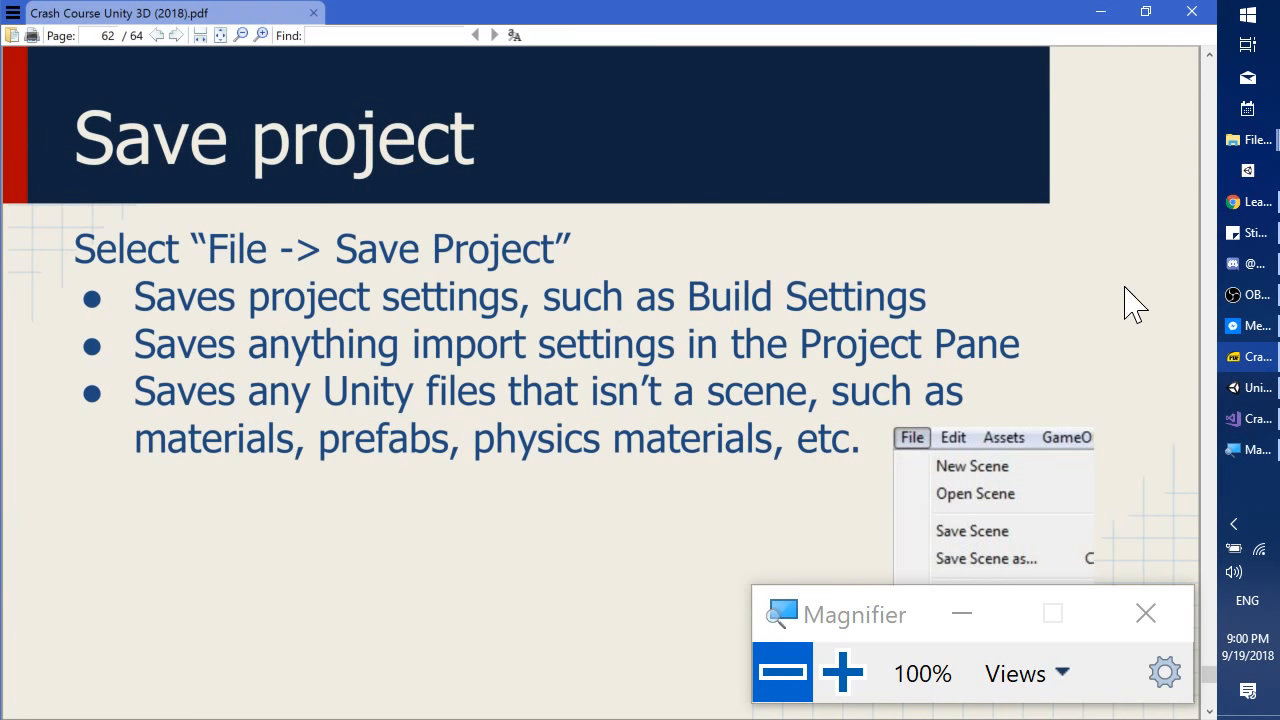
Switch back to Unity and save both the Crash Course scene and the project.
{"action": "key", "text": "alt+Tab"}
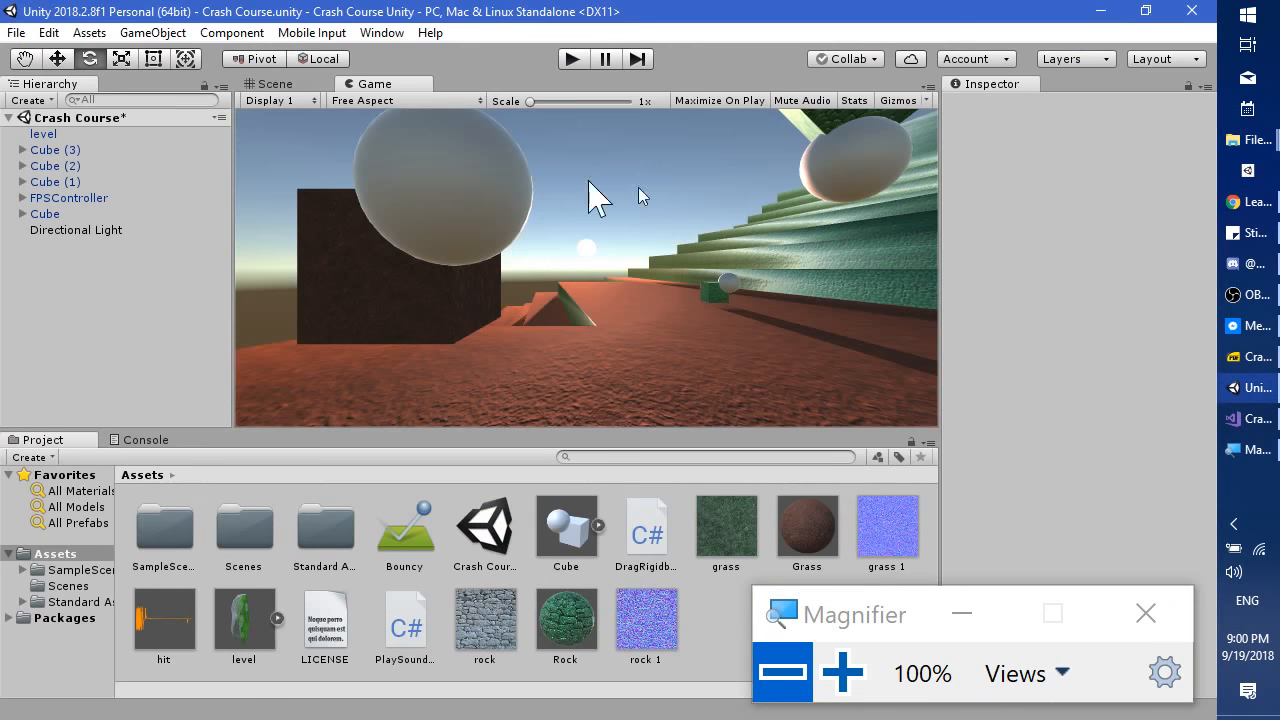
{"action": "left_click", "coordinate": [16, 32]}
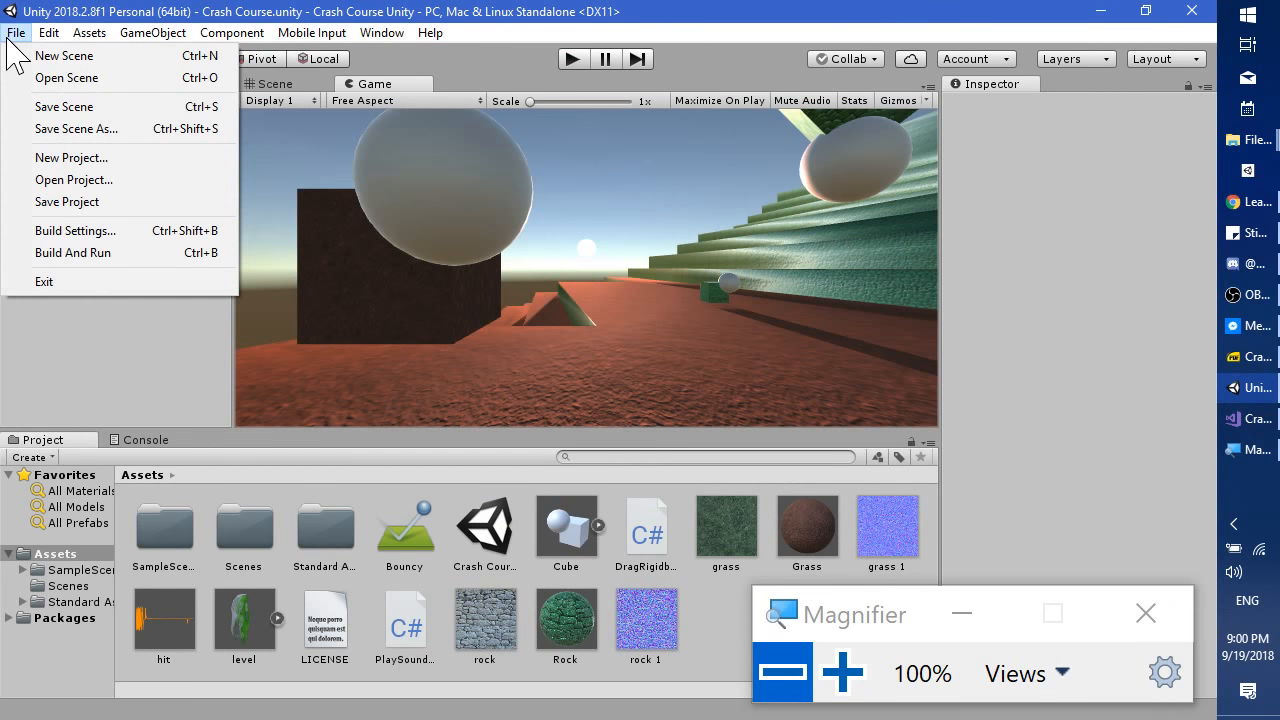
{"action": "left_click", "coordinate": [60, 106]}
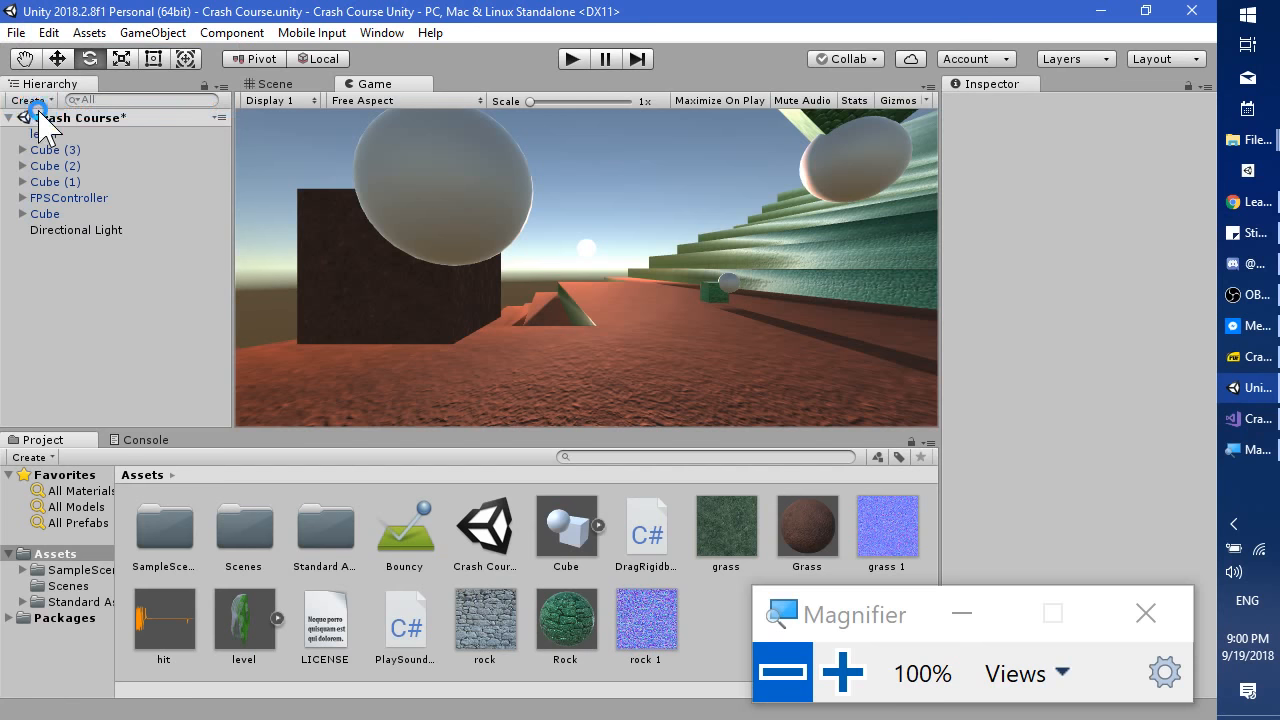
{"action": "left_click", "coordinate": [16, 32]}
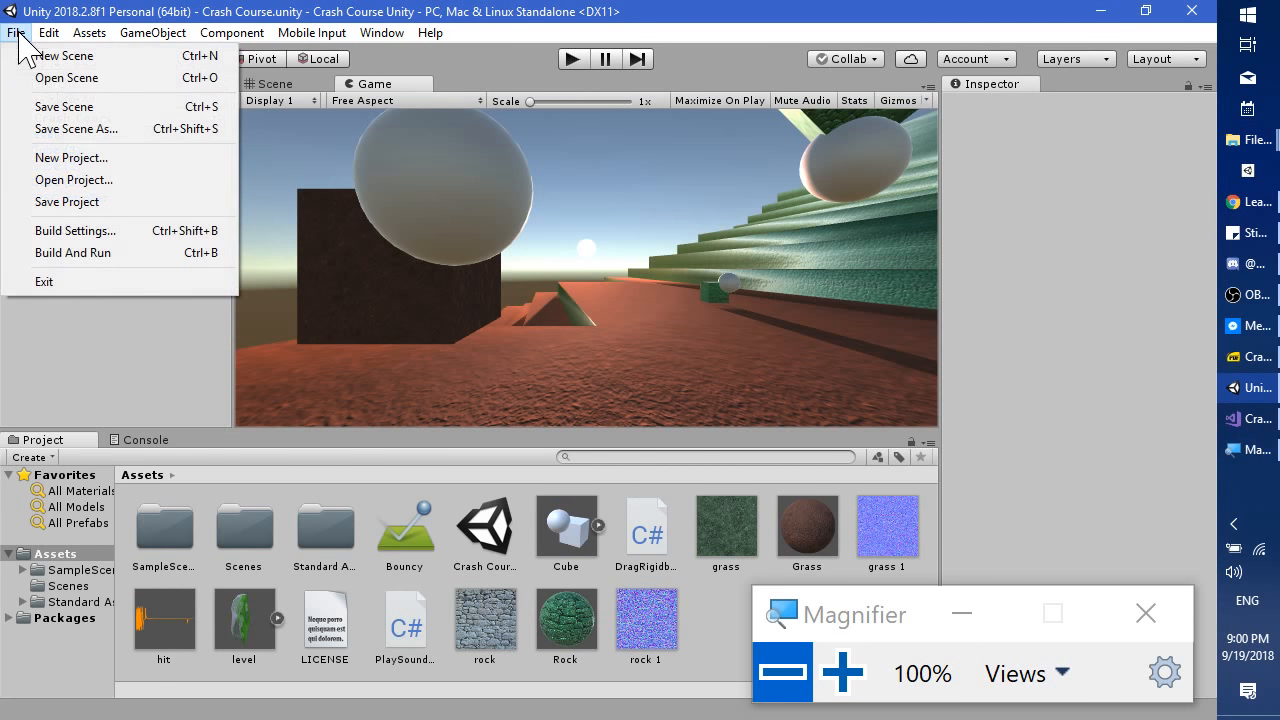
{"action": "left_click", "coordinate": [66, 202]}
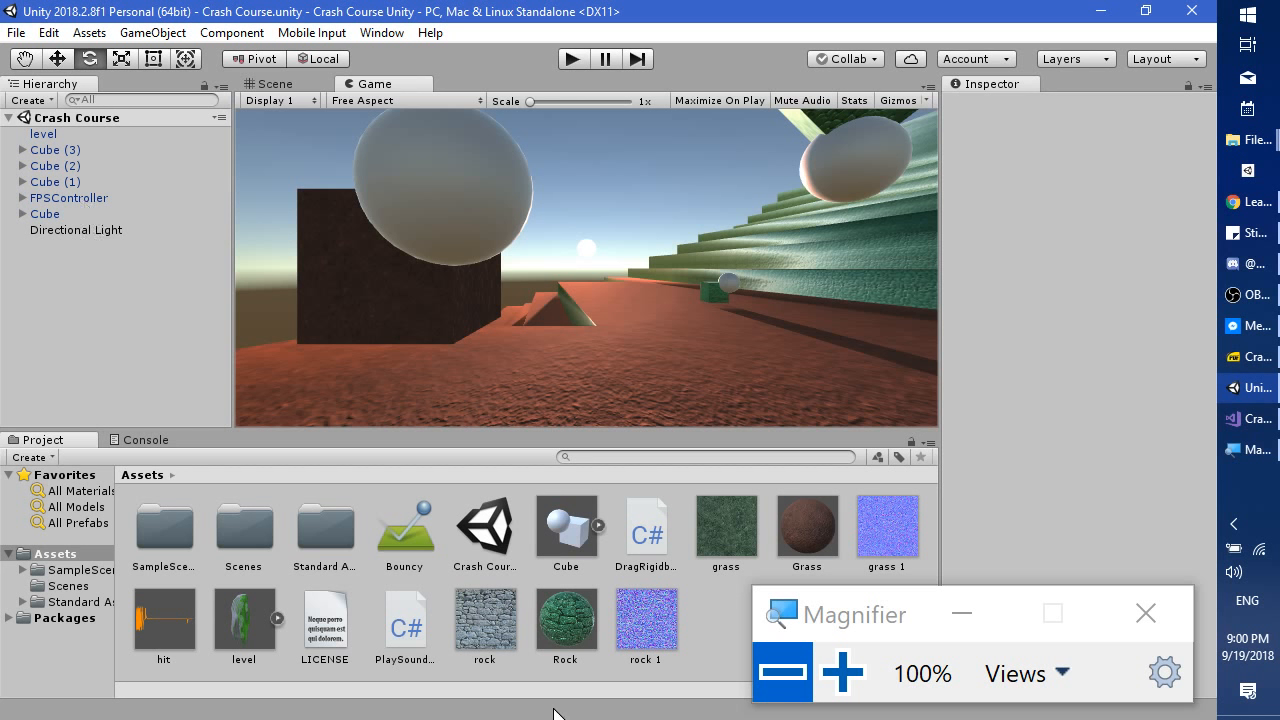
Show the grass texture's import settings and save the project again.
{"action": "left_click", "coordinate": [648, 530]}
{"action": "left_click", "coordinate": [738, 533]}
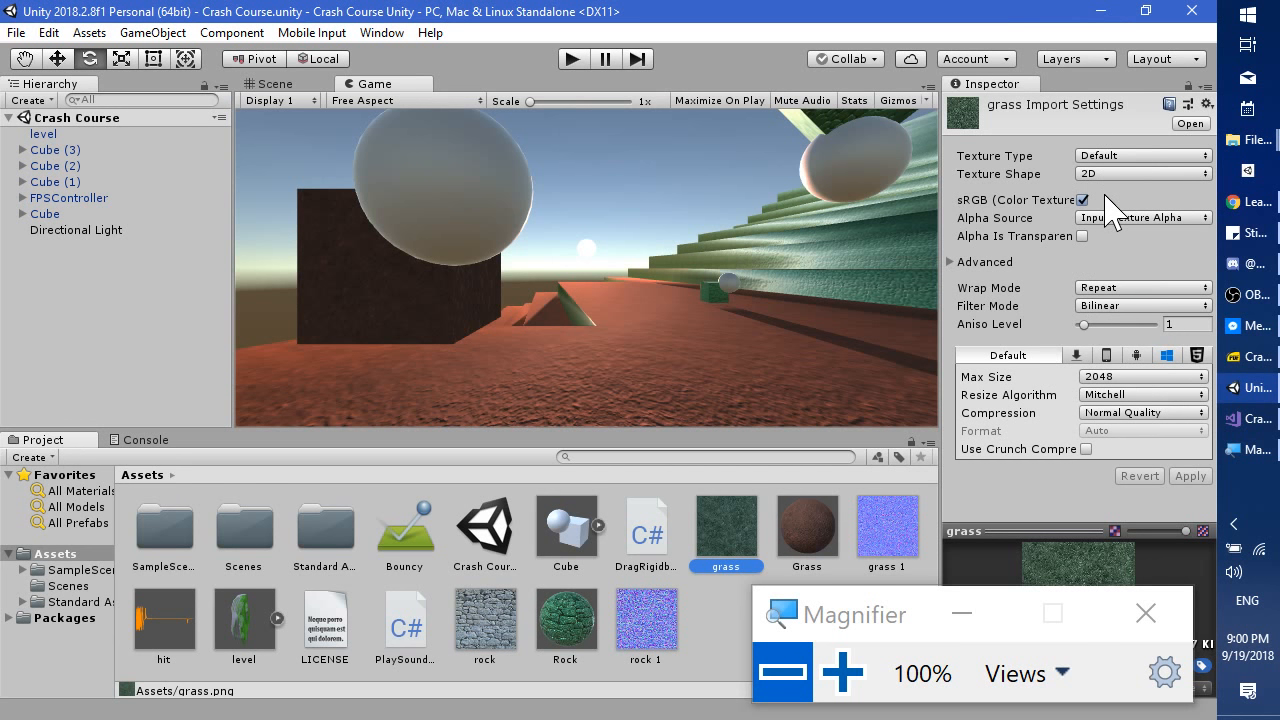
{"action": "left_click", "coordinate": [16, 32]}
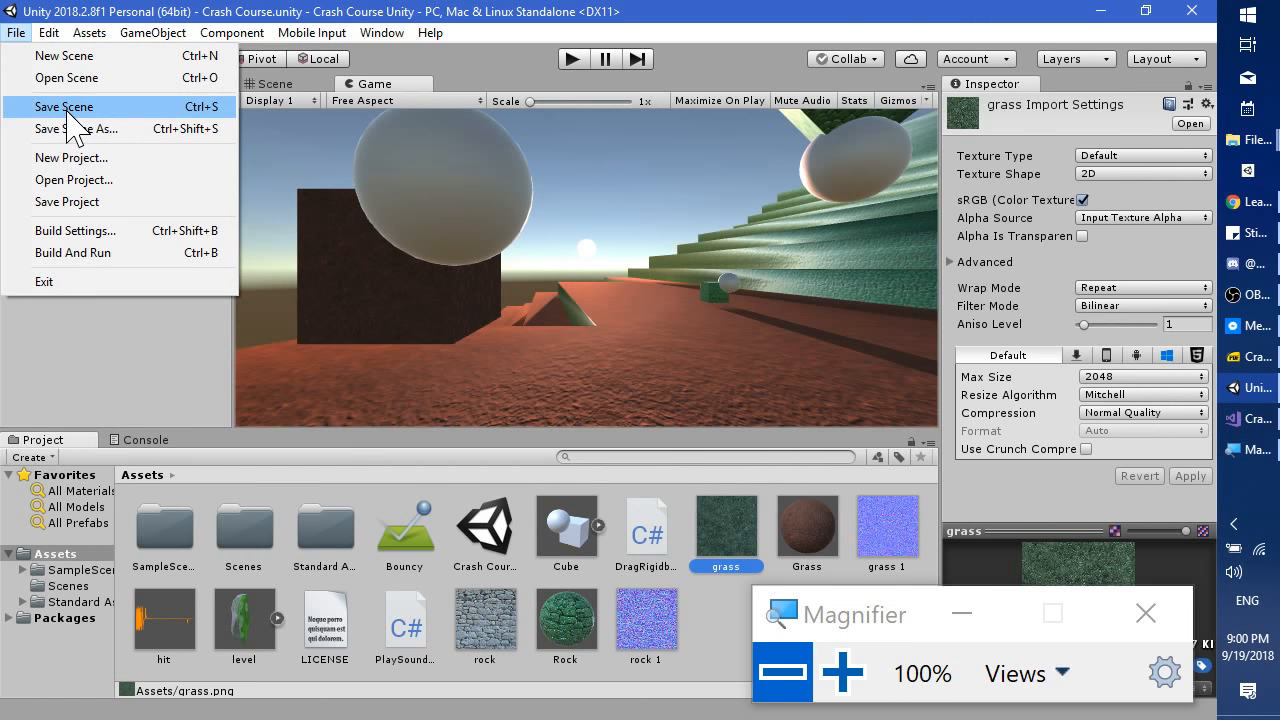
{"action": "left_click", "coordinate": [66, 203]}
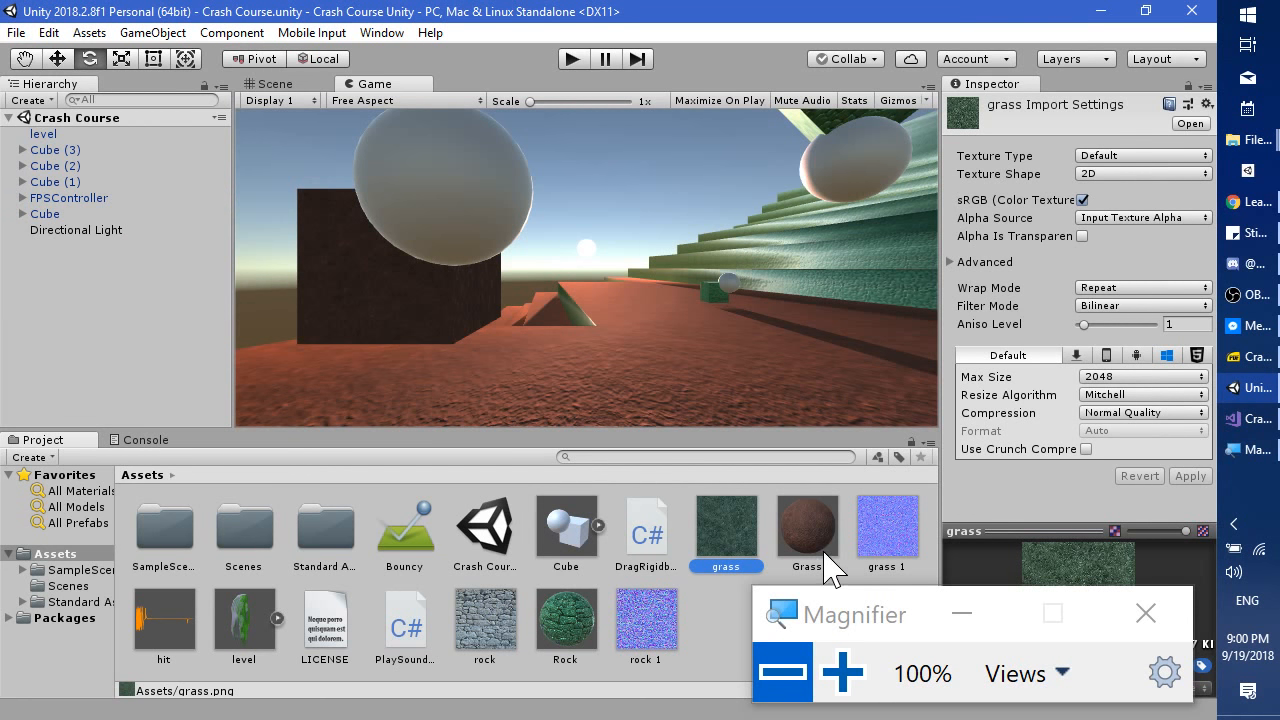
Open the Editor project settings and examine the available Version Control modes, keeping Visible Meta Files.
{"action": "left_click", "coordinate": [16, 33]}
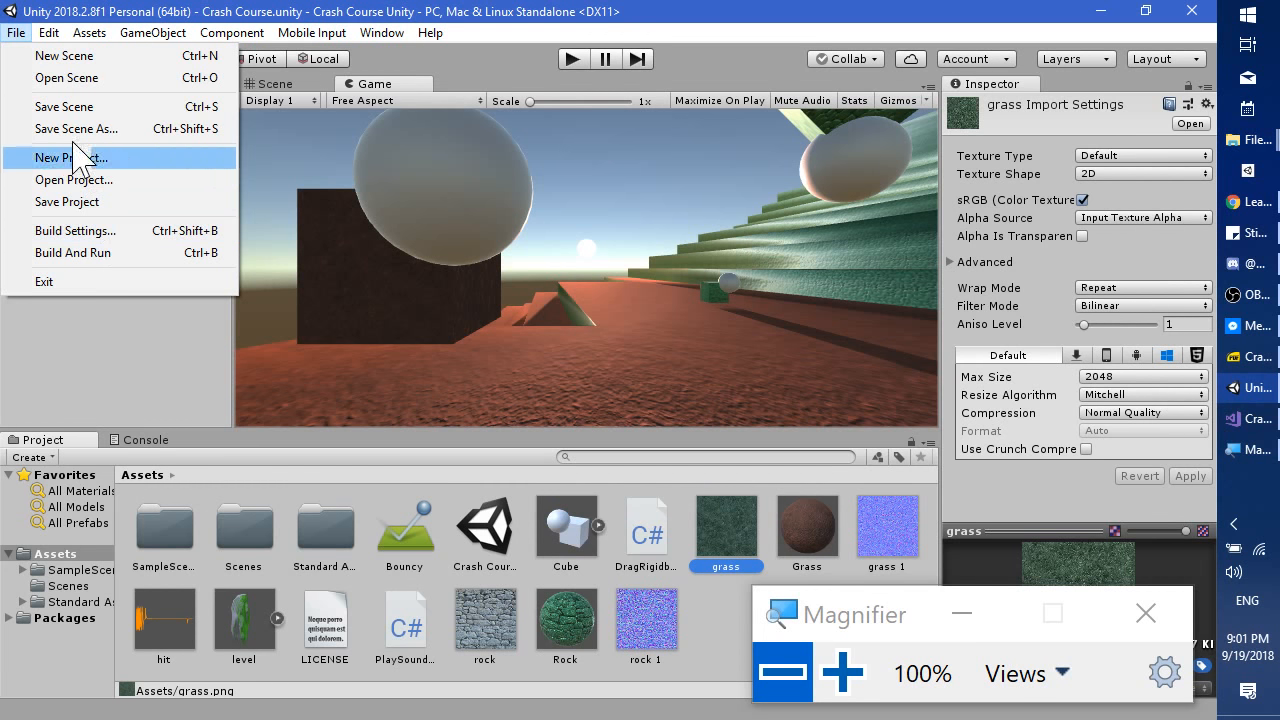
{"action": "mouse_move", "coordinate": [51, 33]}
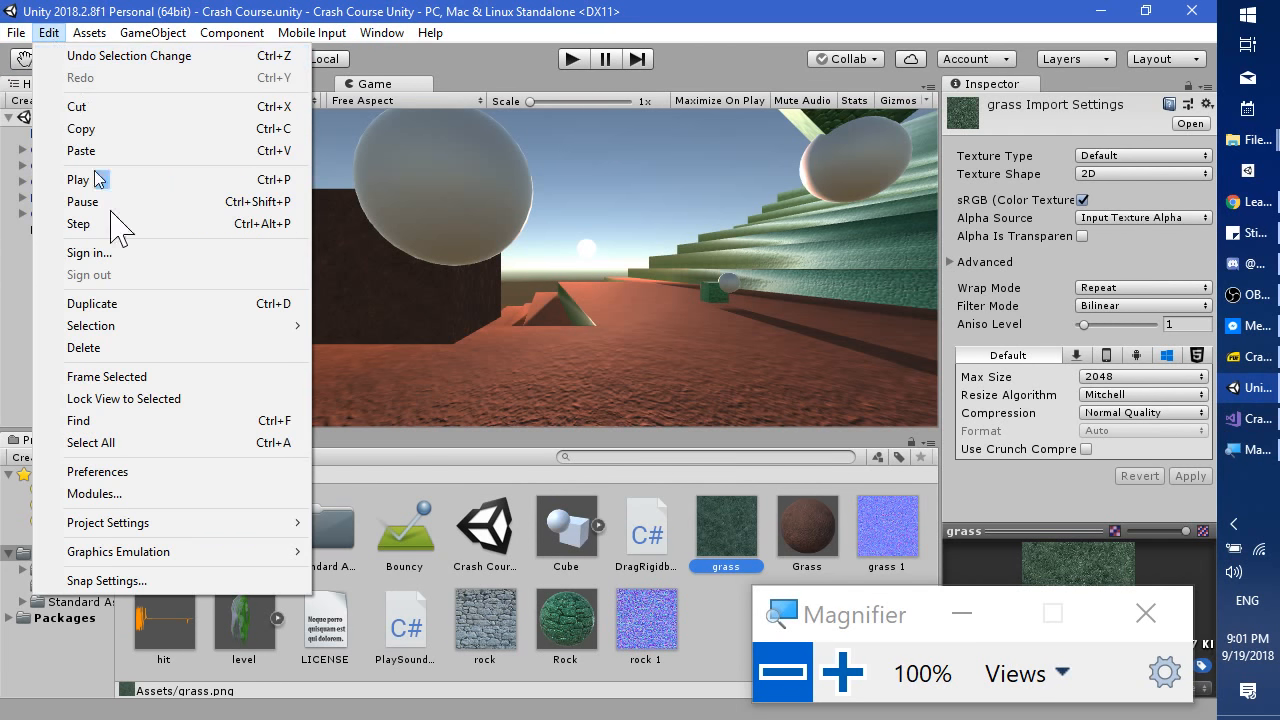
{"action": "mouse_move", "coordinate": [131, 522]}
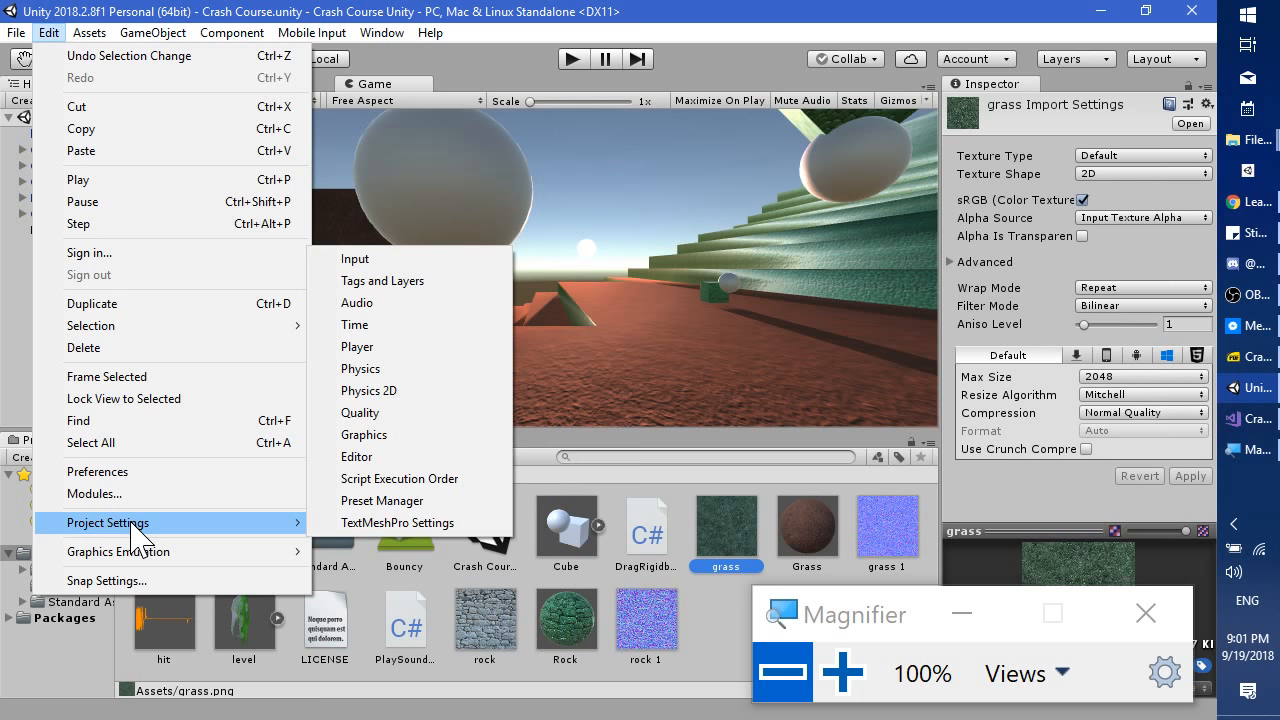
{"action": "left_click", "coordinate": [357, 462]}
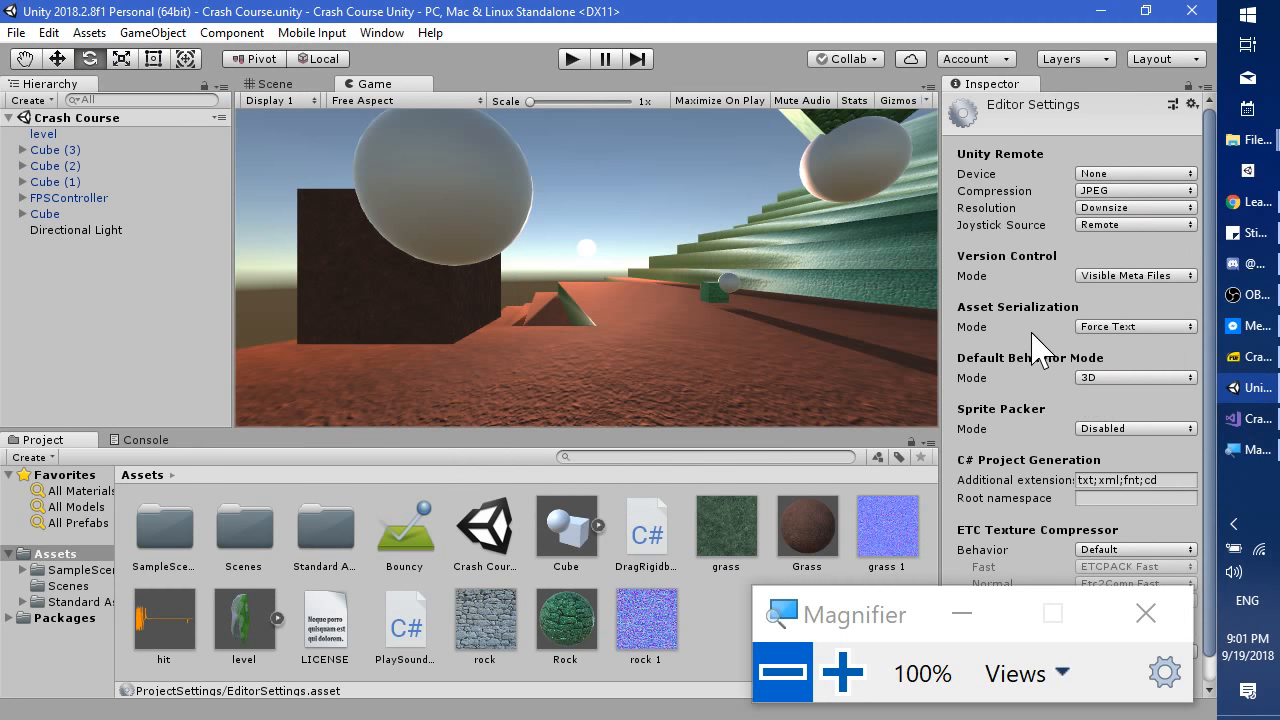
{"action": "left_click", "coordinate": [1112, 276]}
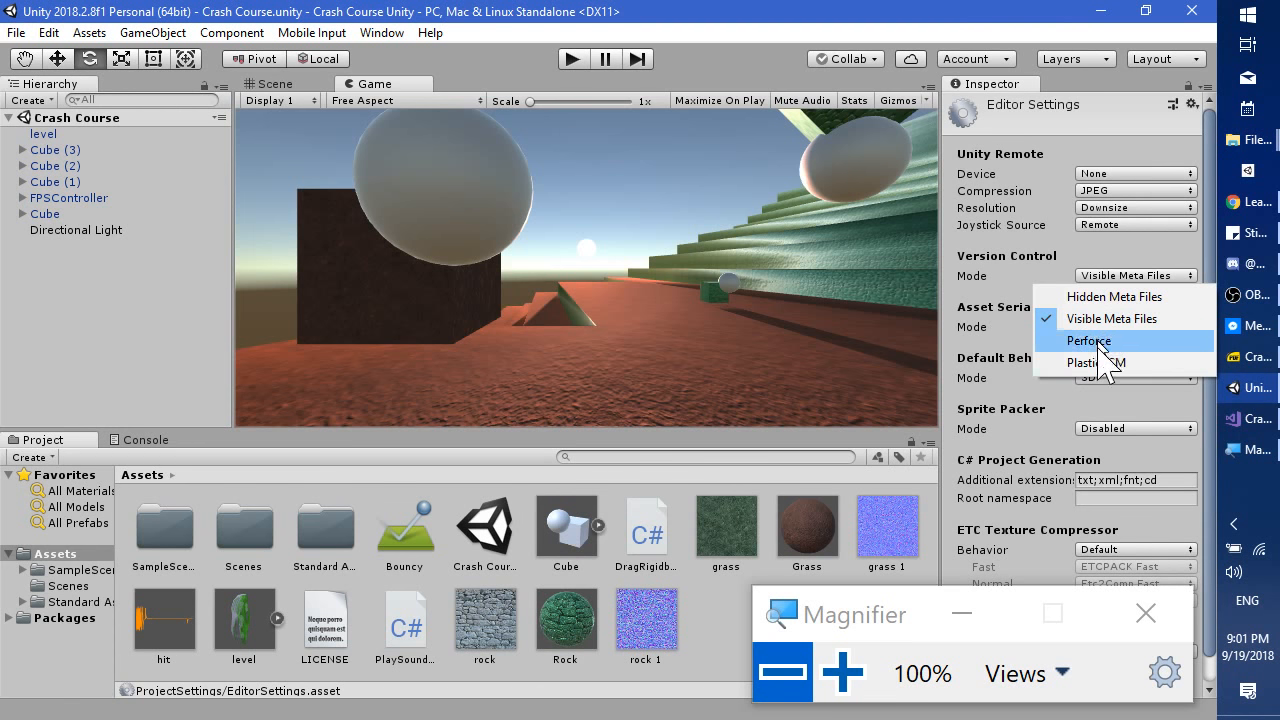
{"action": "left_click", "coordinate": [1000, 298]}
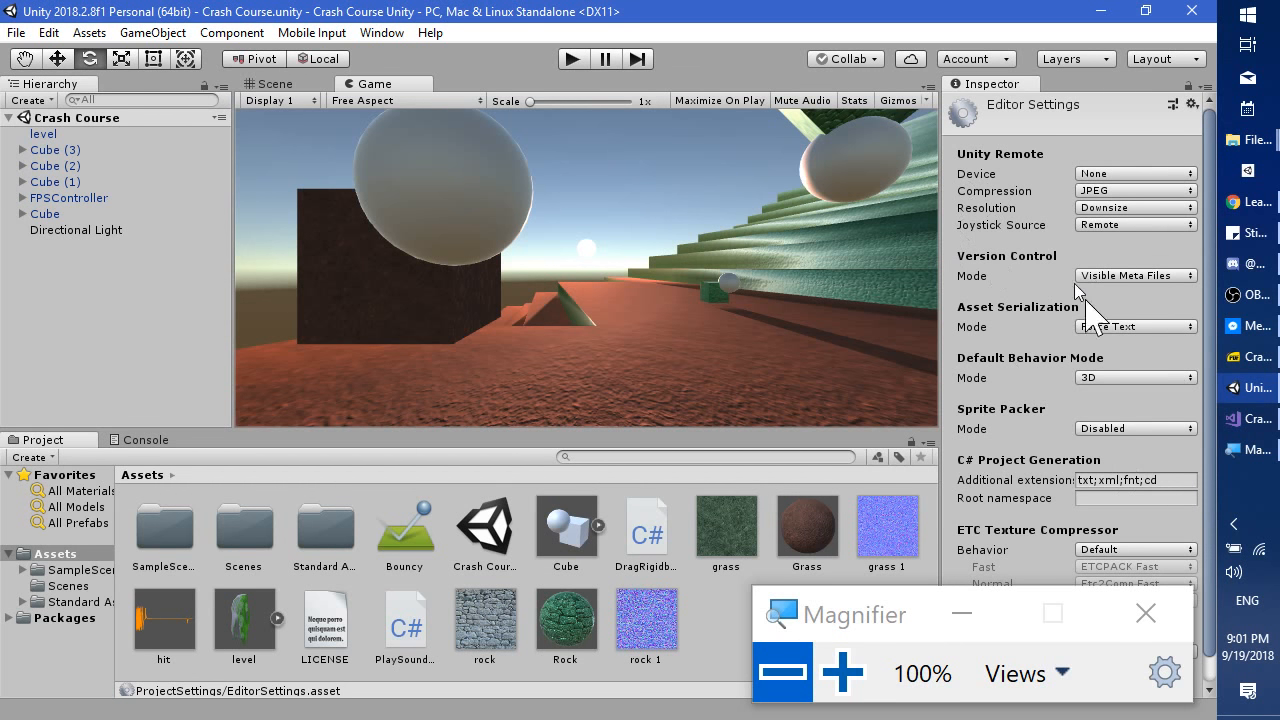
Glance at the PlaySoundOnCollision script in Visual Studio, and view the PDF's closing slides through Supplementary materials.
{"action": "left_click", "coordinate": [1252, 424]}
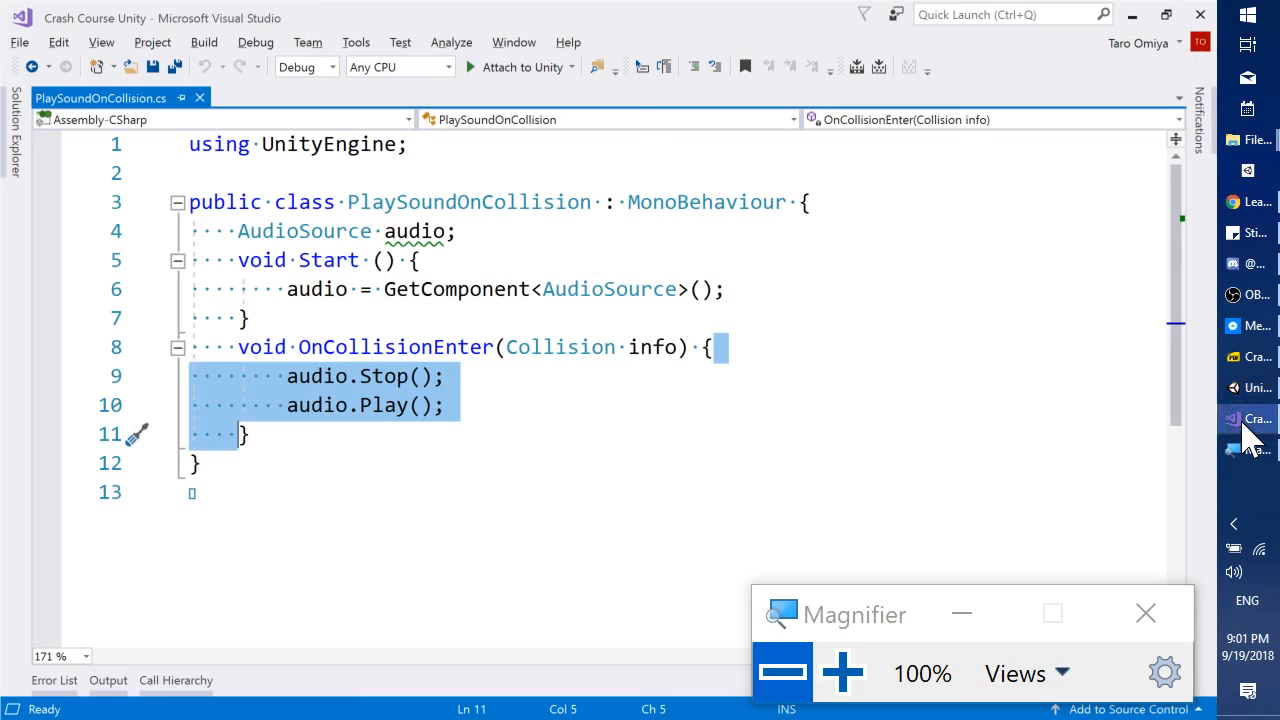
{"action": "left_click", "coordinate": [1255, 390]}
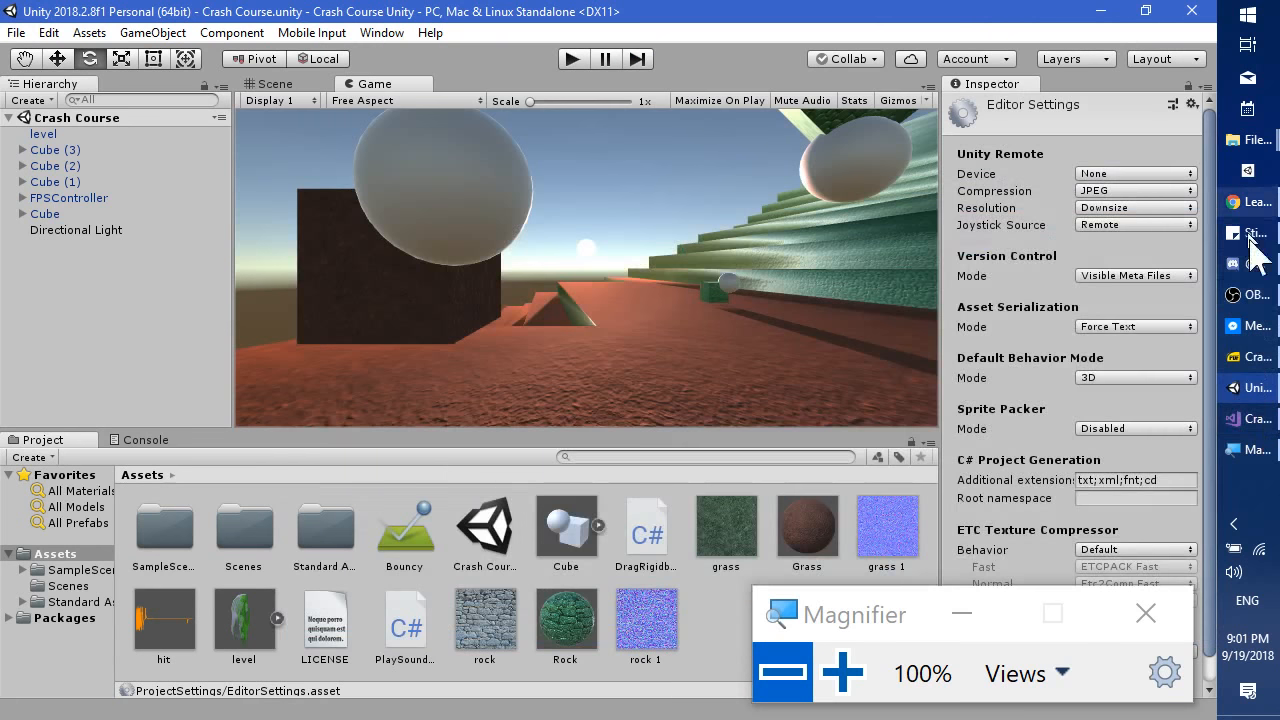
{"action": "left_click", "coordinate": [1252, 358]}
{"action": "key", "text": "Page_Down"}
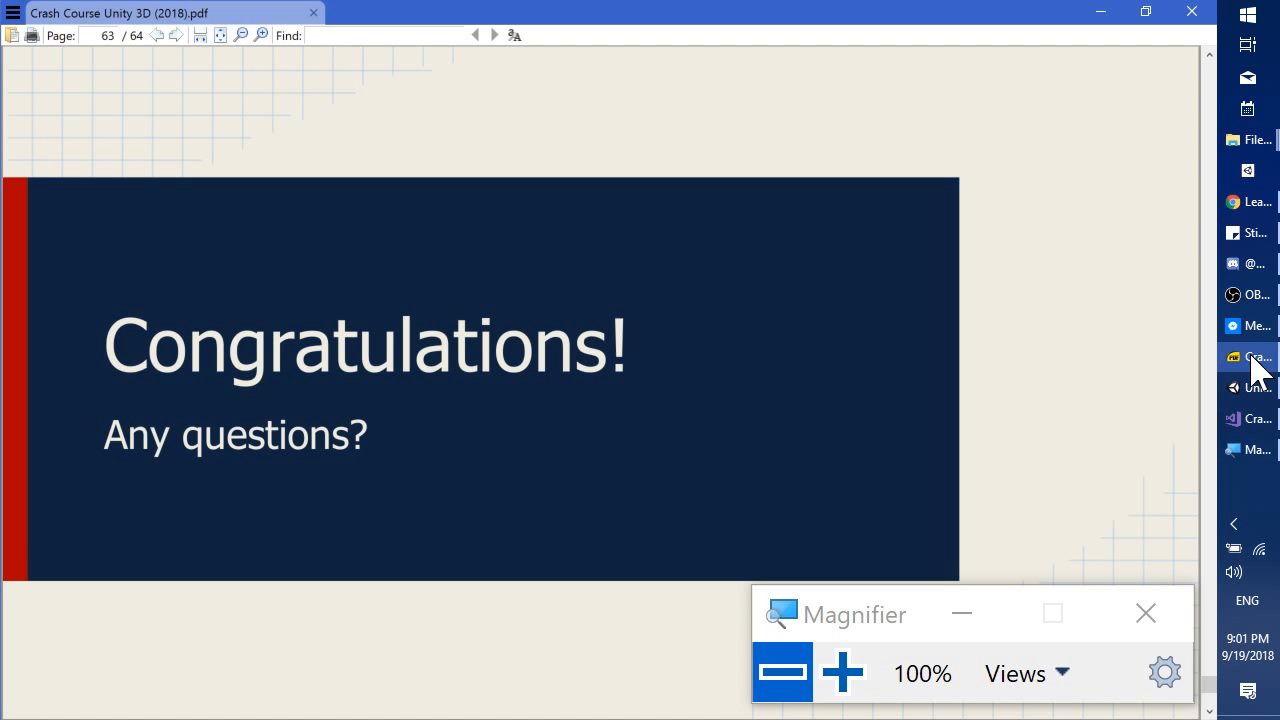
{"action": "key", "text": "Page_Down"}
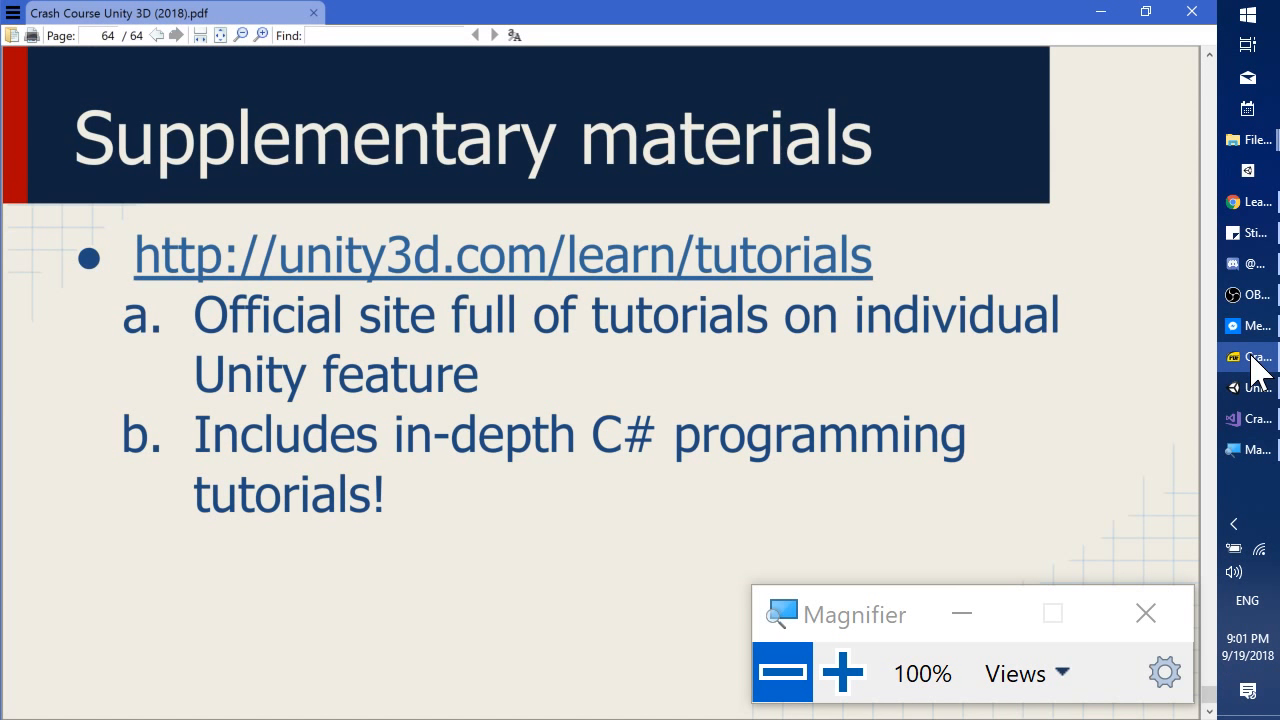
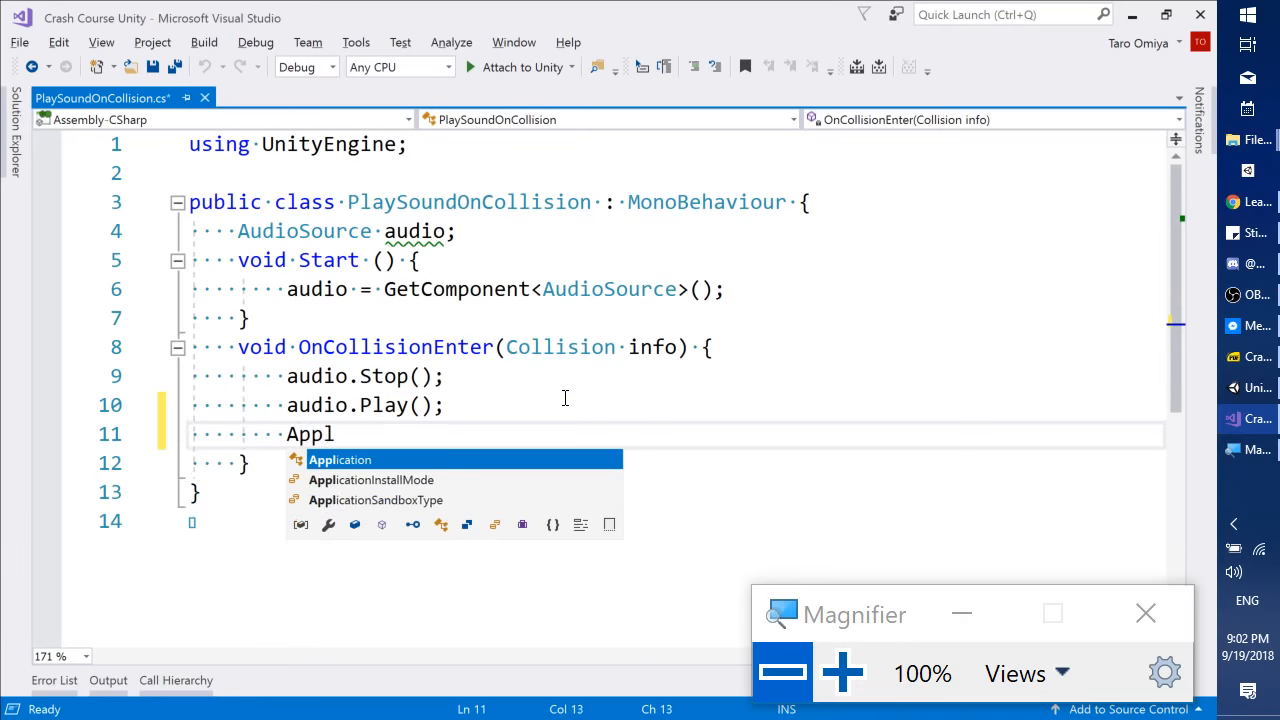
{"action": "key", "text": "Tab"}
{"action": "type", "text": "."}
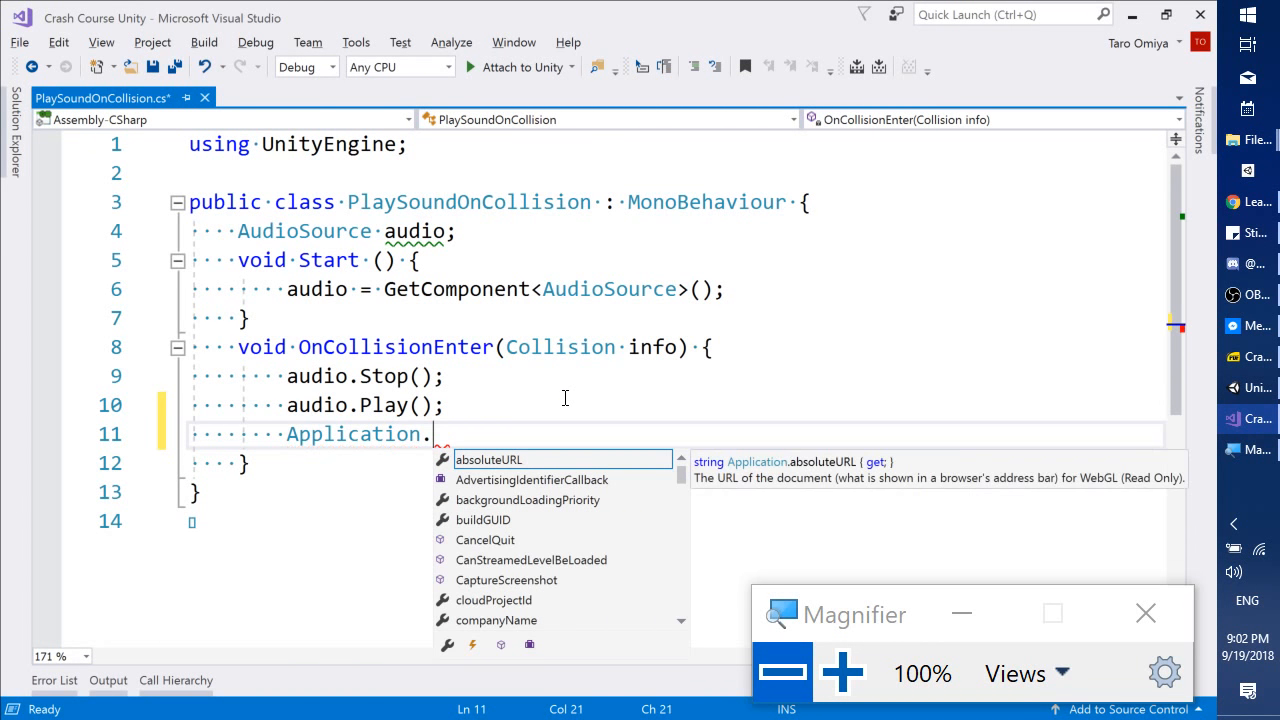
{"action": "key", "text": "Down"}
{"action": "key", "text": "Right"}
{"action": "key", "text": "shift+Up"}
{"action": "key", "text": "Delete"}
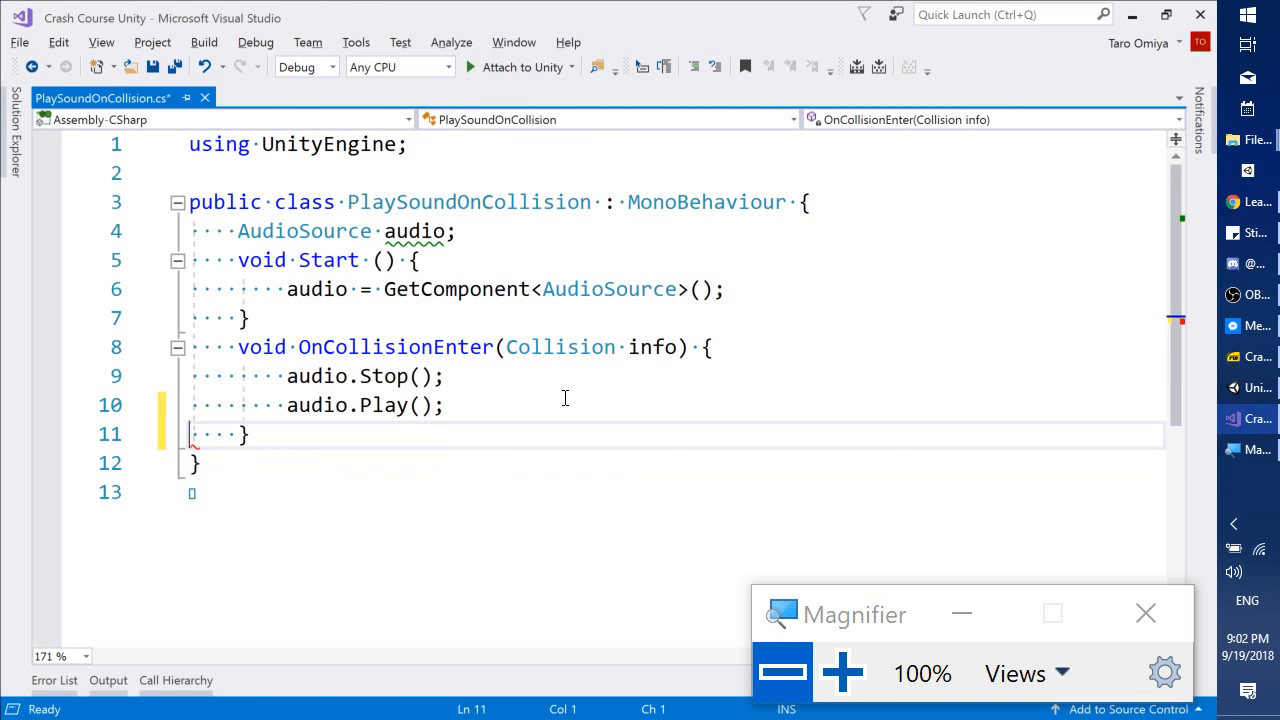
Add an Update() method to the PlaySoundOnCollision class, directly below OnCollisionEnter.
{"action": "key", "text": "End"}
{"action": "key", "text": "Return"}
{"action": "type", "text": "void Update()"}
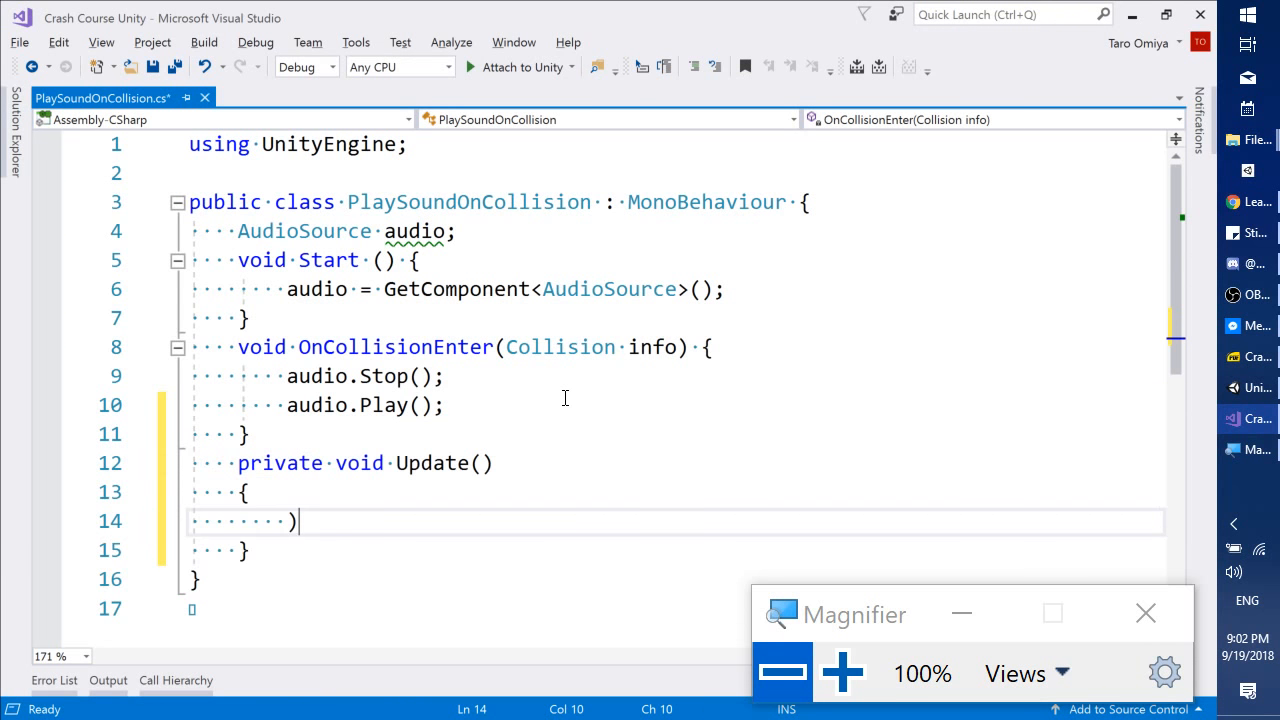
{"action": "key", "text": "Return"}
{"action": "key", "text": "BackSpace"}
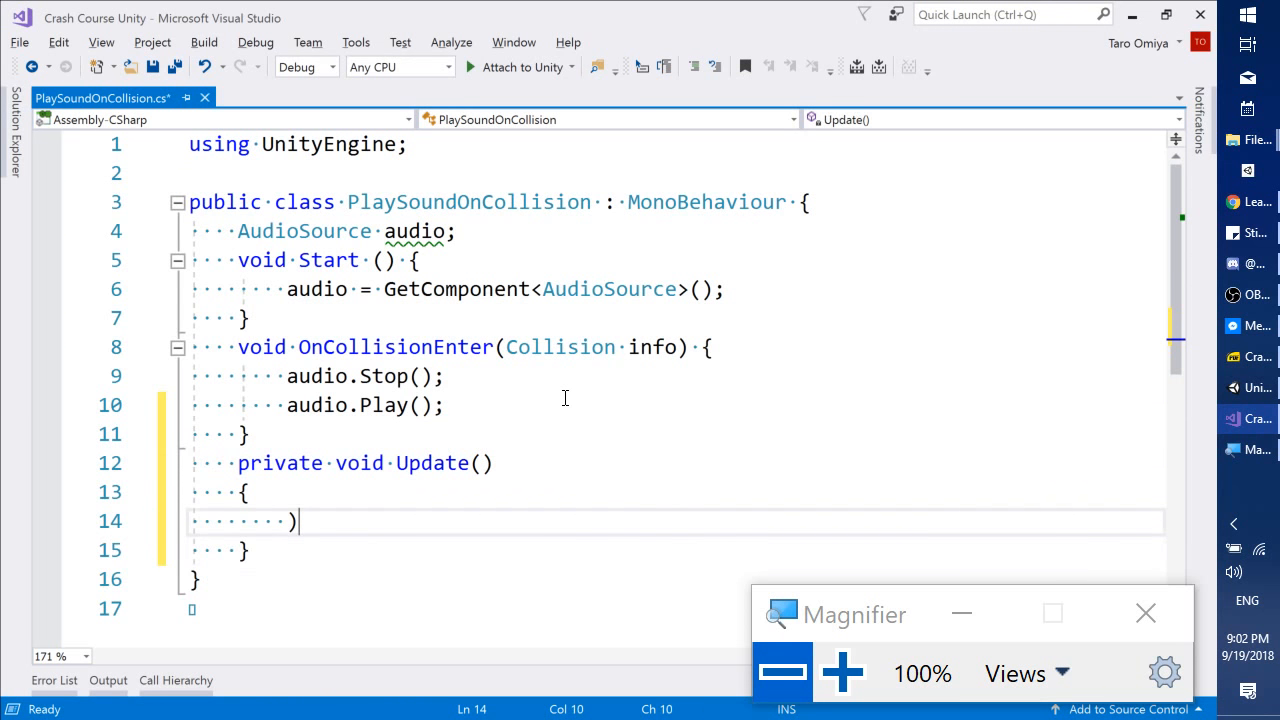
Move Update's opening brace up to its declaration line and remove the method's private modifier.
{"action": "key", "text": "Up"}
{"action": "key", "text": "Left"}
{"action": "key", "text": "shift+Up"}
{"action": "key", "text": "shift+End"}
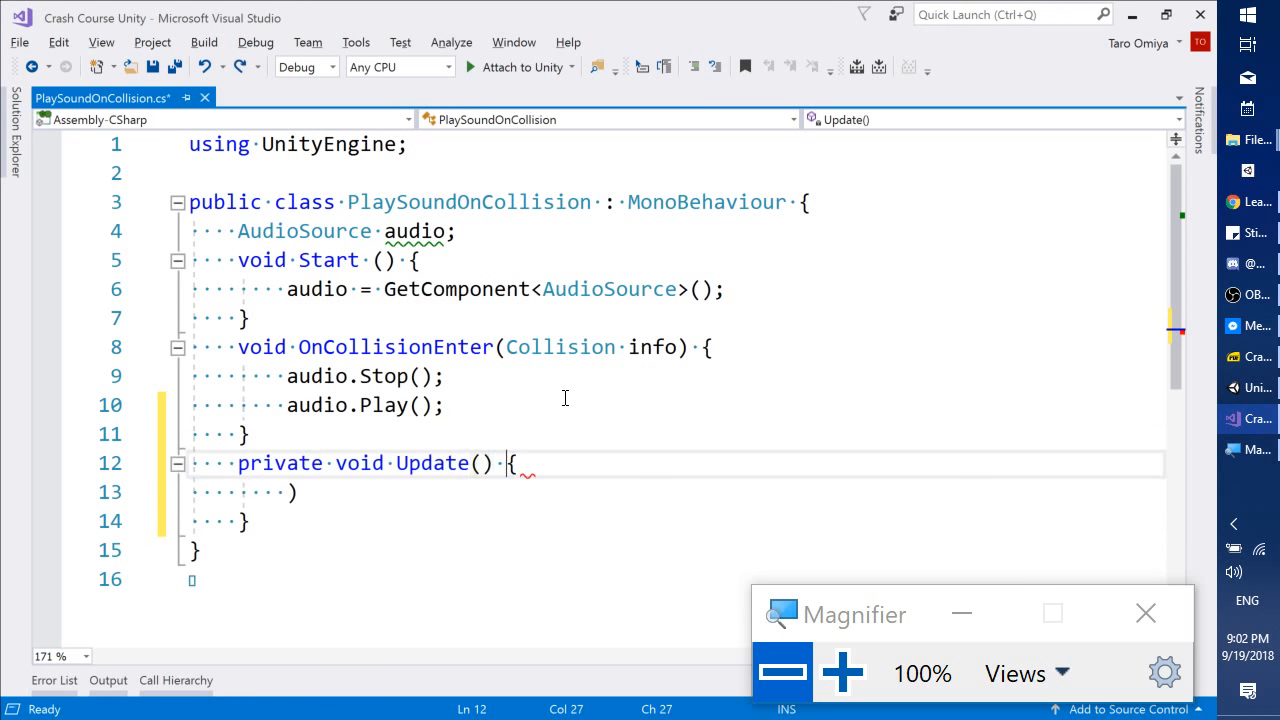
{"action": "key", "text": "Home"}
{"action": "key", "text": "ctrl+shift+Right"}
{"action": "key", "text": "Delete"}
{"action": "key", "text": "Down"}
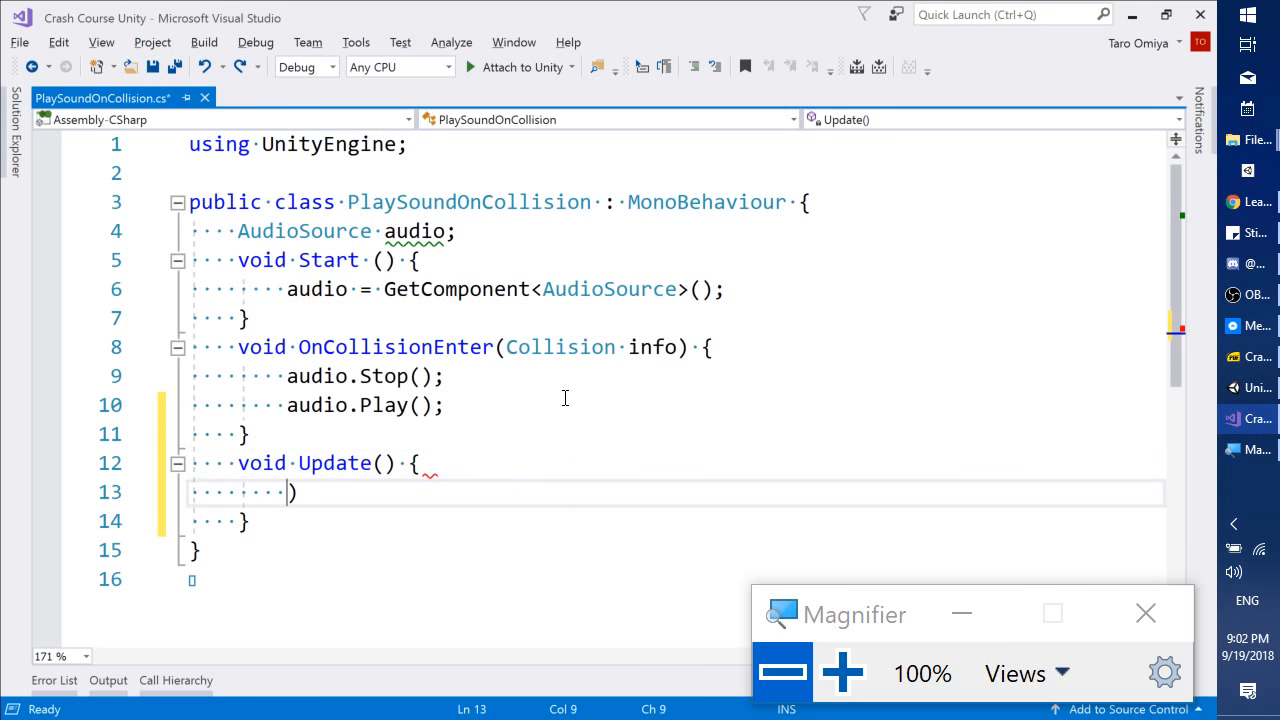
Replace the stray parenthesis inside Update with an if statement whose condition begins with Input.
{"action": "key", "text": "End"}
{"action": "key", "text": "shift+Left"}
{"action": "type", "text": "if In"}
{"action": "key", "text": "BackSpace"}
{"action": "key", "text": "BackSpace"}
{"action": "key", "text": "BackSpace"}
{"action": "type", "text": "("}
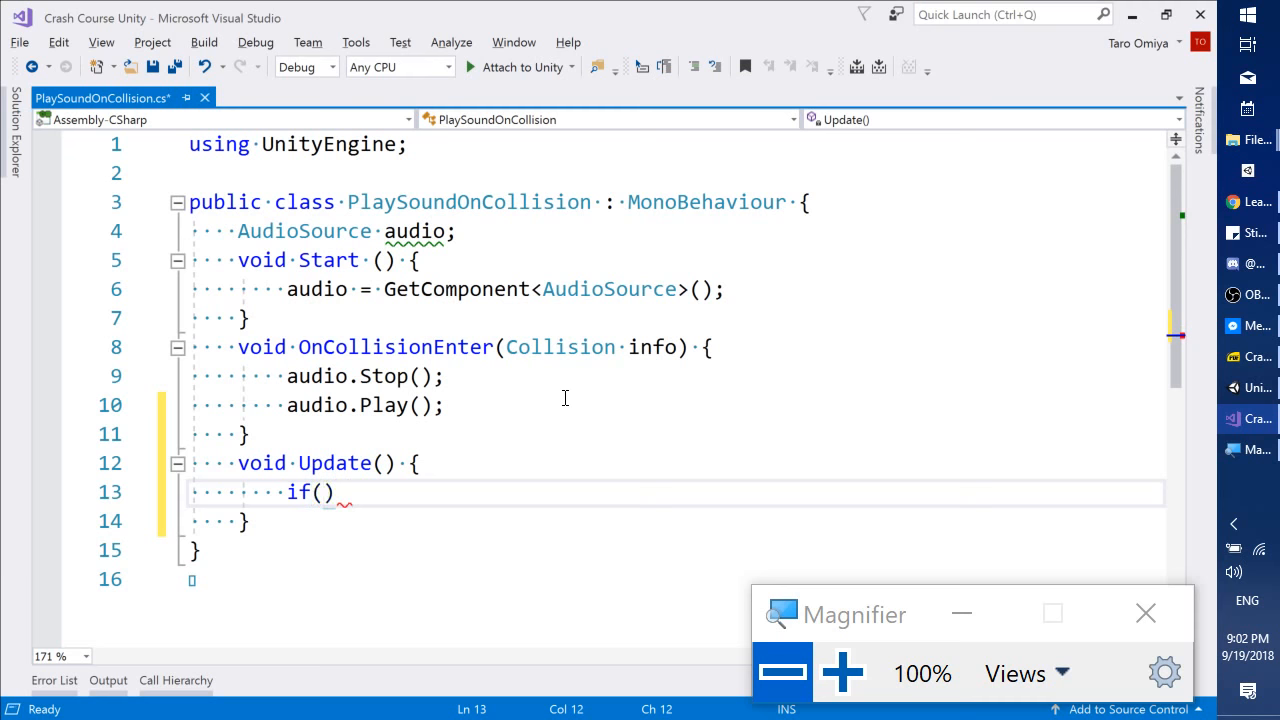
{"action": "type", "text": "Input."}
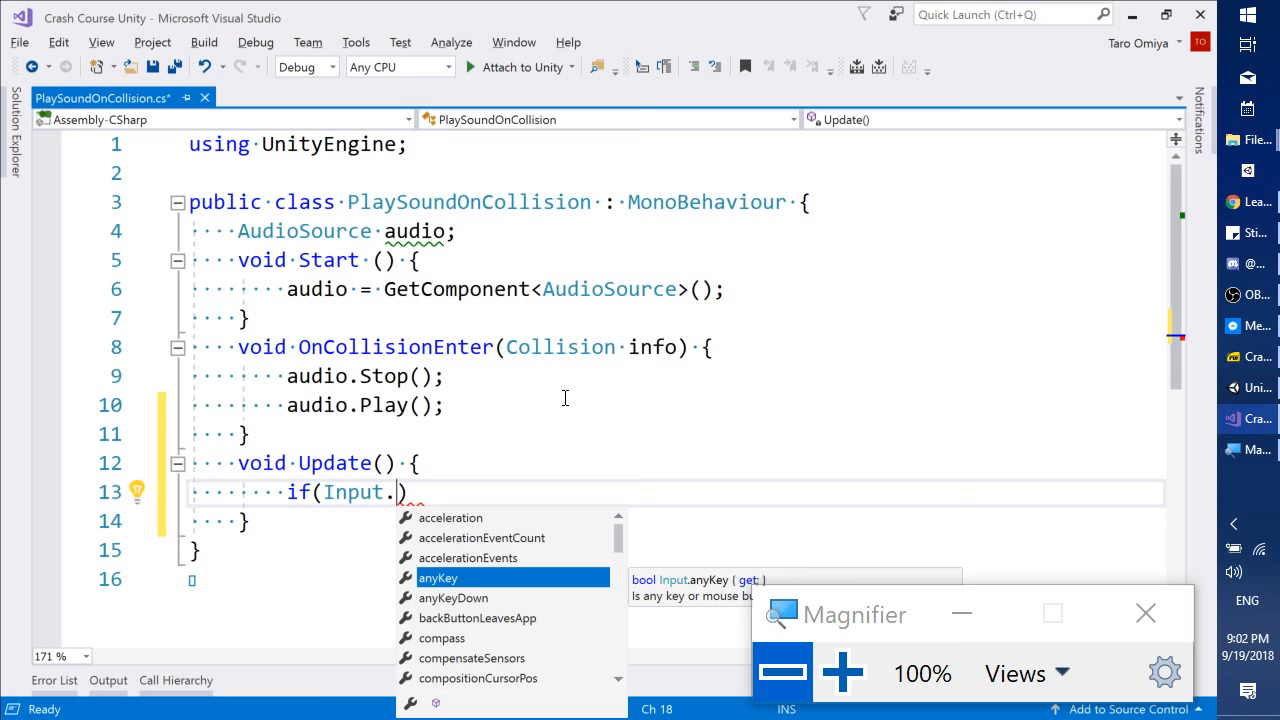
{"action": "type", "text": "get"}
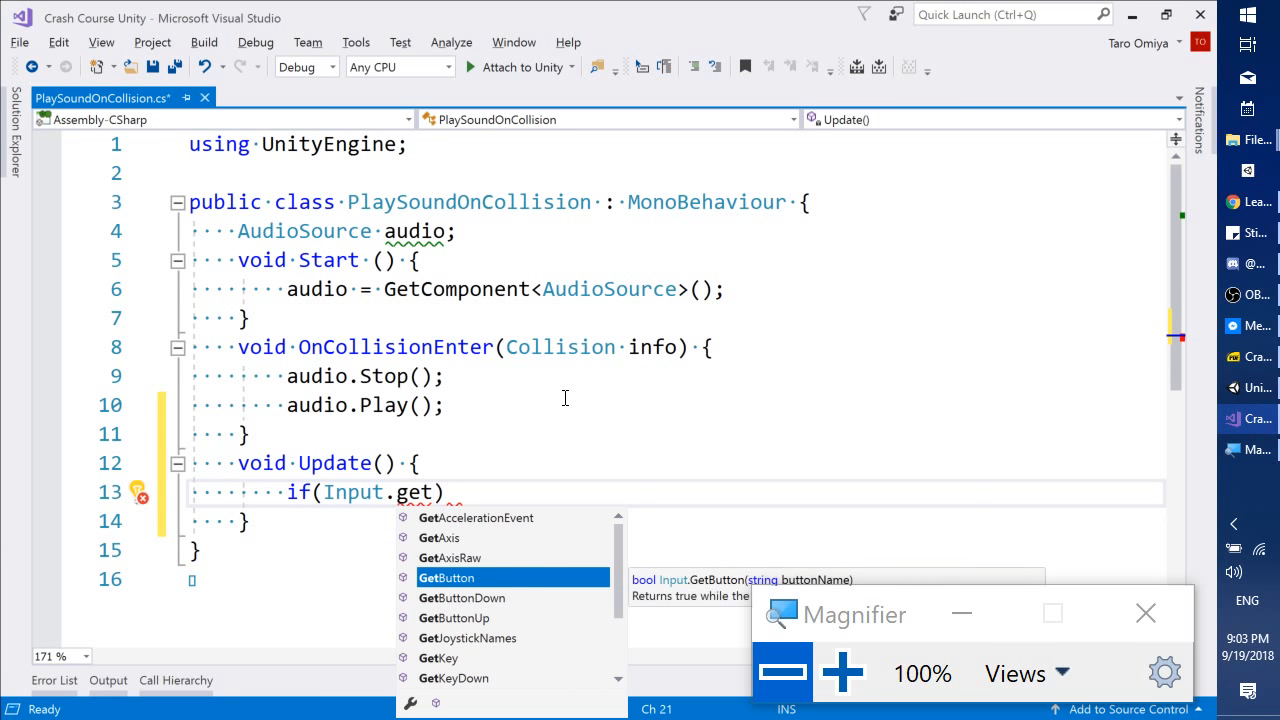
{"action": "type", "text": "ke"}
{"action": "key", "text": "Tab"}
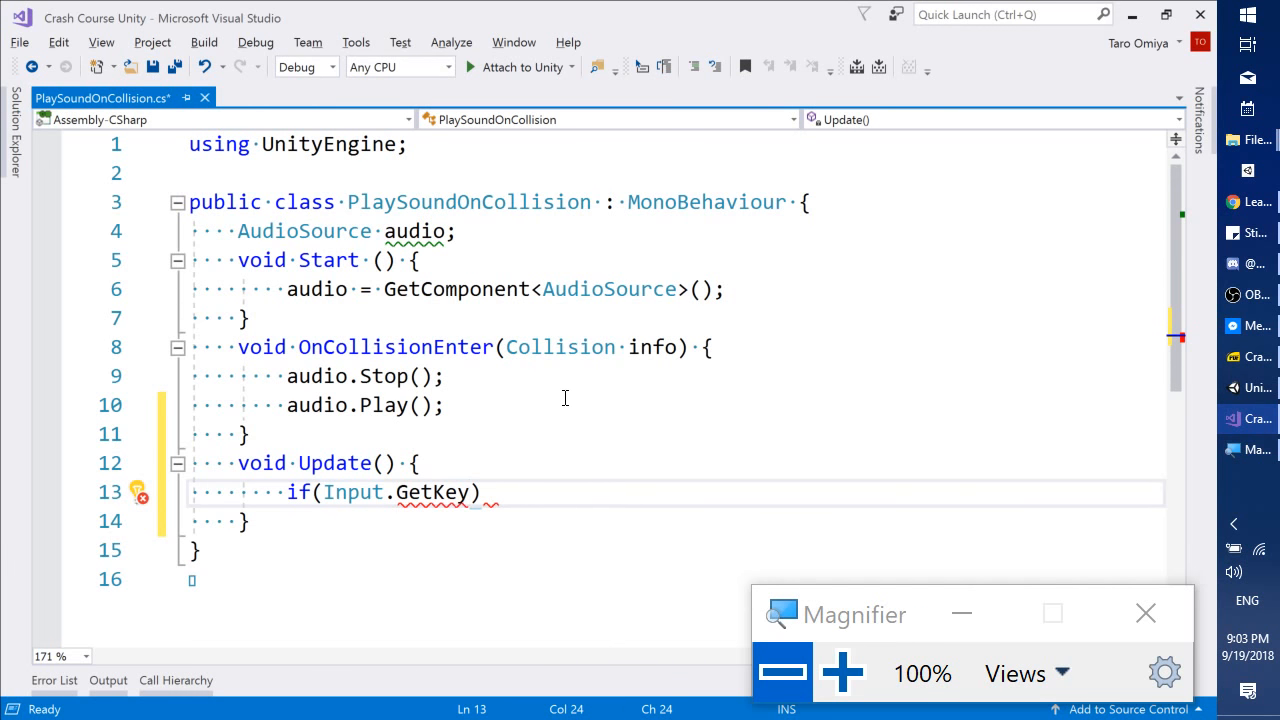
{"action": "key", "text": "ctrl+shift+Left"}
{"action": "key", "text": "ctrl+shift+Left"}
{"action": "type", "text": "Get"}
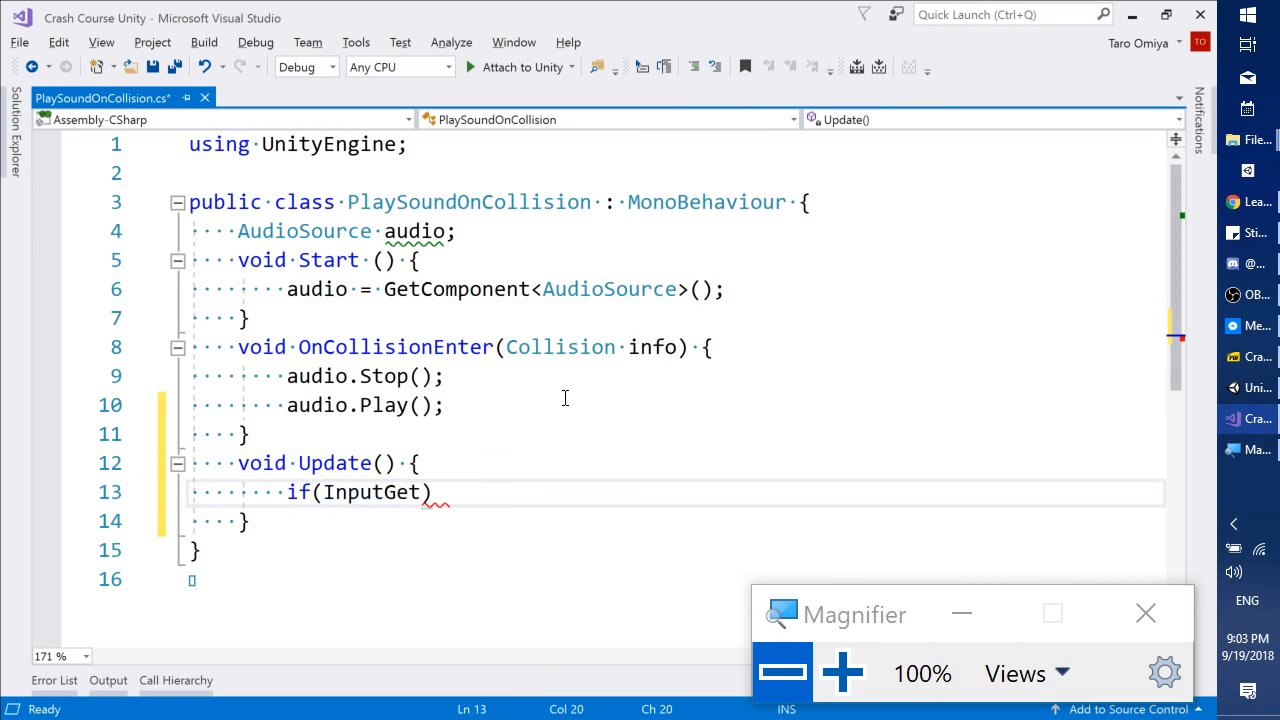
{"action": "key", "text": "BackSpace"}
{"action": "key", "text": "BackSpace"}
{"action": "key", "text": "BackSpace"}
Complete the if condition as Input.GetKeyUp(KeyCode.Escape).
{"action": "type", "text": ".GEtKe"}
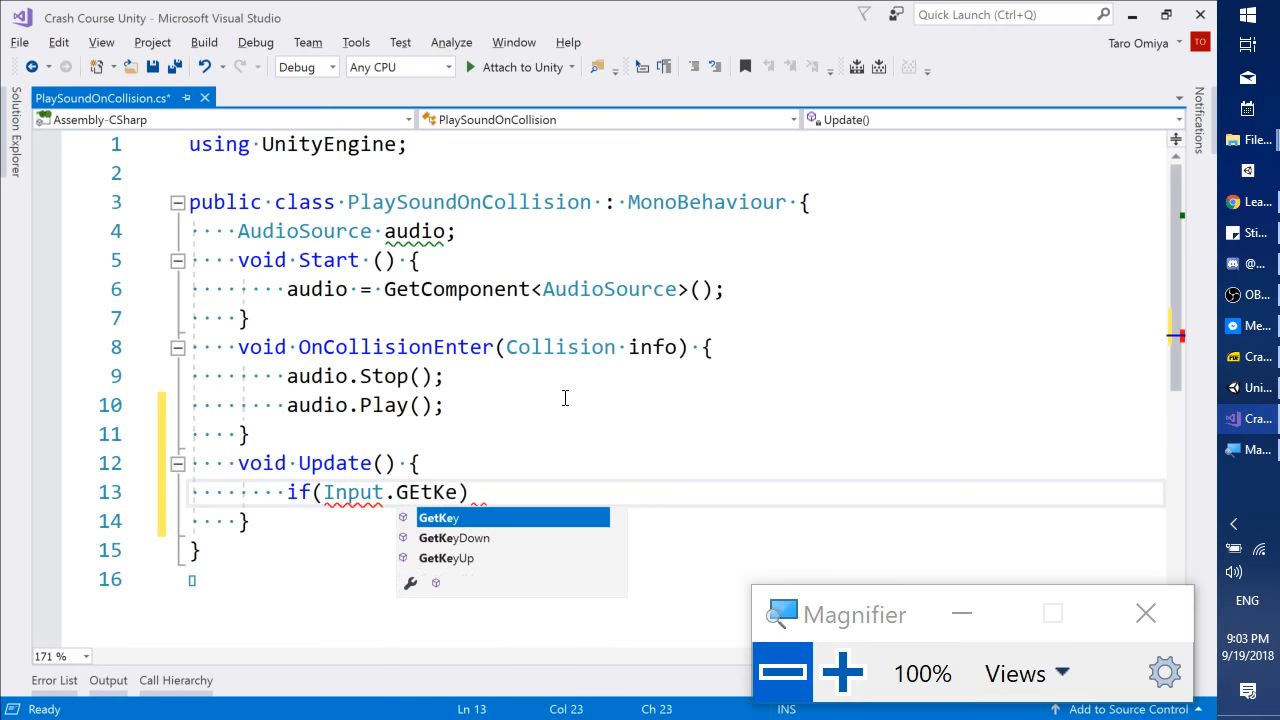
{"action": "key", "text": "Down"}
{"action": "key", "text": "Down"}
{"action": "key", "text": "Tab"}
{"action": "type", "text": "("}
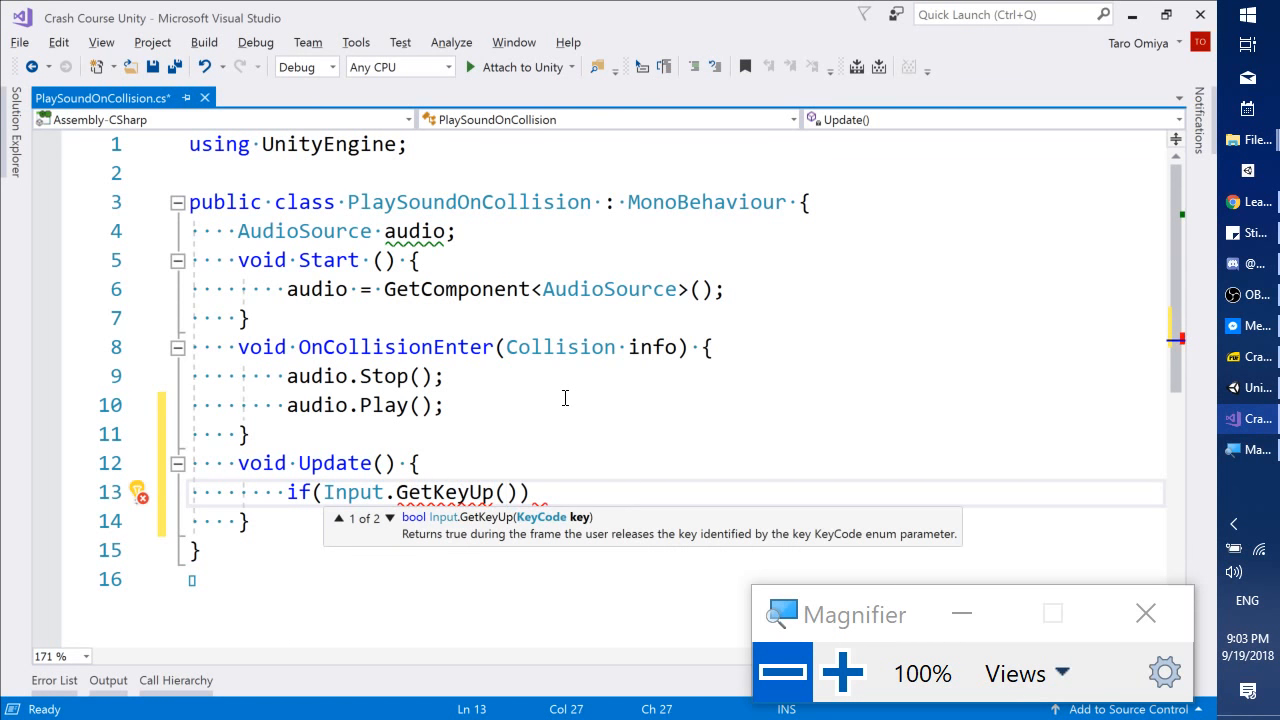
{"action": "type", "text": "KeyCo"}
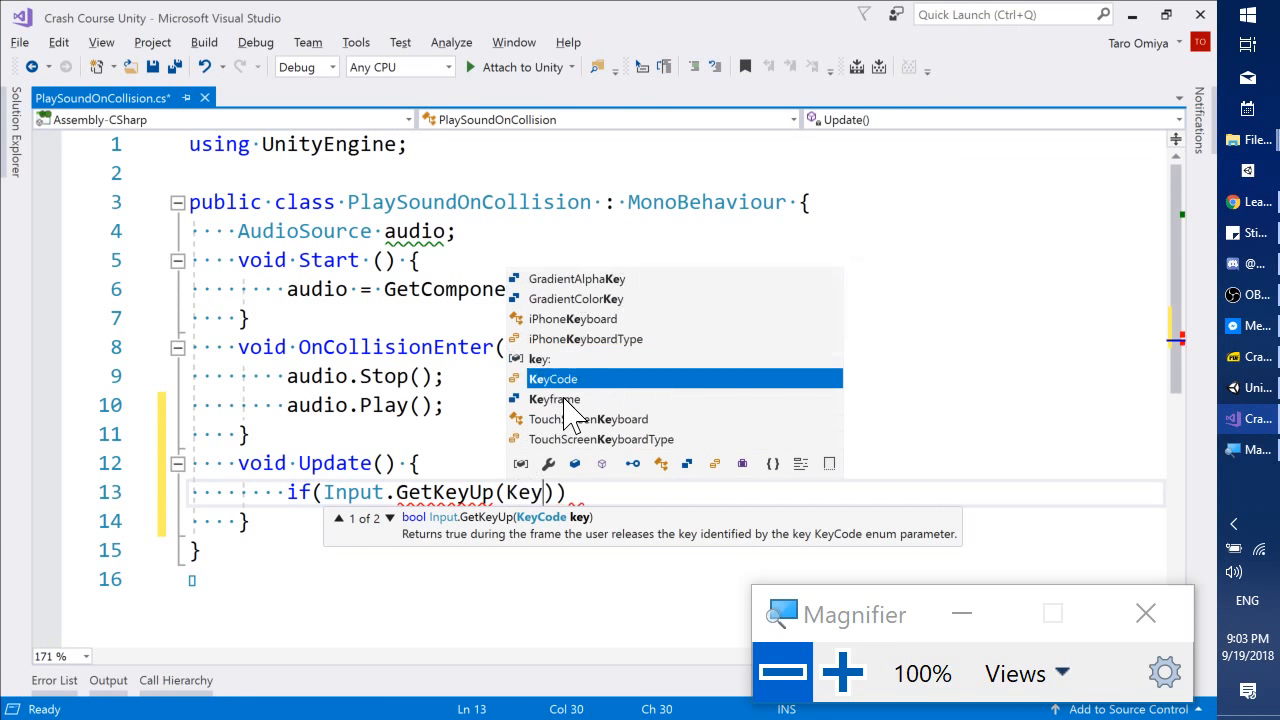
{"action": "type", "text": "de.Escape)"}
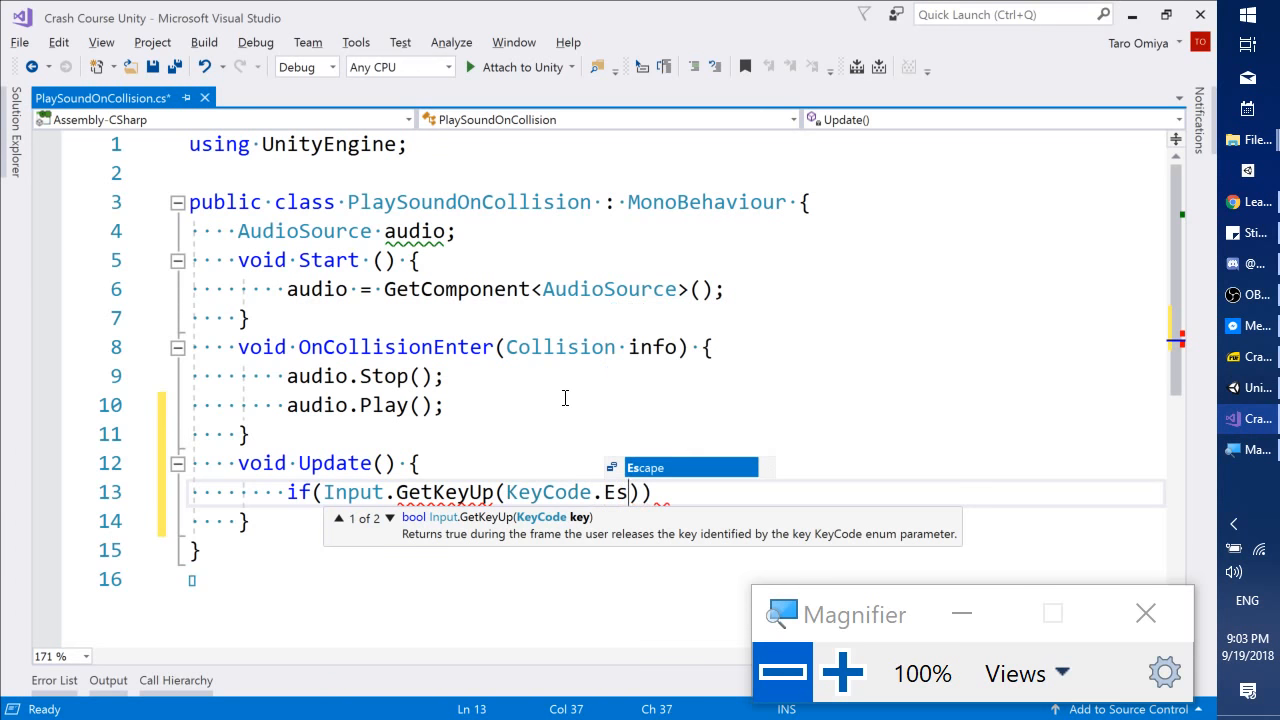
{"action": "type", "text": ")"}
Give the Escape-key if statement an empty block with its opening brace on the same line as the condition.
{"action": "key", "text": "Return"}
{"action": "type", "text": "{"}
{"action": "key", "text": "Return"}
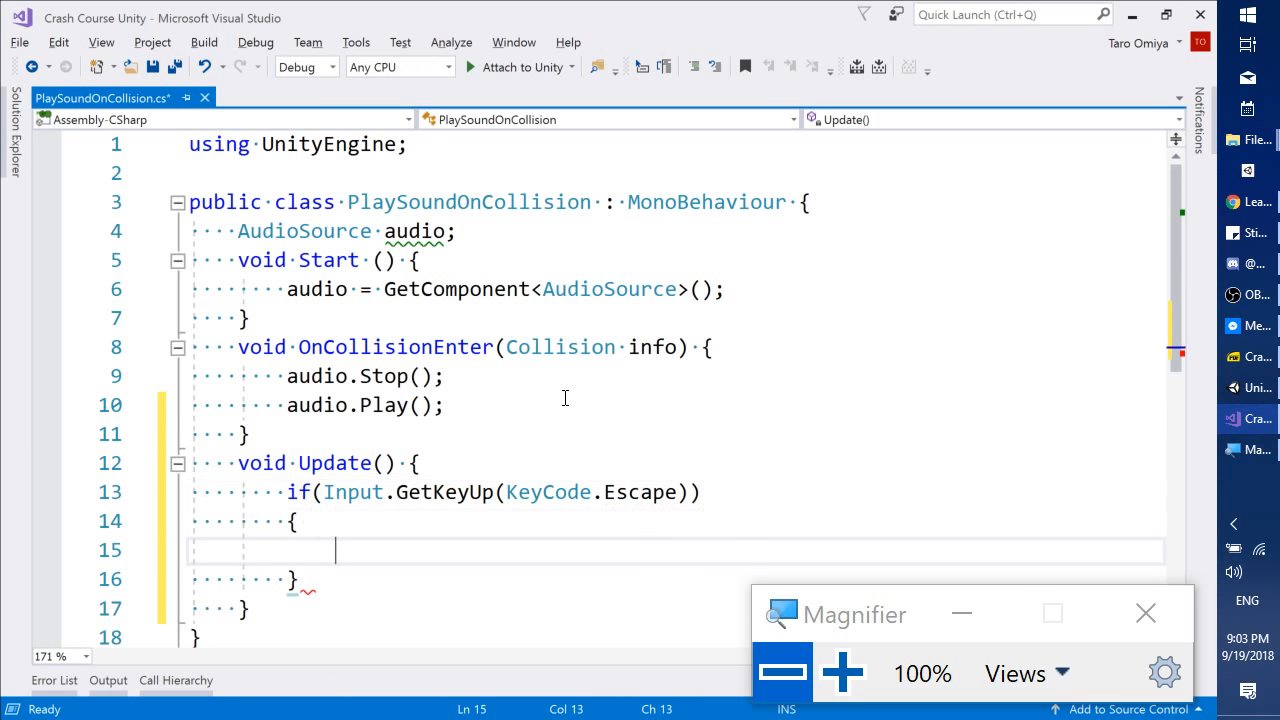
{"action": "key", "text": "Home"}
{"action": "key", "text": "Up"}
{"action": "key", "text": "Right"}
{"action": "key", "text": "Right"}
{"action": "key", "text": "Right"}
{"action": "key", "text": "Right"}
{"action": "key", "text": "Right"}
{"action": "key", "text": "Right"}
{"action": "key", "text": "Right"}
{"action": "key", "text": "Right"}
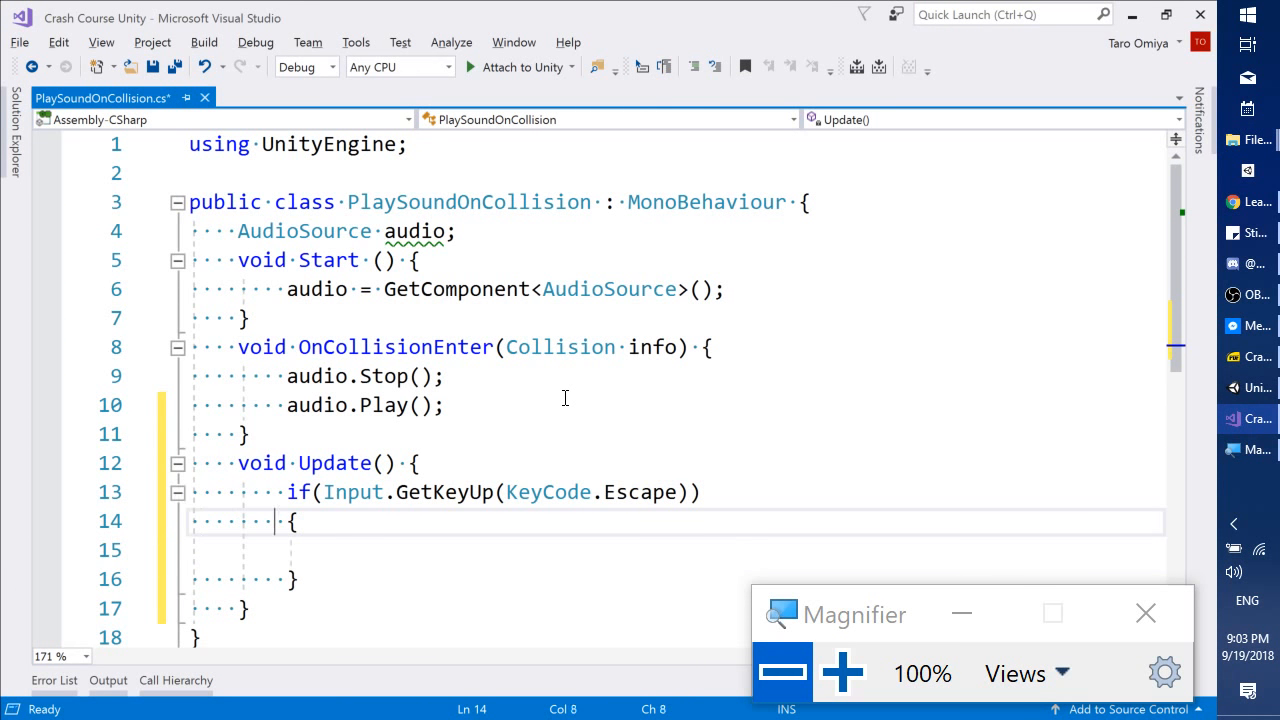
{"action": "key", "text": "shift+Up"}
{"action": "key", "text": "Delete"}
{"action": "key", "text": "ctrl+z"}
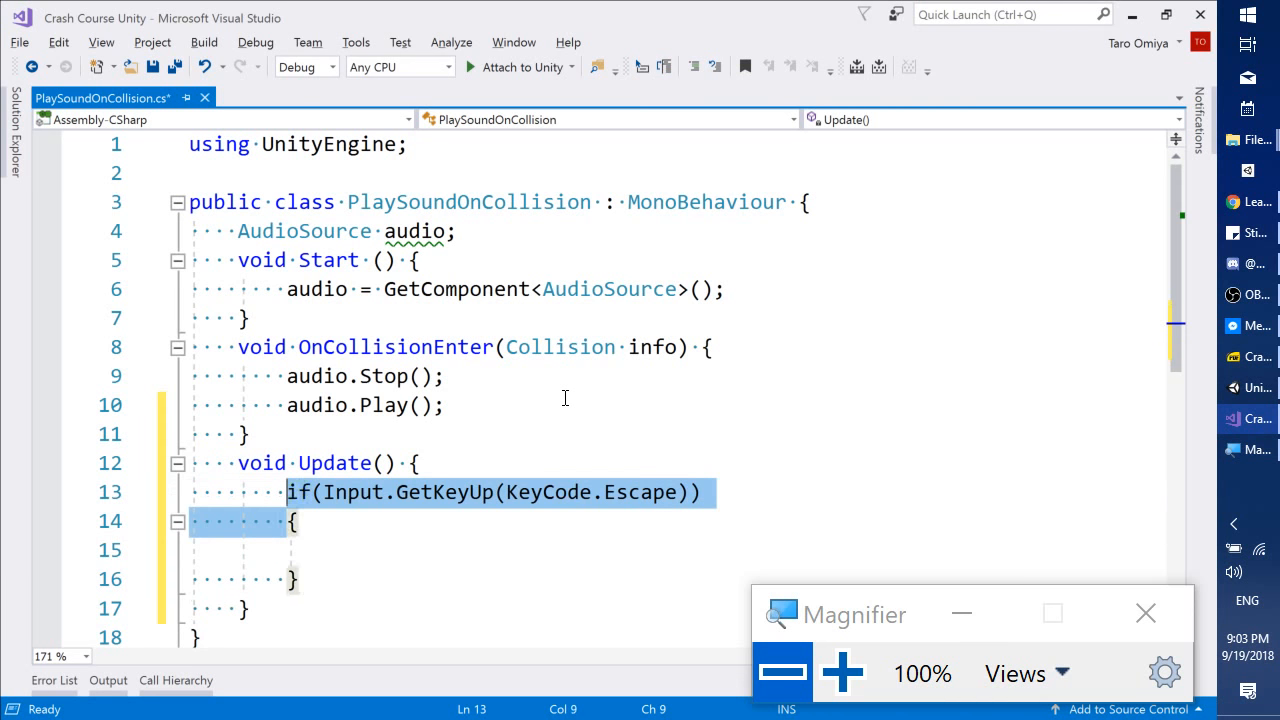
{"action": "key", "text": "shift+End"}
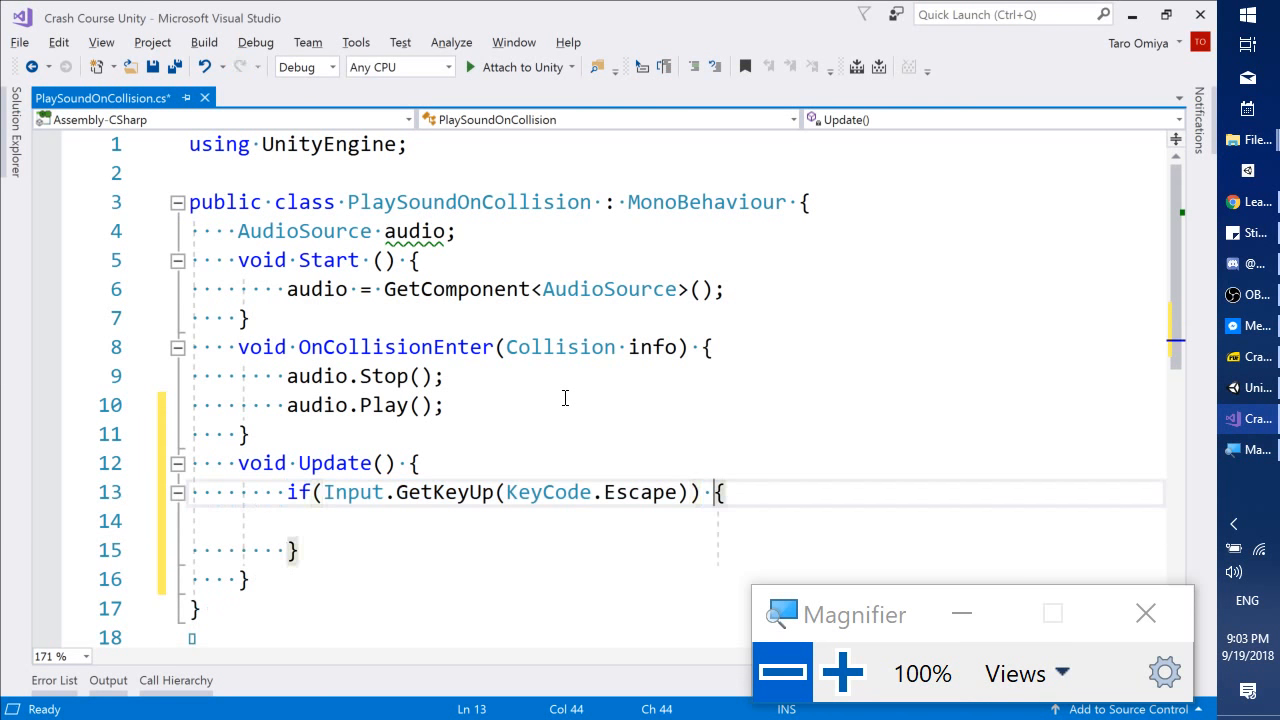
Call Application.Quit(); inside the if block and save the PlaySoundOnCollision script.
{"action": "key", "text": "Down"}
{"action": "type", "text": "Application.qu"}
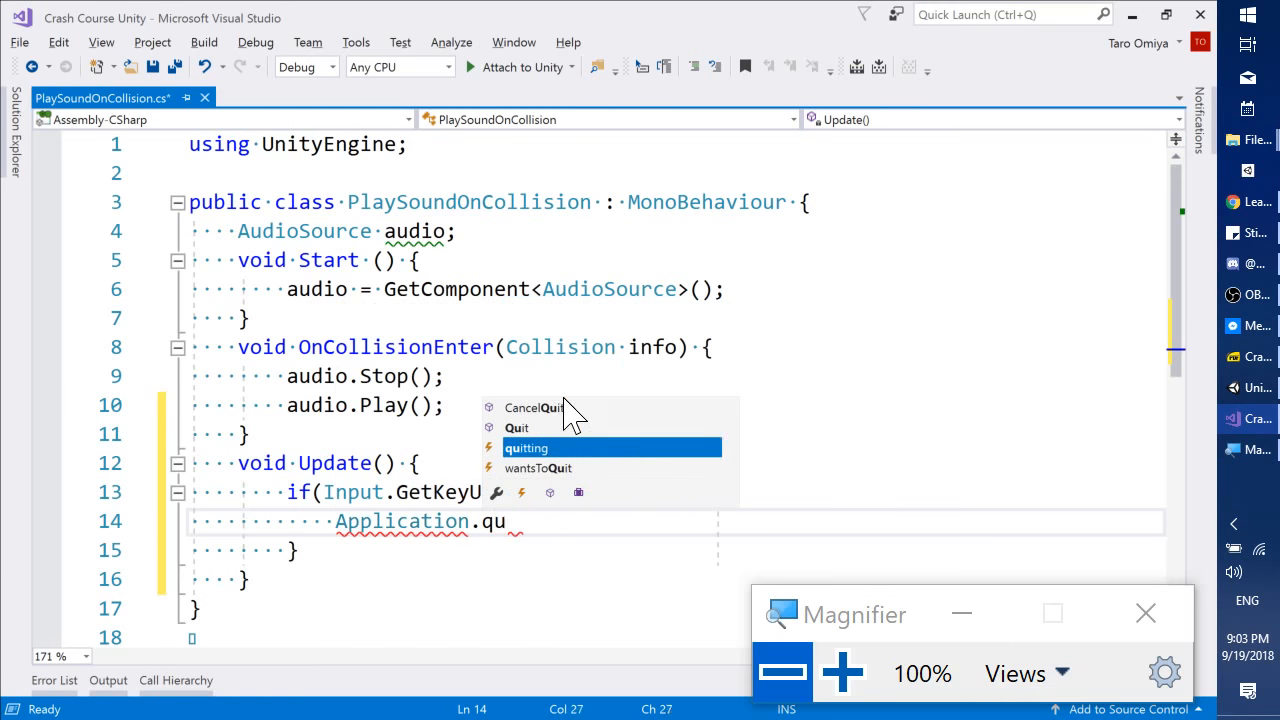
{"action": "key", "text": "Tab"}
{"action": "key", "text": "ctrl+shift+Left"}
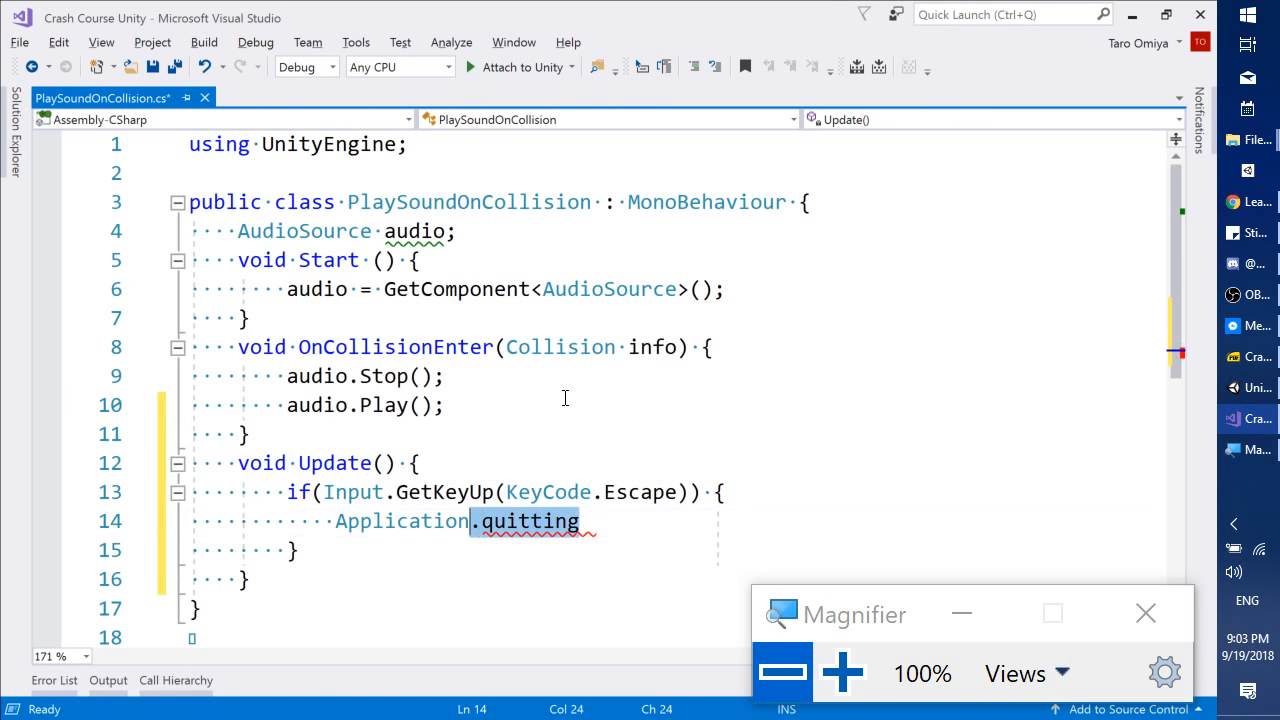
{"action": "key", "text": "BackSpace"}
{"action": "type", "text": "QUi"}
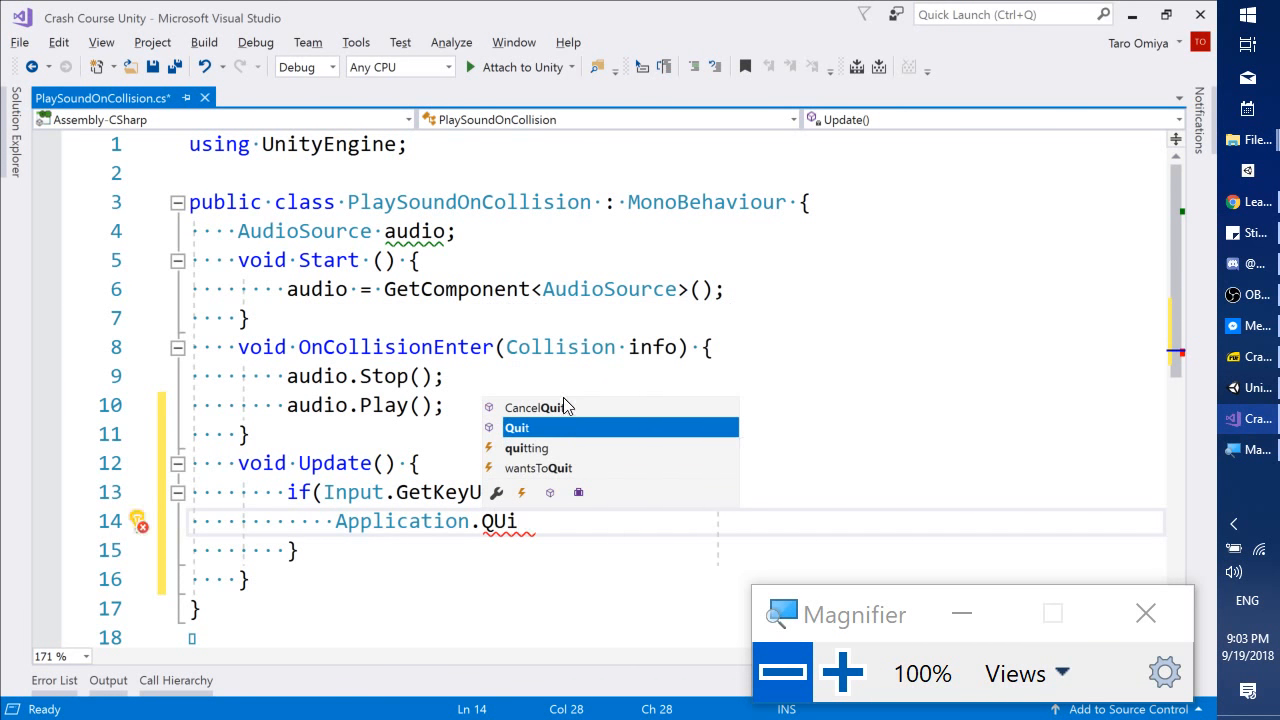
{"action": "type", "text": "();"}
{"action": "key", "text": "ctrl+s"}
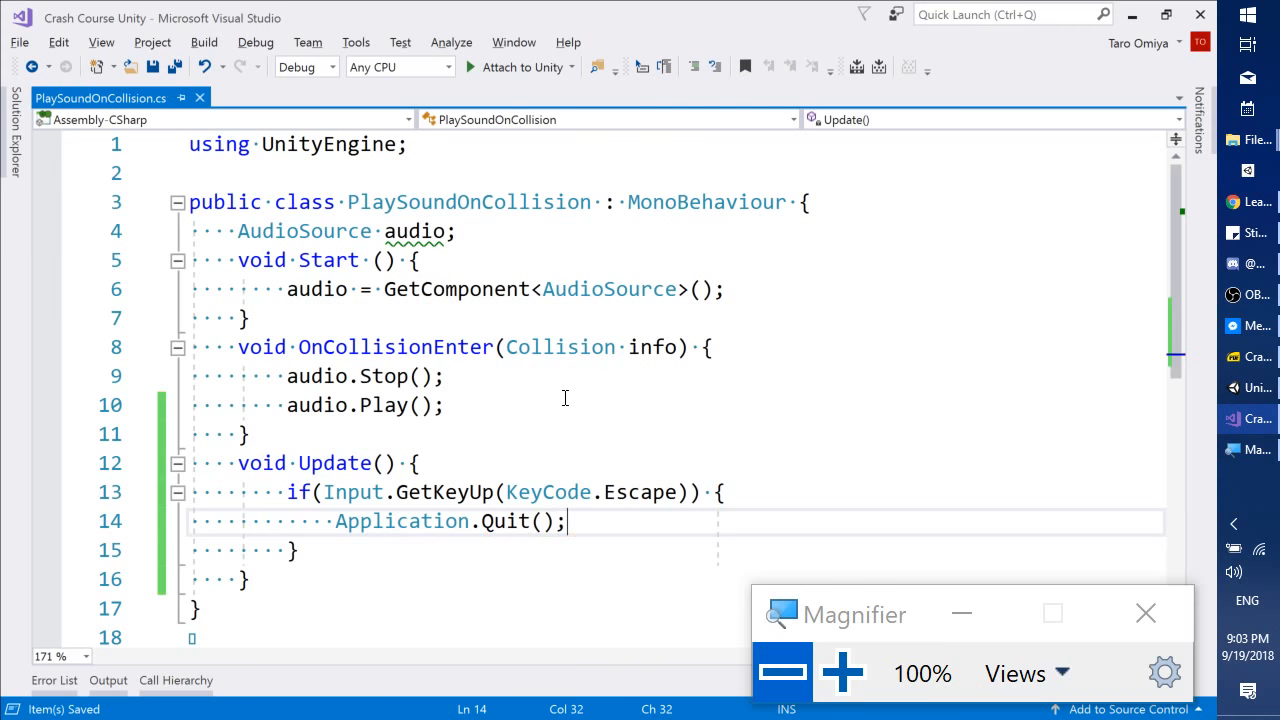
Examine the Update method's declaration, its Escape key release condition and the Application.Quit call.
{"action": "double_click", "coordinate": [330, 463]}
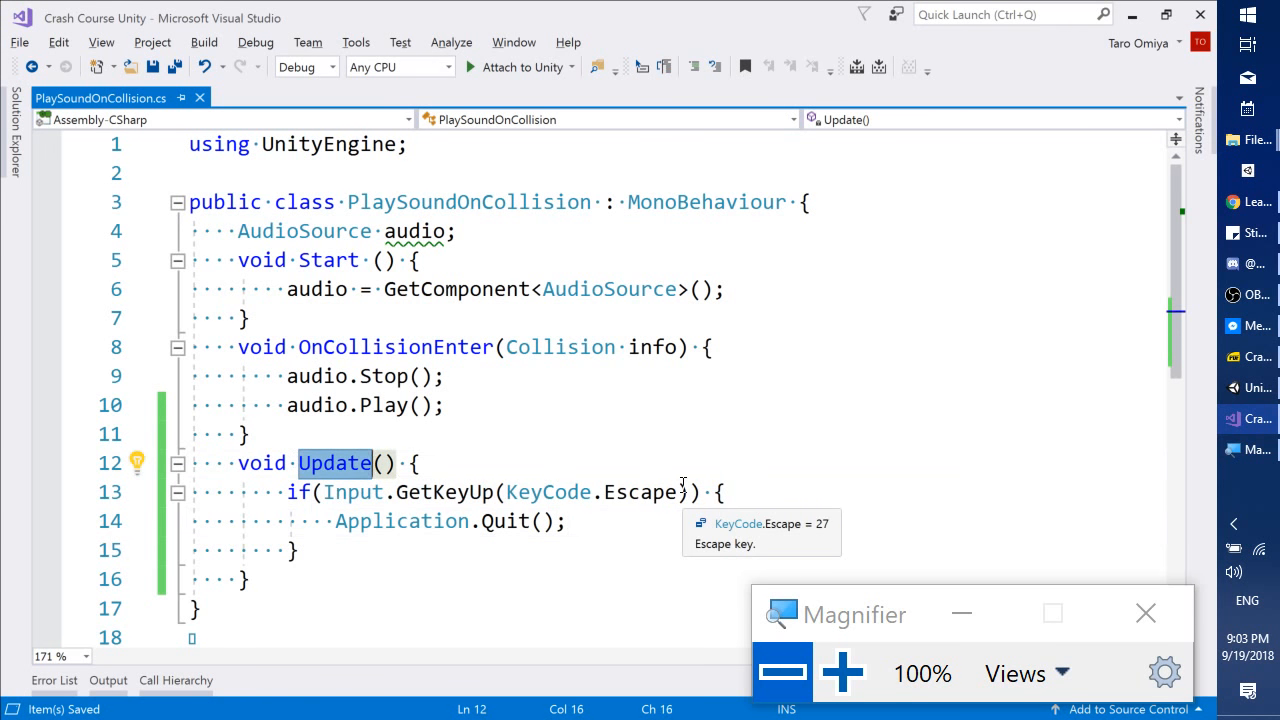
{"action": "double_click", "coordinate": [254, 465]}
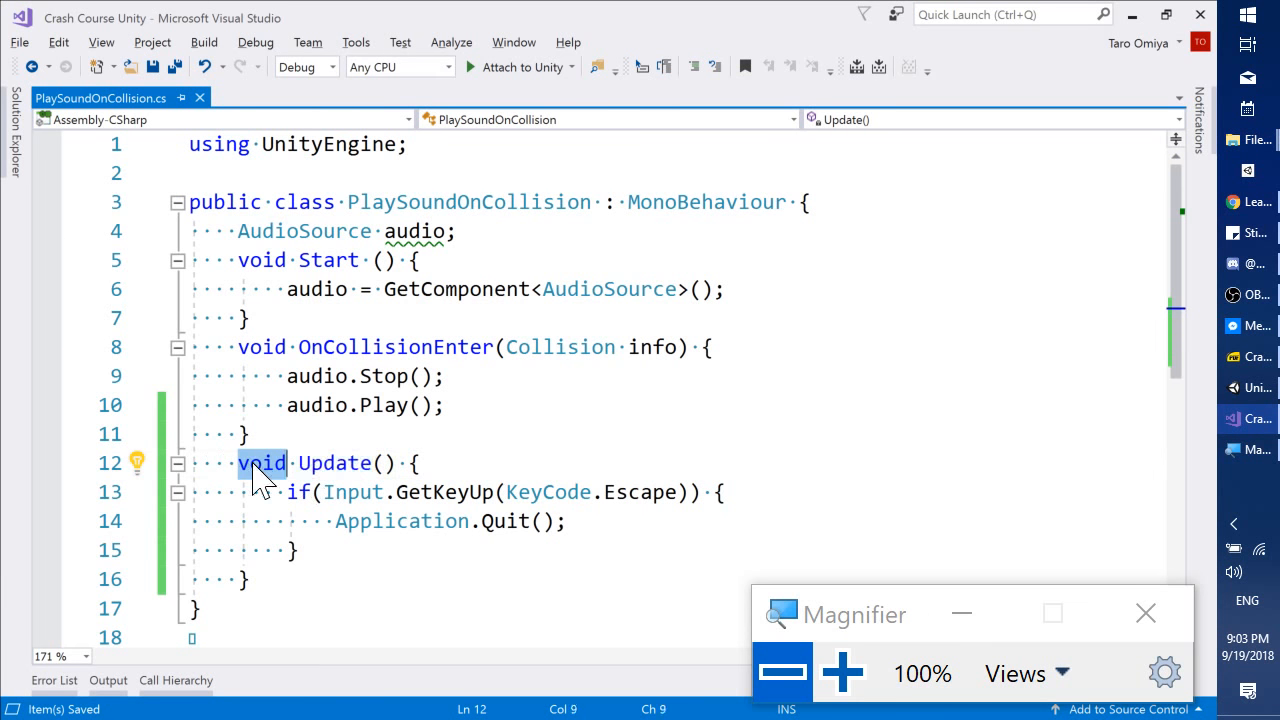
{"action": "left_click_drag", "start_coordinate": [254, 465], "coordinate": [335, 485]}
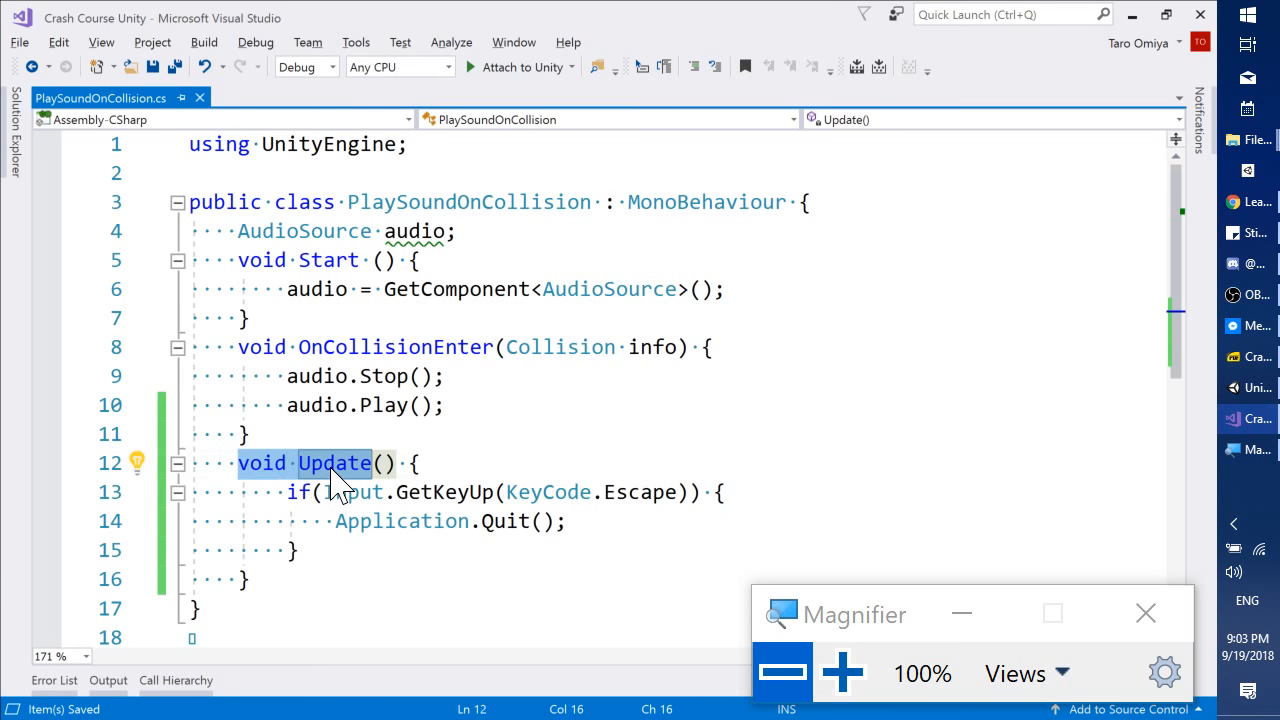
{"action": "double_click", "coordinate": [330, 495]}
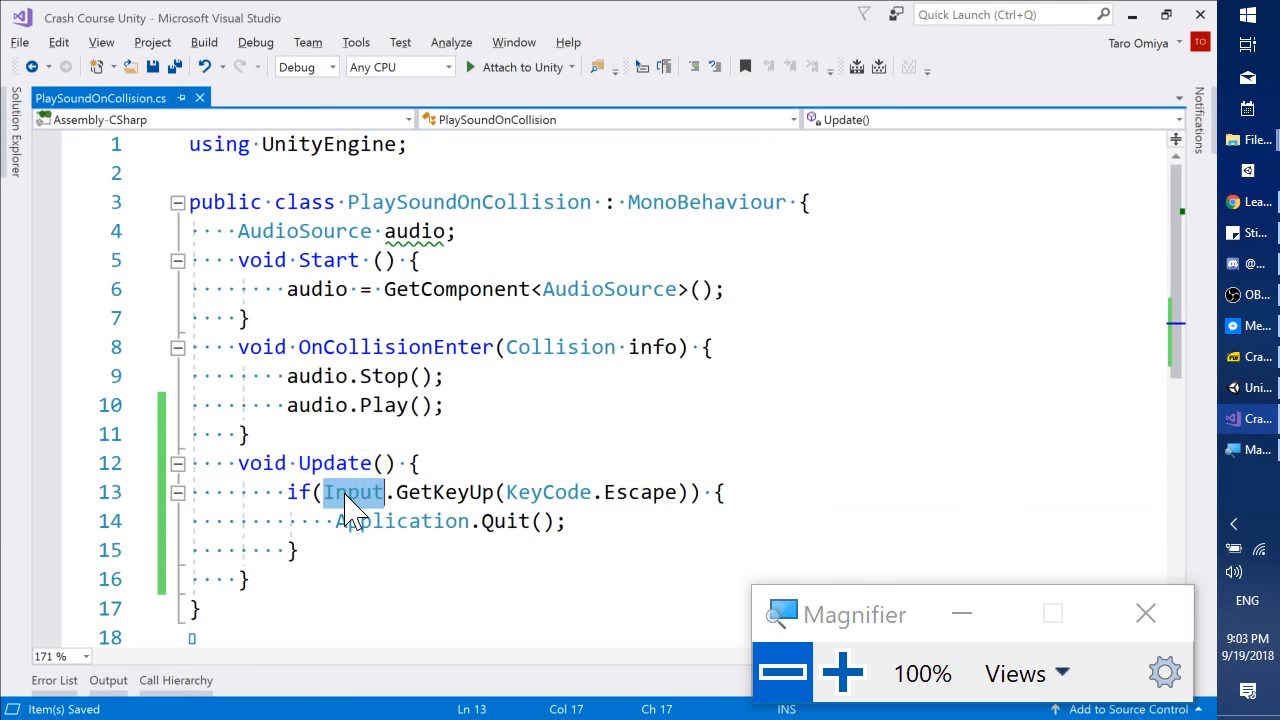
{"action": "left_click_drag", "start_coordinate": [330, 495], "coordinate": [630, 510]}
{"action": "left_click", "coordinate": [626, 492]}
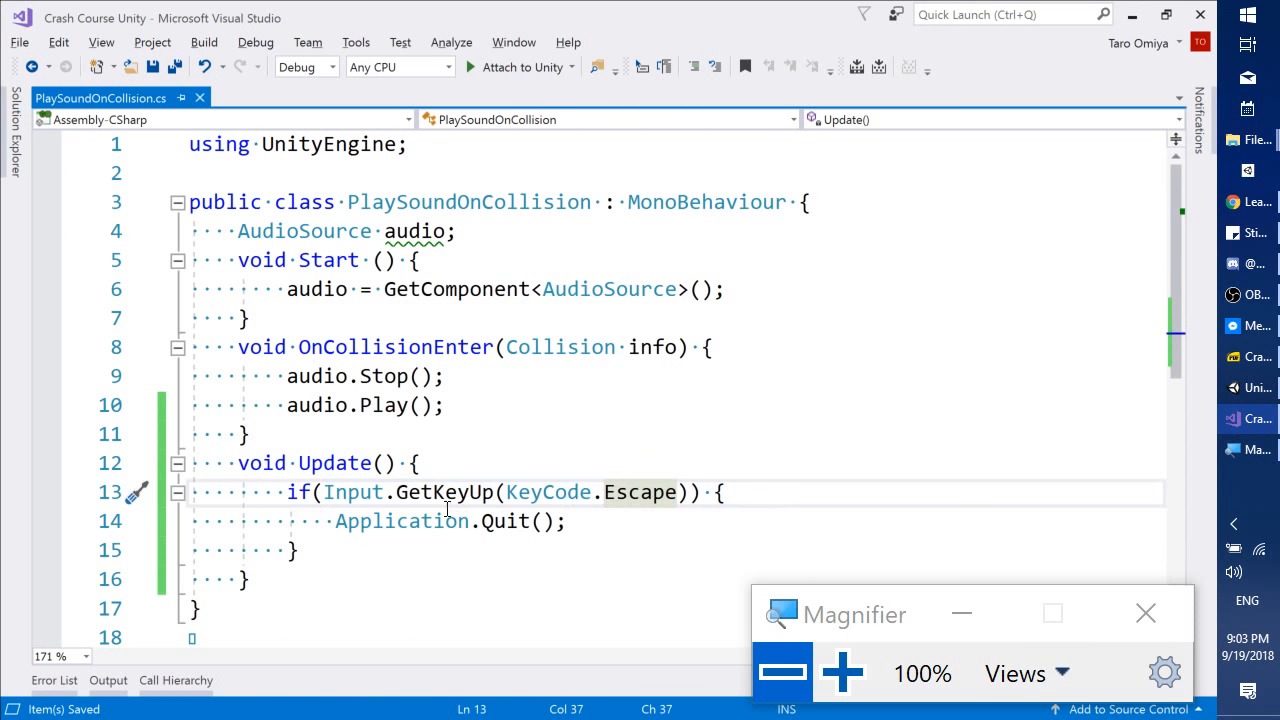
{"action": "left_click_drag", "start_coordinate": [478, 521], "coordinate": [557, 521]}
{"action": "left_click", "coordinate": [637, 517]}
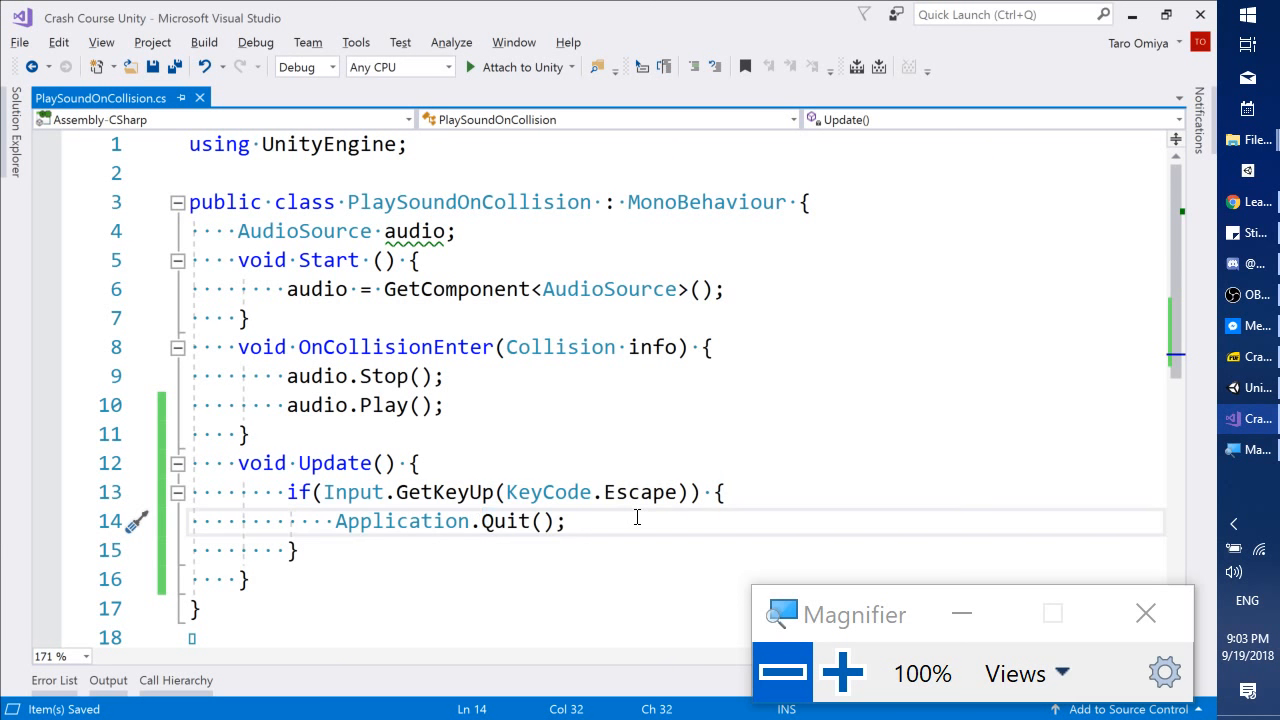
Switch to Unity and build and run the game with the updated script.
{"action": "left_click", "coordinate": [1250, 390]}
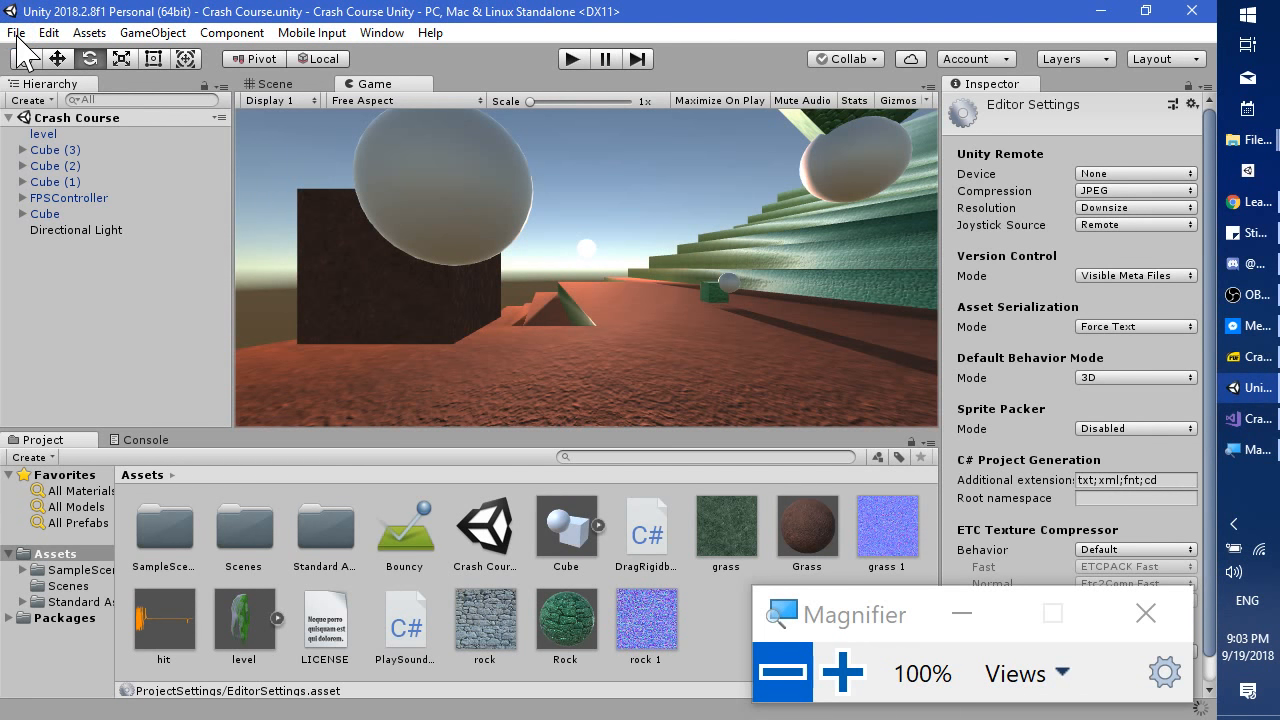
{"action": "left_click", "coordinate": [16, 33]}
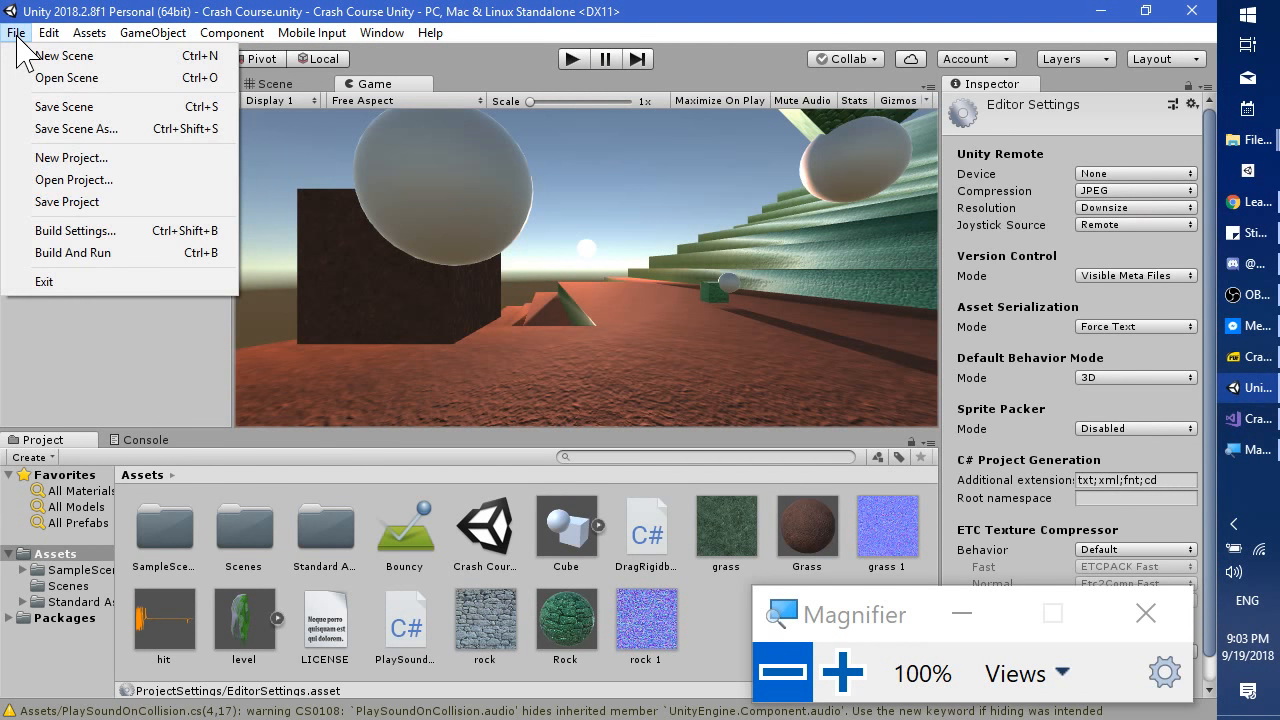
{"action": "left_click", "coordinate": [100, 258]}
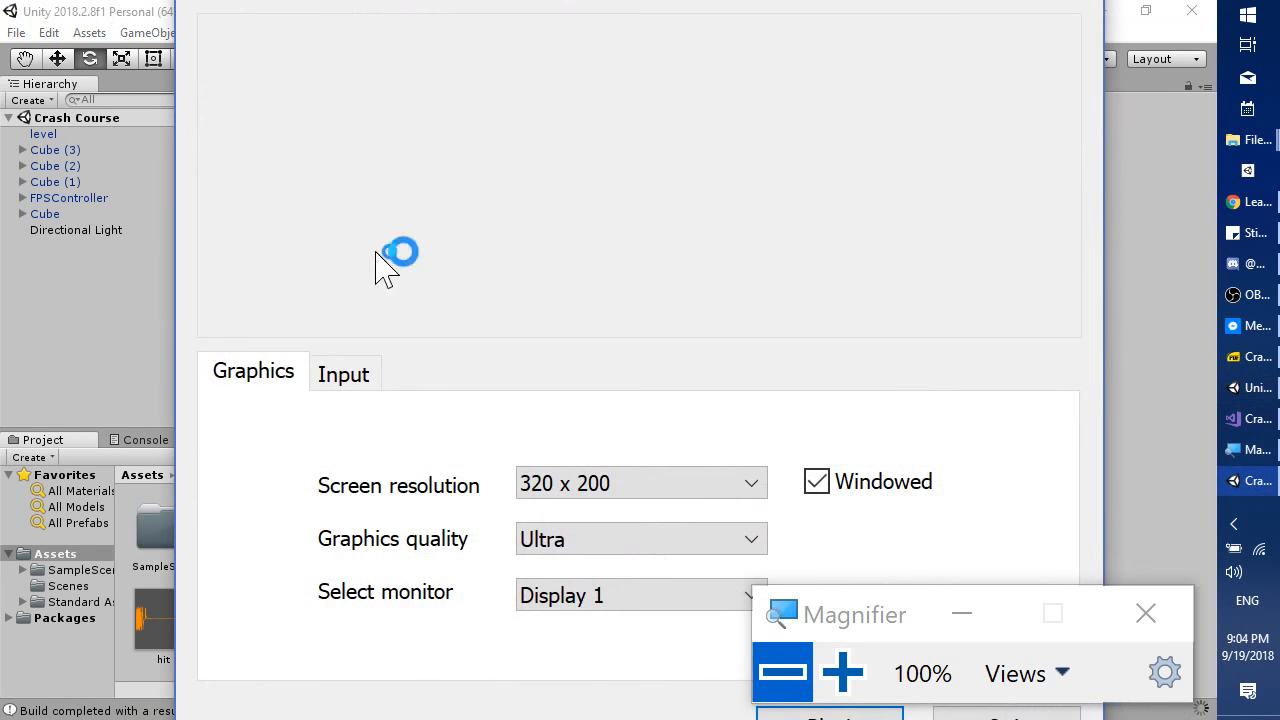
Set the game's screen resolution to 640 x 400, move the Magnifier window out of the way and start playing.
{"action": "left_click", "coordinate": [640, 484]}
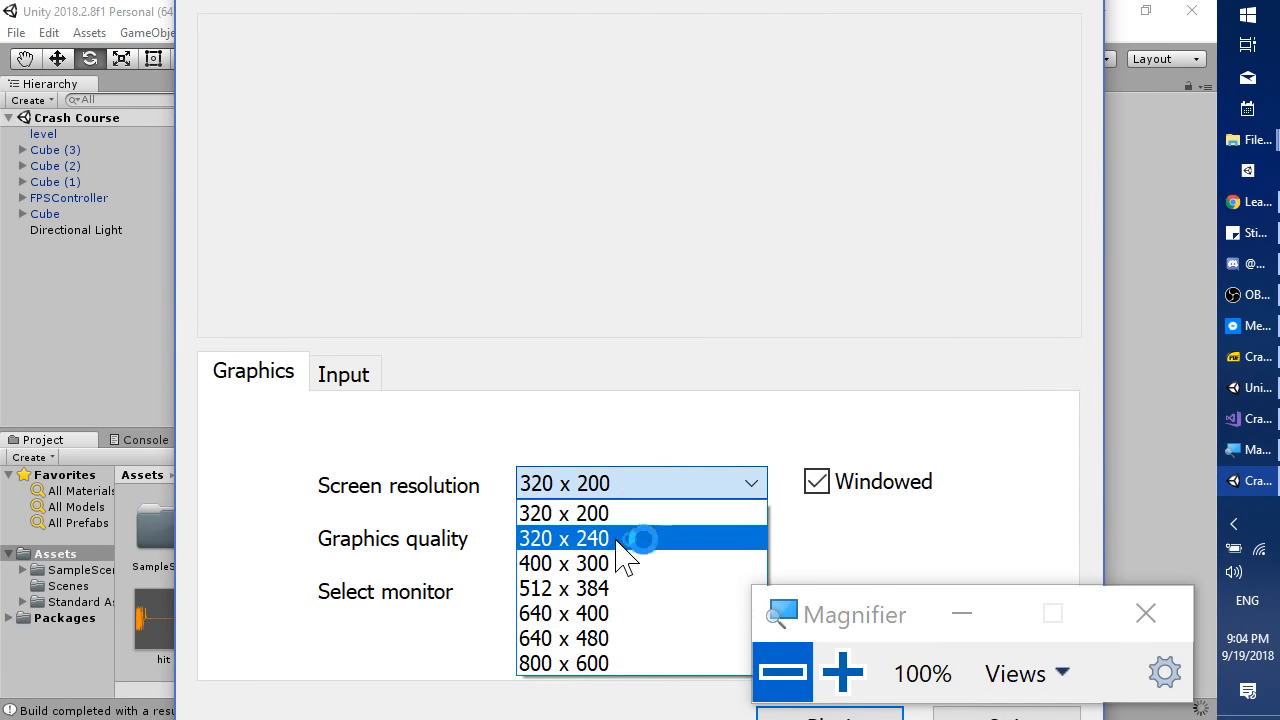
{"action": "left_click", "coordinate": [611, 620]}
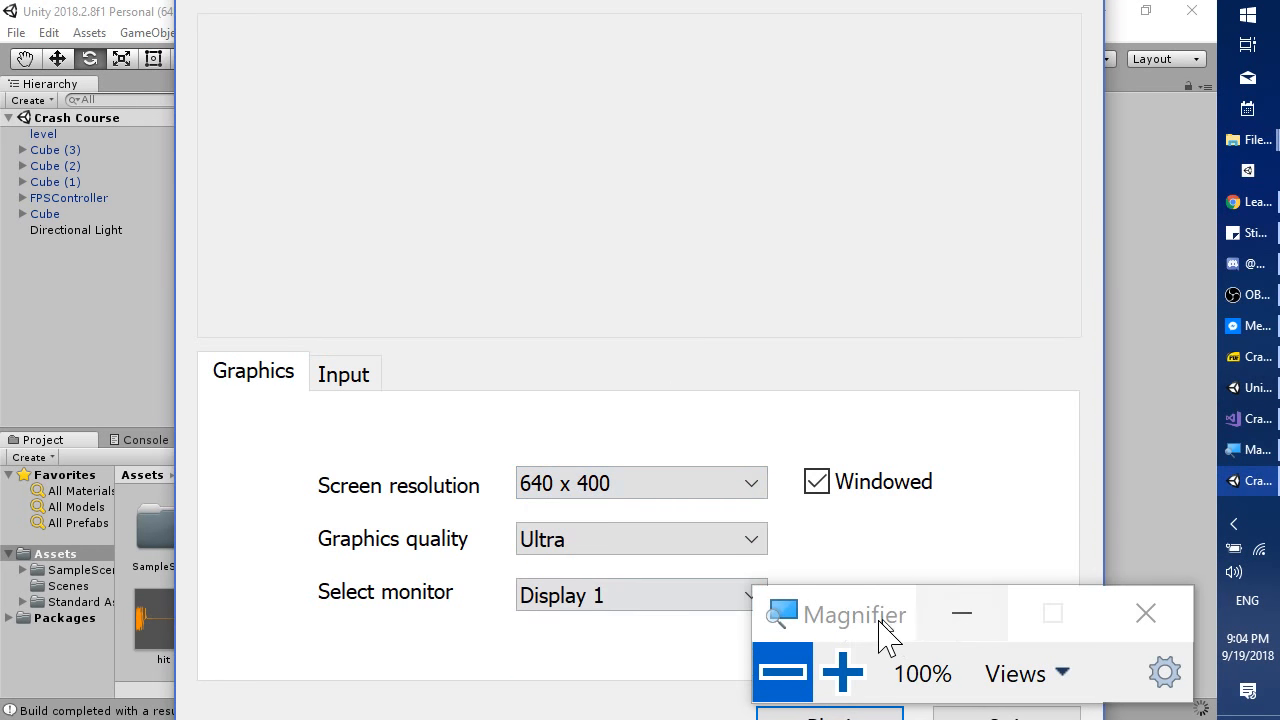
{"action": "left_click_drag", "start_coordinate": [880, 634], "coordinate": [907, 469]}
{"action": "left_click", "coordinate": [829, 714]}
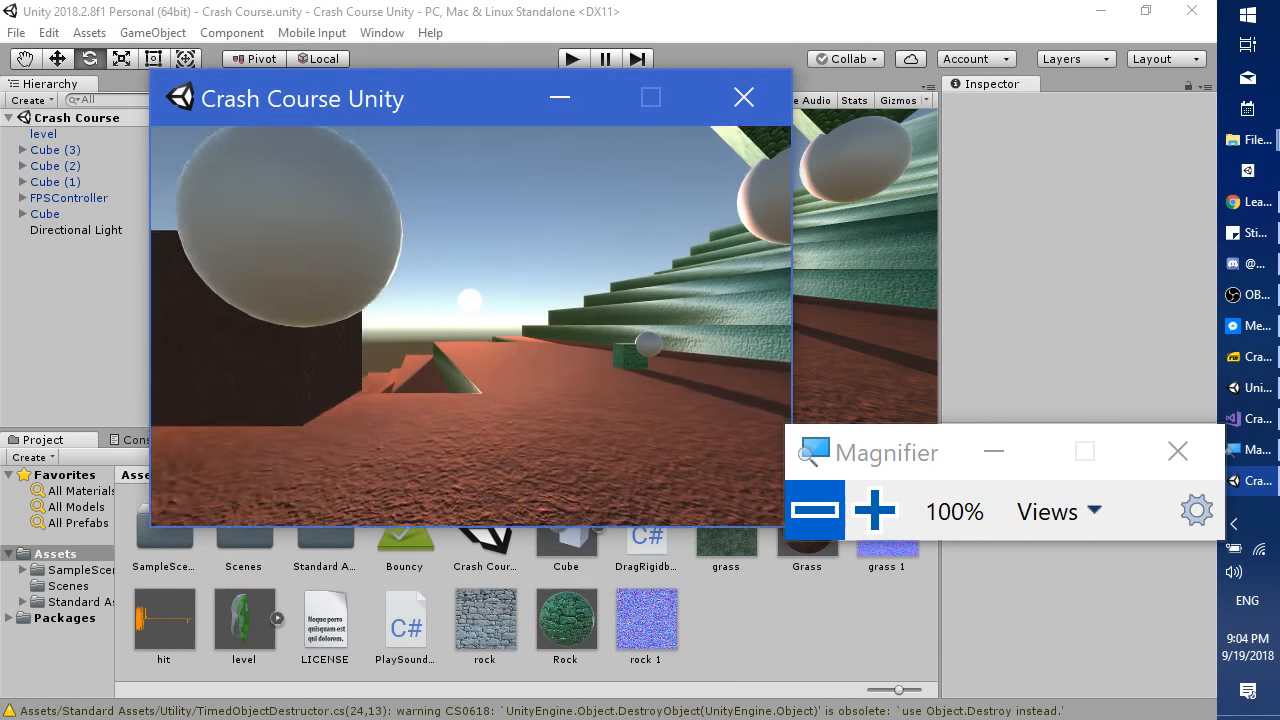
Move around briefly in the running game, quit it and switch to the Crash Course build folder in File Explorer.
{"action": "key", "text": "s"}
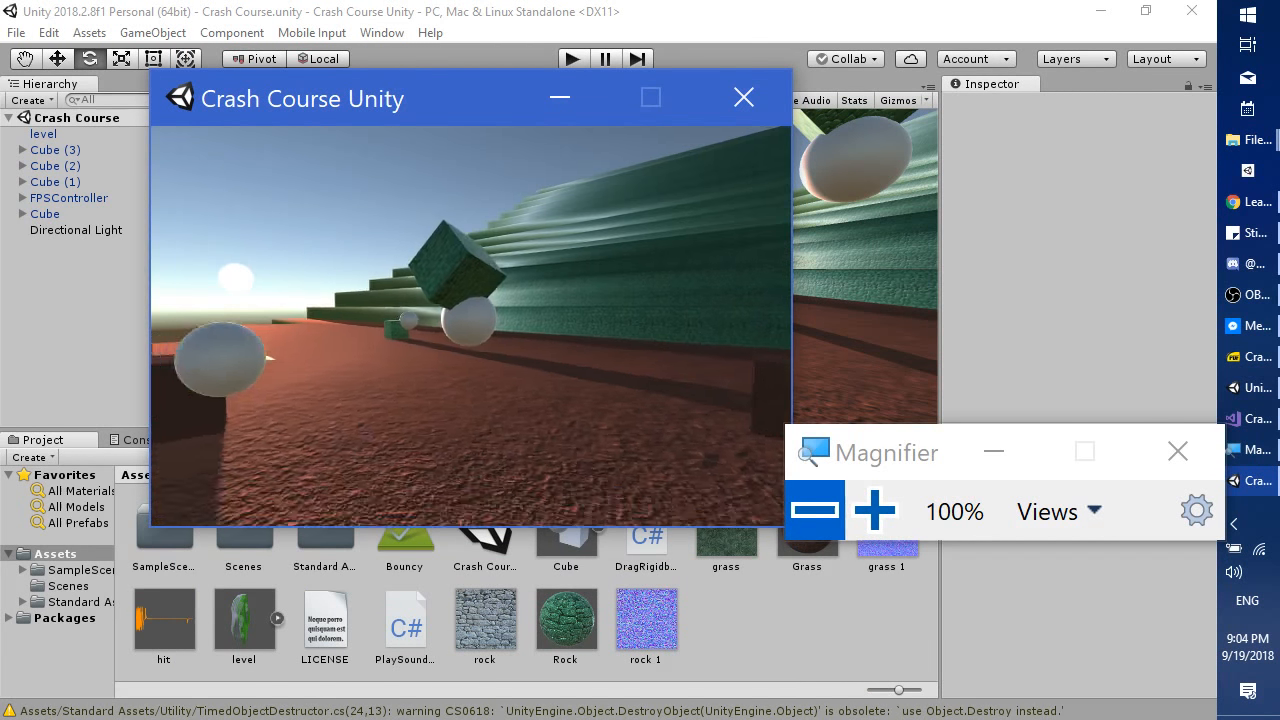
{"action": "key", "text": "alt+F4"}
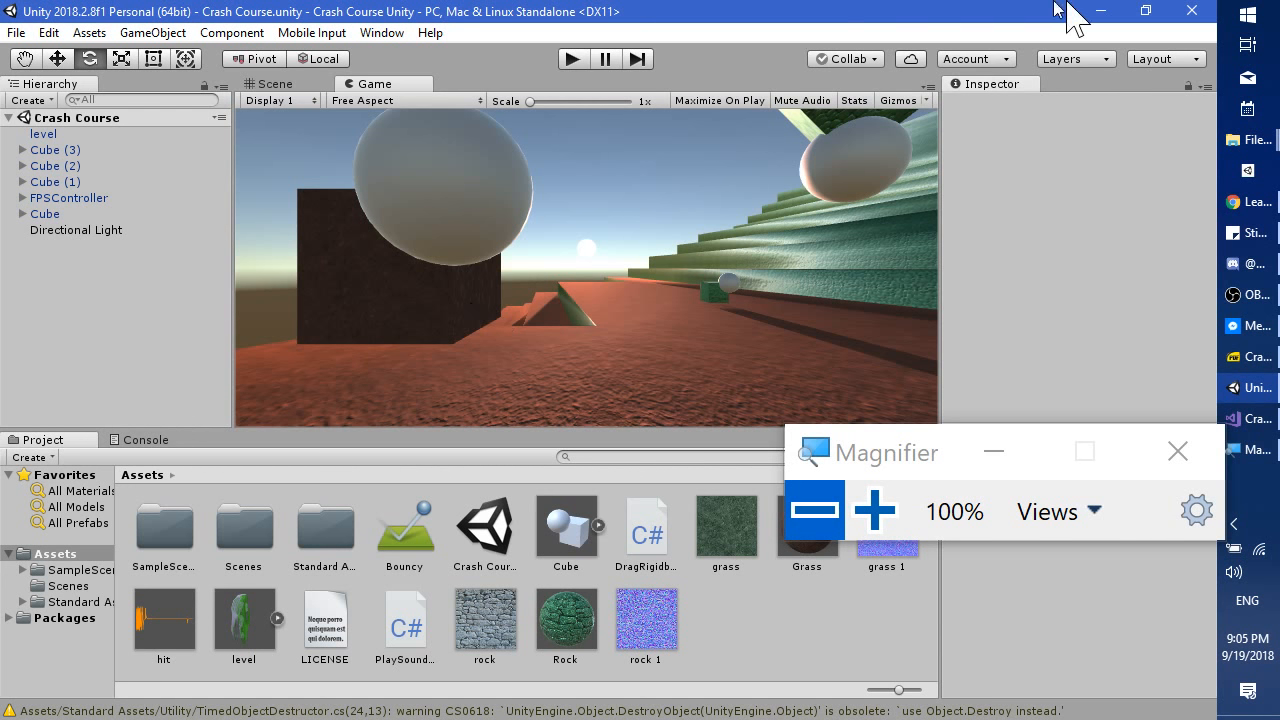
{"action": "left_click", "coordinate": [1250, 140]}
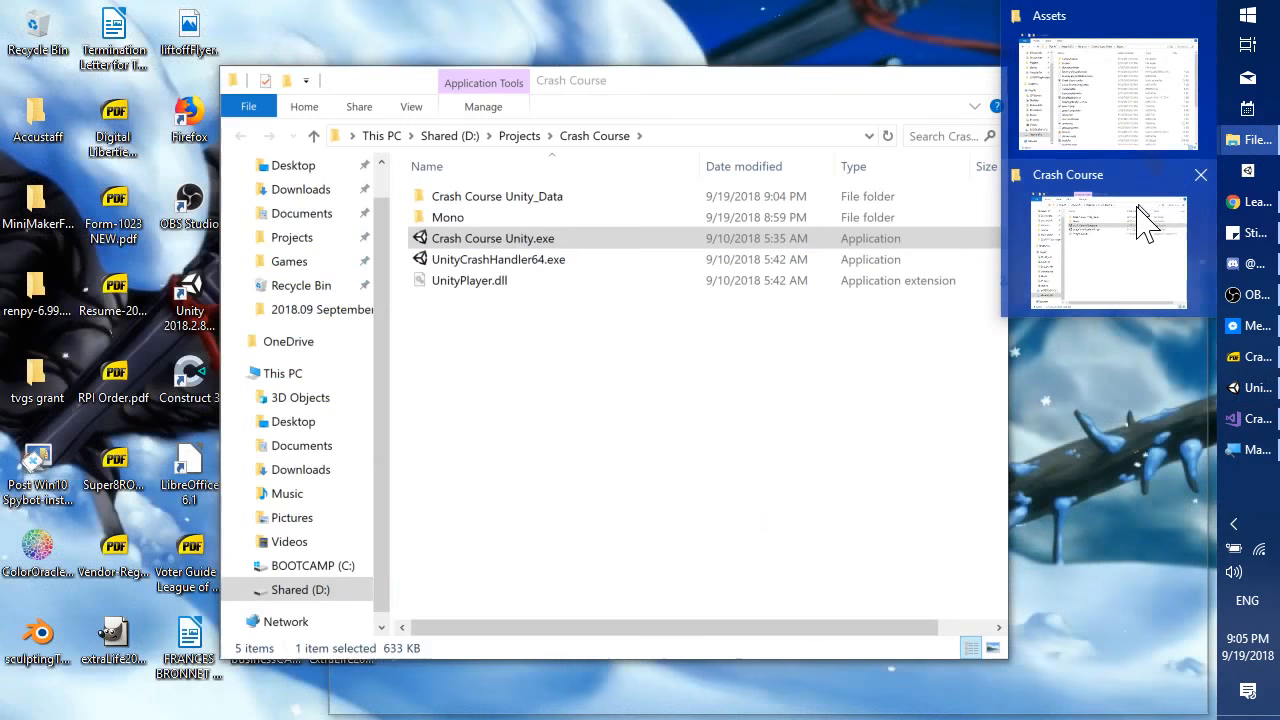
{"action": "left_click", "coordinate": [1150, 218]}
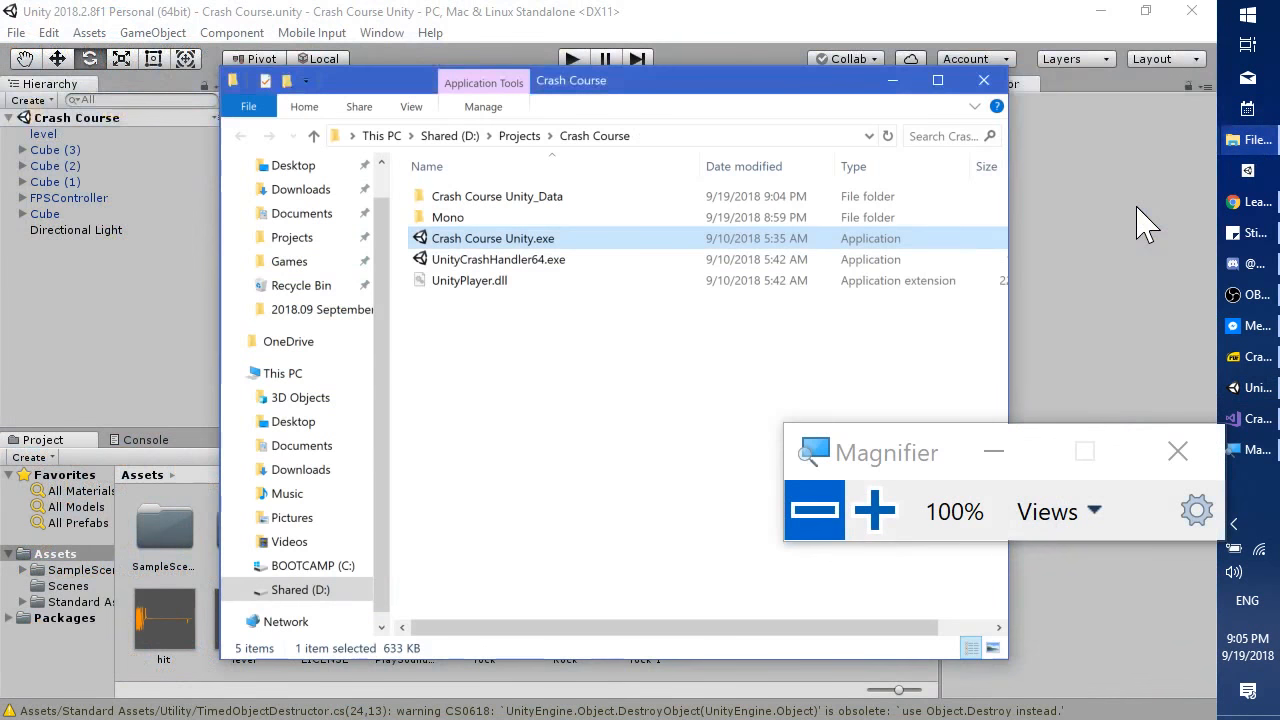
Rename the Crash Course Unity_Data folder to Crash Course Unity_Data.bak and try to launch Crash Course Unity.exe.
{"action": "left_click", "coordinate": [479, 201]}
{"action": "left_click", "coordinate": [574, 197]}
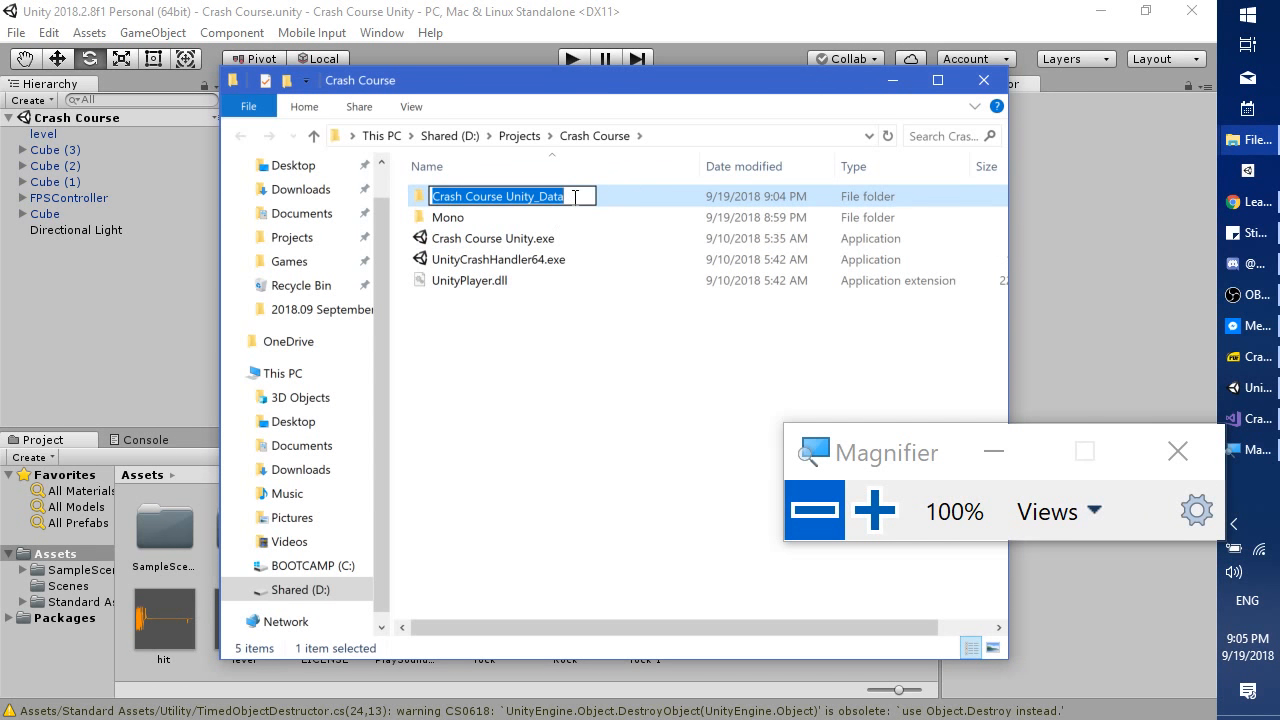
{"action": "key", "text": "End"}
{"action": "type", "text": ".bak"}
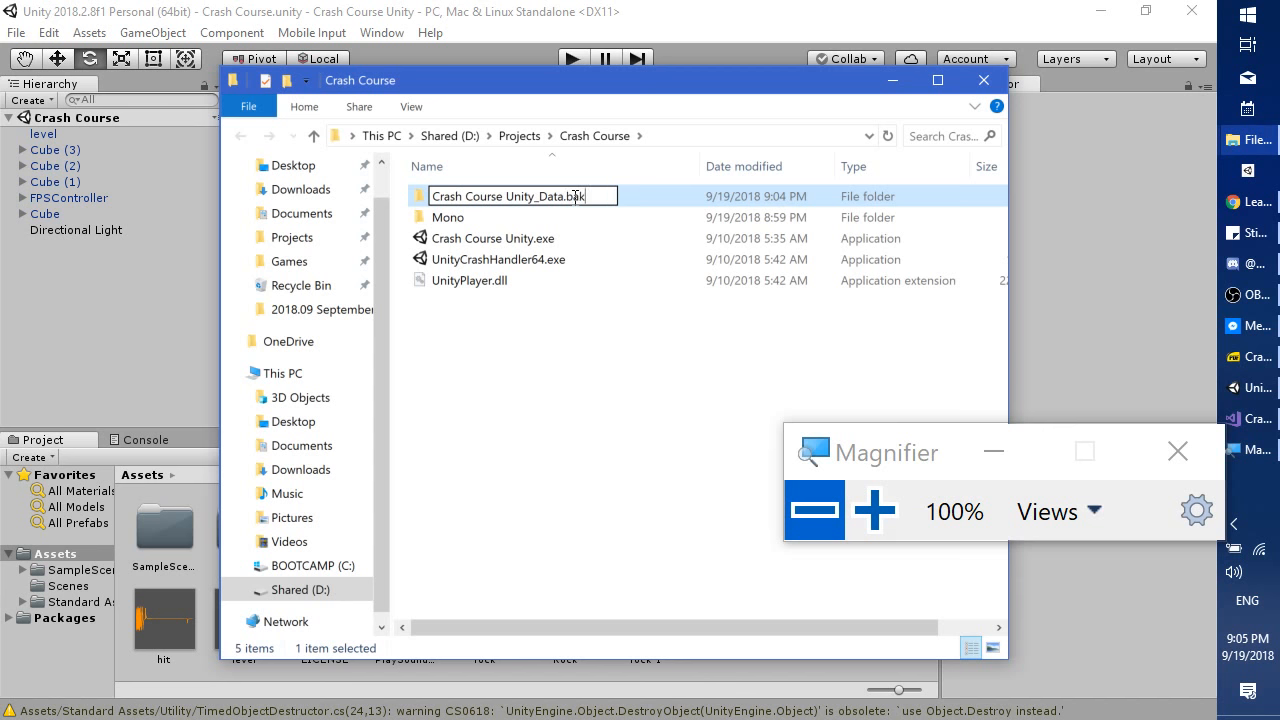
{"action": "key", "text": "Return"}
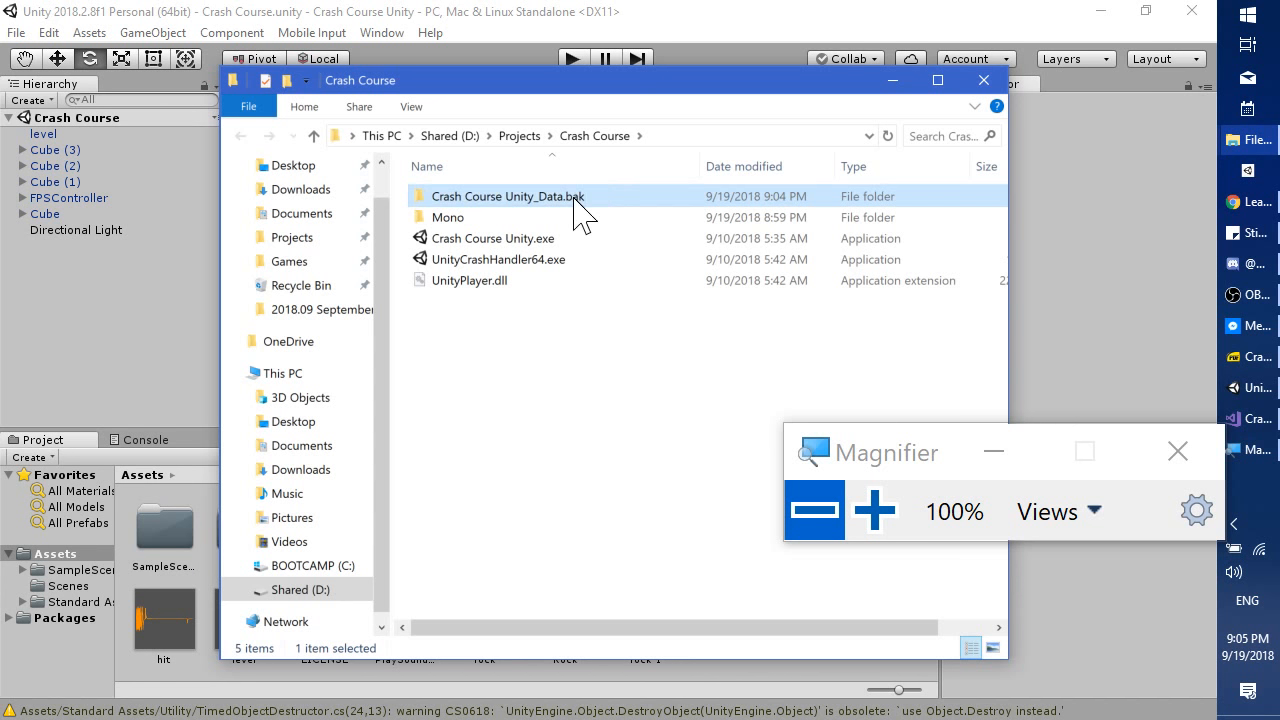
{"action": "double_click", "coordinate": [523, 243]}
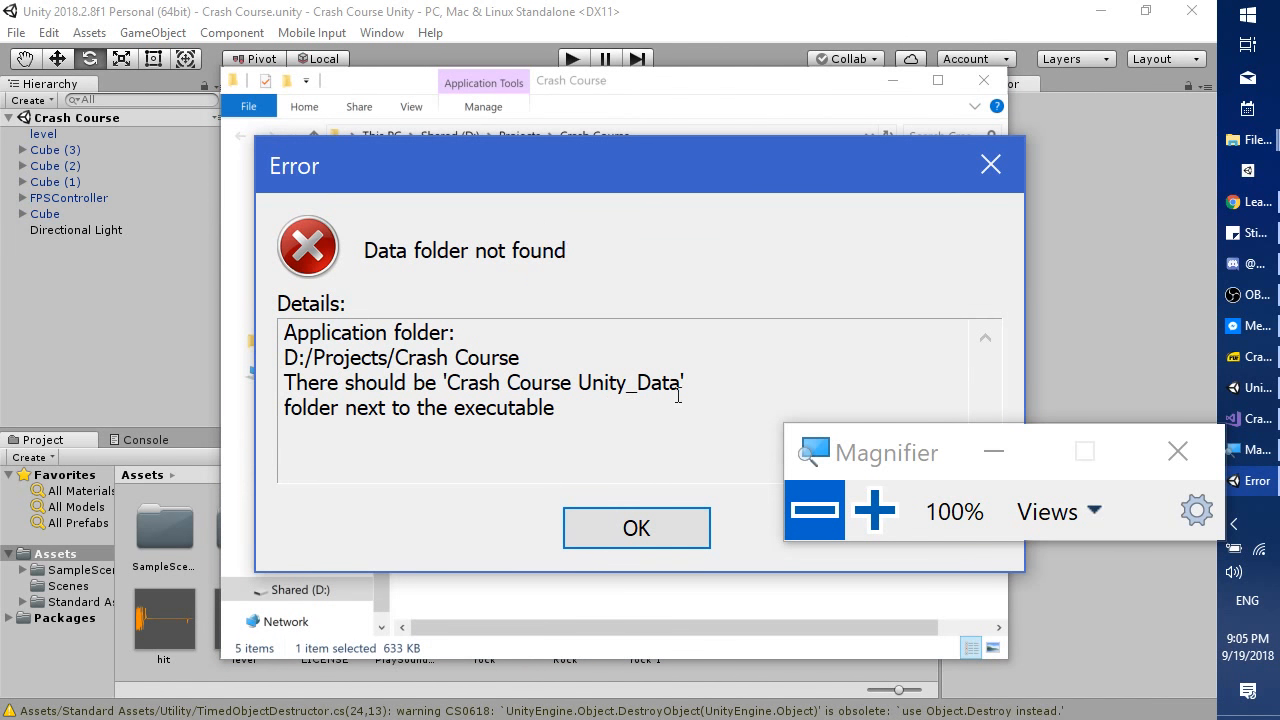
{"action": "left_click", "coordinate": [660, 530]}
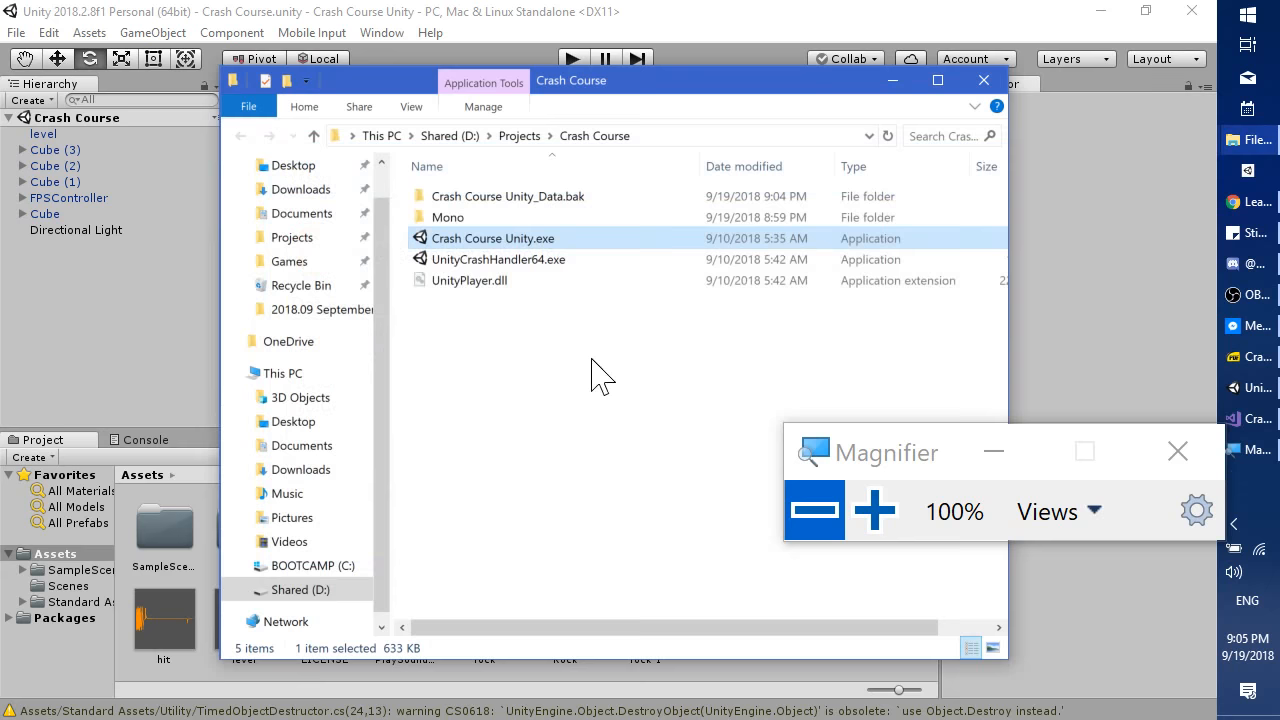
Remove the .bak suffix to restore the data folder's name to Crash Course Unity_Data.
{"action": "left_click", "coordinate": [568, 205]}
{"action": "key", "text": "F2"}
{"action": "left_click_drag", "start_coordinate": [562, 200], "coordinate": [617, 200]}
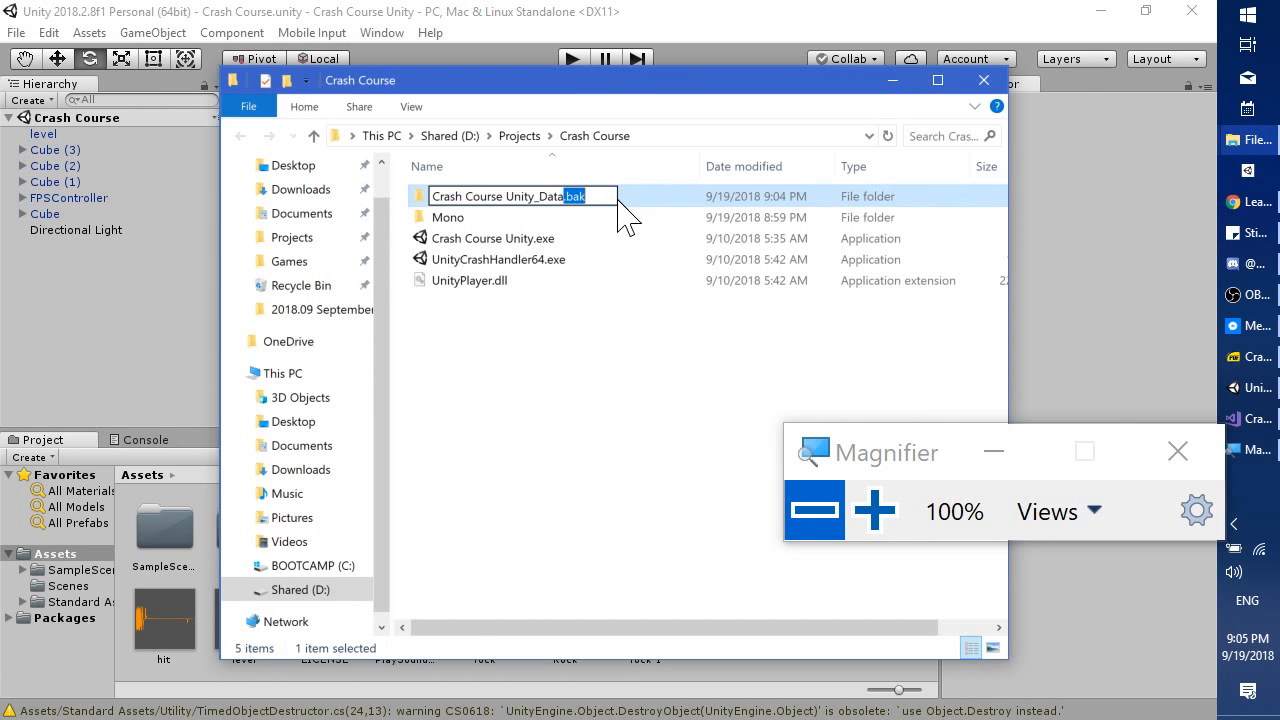
{"action": "key", "text": "BackSpace"}
{"action": "key", "text": "Return"}
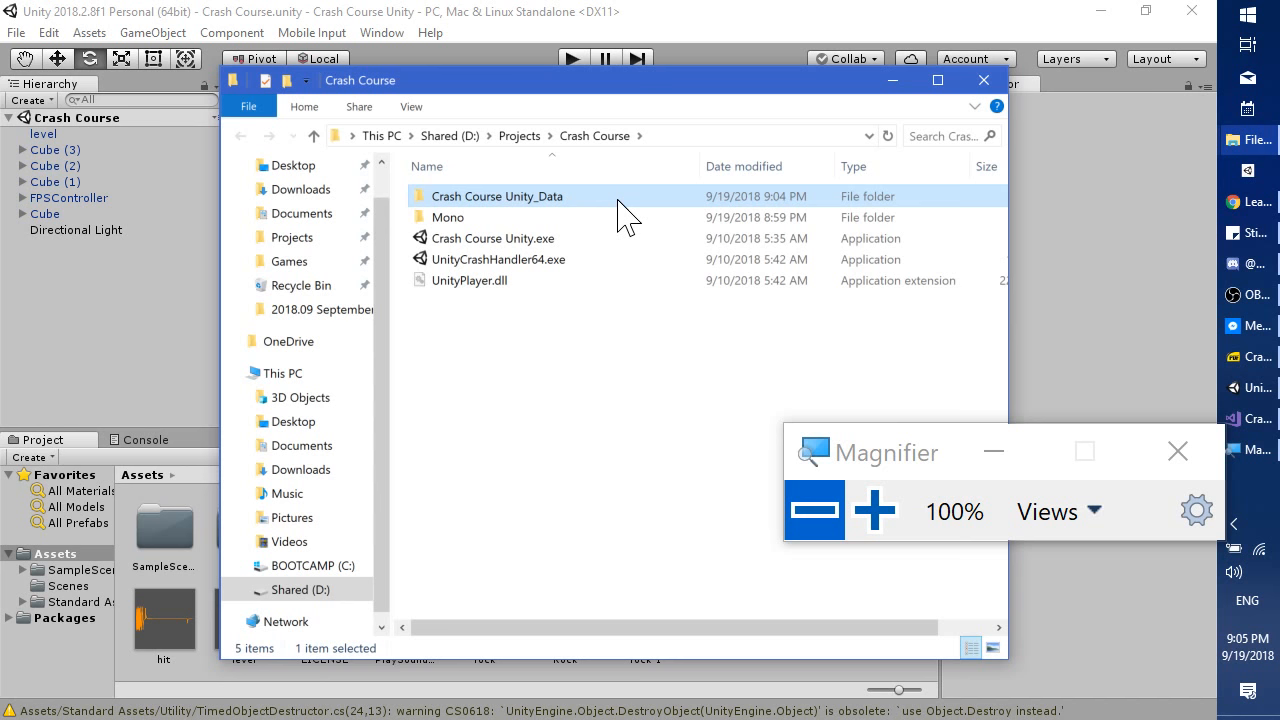
Look at the Send to destinations for the Crash Course folder in Projects, closing the Magnifier that covers them.
{"action": "left_click_drag", "start_coordinate": [576, 396], "coordinate": [473, 175]}
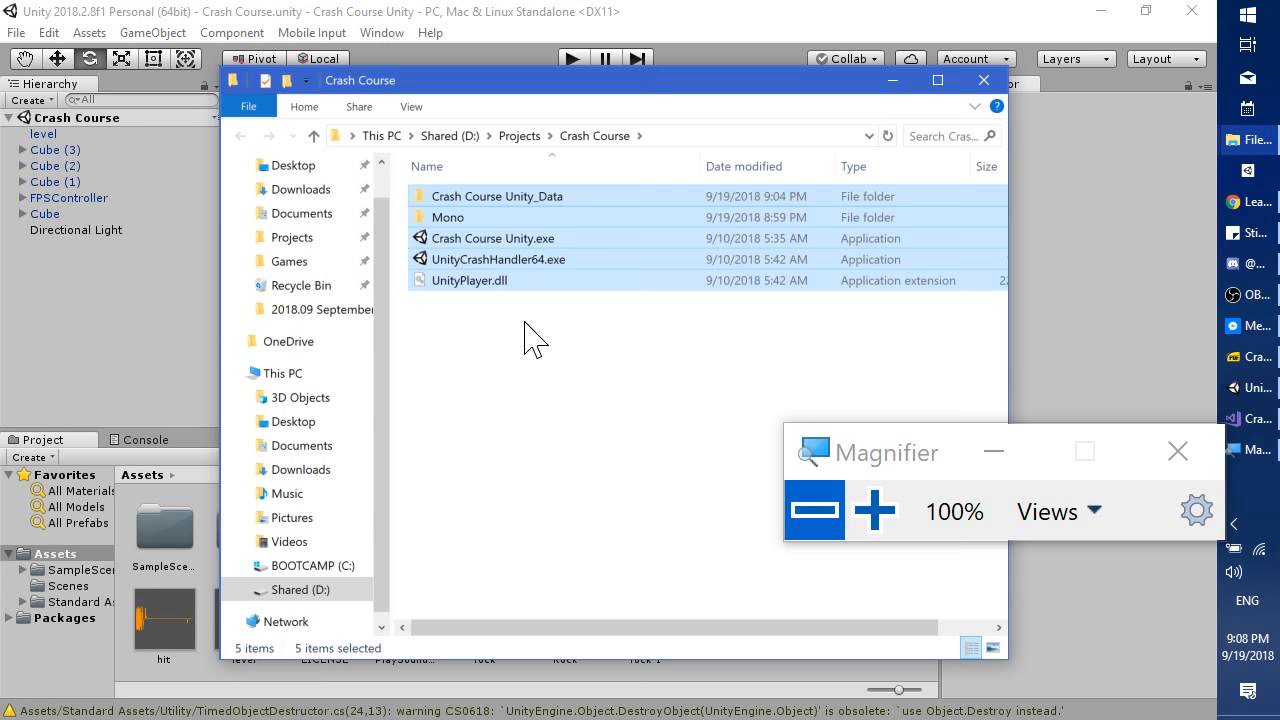
{"action": "left_click", "coordinate": [533, 330]}
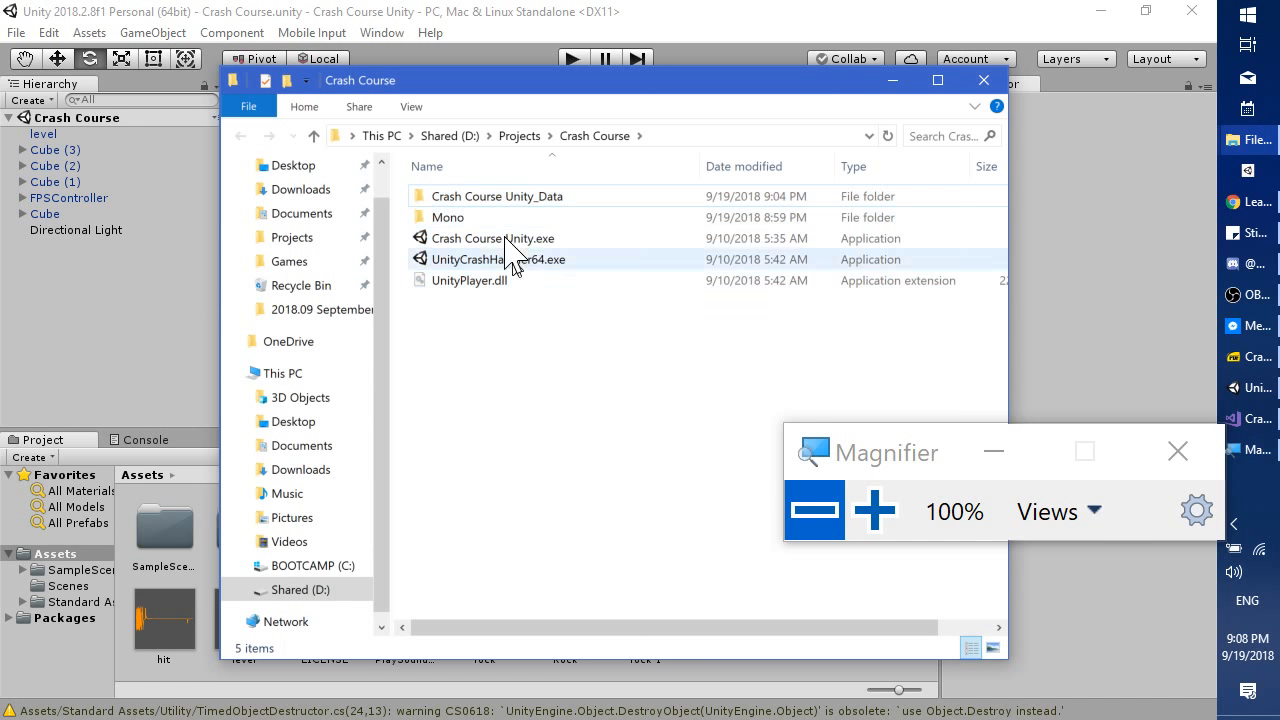
{"action": "left_click", "coordinate": [517, 136]}
{"action": "right_click", "coordinate": [500, 197]}
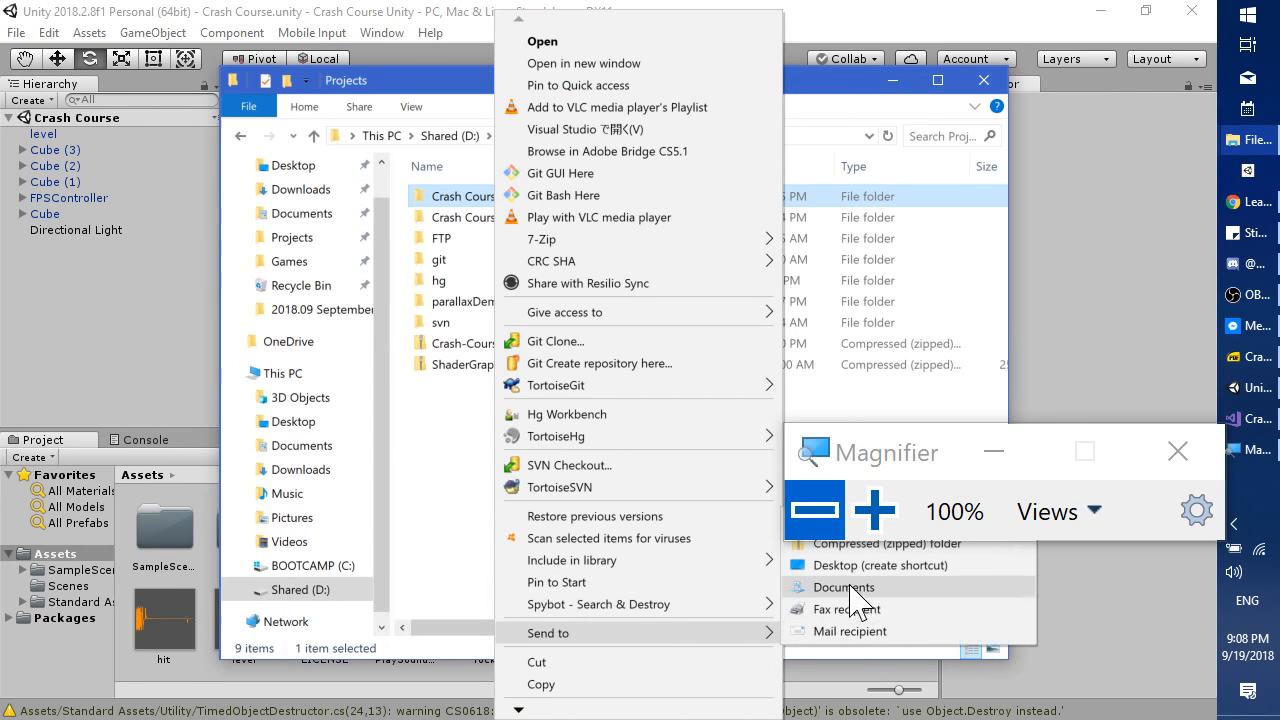
{"action": "left_click", "coordinate": [1165, 462]}
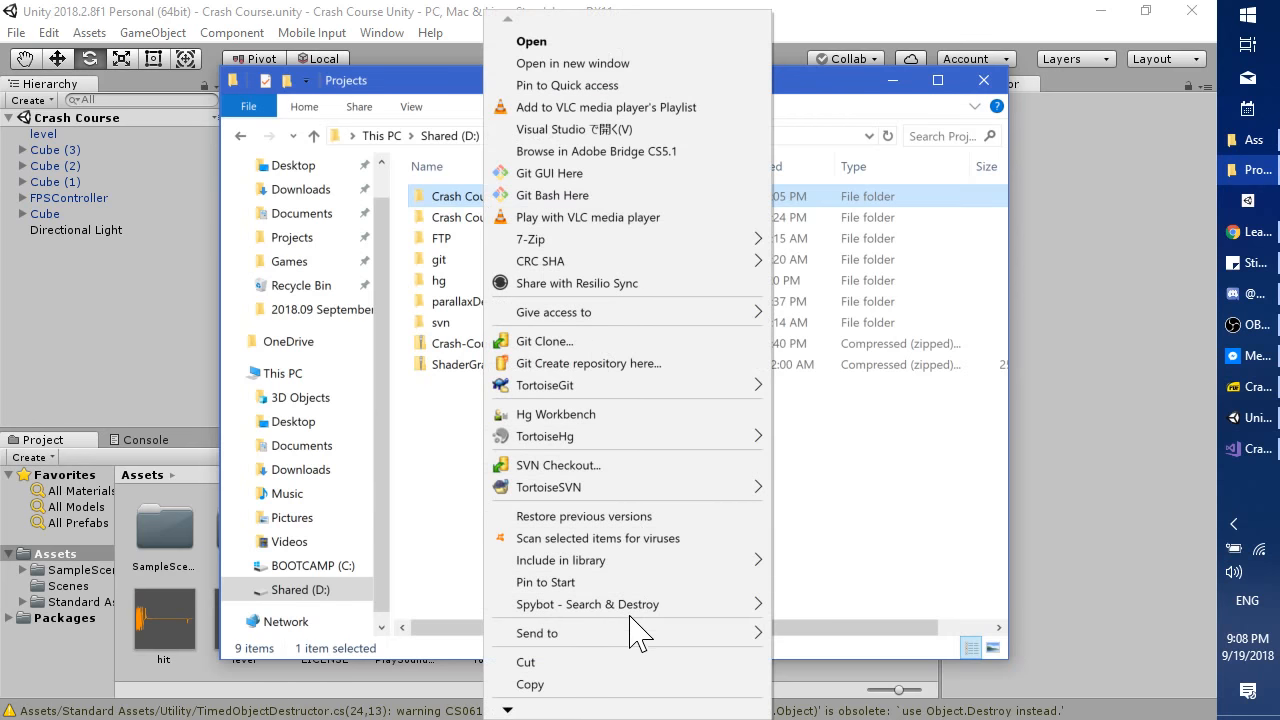
{"action": "mouse_move", "coordinate": [640, 633]}
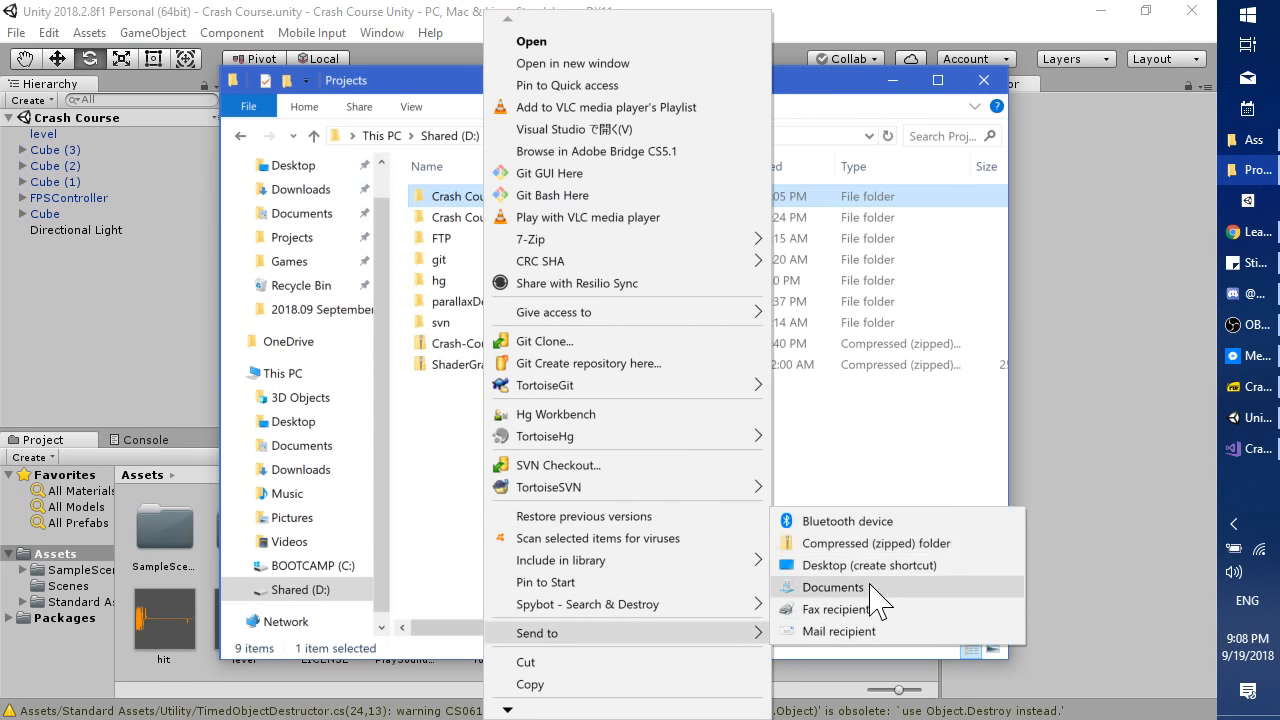
{"action": "left_click", "coordinate": [466, 443]}
Select all files and folders inside the Crash Course build folder and bring up their Send to destinations.
{"action": "double_click", "coordinate": [453, 203]}
{"action": "key", "text": "ctrl+a"}
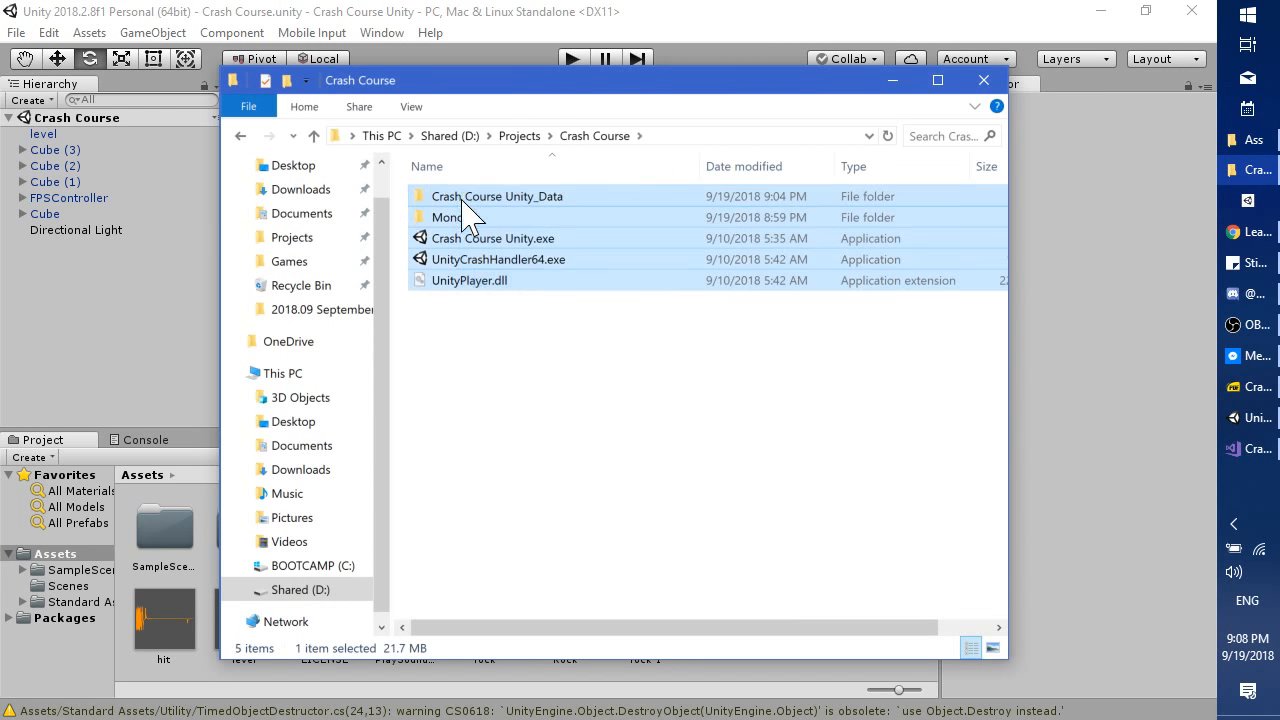
{"action": "right_click", "coordinate": [478, 268]}
{"action": "mouse_move", "coordinate": [594, 553]}
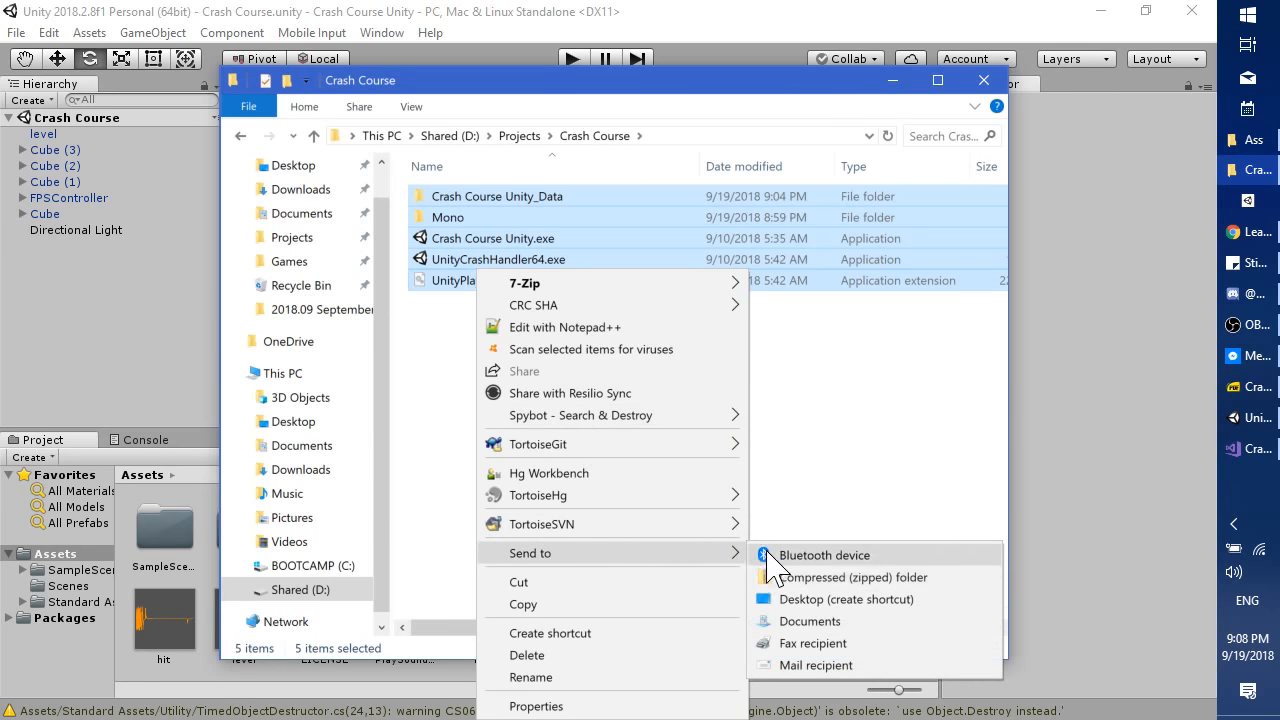